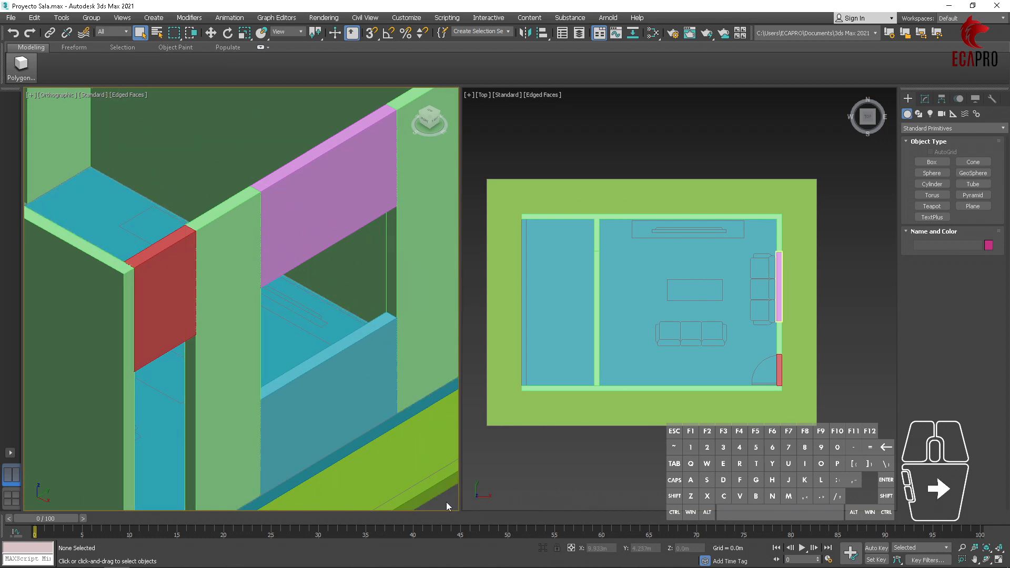
- Trace the front face of the window opening with a closed line, snapping to its four corners
scroll(446, 502, down, 5)
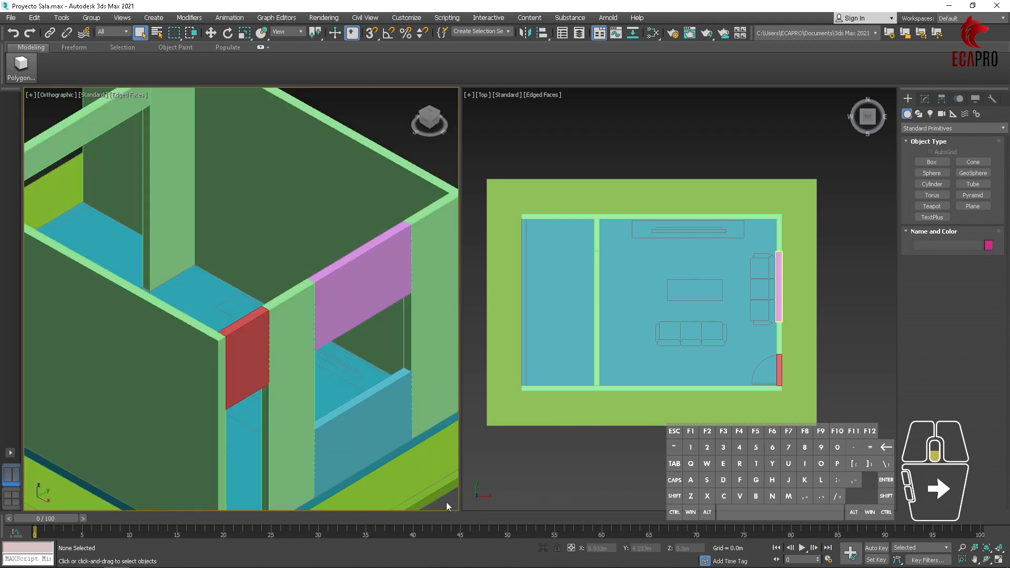
scroll(406, 419, up, 5)
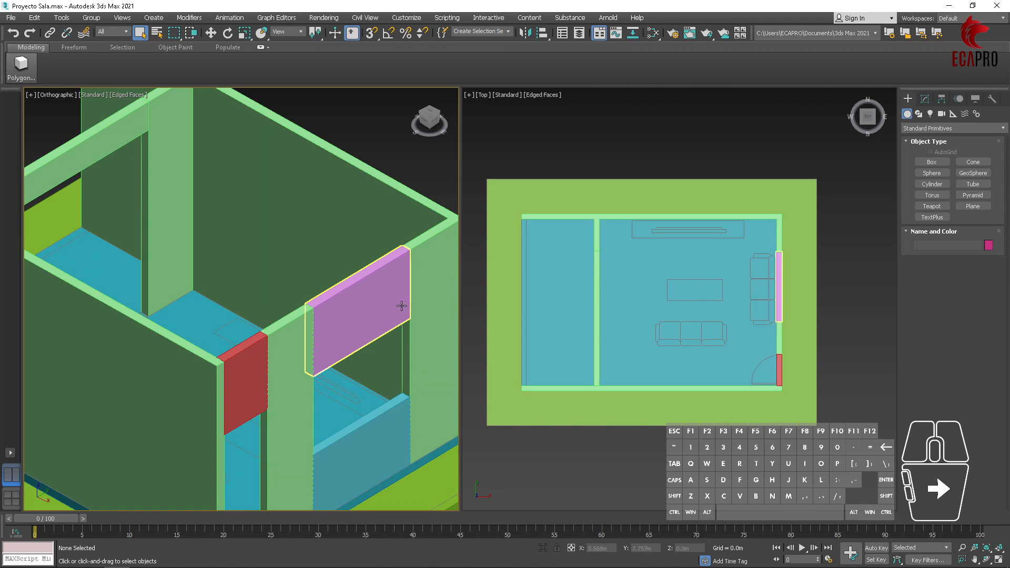
click(919, 114)
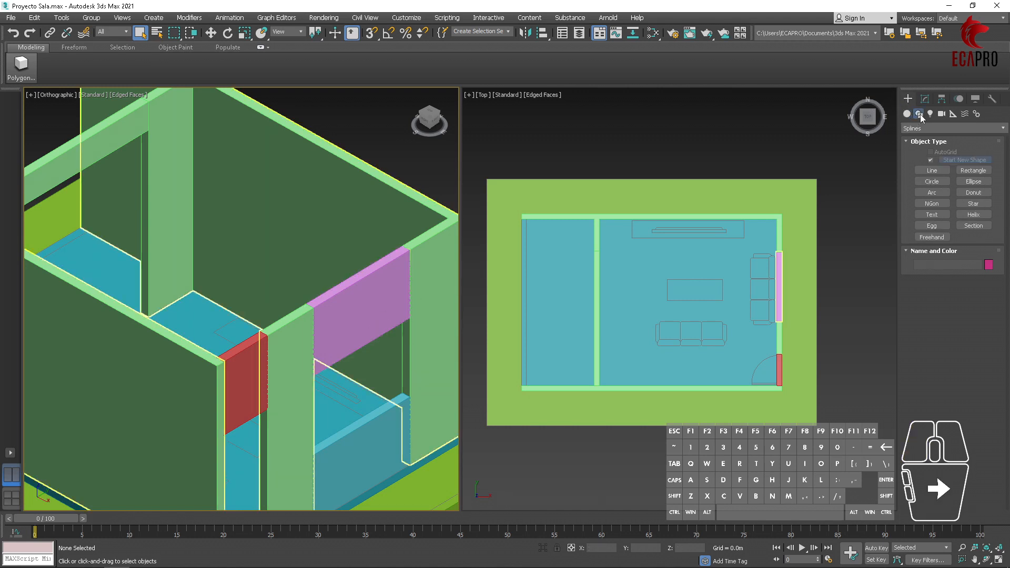
click(932, 171)
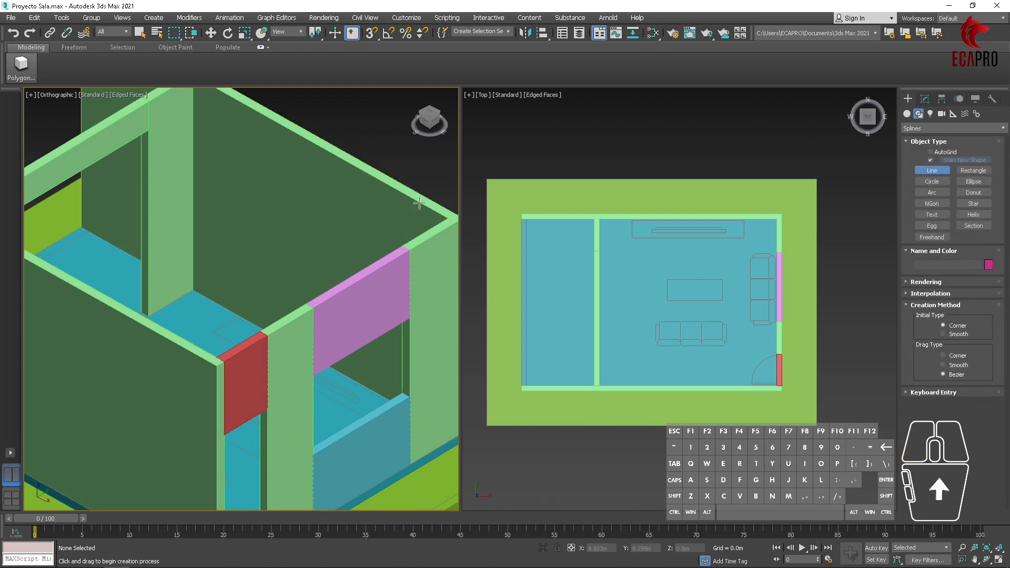
click(371, 32)
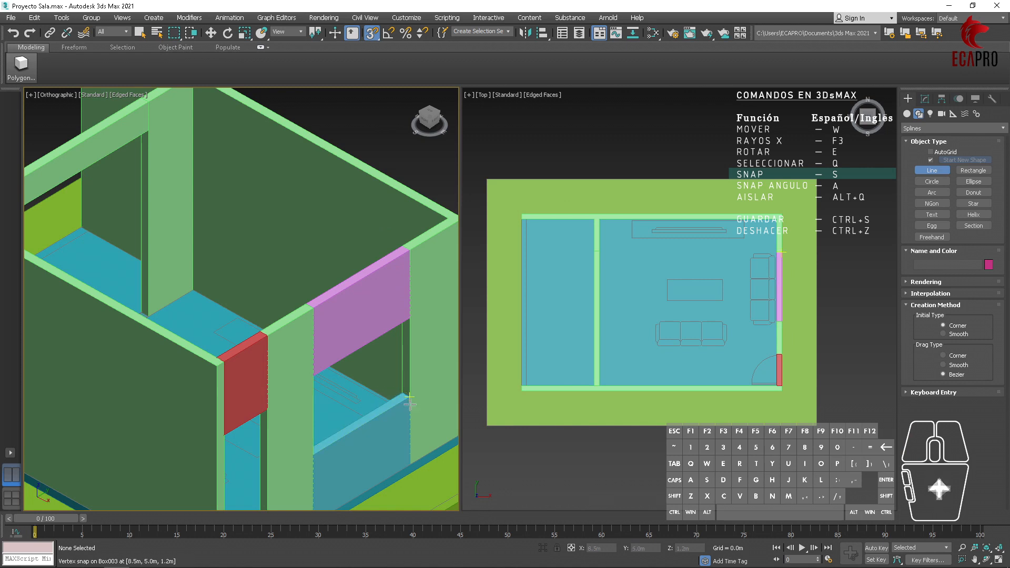
scroll(387, 379, up, 2)
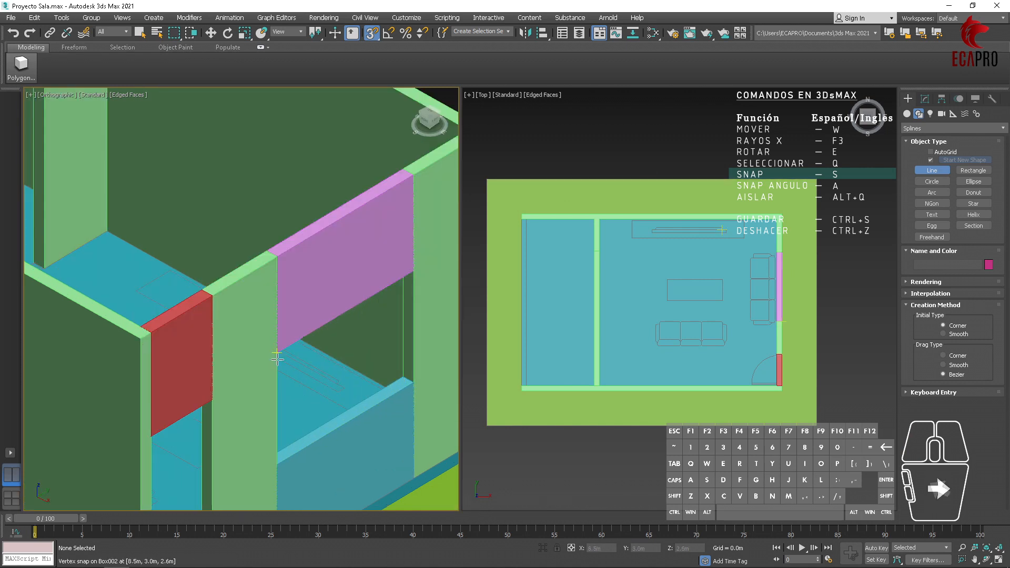
click(278, 352)
click(415, 270)
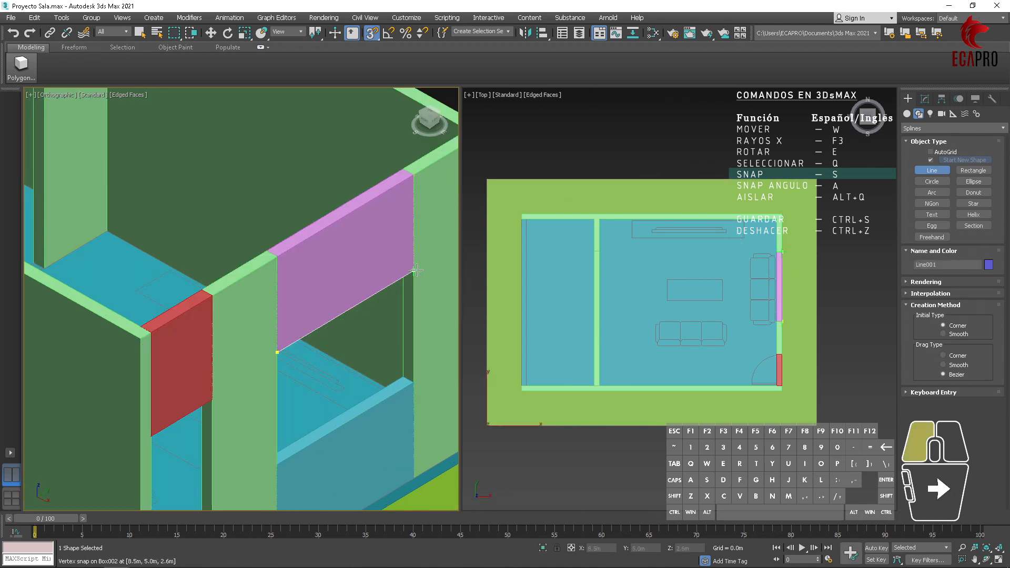
click(413, 382)
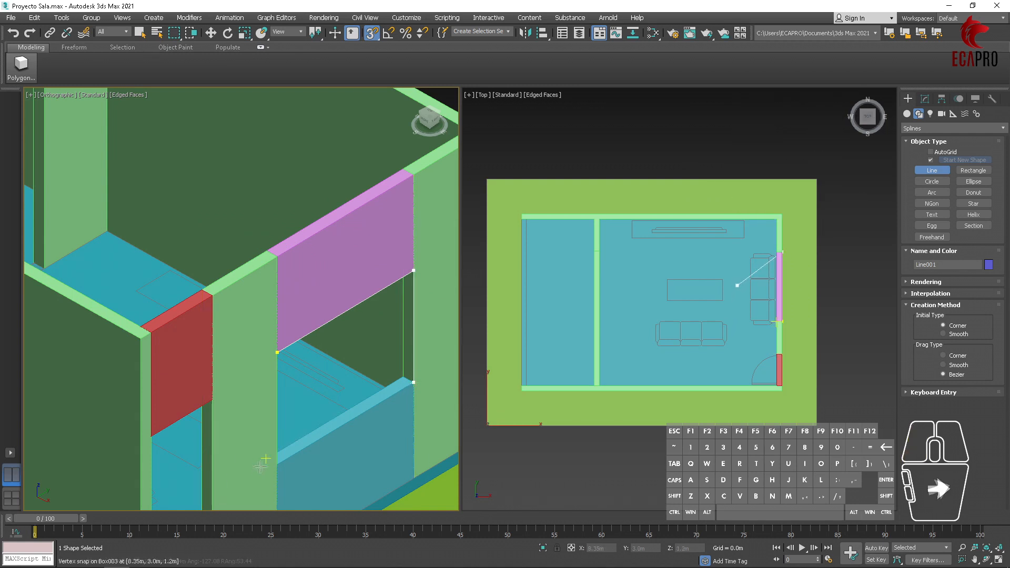
click(277, 465)
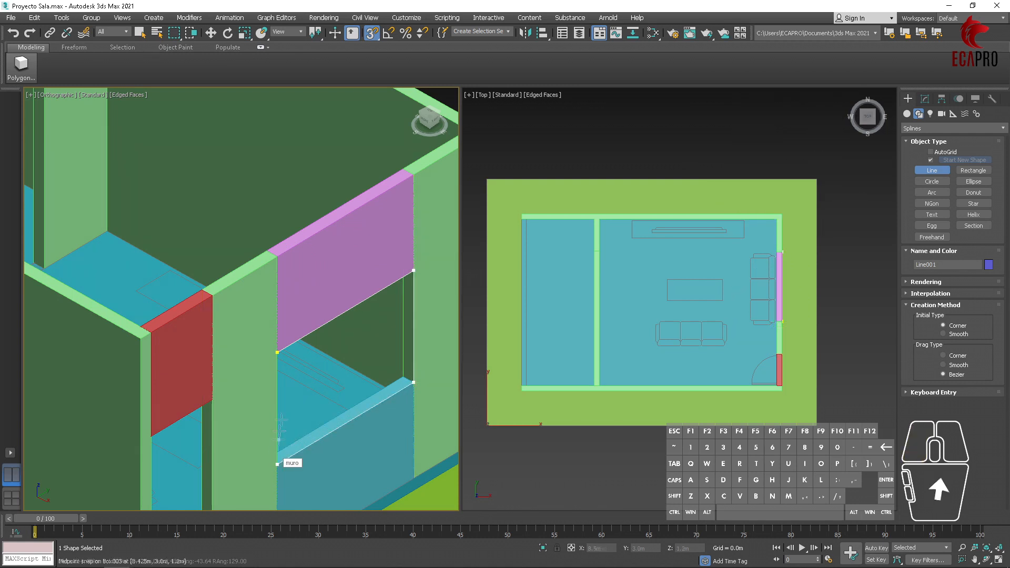
click(277, 352)
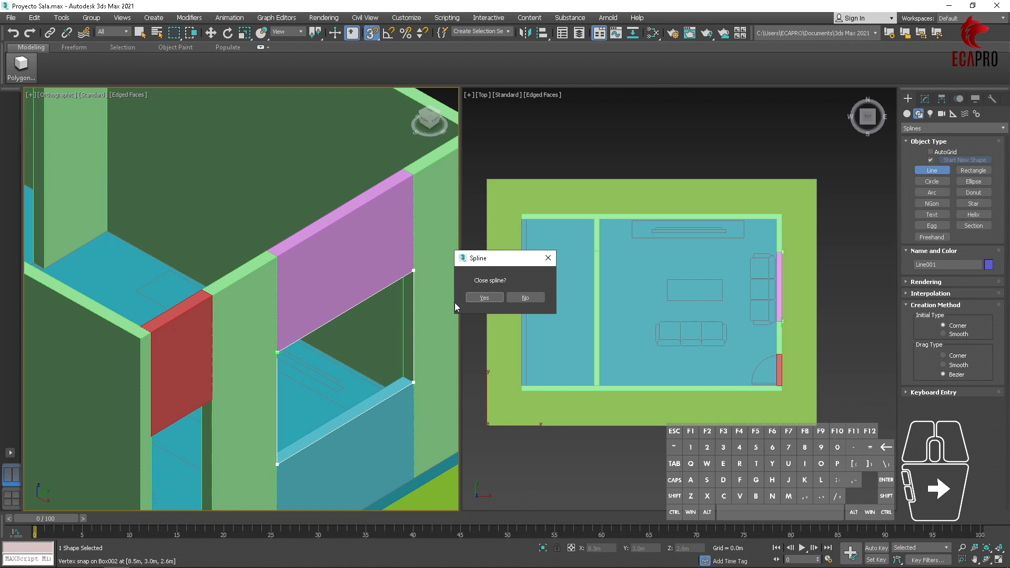
click(483, 297)
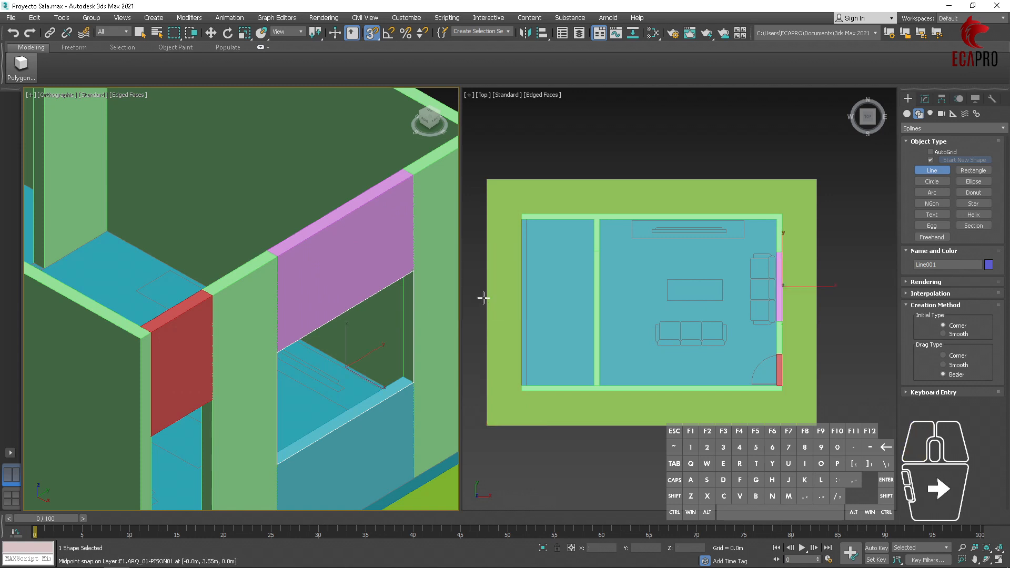
scroll(378, 380, down, 2)
right_click(426, 166)
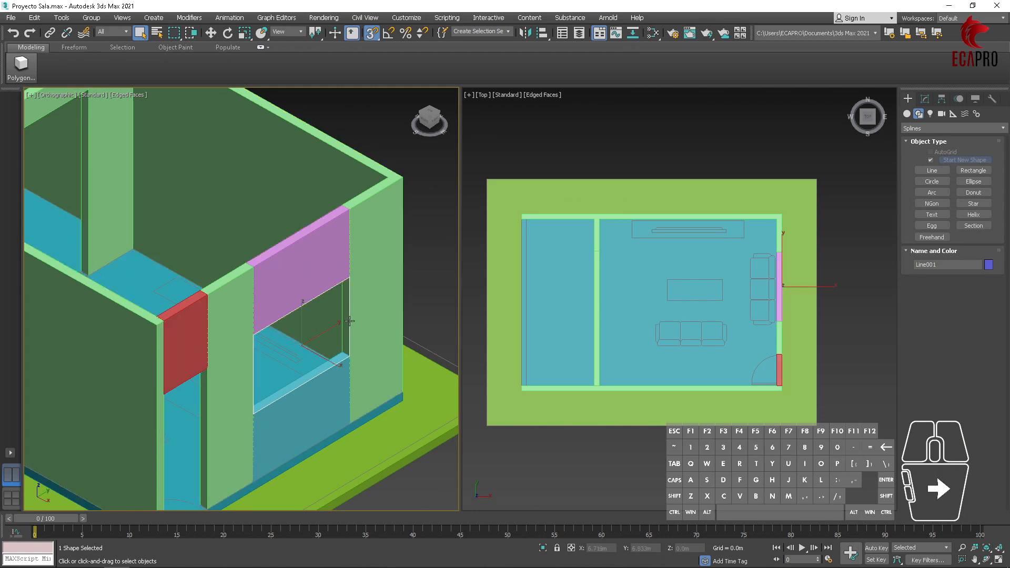
- Move the window outline along X to the midpoint of the wall thickness at 8.425 m and check the enabled snap types
scroll(322, 376, up, 3)
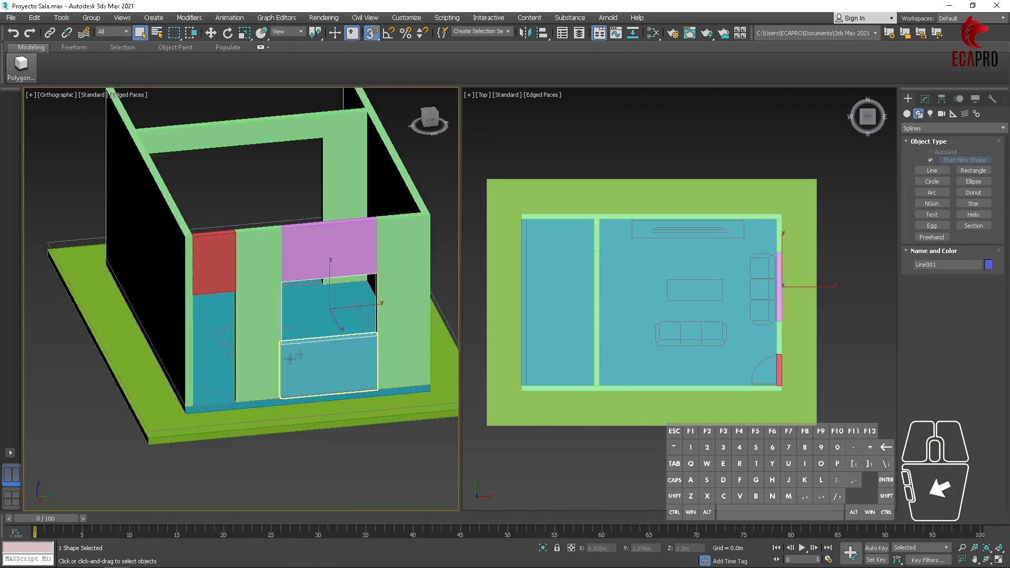
scroll(290, 358, up, 6)
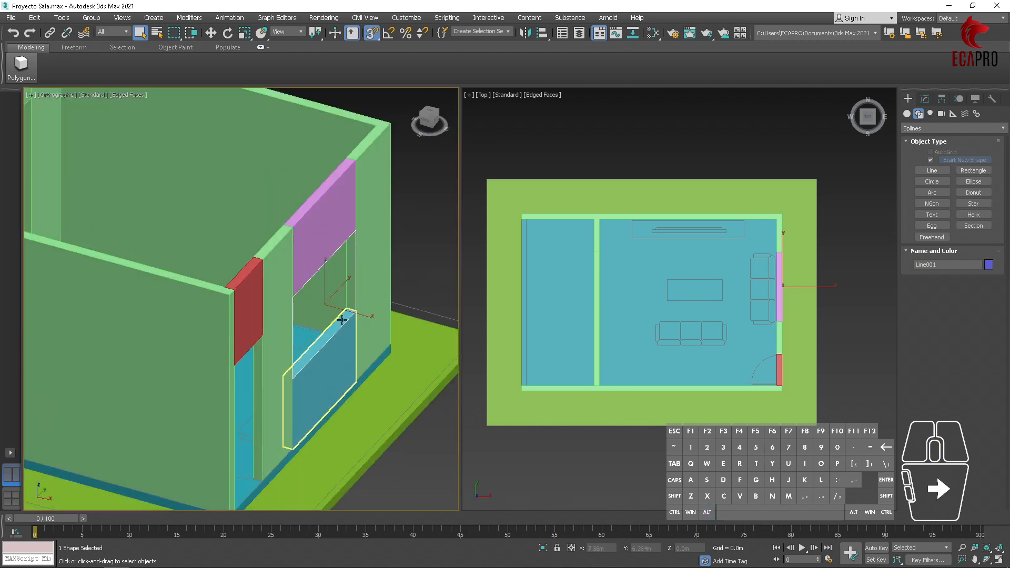
scroll(341, 319, up, 3)
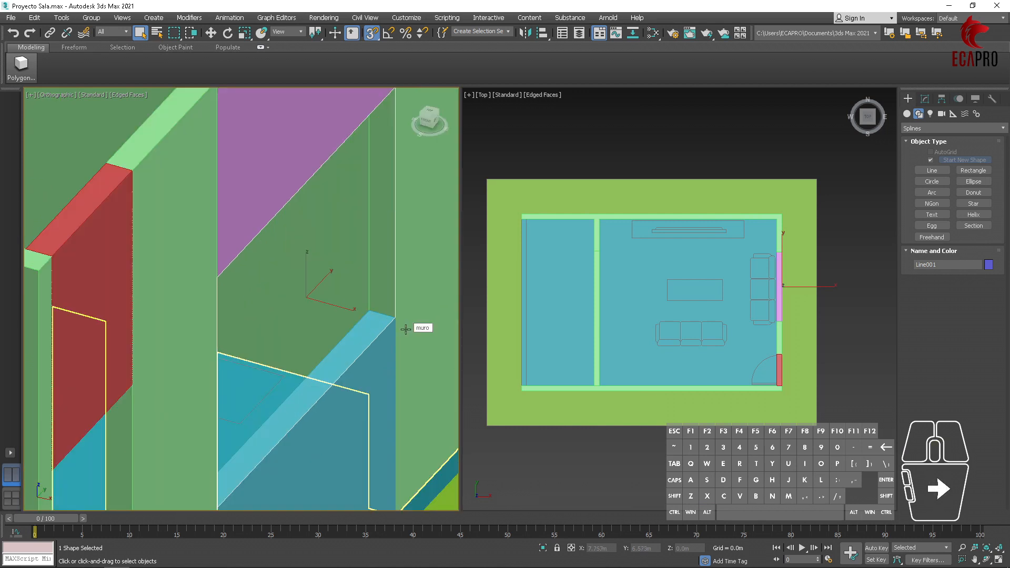
key(w)
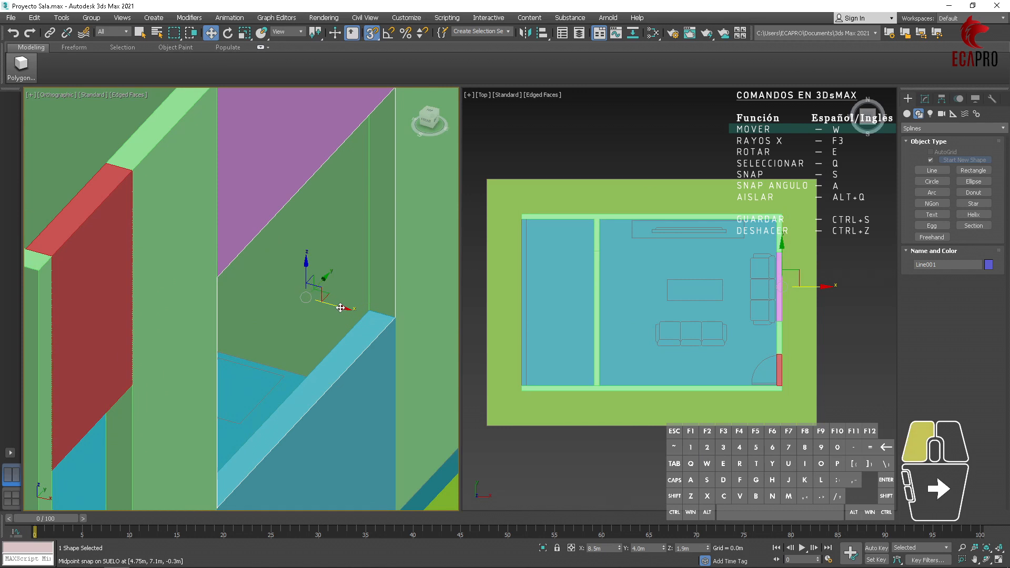
click(389, 318)
click(382, 314)
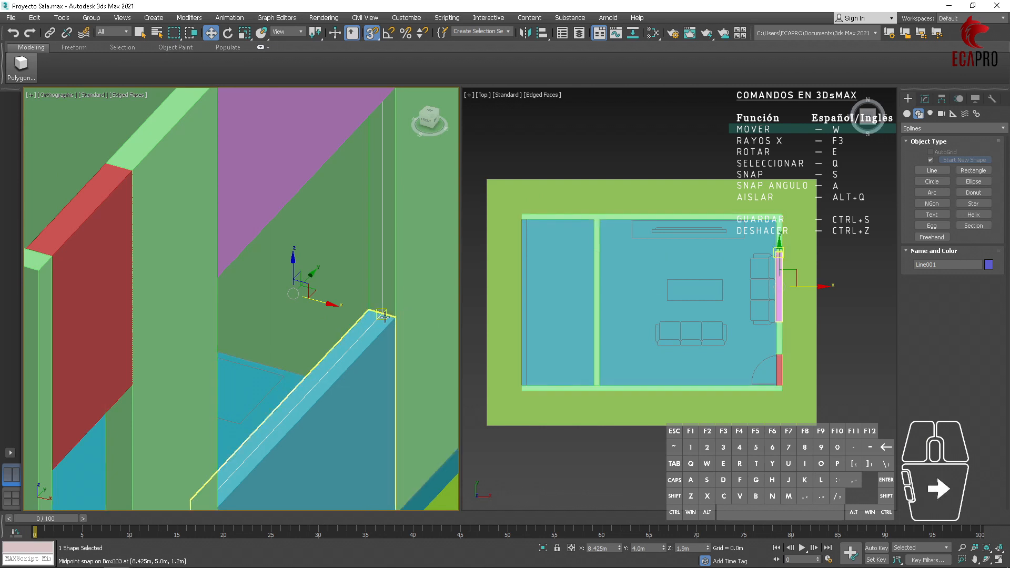
right_click(371, 32)
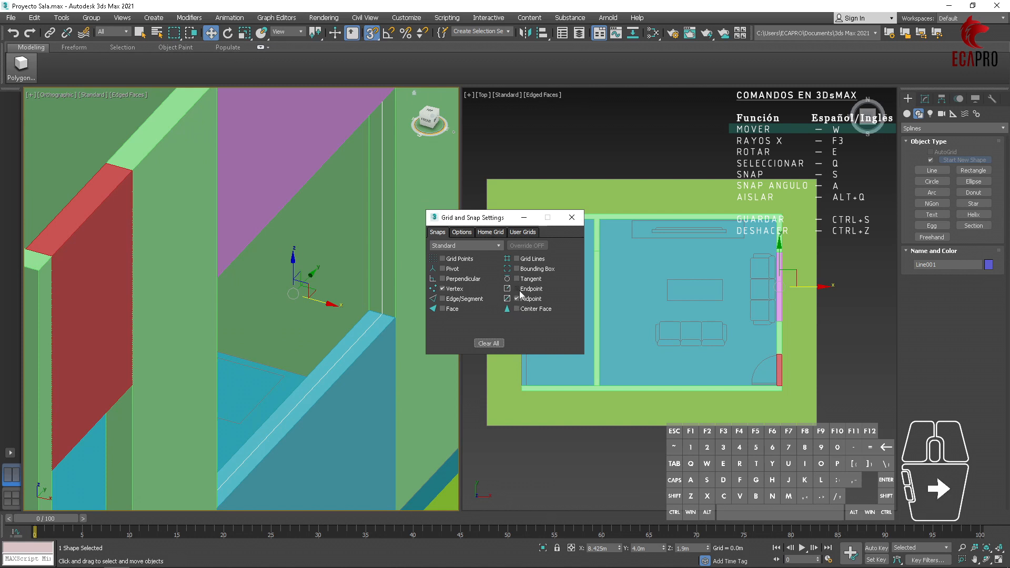
click(571, 217)
- Apply an Edit Poly modifier to the window outline
scroll(372, 327, down, 2)
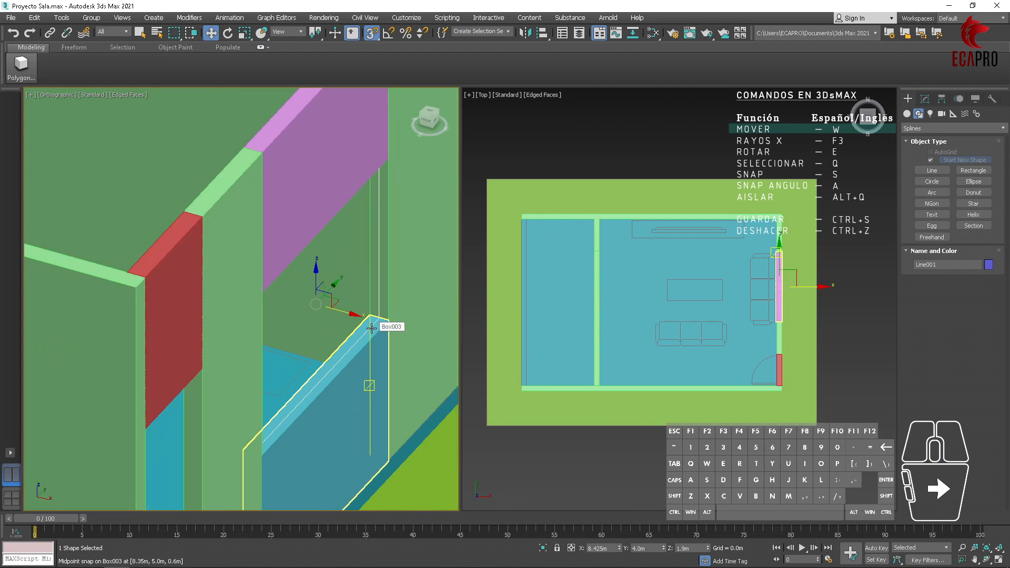
scroll(372, 327, up, 2)
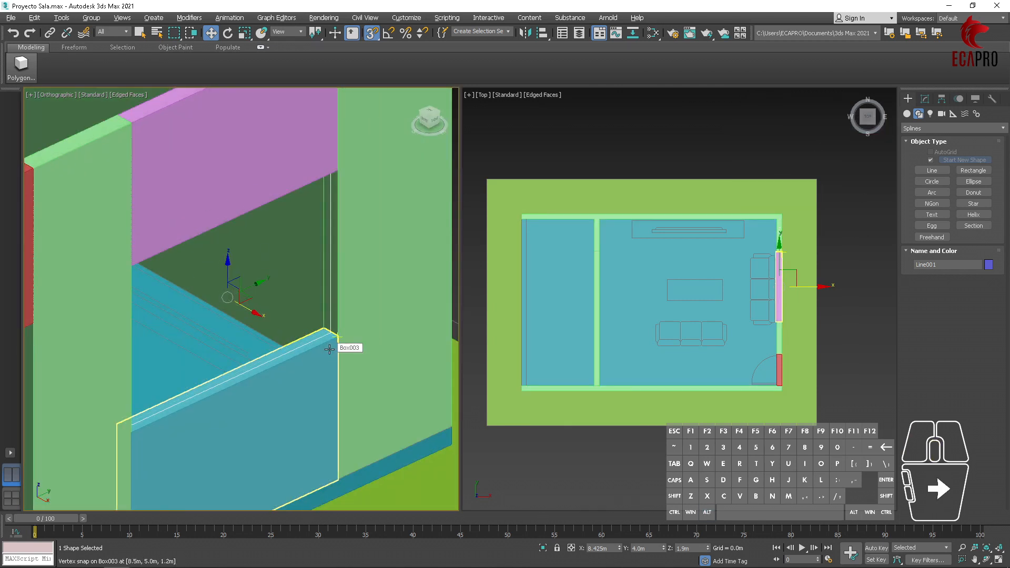
click(923, 98)
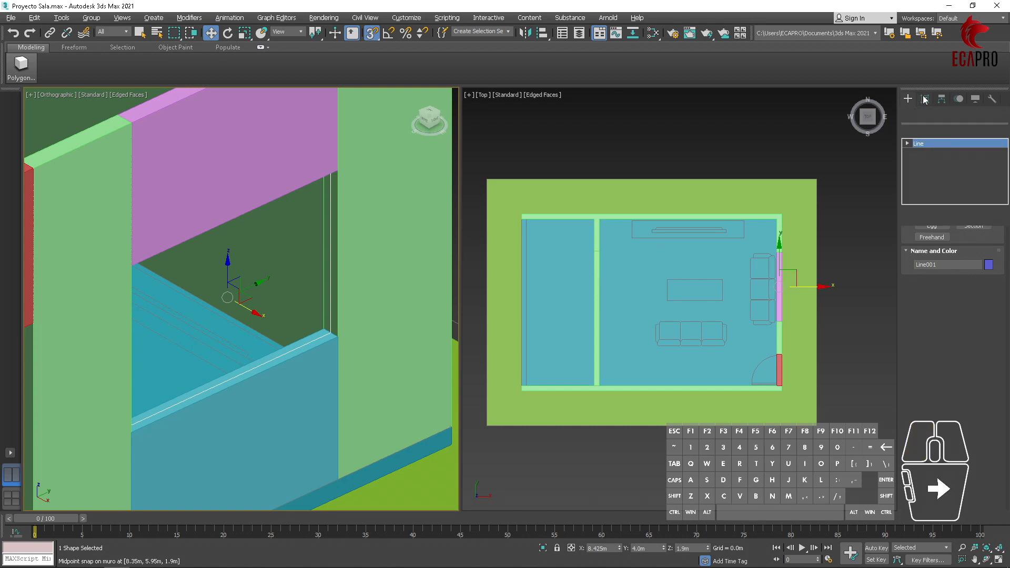
click(946, 130)
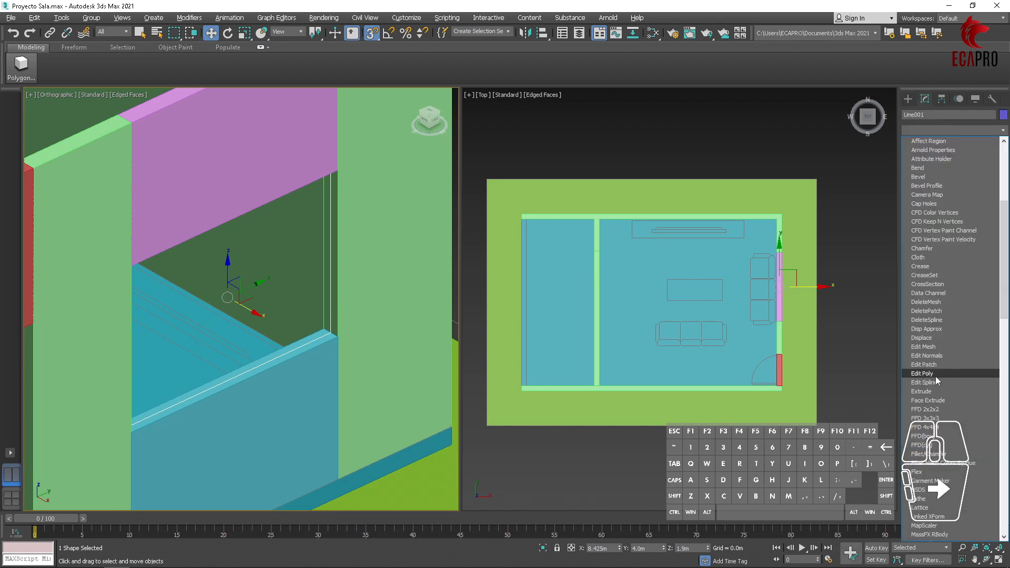
click(935, 374)
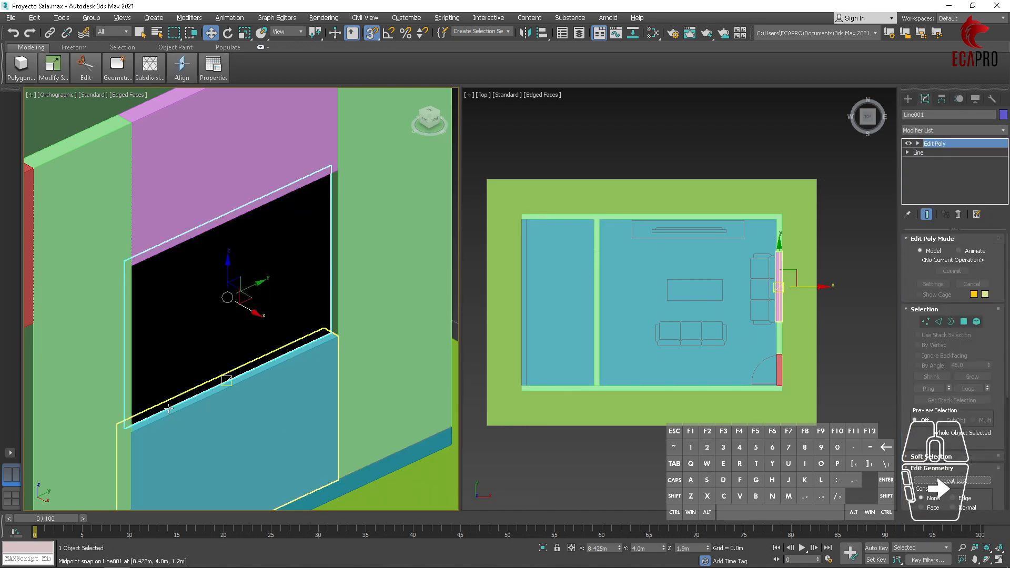
- Enter edge editing on the window panel and activate the Slice Plane
click(939, 321)
scroll(907, 406, down, 3)
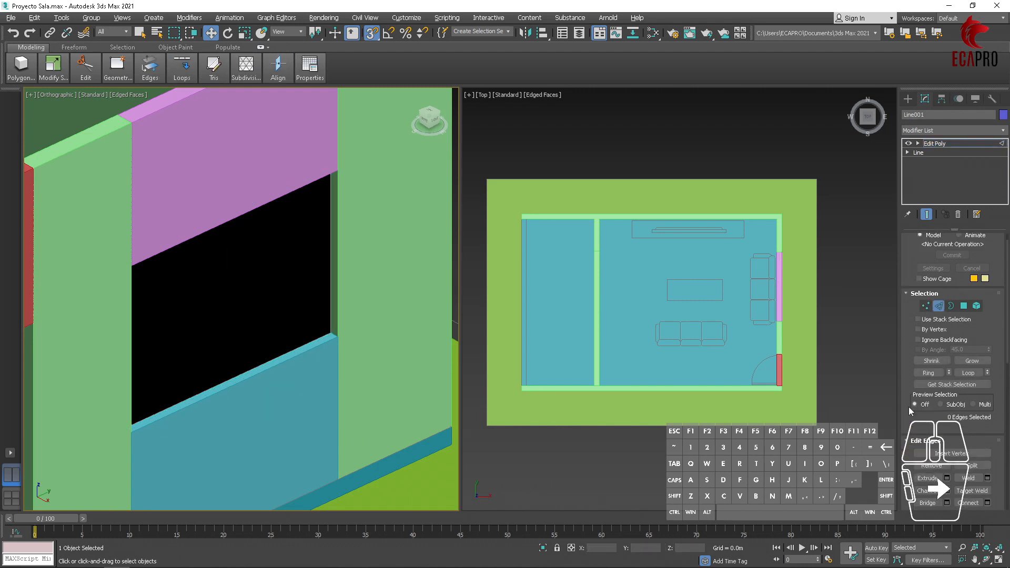
scroll(908, 405, down, 8)
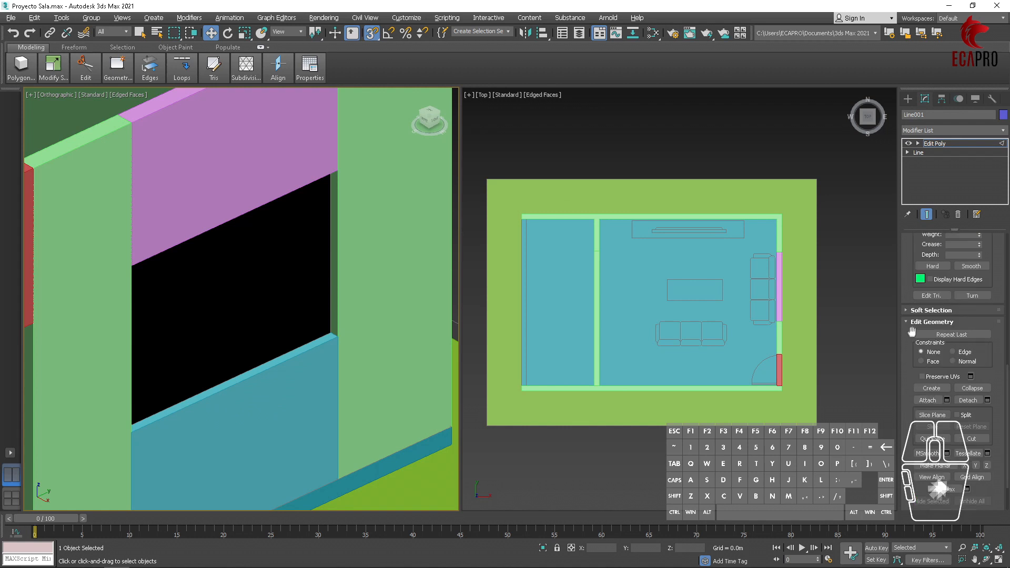
click(926, 415)
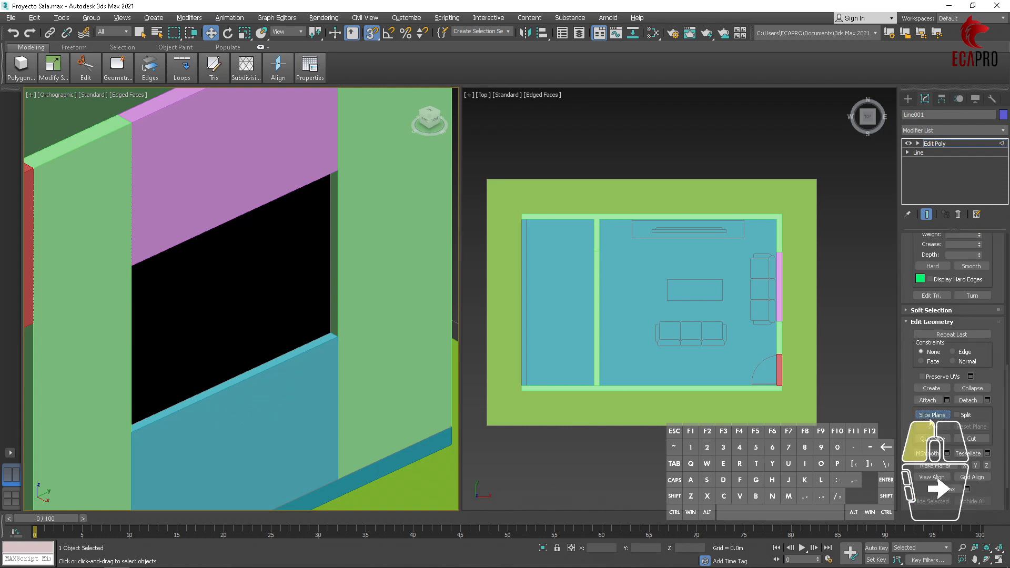
scroll(227, 405, down, 3)
scroll(227, 402, up, 2)
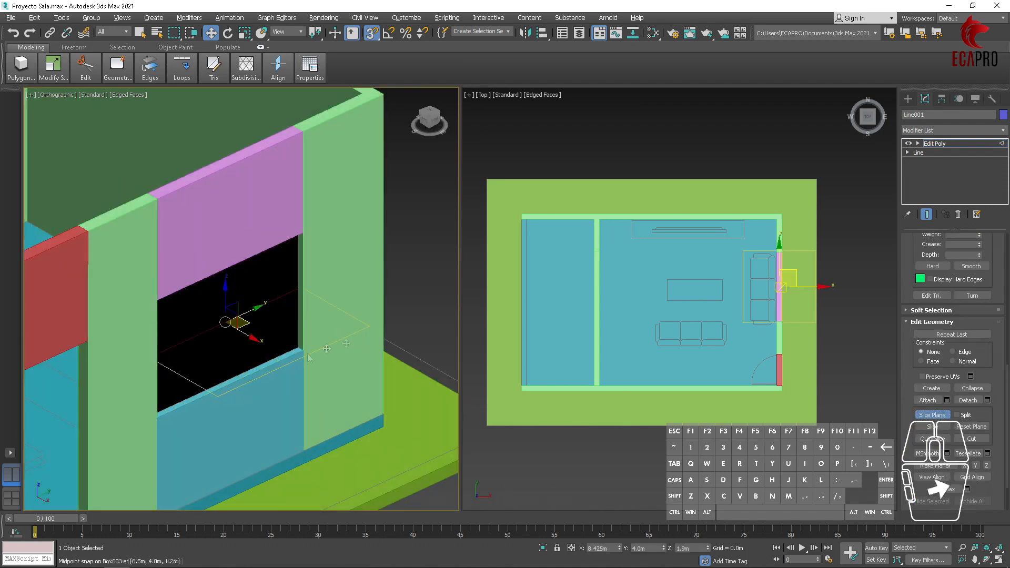
alt+middle_drag(266, 408, 316, 375)
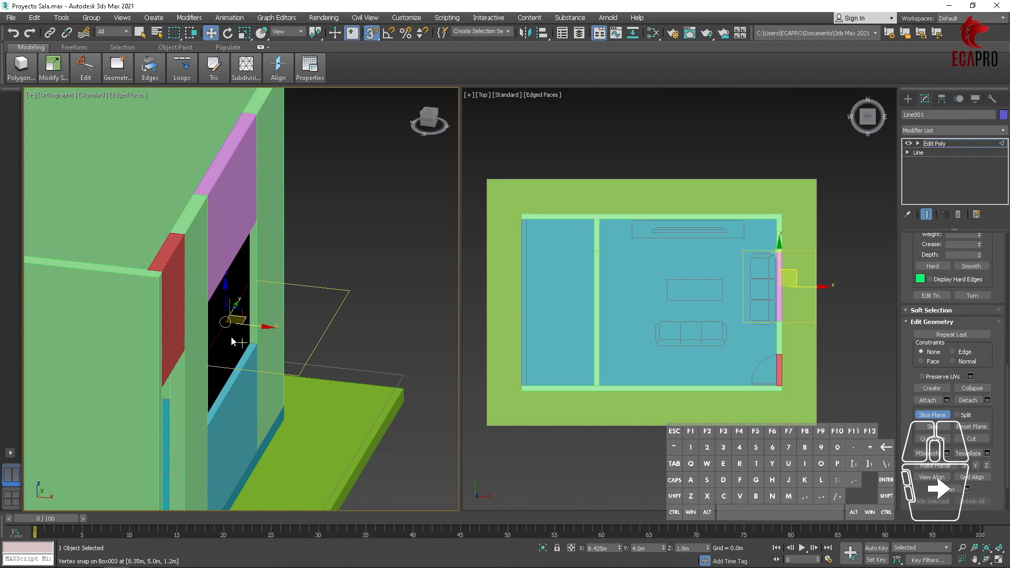
scroll(338, 335, up, 1)
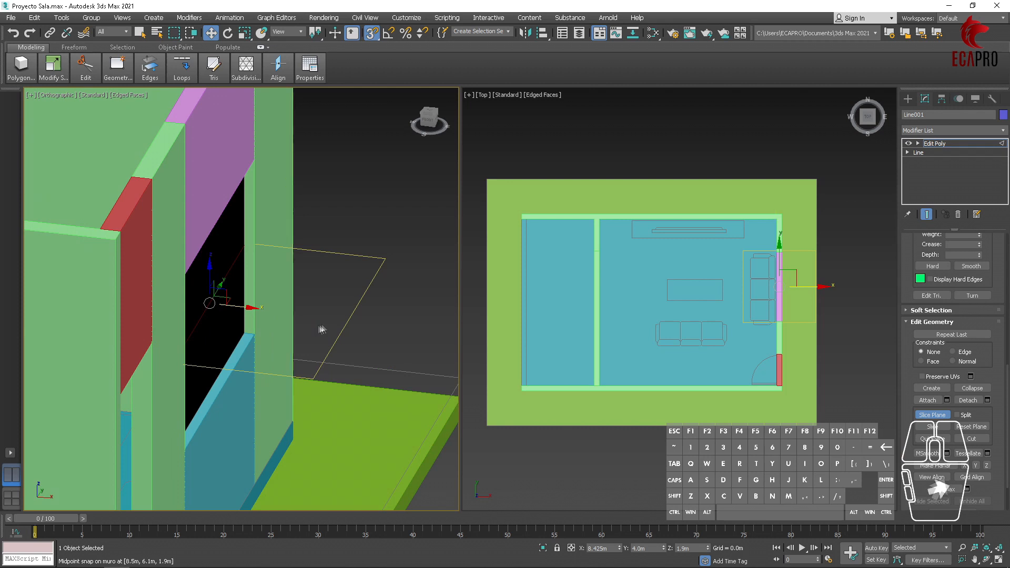
drag(362, 294, 374, 301)
key(ctrl+z)
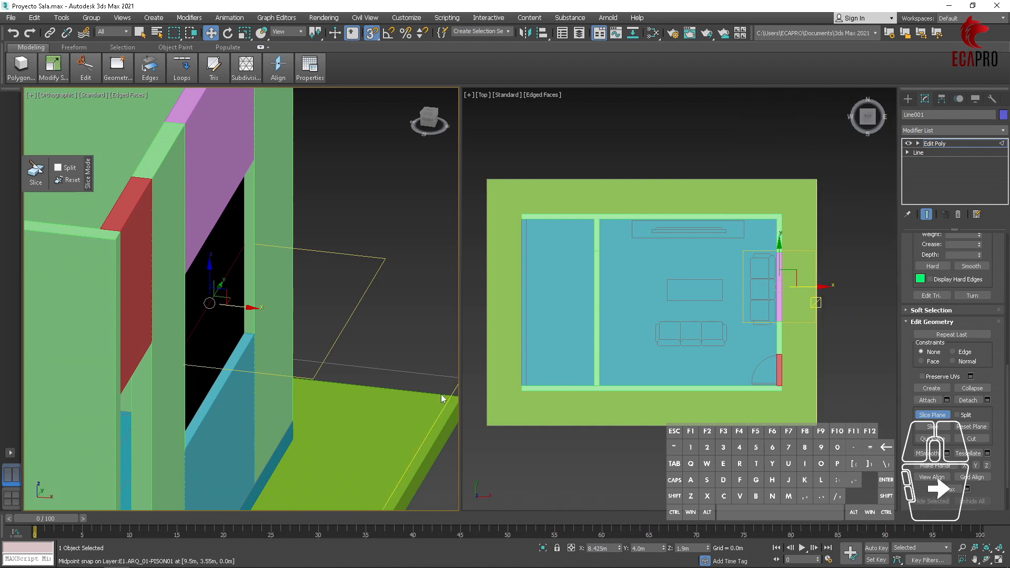
click(651, 549)
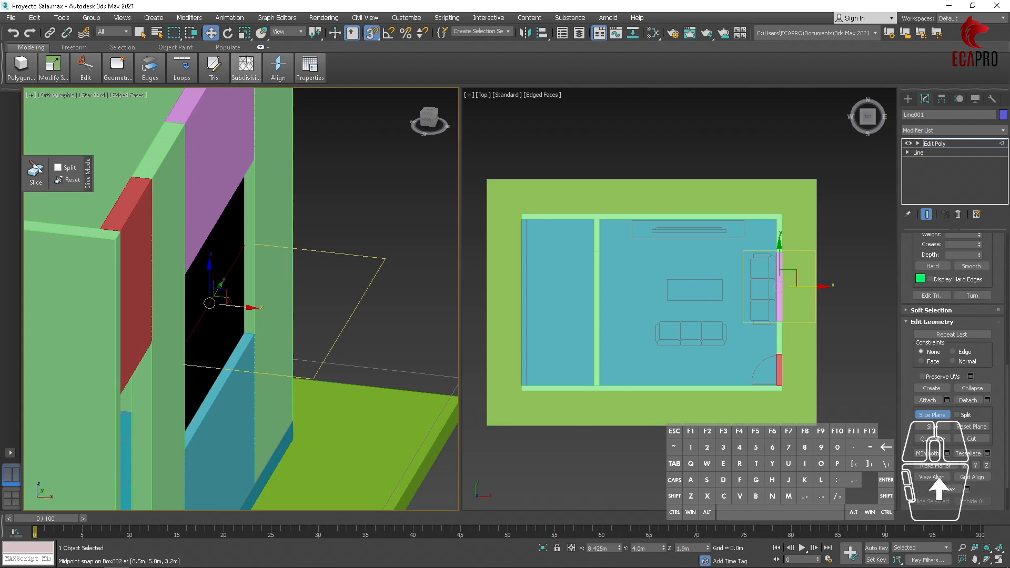
- Rotate the slice plane 90 degrees about the X axis so it stands vertically across the window panel
key(e)
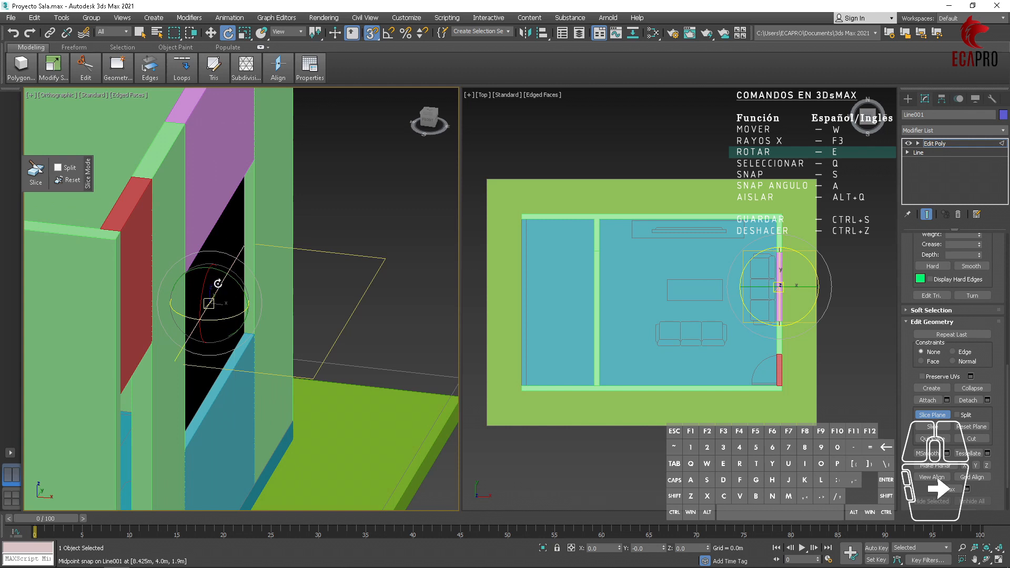
drag(218, 283, 254, 280)
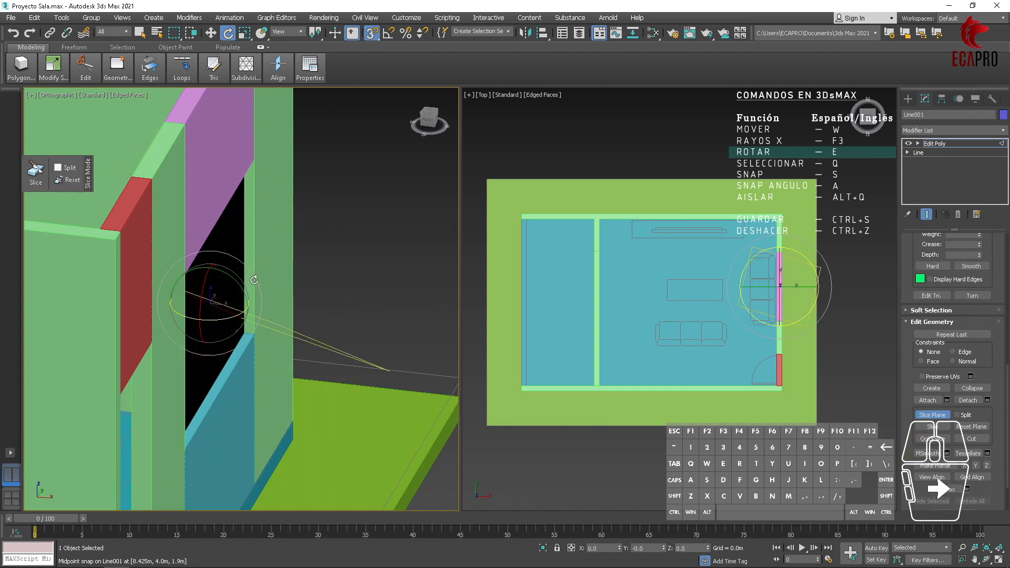
key(ctrl+z)
double_click(592, 548)
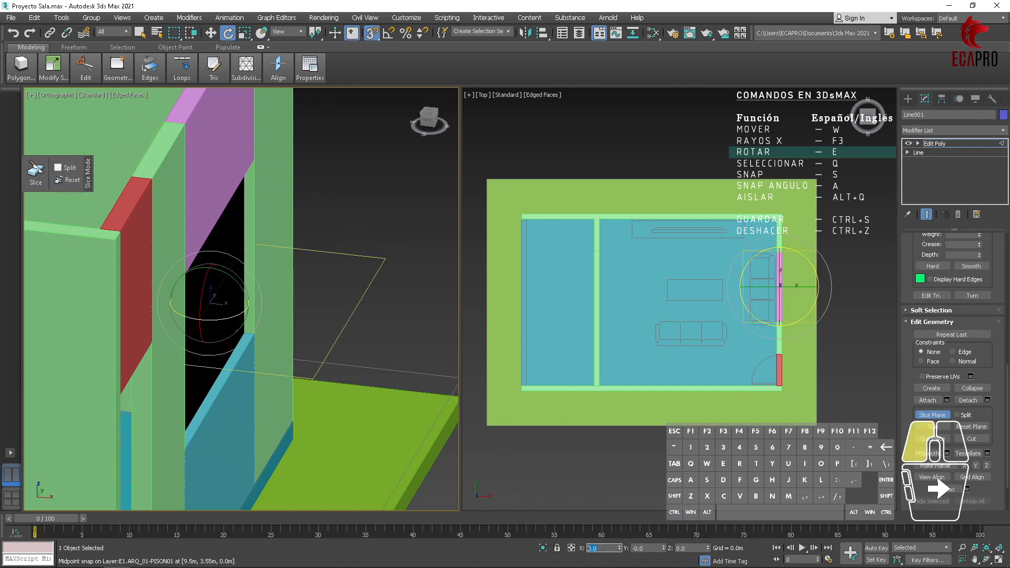
text(90)
key(Return)
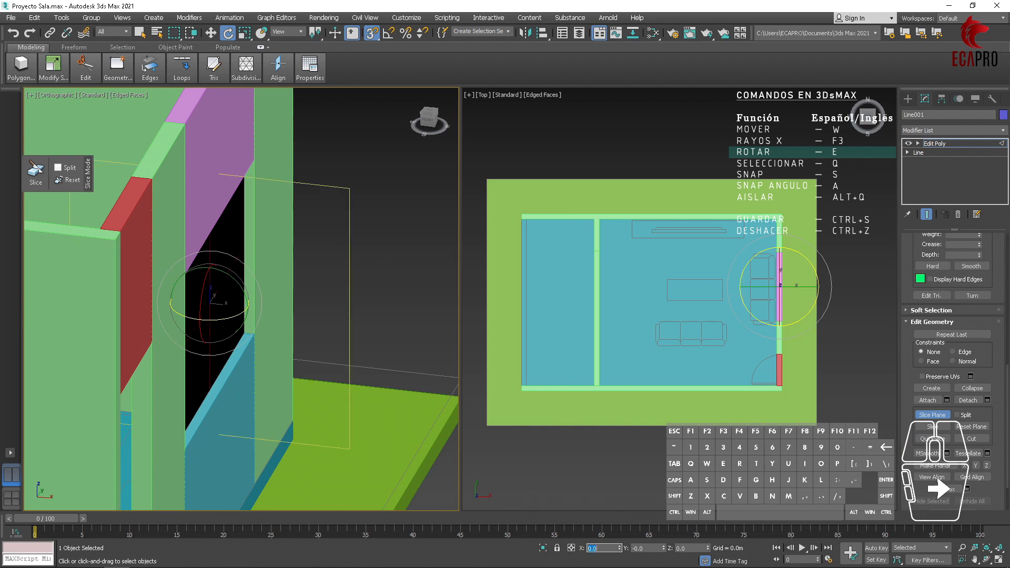
- Slice the window panel vertically down its middle with the slice plane
scroll(321, 405, down, 2)
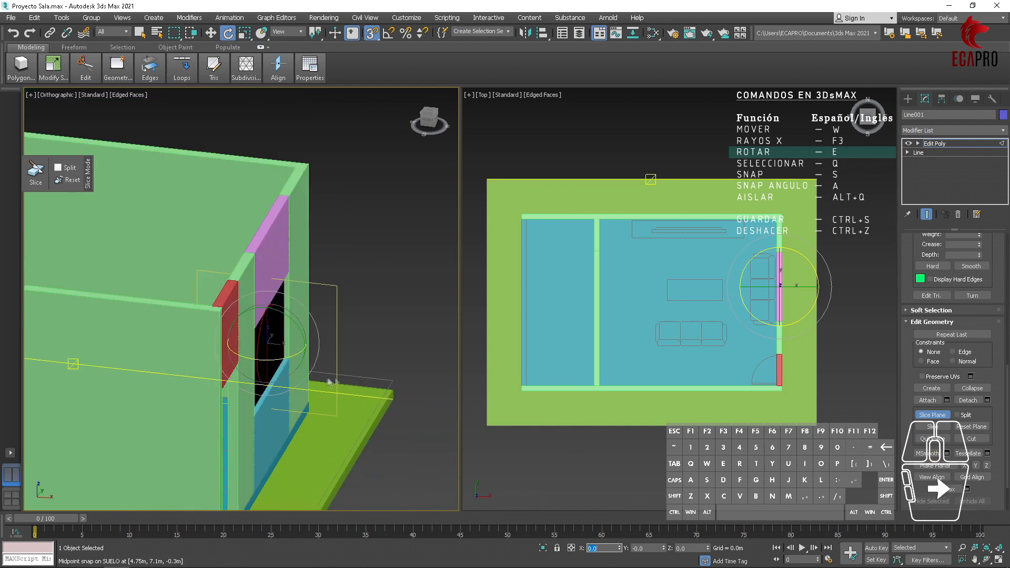
alt+middle_drag(388, 415, 368, 383)
scroll(266, 359, up, 1)
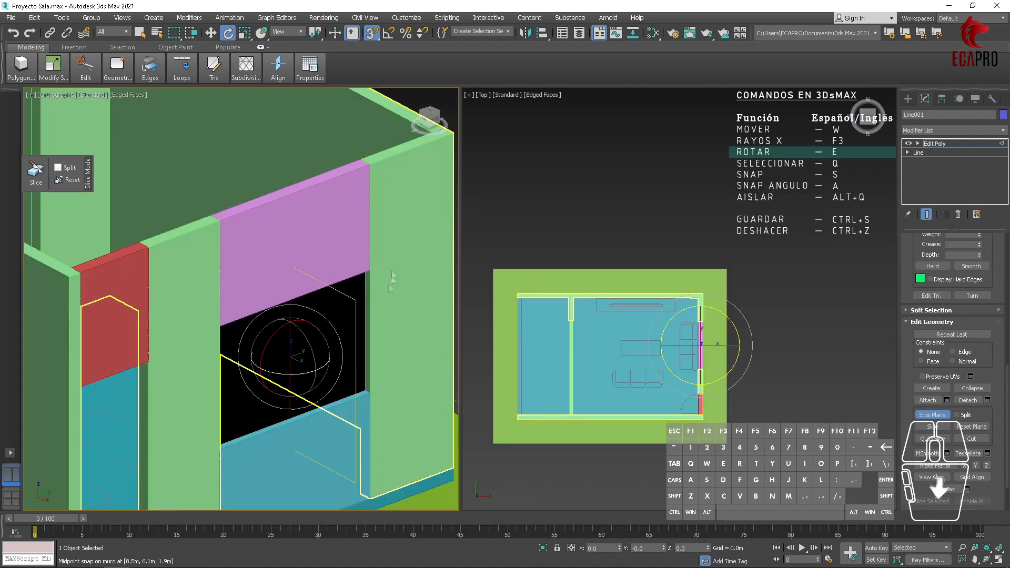
key(q)
key(w)
click(357, 362)
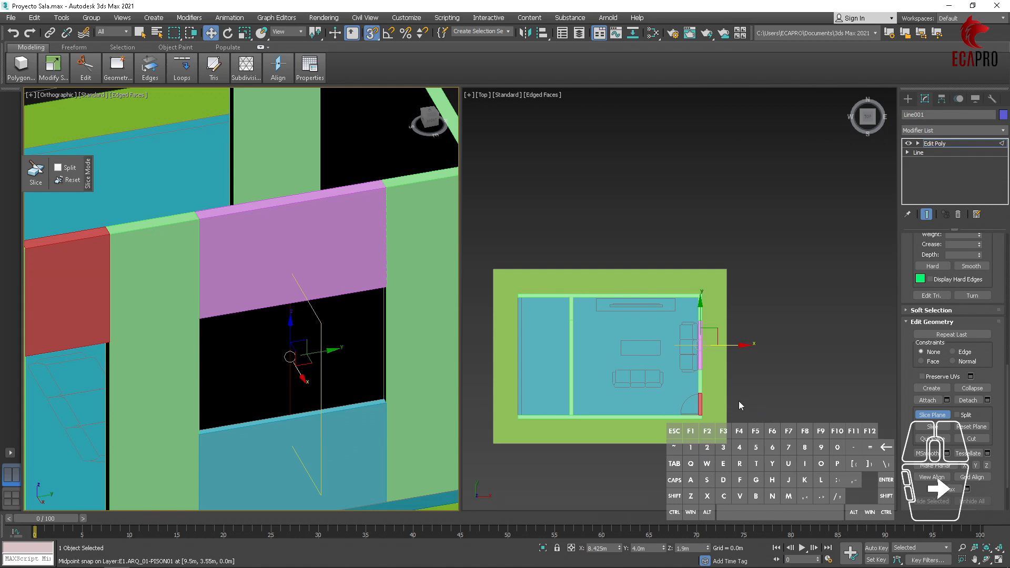
click(939, 430)
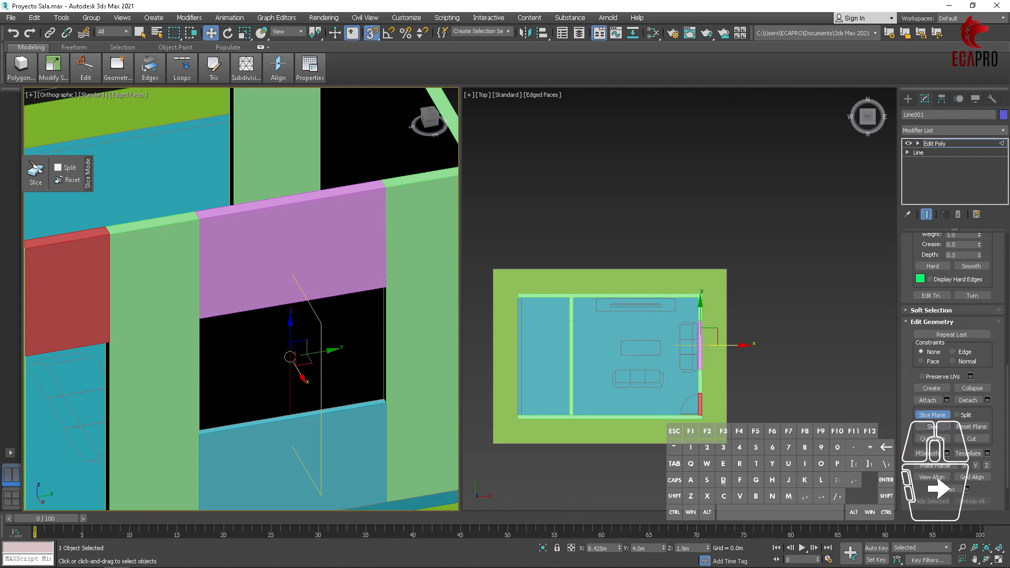
- Switch to polygon editing and inset both halves of the window panel together as a group to form the outer frame
scroll(926, 423, up, 5)
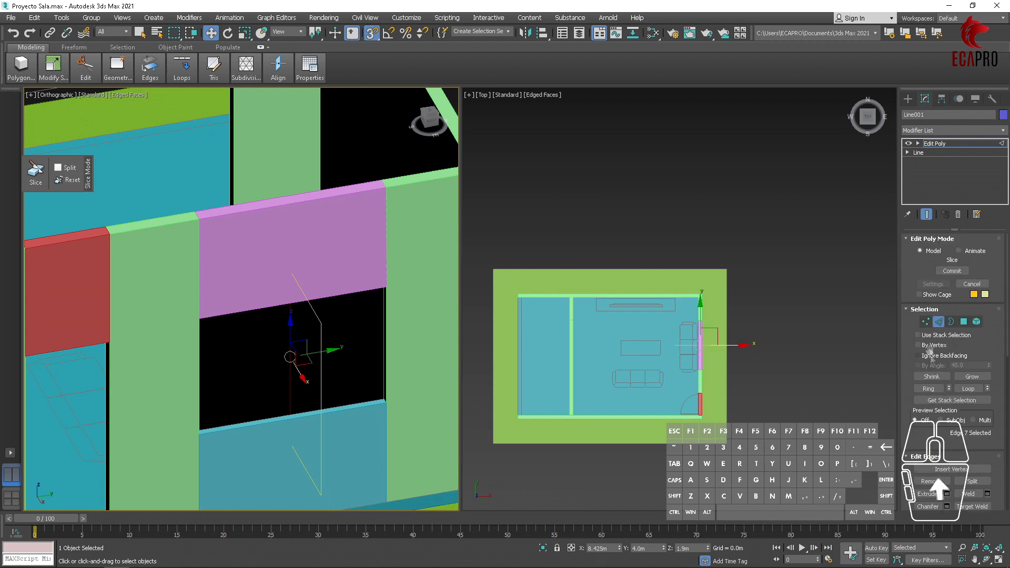
click(966, 325)
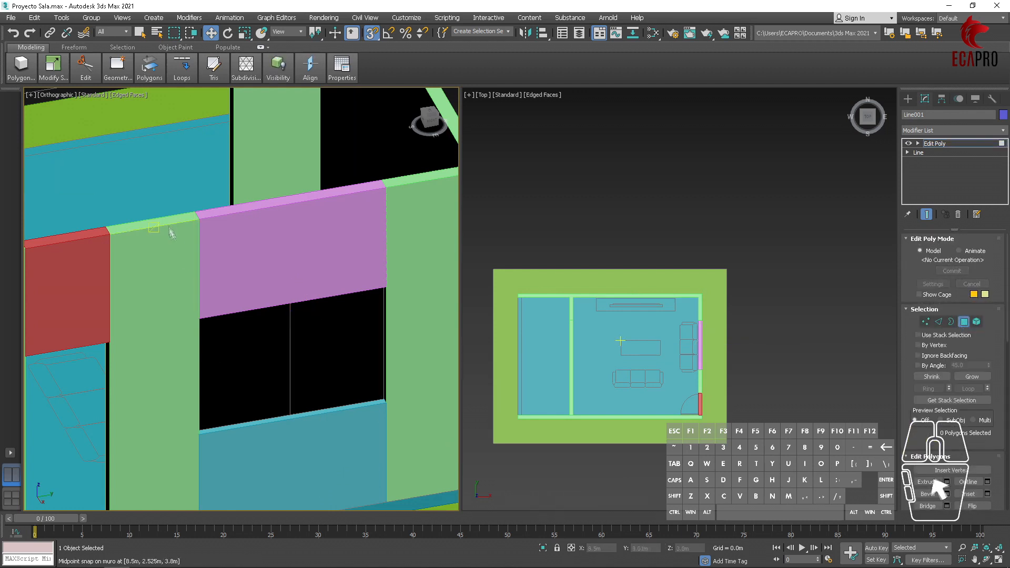
drag(162, 207, 178, 242)
drag(344, 412, 427, 446)
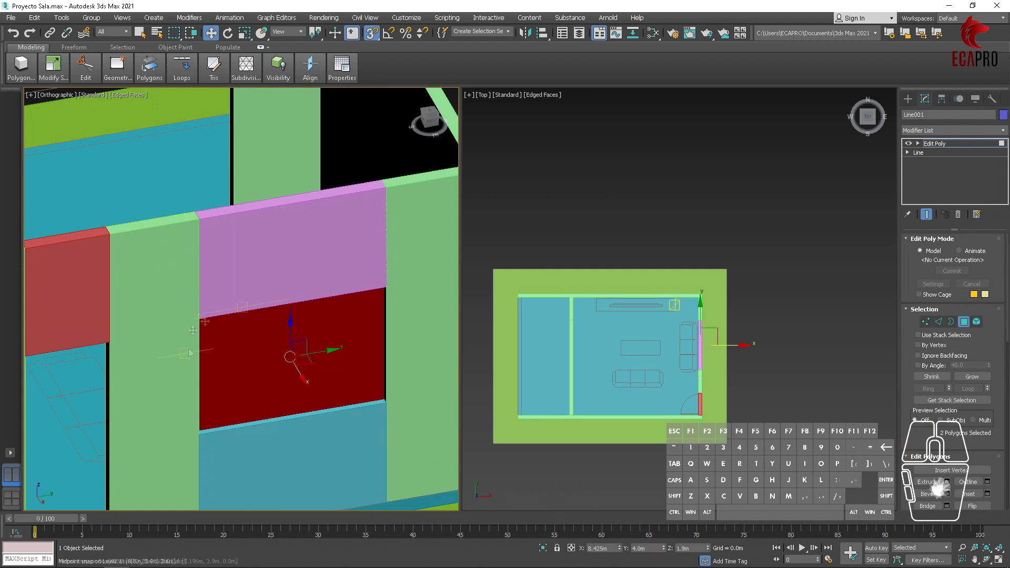
scroll(935, 349, down, 4)
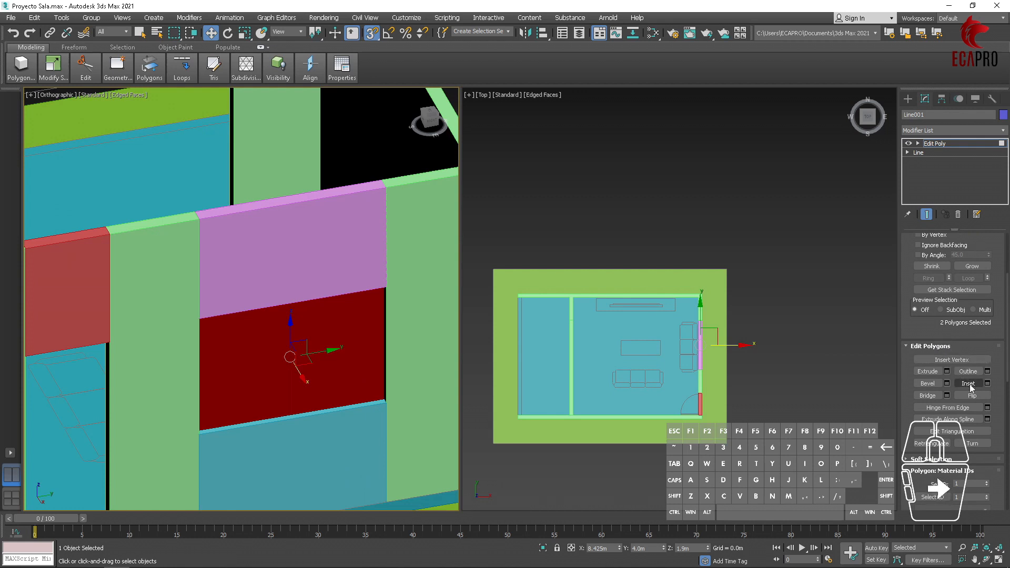
click(987, 383)
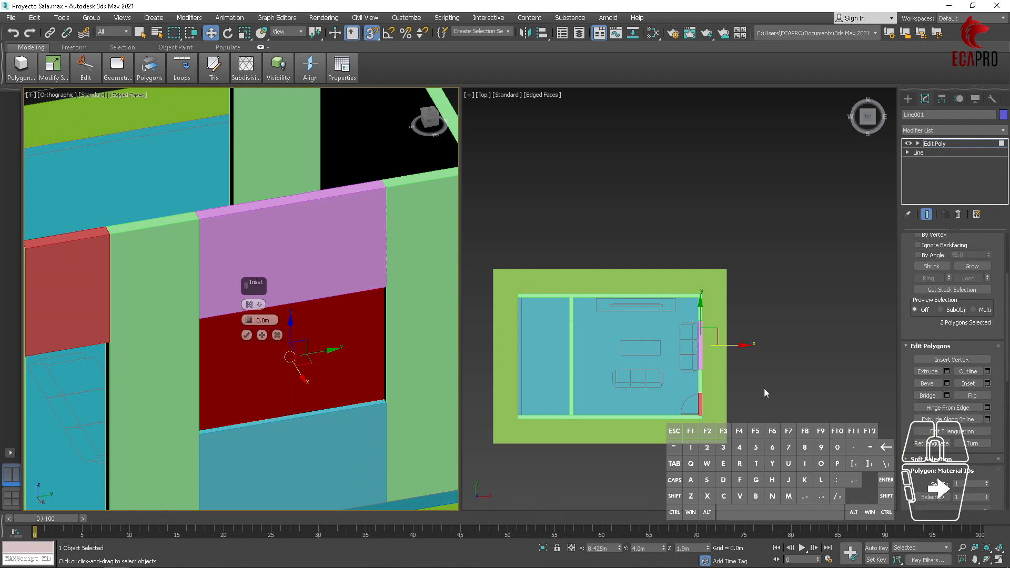
drag(271, 321, 239, 325)
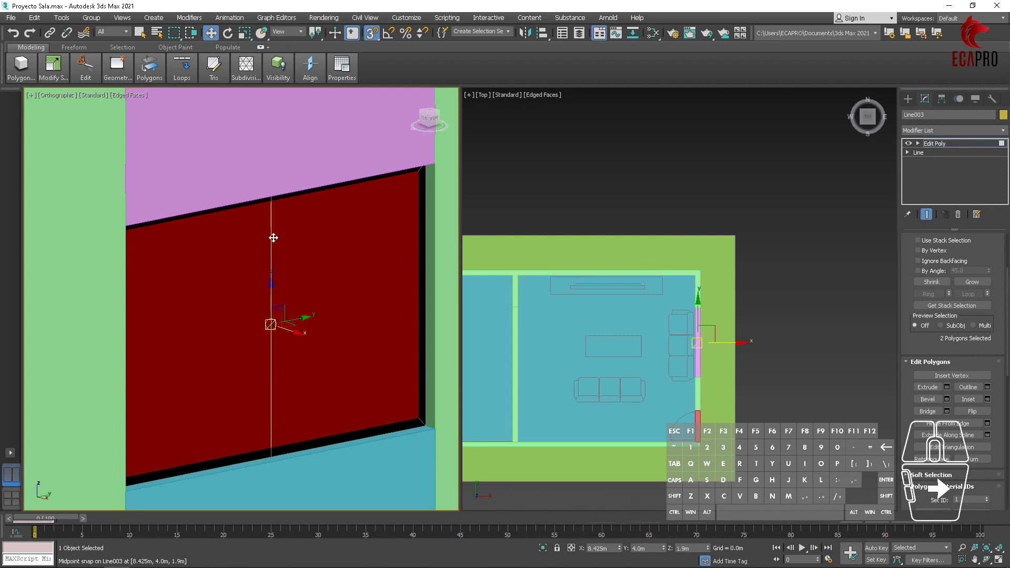
- Inset the two selected window polygons again by 0.05 m, using the By Polygon option so each pane gets its own border
click(987, 399)
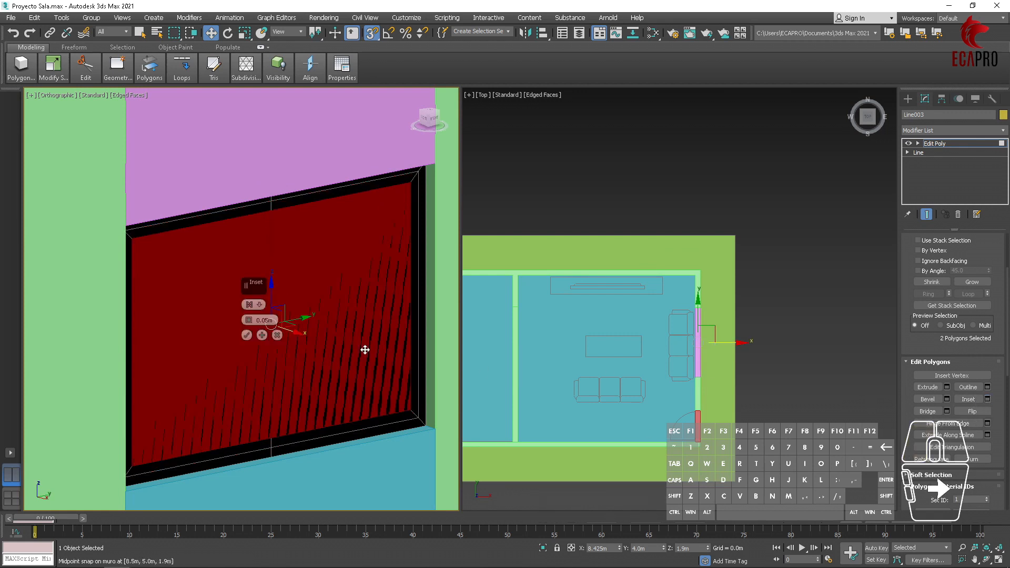
click(254, 305)
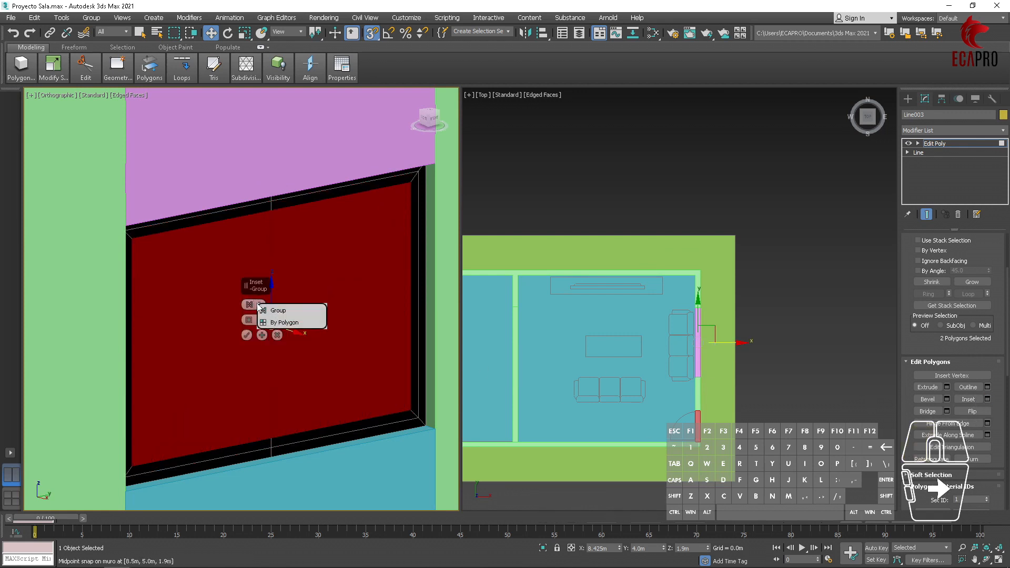
click(286, 323)
key(alt+x)
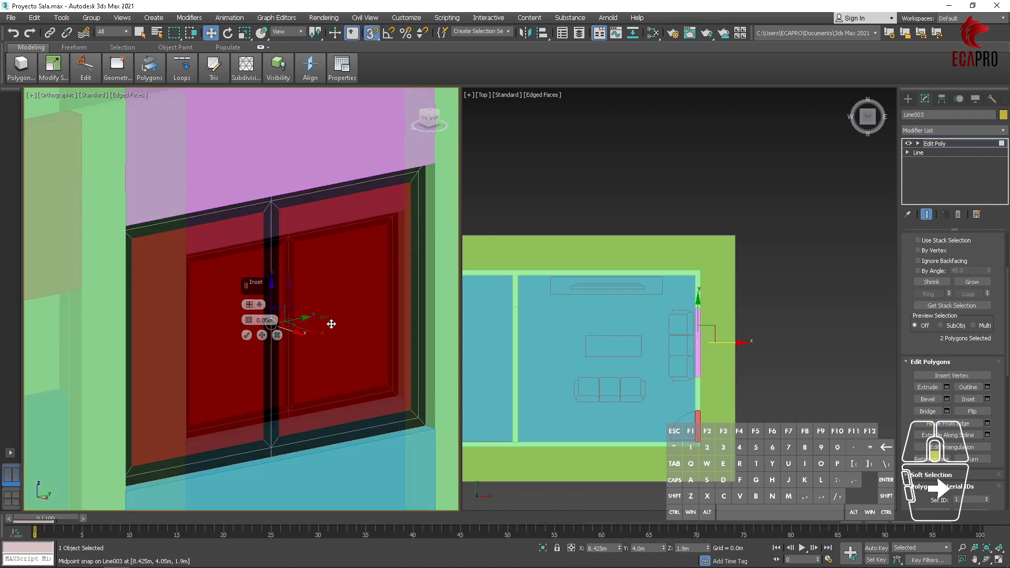
scroll(331, 324, down, 2)
middle_drag(375, 330, 326, 324)
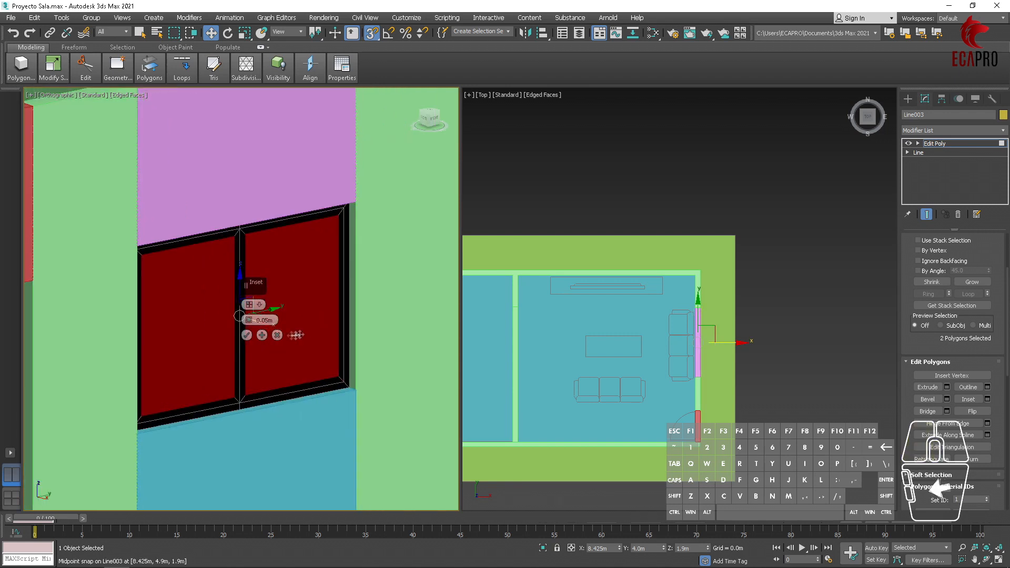
click(246, 336)
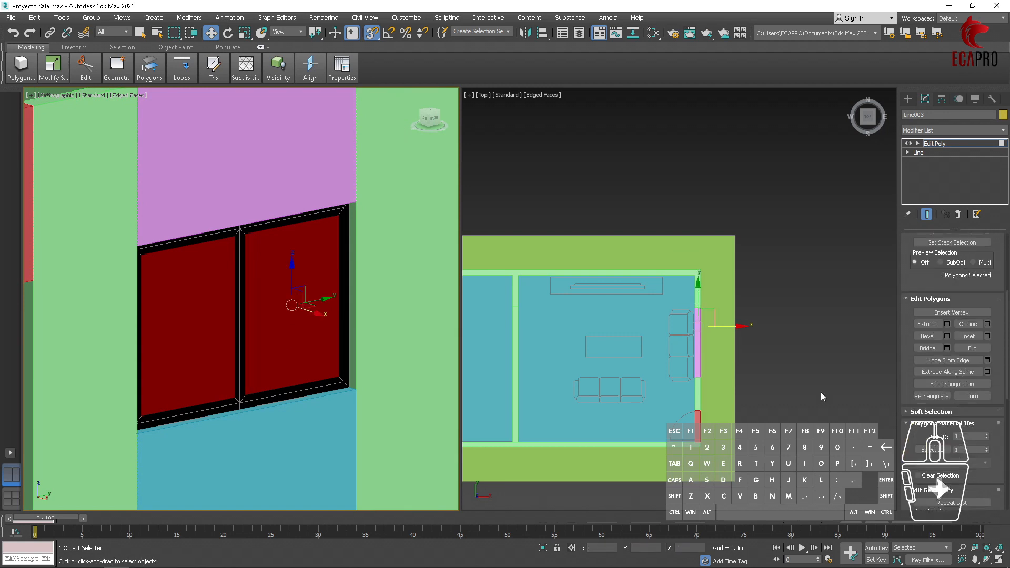
- Detach the two selected inner pane polygons from the window frame as a separate object
scroll(951, 414, down, 5)
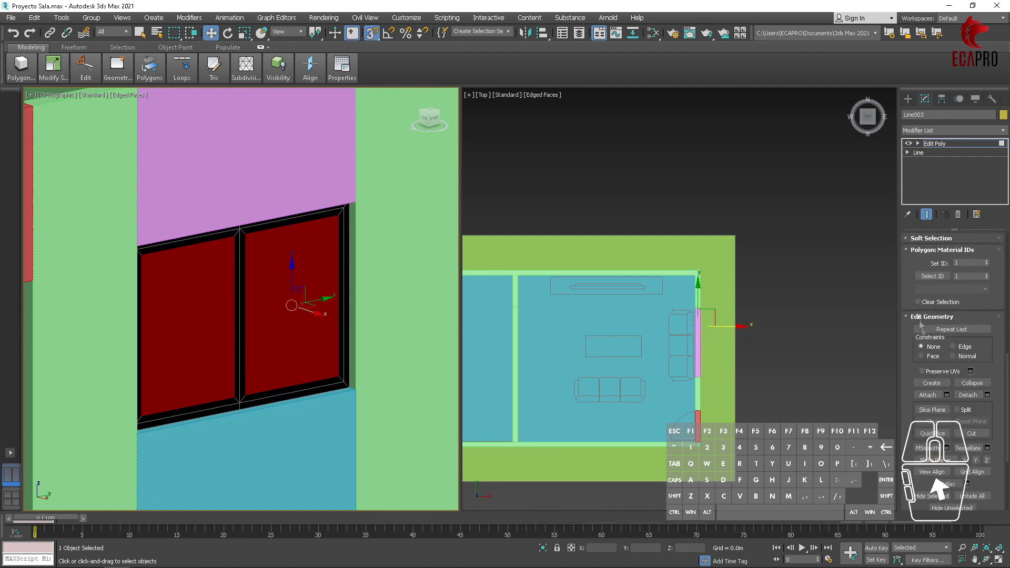
scroll(942, 389, down, 2)
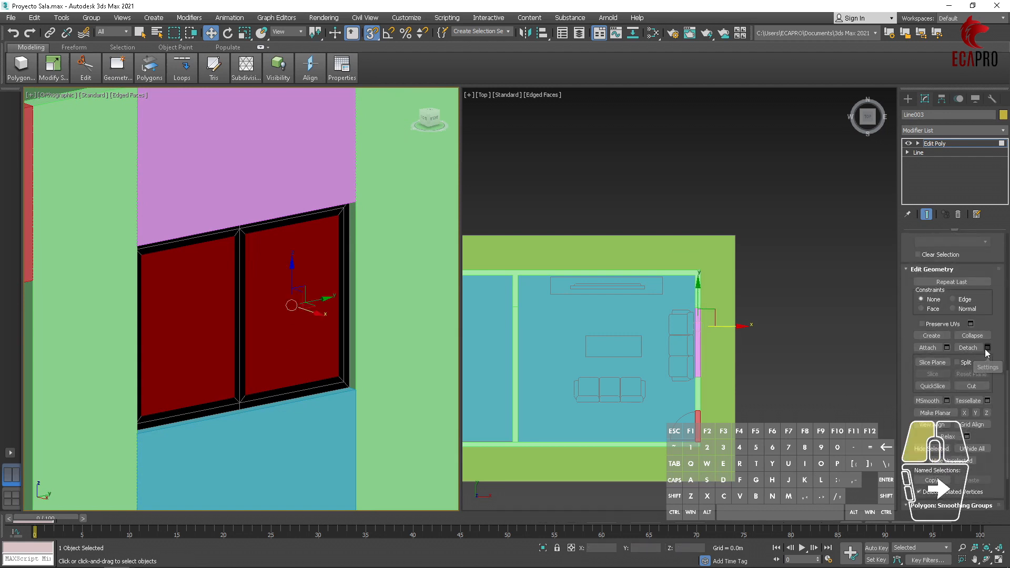
click(979, 349)
click(538, 293)
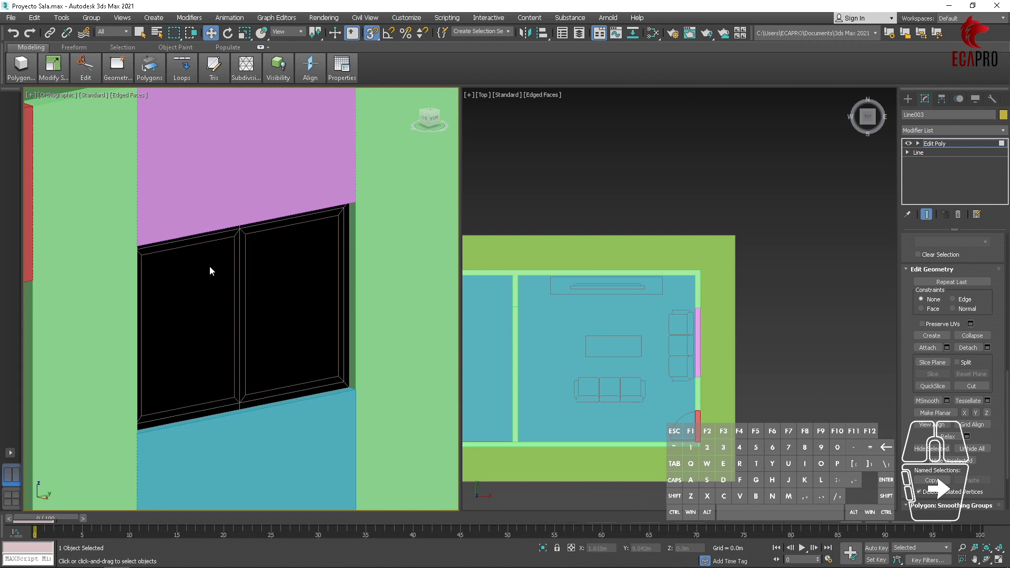
- Select the window frame as a whole object and apply a Shell modifier to it
scroll(232, 320, up, 5)
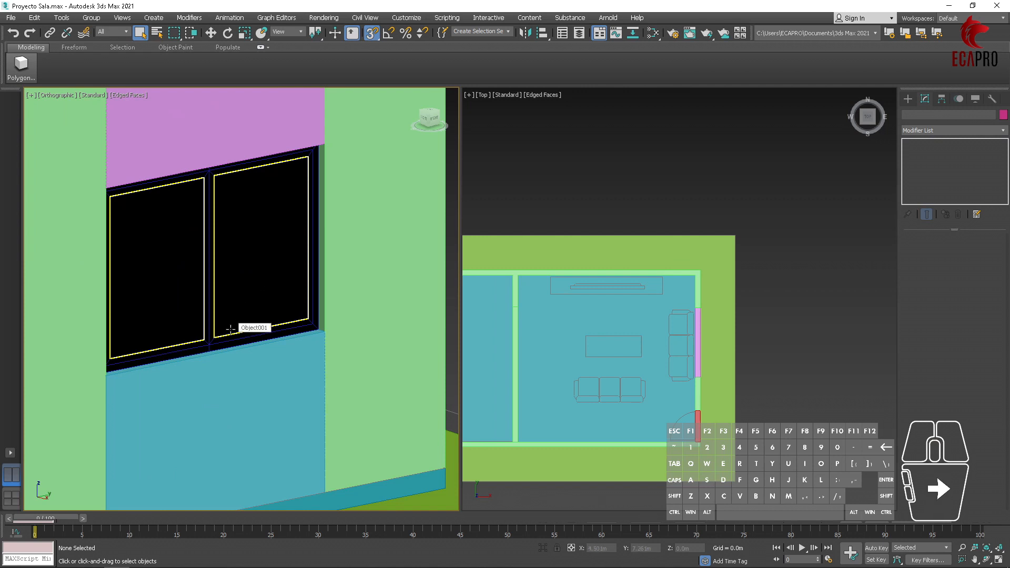
click(232, 326)
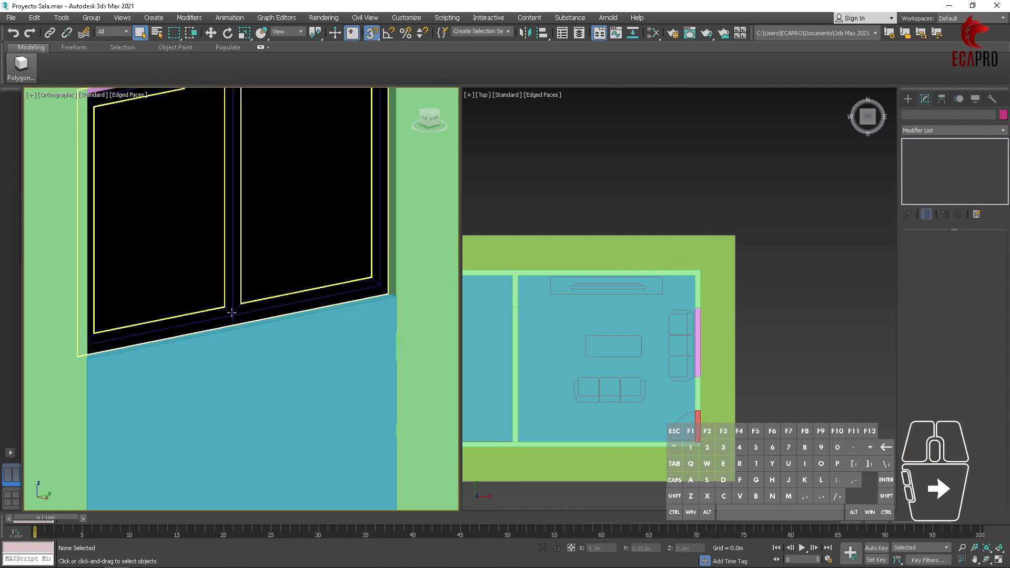
scroll(232, 313, up, 3)
click(220, 319)
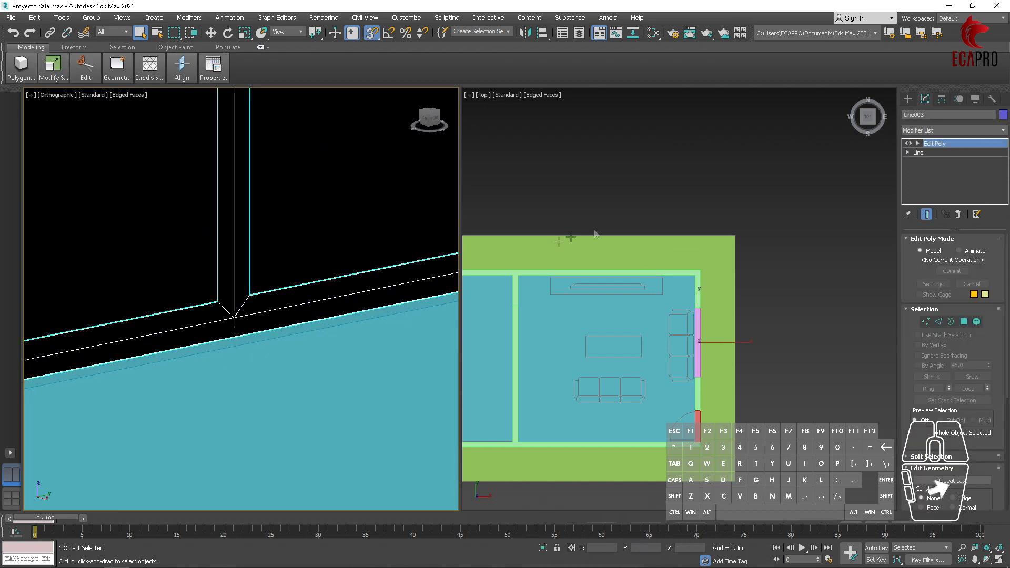
click(946, 125)
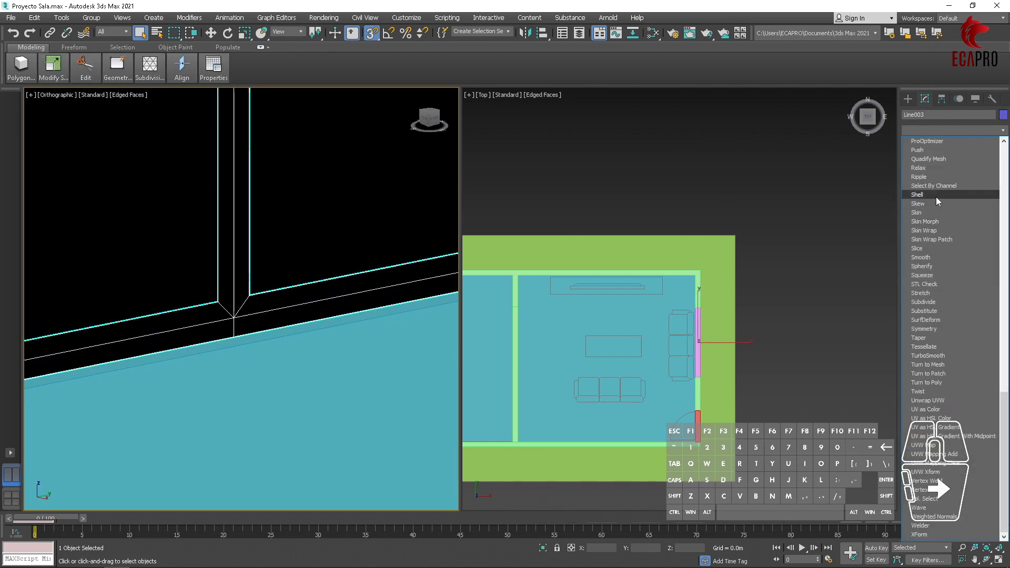
click(927, 195)
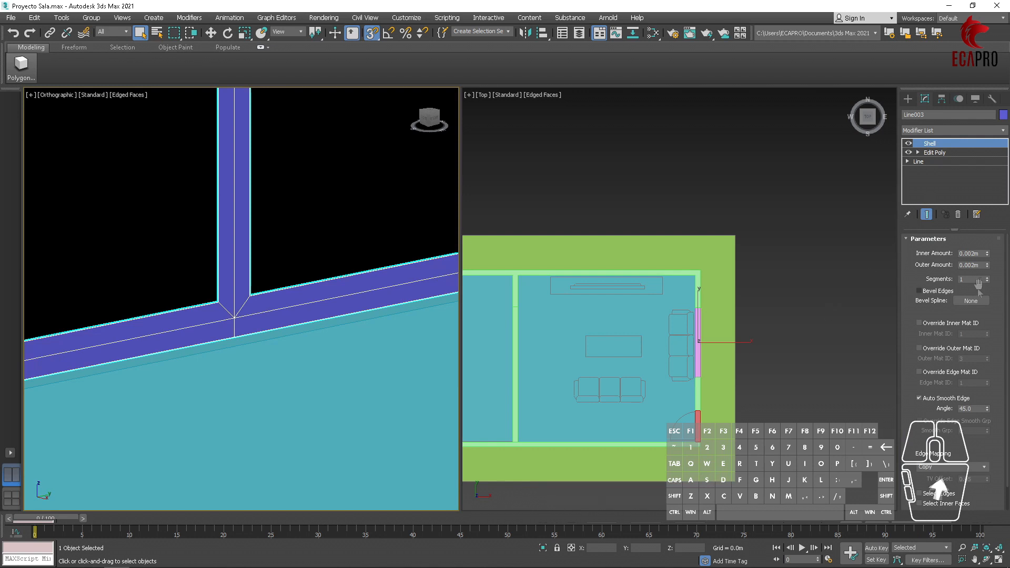
- Set the frame's Shell inner and outer amounts to 1 cm each
drag(981, 255, 919, 253)
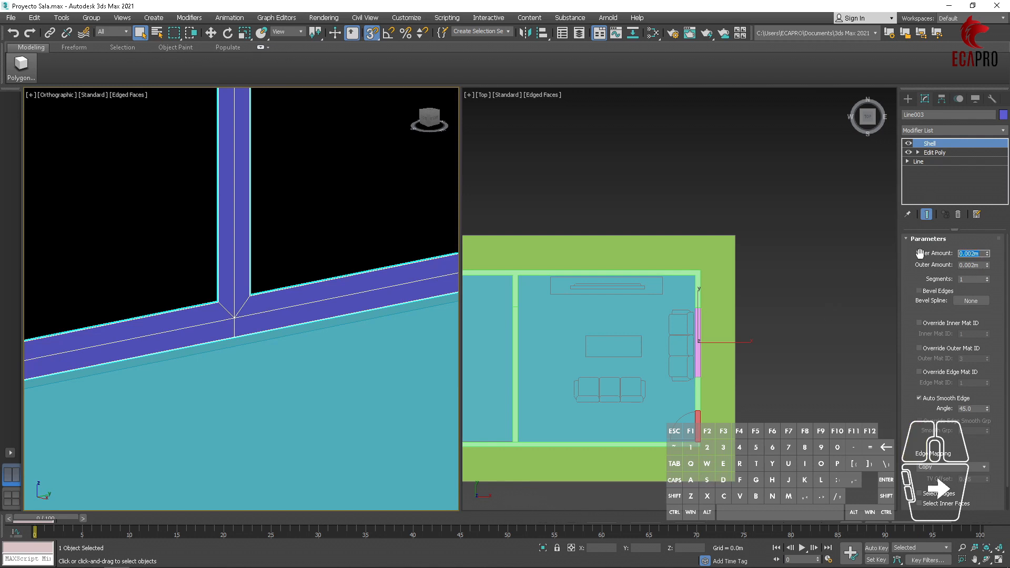
text(1cm)
key(Tab)
text(1)
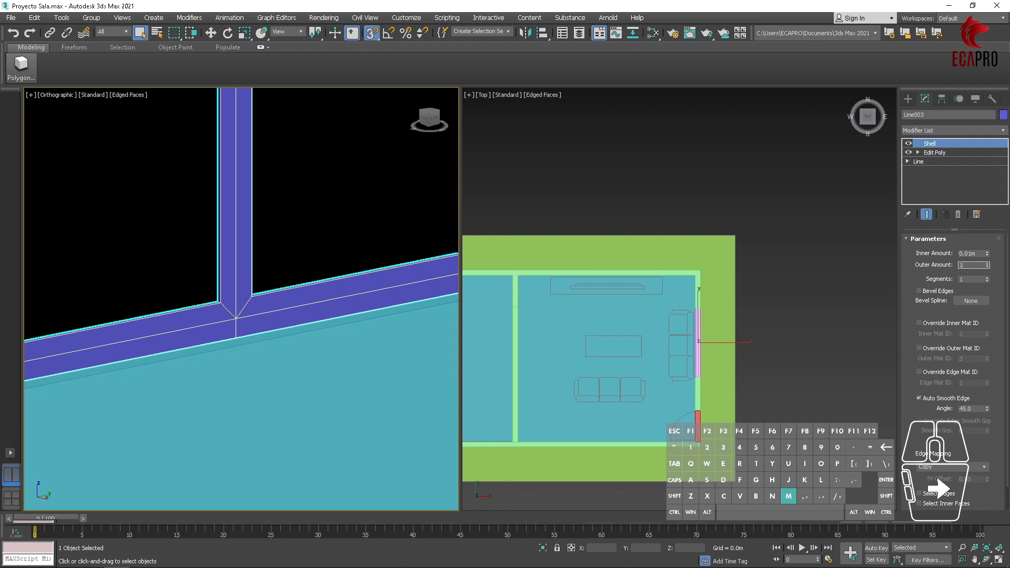
text(cm)
key(Return)
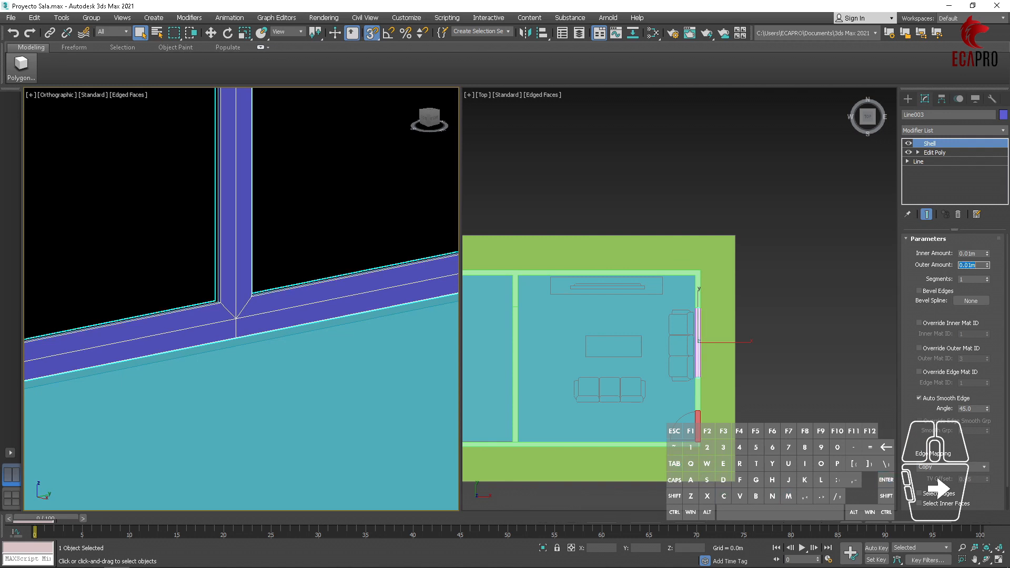
- Select the detached glass panes and apply a Shell modifier to them
scroll(337, 242, down, 3)
click(337, 242)
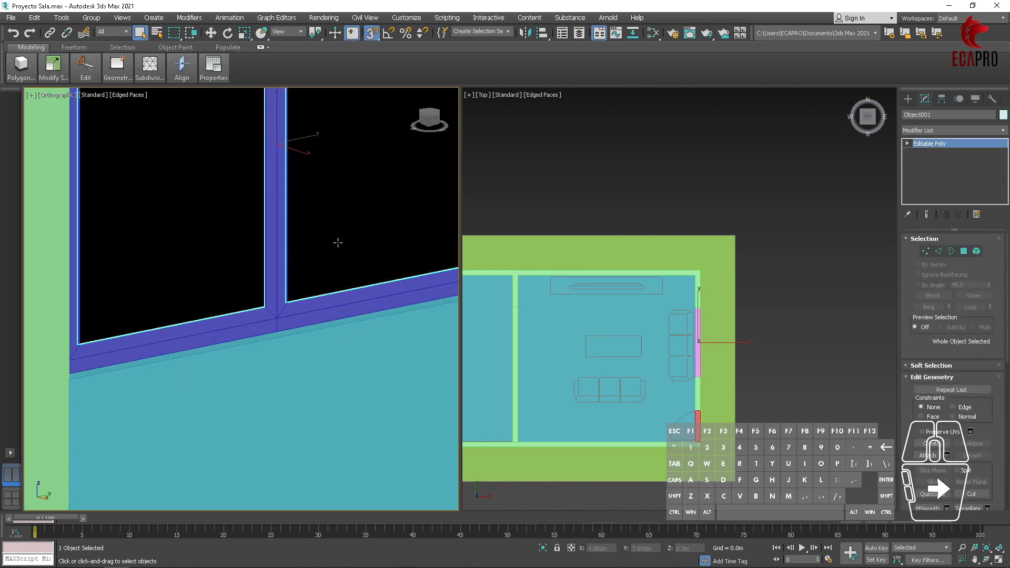
click(933, 131)
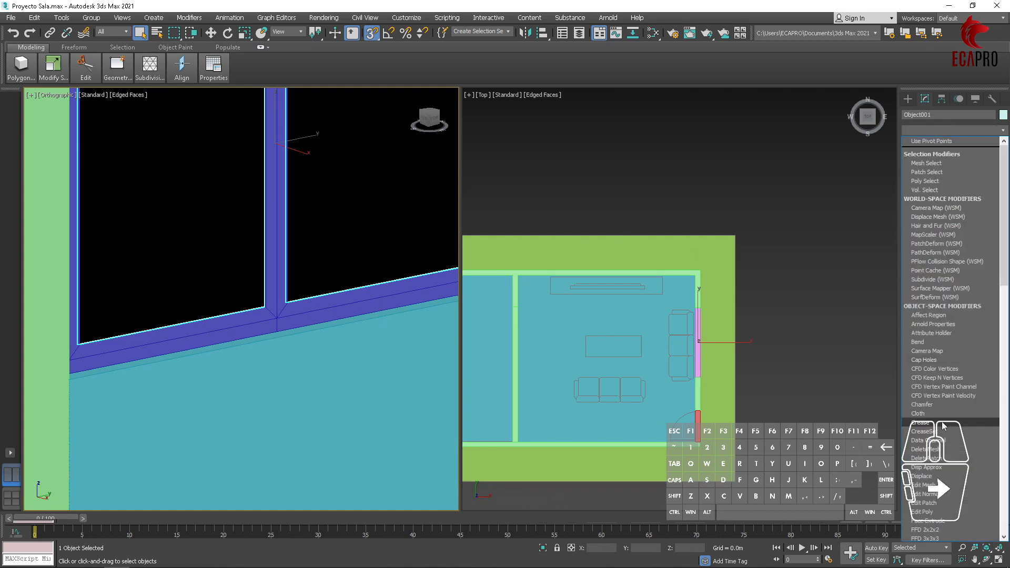
scroll(946, 433, down, 3)
scroll(947, 434, down, 20)
click(950, 230)
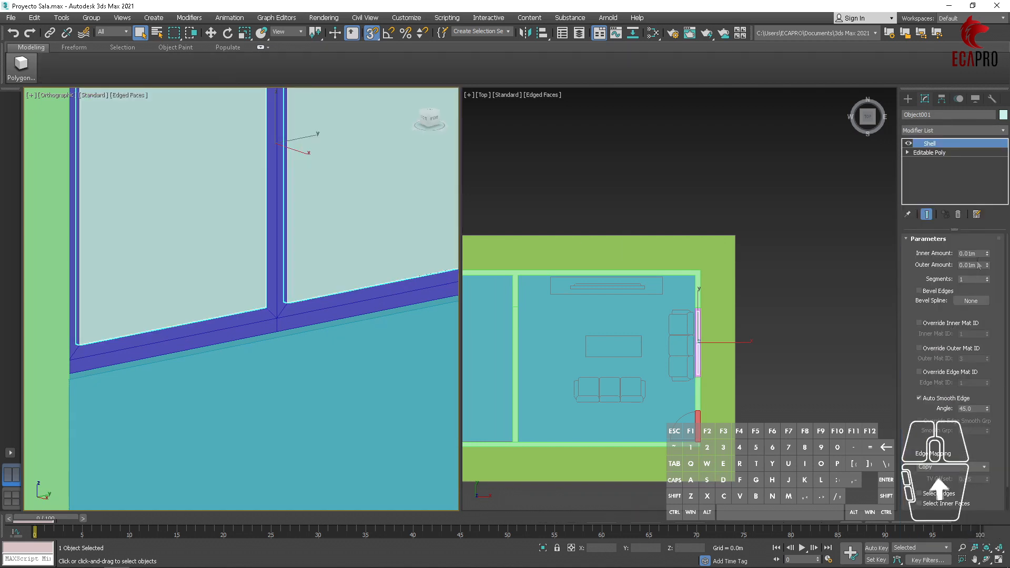
- Set the glass panes' Shell inner and outer amounts to 0.005 m each
double_click(978, 254)
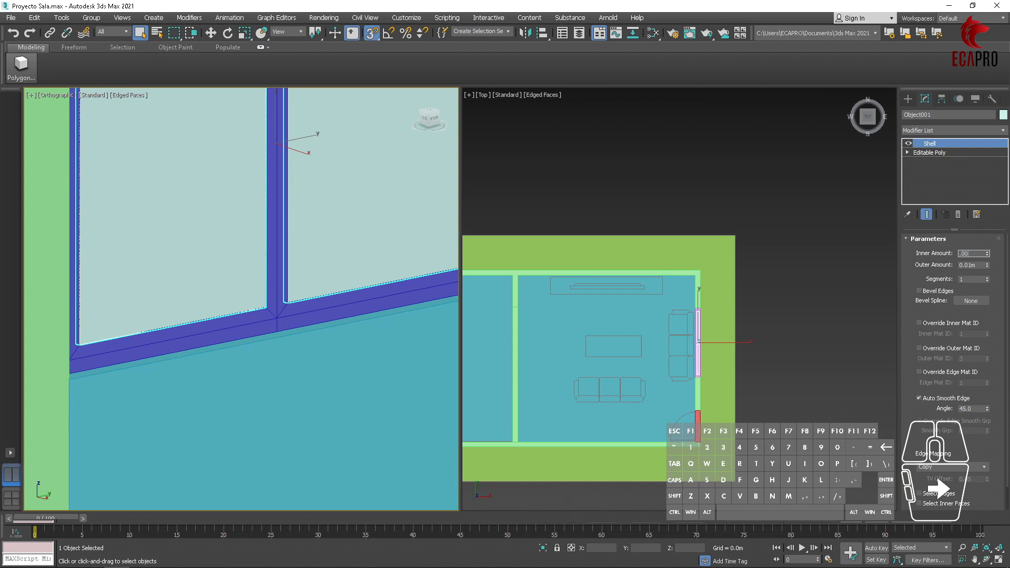
key(Tab)
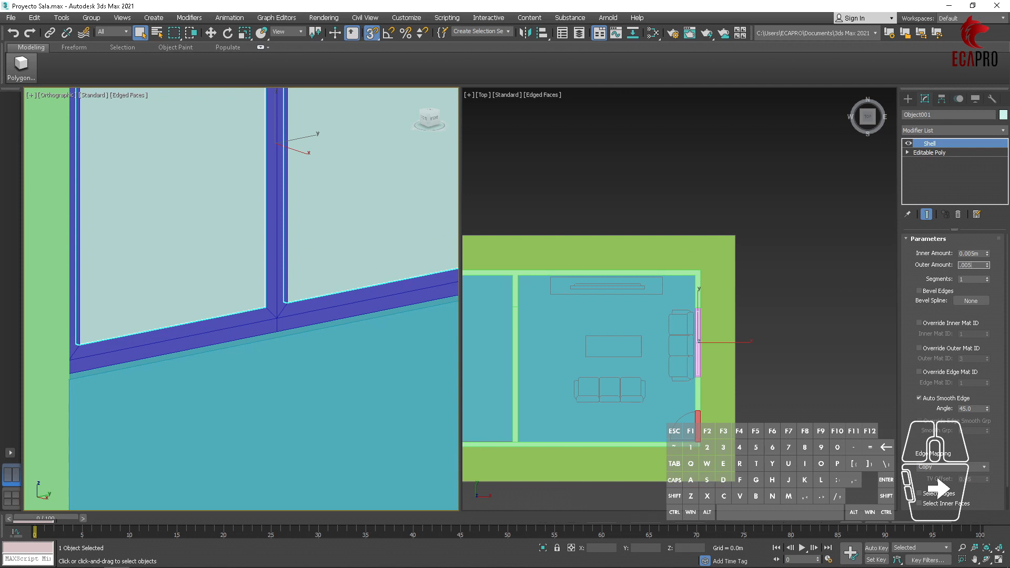
key(Return)
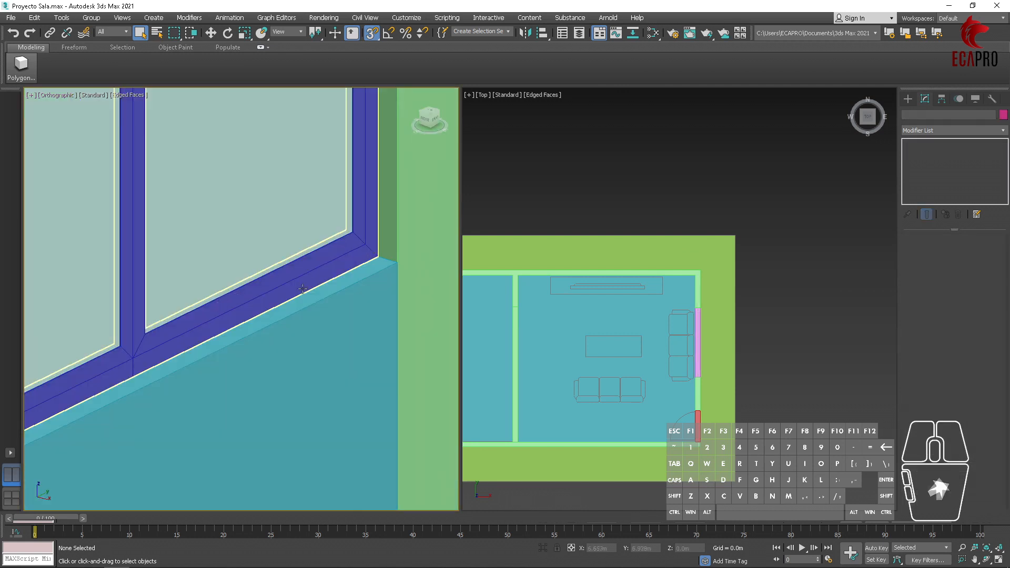
scroll(303, 288, down, 3)
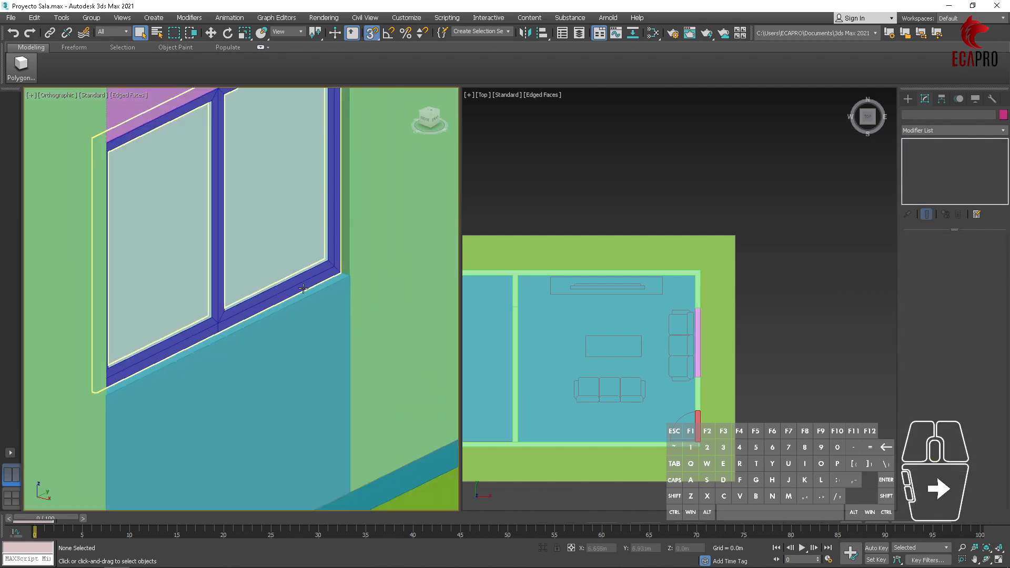
scroll(303, 288, down, 2)
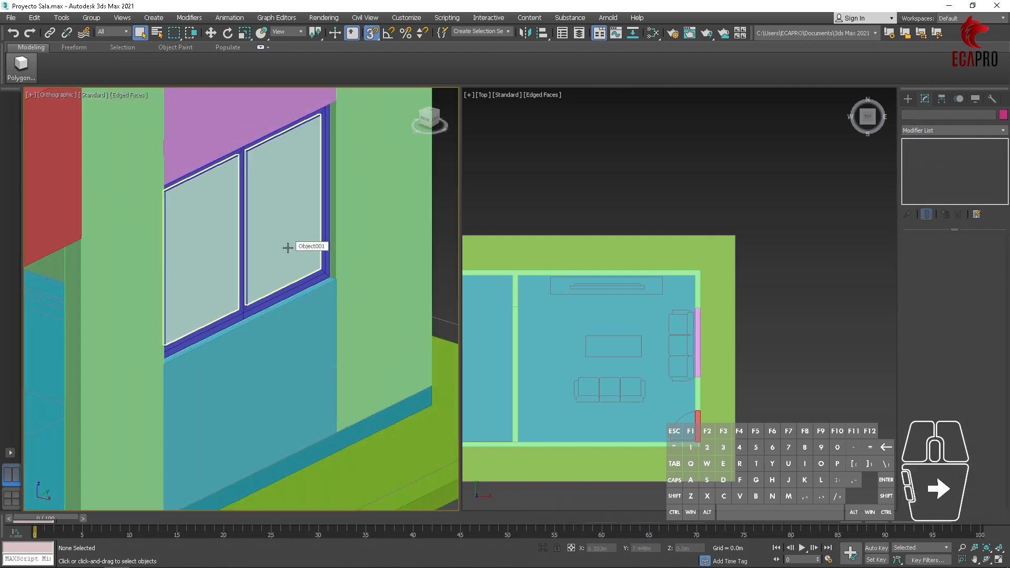
scroll(287, 247, up, 1)
scroll(284, 245, down, 3)
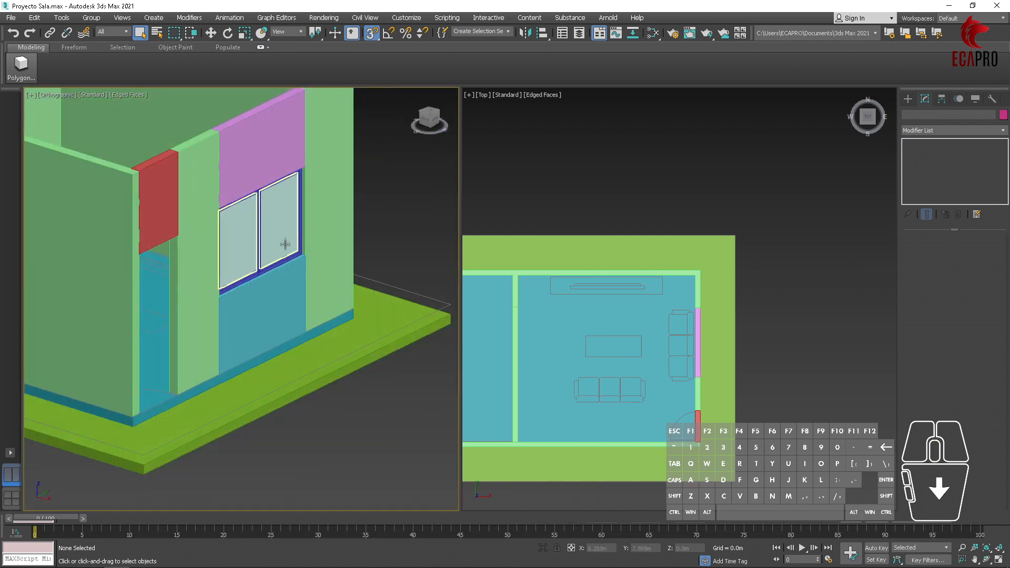
click(407, 228)
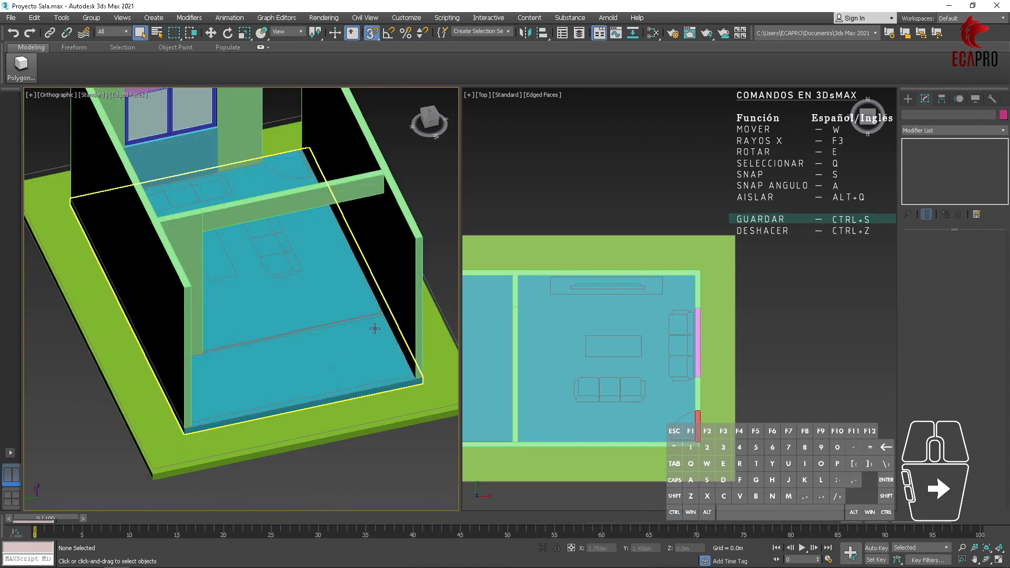
scroll(375, 329, up, 3)
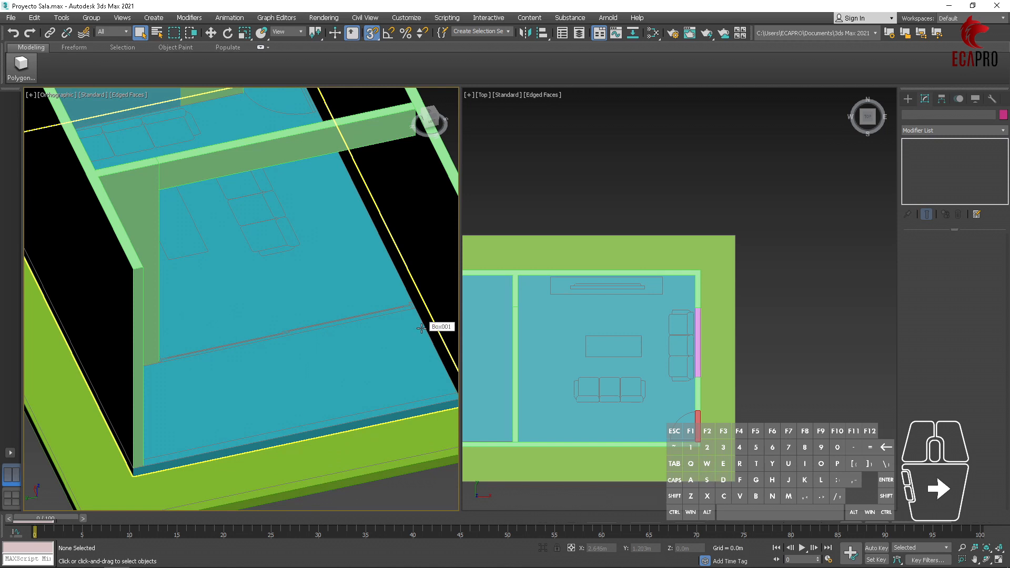
scroll(383, 318, down, 2)
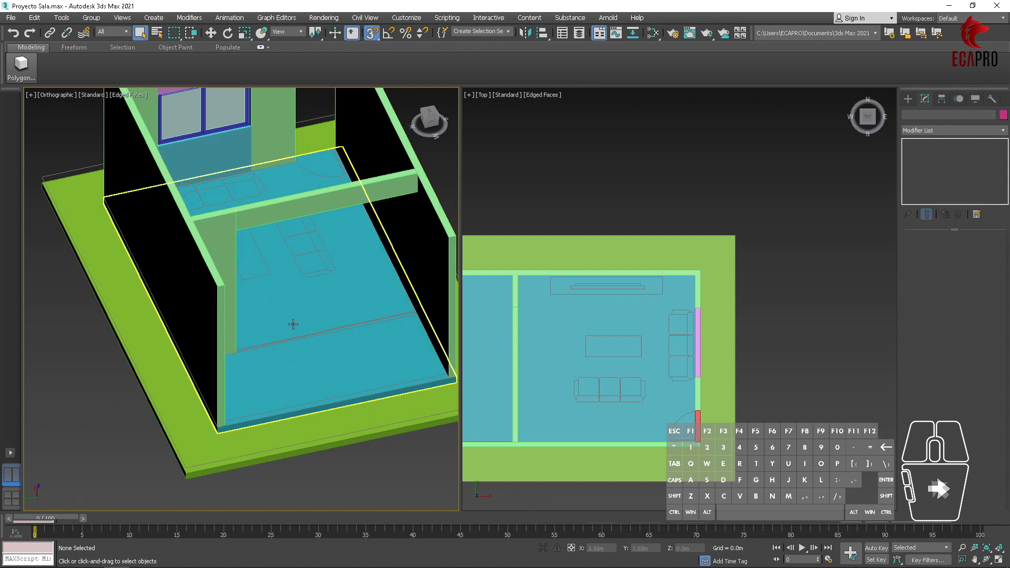
scroll(294, 354, up, 3)
scroll(286, 295, up, 3)
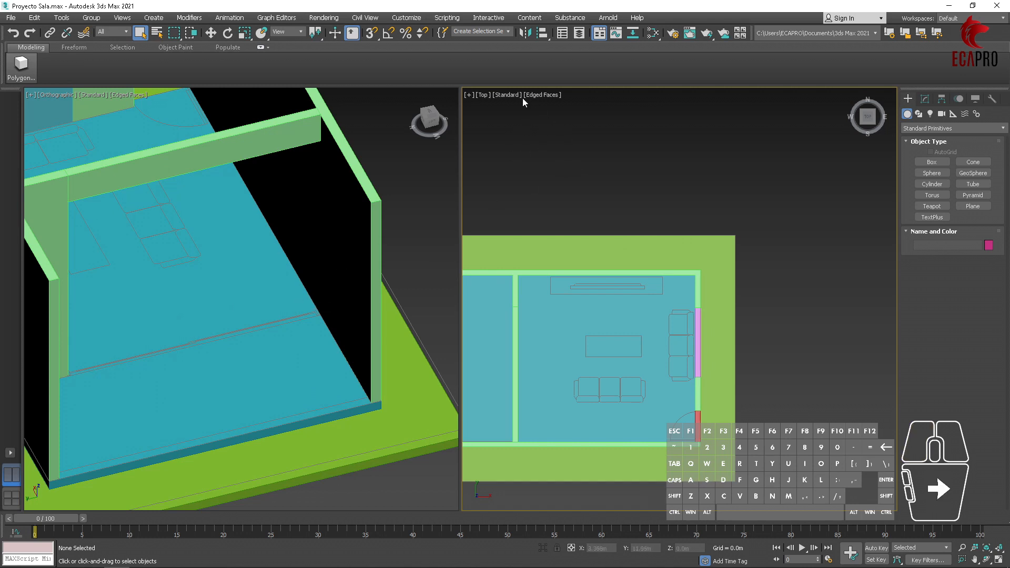
- Change the Top viewport to a Left view that shows the window wall straight on
click(482, 95)
click(521, 142)
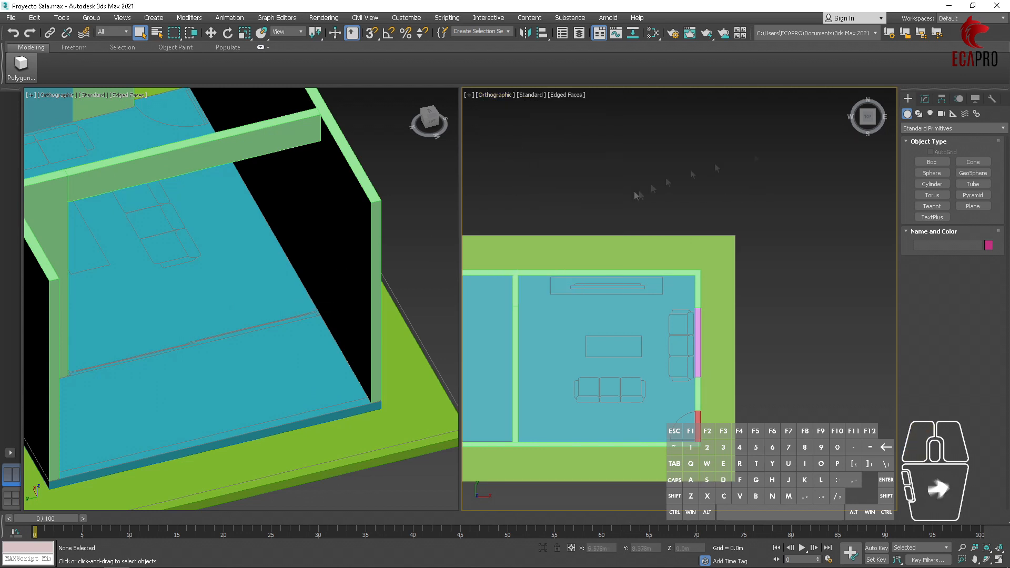
click(869, 134)
click(879, 117)
click(857, 117)
click(857, 117)
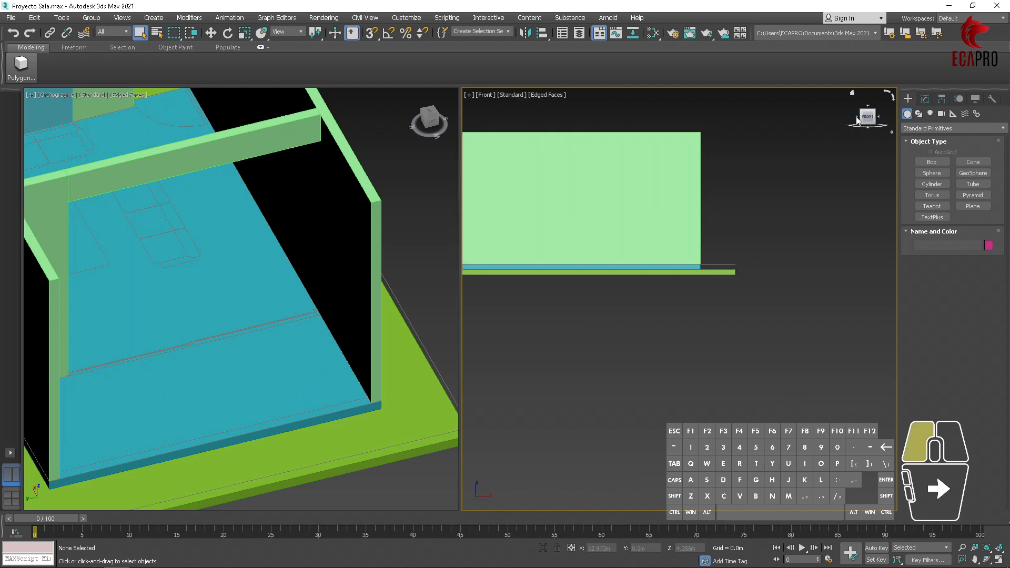
scroll(719, 256, up, 5)
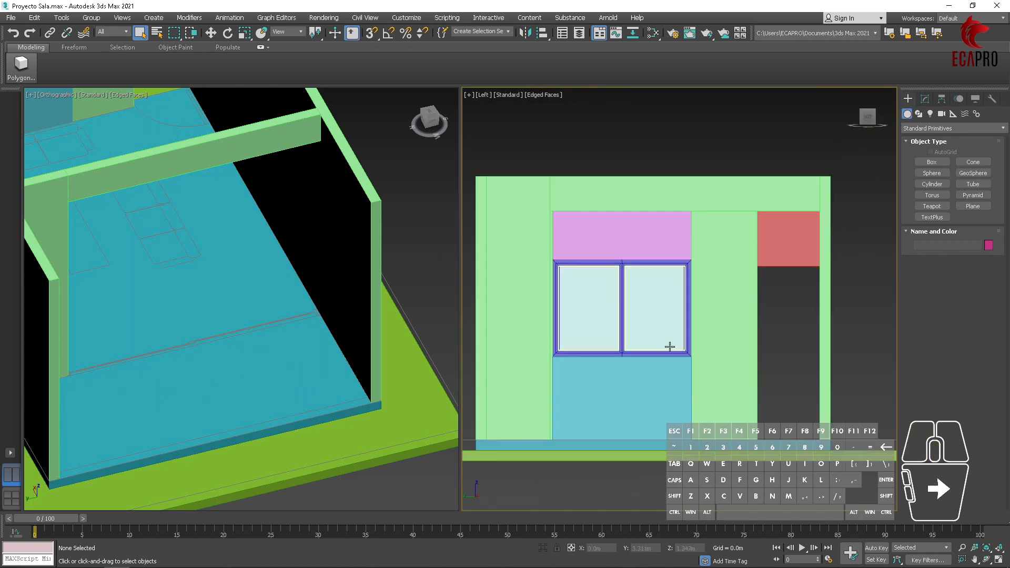
click(585, 152)
- With snapping on, draw a box base across the opening of the dividing wall, about 3.88 m long and 0.15 m wide
middle_drag(164, 185, 231, 165)
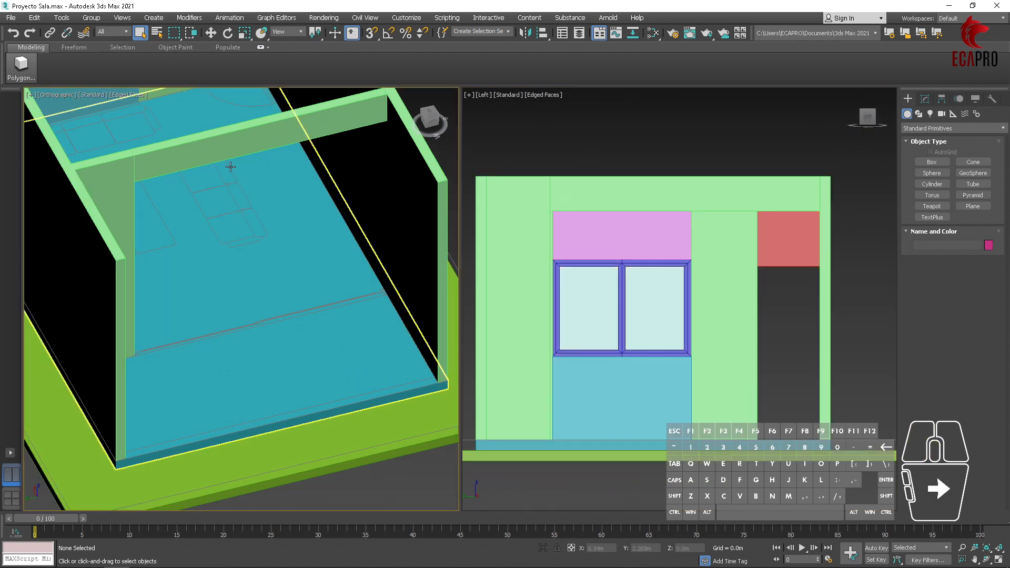
click(905, 100)
click(907, 115)
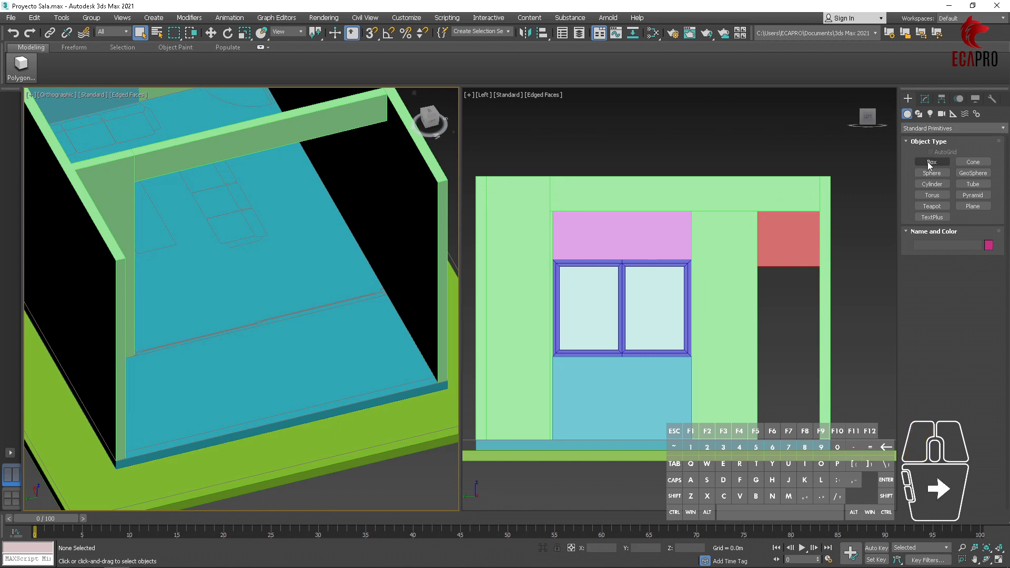
click(931, 162)
scroll(428, 273, up, 4)
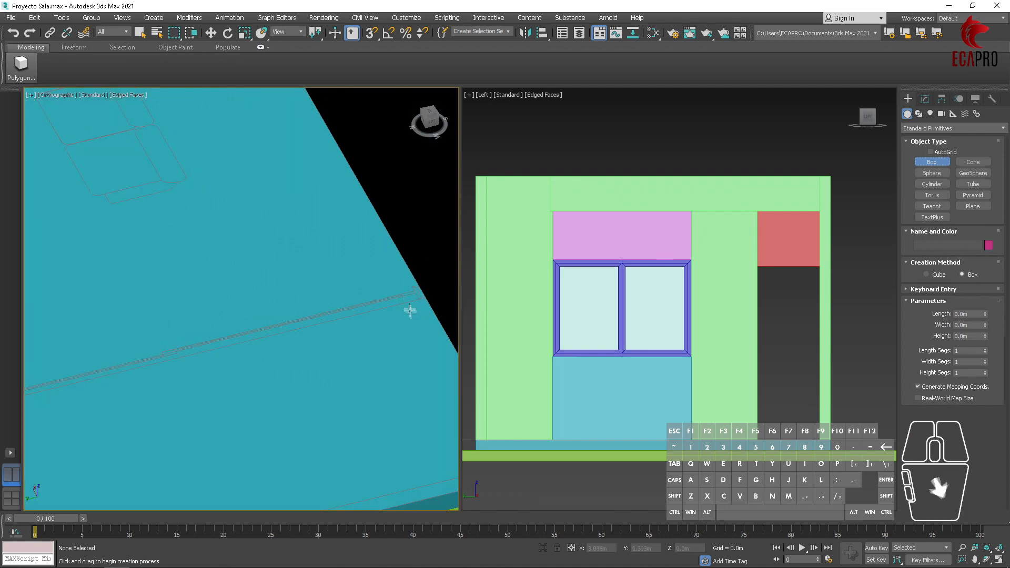
key(s)
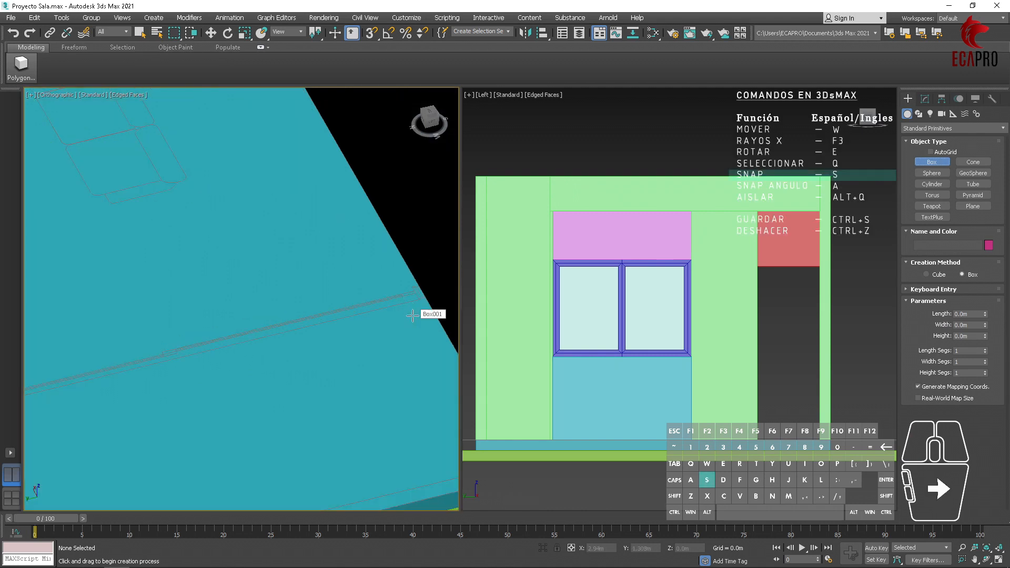
scroll(424, 298, up, 5)
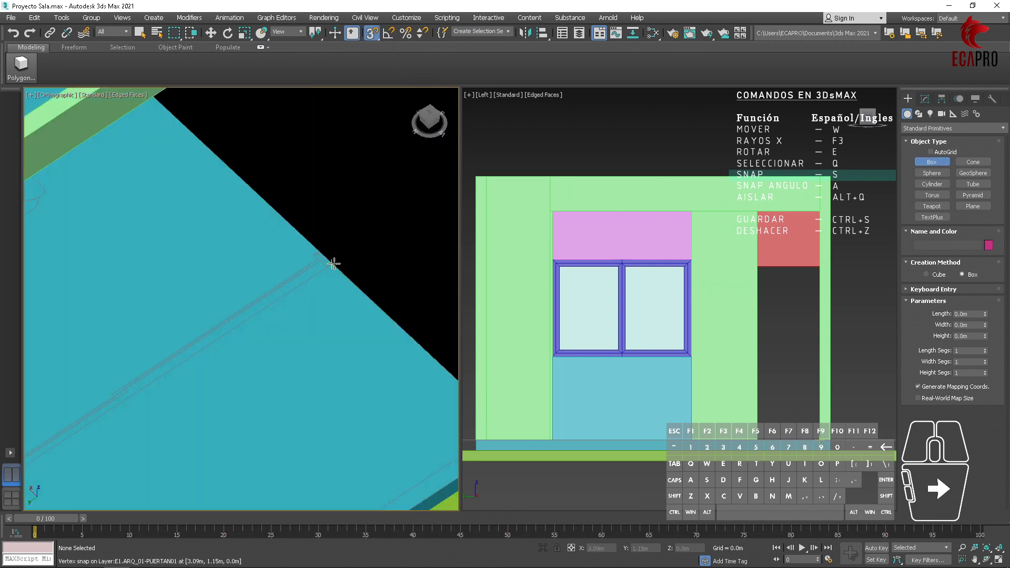
drag(334, 263, 75, 416)
alt+middle_drag(75, 417, 26, 399)
drag(27, 400, 45, 362)
middle_drag(45, 362, 265, 452)
scroll(132, 324, up, 5)
drag(265, 452, 63, 296)
- Raise the box to the upper edge of the wall opening, 3.3 m high, and finish box creation
scroll(63, 296, down, 5)
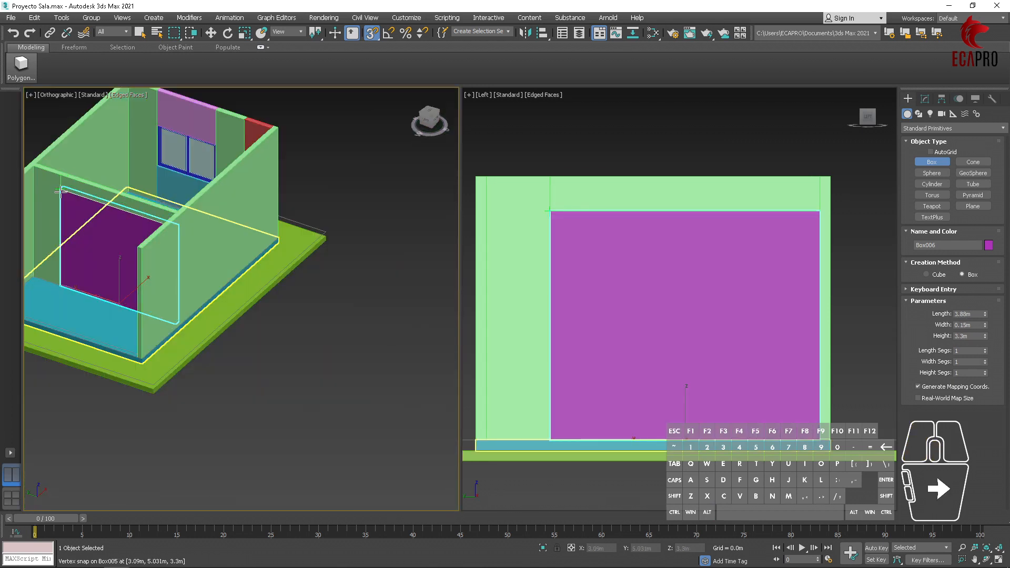
click(60, 191)
alt+middle_drag(97, 287, 179, 289)
scroll(150, 248, up, 3)
scroll(158, 250, down, 3)
alt+middle_drag(157, 251, 382, 326)
right_click(383, 326)
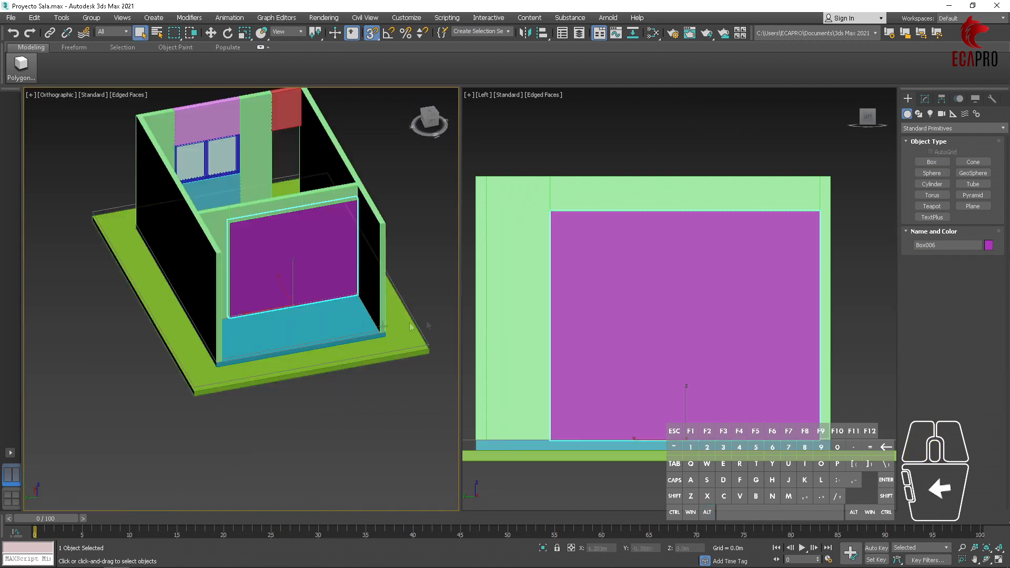
- Set the width of the new box in the wall opening to 0.12 m
click(925, 99)
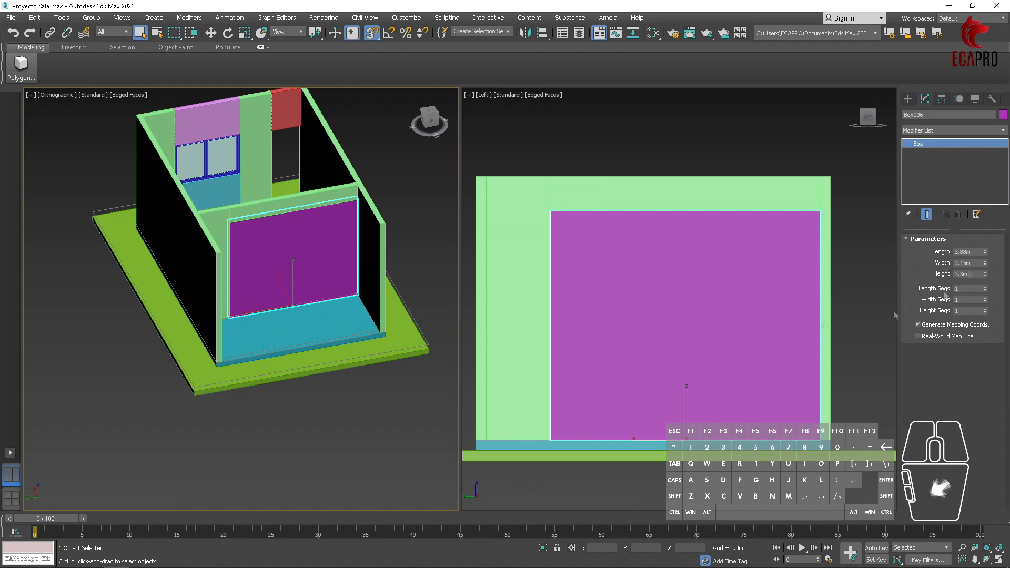
scroll(221, 266, up, 2)
double_click(967, 263)
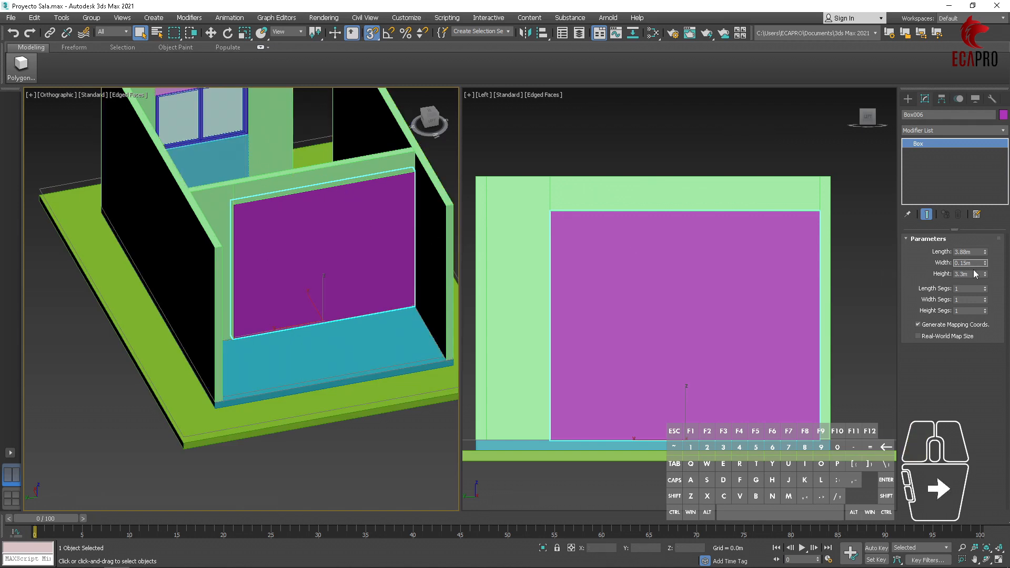
text(0.12m)
key(Return)
scroll(336, 355, up, 4)
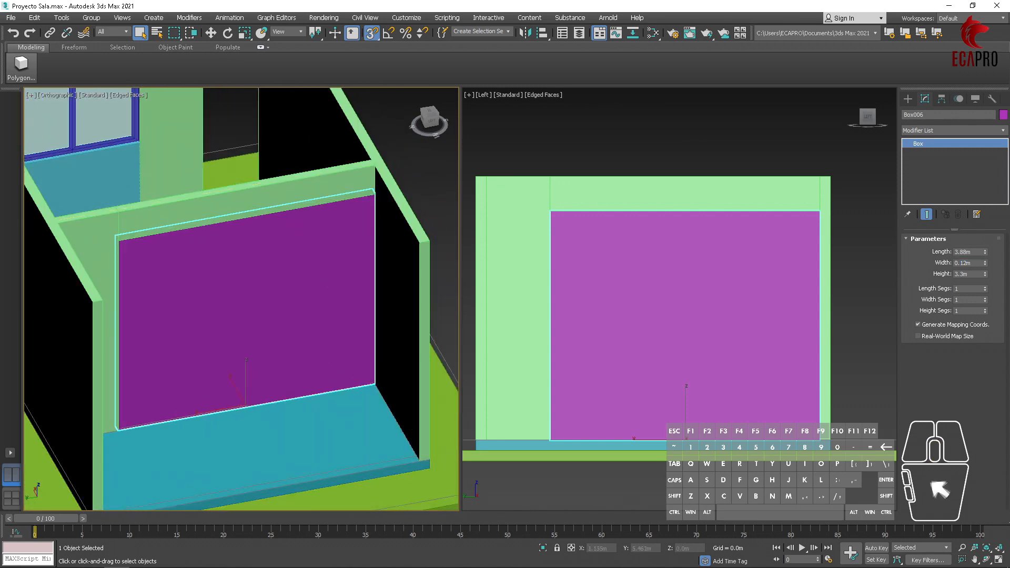
click(953, 131)
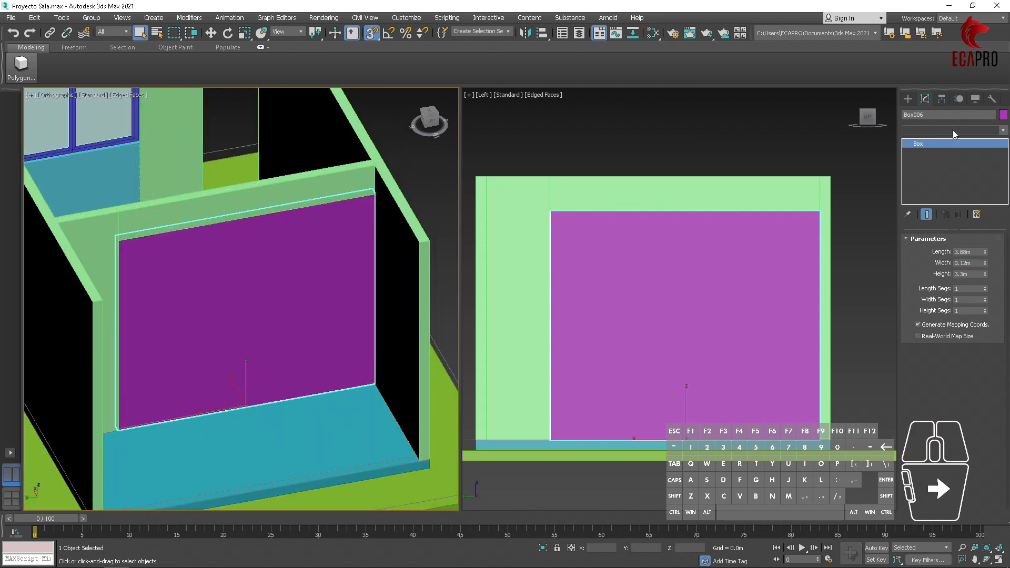
click(952, 131)
click(957, 127)
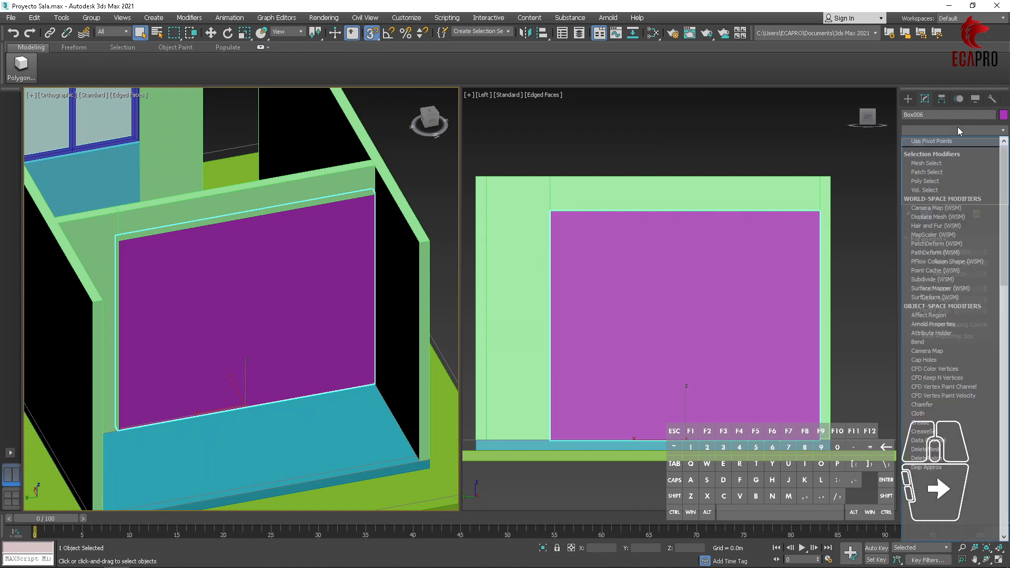
scroll(958, 377, down, 2)
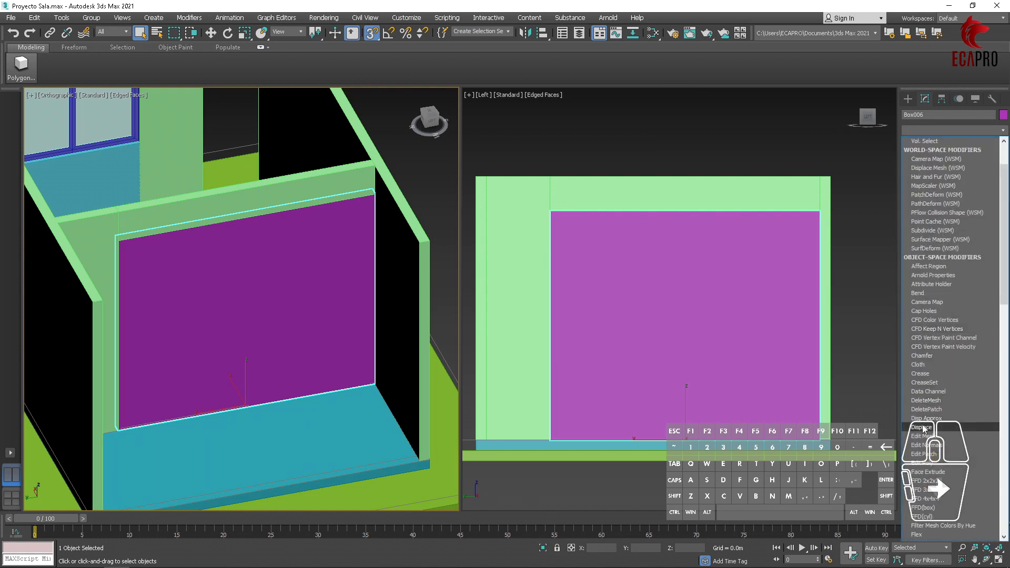
click(274, 300)
- Convert the box in the wall opening to an Editable Poly
right_click(281, 249)
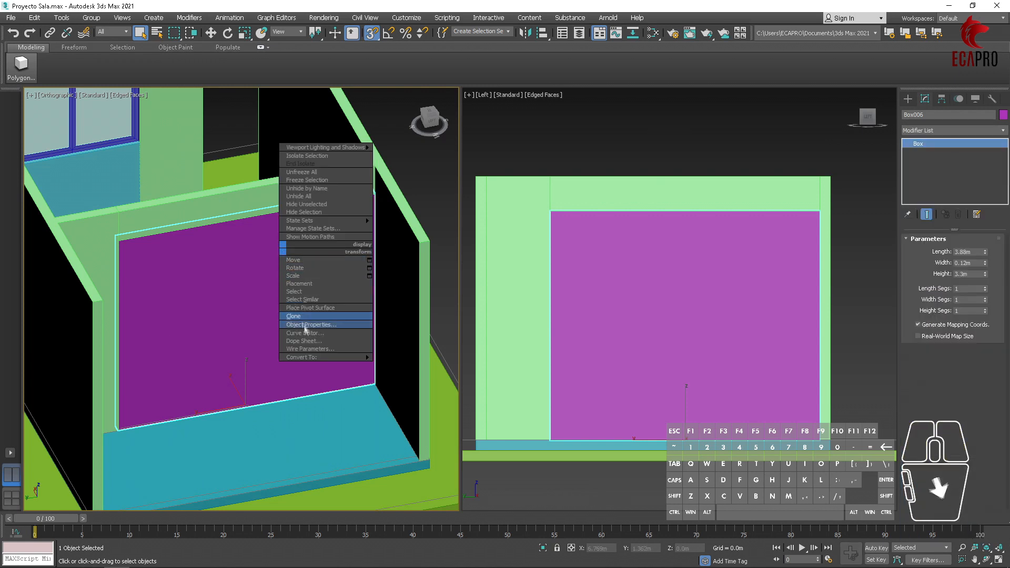
mouse_move(326, 357)
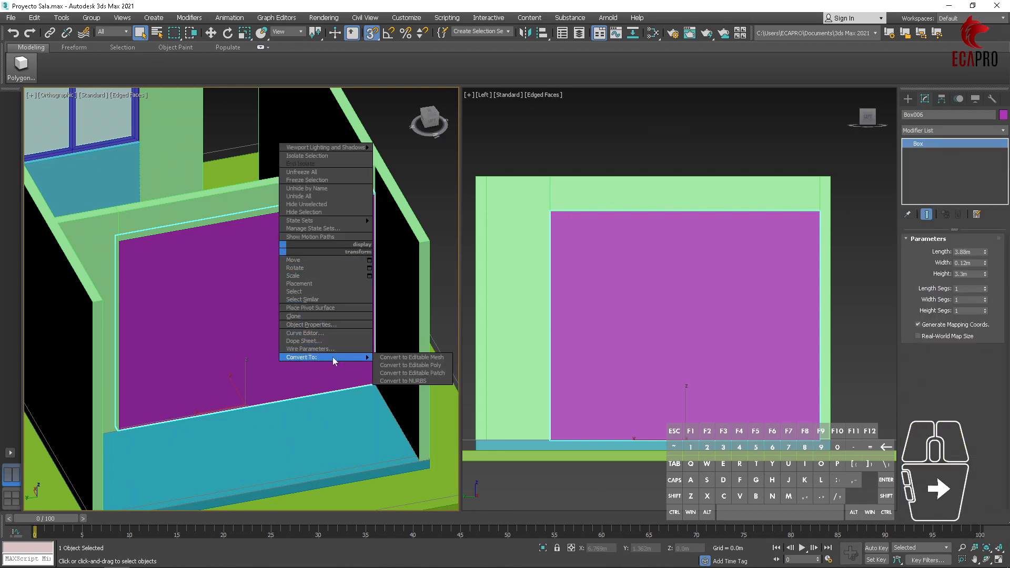
click(413, 366)
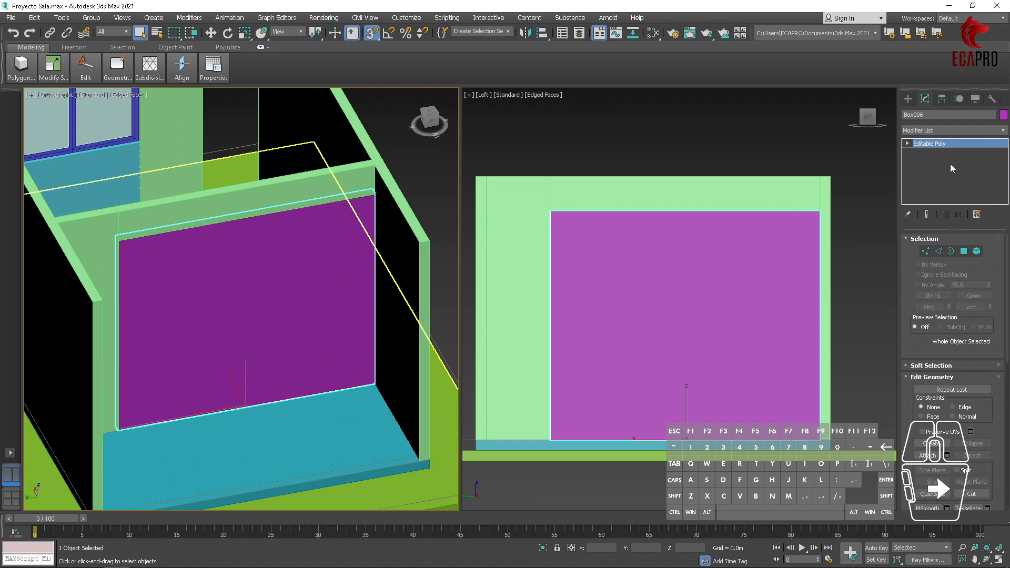
- At polygon level, select both large opposite faces of the box in the wall opening
click(963, 252)
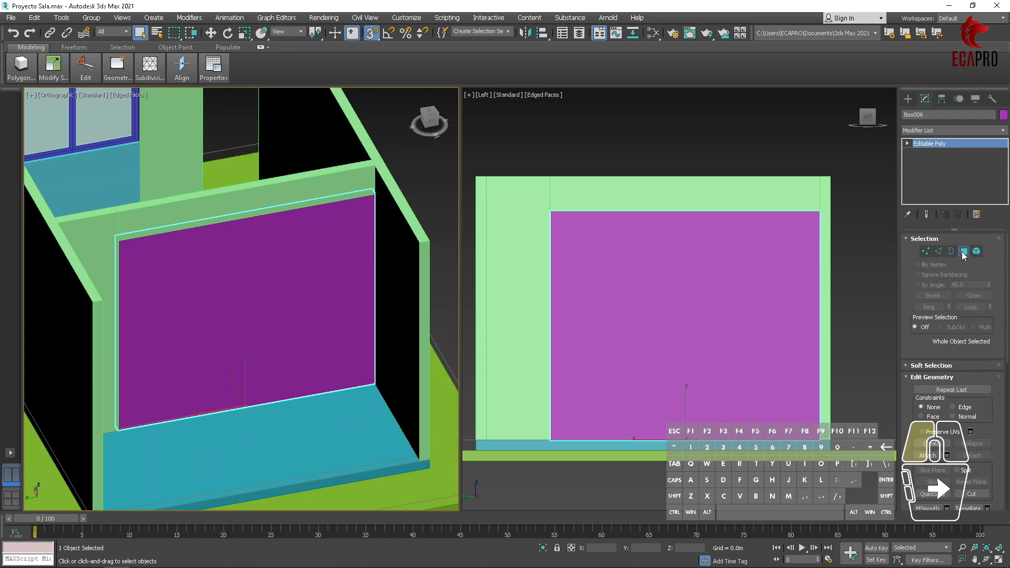
click(213, 287)
alt+middle_drag(164, 338, 332, 329)
key(ctrl)
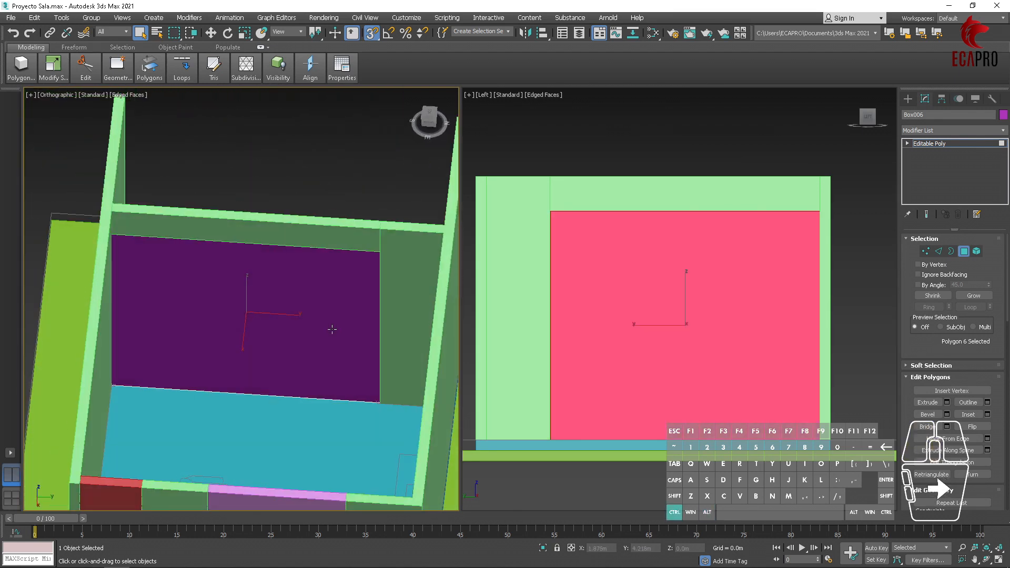
ctrl+click(321, 274)
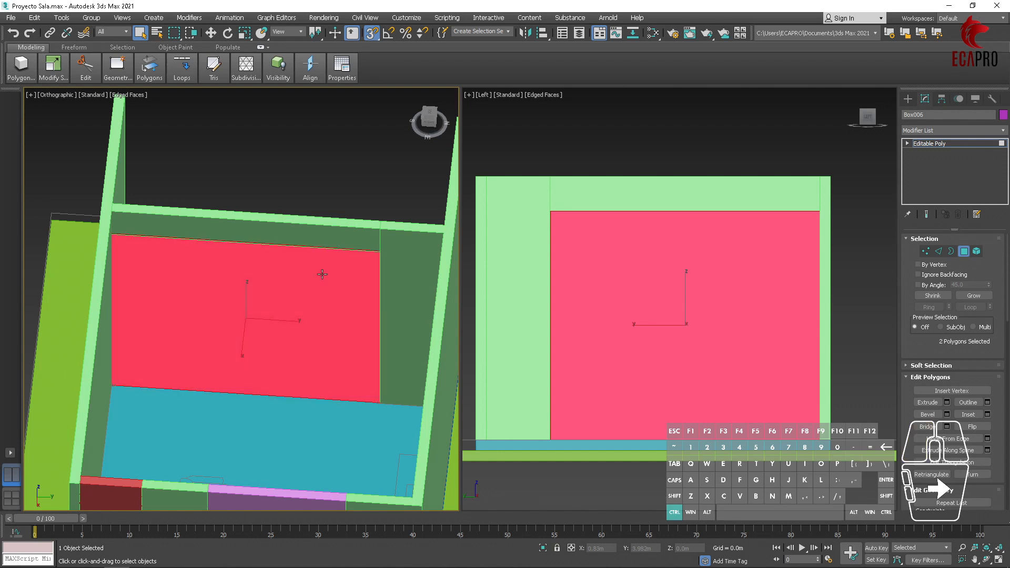
alt+middle_drag(322, 274, 368, 315)
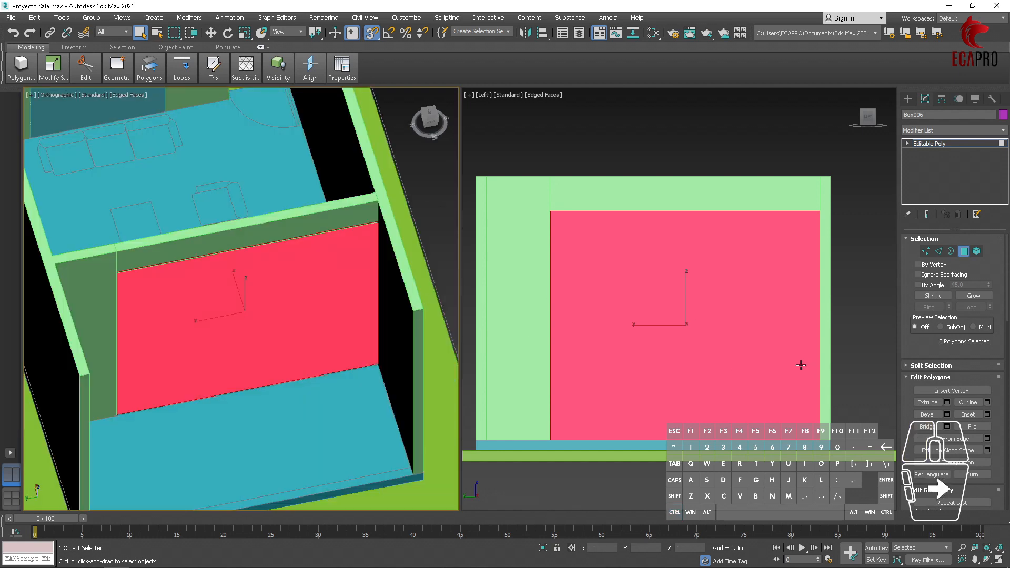
- Inset the two selected faces by 3 cm to form the border of the frame
drag(960, 381, 955, 334)
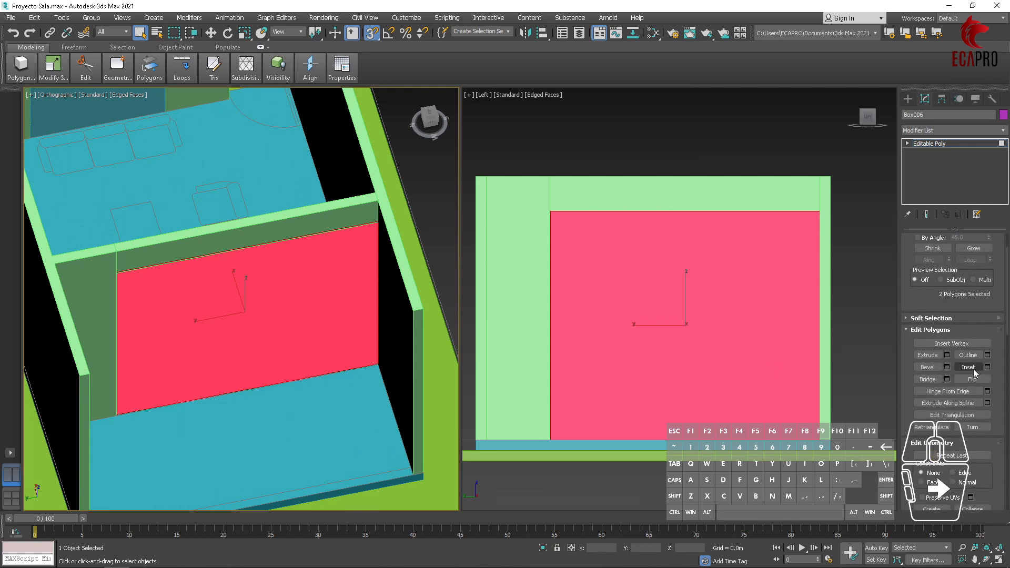
click(987, 367)
alt+middle_drag(305, 395, 317, 335)
scroll(266, 337, up, 2)
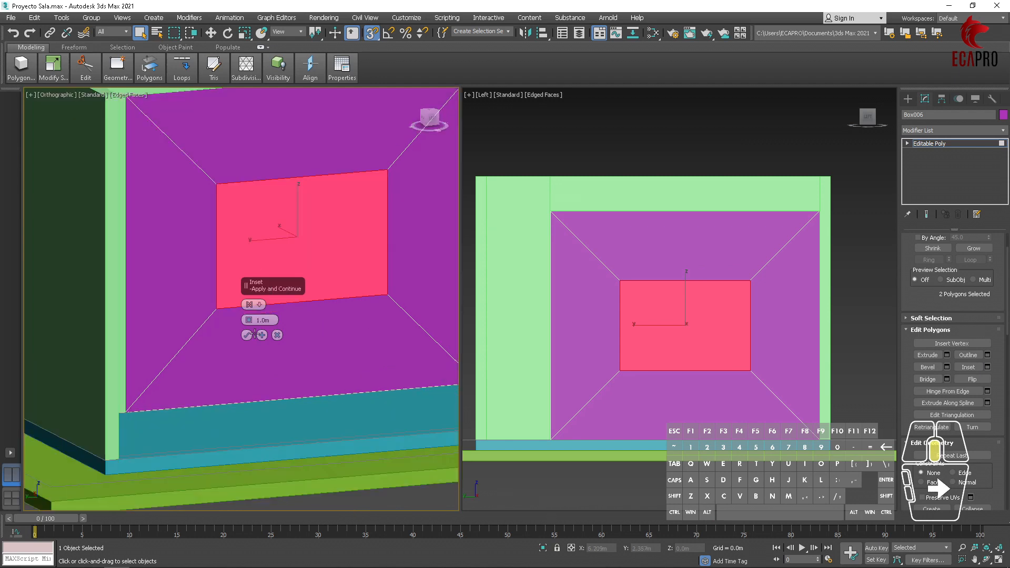
alt+middle_drag(339, 344, 373, 394)
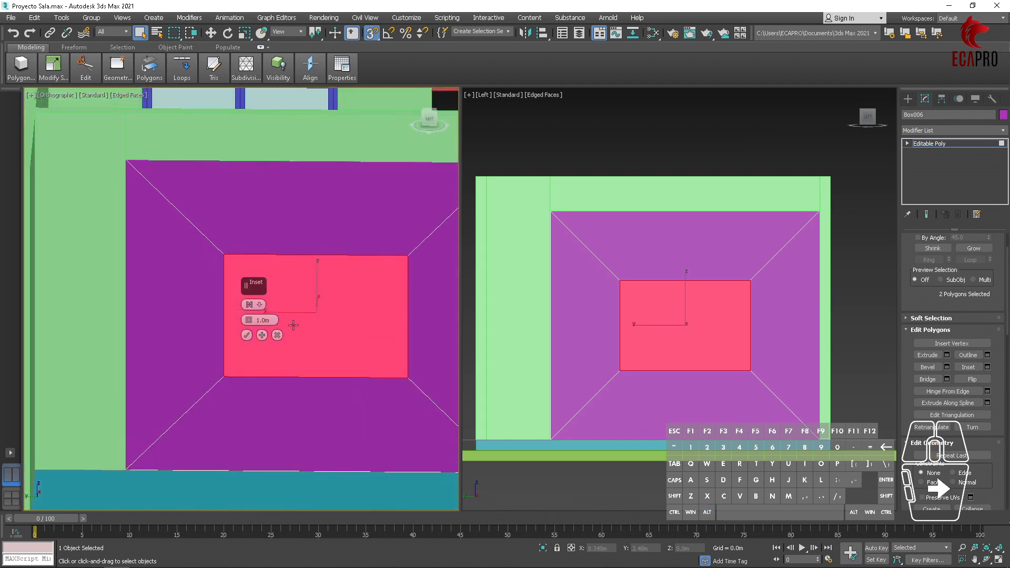
drag(271, 321, 248, 321)
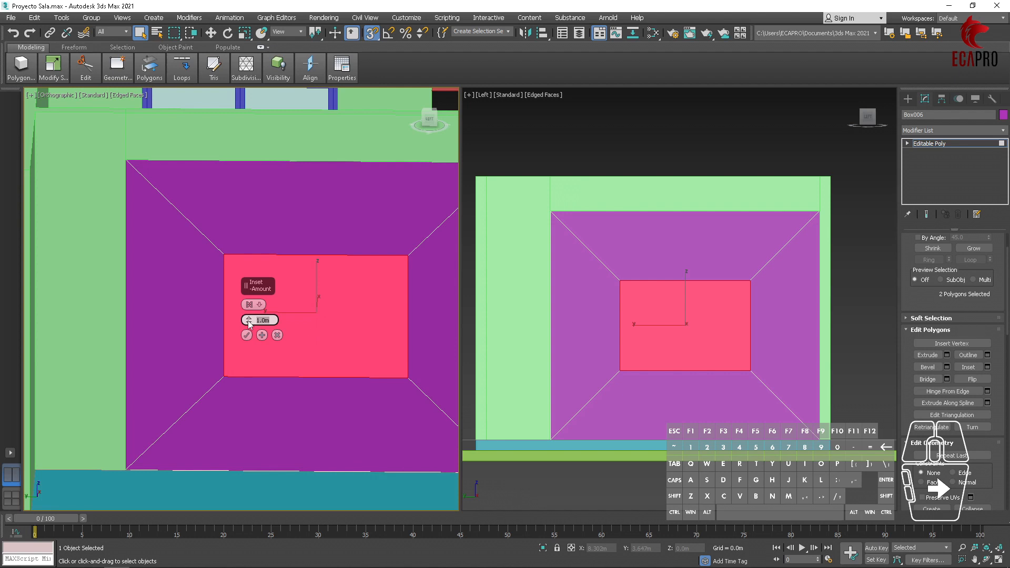
text(3cm)
key(Return)
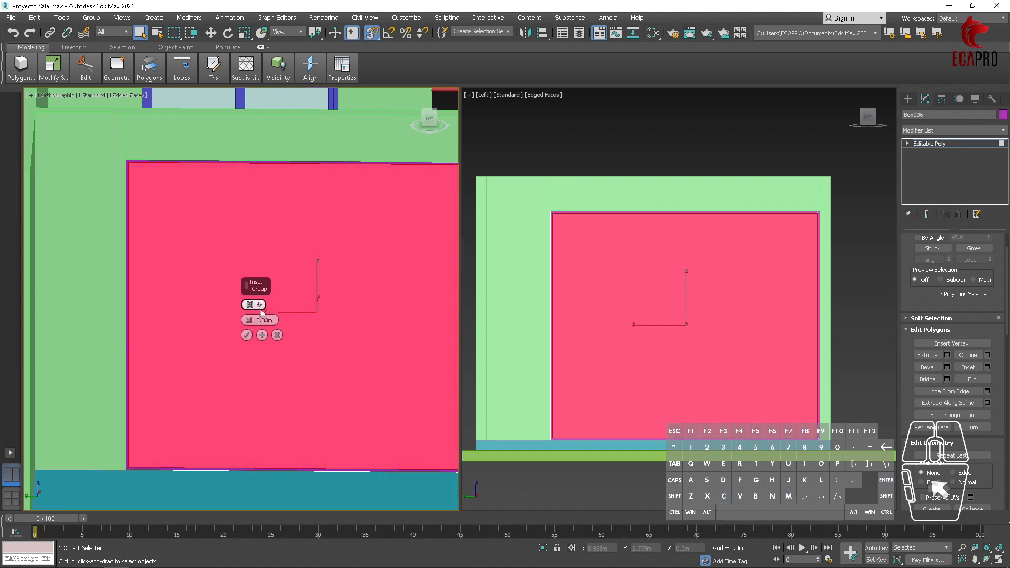
click(246, 336)
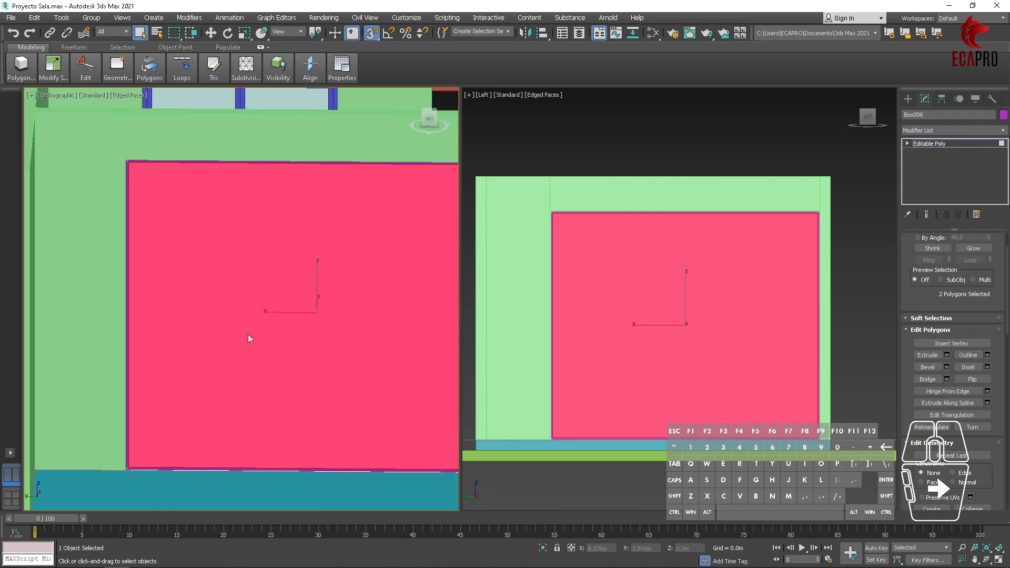
- Bridge the two inset faces to hollow the box into an open frame
click(926, 379)
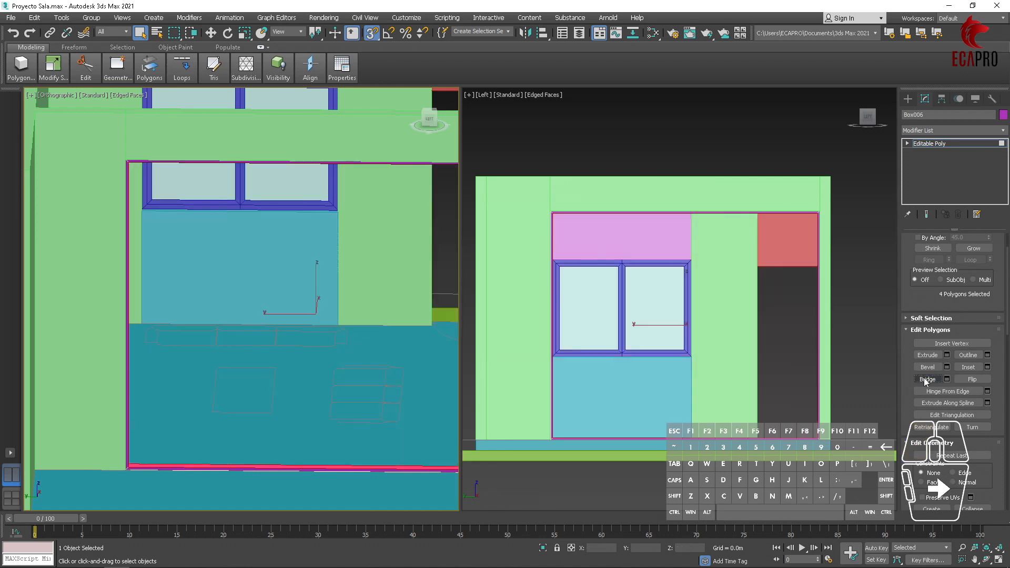
scroll(382, 415, down, 3)
alt+middle_drag(390, 406, 436, 400)
scroll(377, 403, up, 8)
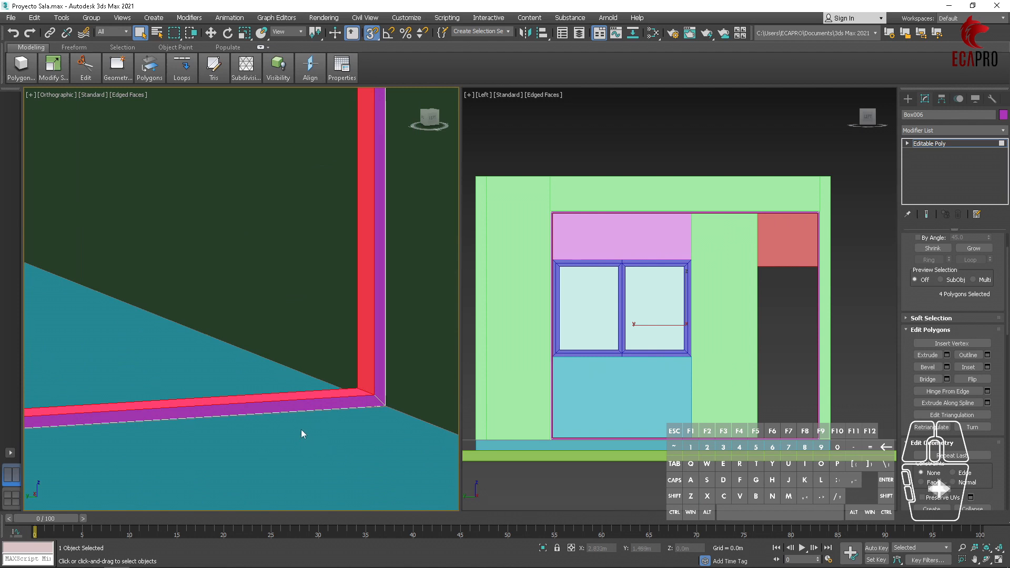
- Bevel the four selected inner faces of the frame with a height of 0.01 m and an outline of -0.01 m
shift+middle_drag(298, 428, 266, 378)
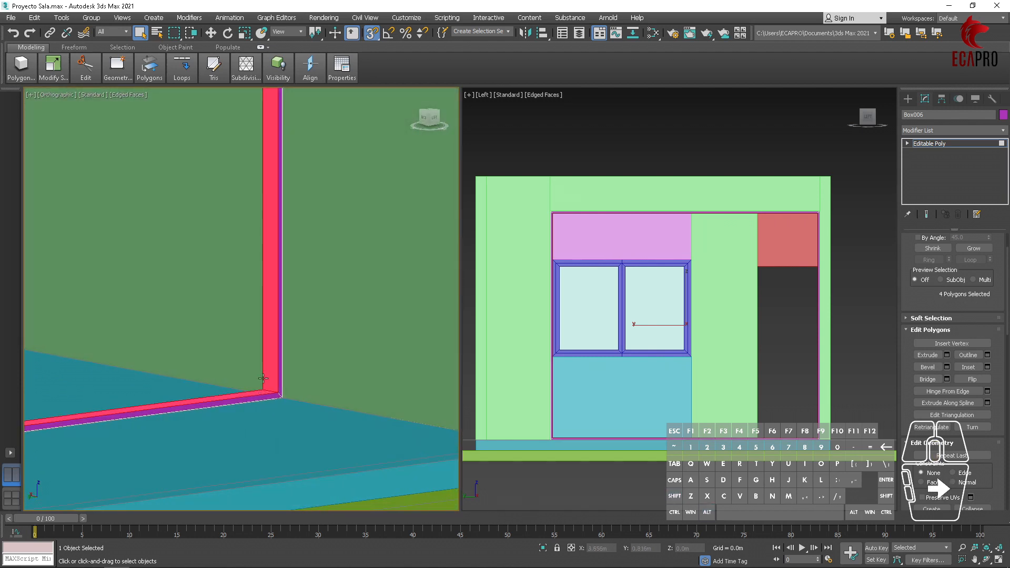
click(947, 367)
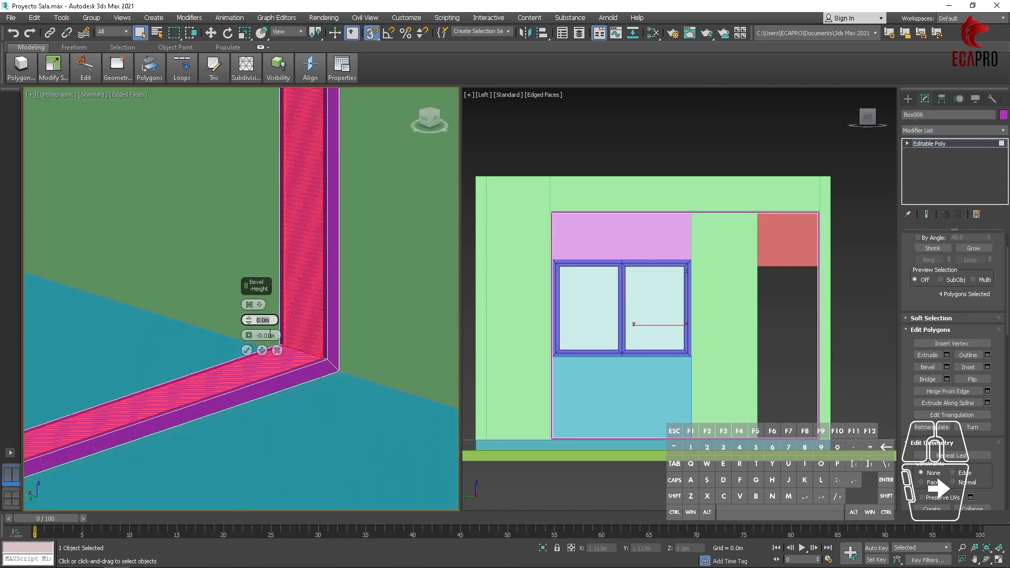
key(Return)
scroll(288, 362, up, 4)
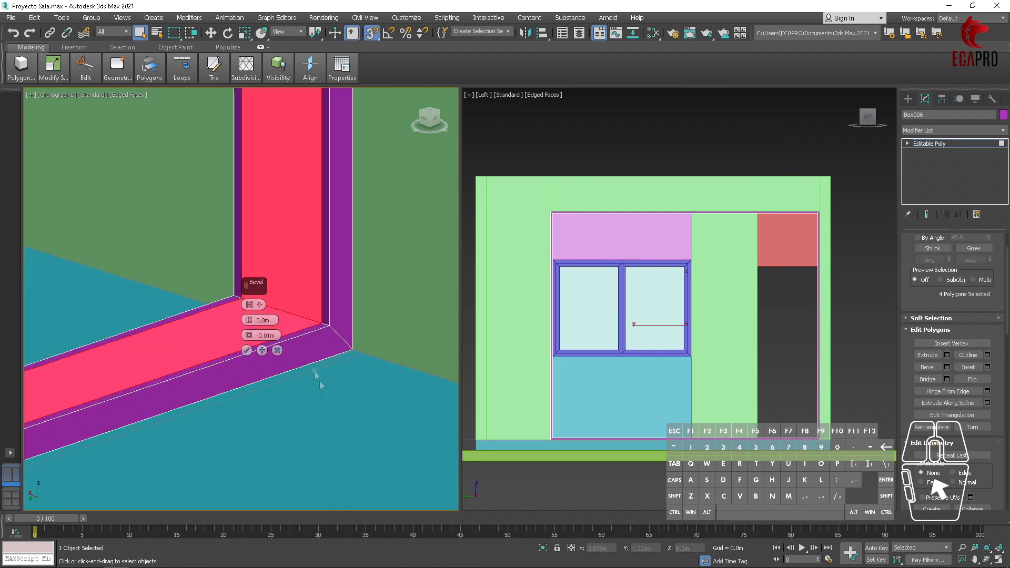
click(272, 336)
key(BackSpace)
key(Return)
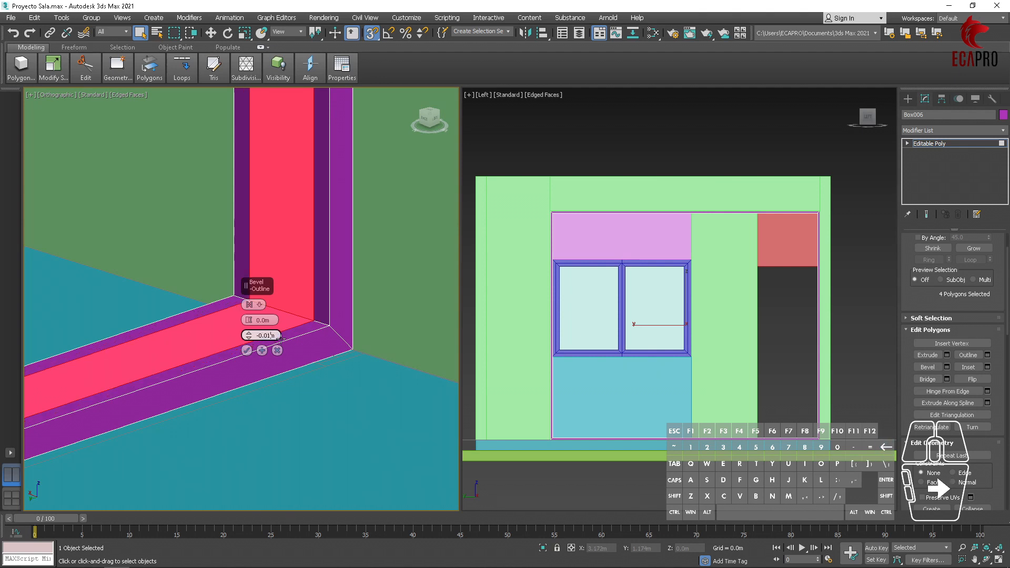
key(Return)
click(265, 319)
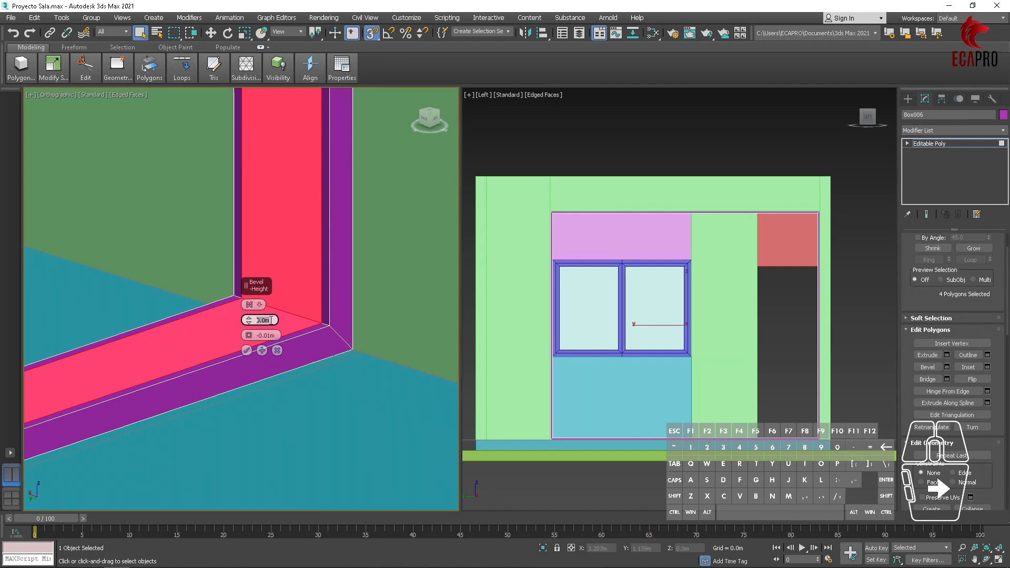
text(.0)
key(Return)
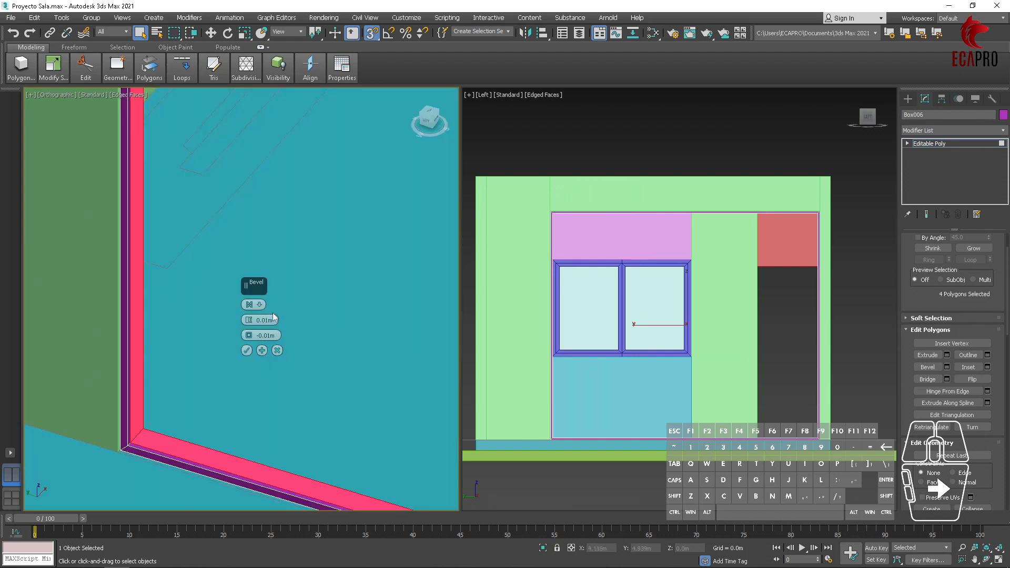
- Set the bevel type to Local Normal and apply the bevel to the frame's inner faces
click(258, 305)
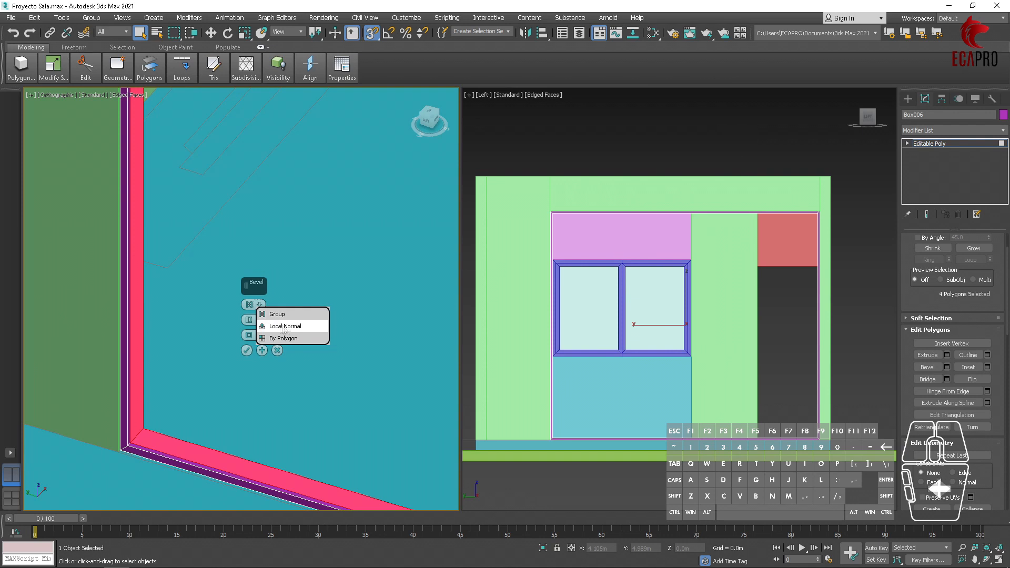
click(284, 326)
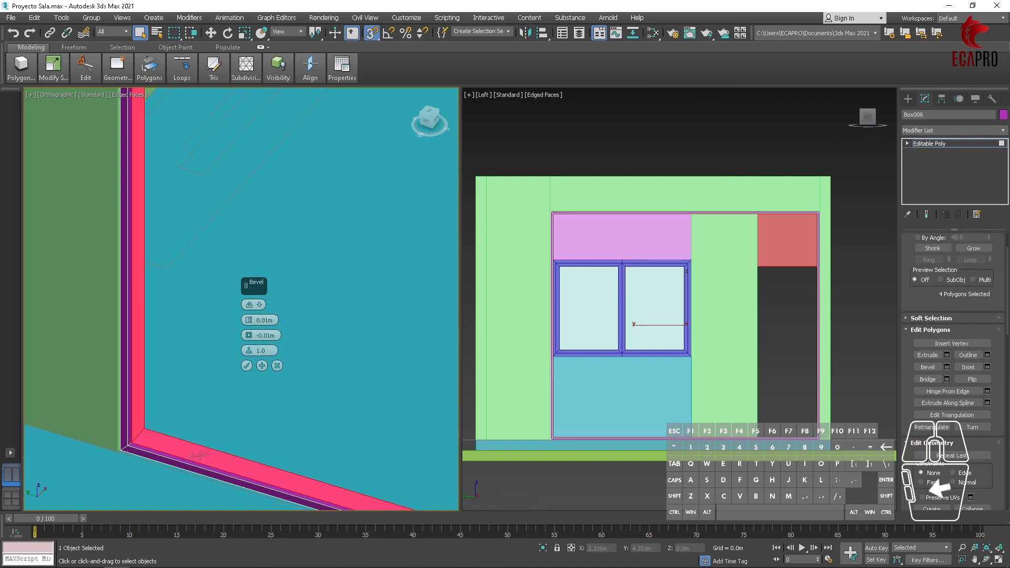
scroll(152, 471, up, 2)
middle_drag(153, 470, 153, 406)
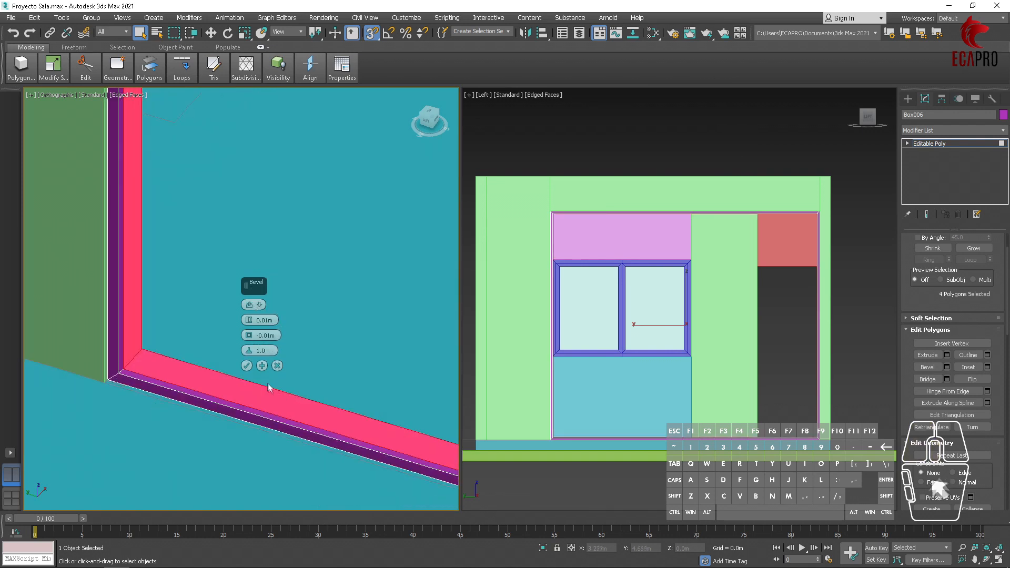
click(246, 366)
- At edge level, select an inner corner edge of the frame and expand it with Ring to all four corners
alt+middle_drag(248, 372, 238, 514)
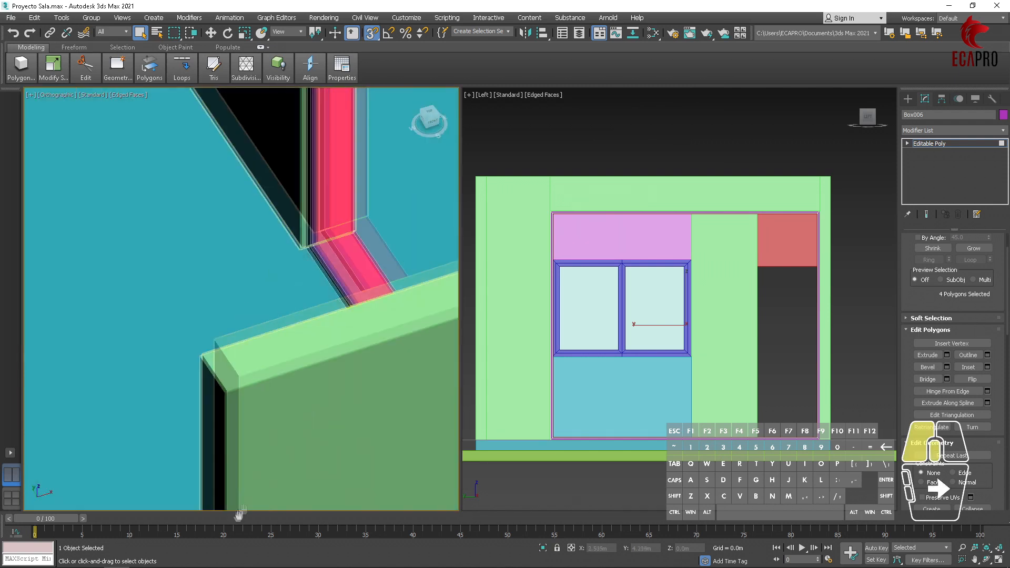
middle_drag(280, 317, 218, 434)
scroll(261, 356, up, 6)
scroll(950, 377, up, 3)
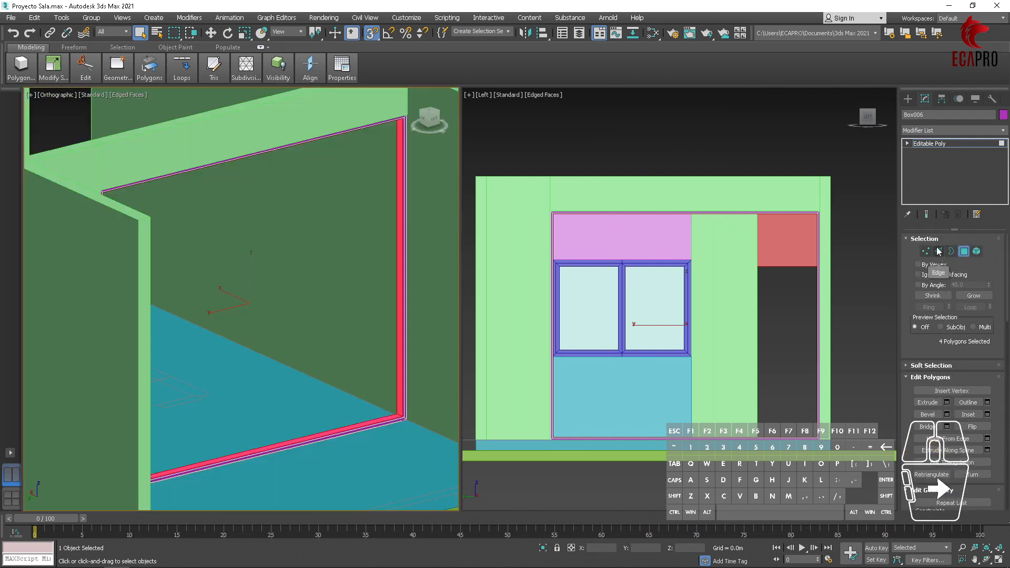
click(938, 251)
scroll(405, 416, up, 6)
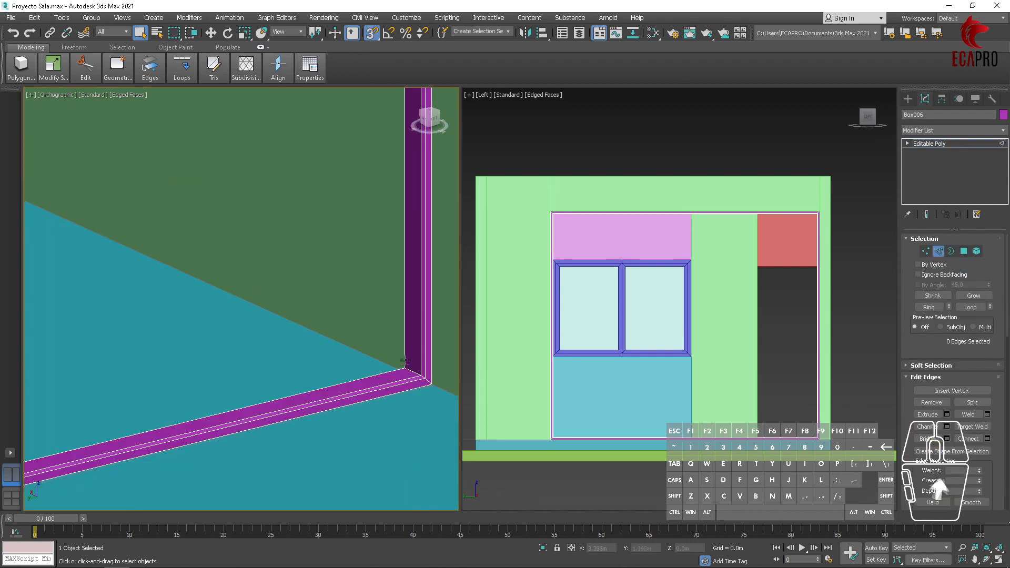
middle_drag(418, 504, 243, 375)
click(419, 391)
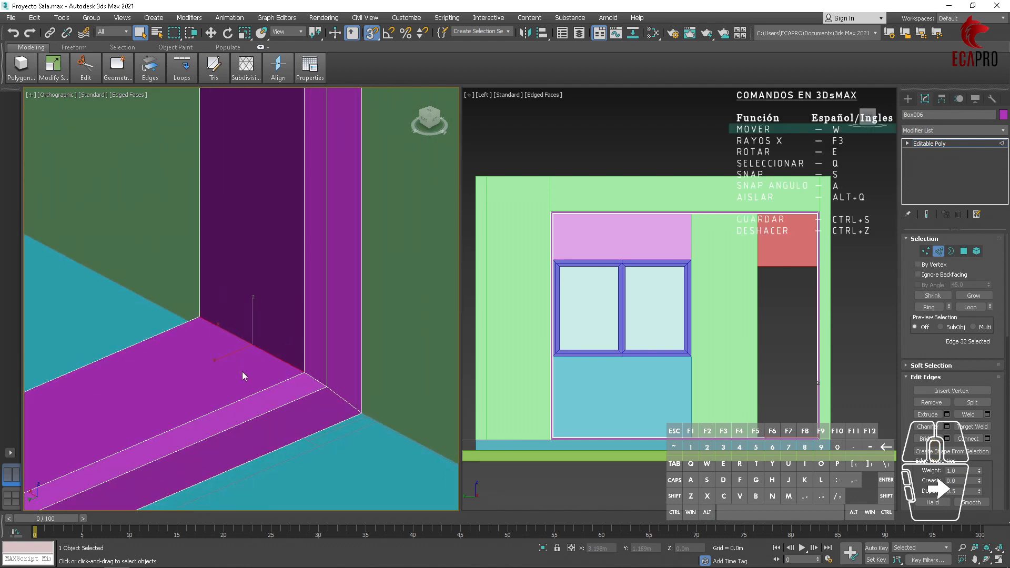
key(w)
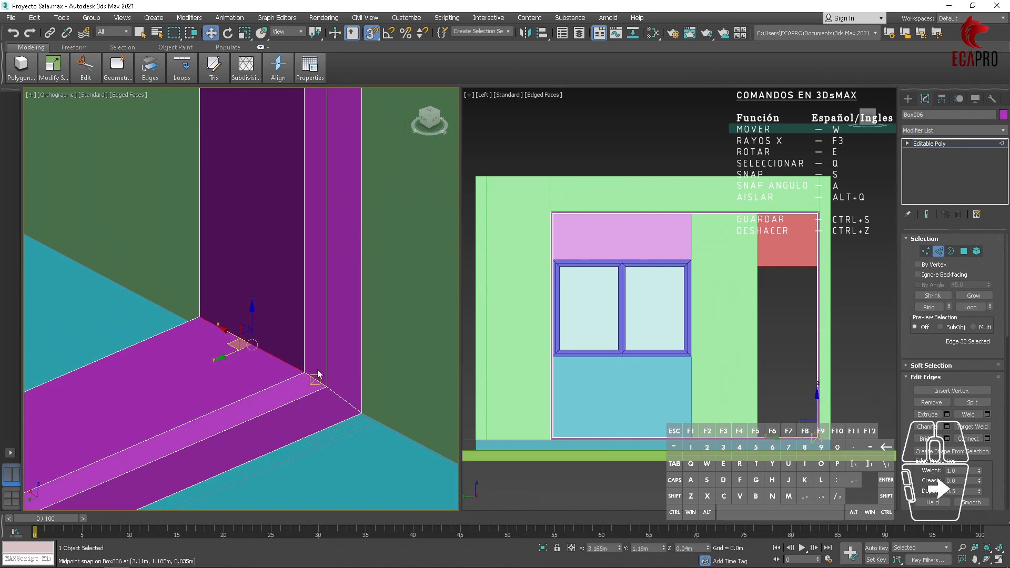
click(932, 308)
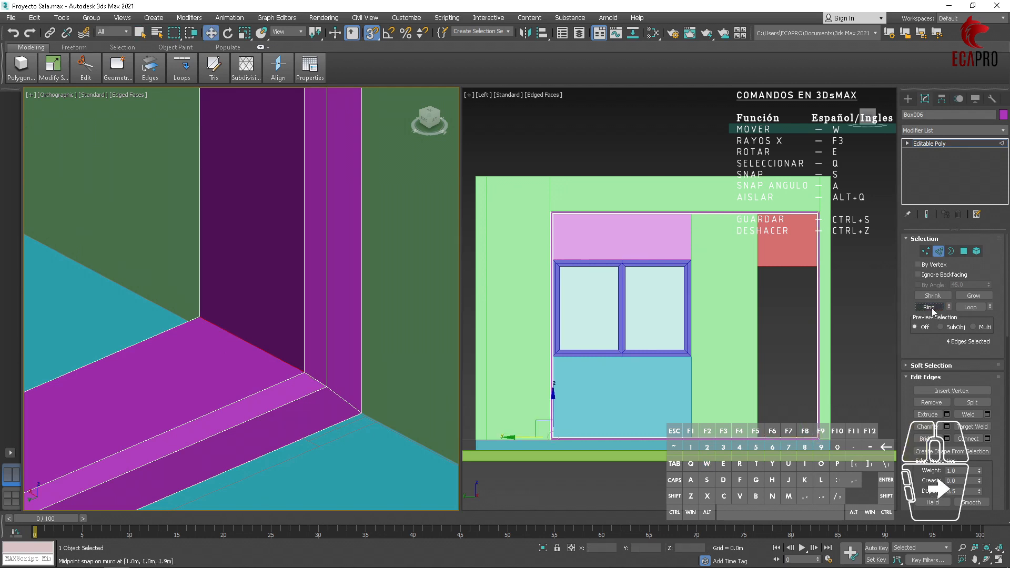
- Connect the four ringed corner edges with one segment to run an edge loop around the inside of the frame
scroll(281, 390, down, 6)
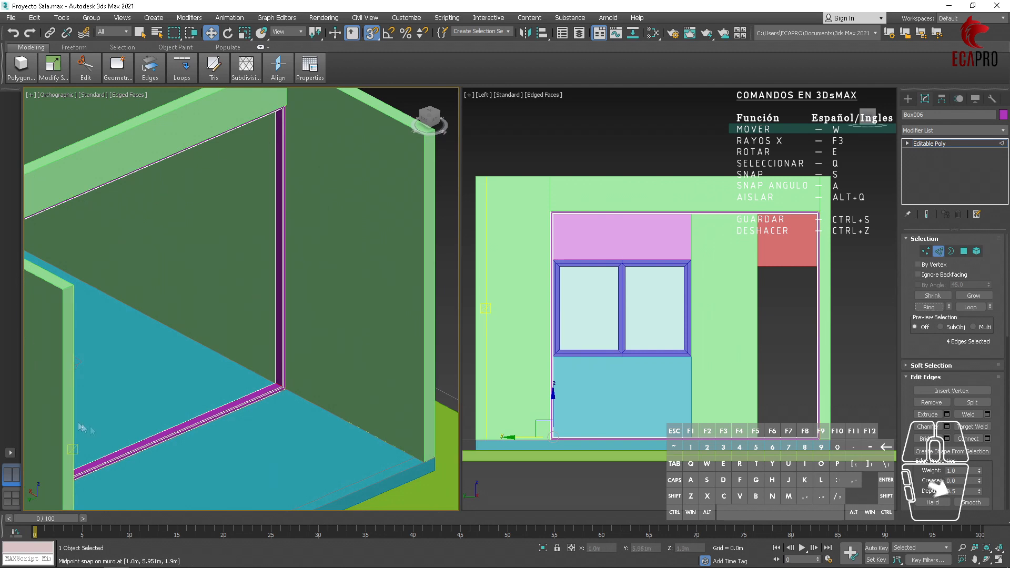
alt+middle_drag(250, 459, 341, 457)
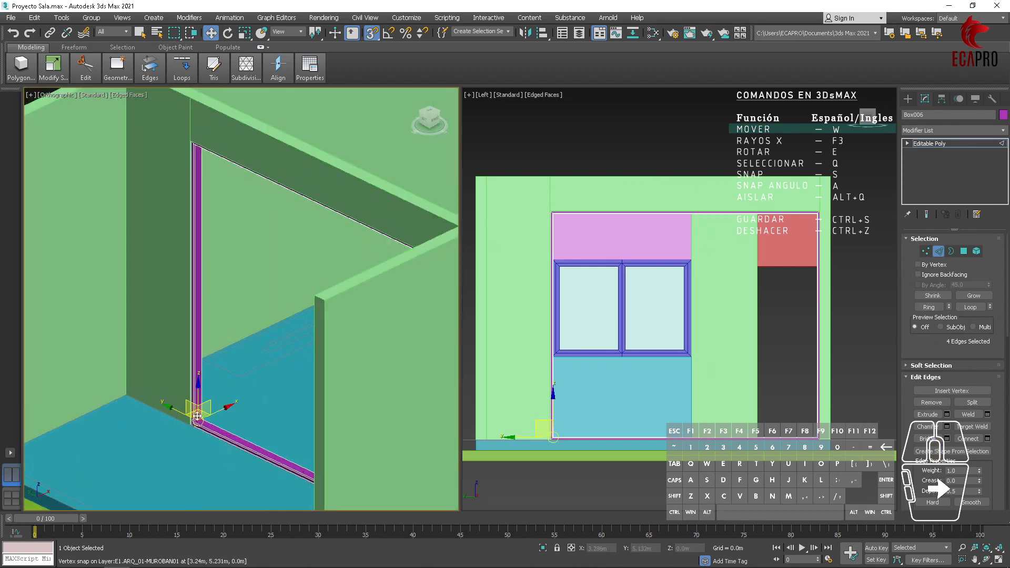
alt+middle_drag(235, 404, 326, 395)
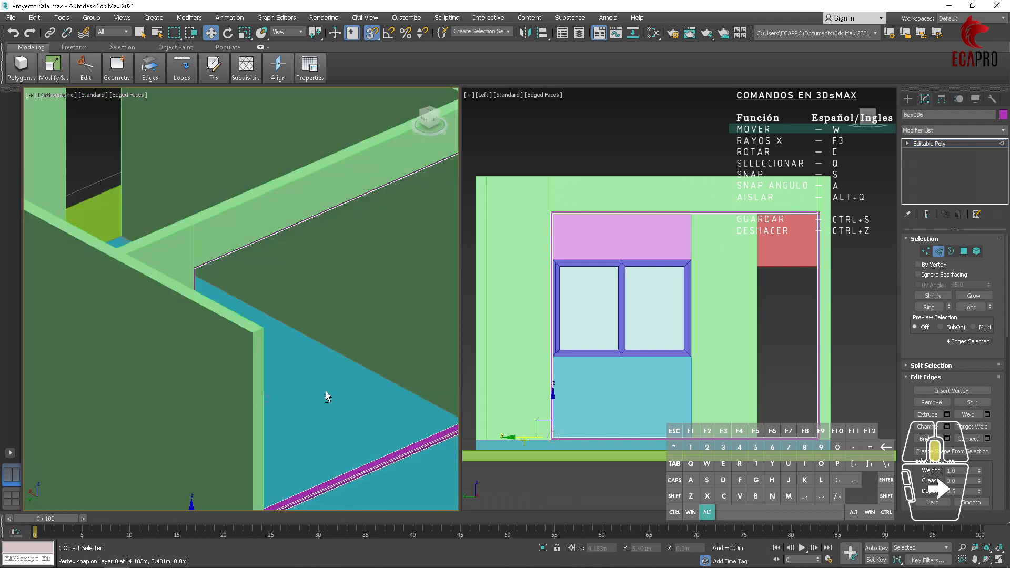
middle_drag(383, 328, 316, 325)
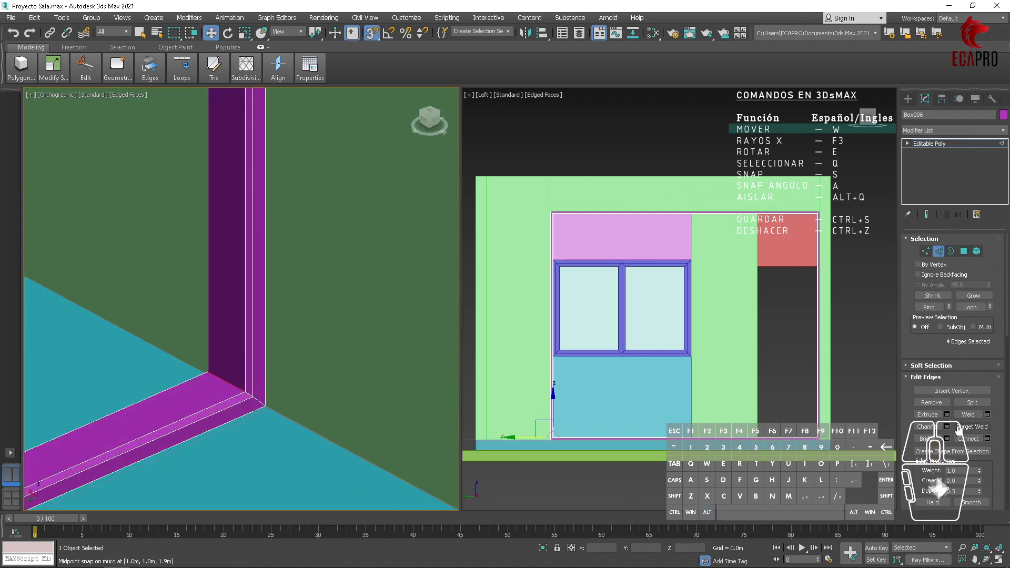
click(987, 438)
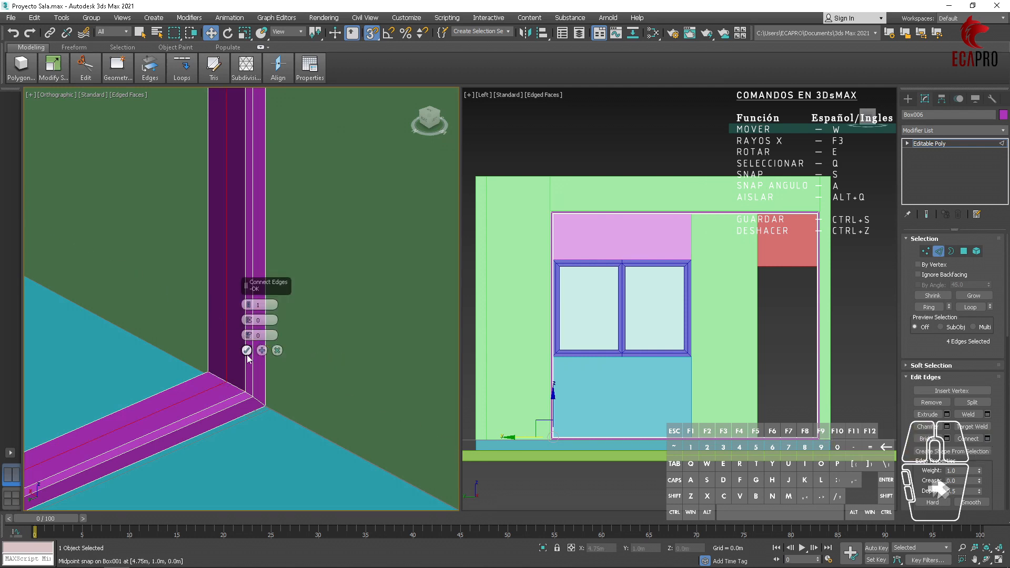
click(247, 351)
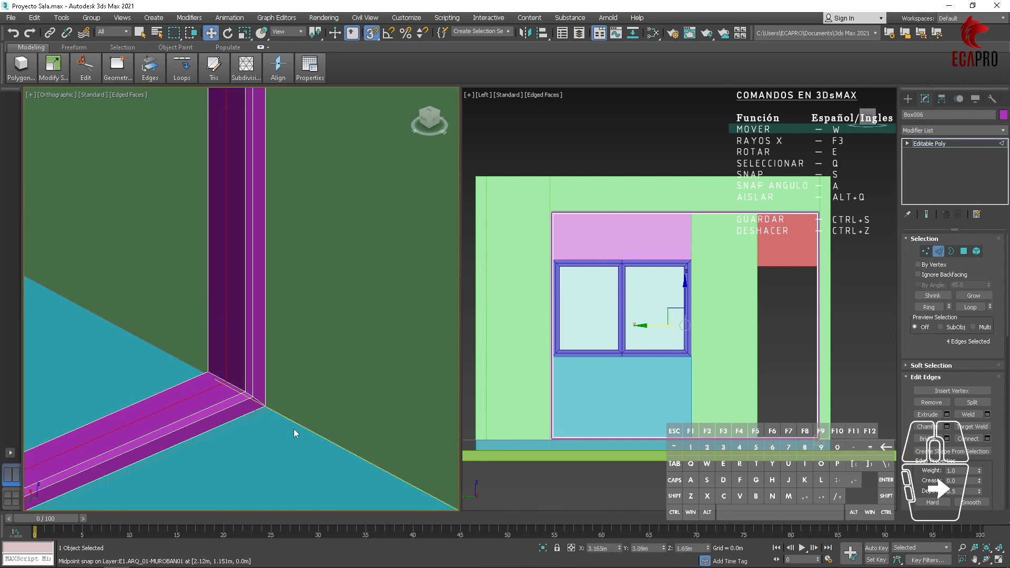
- Chamfer the central edge loop inside the frame by 1 cm
middle_drag(292, 429, 522, 373)
scroll(393, 416, down, 5)
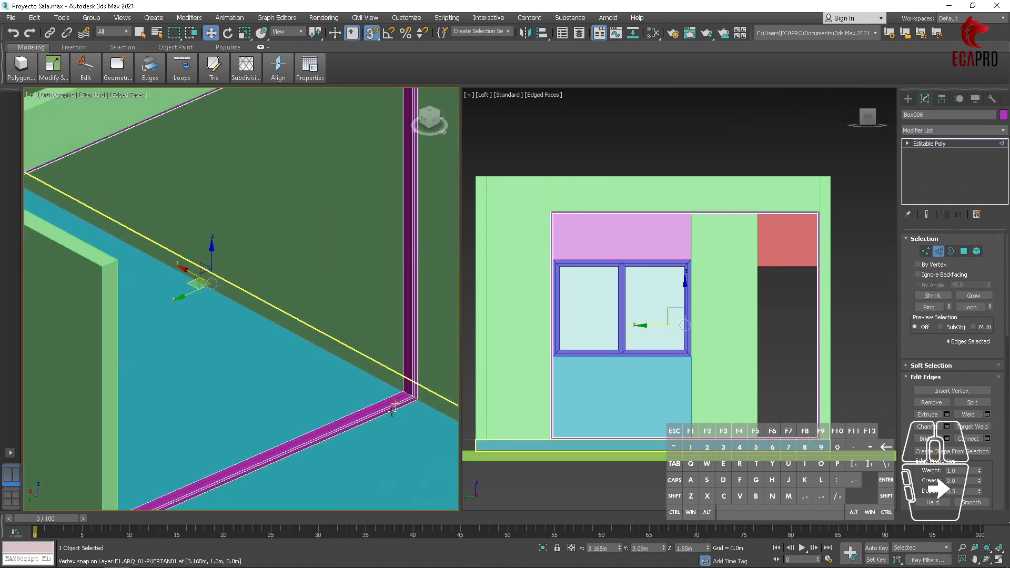
middle_drag(393, 408, 334, 431)
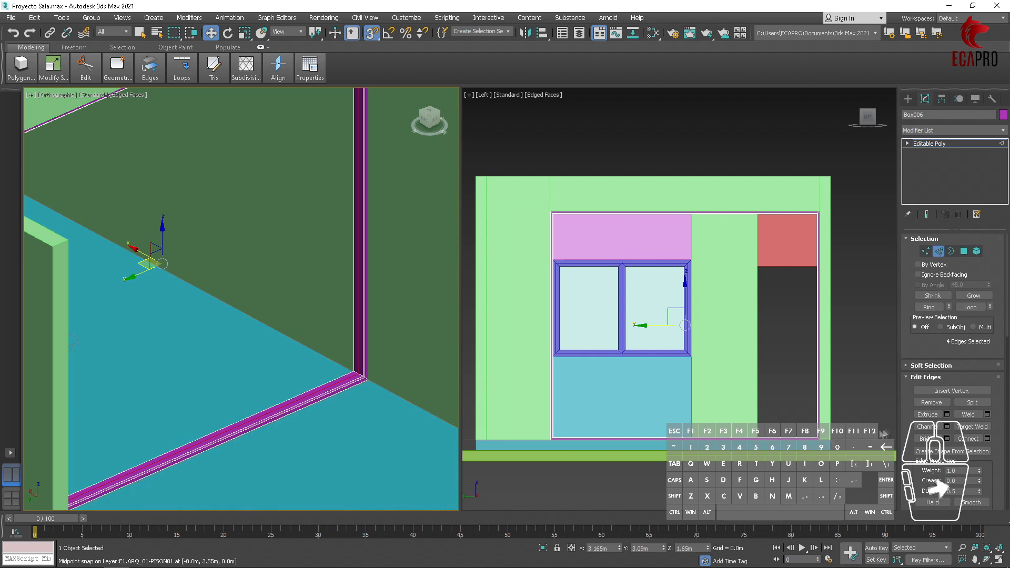
click(946, 426)
middle_drag(216, 436, 279, 443)
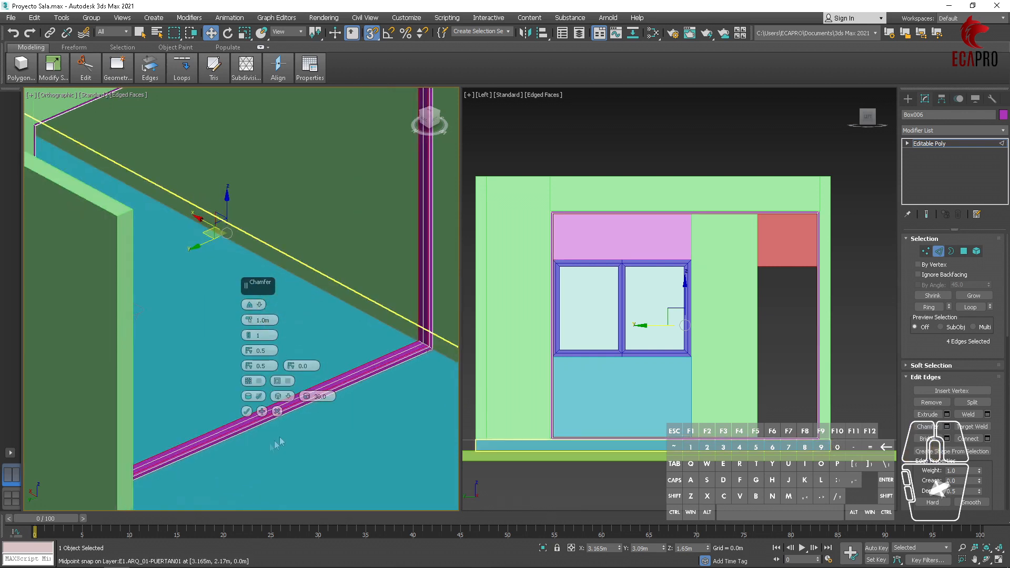
click(248, 323)
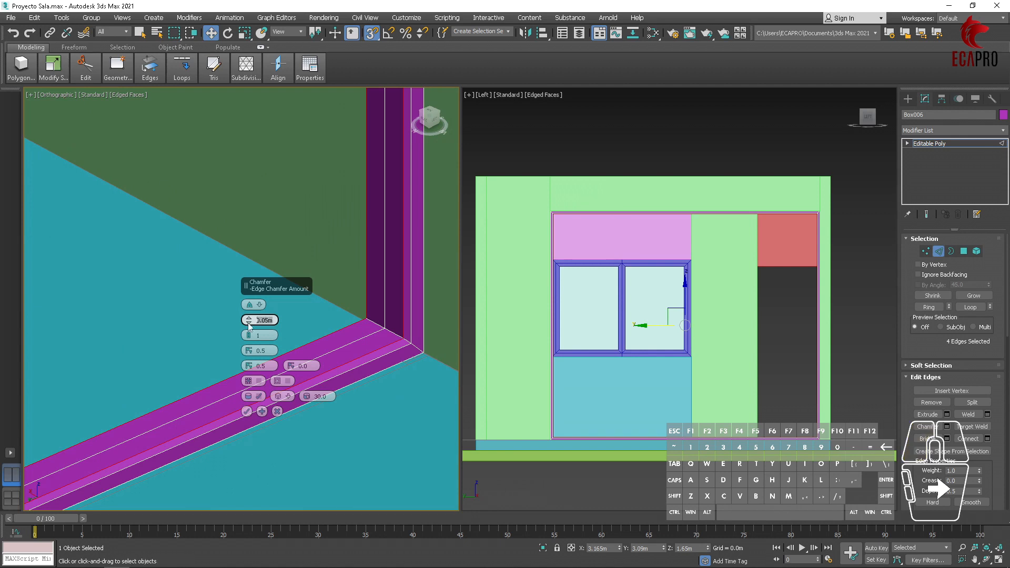
text(1cm)
key(Return)
scroll(365, 324, up, 5)
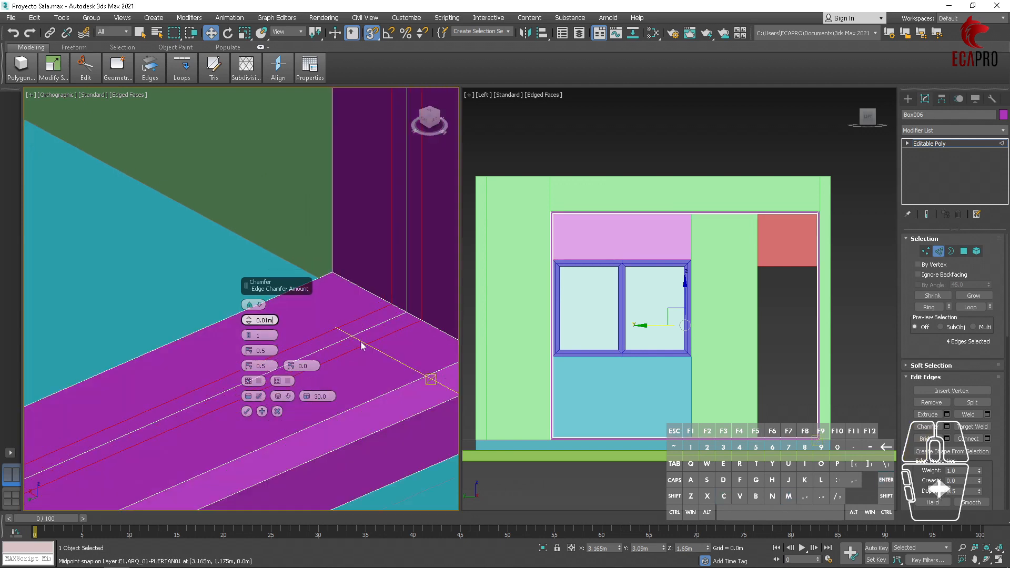
click(246, 411)
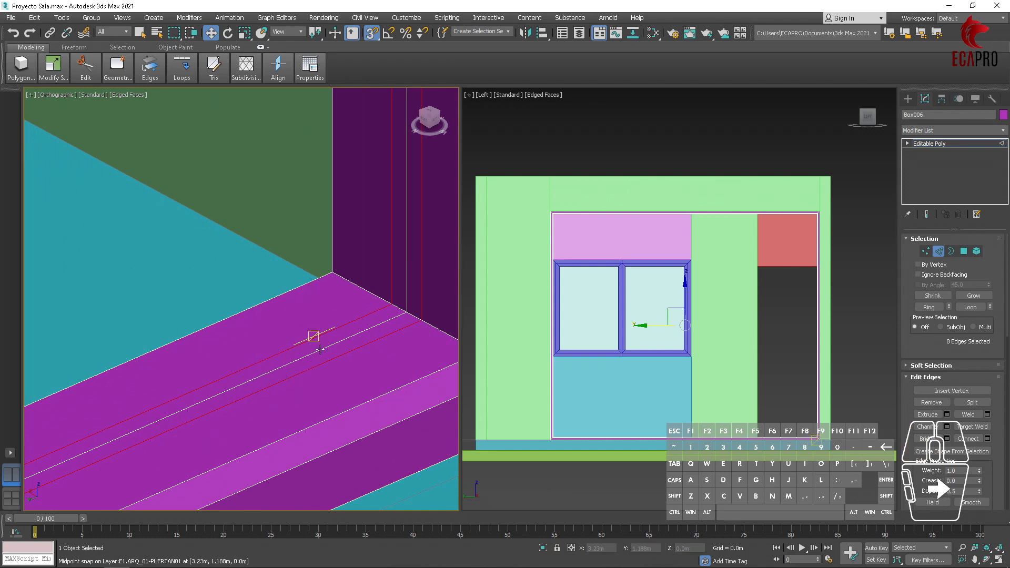
- Select the middle edge loop between the two chamfered loops and remove it
middle_drag(379, 294, 413, 334)
click(418, 299)
key(ctrl+d)
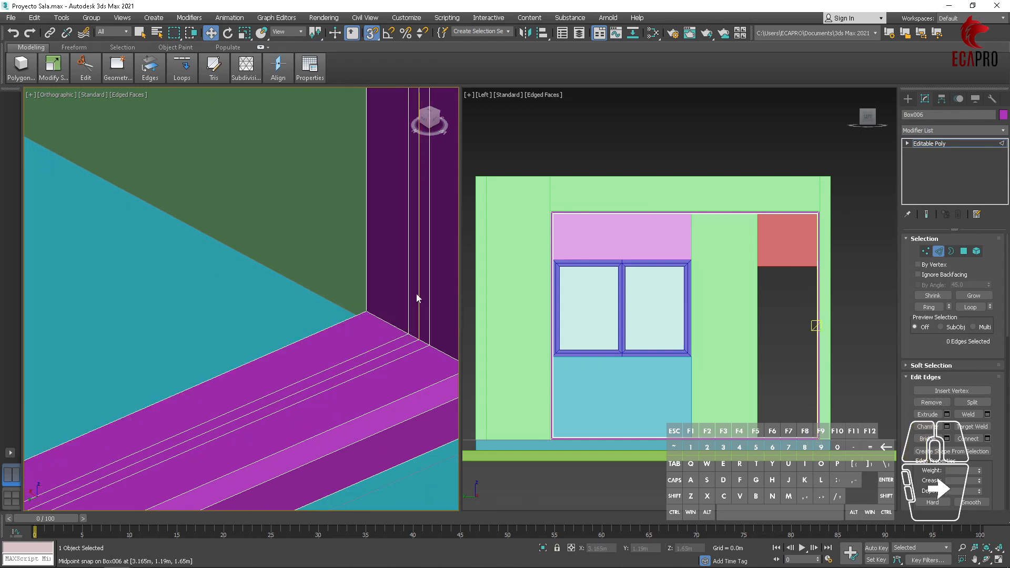
double_click(418, 297)
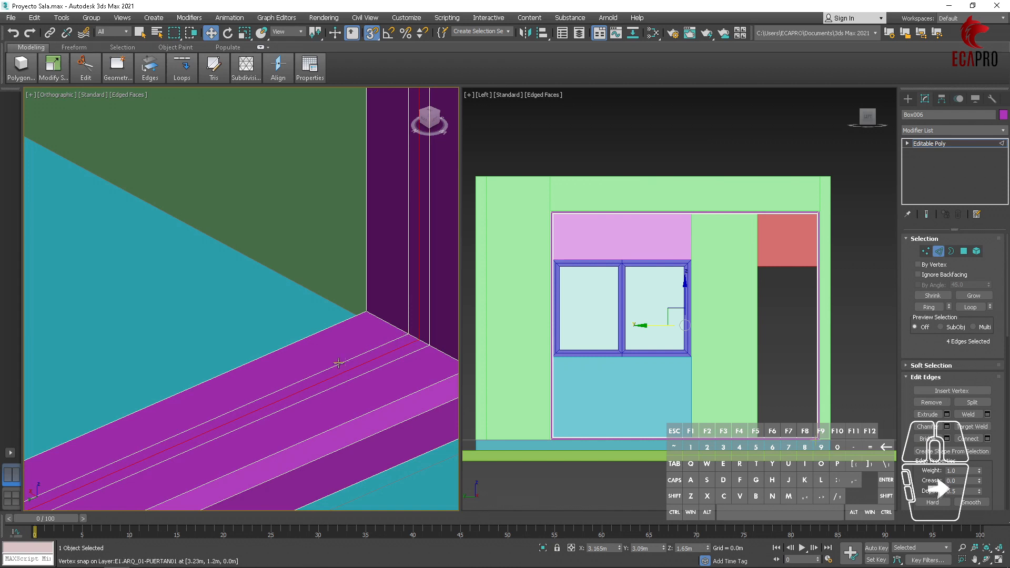
click(935, 404)
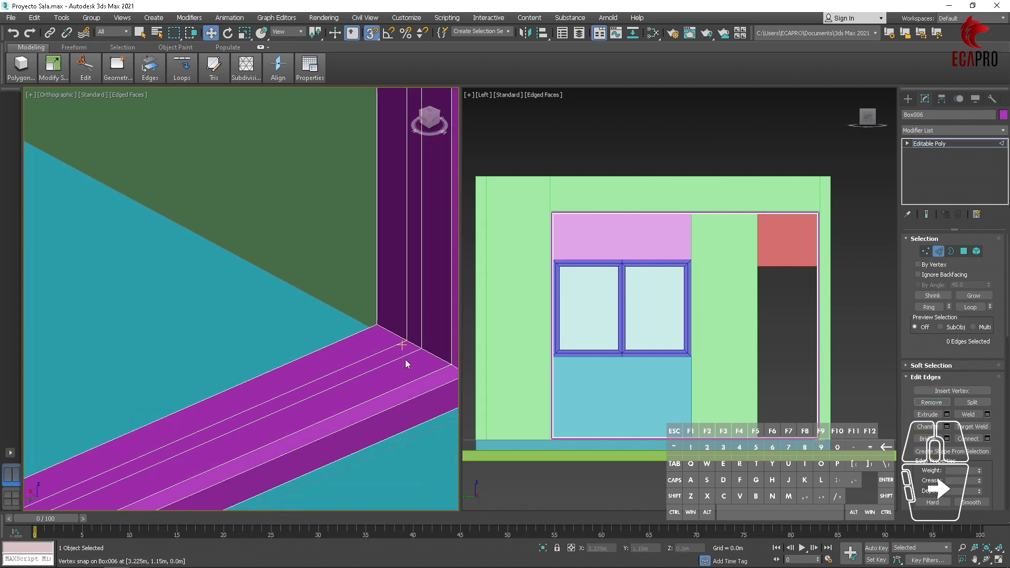
- At polygon level, select the narrow central strip of polygons between the two edge loops on all four inner sides of the frame
scroll(397, 356, up, 2)
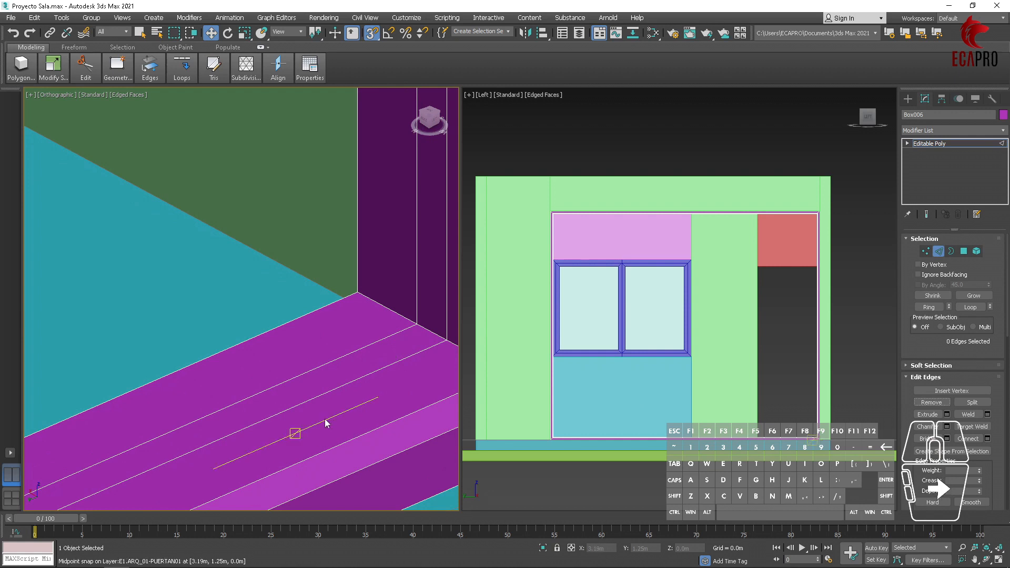
scroll(396, 351, up, 2)
scroll(396, 352, down, 2)
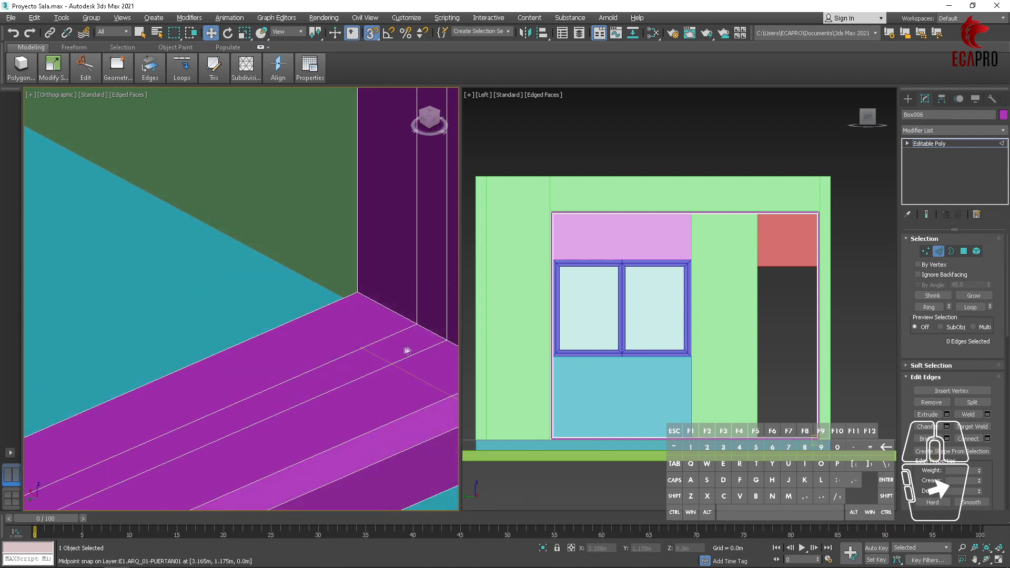
scroll(396, 349, down, 3)
scroll(286, 336, up, 2)
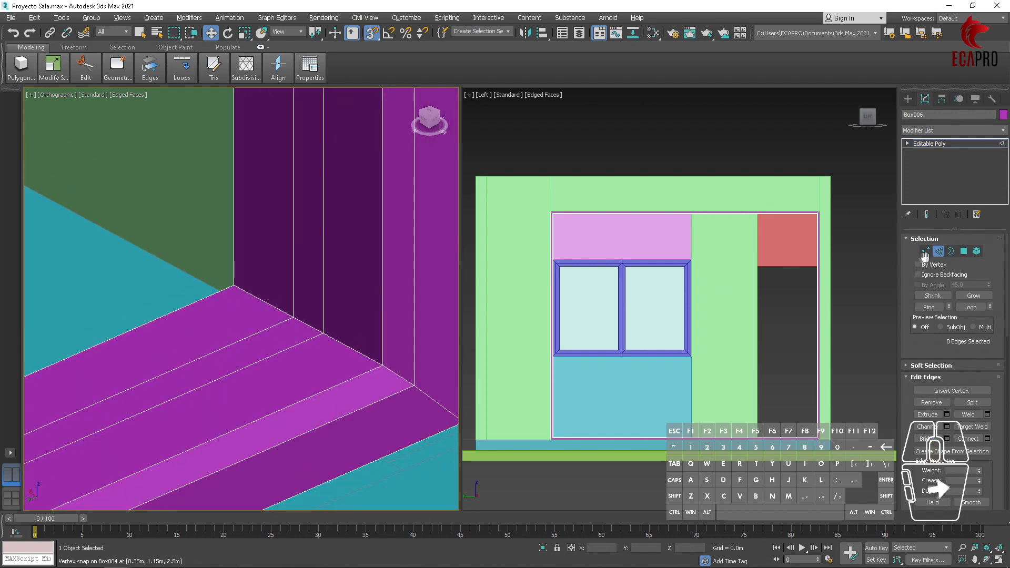
click(963, 251)
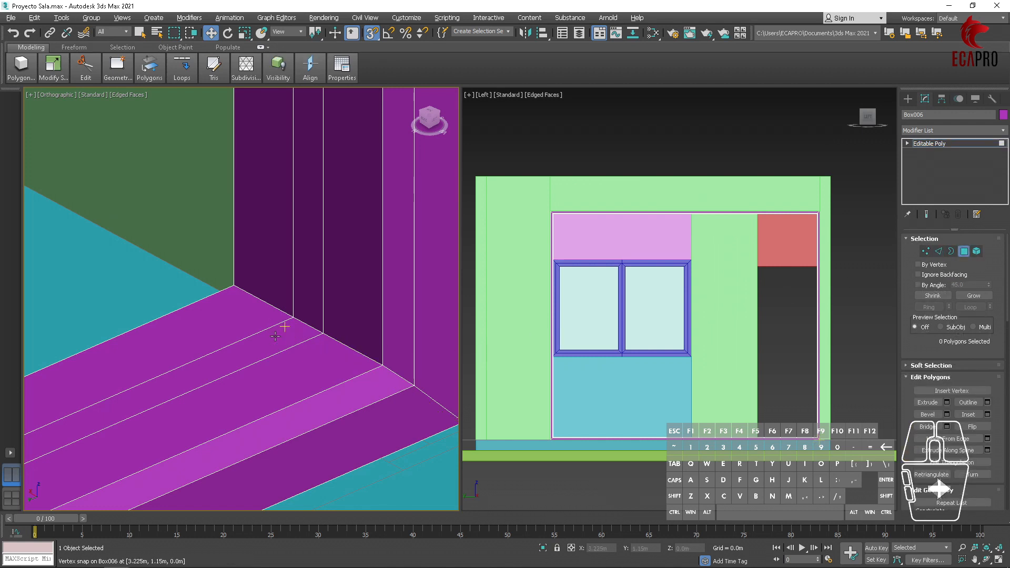
click(258, 340)
scroll(275, 338, down, 5)
alt+middle_drag(276, 339, 293, 426)
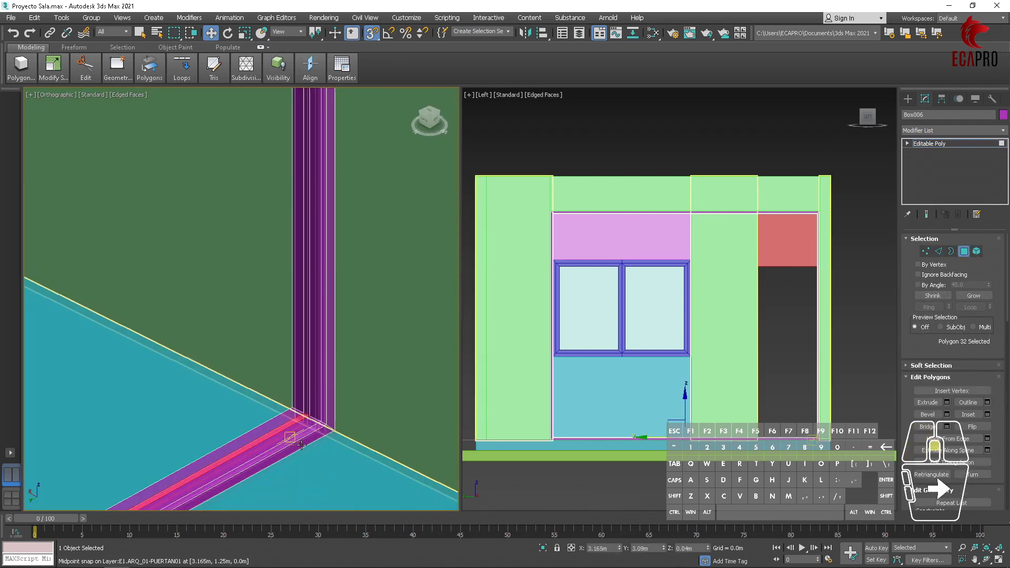
scroll(292, 426, up, 5)
shift+drag(327, 273, 317, 295)
scroll(342, 336, down, 3)
scroll(342, 336, down, 3)
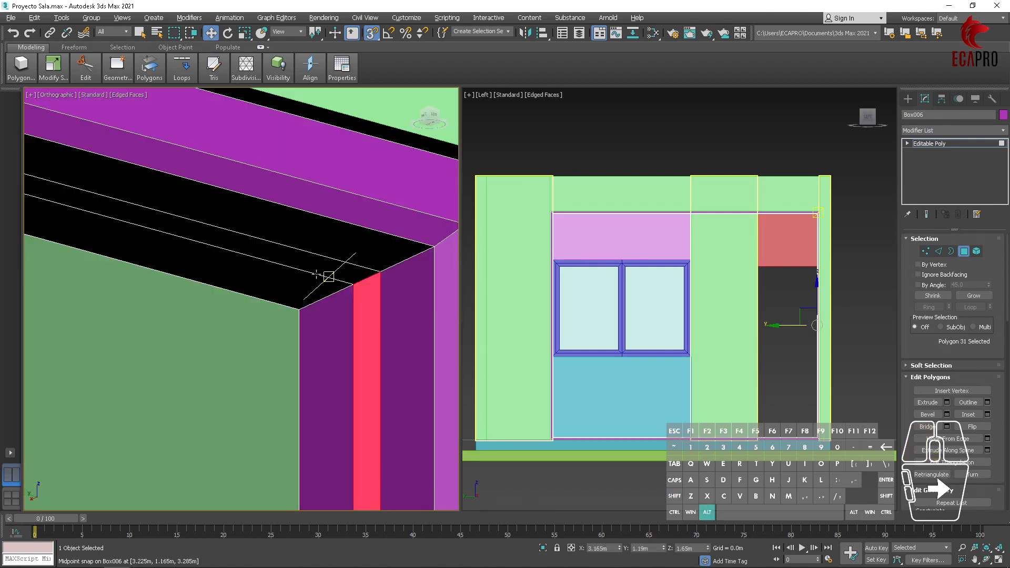
shift+drag(335, 267, 323, 273)
middle_drag(259, 384, 259, 345)
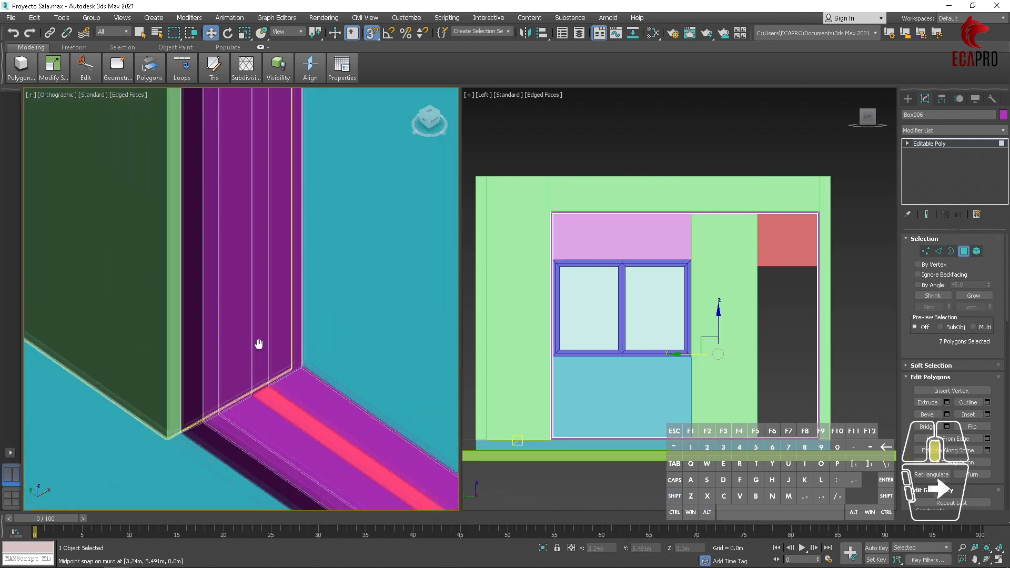
scroll(295, 362, up, 4)
mouse_move(295, 367)
shift+mouse_down()
mouse_move(275, 347)
mouse_move(282, 356)
shift+mouse_up()
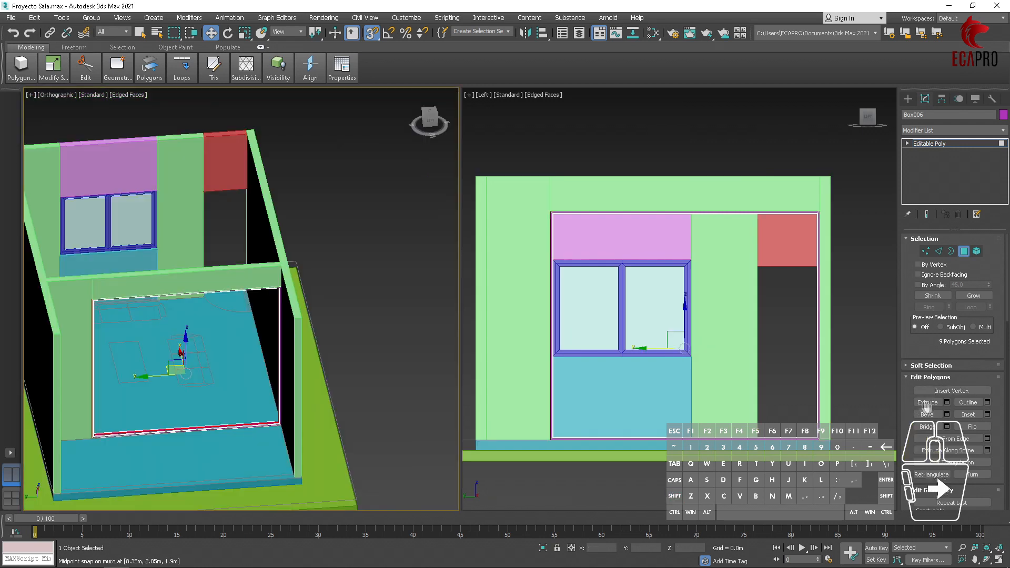
- Extrude the selected strip along Local Normal with a height of 1 cm, then deselect the polygons
click(946, 402)
click(250, 305)
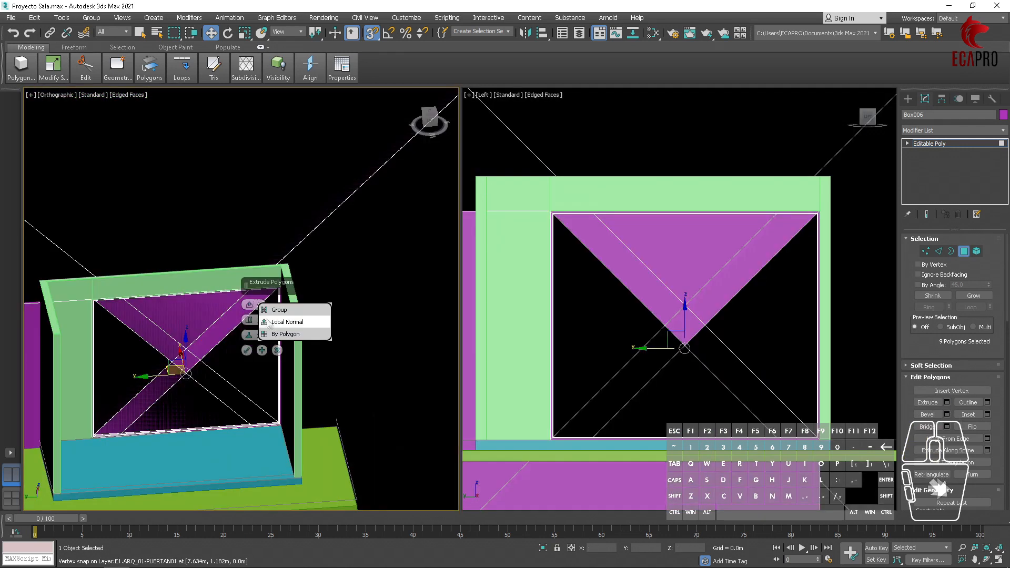
click(284, 322)
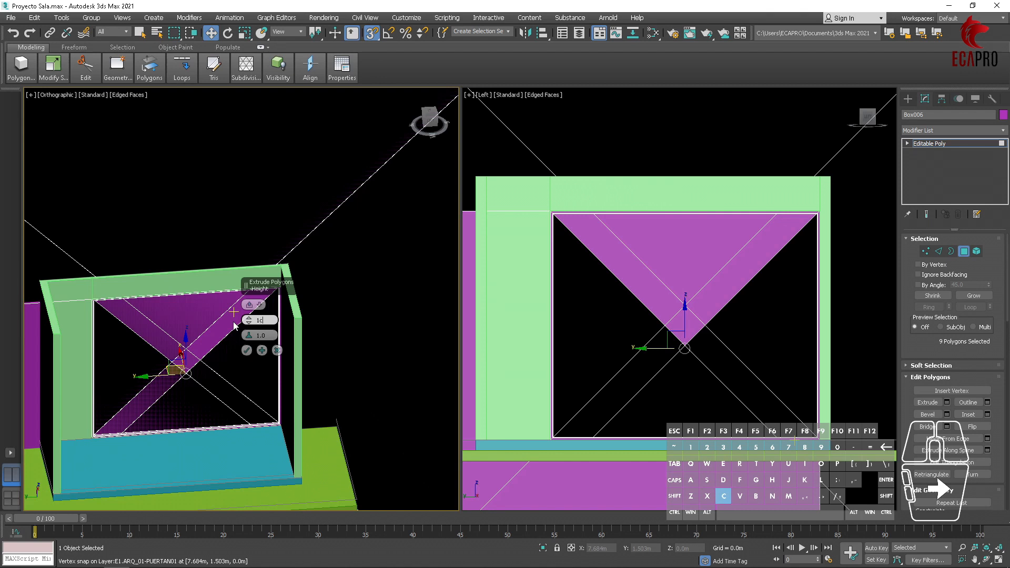
key(Return)
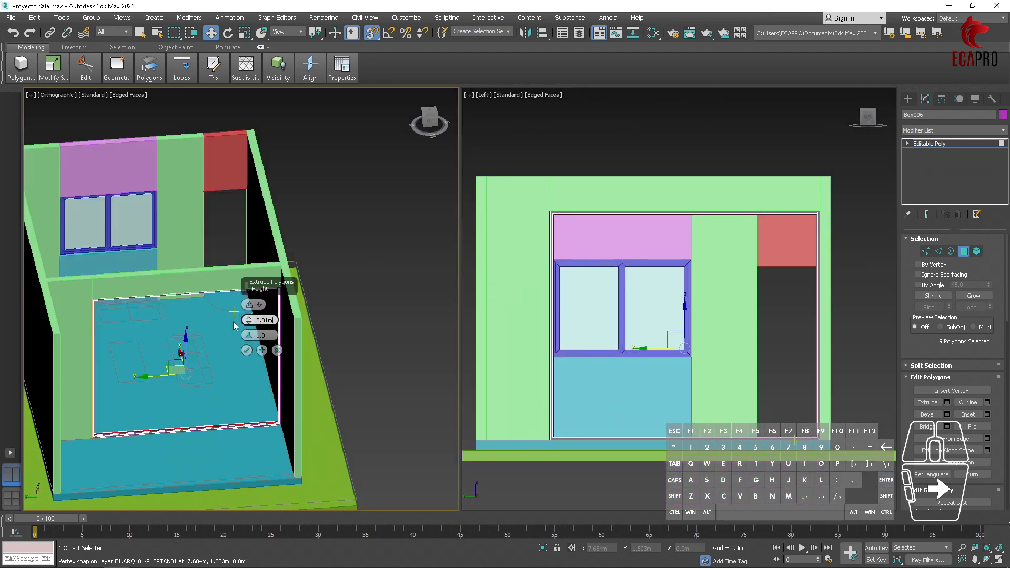
click(248, 352)
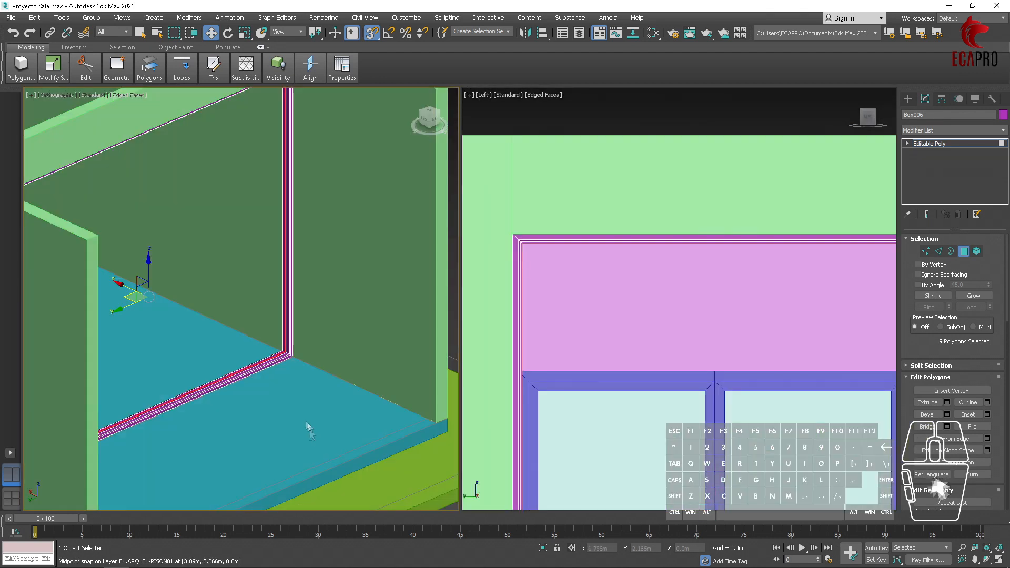
scroll(278, 371, up, 6)
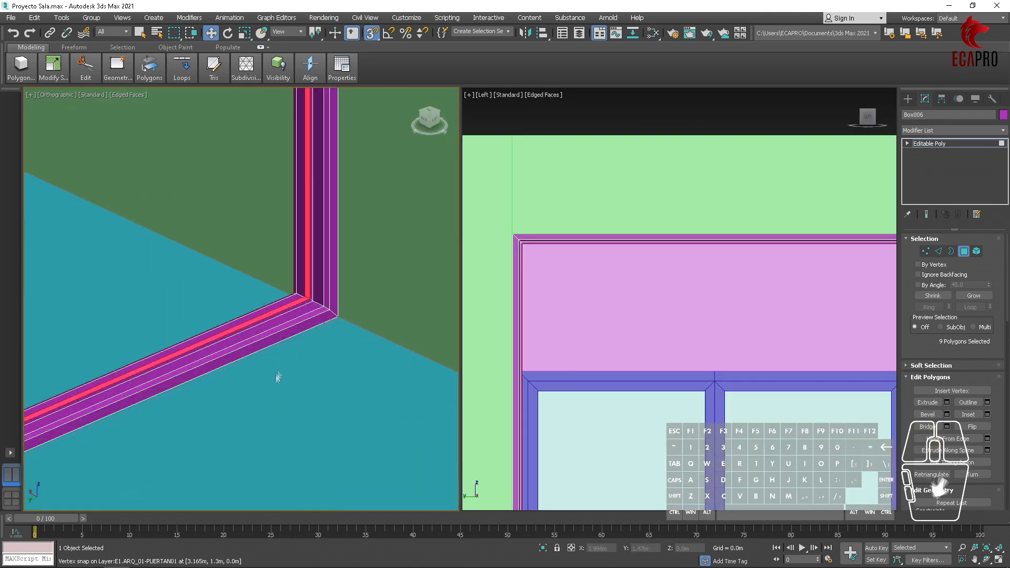
click(339, 377)
- Create a box 3.8 m long, 0.04 m wide and 3.26 m high in the frame's track beside the central strip, filling the opening
scroll(275, 372, down, 2)
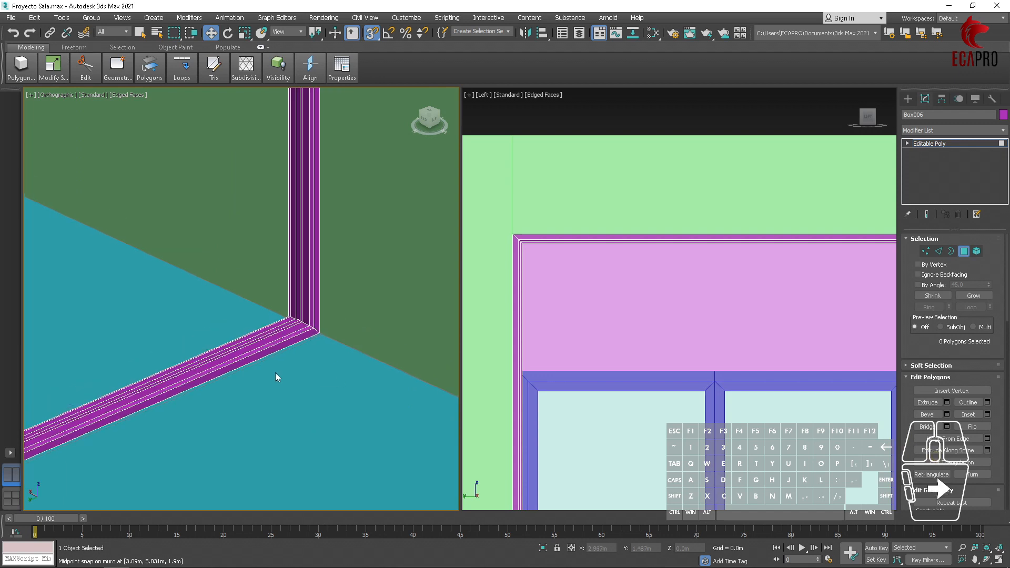
middle_drag(257, 358, 341, 384)
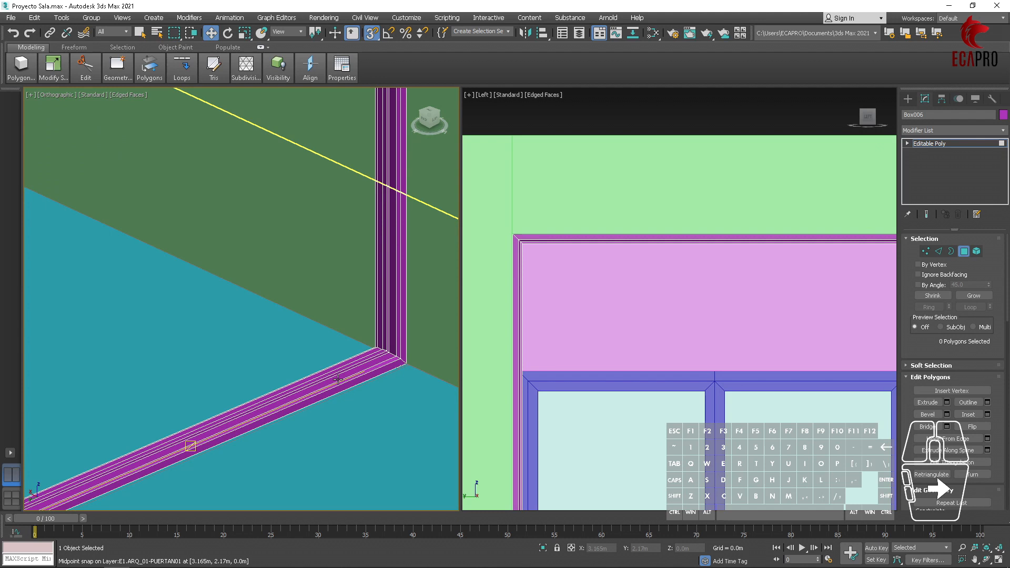
scroll(338, 378, down, 3)
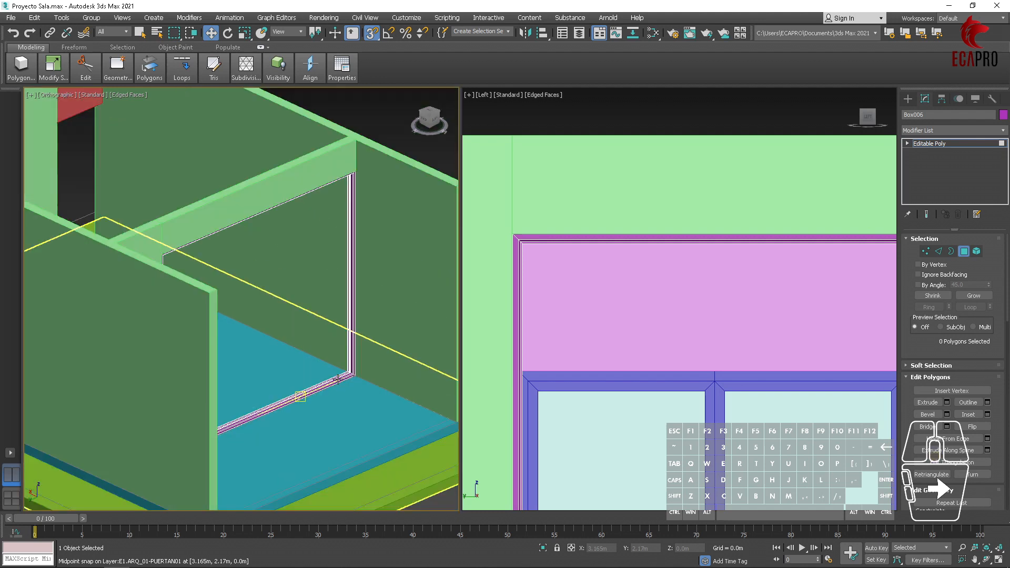
alt+middle_drag(348, 383, 271, 387)
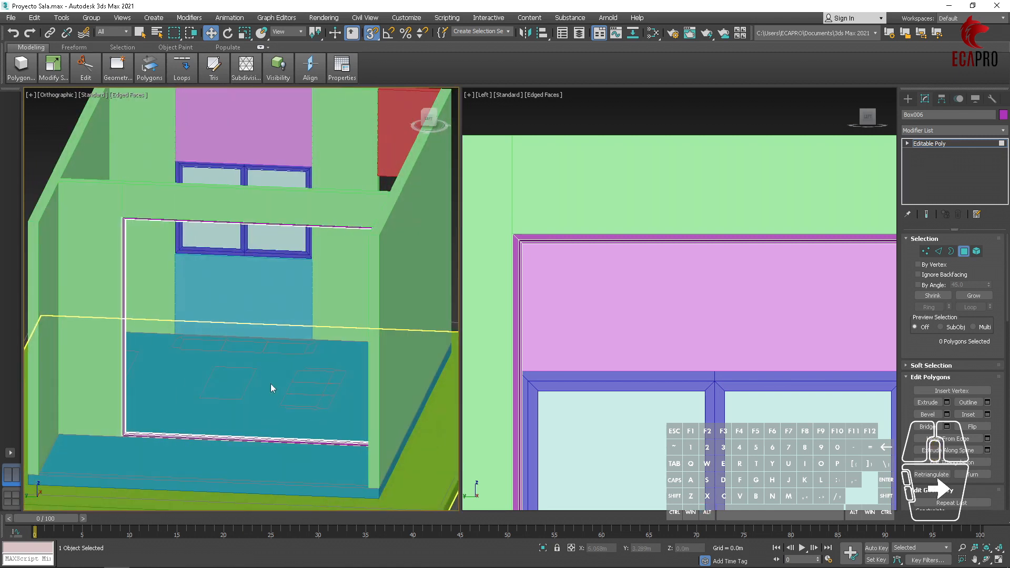
scroll(270, 383, up, 5)
alt+middle_drag(286, 403, 290, 477)
scroll(329, 366, up, 5)
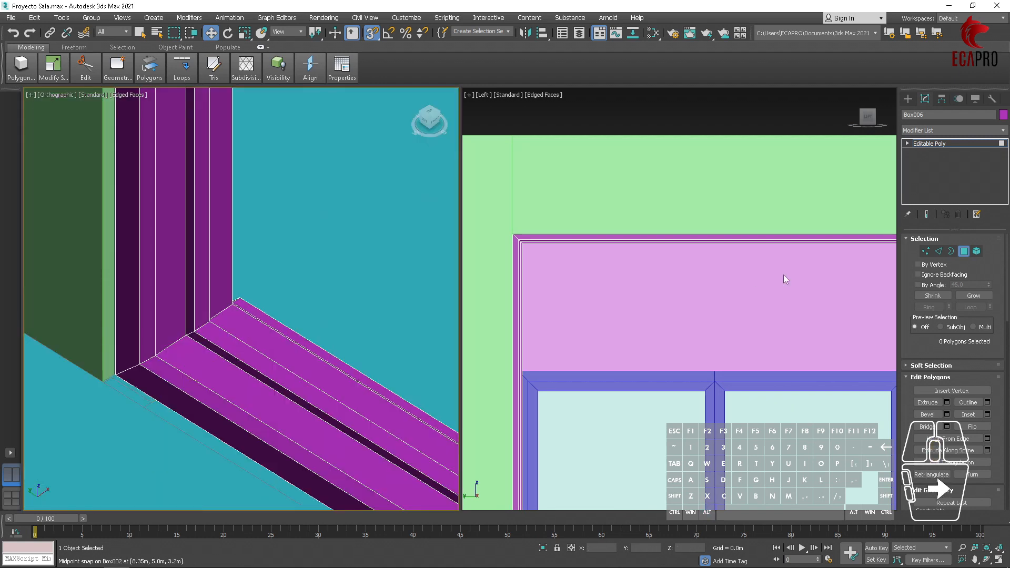
click(907, 100)
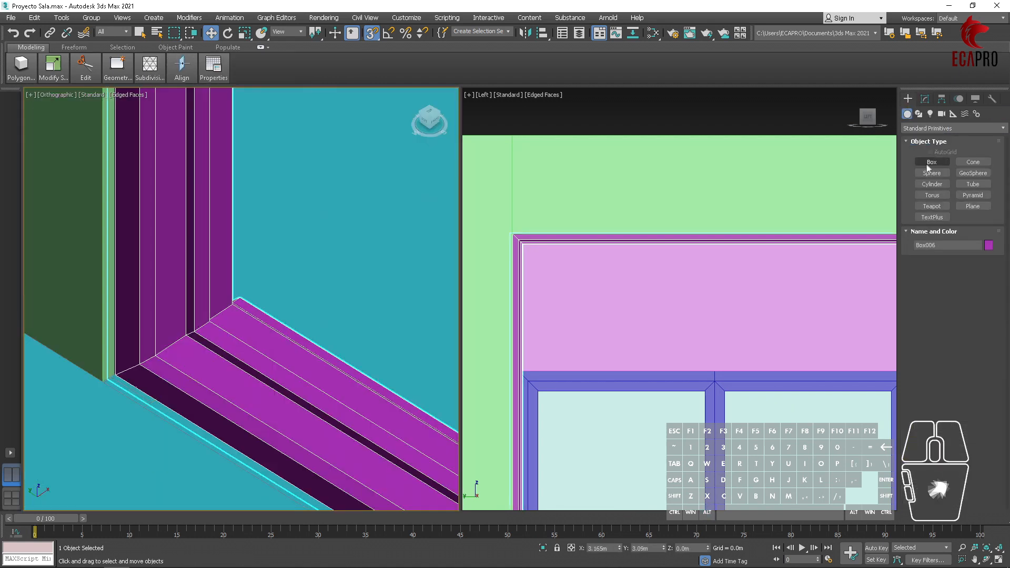
click(929, 163)
drag(157, 349, 317, 439)
scroll(329, 444, down, 8)
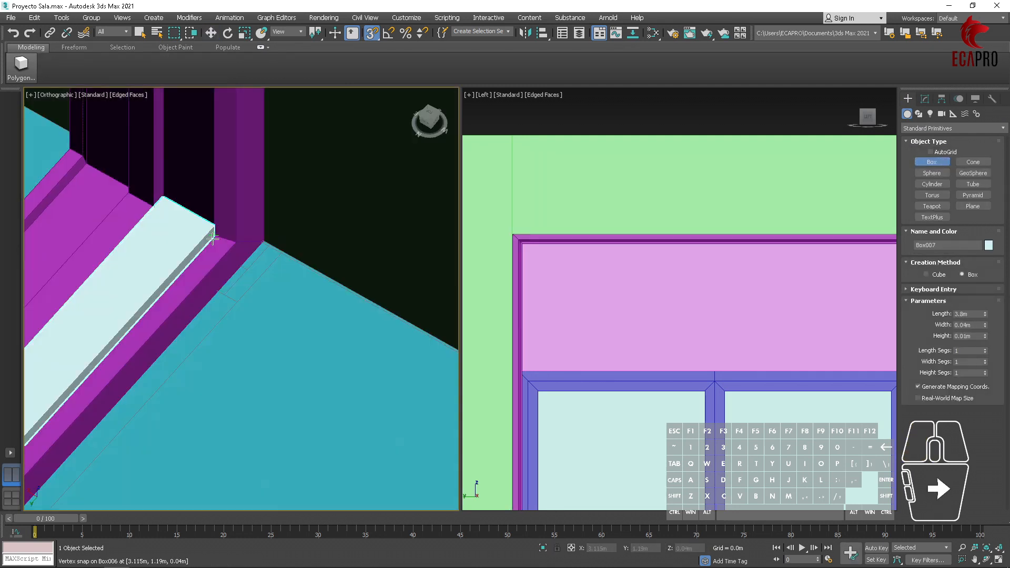
scroll(213, 238, down, 10)
click(213, 238)
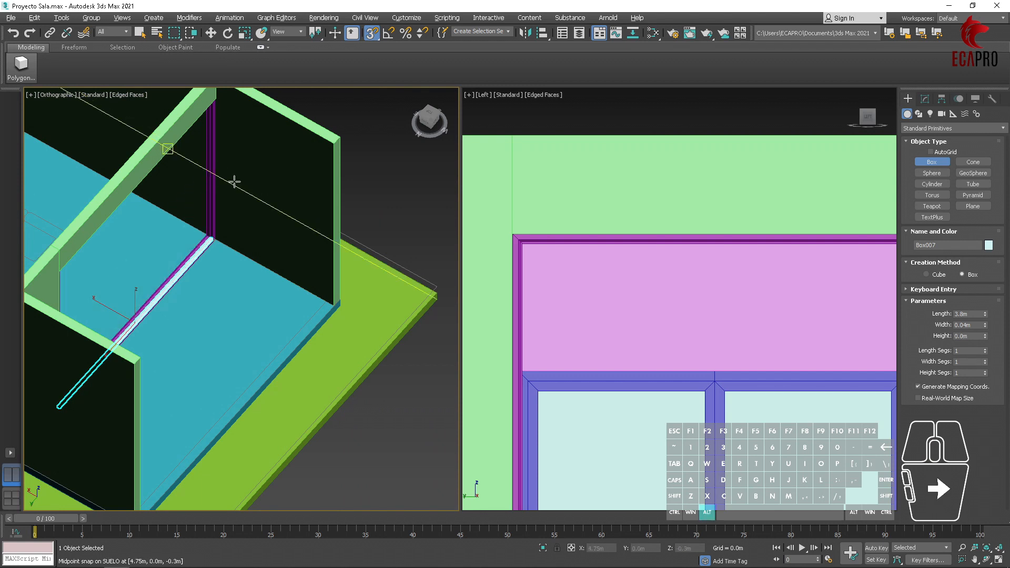
alt+middle_drag(234, 182, 177, 124)
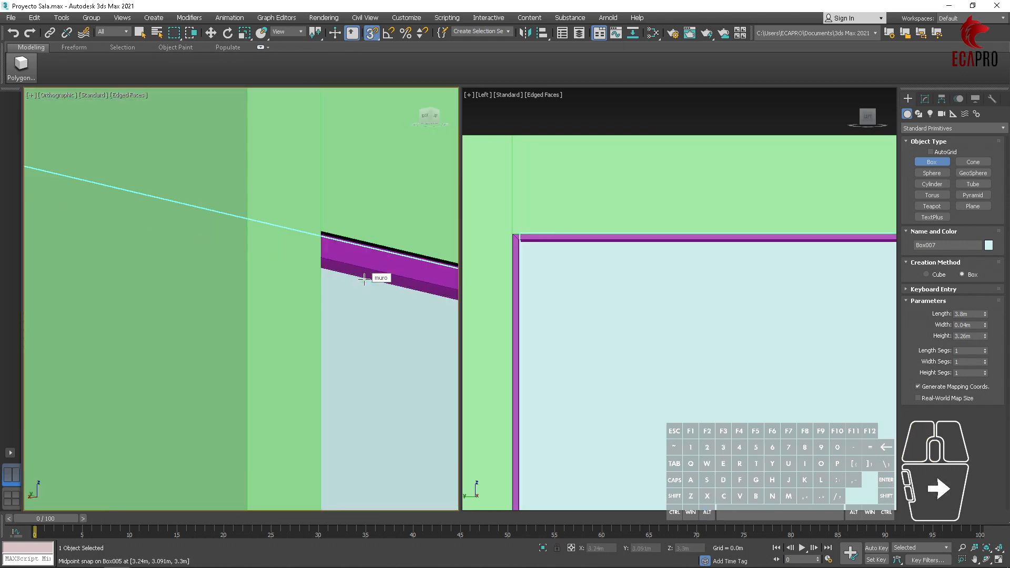
scroll(364, 279, down, 12)
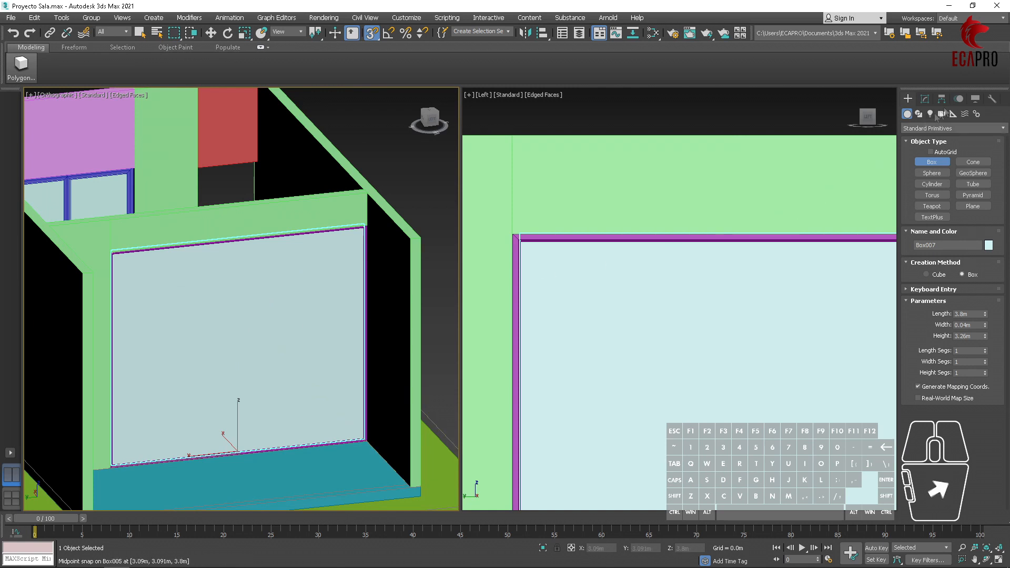
- Convert the new box in the frame opening to an Editable Poly
click(929, 98)
click(926, 131)
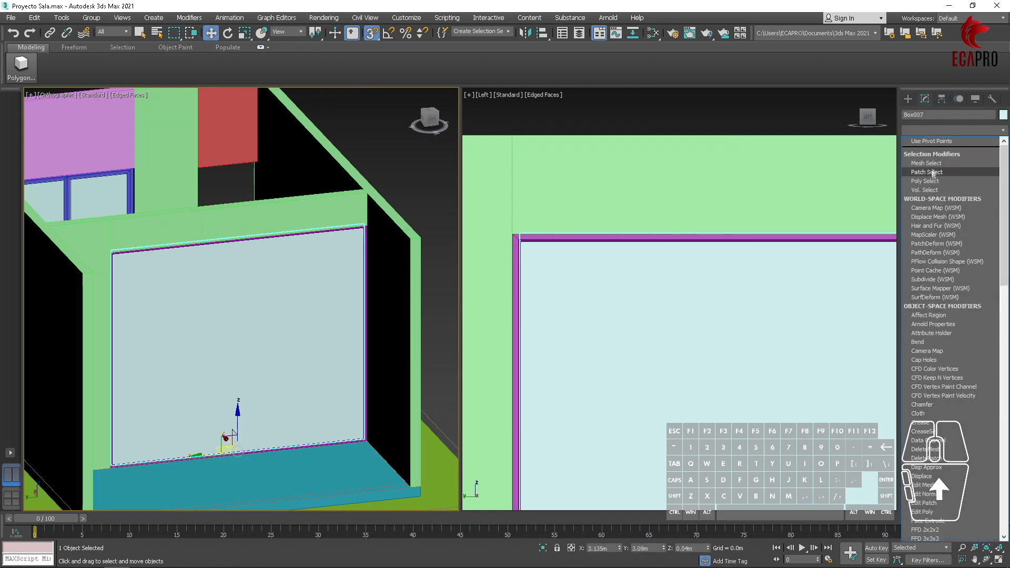
click(943, 131)
right_click(300, 298)
mouse_move(353, 403)
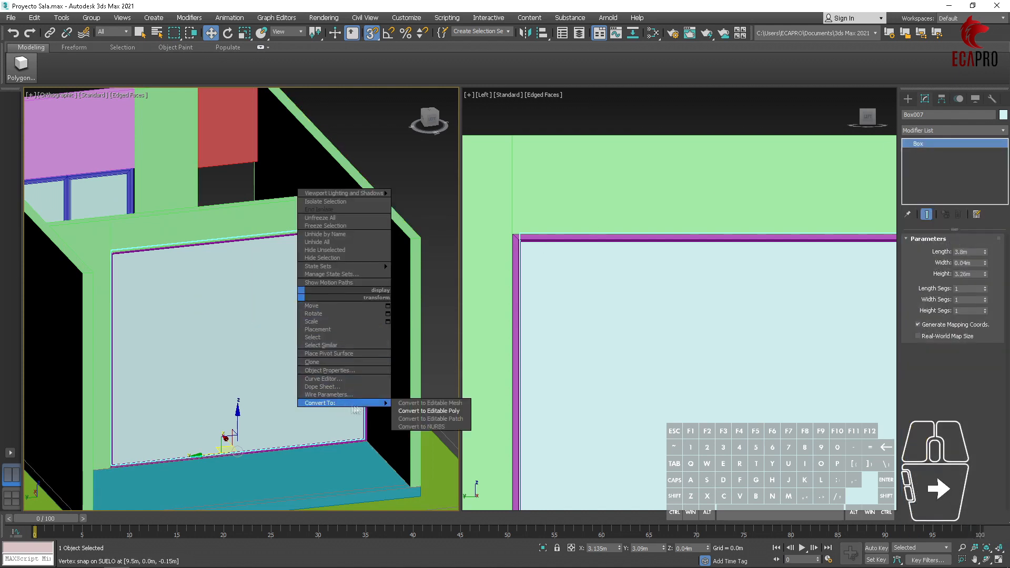
click(430, 411)
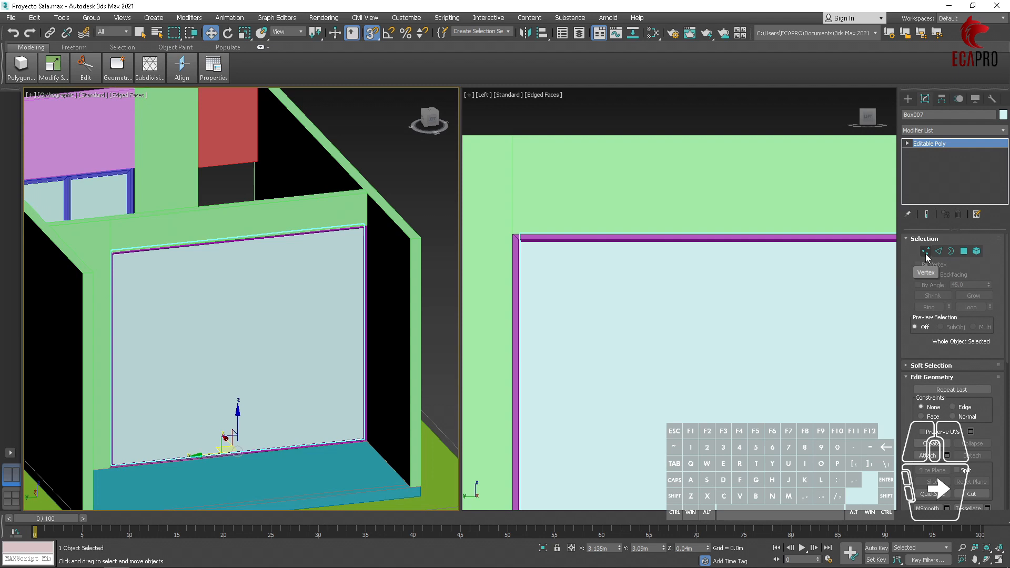
- Select the four vertices at one vertical end of the box and snap them to the opening's midpoint, halving the panel's length
click(926, 253)
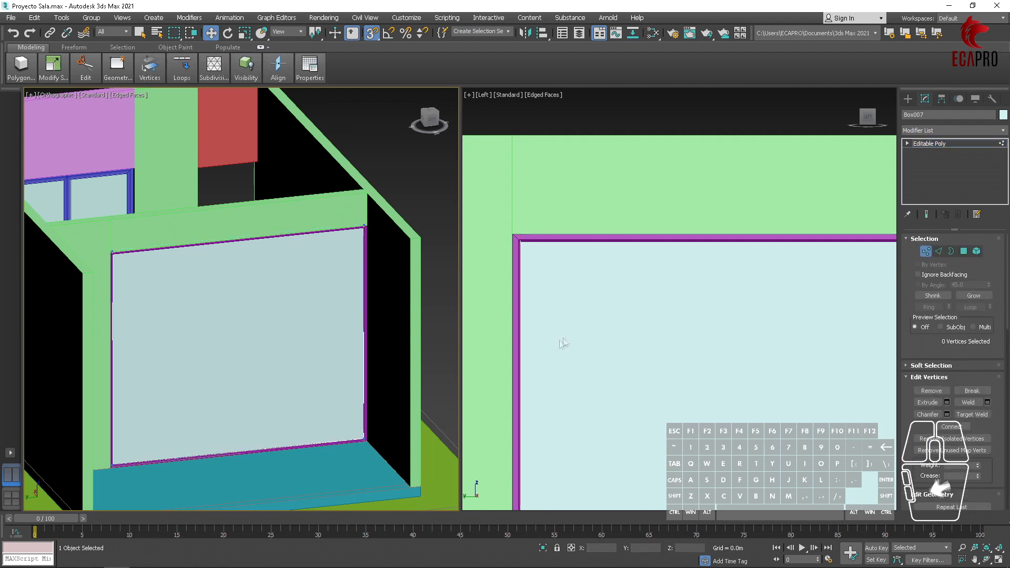
drag(345, 121, 359, 215)
drag(413, 461, 412, 463)
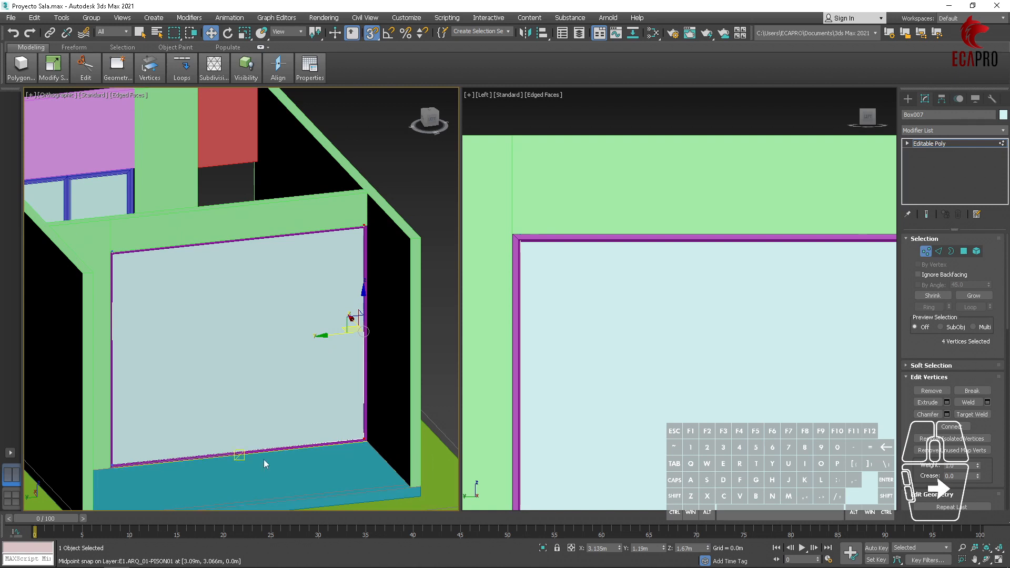
alt+middle_drag(264, 459, 318, 335)
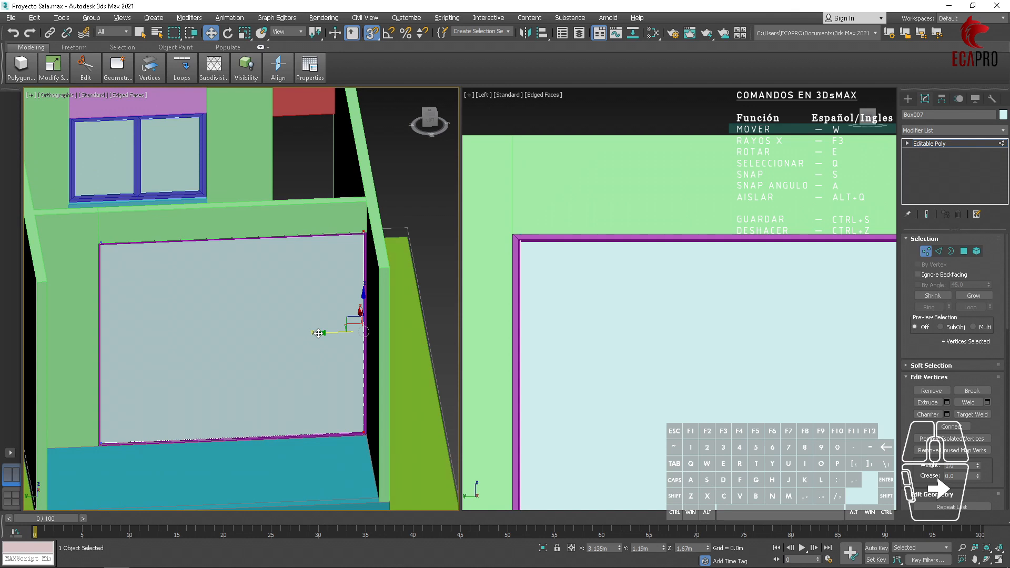
key(F3)
alt+middle_drag(318, 333, 355, 404)
scroll(371, 452, up, 5)
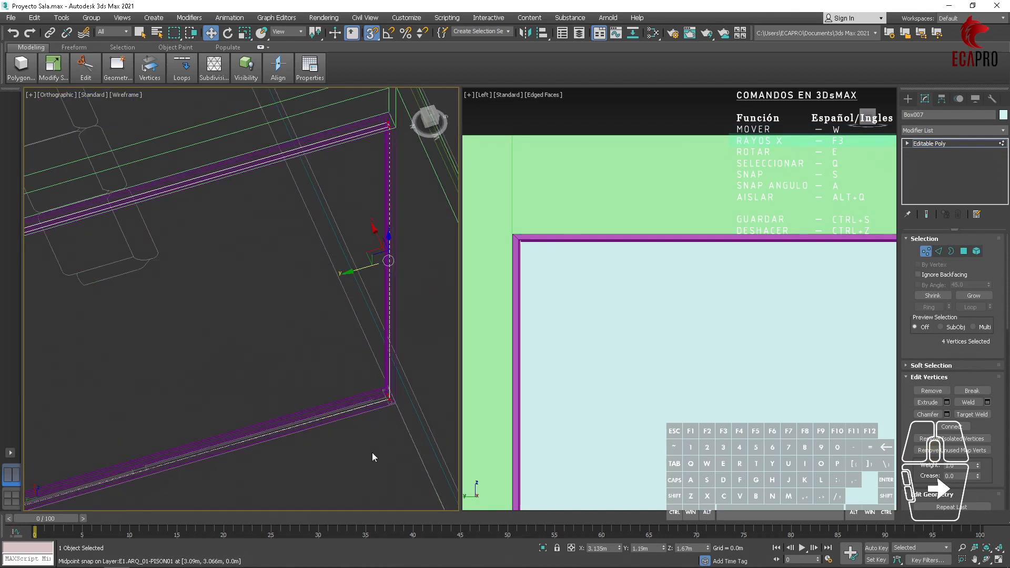
scroll(371, 452, up, 2)
middle_drag(371, 452, 384, 371)
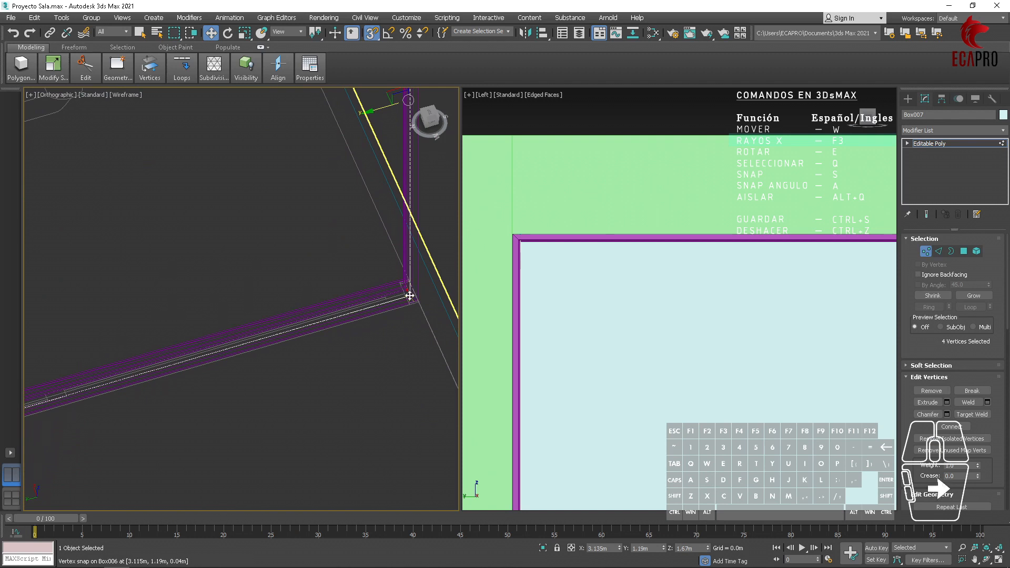
drag(409, 296, 57, 399)
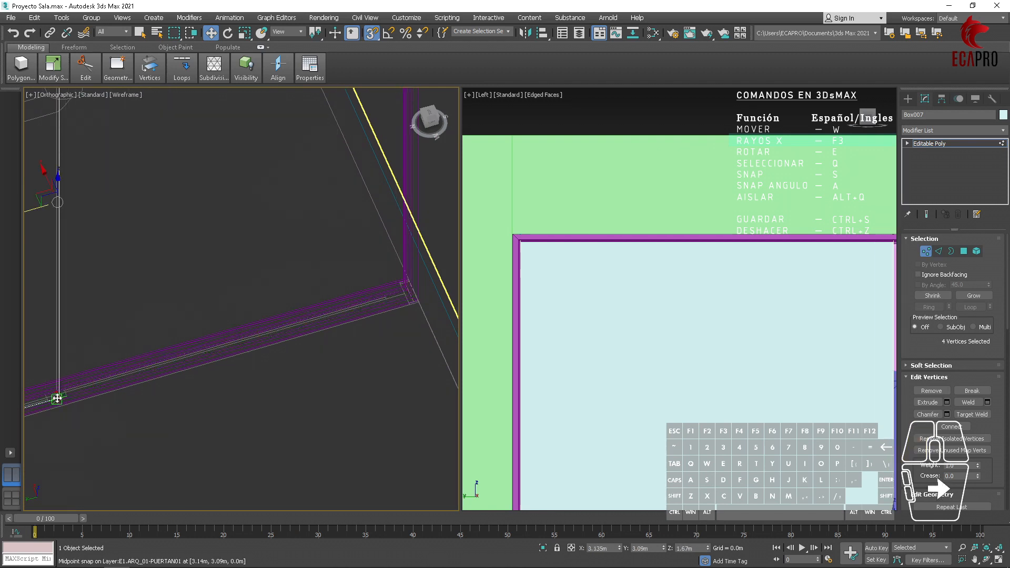
scroll(58, 397, down, 4)
alt+middle_drag(57, 397, 339, 346)
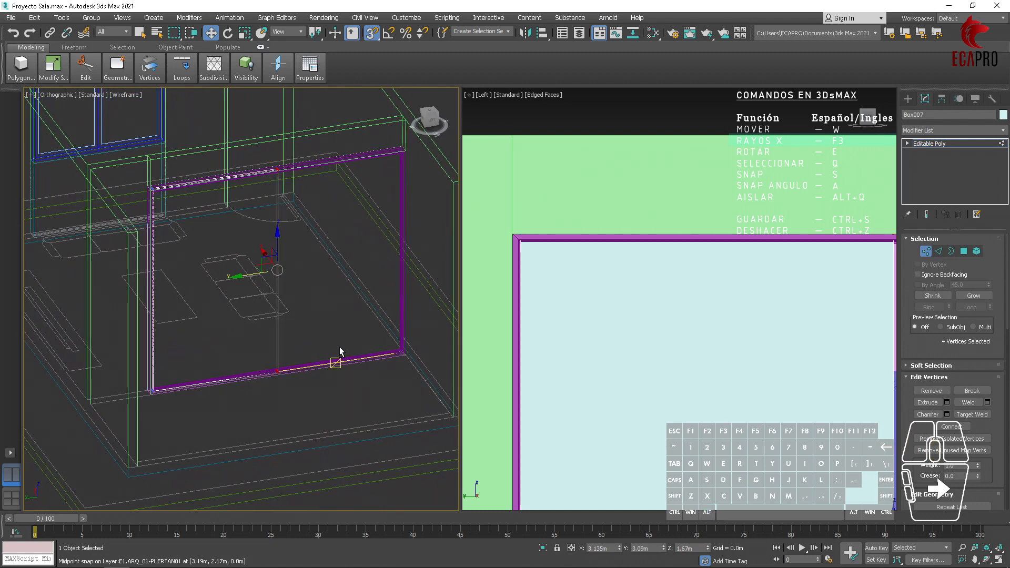
key(F3)
scroll(339, 346, down, 5)
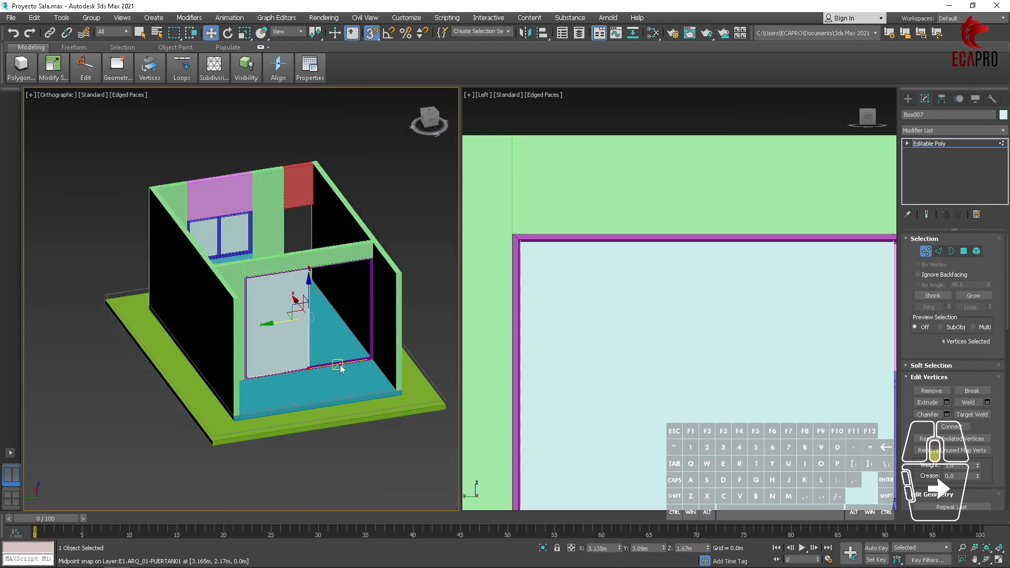
scroll(292, 340, up, 5)
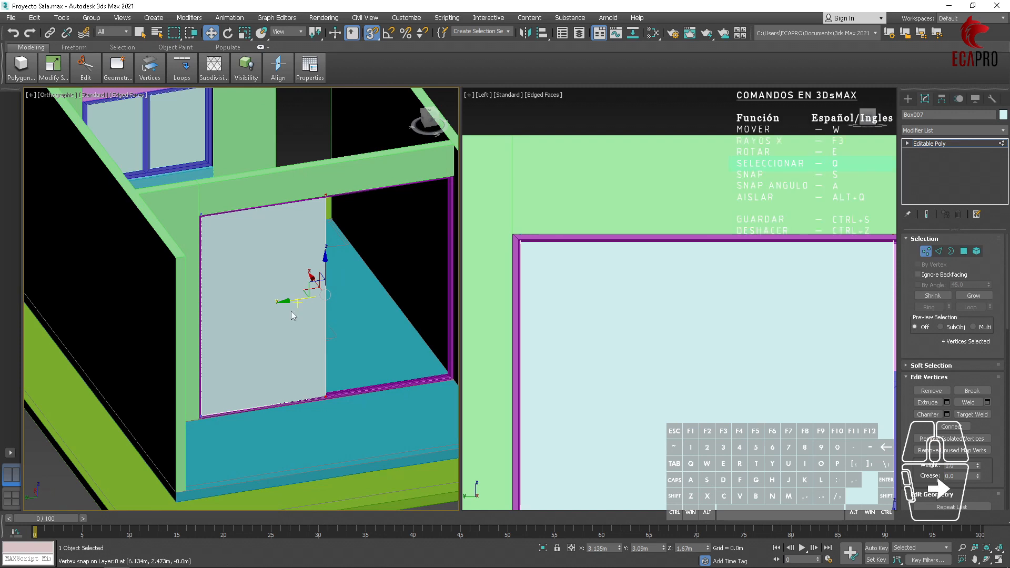
- Clear the vertex selection and select the two large opposite faces of the half-width panel at polygon level
key(q)
click(306, 244)
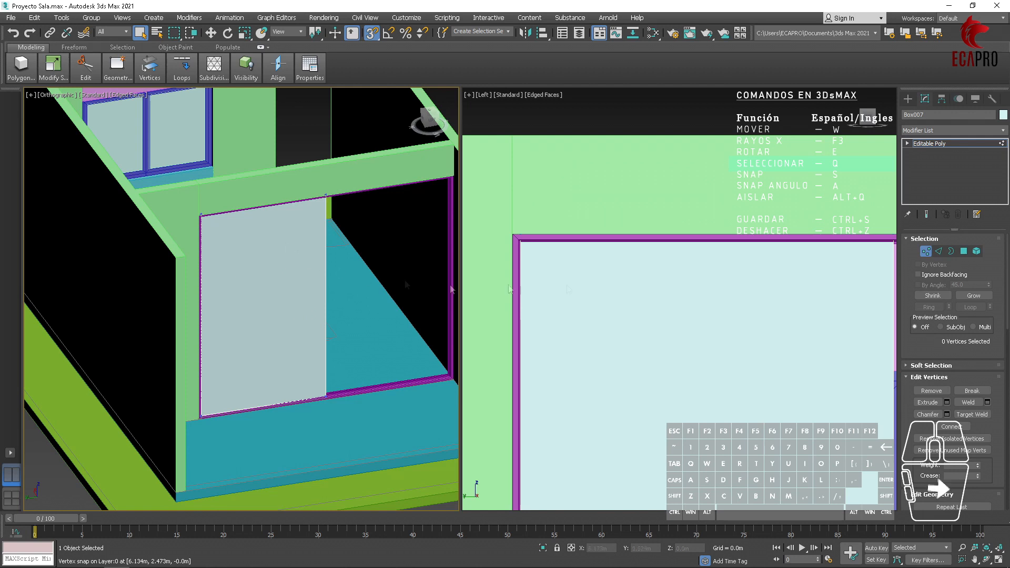
click(958, 255)
click(286, 295)
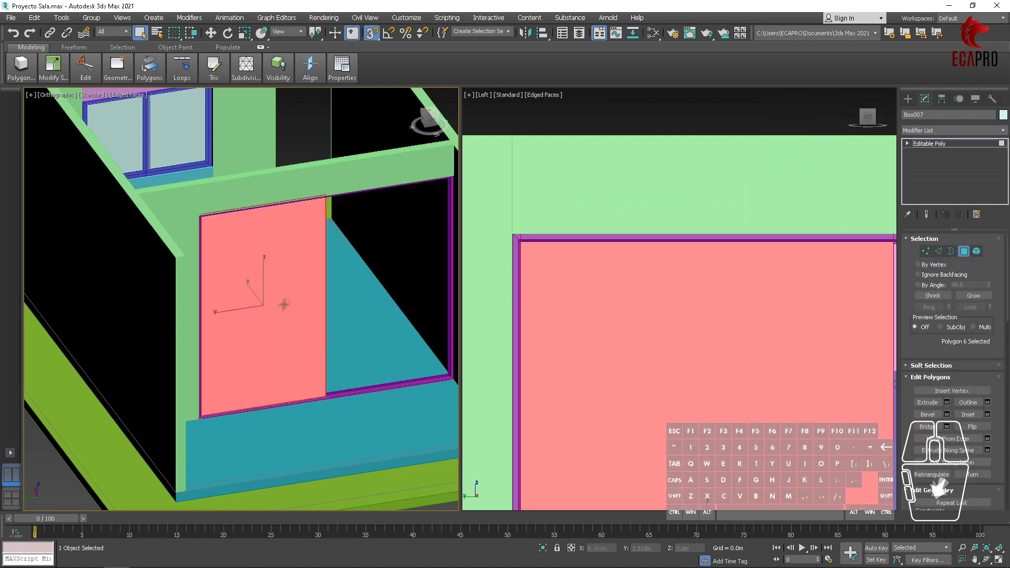
alt+middle_drag(198, 306, 371, 345)
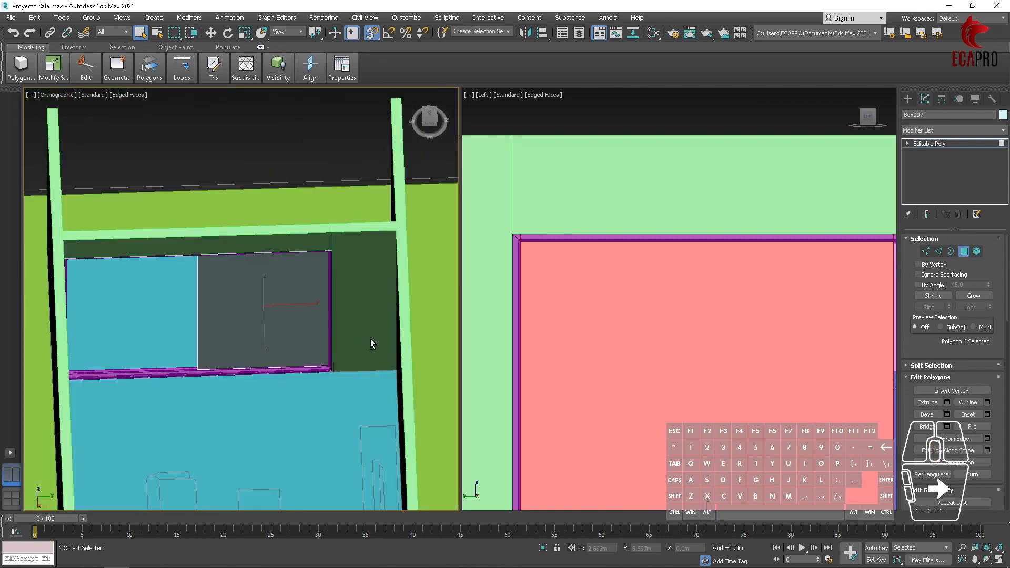
ctrl+click(292, 310)
key(space)
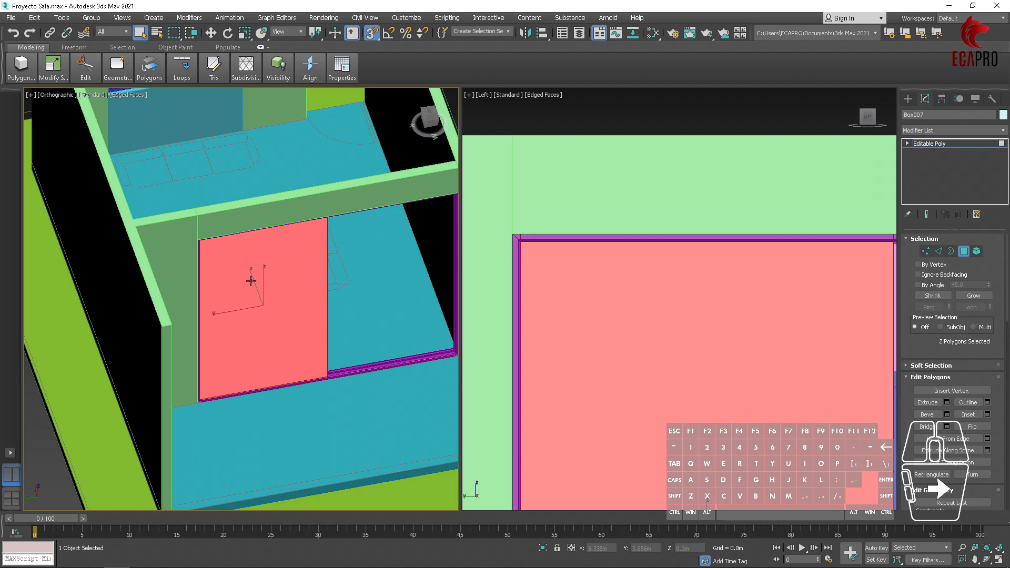
scroll(251, 280, up, 2)
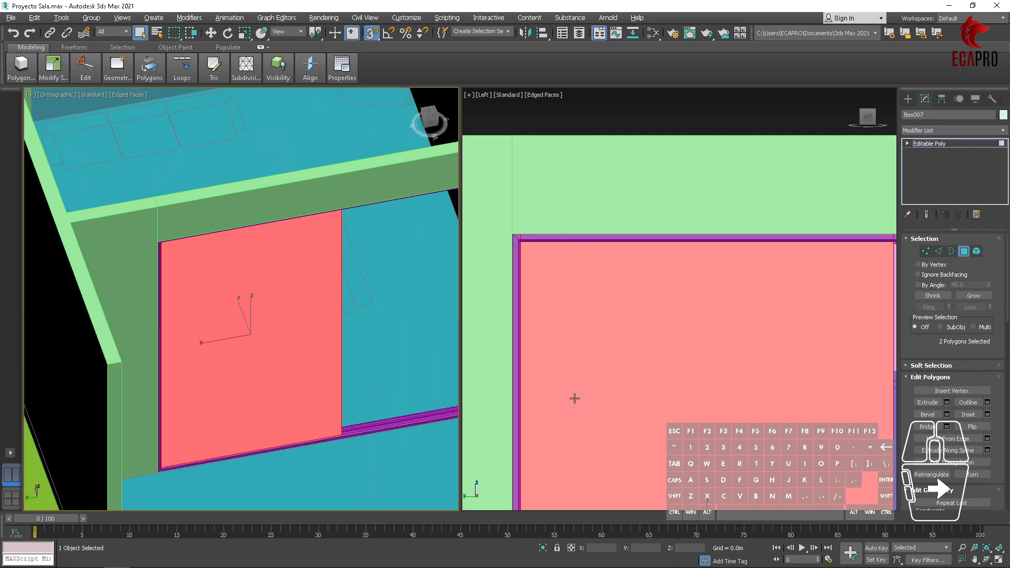
- Inset both selected faces of the panel by 1.5 cm and bridge them to open the centre of the sash
click(987, 415)
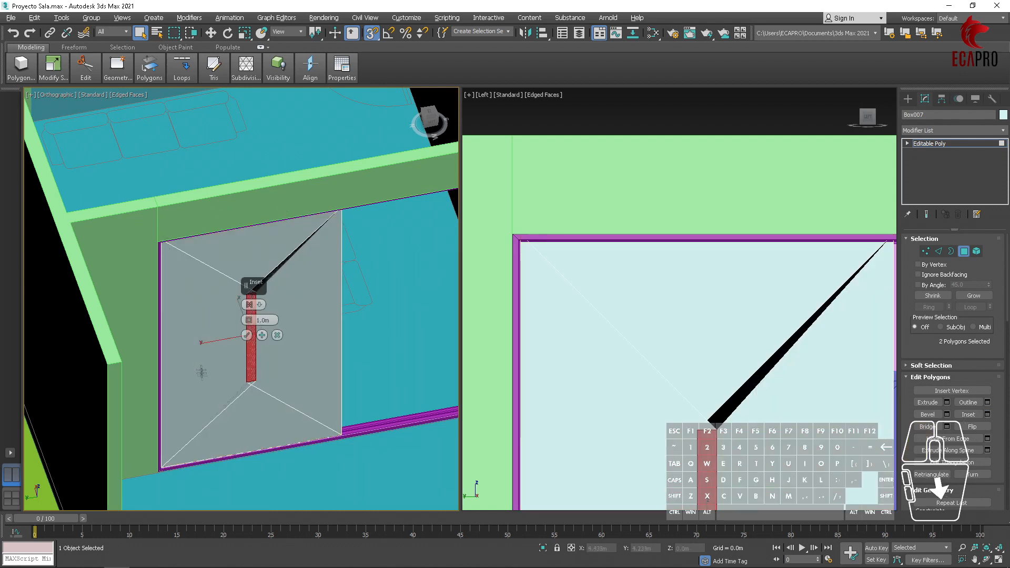
click(237, 319)
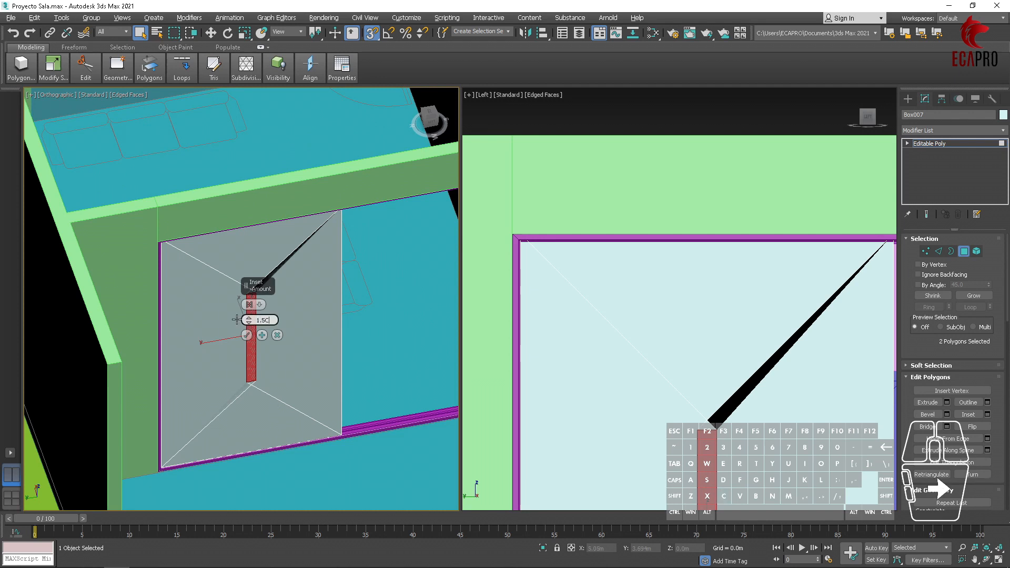
key(Return)
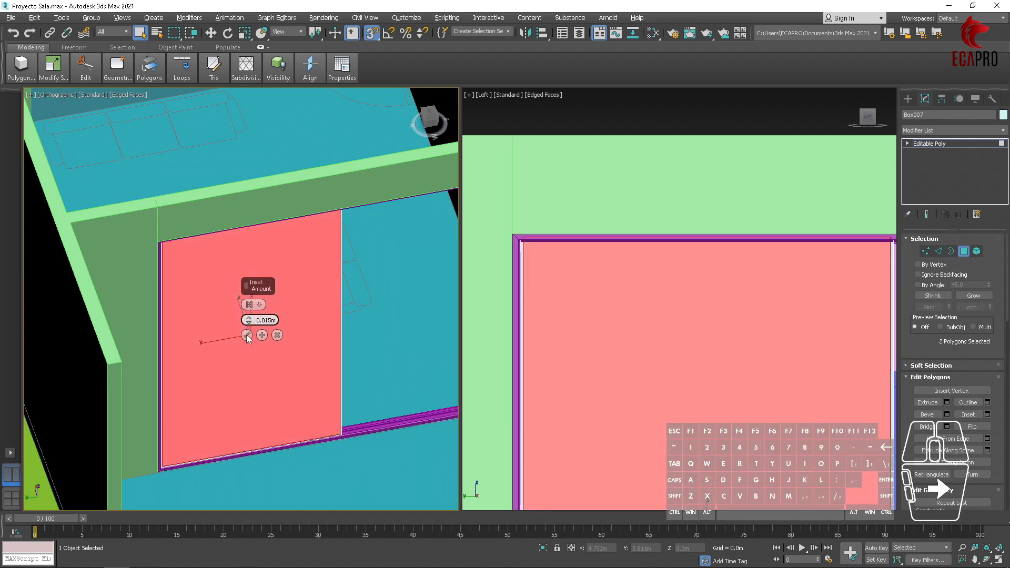
click(247, 335)
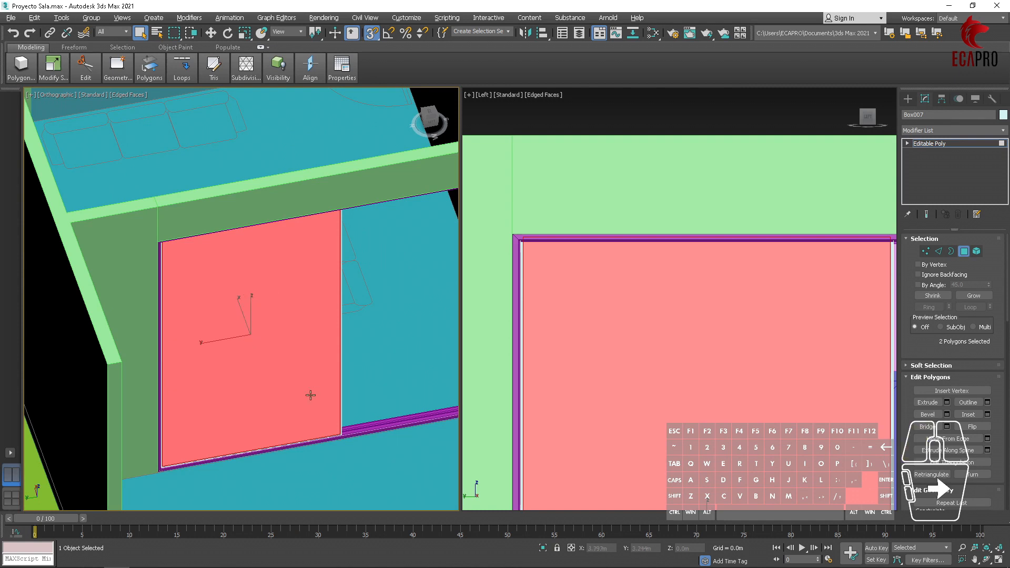
click(947, 426)
click(247, 365)
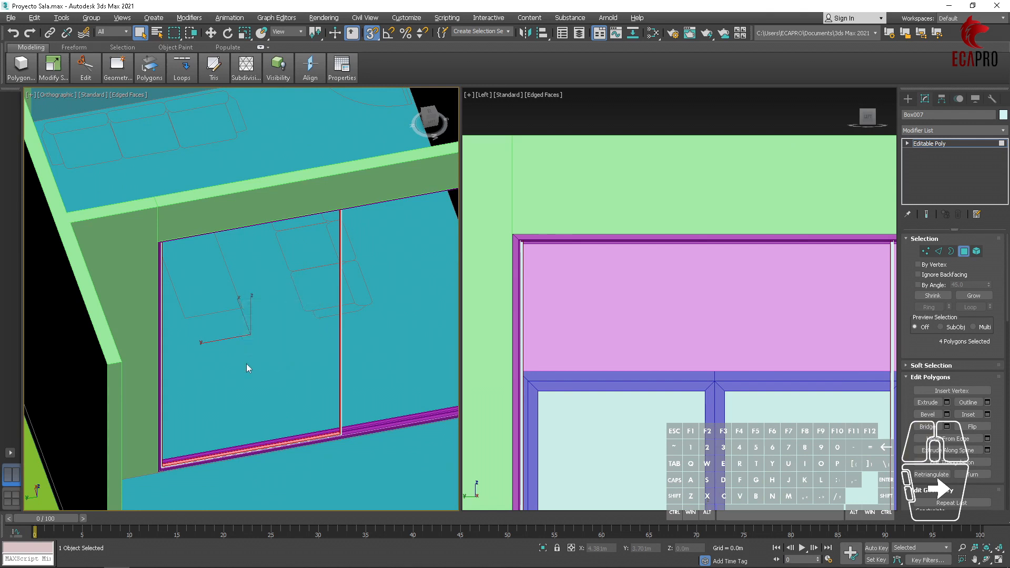
- Bevel the sash's four inner polygons along Local Normal with a height of 1 cm and an outline of -0.5 cm
click(946, 415)
scroll(261, 375, down, 3)
click(259, 305)
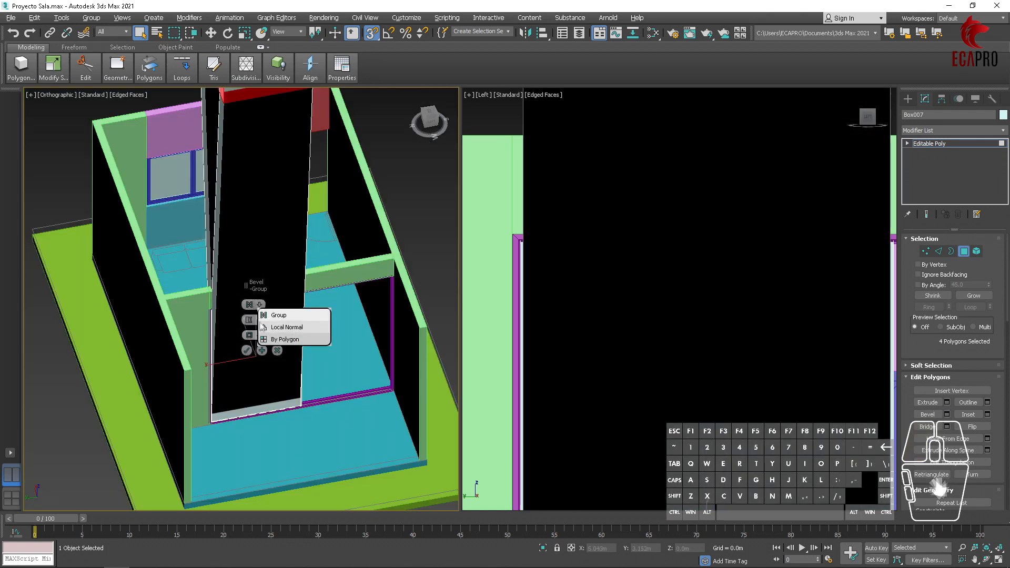
click(281, 328)
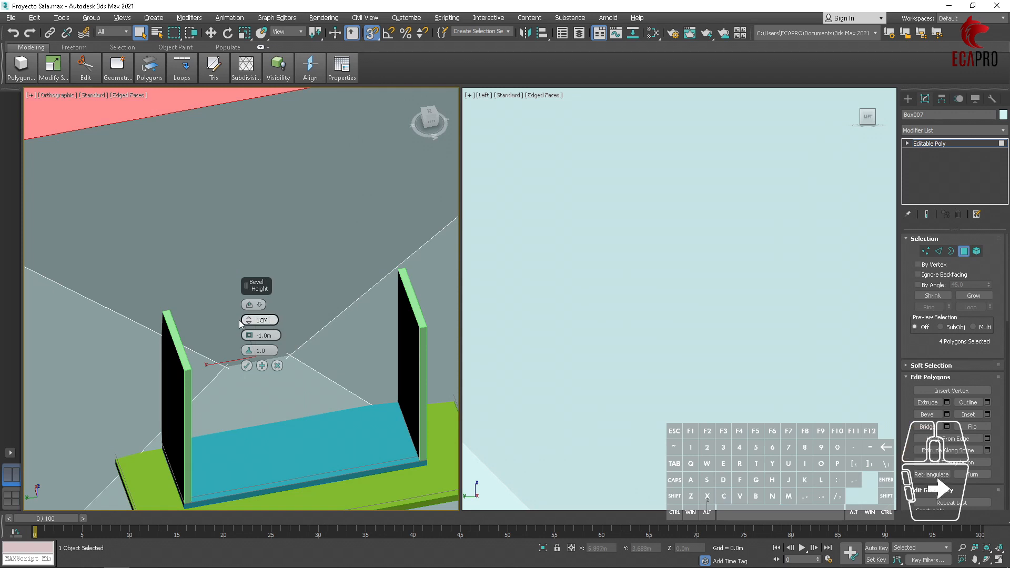
key(Return)
click(269, 336)
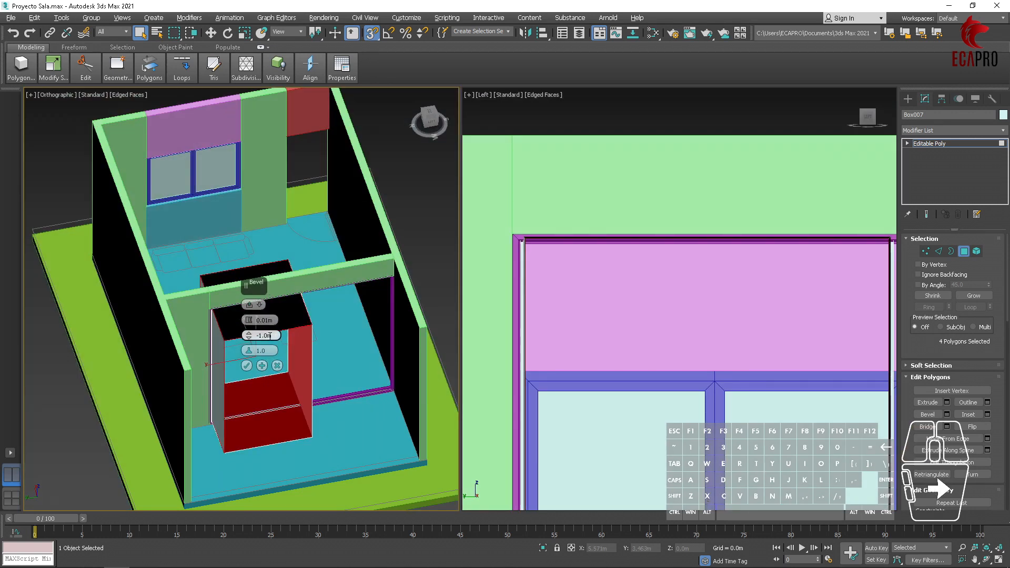
key(BackSpace)
text(0.5CM)
key(Return)
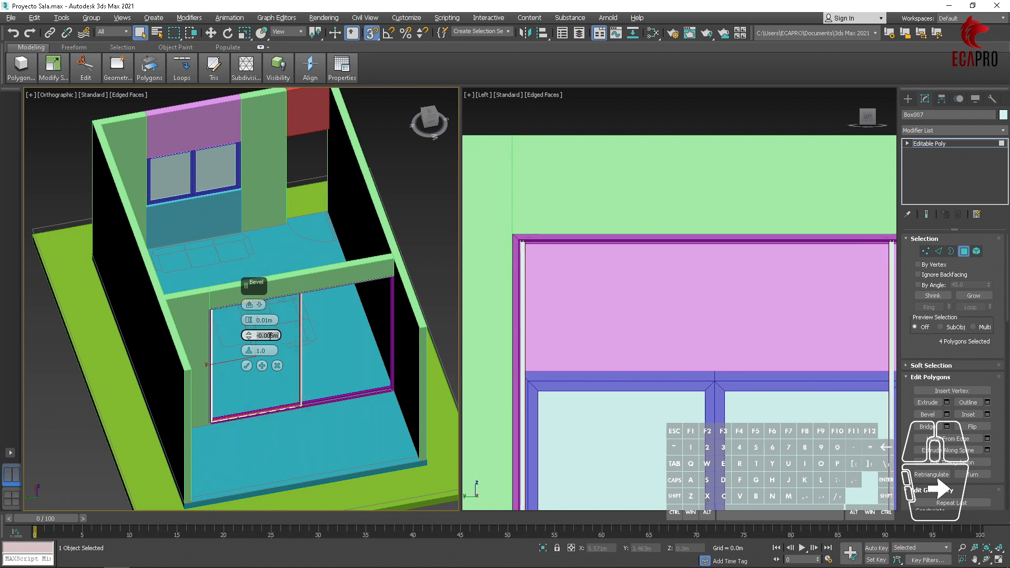
scroll(279, 419, up, 10)
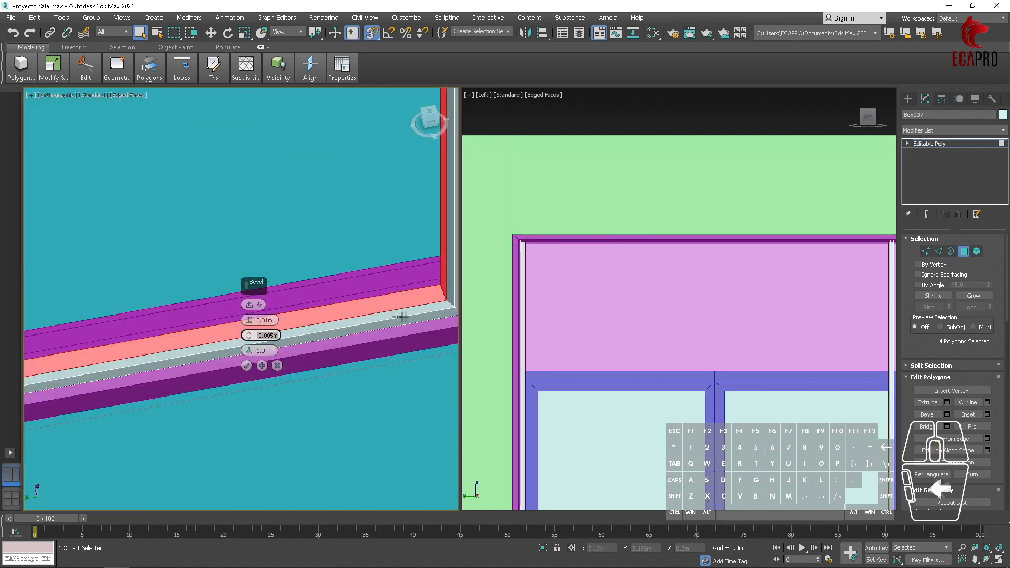
click(246, 366)
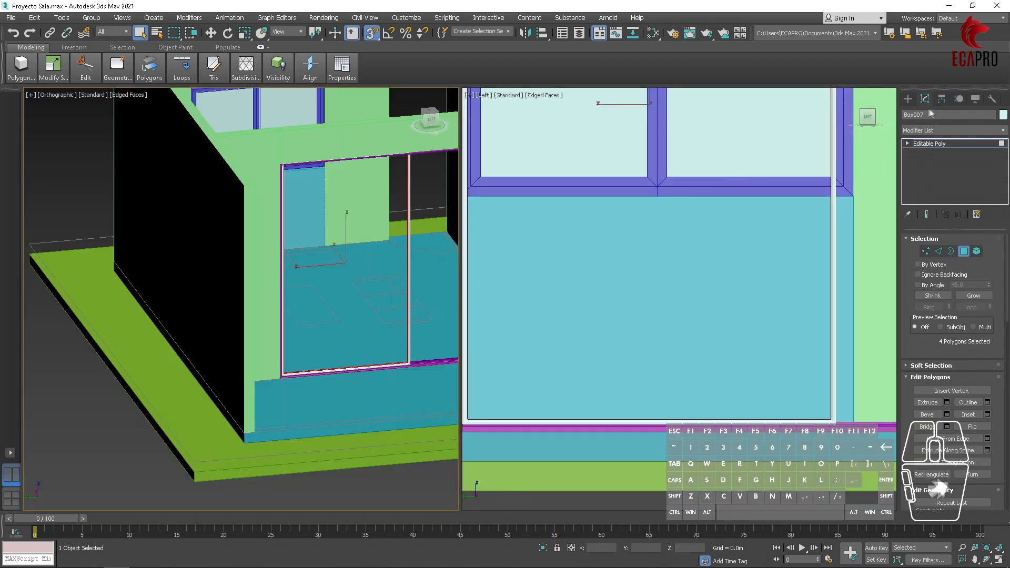
- Center the sash's pivot to the object, affecting the pivot only, and deselect the sash
click(942, 99)
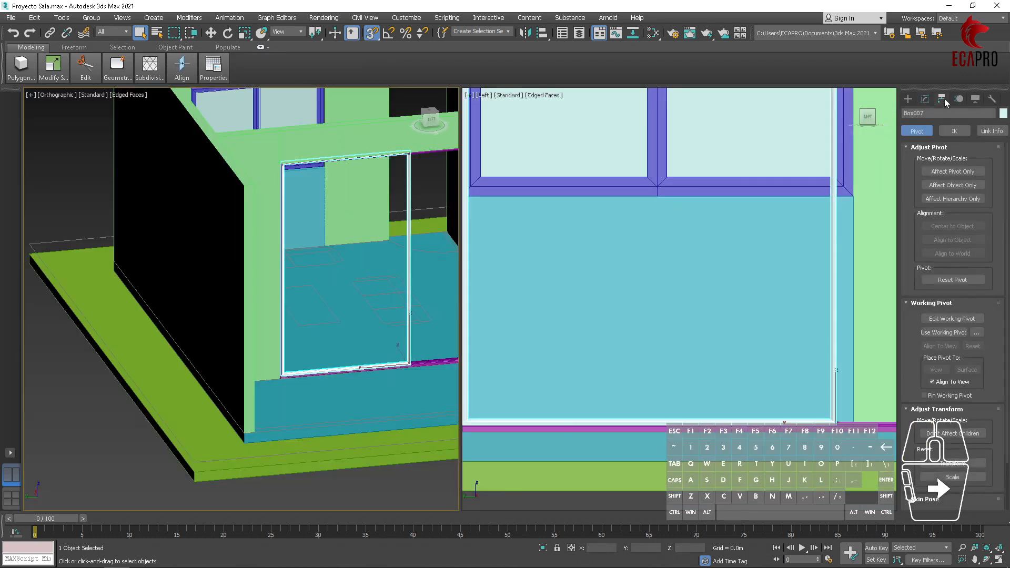
click(965, 175)
click(948, 174)
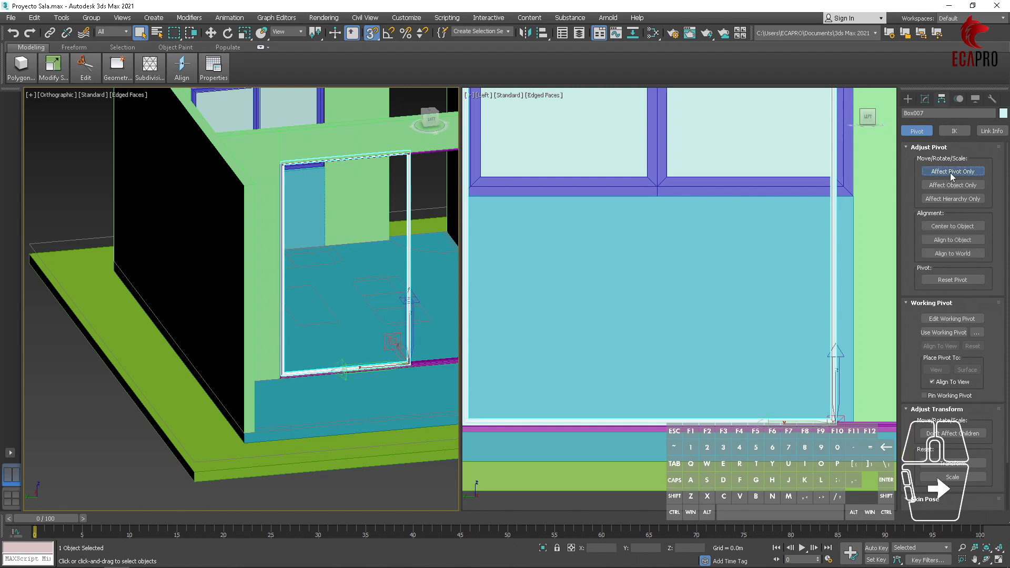
click(946, 227)
scroll(362, 315, up, 4)
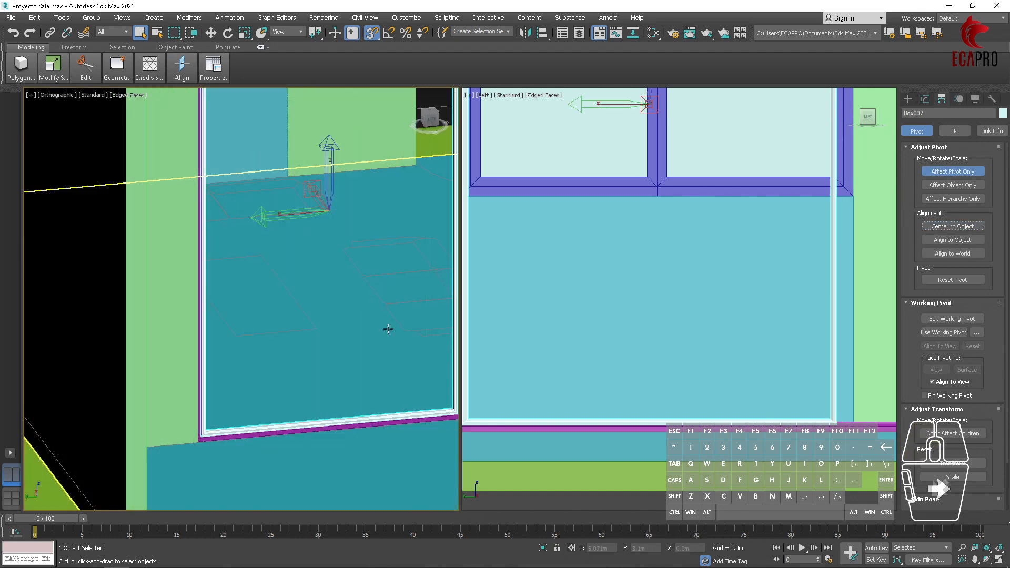
scroll(389, 328, down, 5)
alt+middle_drag(388, 328, 421, 342)
click(417, 168)
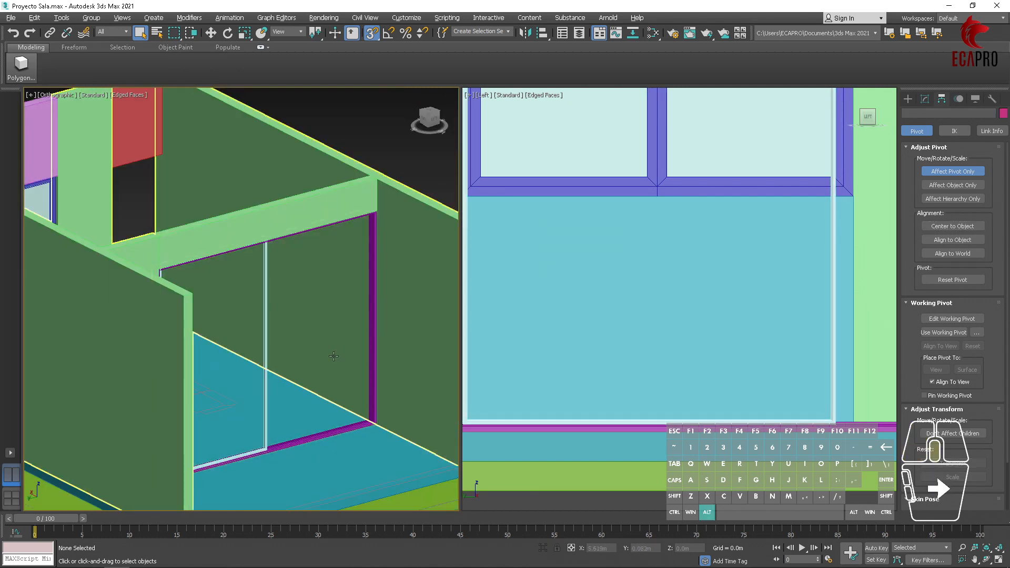
- Examine the bevelled sash and how it sits in the frame's track from several angles
alt+middle_drag(333, 356, 374, 342)
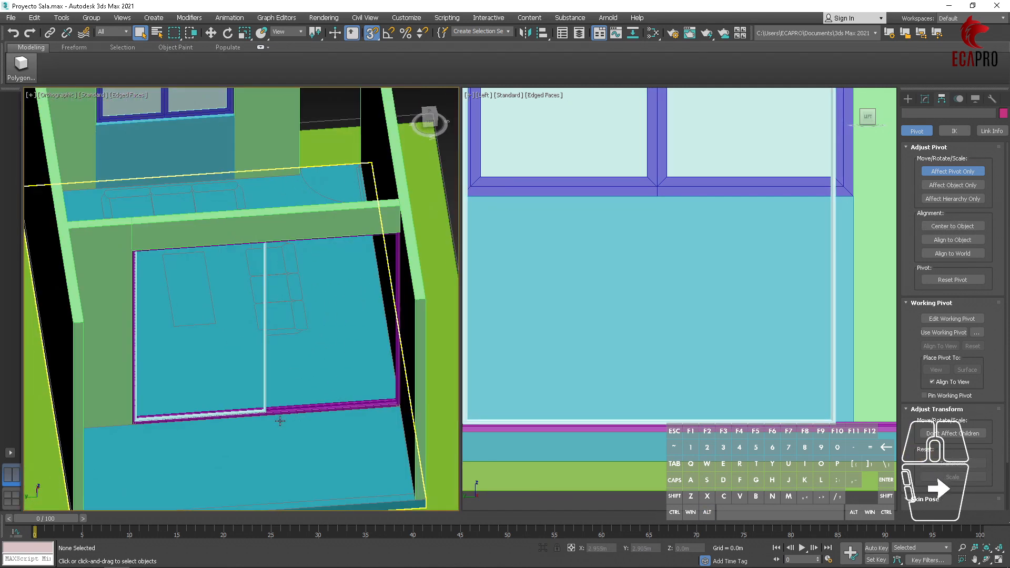
scroll(277, 417, up, 5)
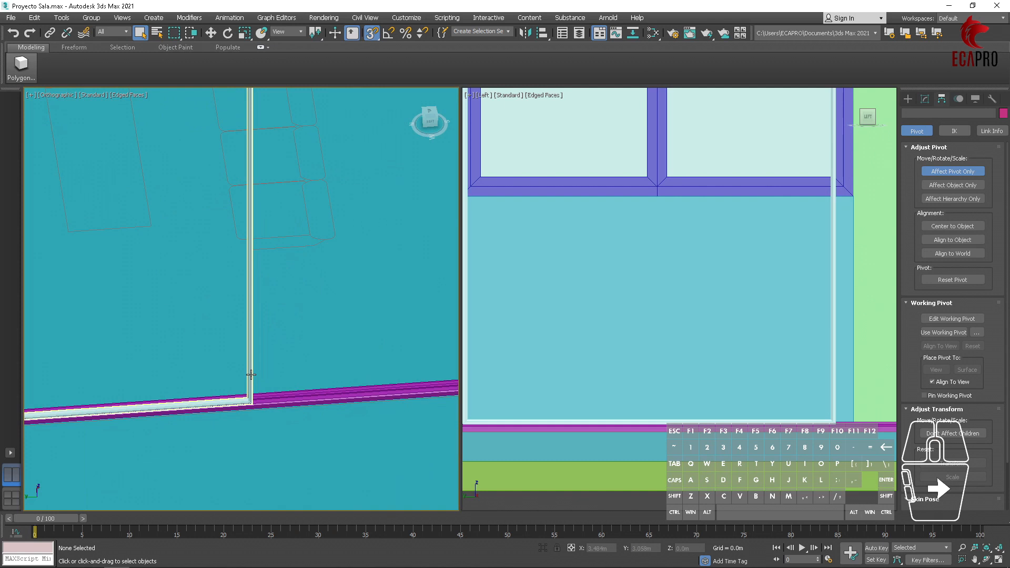
scroll(251, 374, down, 5)
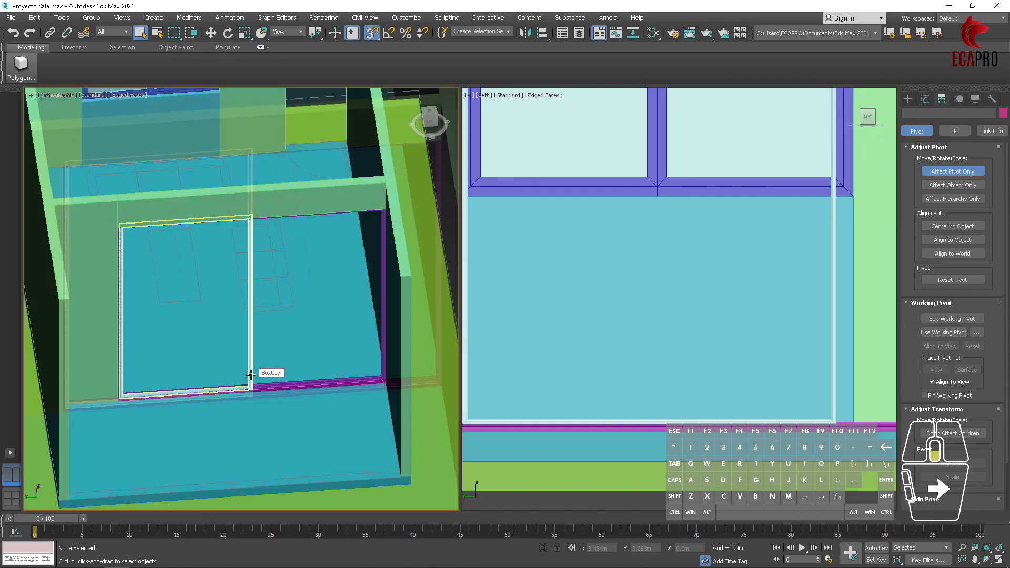
alt+middle_drag(251, 375, 347, 410)
scroll(337, 340, up, 8)
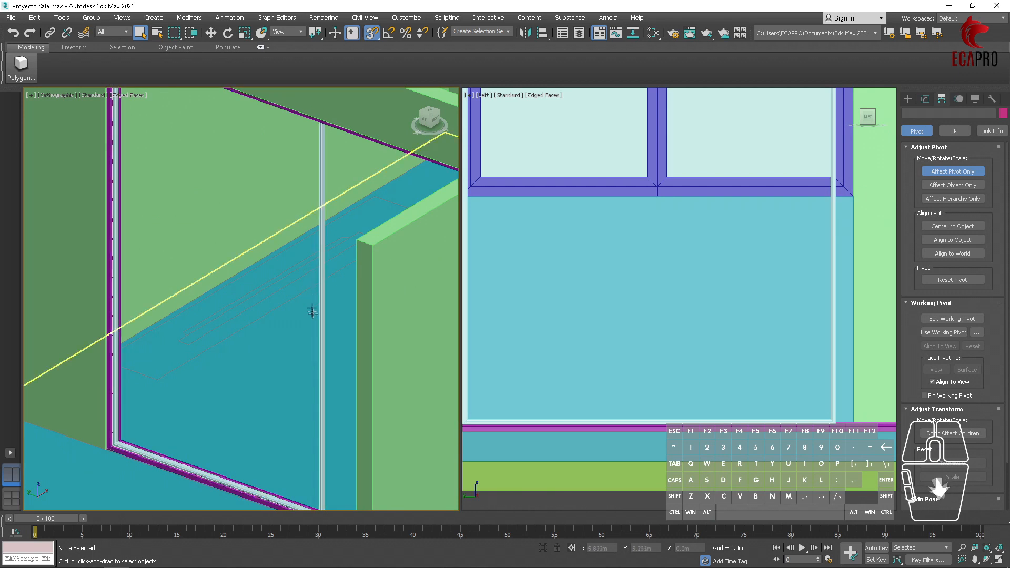
scroll(312, 312, down, 7)
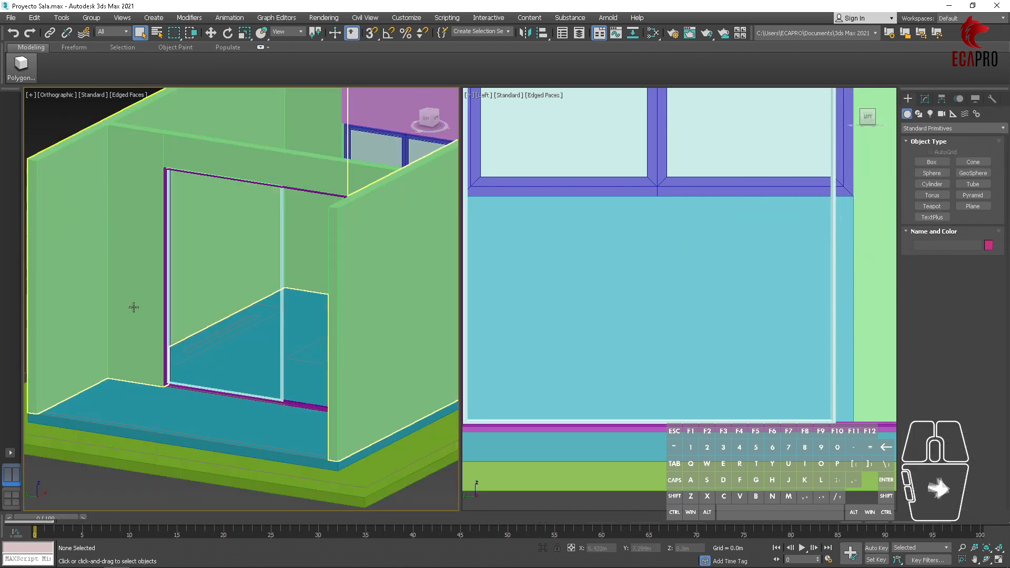
scroll(187, 364, up, 3)
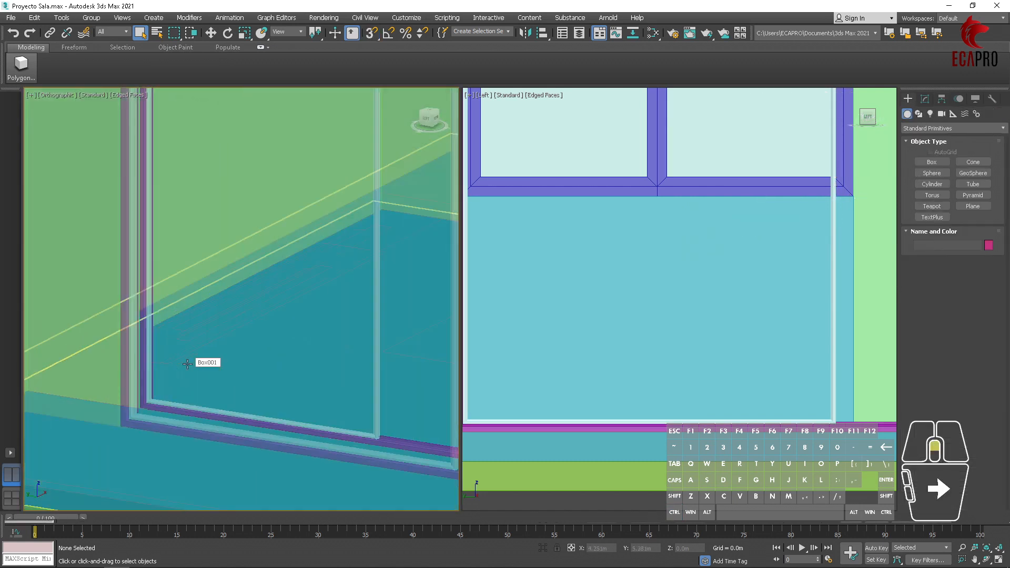
scroll(188, 363, up, 1)
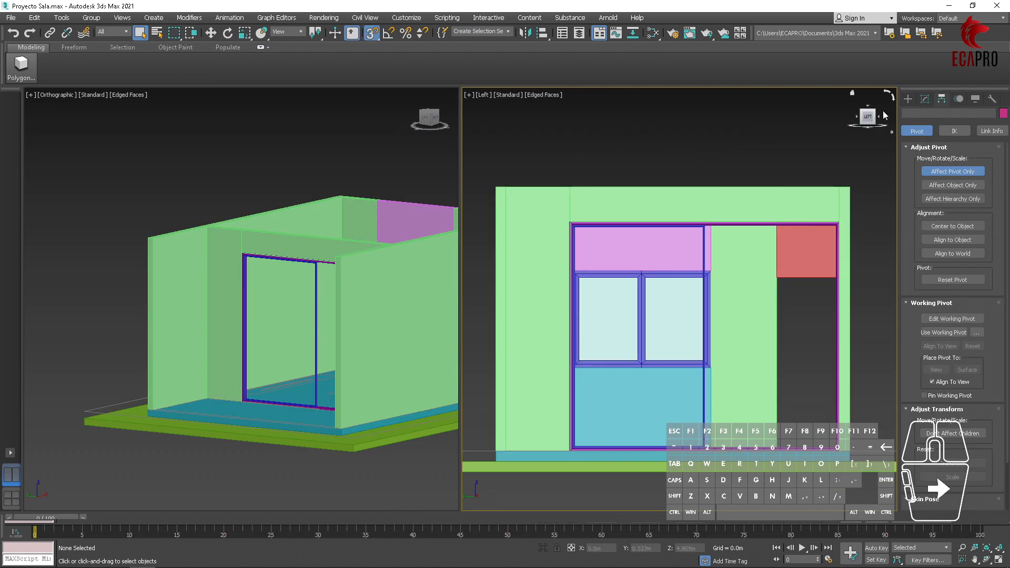
- Create a plane for the glass in the Left view, 3.16 m long and 1.85 m wide, snapped across the sash's inner corners
click(908, 98)
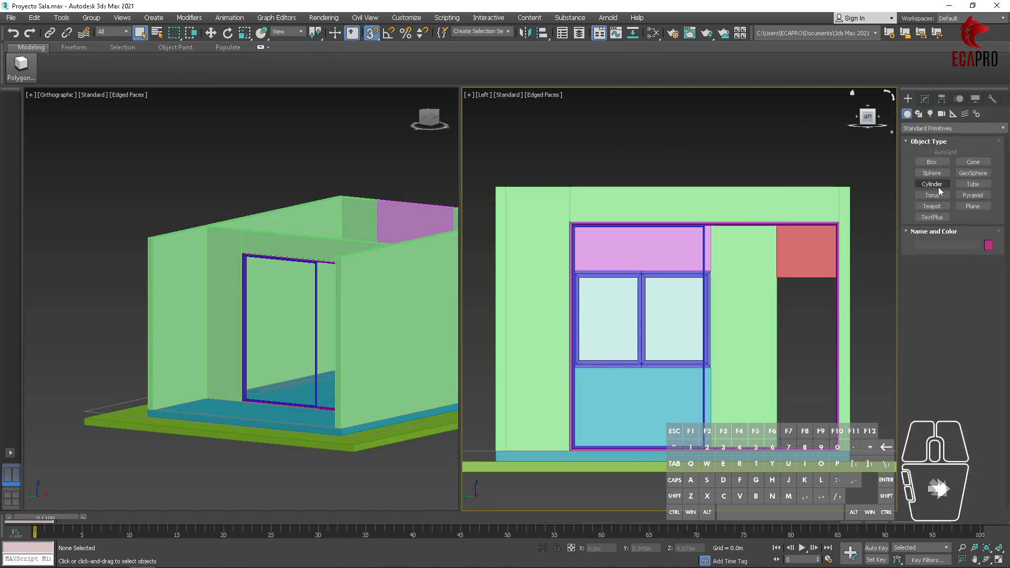
click(972, 206)
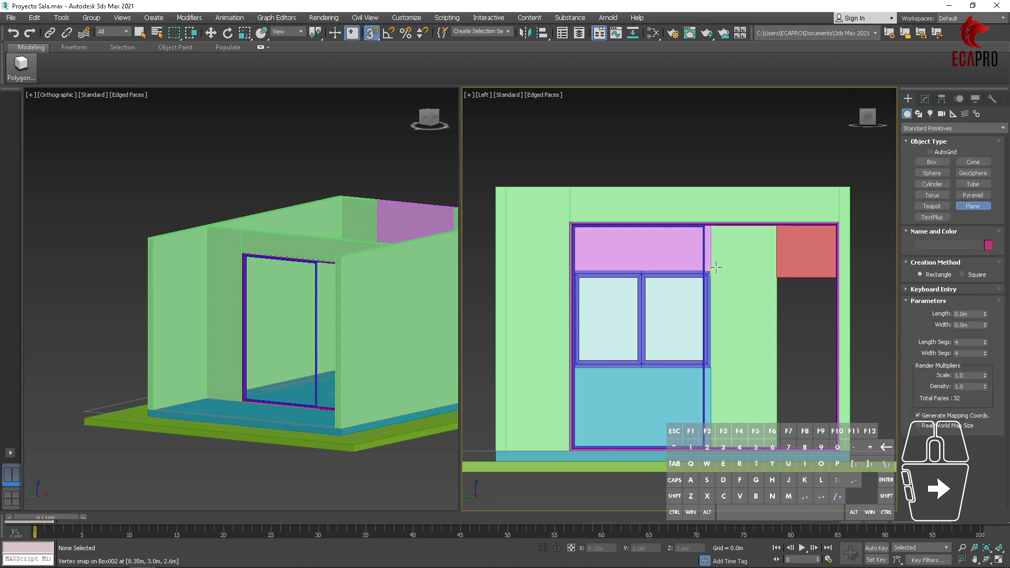
scroll(706, 281, up, 3)
scroll(693, 455, up, 3)
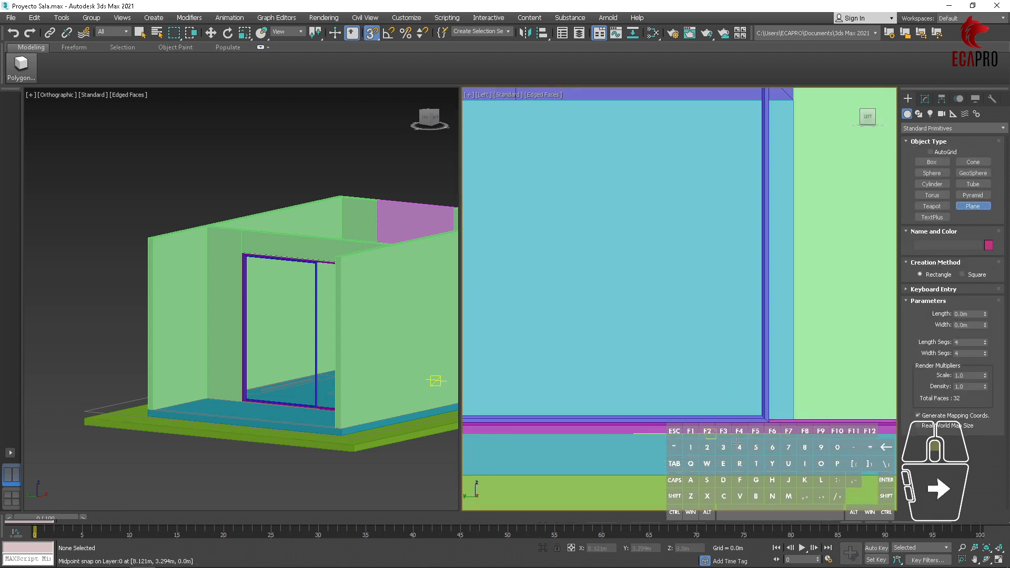
scroll(737, 442, up, 3)
mouse_move(787, 389)
mouse_down()
mouse_move(717, 337)
mouse_move(676, 226)
mouse_move(666, 240)
mouse_move(692, 237)
mouse_up()
scroll(737, 343, down, 5)
scroll(673, 231, up, 3)
scroll(666, 241, up, 4)
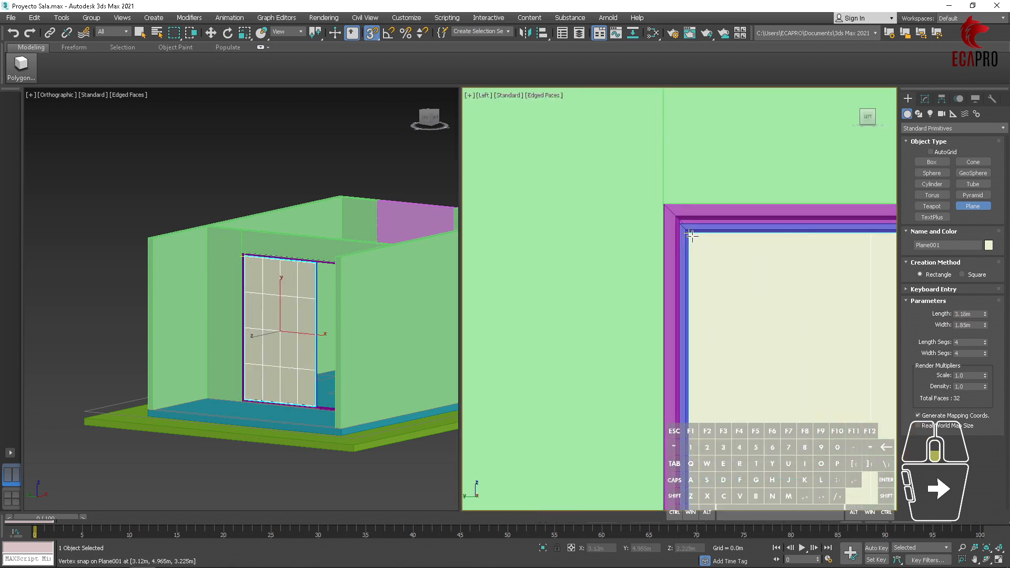
scroll(692, 237, down, 7)
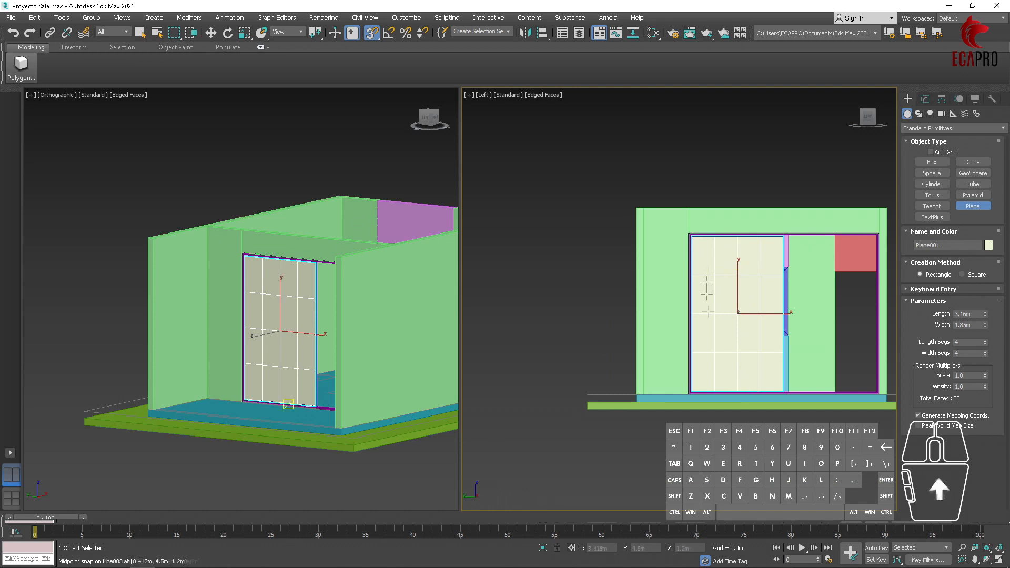
- Set the glass plane's length segments and width segments to 1
click(962, 342)
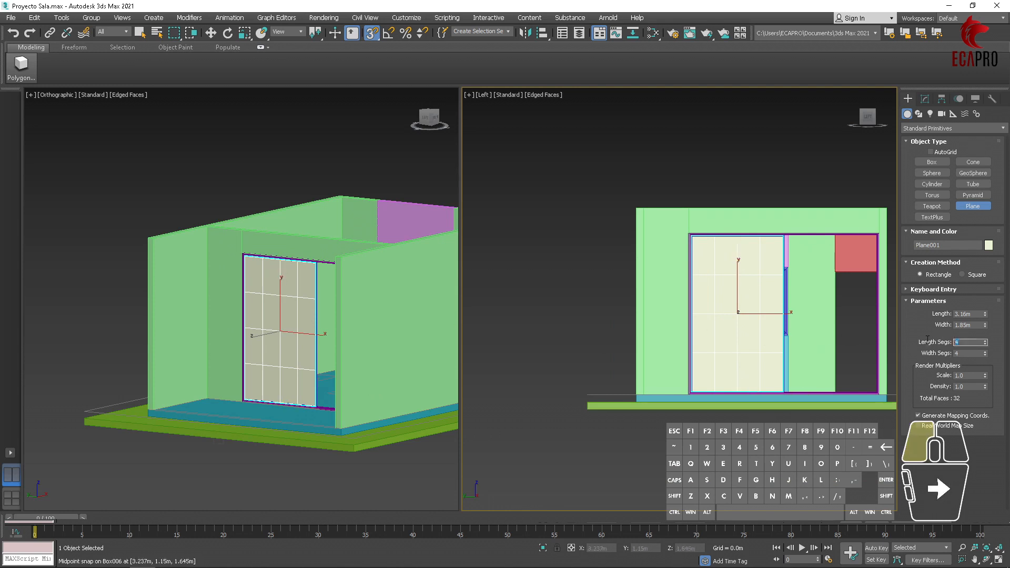
text(1)
key(Tab)
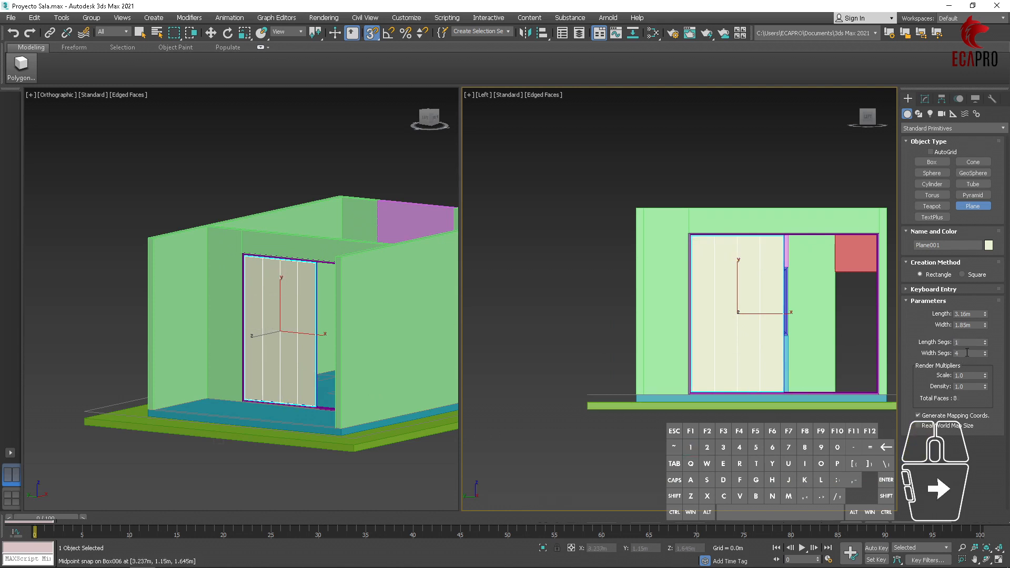
text(1)
click(962, 343)
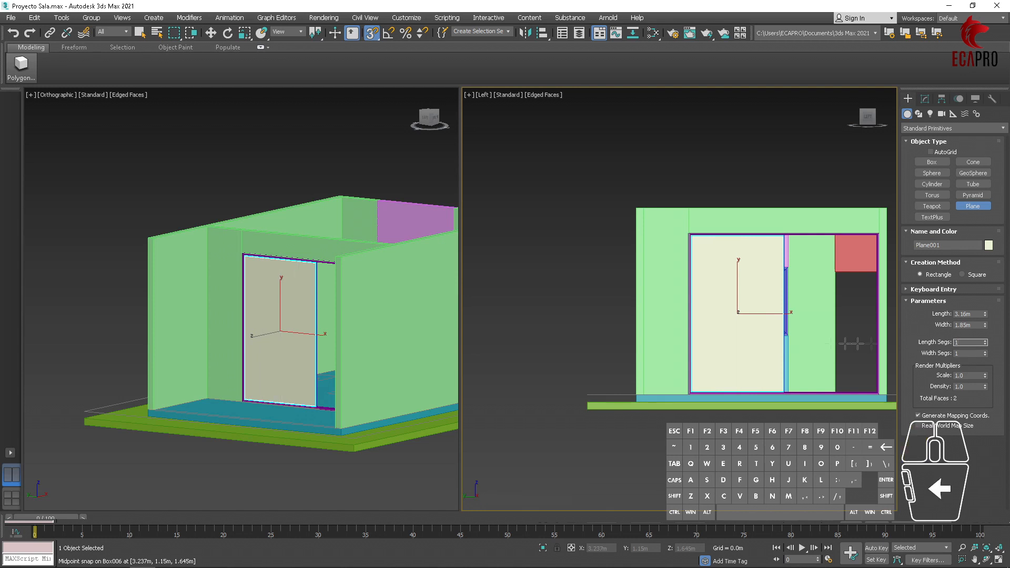
- Add a Shell modifier to the glass plane with both the inner and outer amounts set to 2 mm
scroll(857, 344, up, 3)
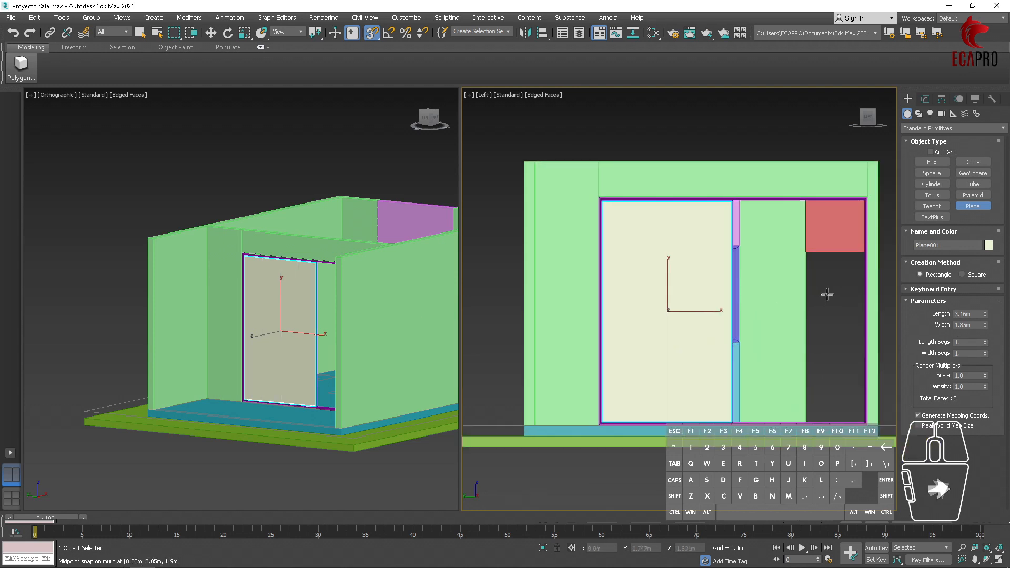
click(924, 99)
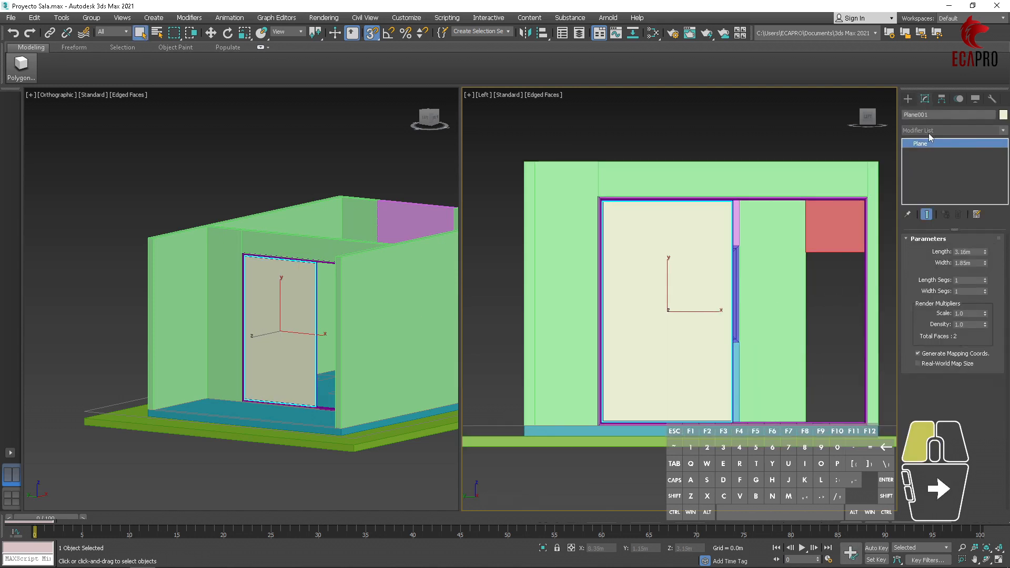
click(929, 131)
key(s)
click(926, 275)
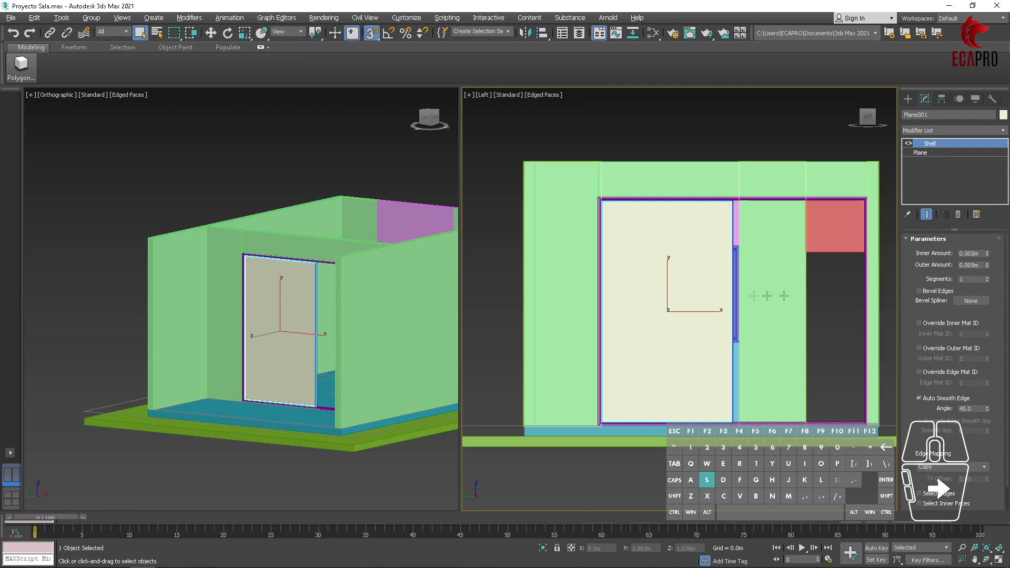
click(981, 264)
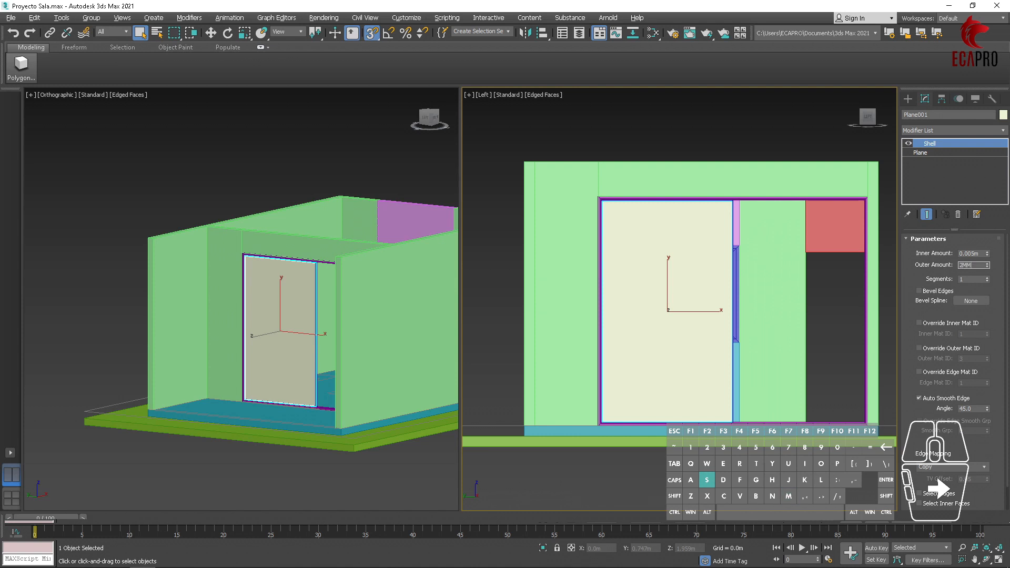
click(983, 255)
click(987, 256)
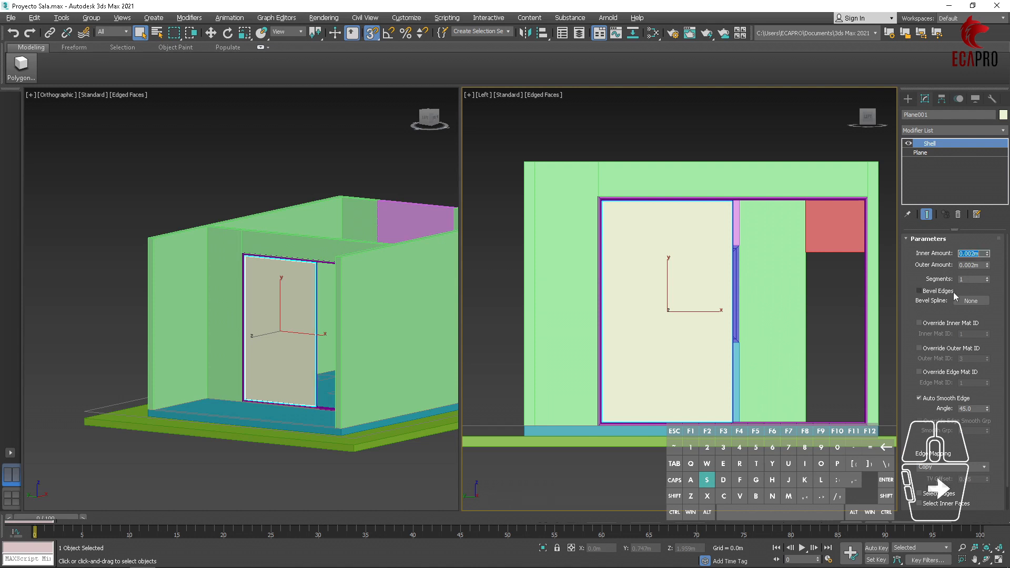
- Using a wireframe display, move the glass along X only, snapping it to the midpoint of the sash's depth, and restore shading
scroll(293, 385, up, 6)
shift+middle_drag(403, 405, 380, 358)
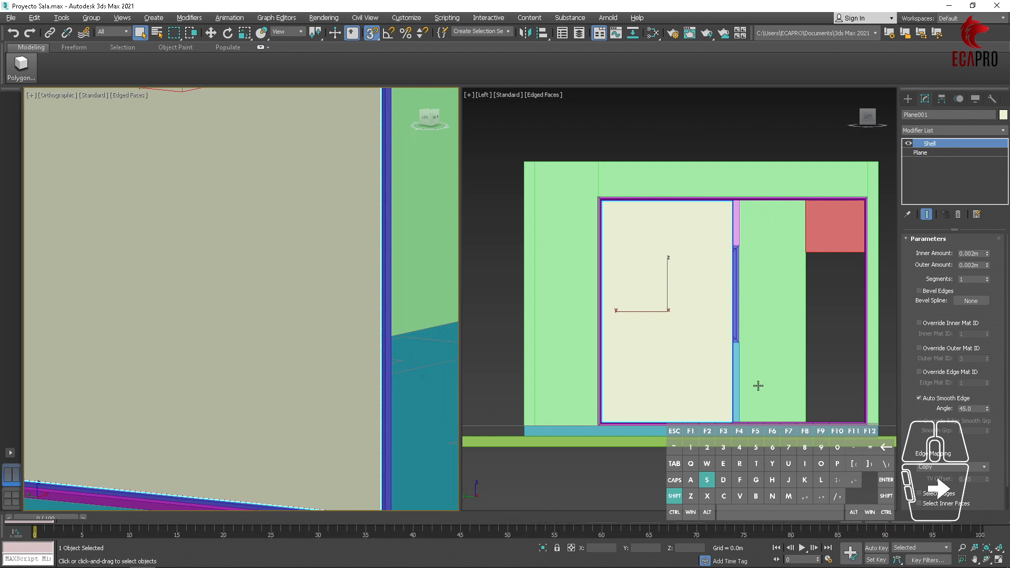
scroll(379, 387, up, 2)
scroll(379, 386, down, 4)
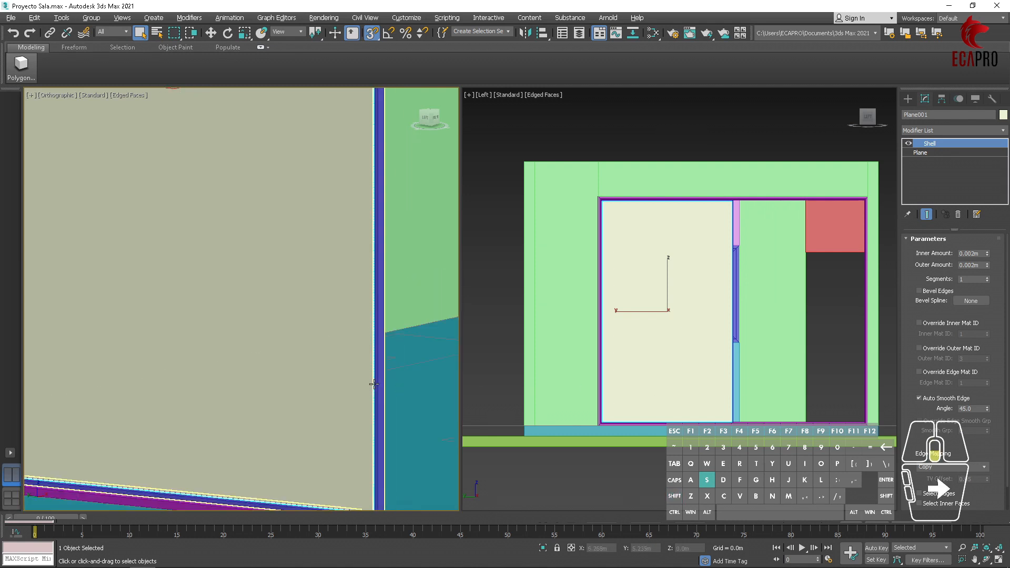
scroll(354, 422, up, 4)
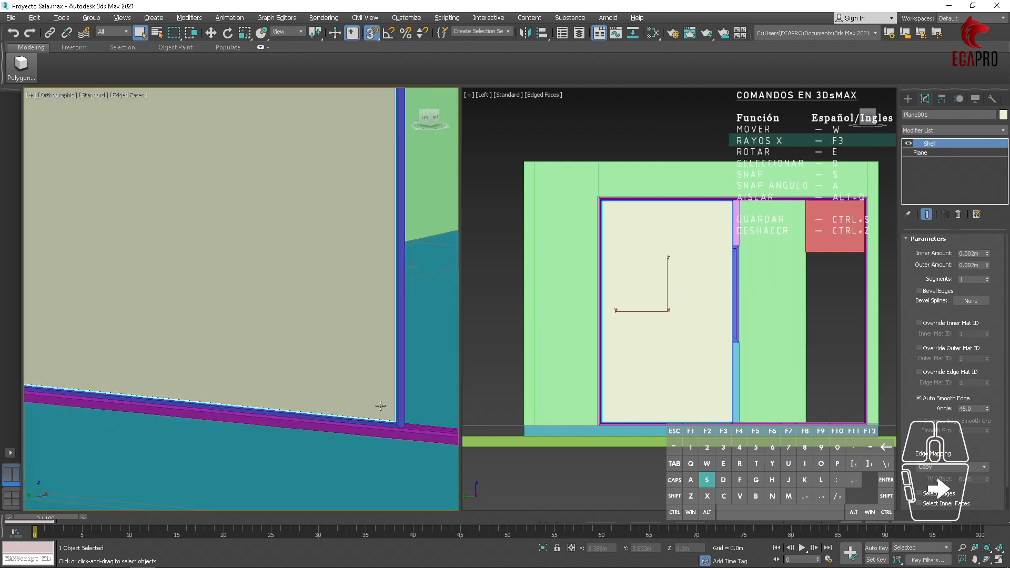
key(F3)
middle_drag(356, 444, 105, 375)
scroll(124, 413, up, 4)
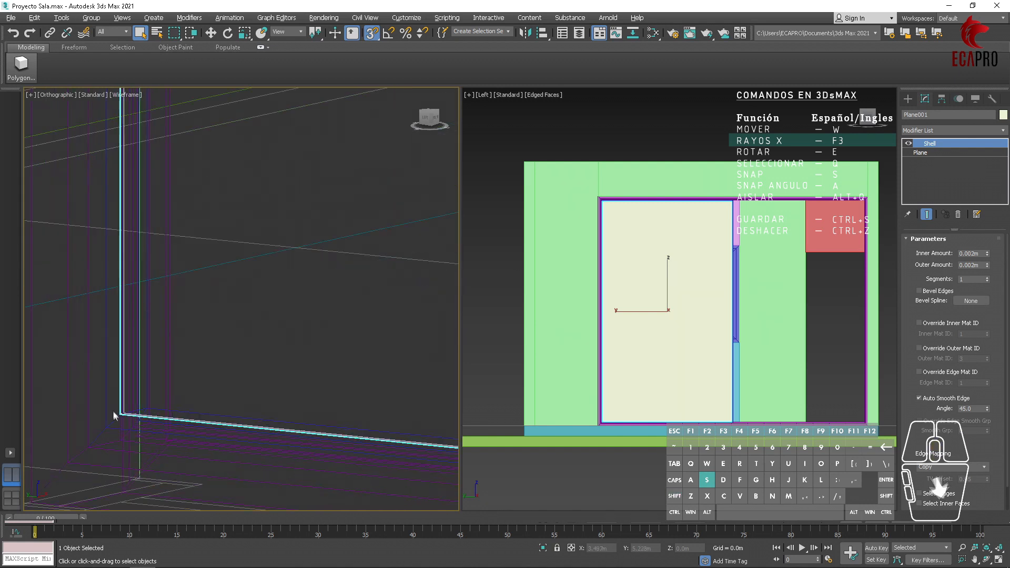
scroll(128, 416, up, 3)
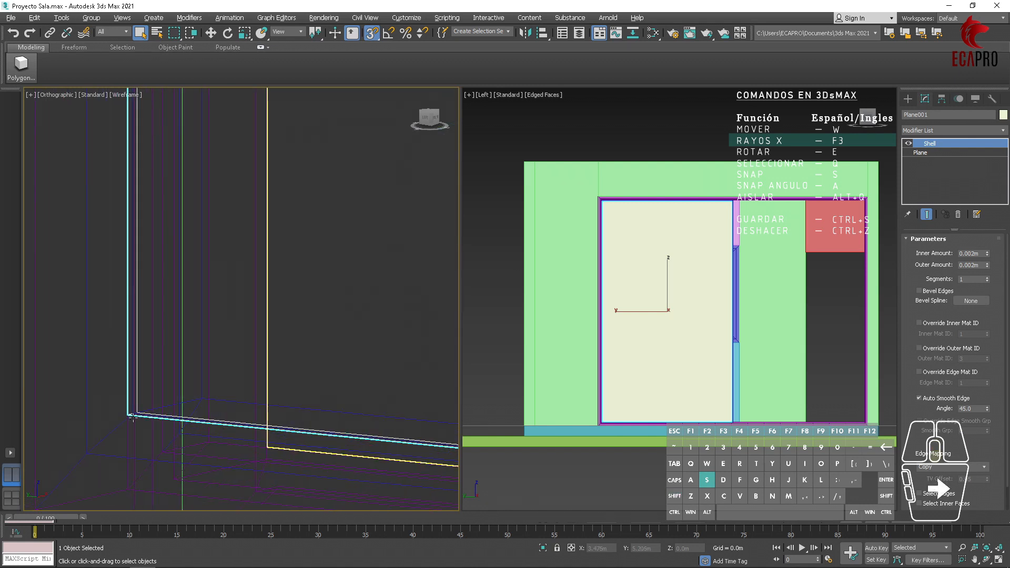
scroll(134, 418, down, 6)
shift+middle_drag(184, 419, 186, 419)
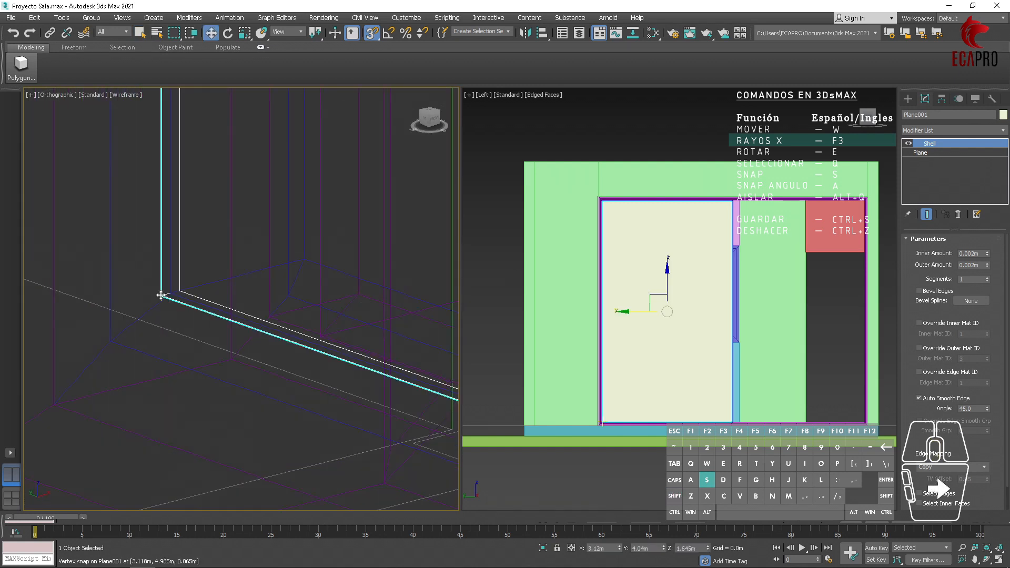
key(w)
scroll(160, 295, down, 3)
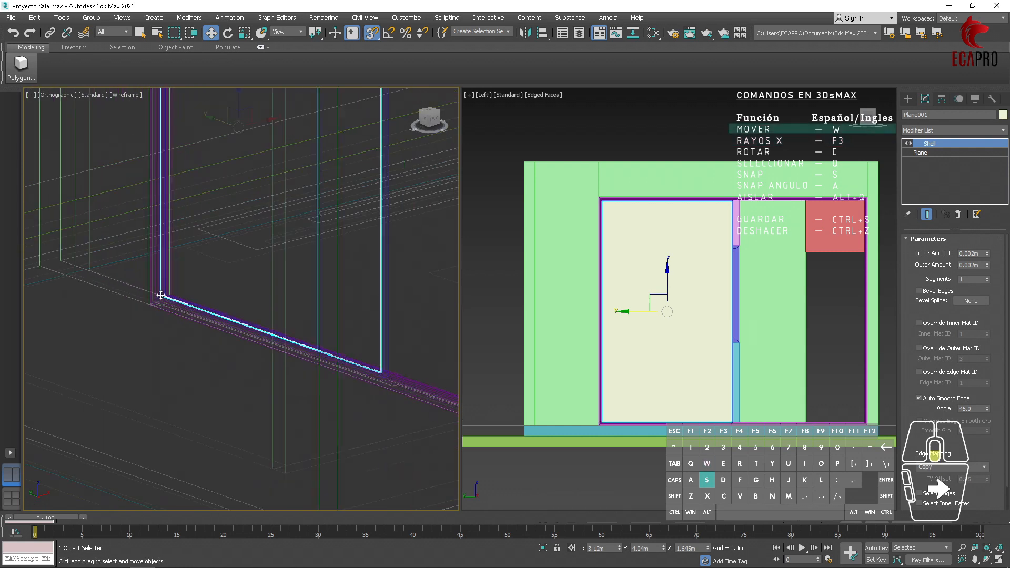
scroll(160, 295, down, 3)
scroll(181, 273, up, 6)
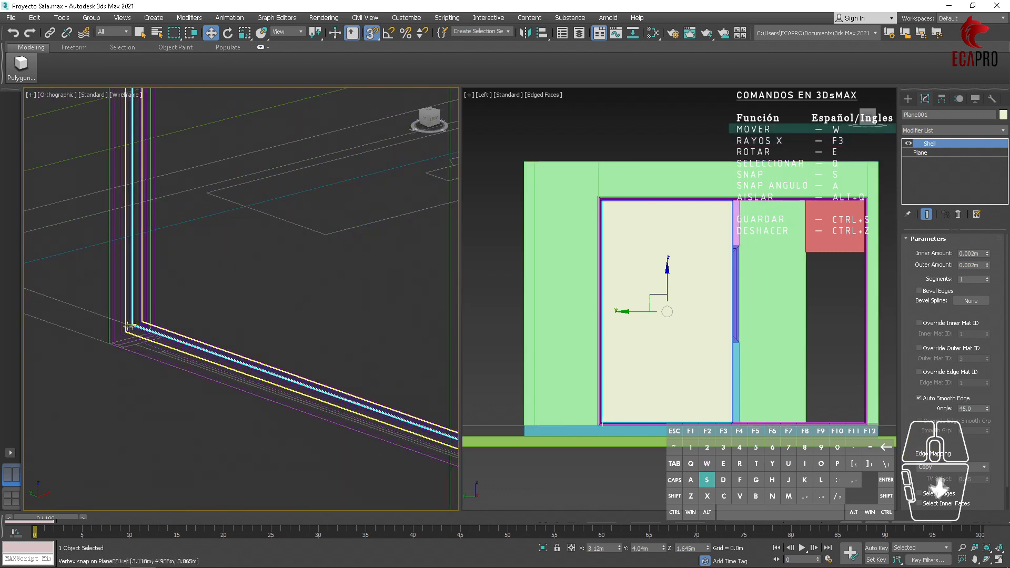
scroll(129, 326, up, 4)
drag(192, 289, 240, 278)
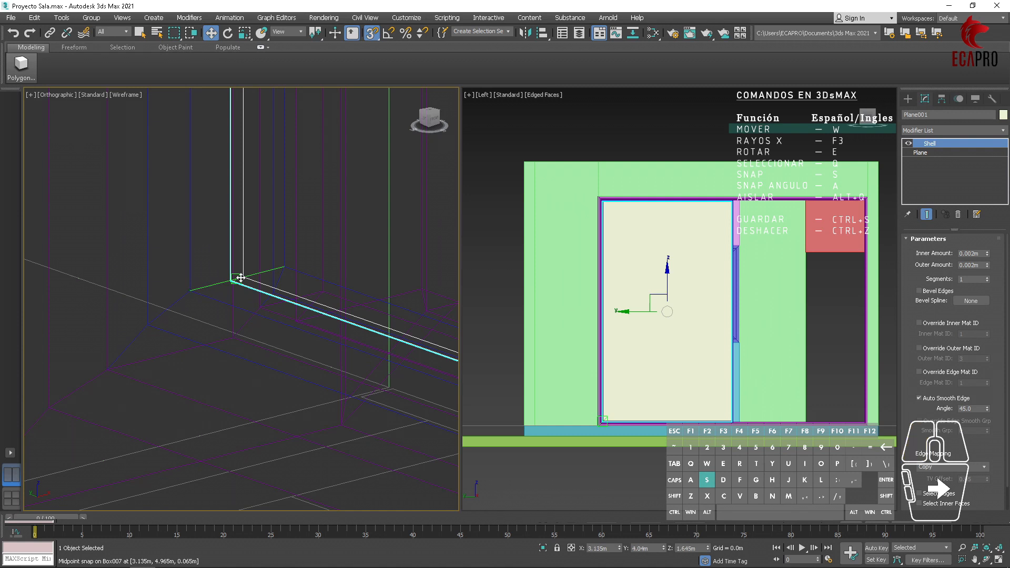
key(F3)
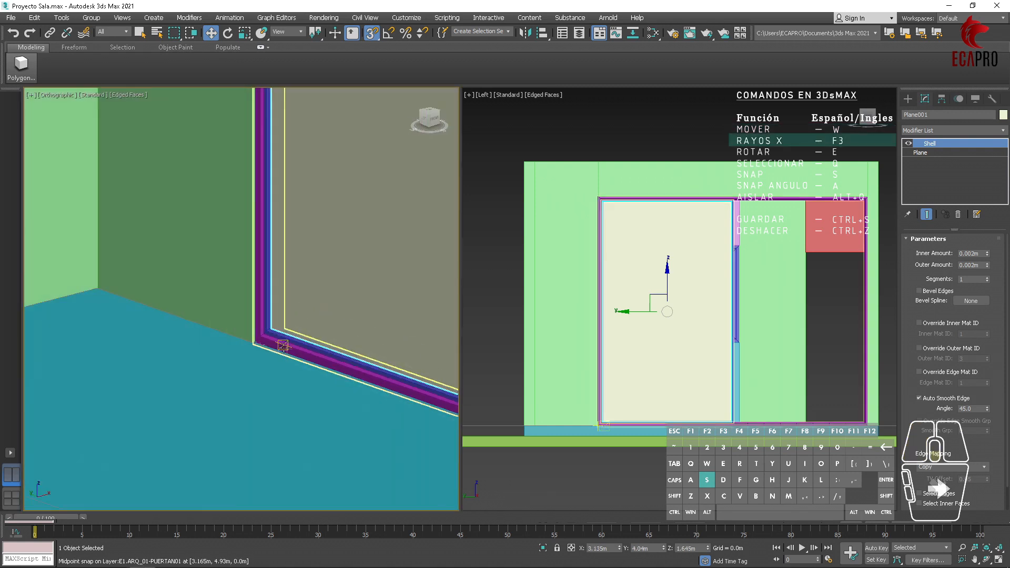
scroll(291, 375, down, 5)
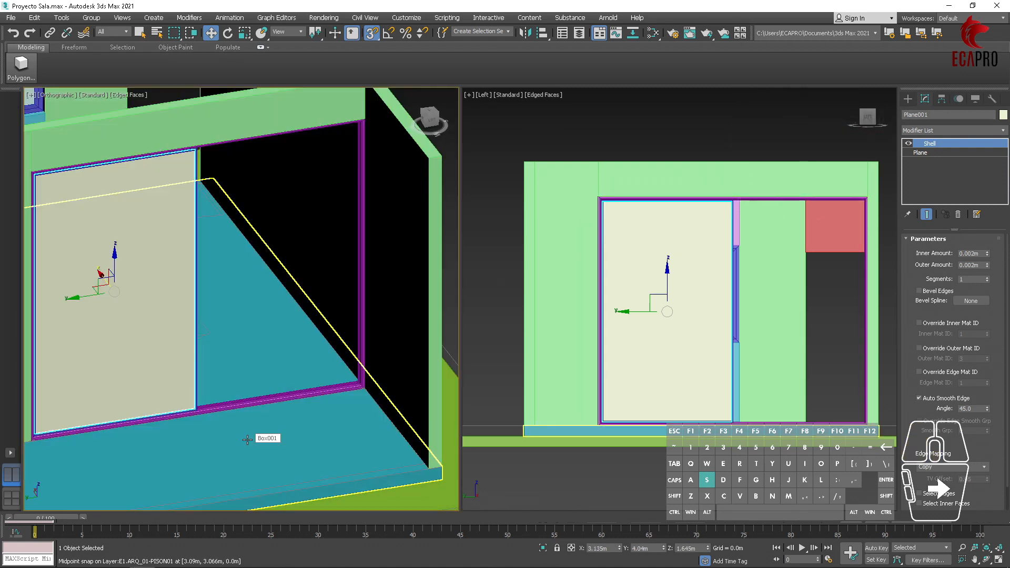
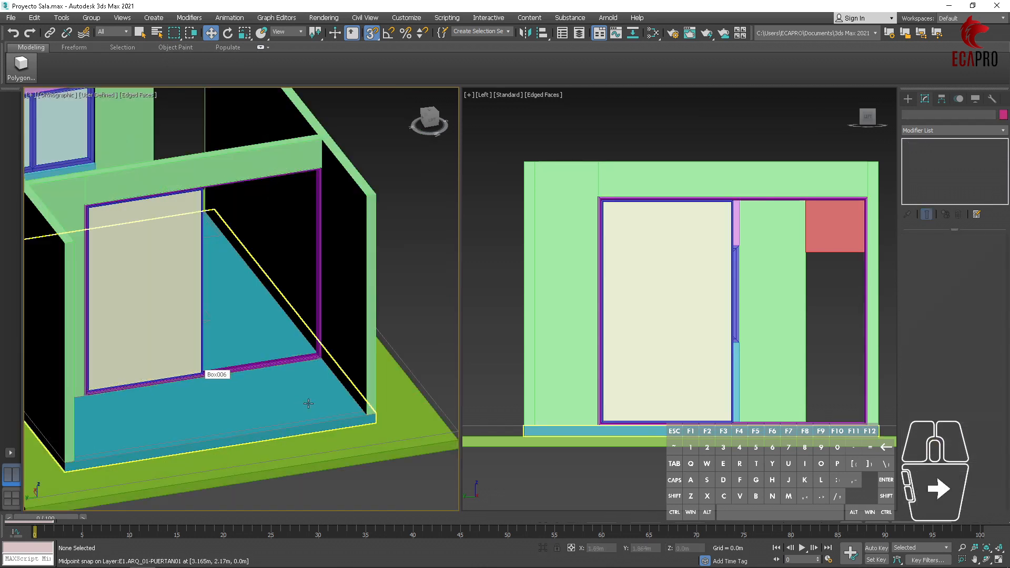
alt+middle_drag(335, 393, 334, 427)
scroll(335, 427, up, 4)
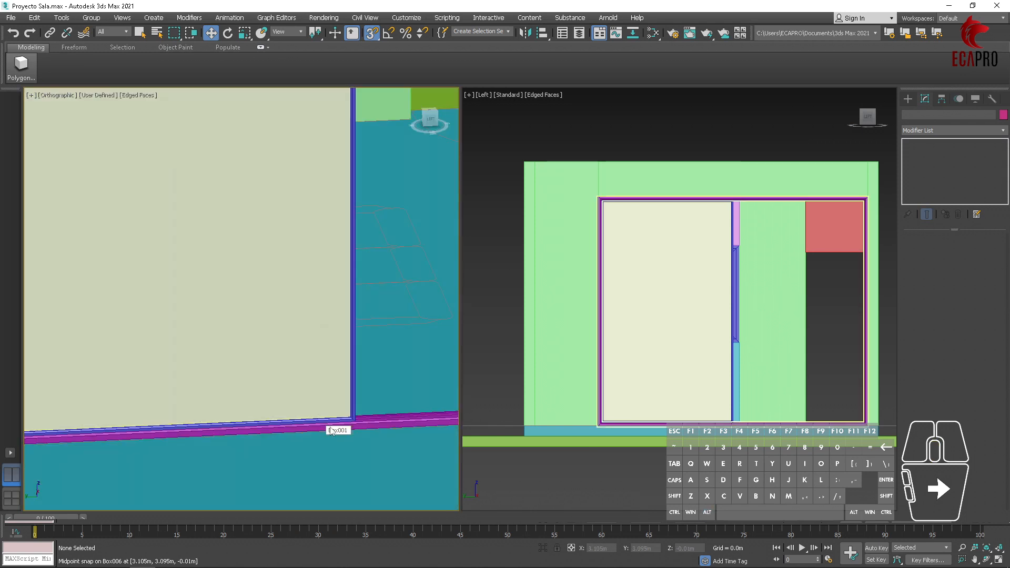
scroll(329, 427, down, 2)
scroll(330, 426, down, 10)
right_click(82, 266)
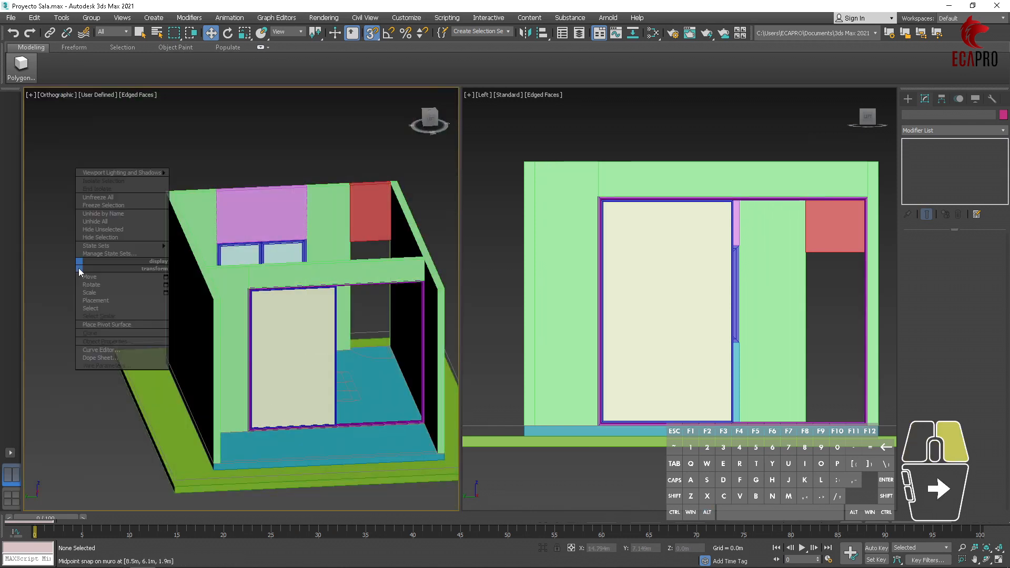
mouse_move(126, 174)
click(152, 121)
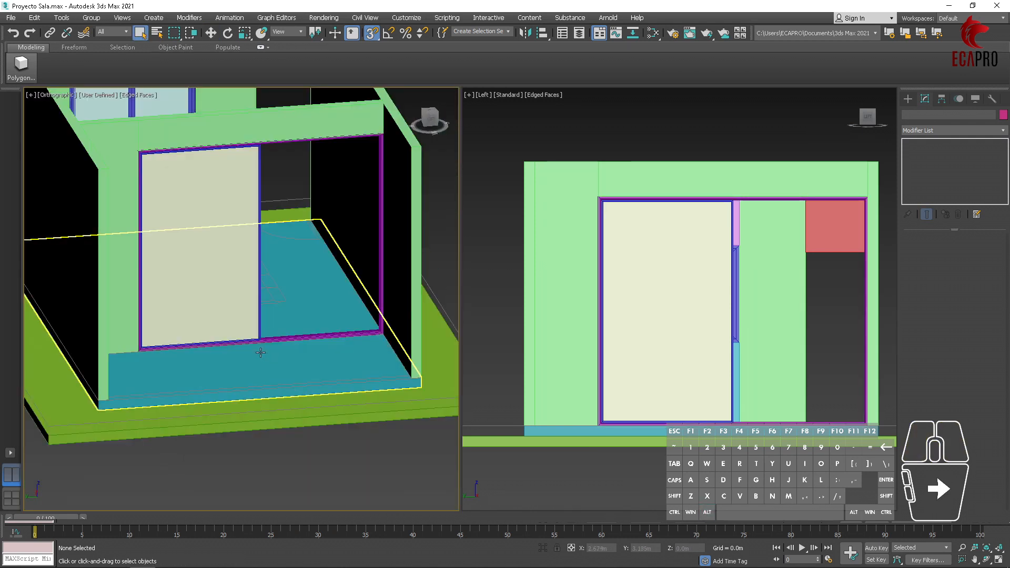
- Isolate the large track frame together with its sash and glass panel, and clear the selection
scroll(261, 352, up, 4)
click(247, 337)
scroll(248, 316, up, 3)
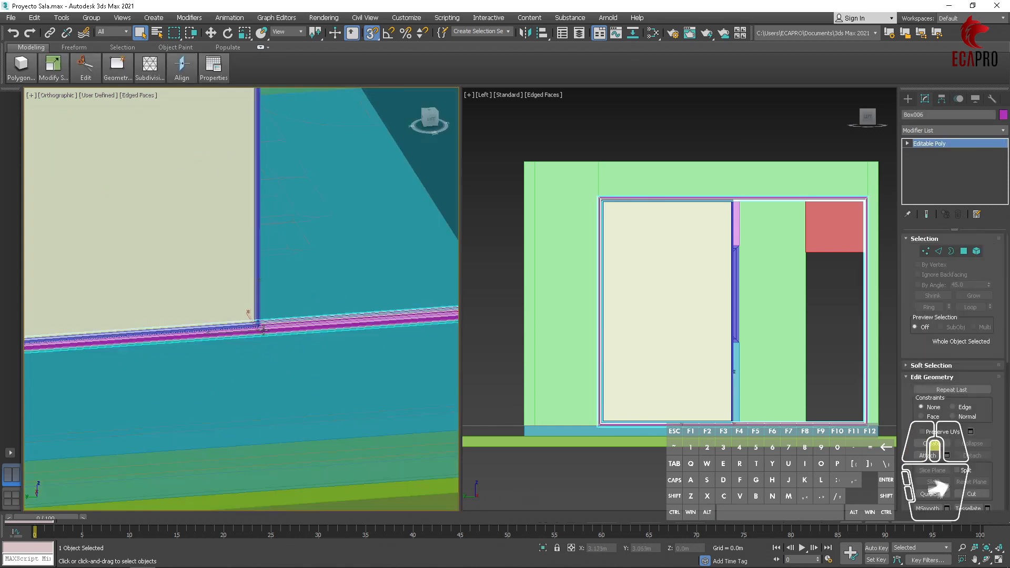
ctrl+click(251, 302)
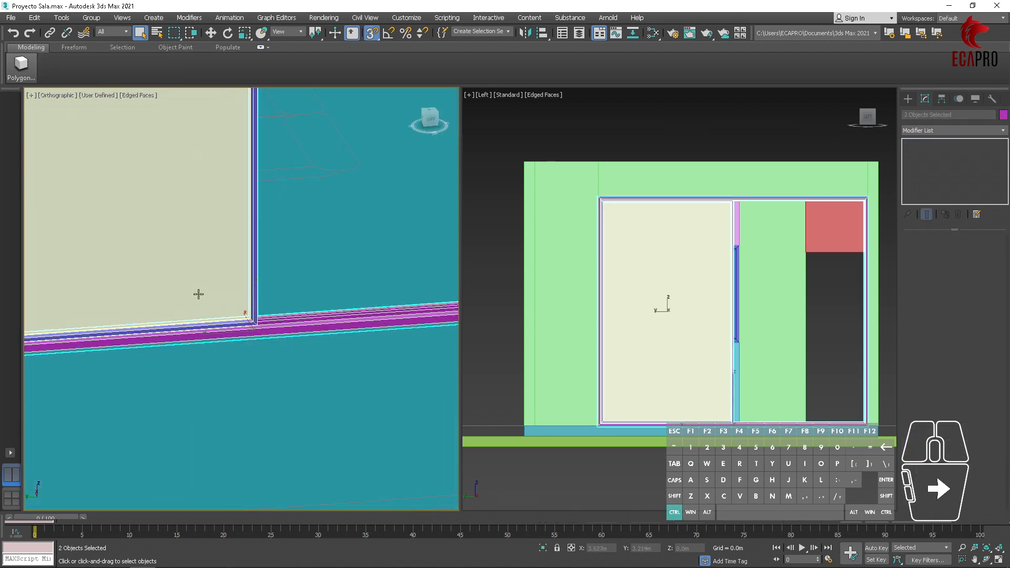
click(544, 550)
click(446, 320)
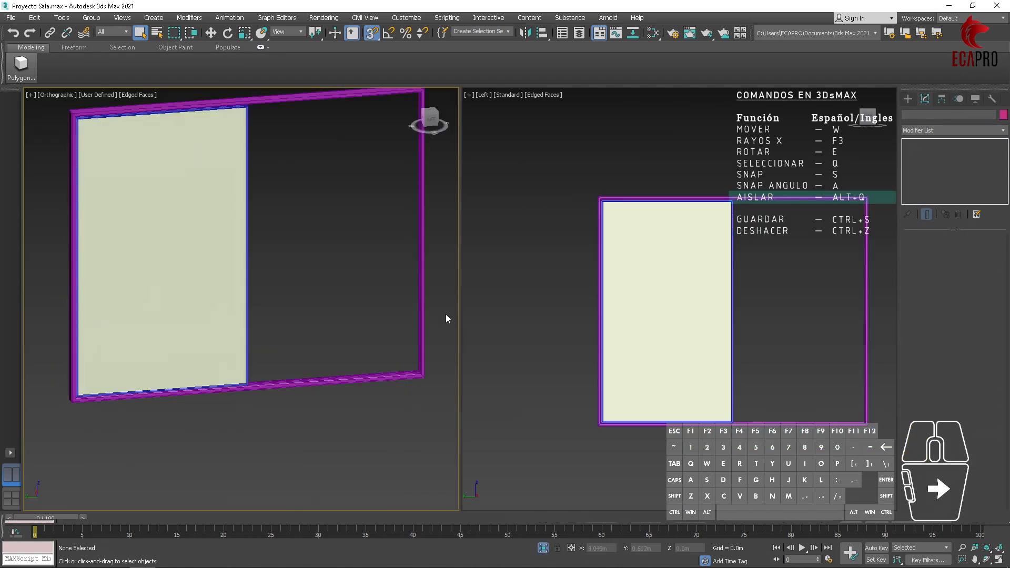
- Attach the sash and the glass panel to the track frame's editable poly, and deselect the combined window
scroll(422, 330, up, 4)
click(422, 330)
scroll(422, 331, down, 4)
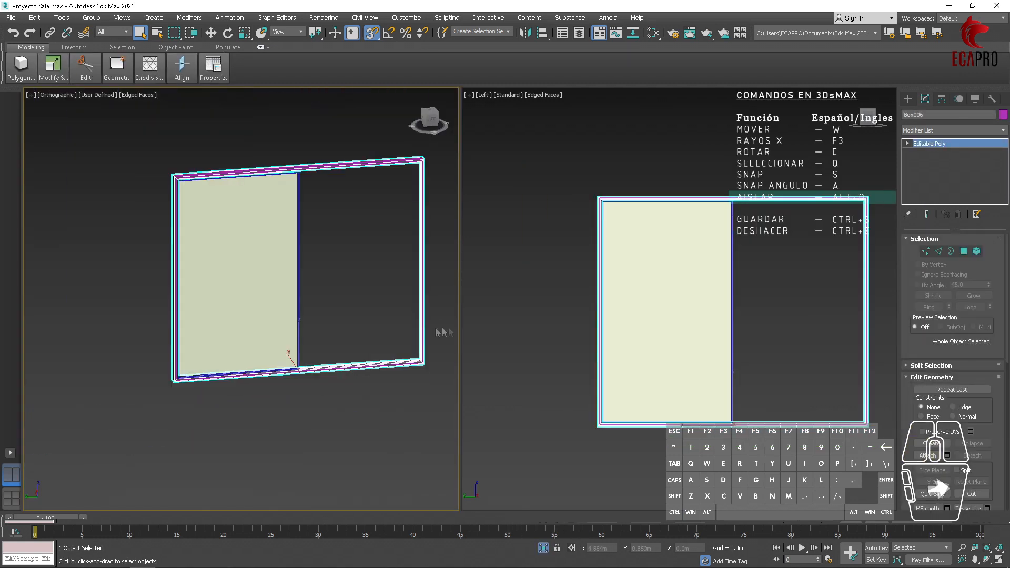
scroll(964, 402, down, 3)
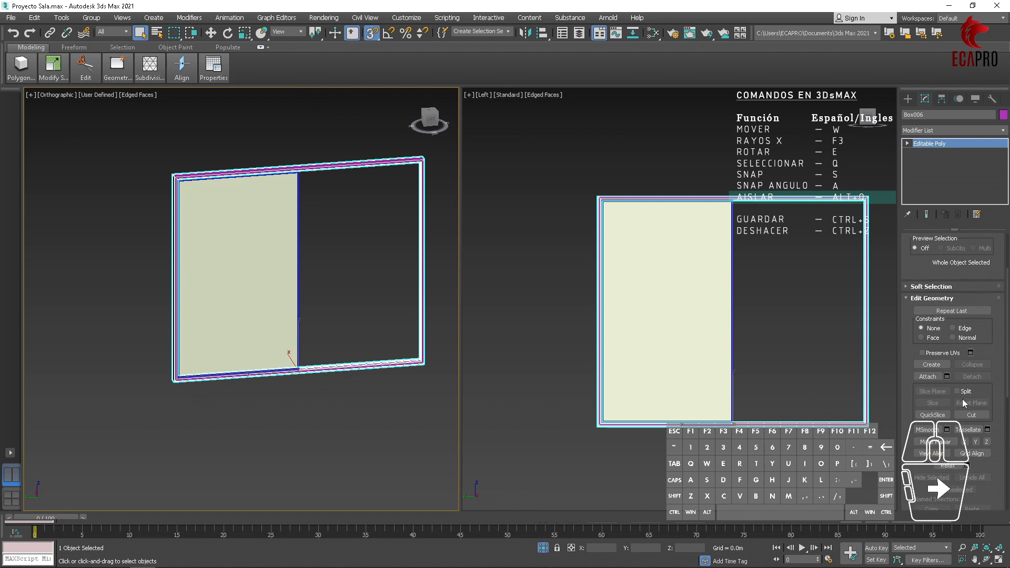
click(927, 376)
scroll(325, 325, up, 4)
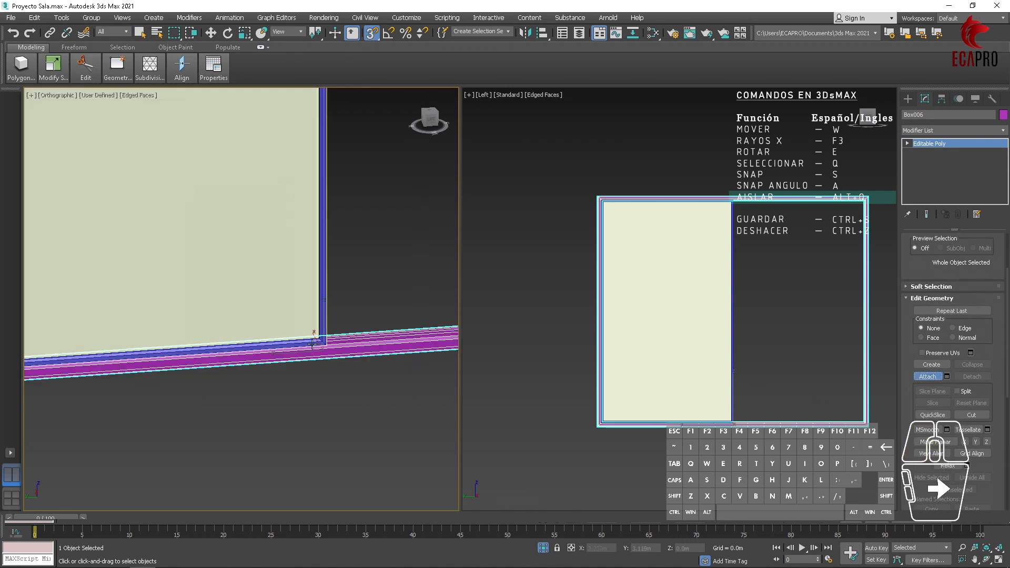
click(324, 318)
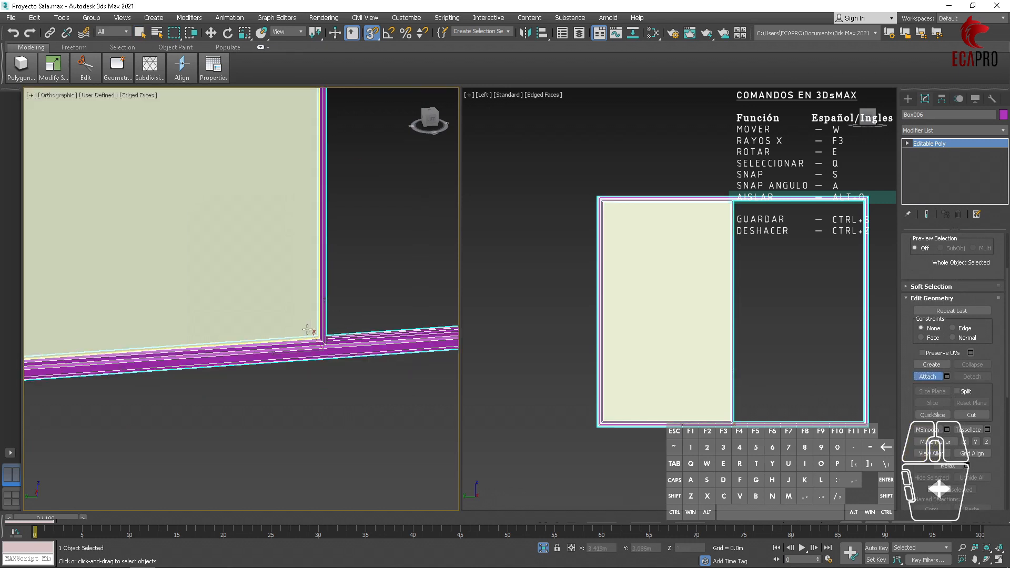
click(286, 324)
scroll(286, 324, down, 5)
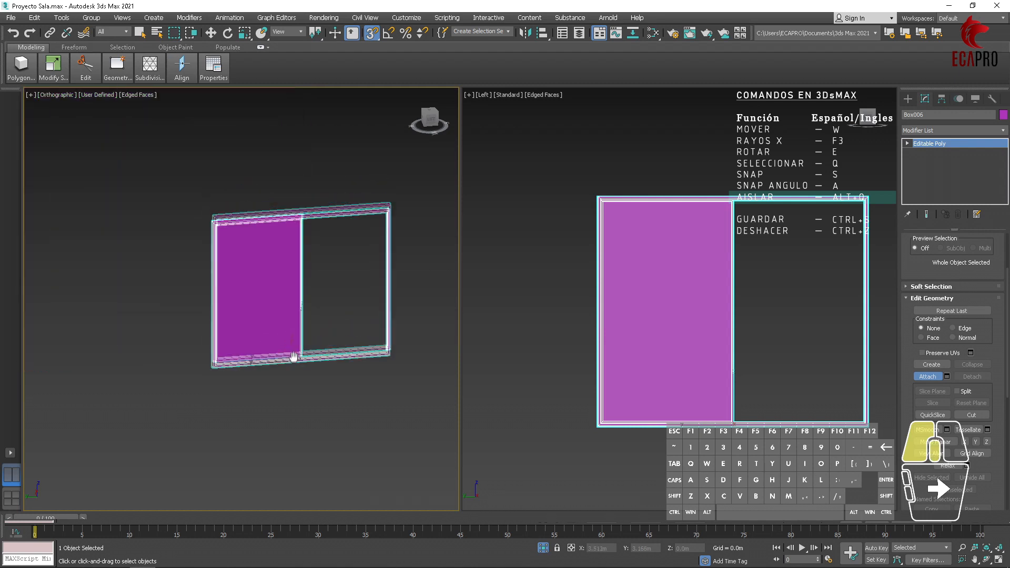
click(920, 379)
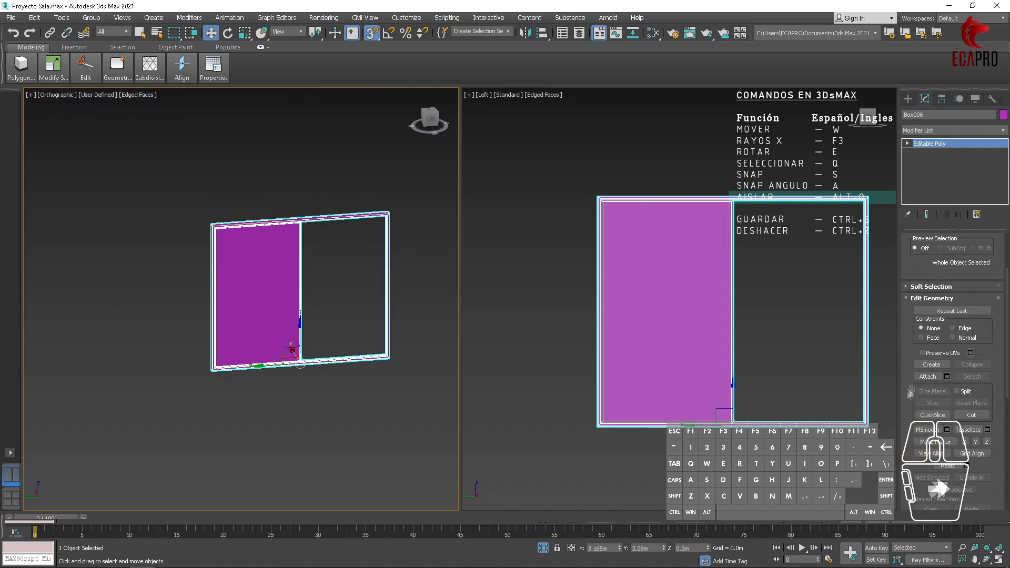
right_click(421, 363)
click(349, 424)
click(350, 424)
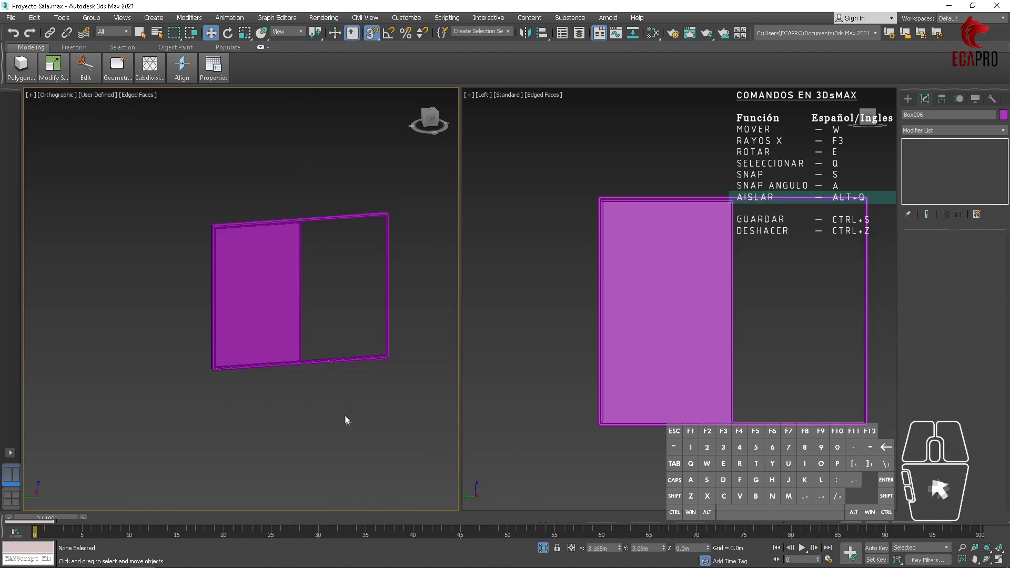
- Try moving the combined window as a single object, undo the move, and deselect it
middle_drag(291, 358, 309, 379)
click(310, 379)
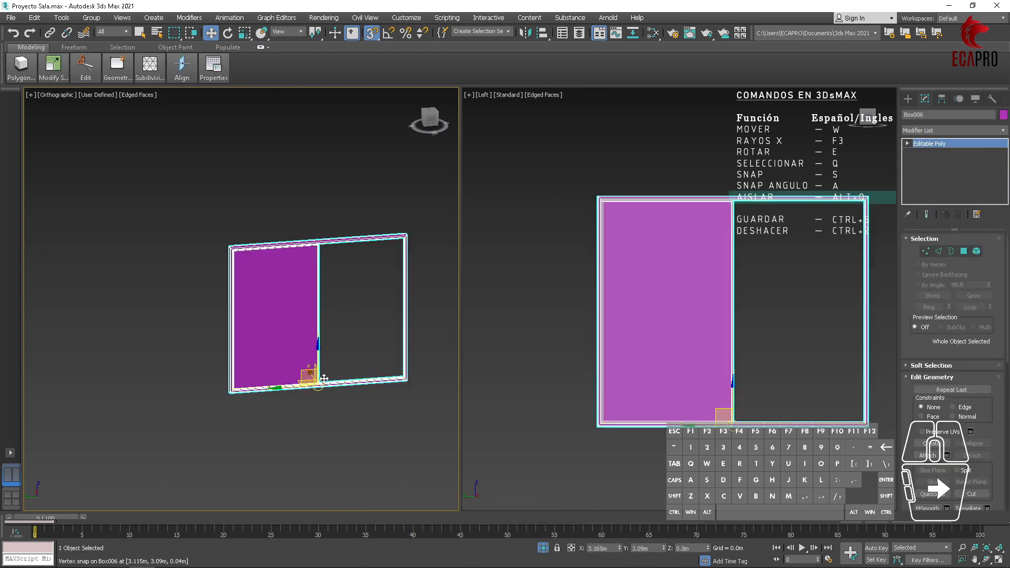
drag(313, 373, 361, 404)
key(ctrl+z)
click(364, 415)
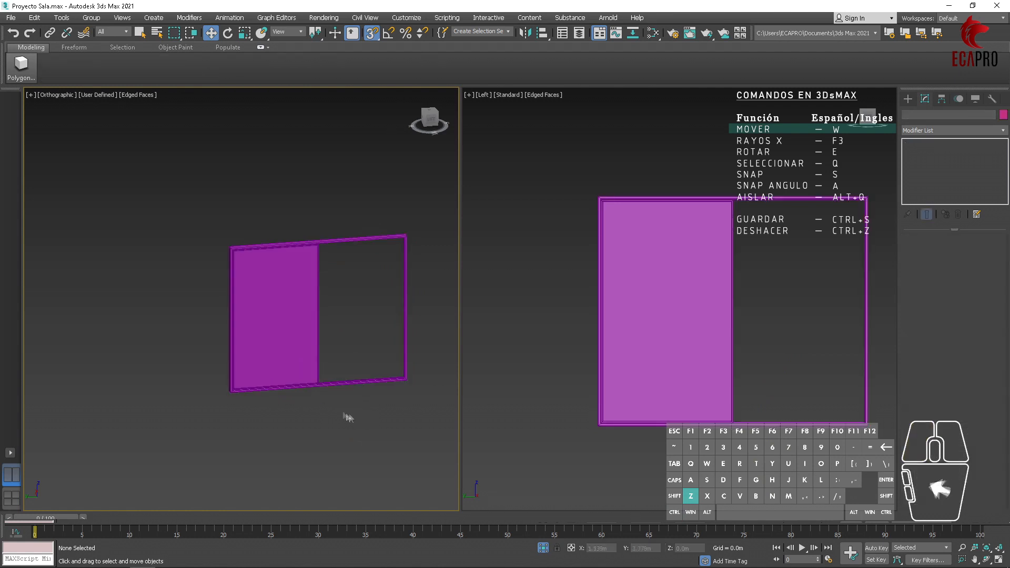
- Select the sash and glass as elements of the combined window and clone them to element toward the empty half of the frame
click(175, 343)
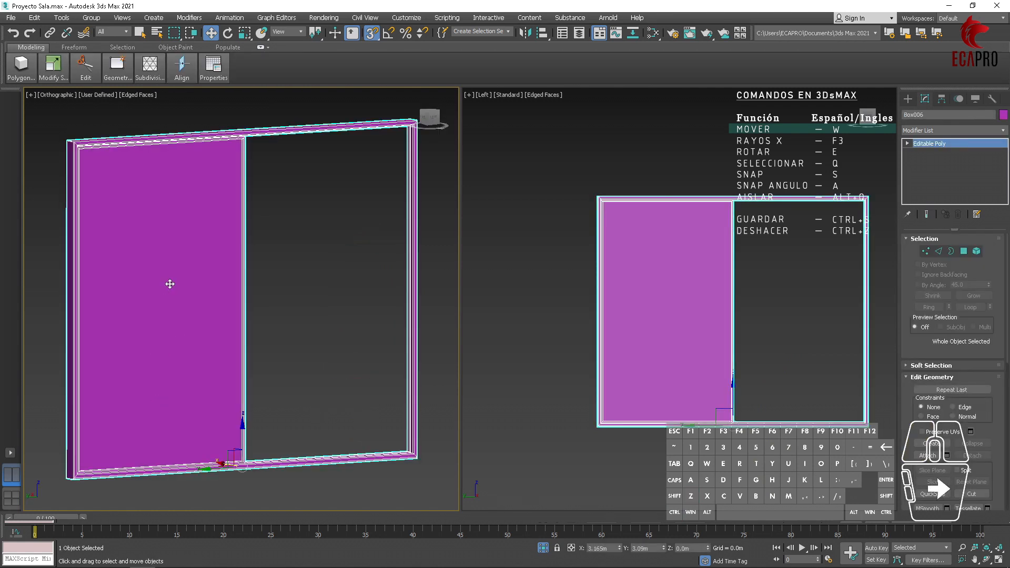
click(266, 293)
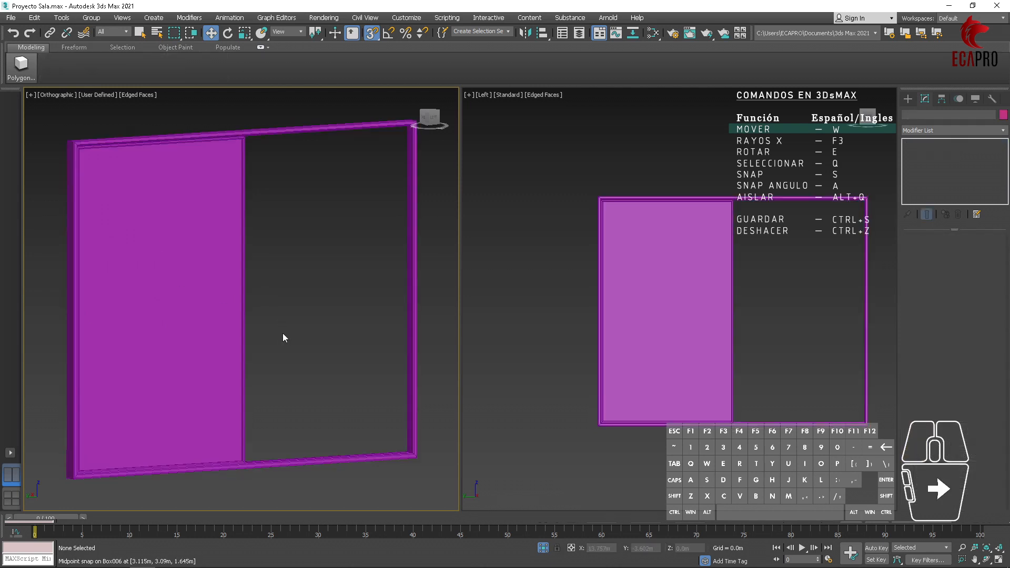
click(214, 266)
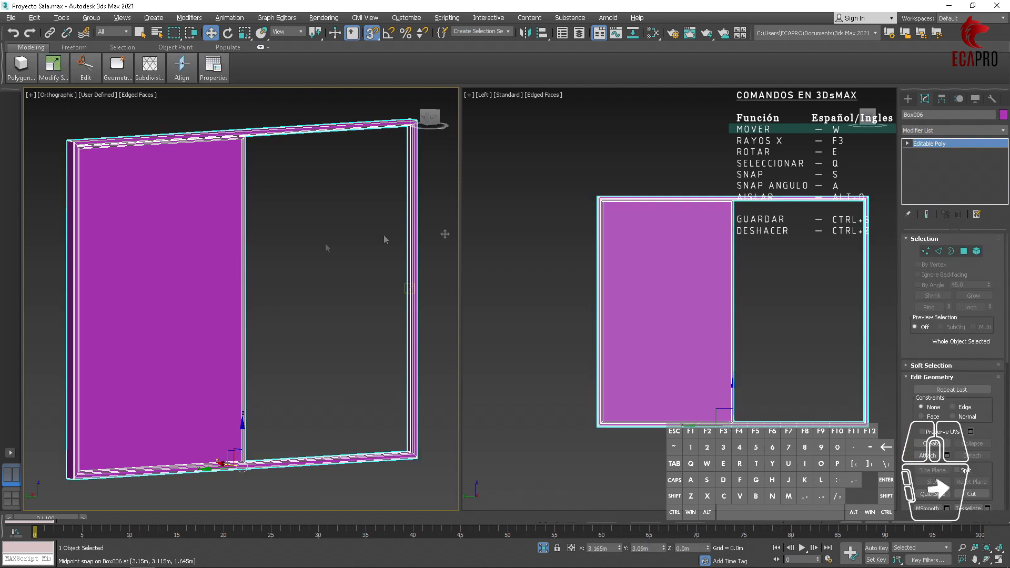
click(977, 252)
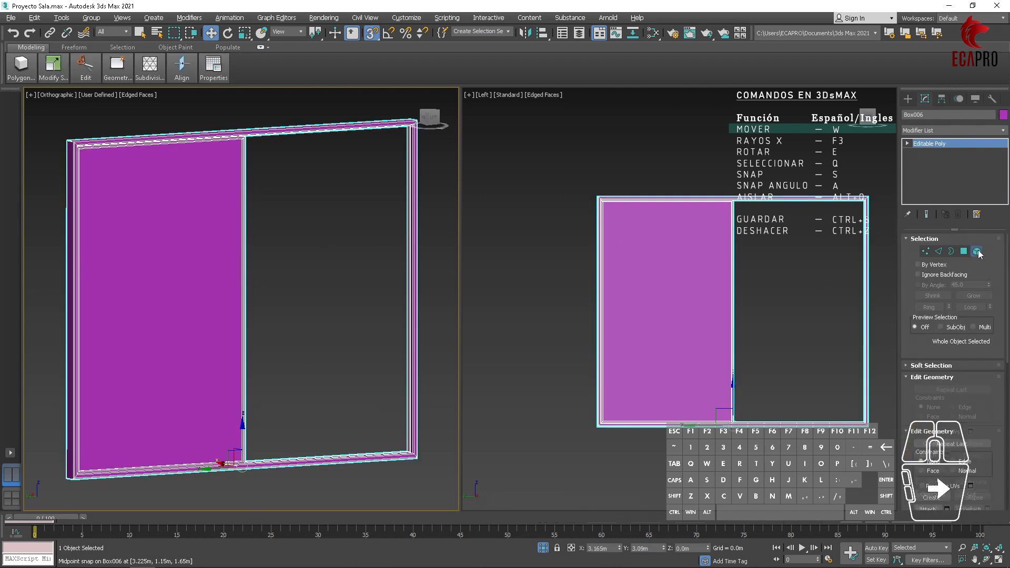
drag(285, 377, 236, 344)
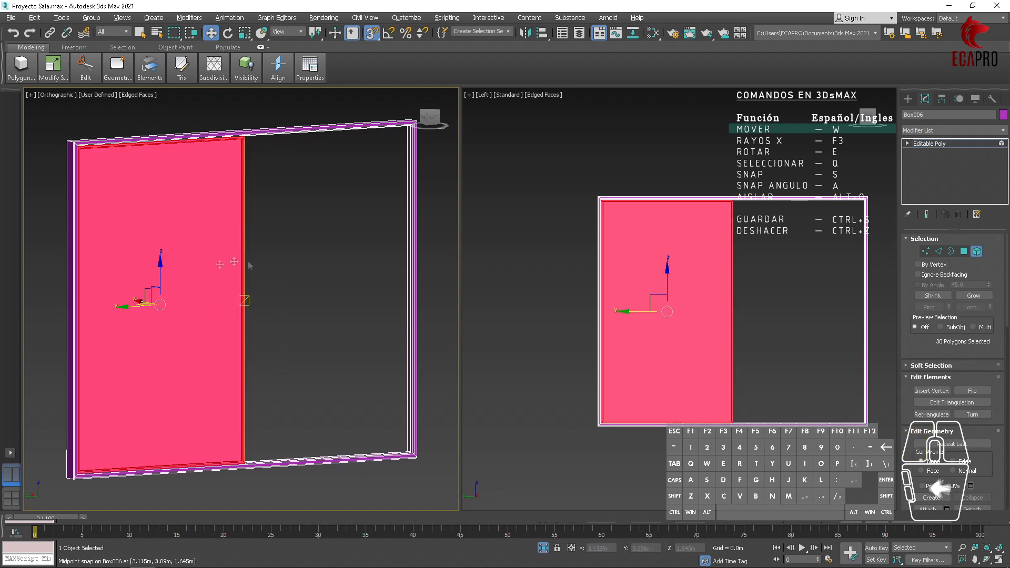
scroll(216, 334, up, 4)
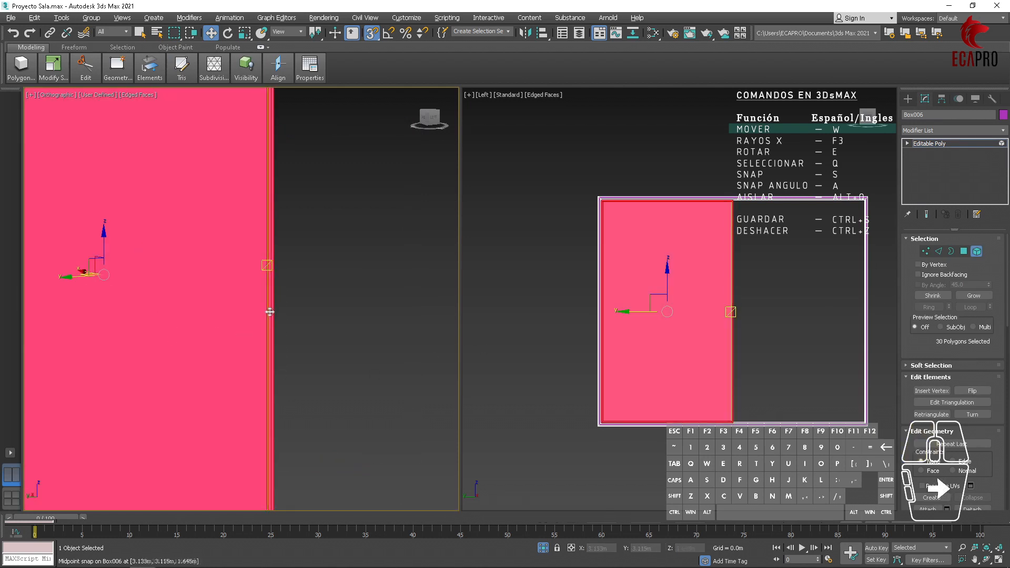
alt+middle_drag(311, 340, 262, 381)
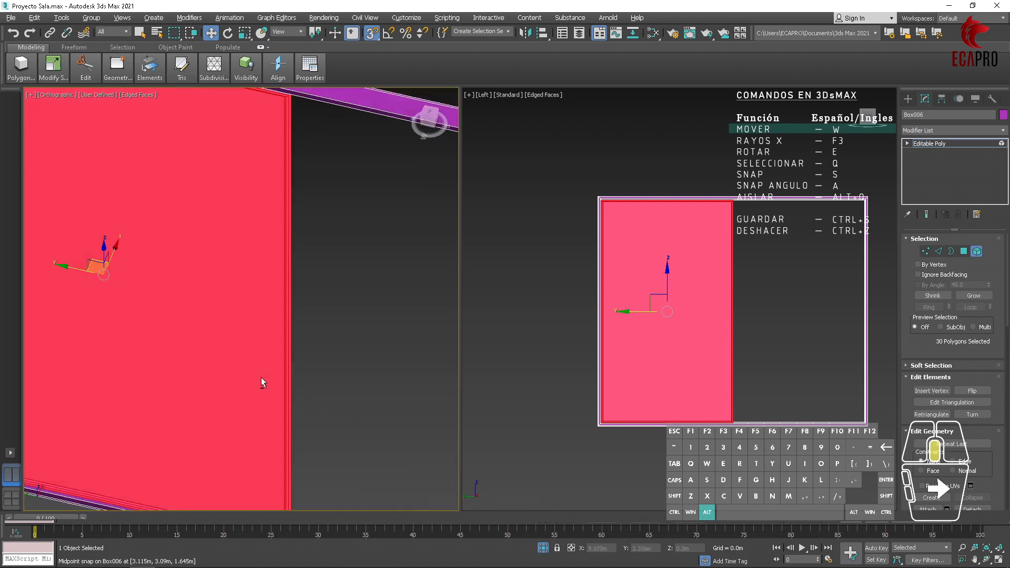
scroll(263, 380, down, 4)
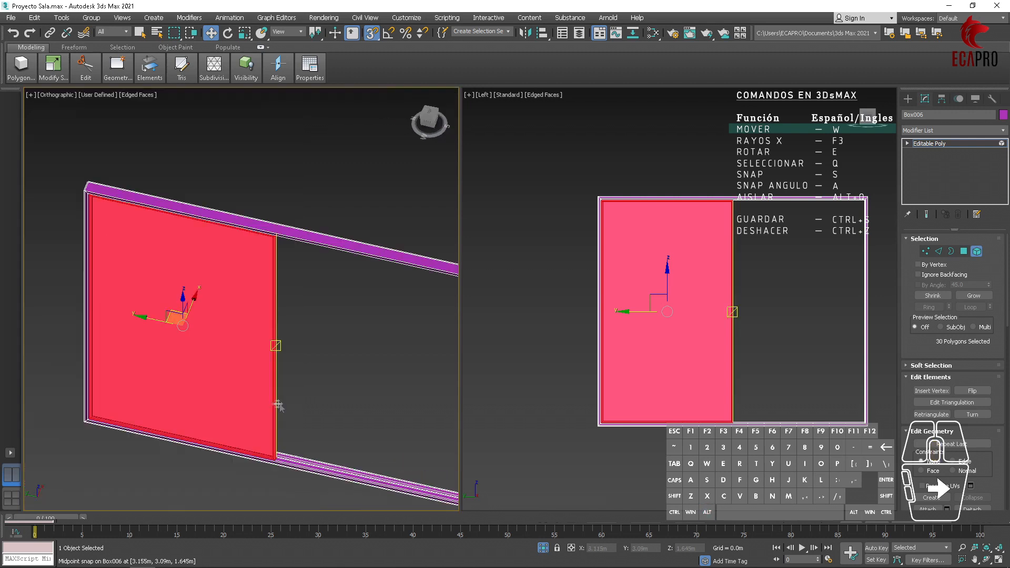
click(139, 317)
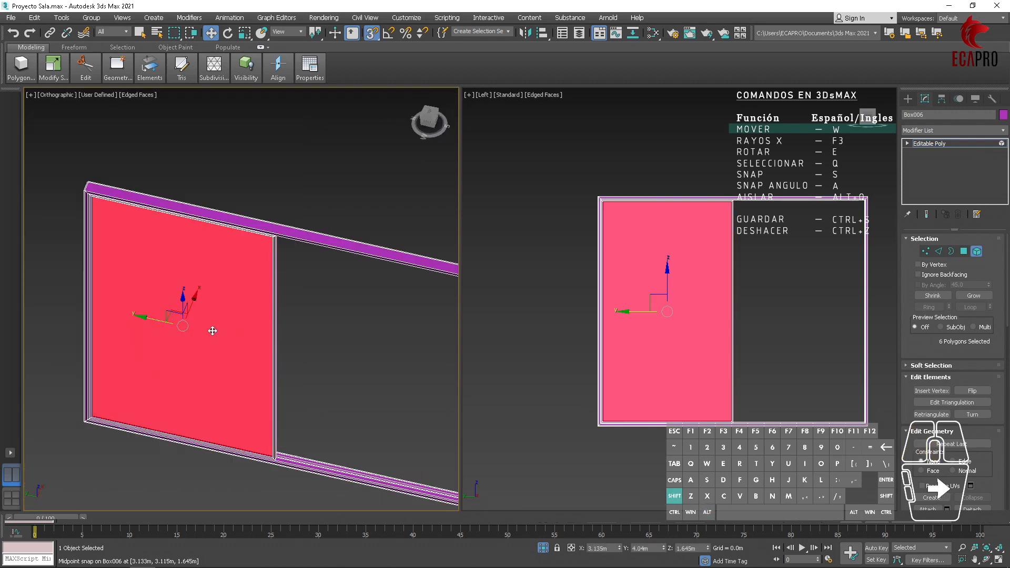
mouse_move(225, 342)
shift+mouse_down()
mouse_move(376, 363)
mouse_move(349, 362)
shift+mouse_up()
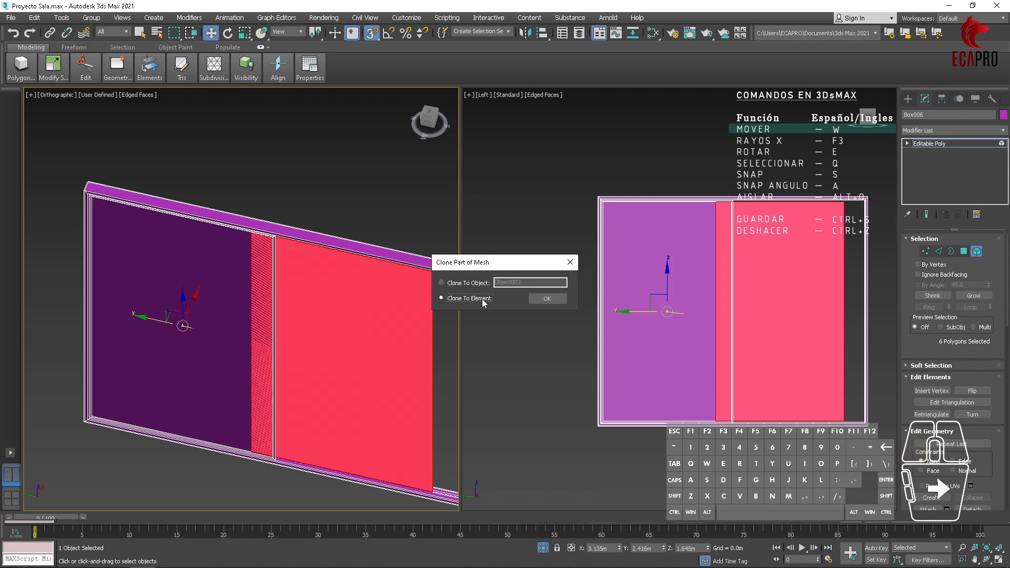
click(542, 299)
click(549, 302)
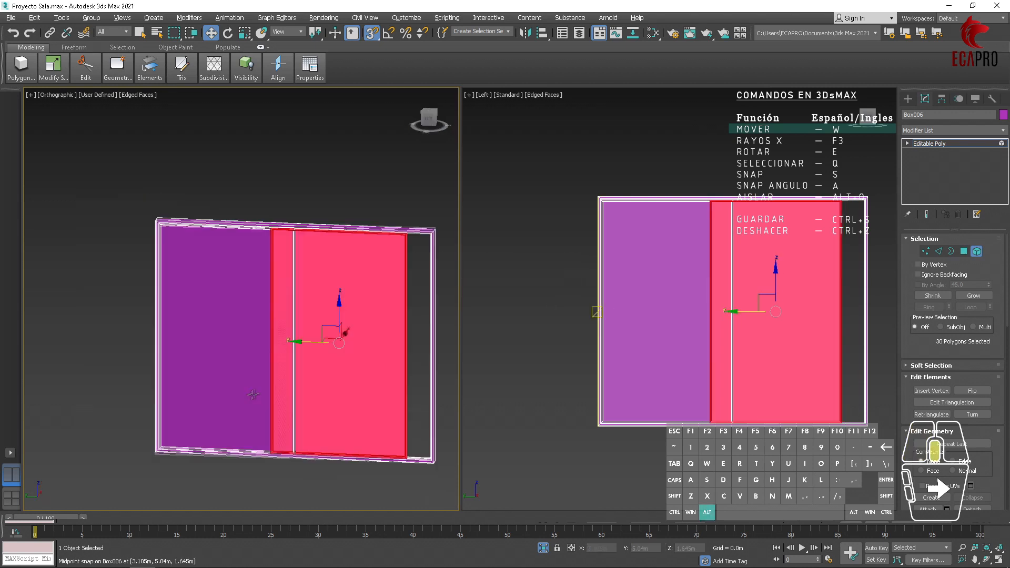
- Move the cloned sash and glass along the frame, snapping them against the inner edge of the far side jamb
mouse_move(342, 334)
alt+middle_down()
mouse_move(318, 361)
mouse_move(178, 356)
alt+middle_up()
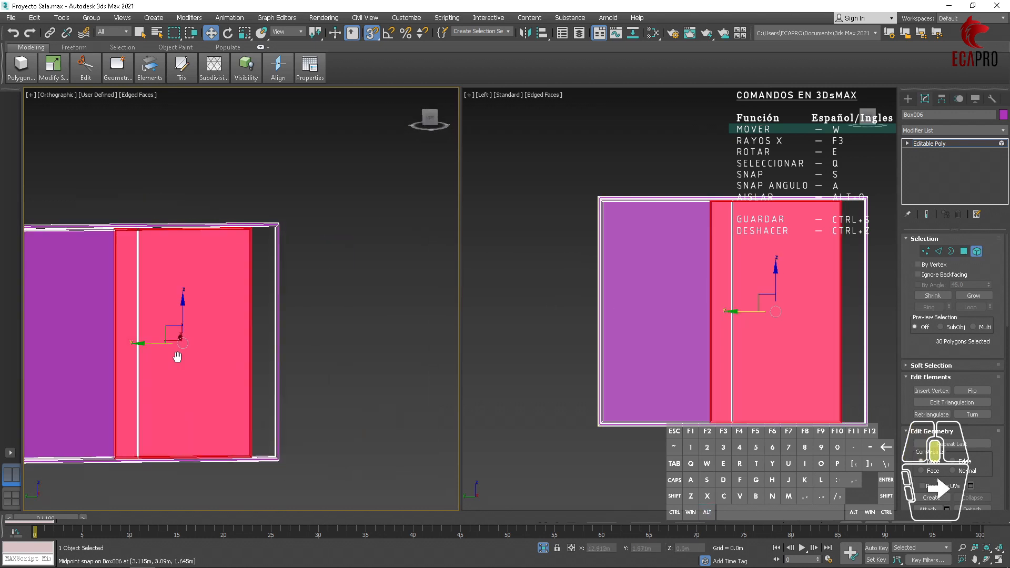
alt+middle_drag(210, 407, 264, 453)
alt+middle_drag(291, 452, 162, 455)
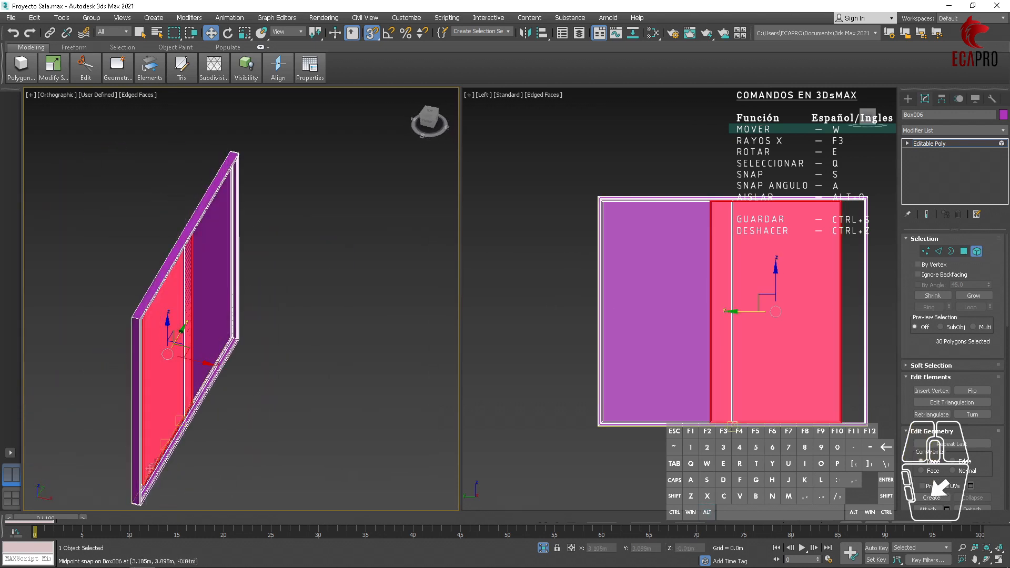
scroll(166, 447, up, 6)
scroll(187, 435, down, 3)
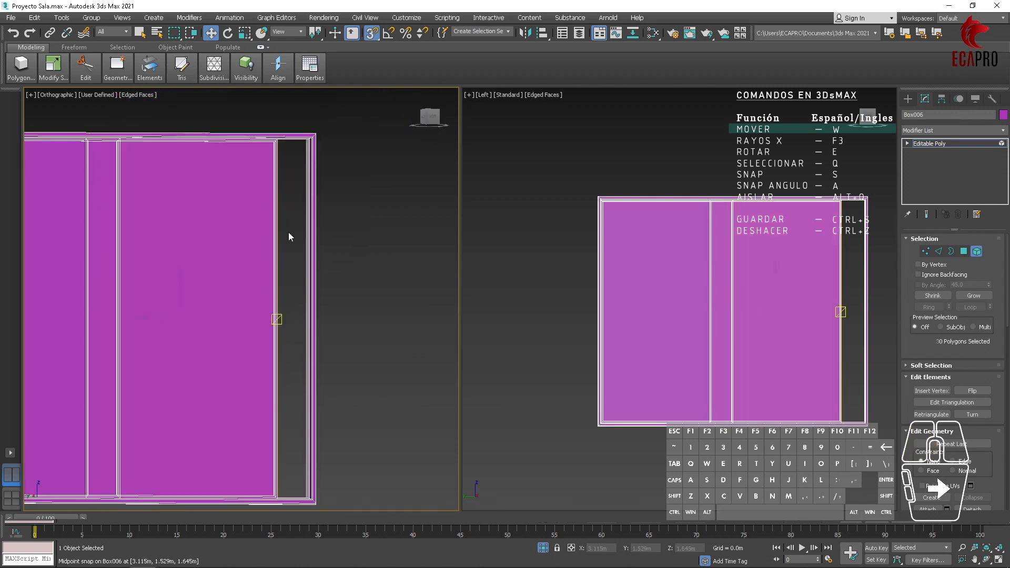
click(257, 226)
scroll(295, 153, up, 3)
drag(254, 170, 445, 164)
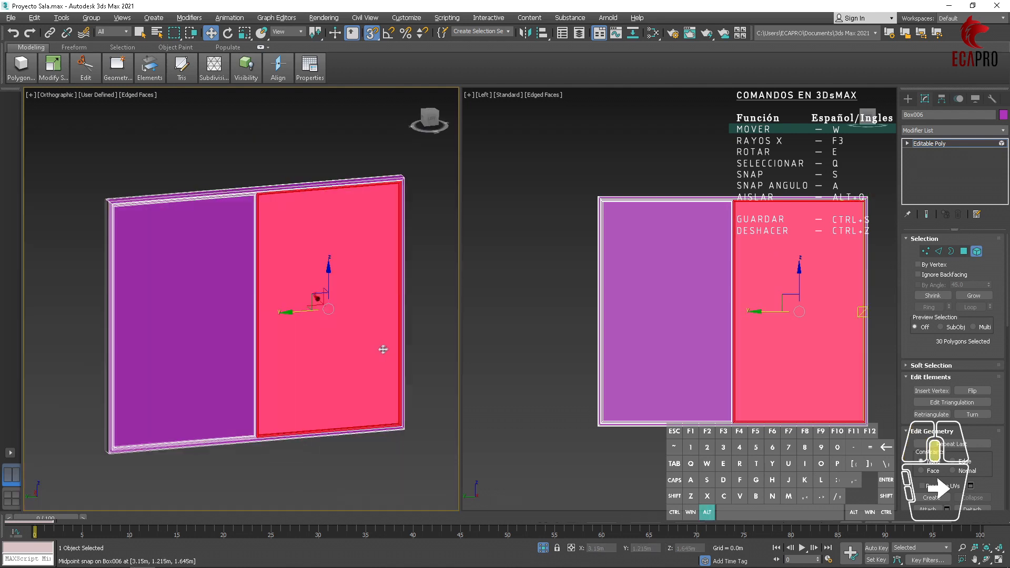
- Reselect the cloned glass together with its sash and pull both out of the frame along X
alt+middle_drag(383, 350, 262, 359)
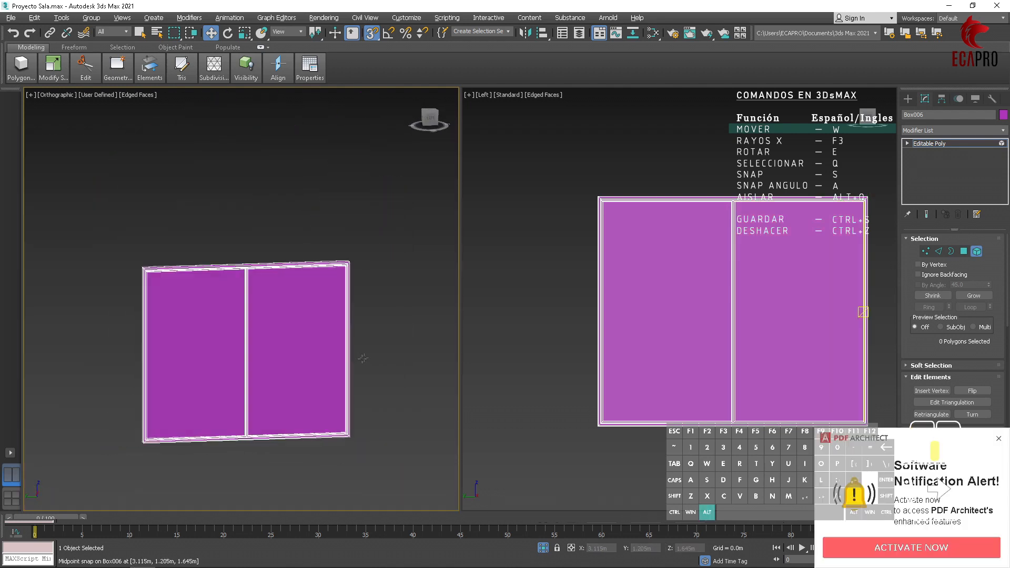
click(298, 325)
scroll(310, 284, up, 6)
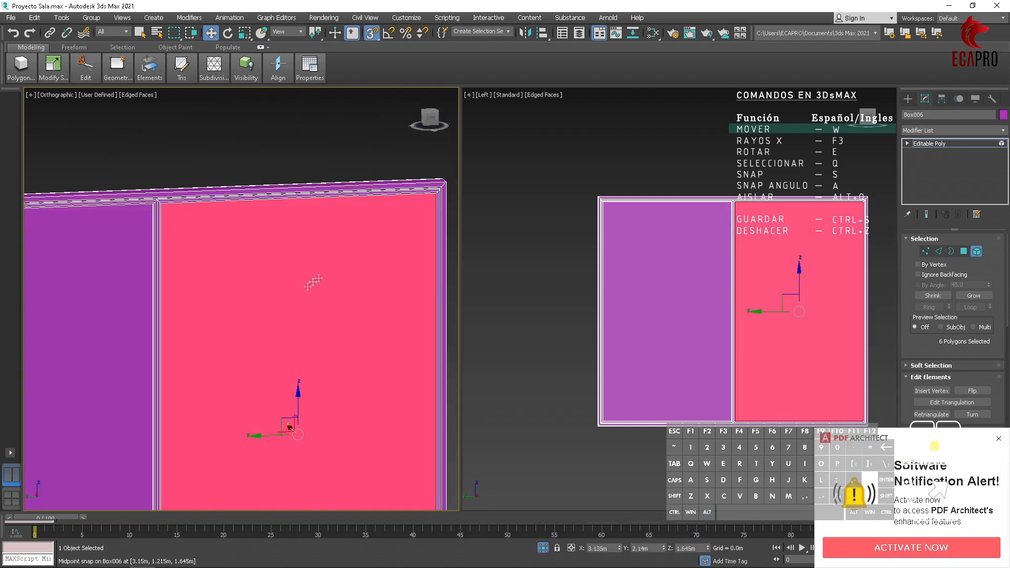
ctrl+click(314, 135)
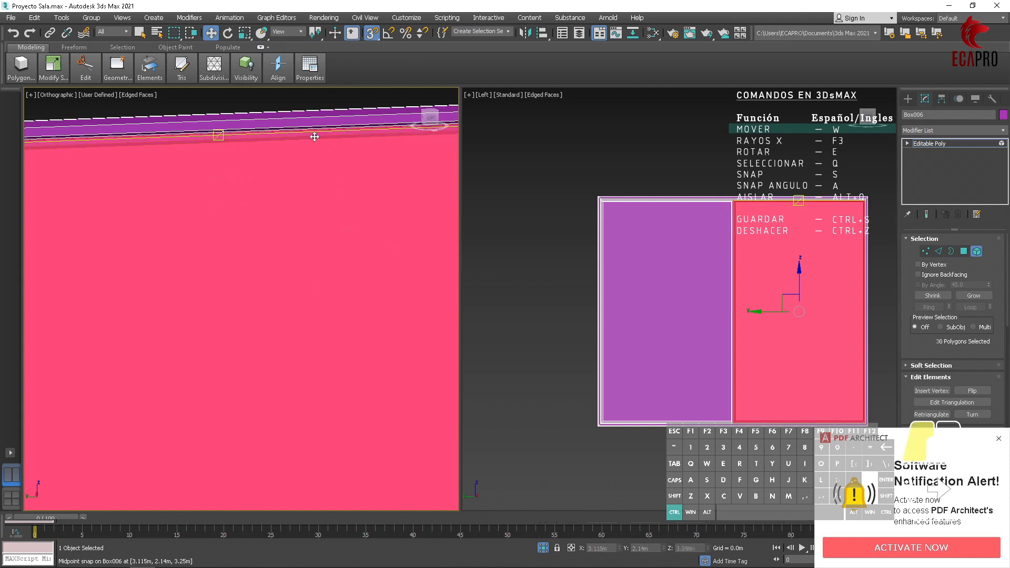
scroll(314, 135, down, 6)
alt+middle_drag(389, 221, 307, 237)
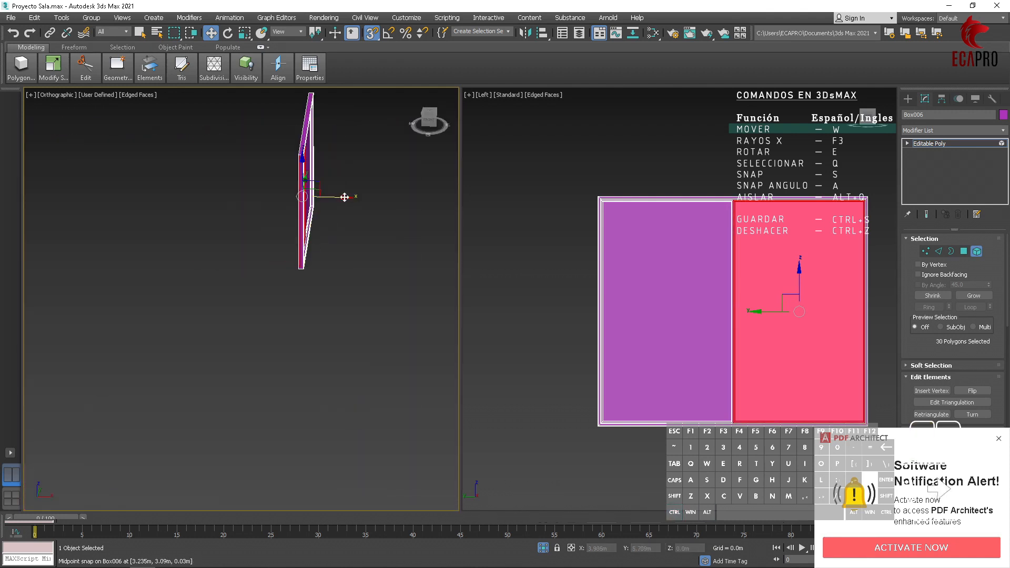
shift+drag(349, 196, 224, 108)
- In a wireframe front view, snap the cloned sash and glass along X into the frame's second track and clear the selection
click(429, 118)
key(z)
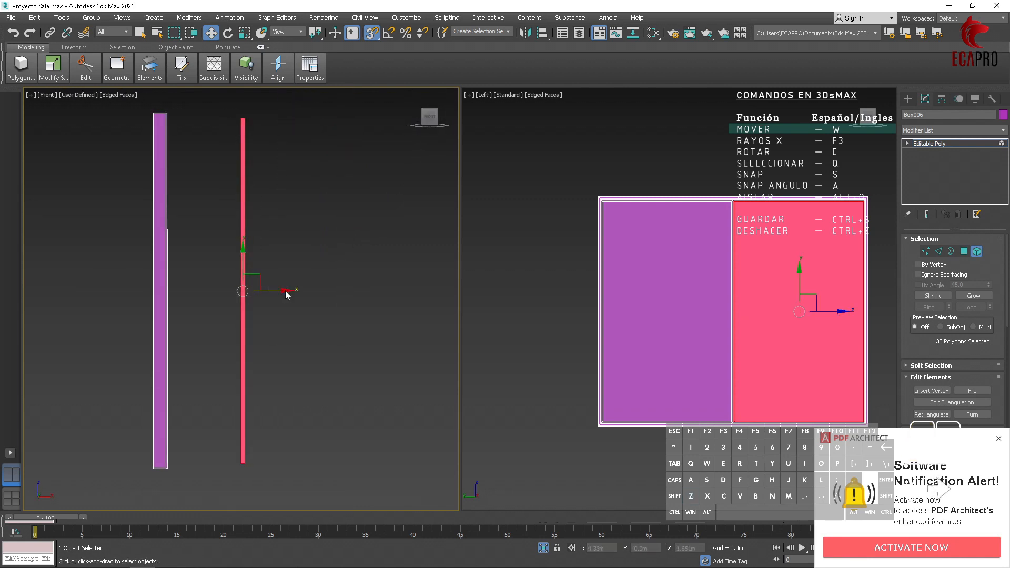
key(F3)
scroll(237, 122, up, 3)
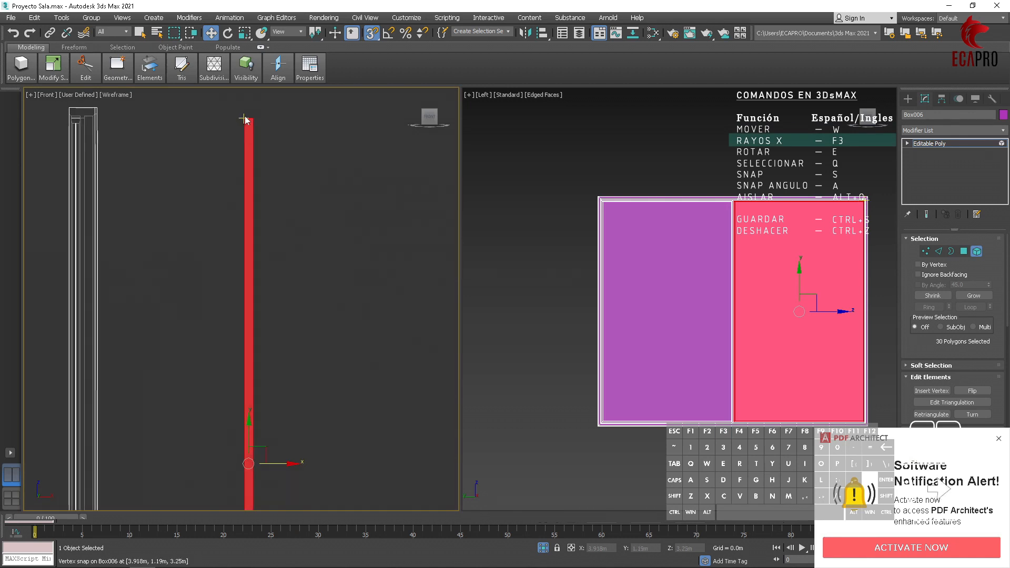
key(w)
drag(245, 119, 86, 120)
click(113, 131)
middle_drag(113, 132, 231, 181)
scroll(231, 181, down, 4)
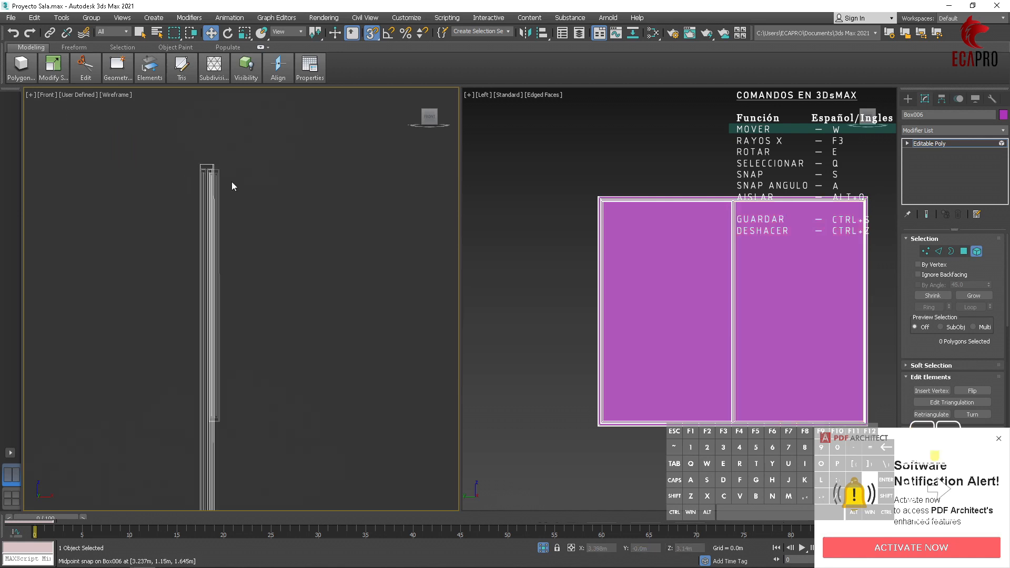
- Restore shading and examine how the two sashes sit in their tracks and meet at the middle of the frame
alt+middle_drag(355, 296, 419, 300)
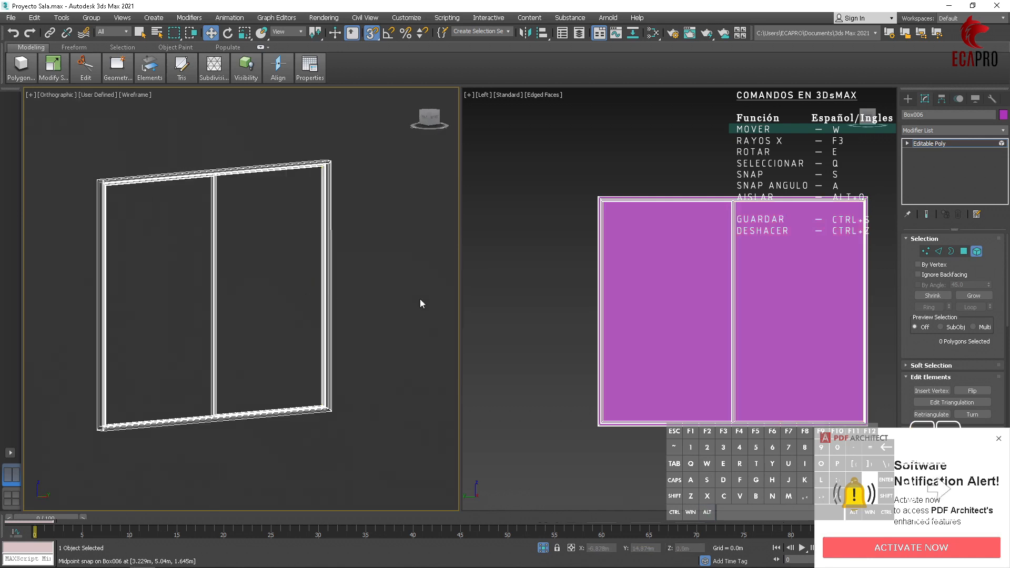
key(F3)
scroll(412, 297, down, 2)
alt+middle_drag(310, 348, 262, 367)
scroll(260, 366, up, 8)
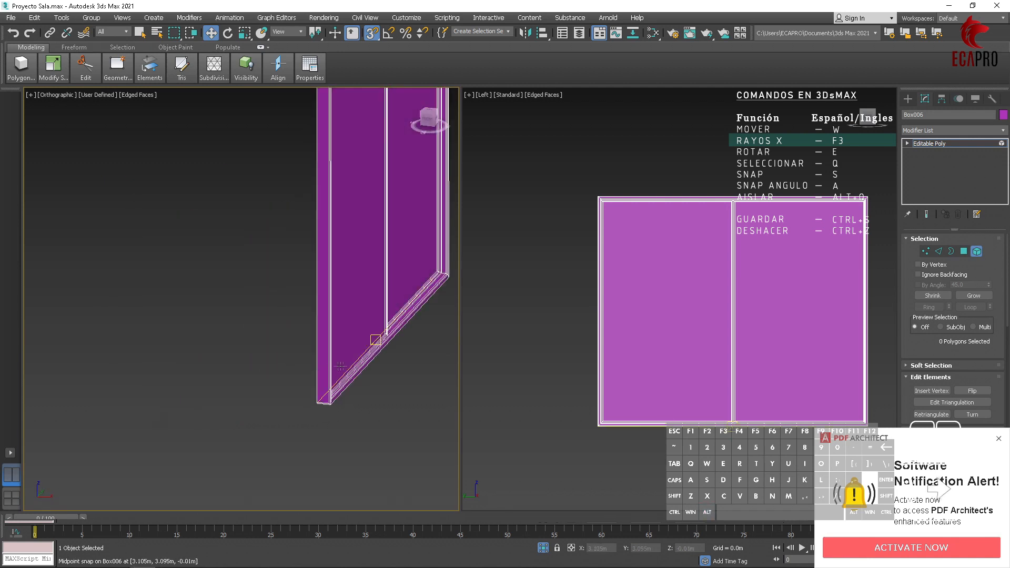
scroll(236, 308, down, 3)
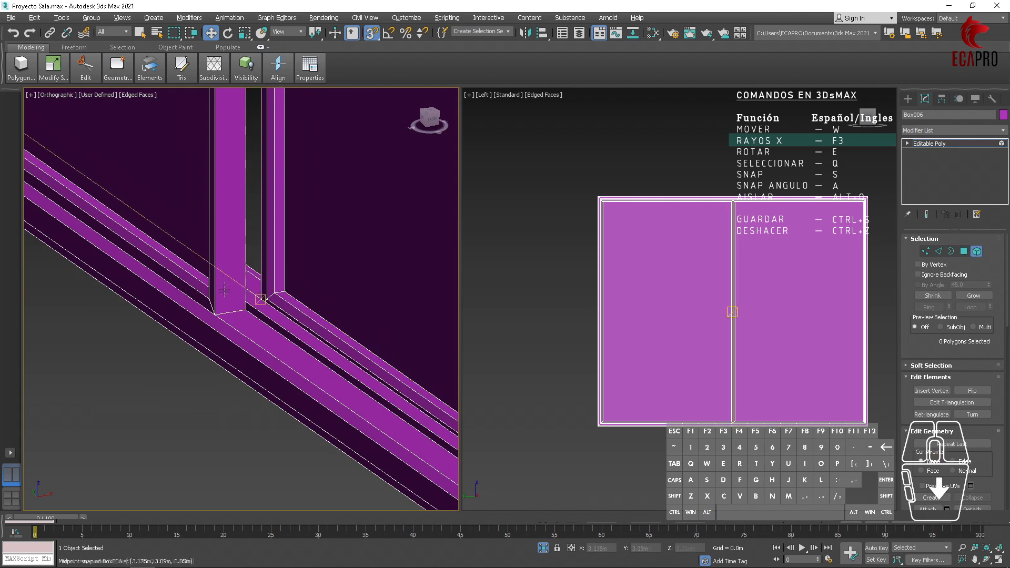
scroll(228, 249, up, 5)
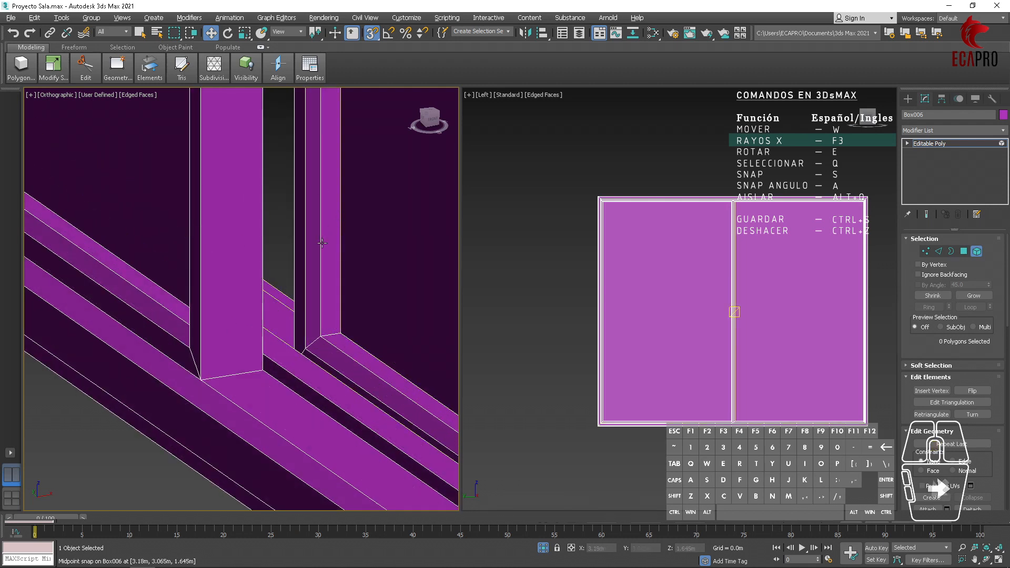
scroll(336, 221, down, 6)
scroll(320, 243, down, 5)
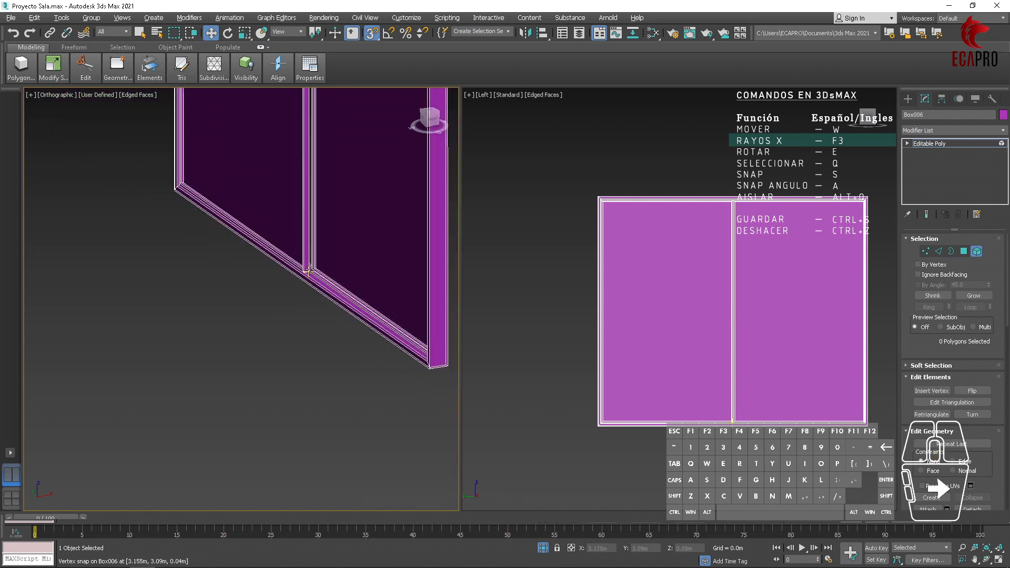
alt+middle_drag(319, 305, 322, 233)
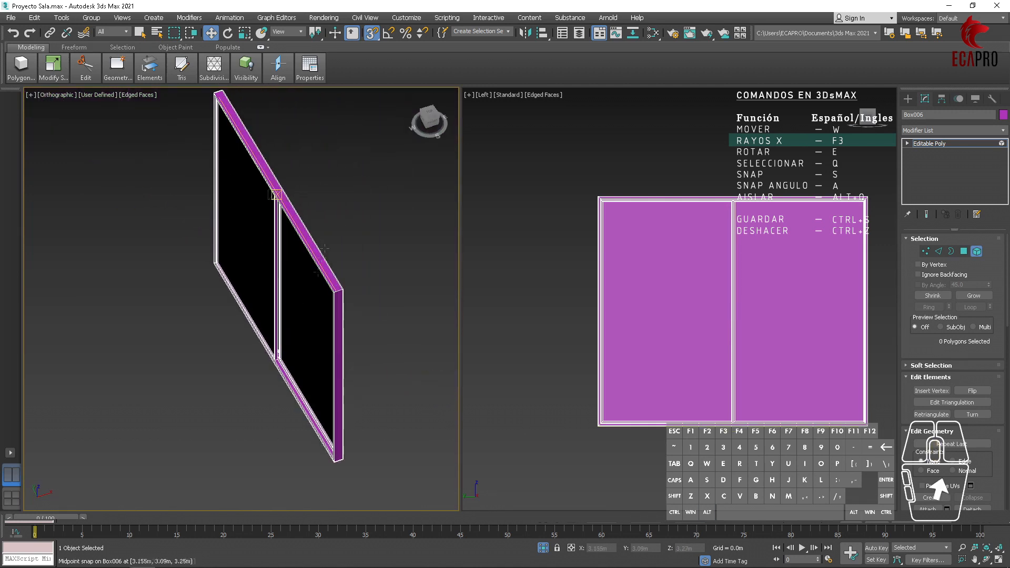
- In a wireframe top view, offset the meeting-stile and glass-edge vertices of the sash in the lower-X track by -2 cm in Y
click(429, 114)
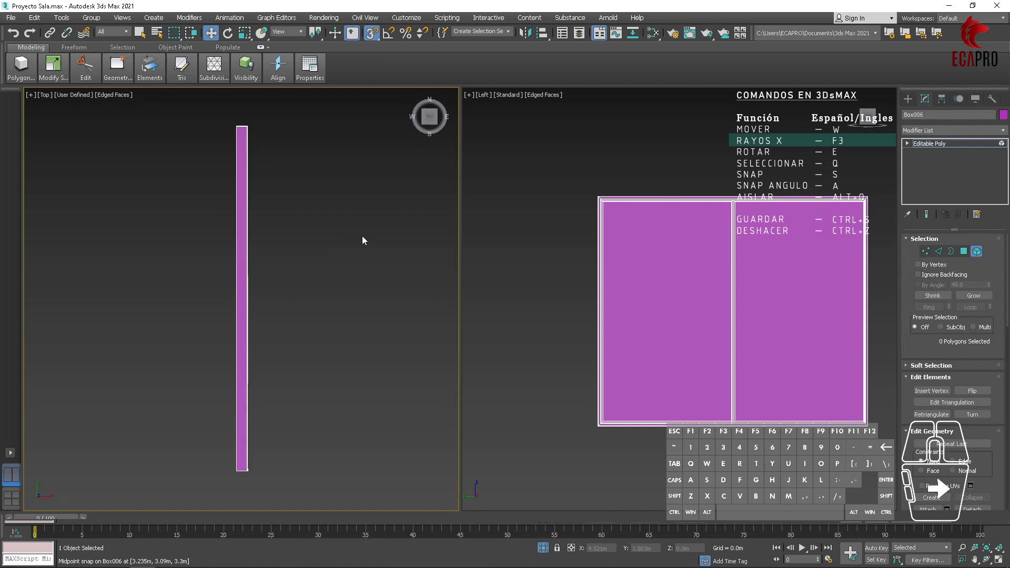
key(F3)
scroll(263, 305, up, 4)
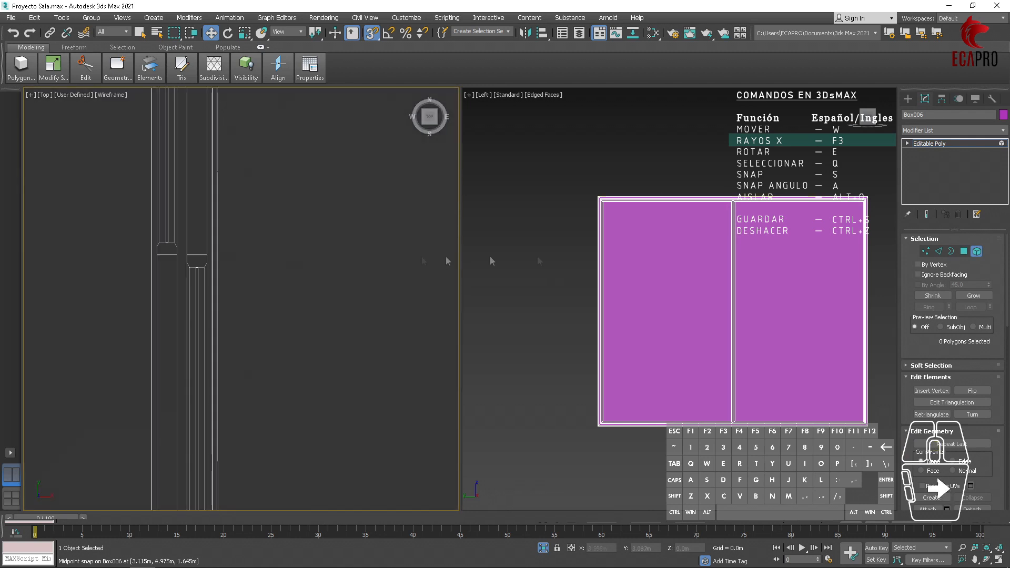
click(925, 251)
drag(90, 204, 183, 274)
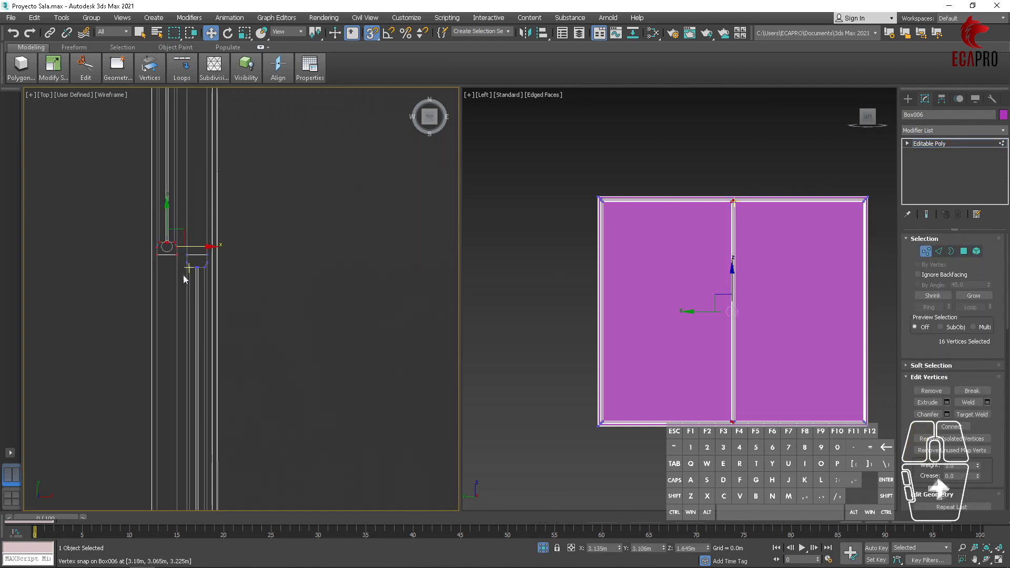
scroll(162, 257, up, 5)
click(192, 70)
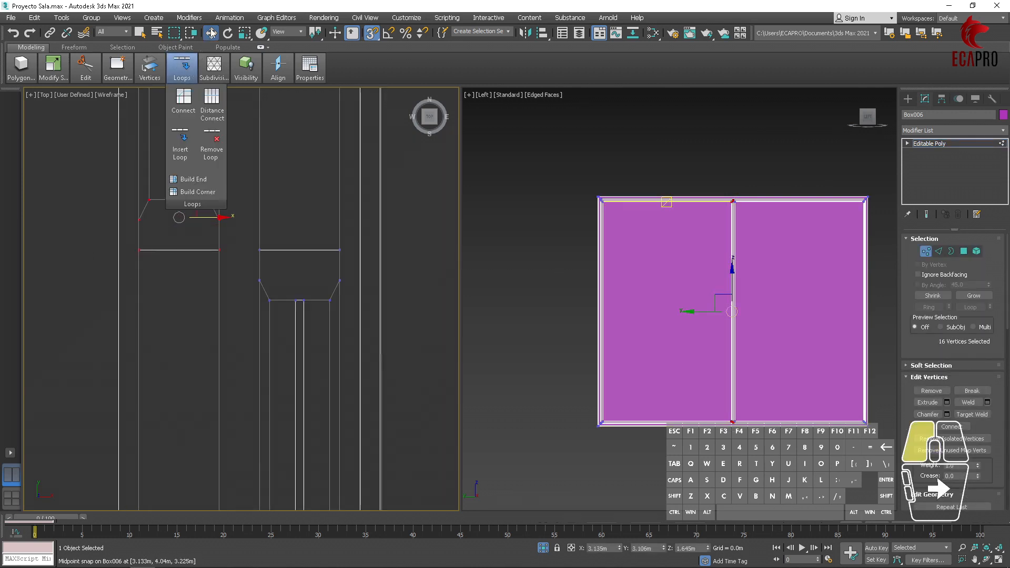
right_click(211, 32)
click(568, 242)
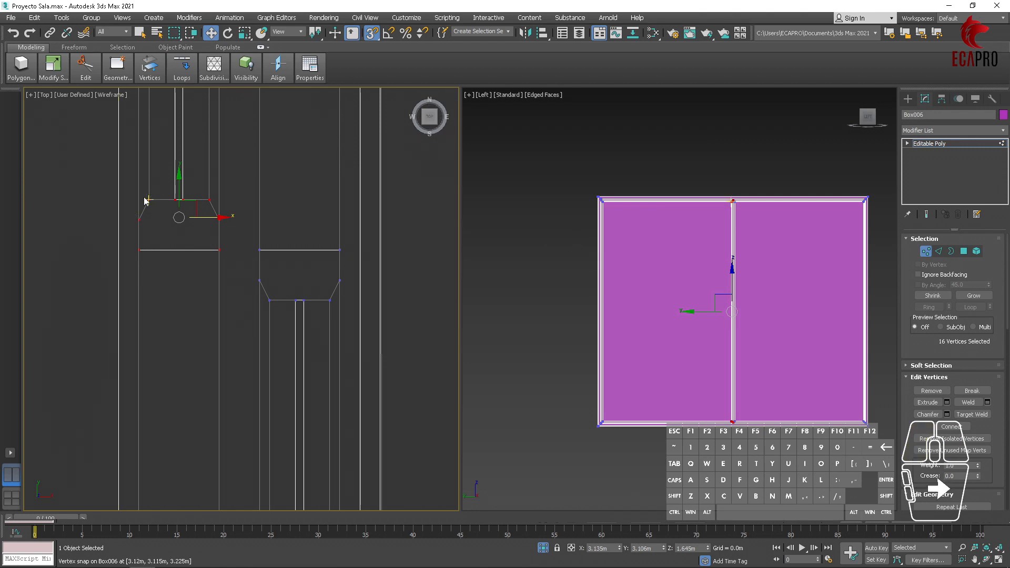
right_click(209, 34)
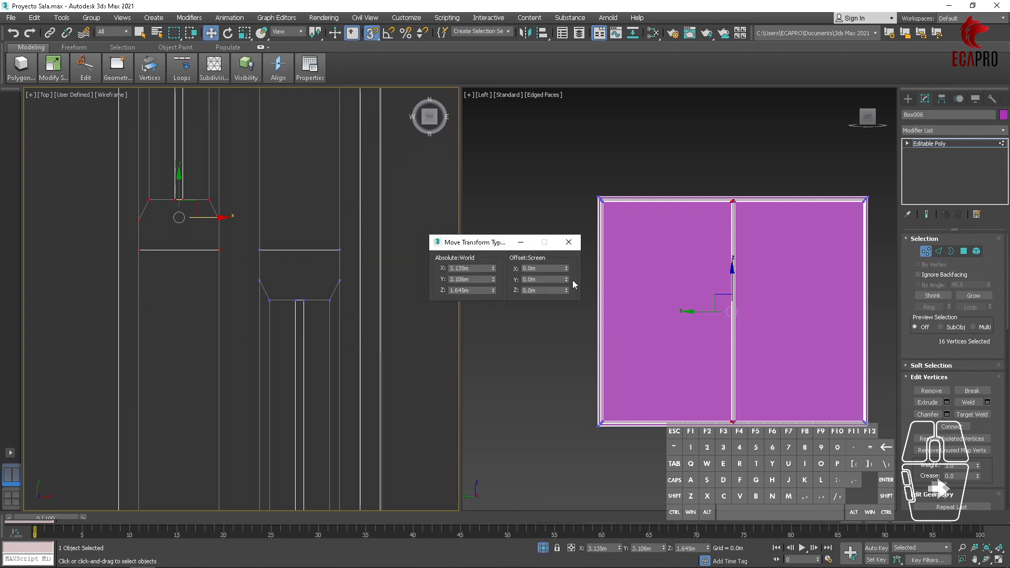
click(541, 280)
key(Return)
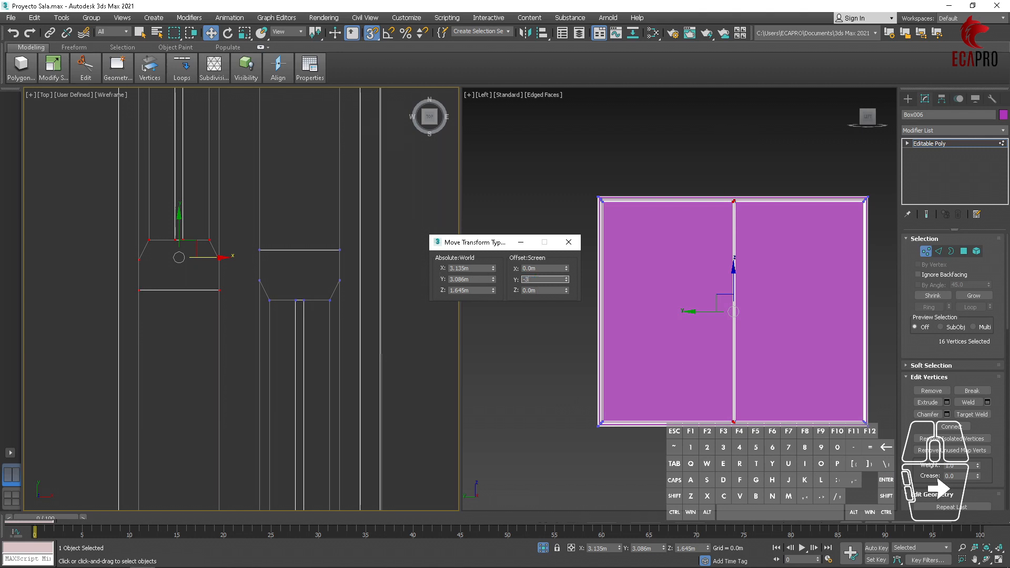
- Offset the same stile and glass vertices by a further -3 cm in Y and clear the selection
text(-3CM)
key(Return)
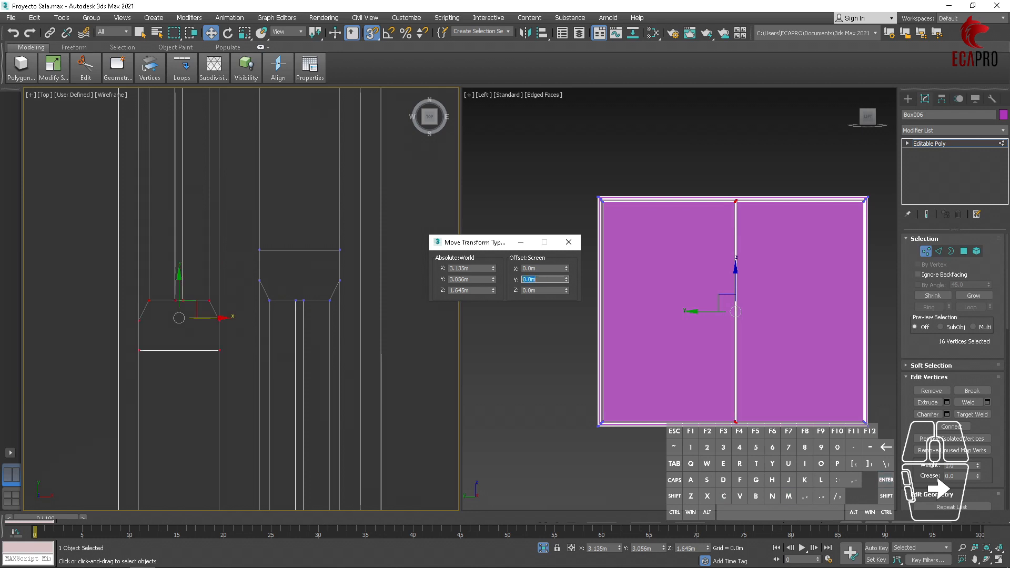
click(568, 242)
scroll(341, 300, down, 2)
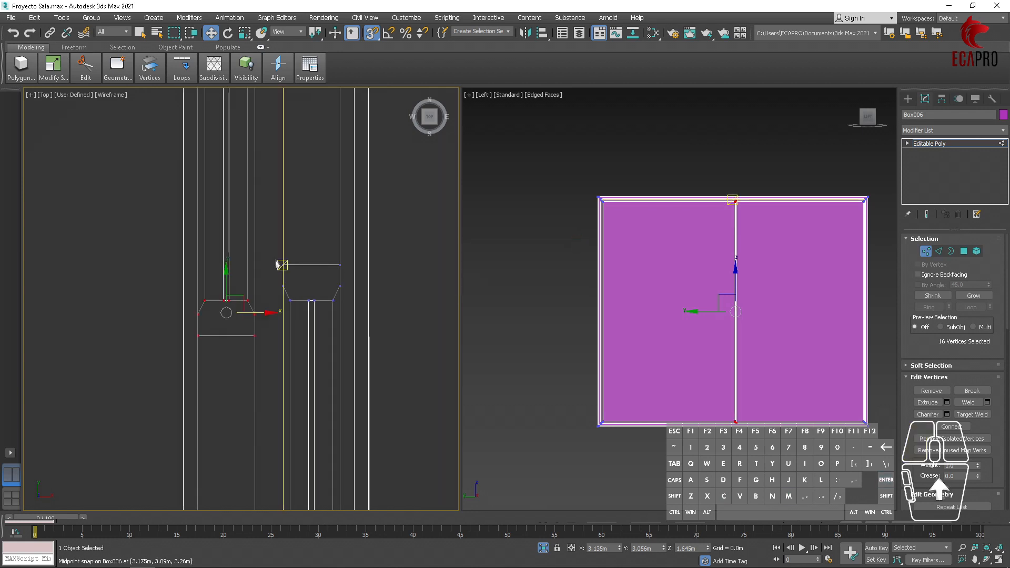
click(557, 298)
click(390, 285)
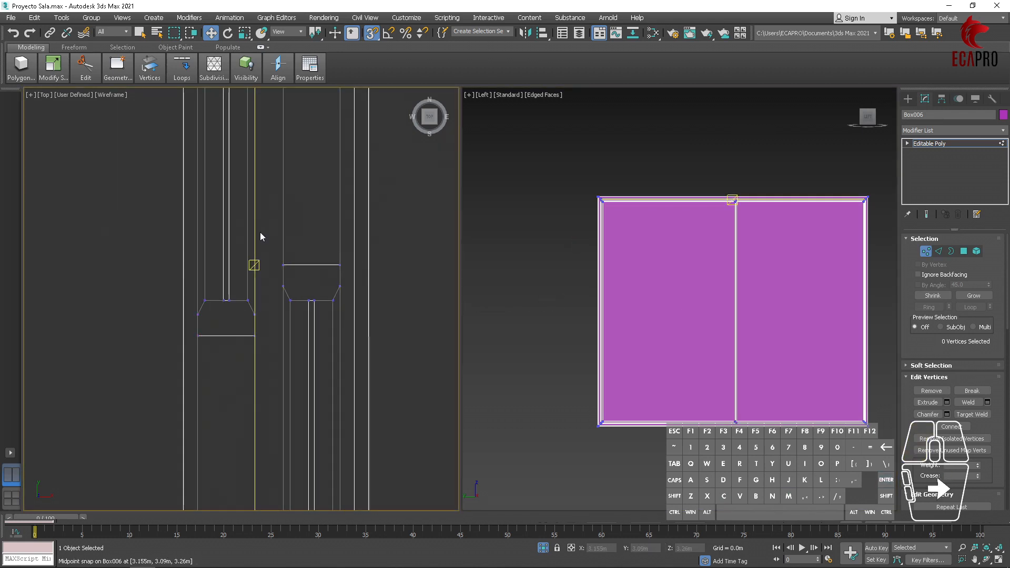
- Offset the meeting-stile and glass-edge vertices of the other sash by 5 cm in Y and clear the selection
drag(448, 353, 274, 230)
middle_drag(275, 231, 270, 229)
right_click(210, 32)
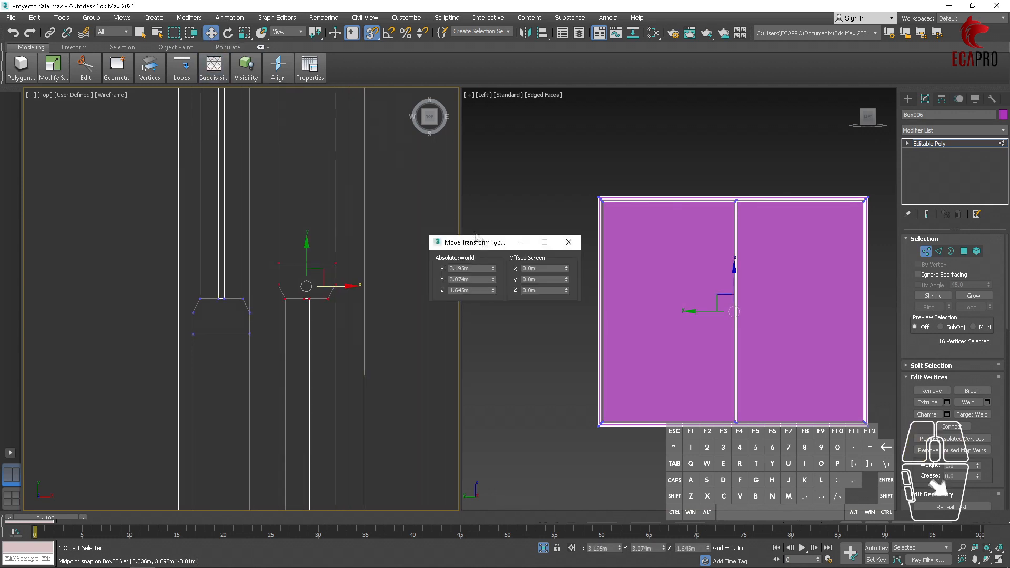
click(550, 279)
text(5CM)
key(Return)
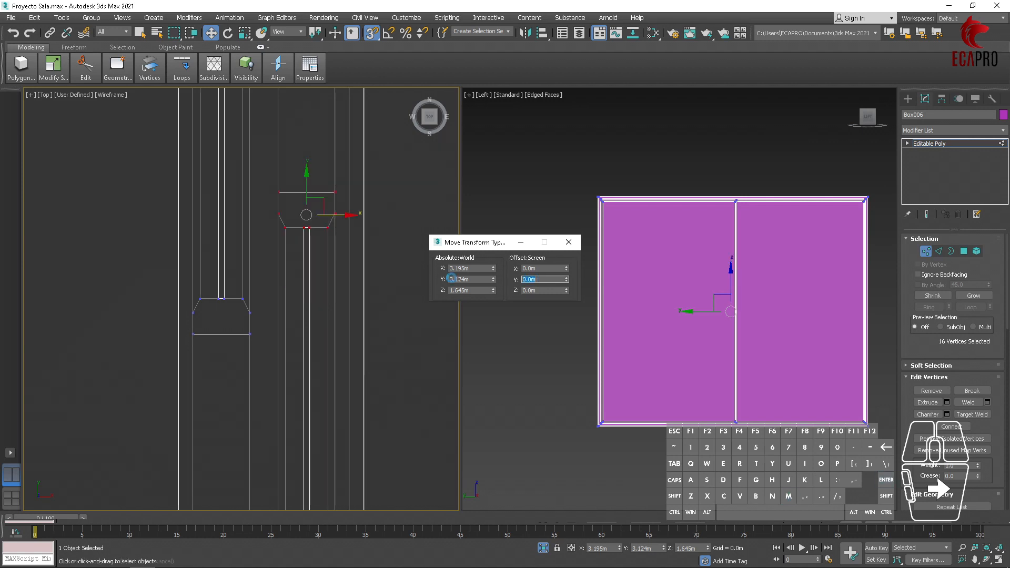
click(568, 242)
scroll(340, 277, down, 6)
click(374, 307)
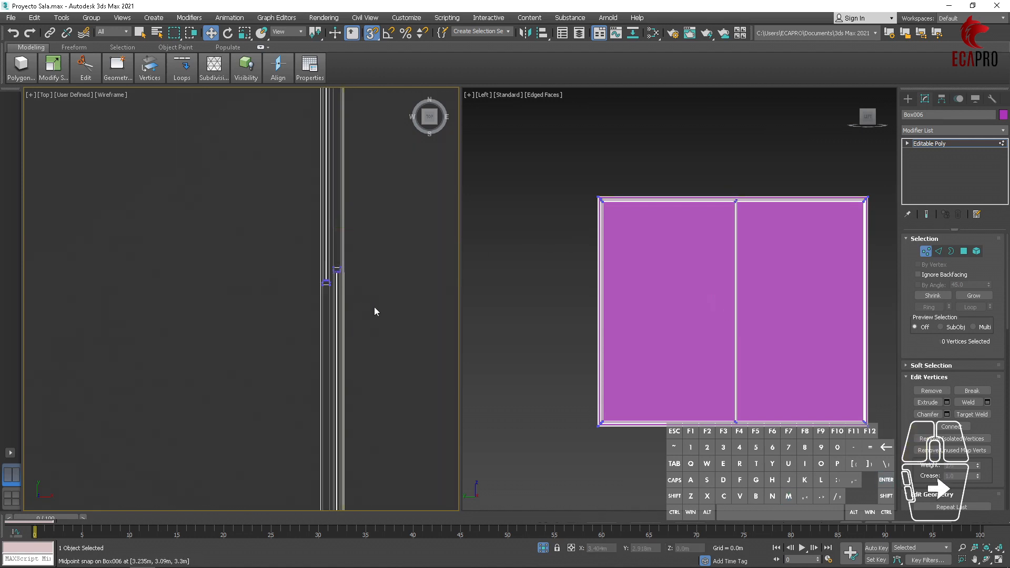
- Restore shading, examine how the two sashes overlap above the bottom track, and leave sub-object editing
alt+middle_drag(374, 307, 353, 301)
scroll(351, 290, down, 3)
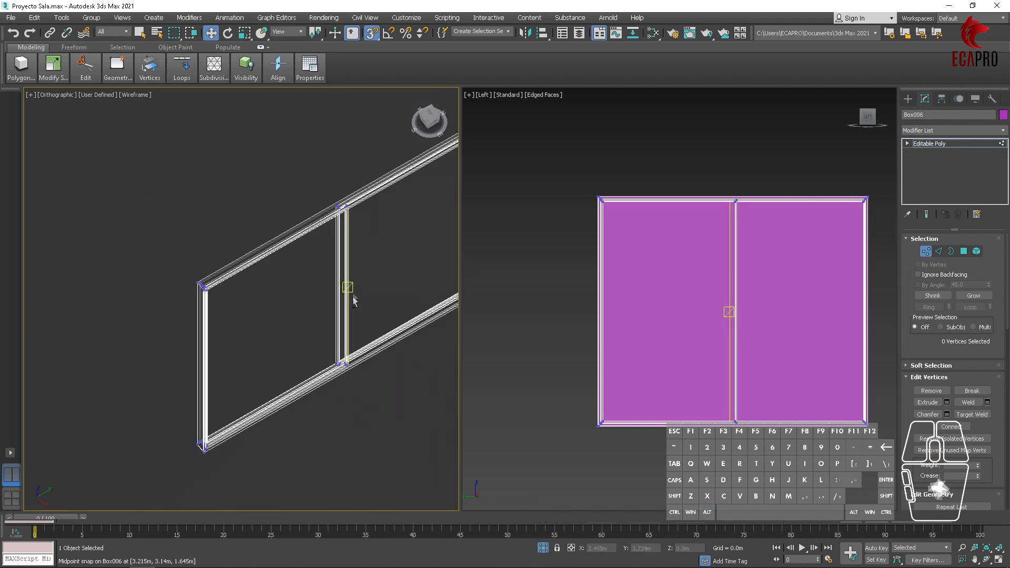
scroll(259, 305, up, 5)
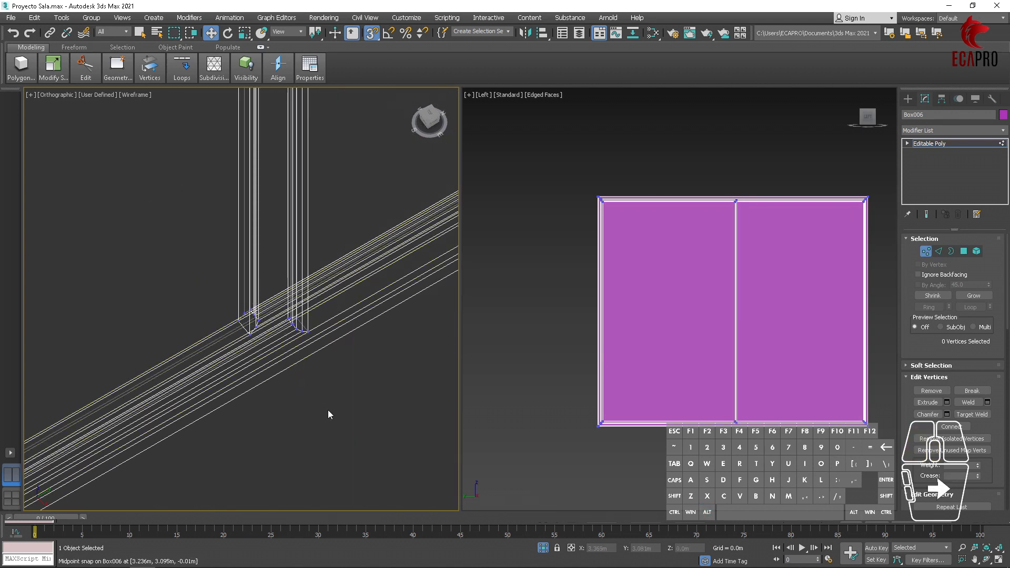
key(F3)
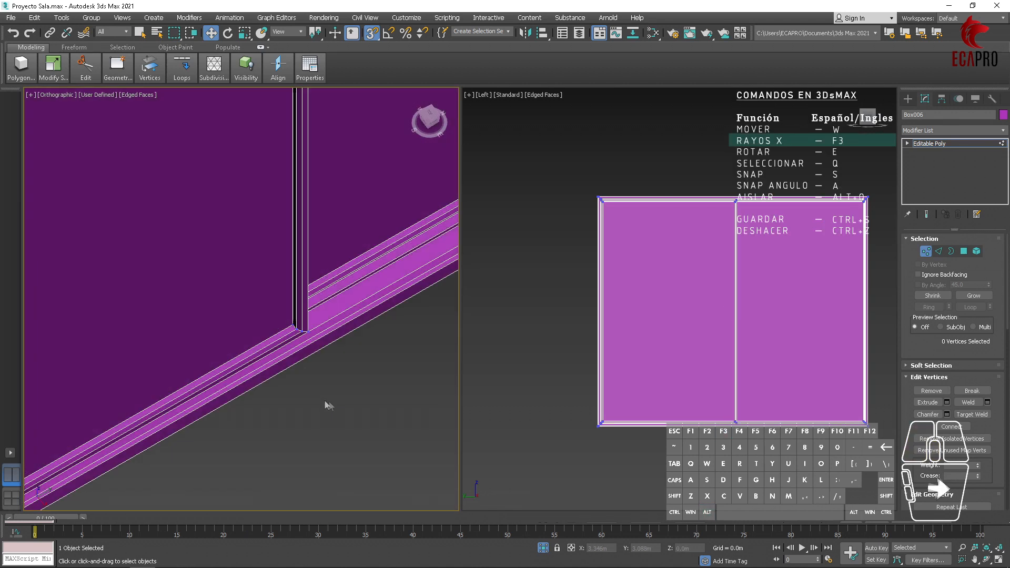
scroll(334, 376, up, 2)
scroll(333, 375, down, 2)
click(937, 252)
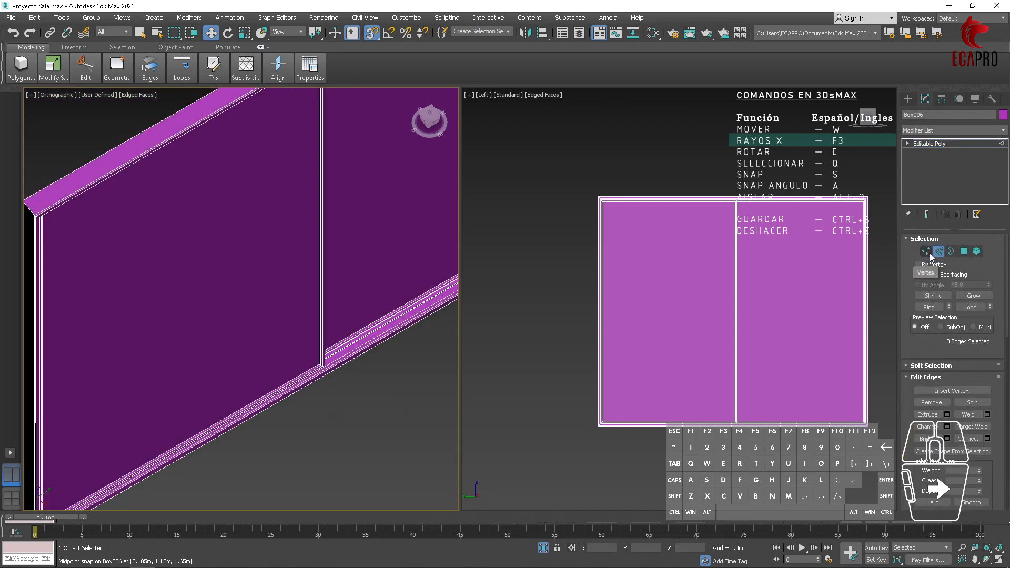
click(929, 254)
alt+middle_drag(314, 401, 410, 408)
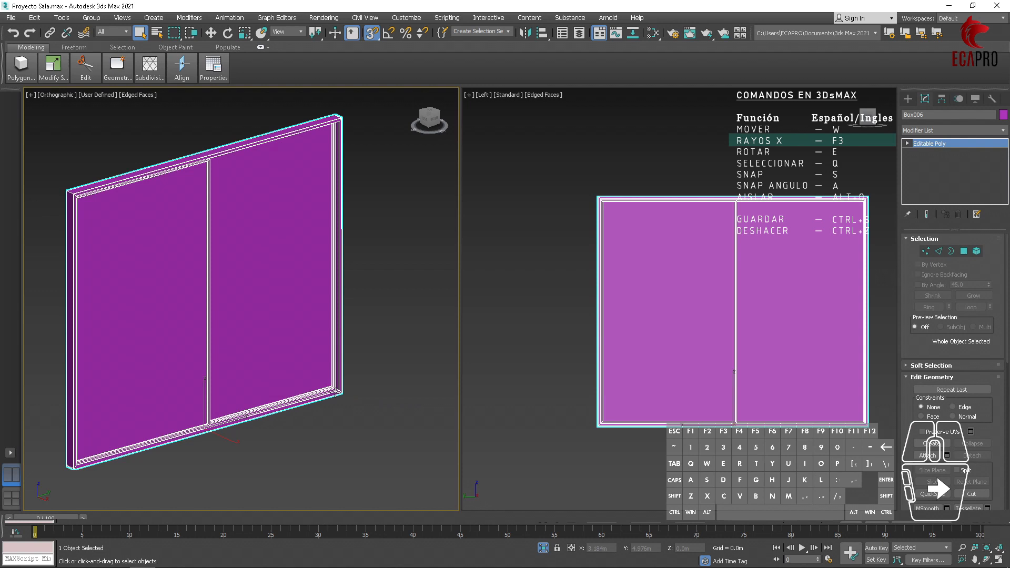
- Convert the complete window to Editable Poly and end its isolation so the whole room is shown
right_click(335, 391)
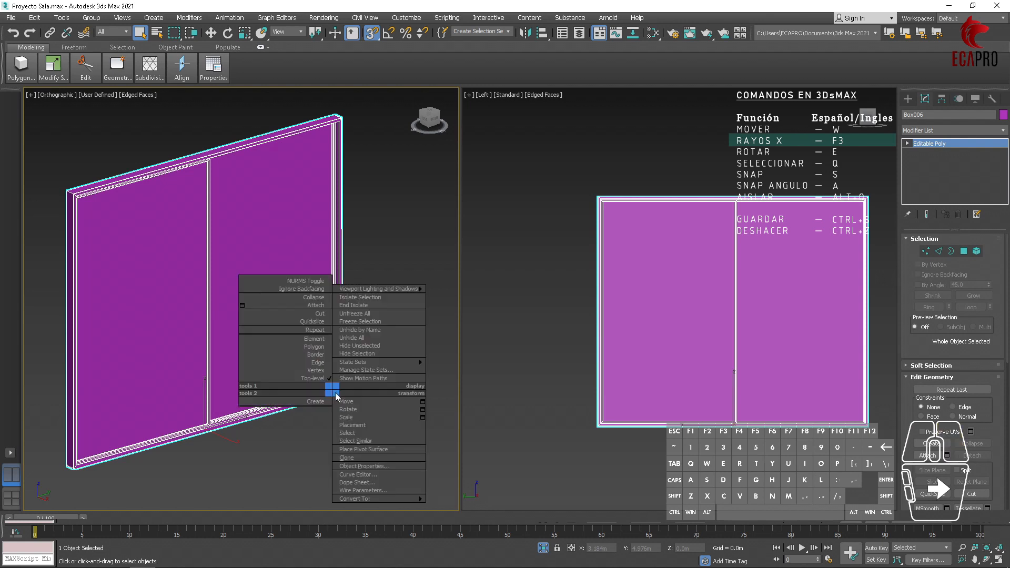
mouse_move(379, 499)
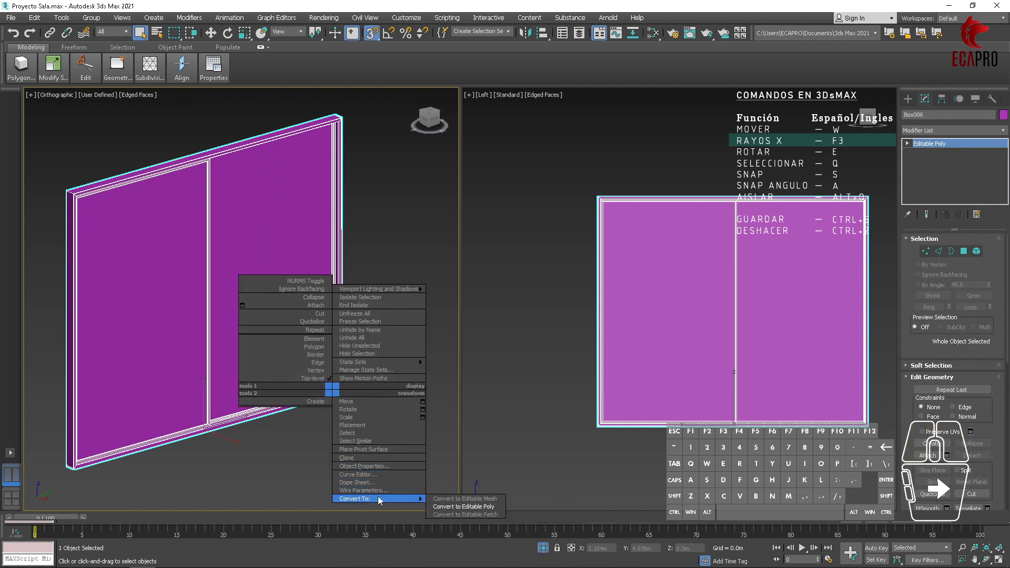
click(465, 507)
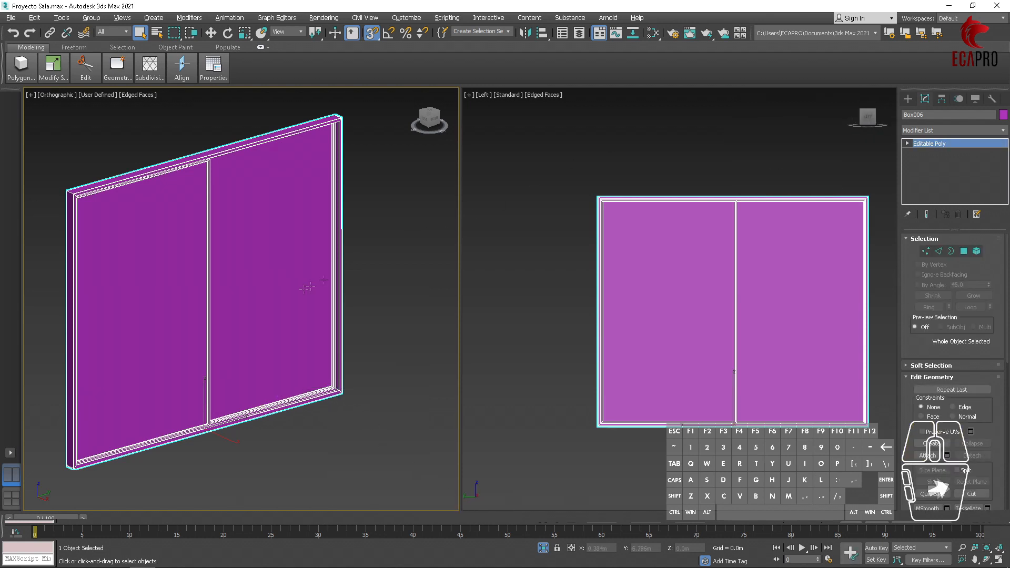
click(543, 547)
scroll(392, 234, down, 5)
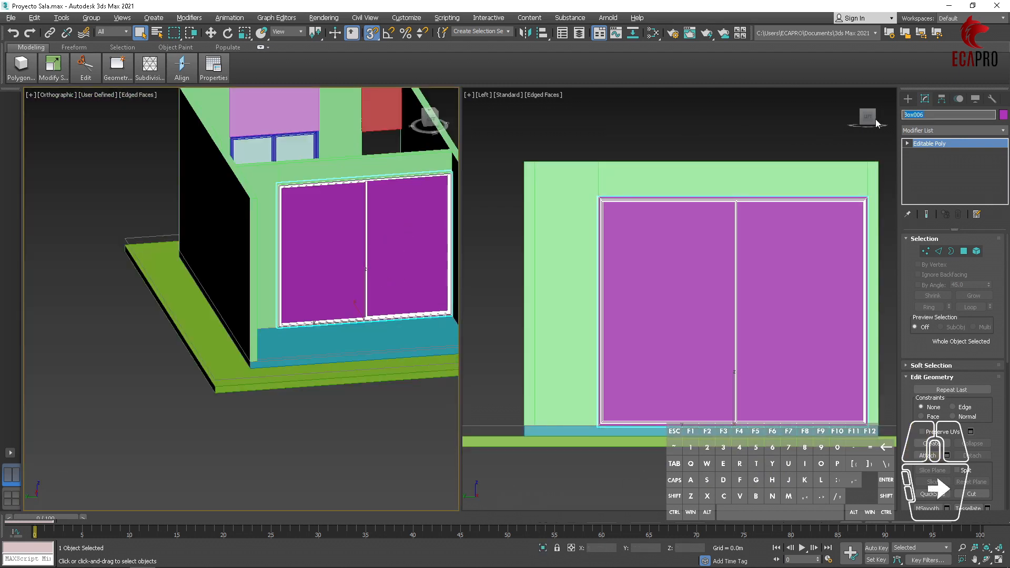
- Rename the large sliding window object as P.VCORREDIZA
text(vp)
key(BackSpace)
text(.VCORREDIZA)
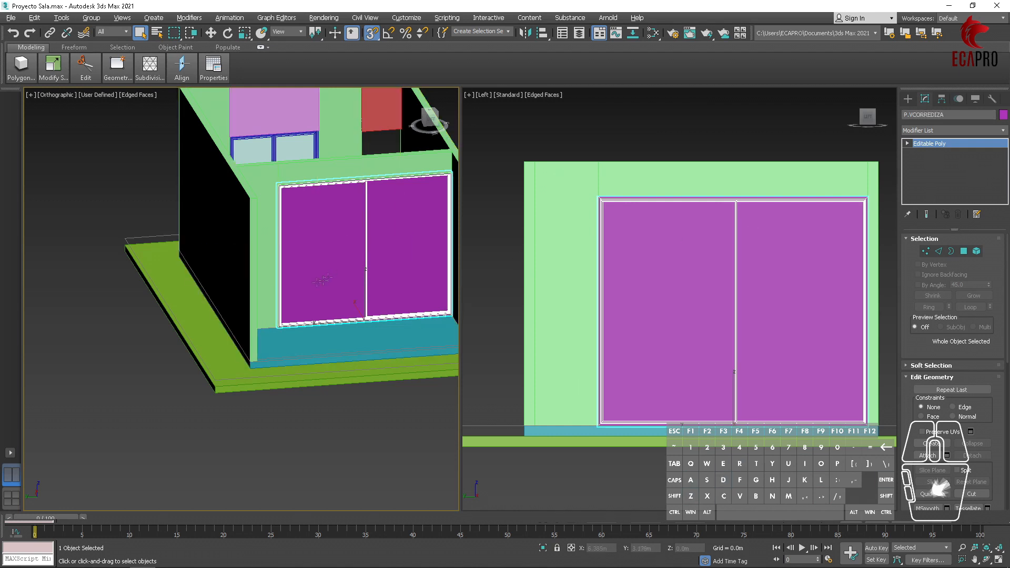
- Clone the sliding window as one copy pulled out of its wall opening along X, keeping the name P.VCORREDIZA001
scroll(352, 274, down, 5)
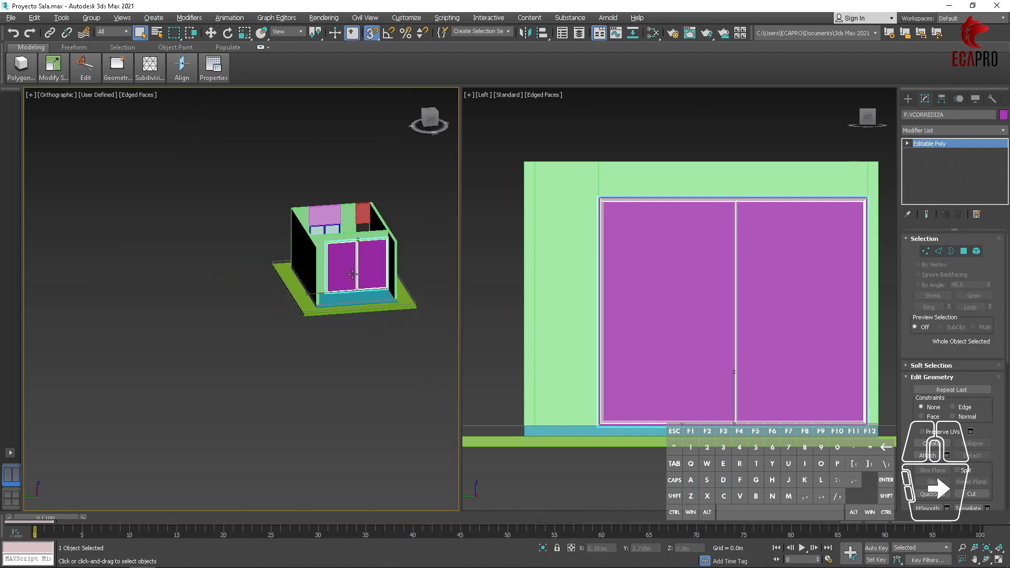
scroll(408, 279, up, 4)
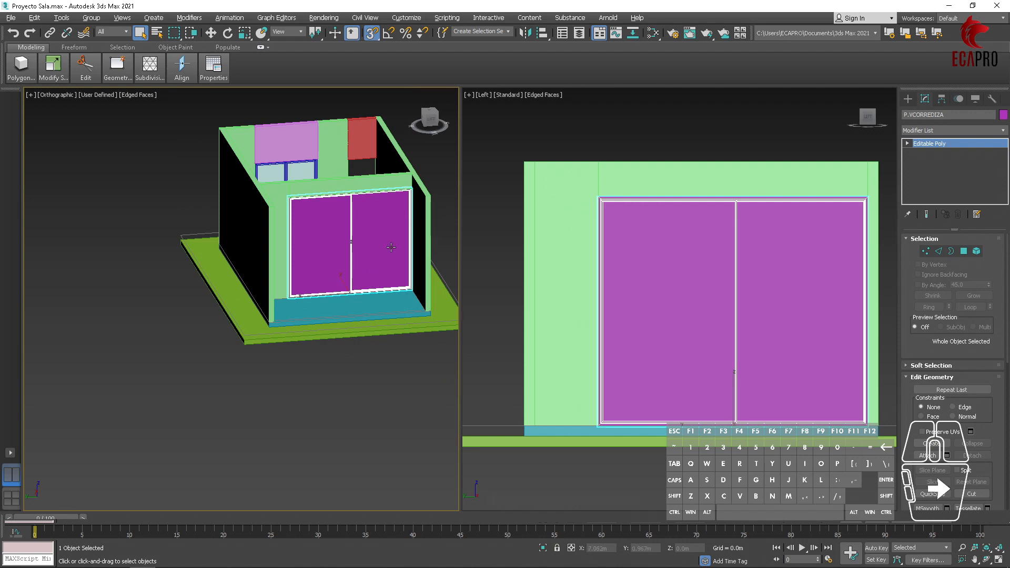
scroll(391, 247, up, 3)
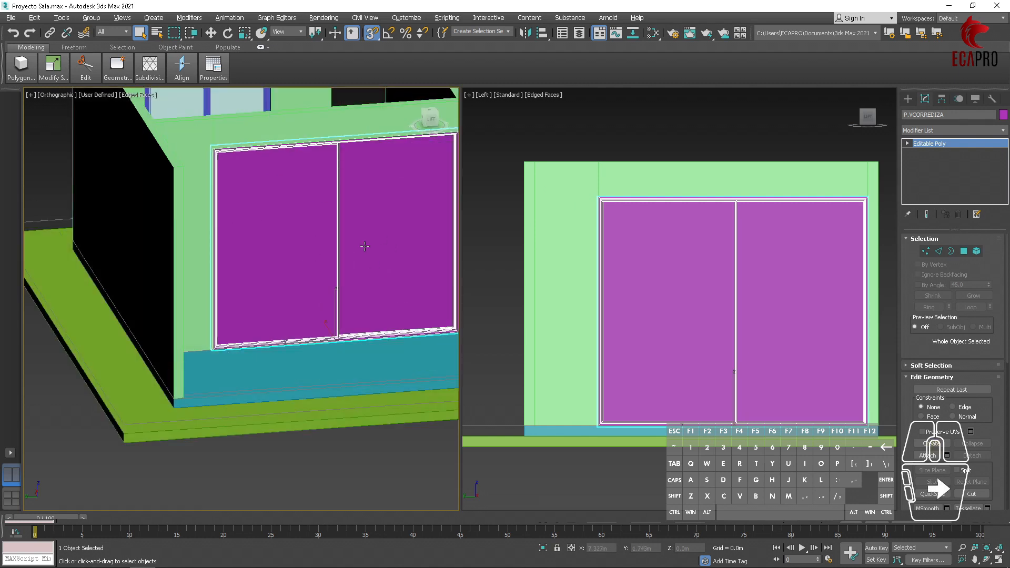
scroll(364, 246, down, 5)
key(w)
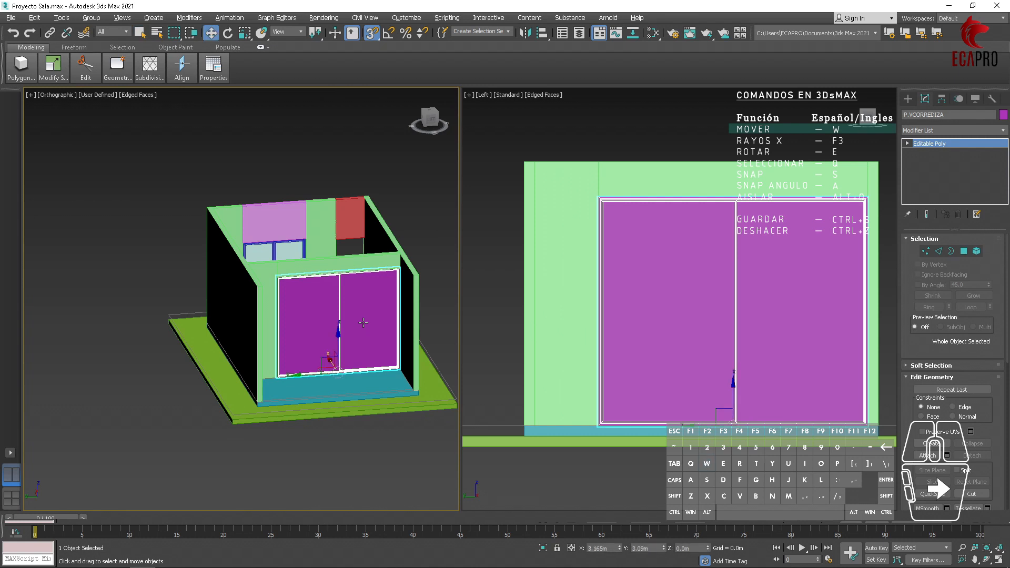
scroll(349, 363, up, 3)
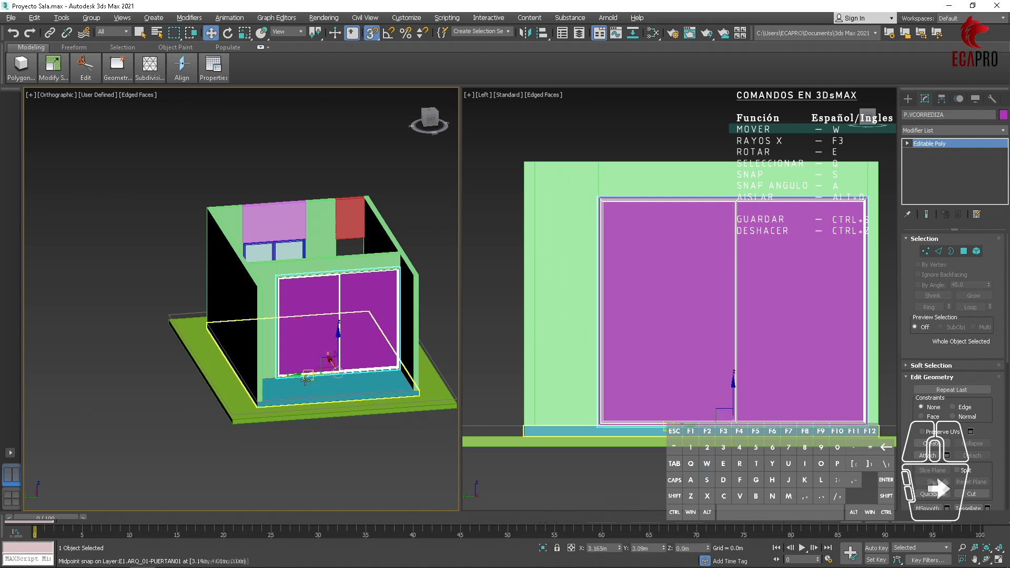
scroll(362, 340, up, 4)
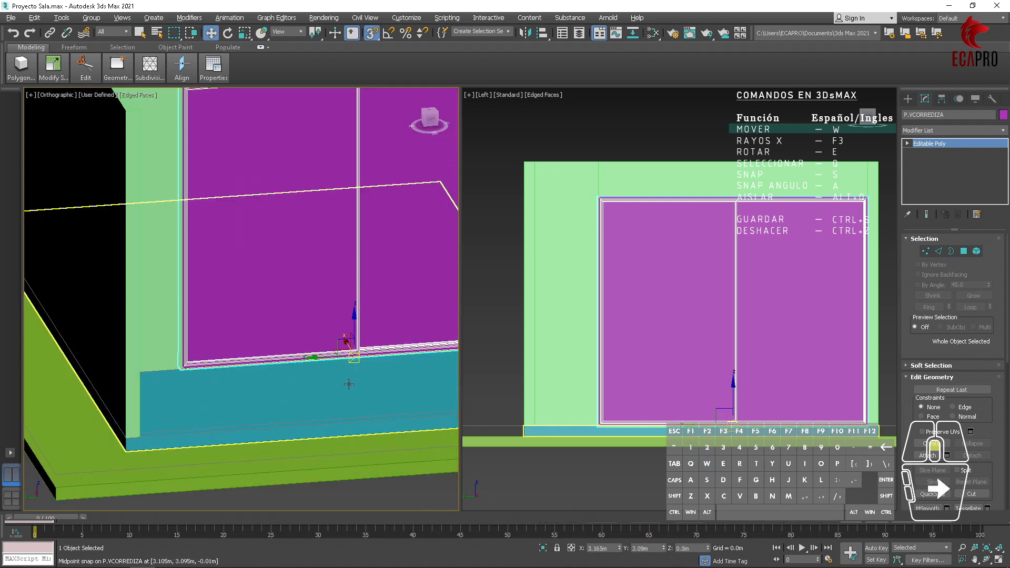
scroll(430, 487, down, 8)
shift+drag(345, 341, 435, 509)
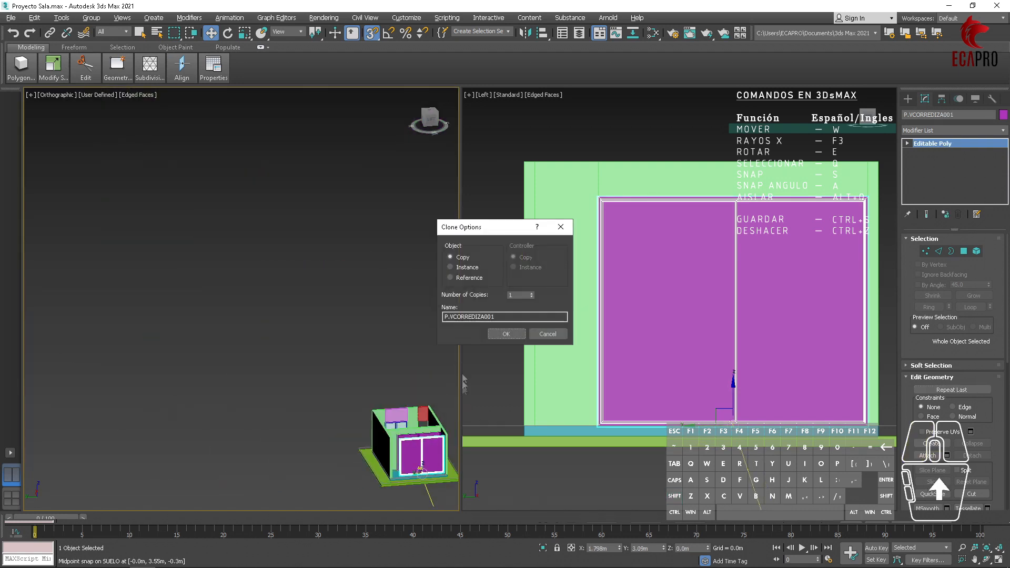
click(498, 333)
- Move the copied window farther away from the house along X, into empty space
scroll(407, 479, up, 8)
middle_drag(407, 478, 140, 393)
scroll(203, 345, down, 3)
mouse_move(200, 343)
mouse_down()
mouse_move(284, 467)
mouse_move(330, 505)
mouse_up()
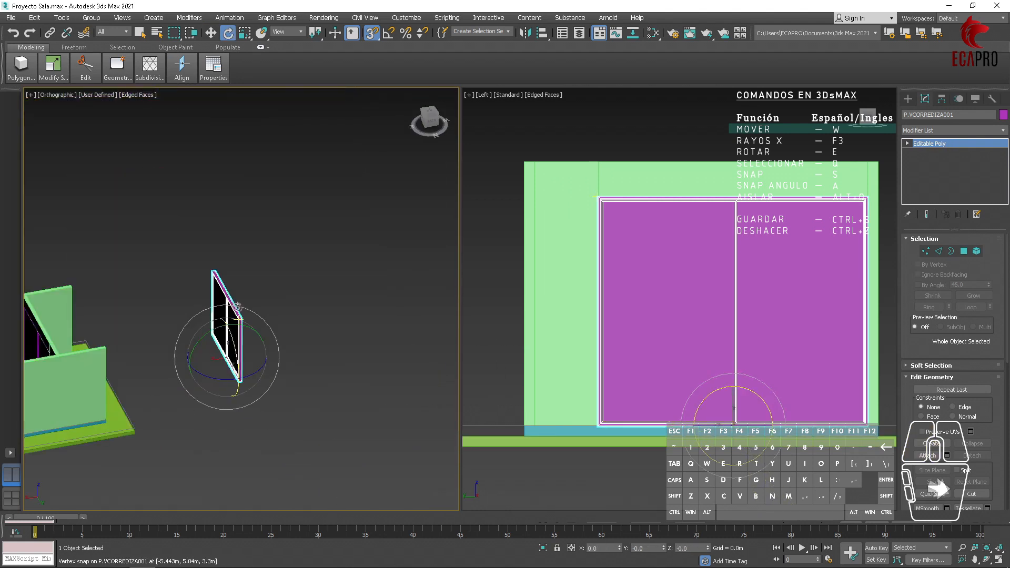
- Rotate the copied window 90 degrees about the Z axis and face it squarely in a back view
click(692, 548)
drag(692, 547, 639, 556)
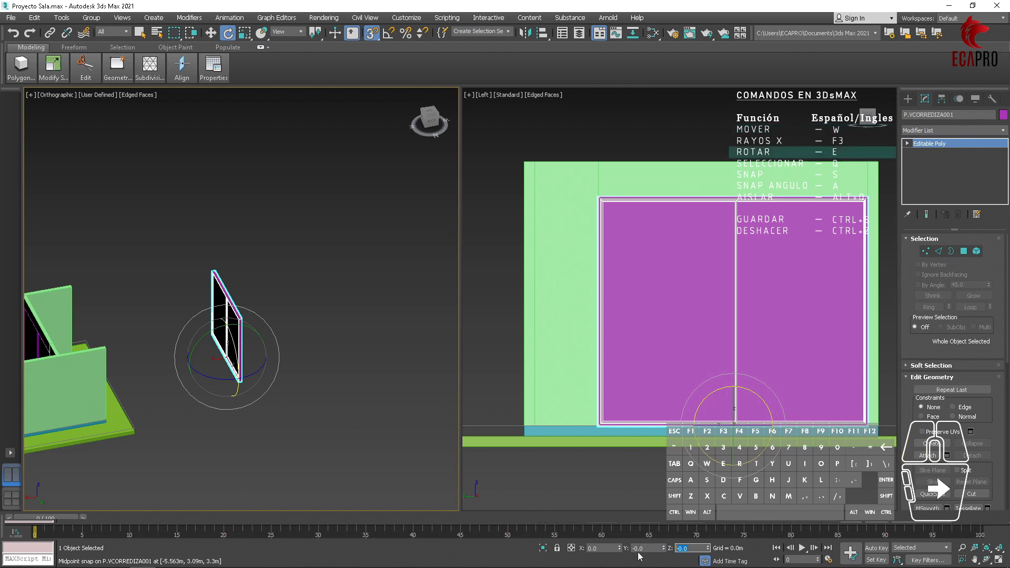
text(90)
key(Return)
scroll(293, 351, up, 3)
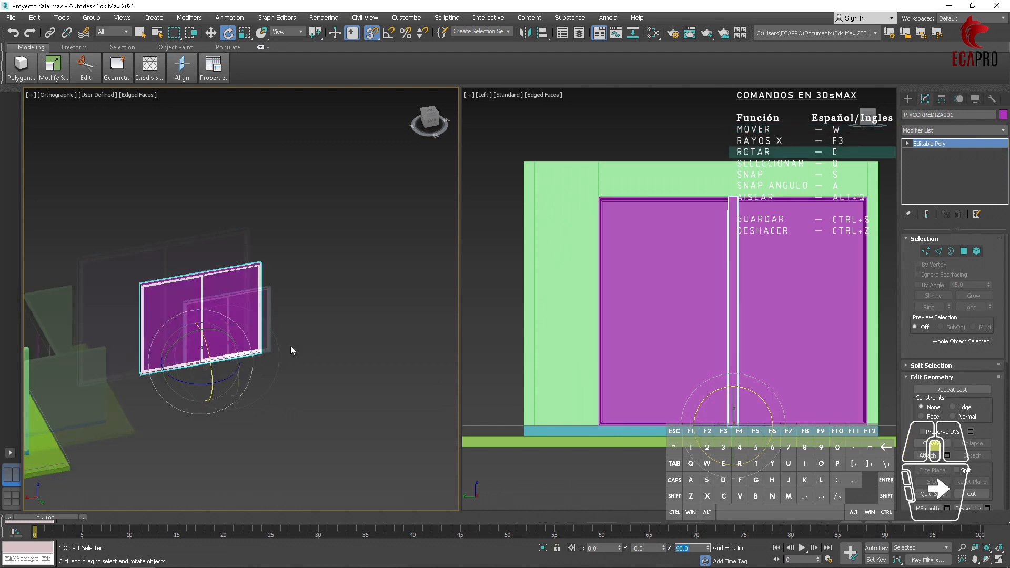
click(289, 327)
scroll(282, 336, down, 3)
click(242, 336)
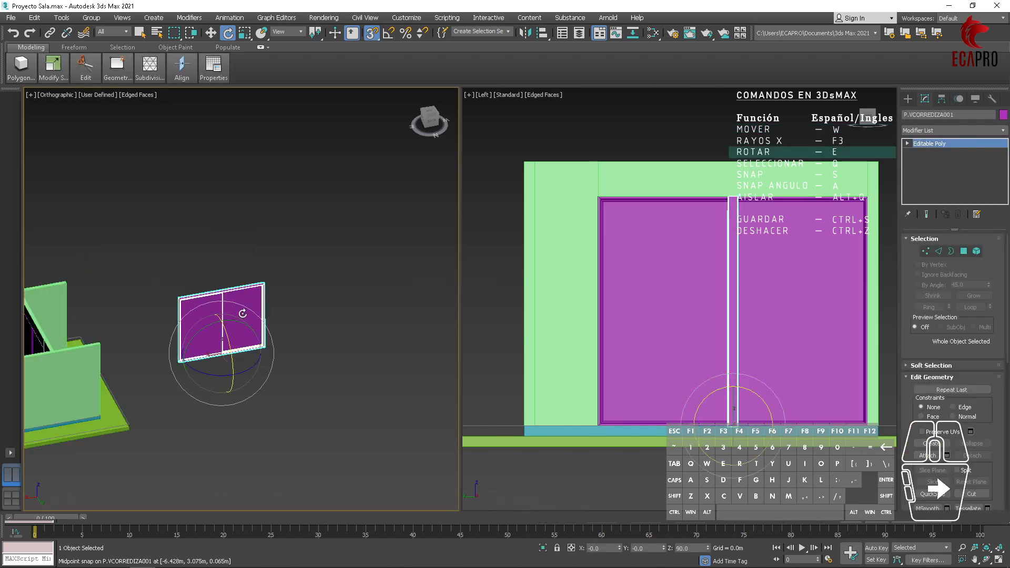
key(q)
scroll(242, 324, up, 4)
alt+middle_drag(282, 374, 272, 353)
key(k)
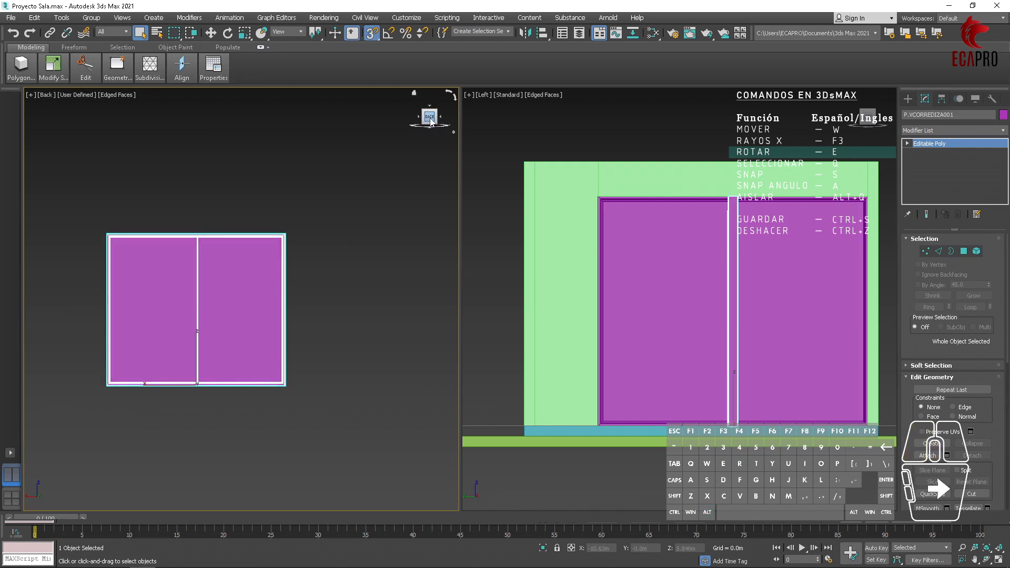
- Move the right-side vertices of the copied window about 1 m inward along X to narrow it
scroll(198, 322, up, 3)
middle_drag(198, 322, 258, 350)
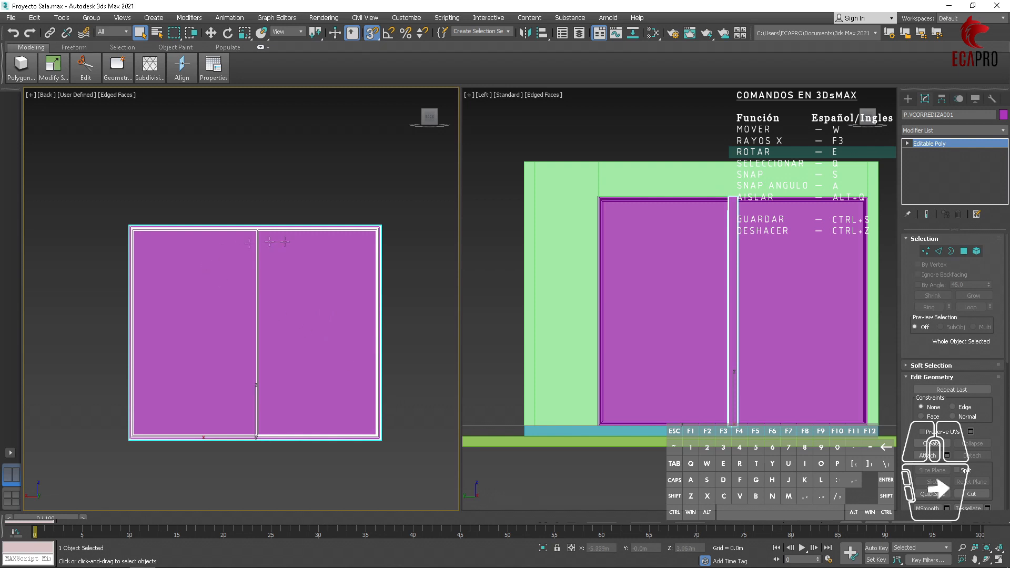
click(387, 255)
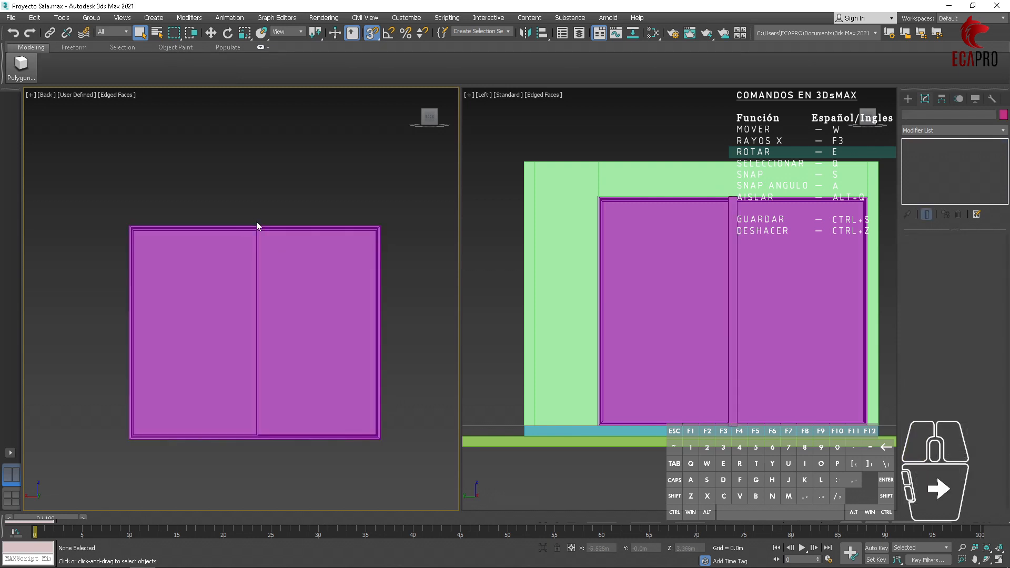
click(387, 276)
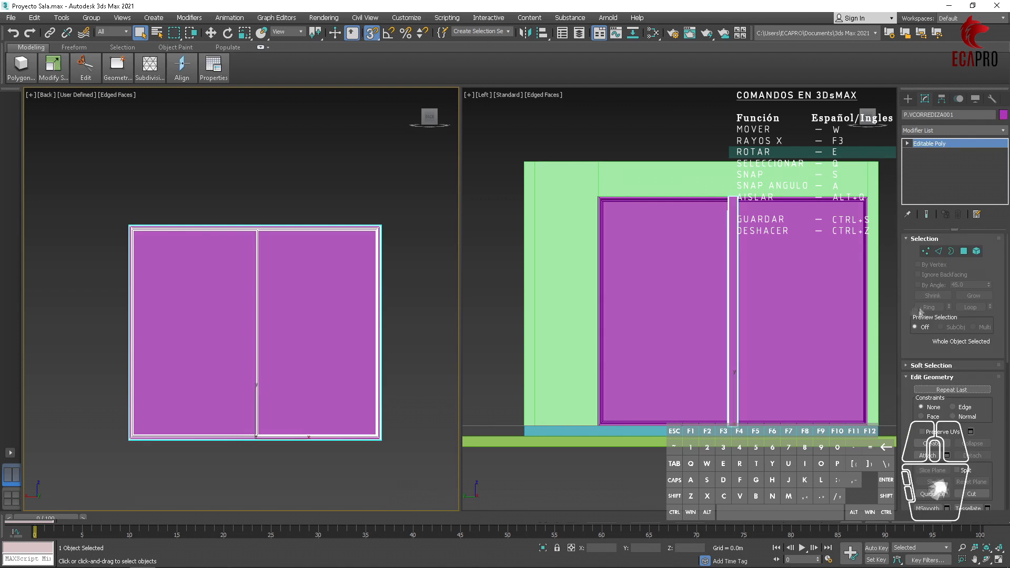
click(928, 254)
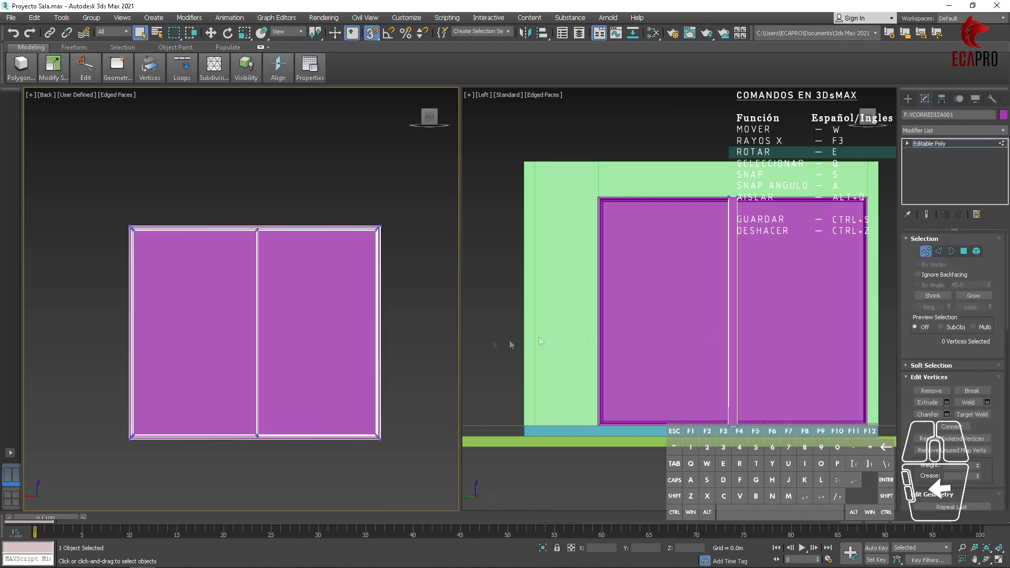
drag(354, 178, 412, 361)
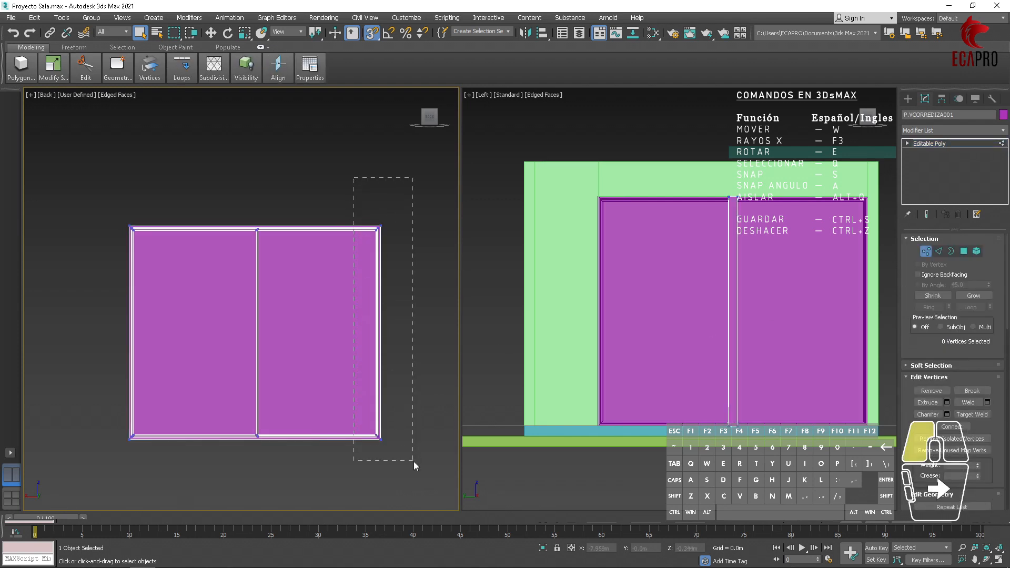
drag(413, 461, 413, 462)
key(w)
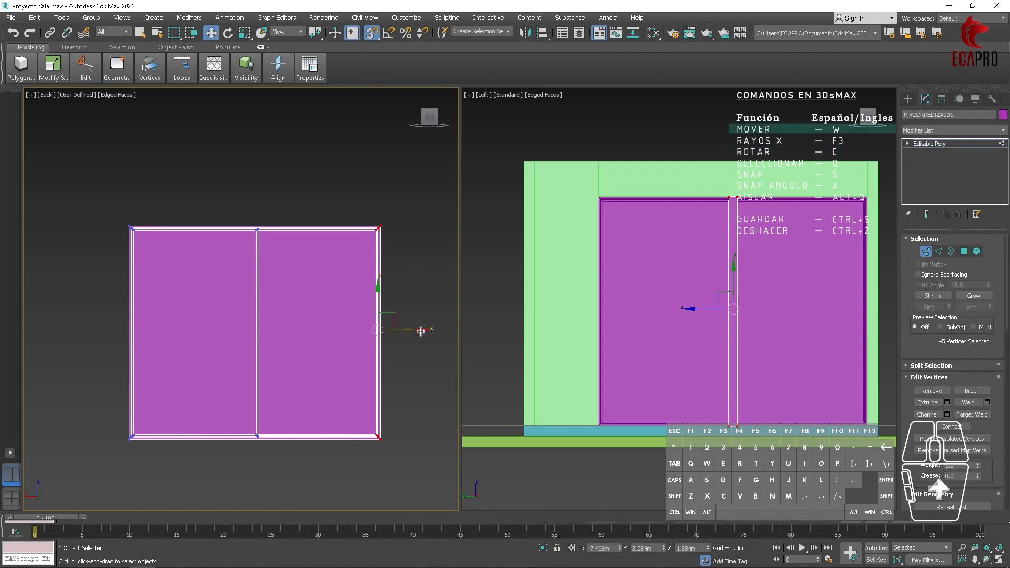
scroll(384, 336, up, 3)
drag(376, 207, 248, 216)
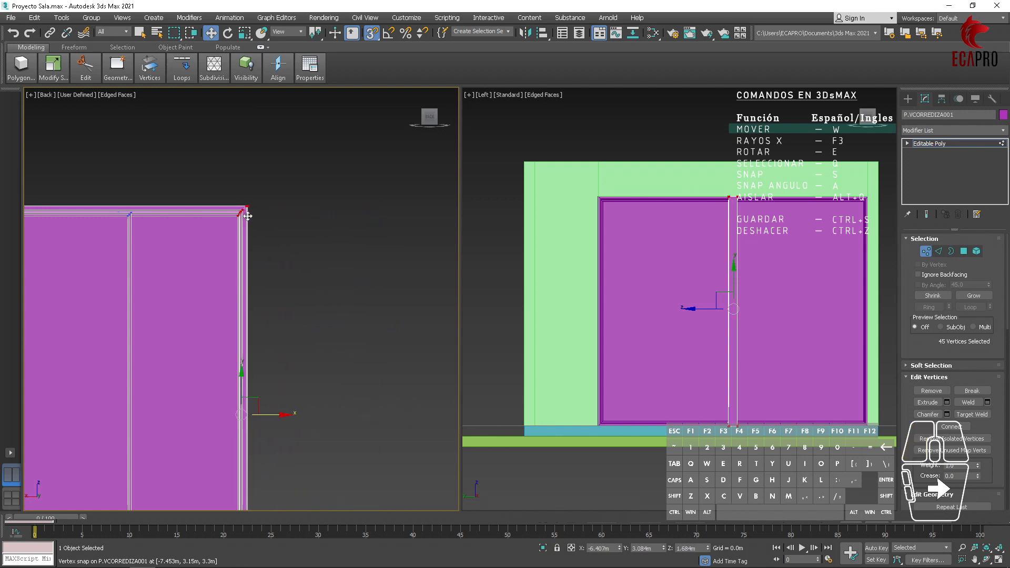
- Move the left-side vertices of the copied window about 1 m inward along X, toward the centre mullion
scroll(254, 217, down, 3)
drag(46, 194, 105, 442)
click(103, 321)
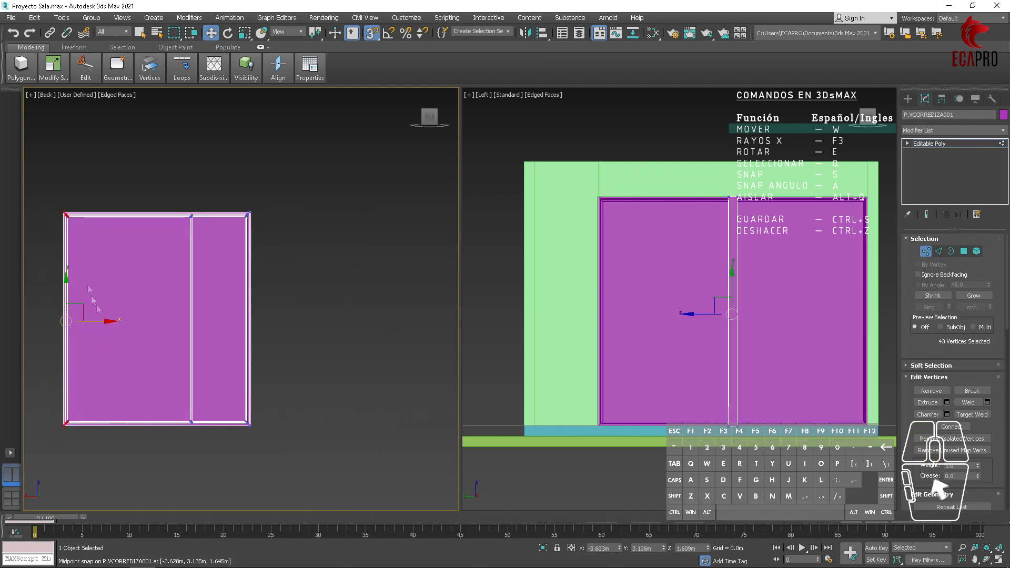
scroll(64, 230, up, 3)
drag(62, 181, 261, 178)
- Lower the top vertices of the copied window to shorten it to about 1.2 m high, and clear the vertex selection
scroll(260, 177, down, 3)
drag(198, 147, 427, 226)
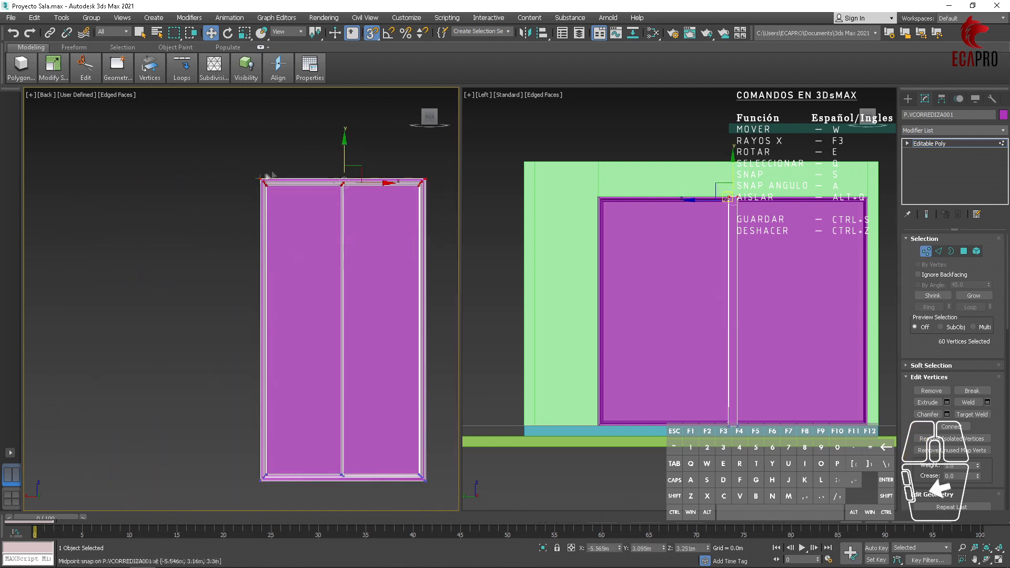
drag(262, 181, 267, 371)
scroll(317, 293, down, 2)
scroll(393, 379, up, 1)
click(393, 378)
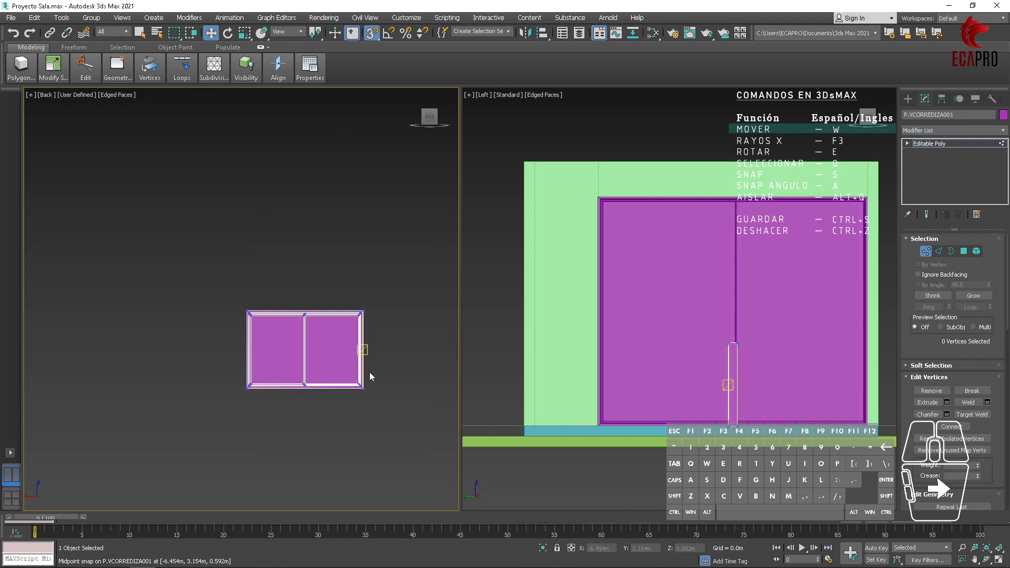
click(389, 332)
- Delete the resized window copy standing outside the house and save the project
scroll(377, 330, down, 2)
alt+middle_drag(337, 345, 343, 260)
scroll(312, 328, down, 2)
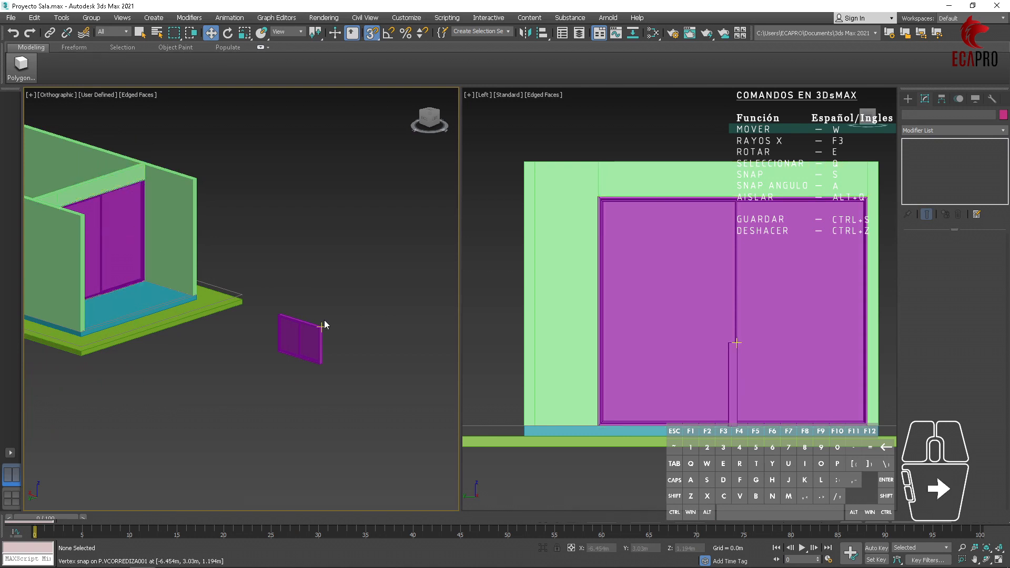
scroll(324, 319, down, 5)
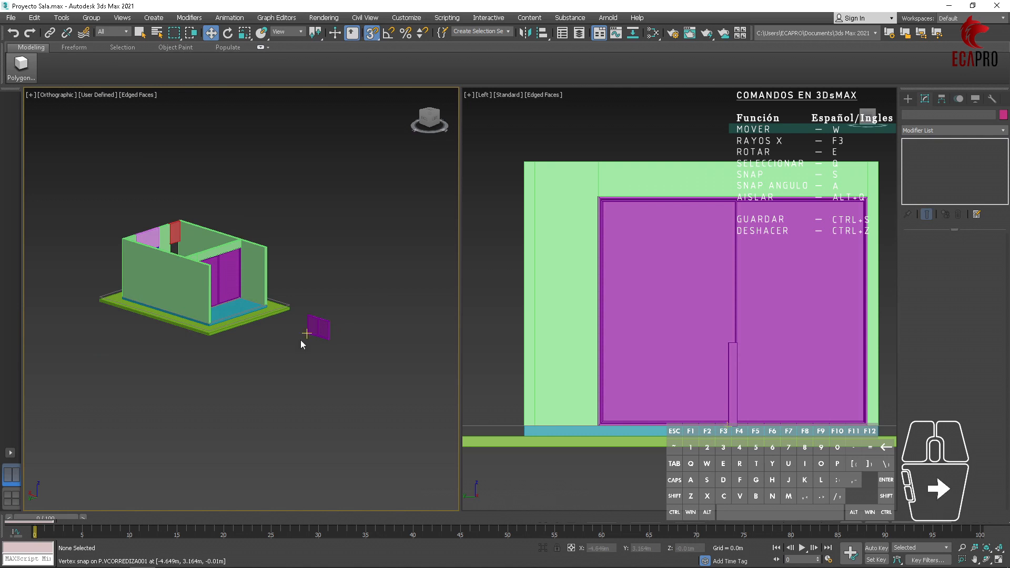
click(318, 327)
scroll(323, 325, up, 4)
scroll(331, 322, down, 2)
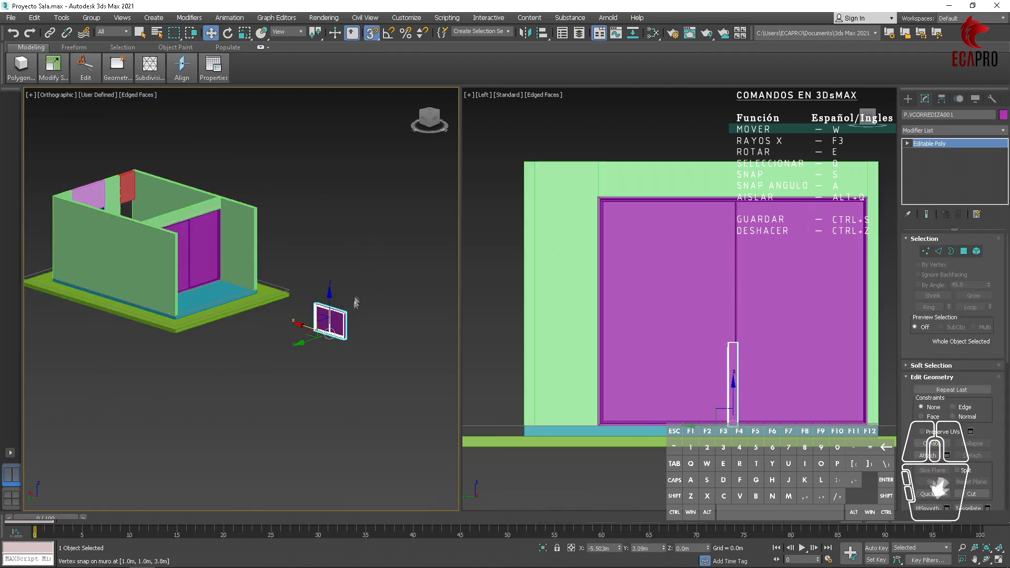
click(381, 343)
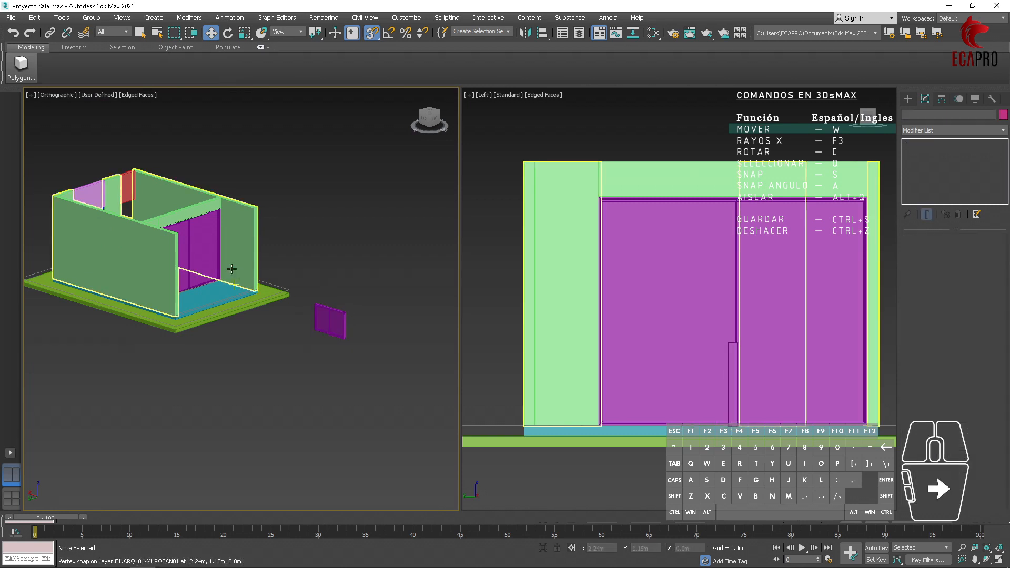
click(339, 322)
key(Delete)
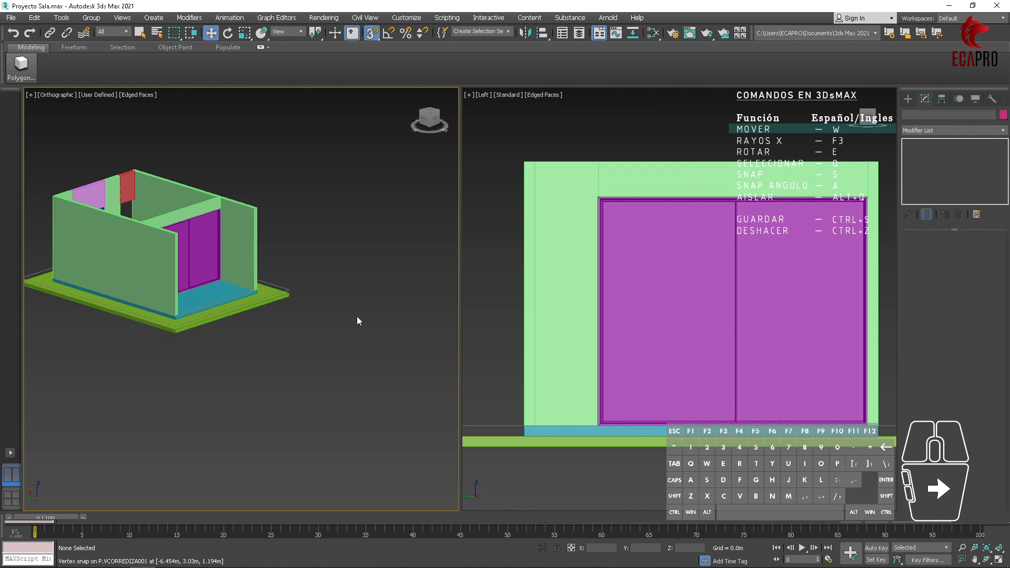
middle_drag(357, 320, 398, 397)
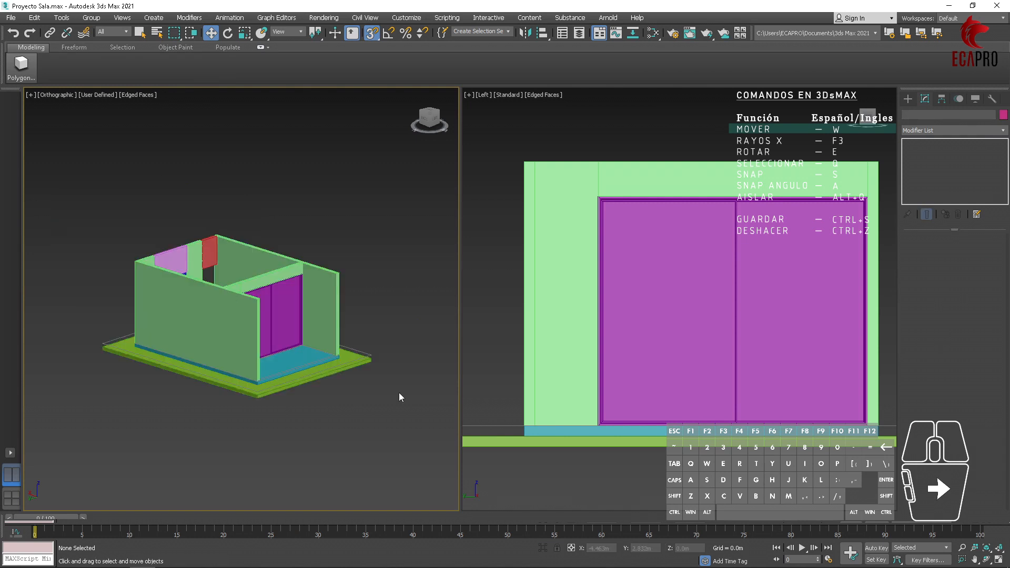
key(ctrl+s)
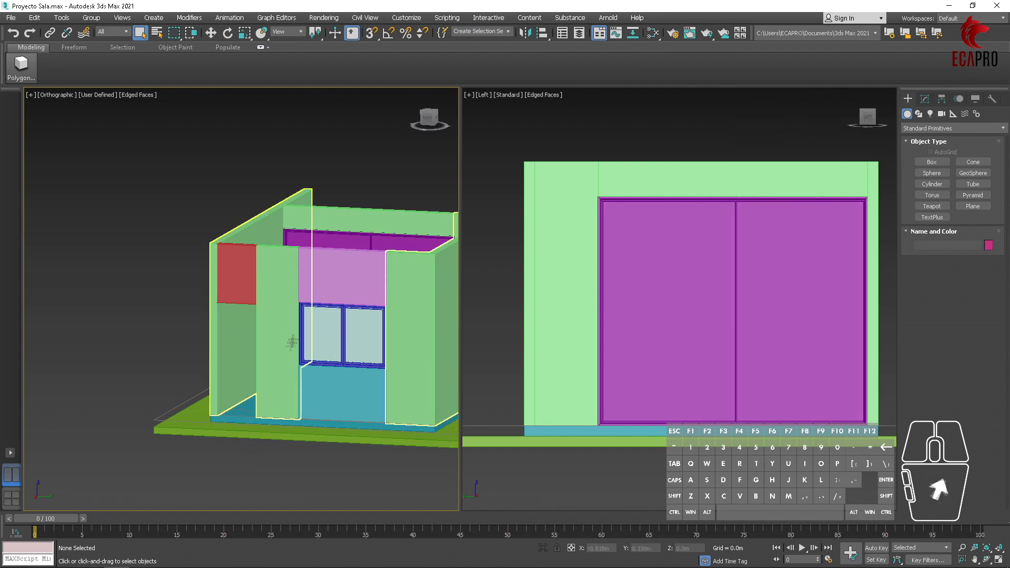
- Open the list of geometry categories for creating a new object
scroll(349, 350, up, 6)
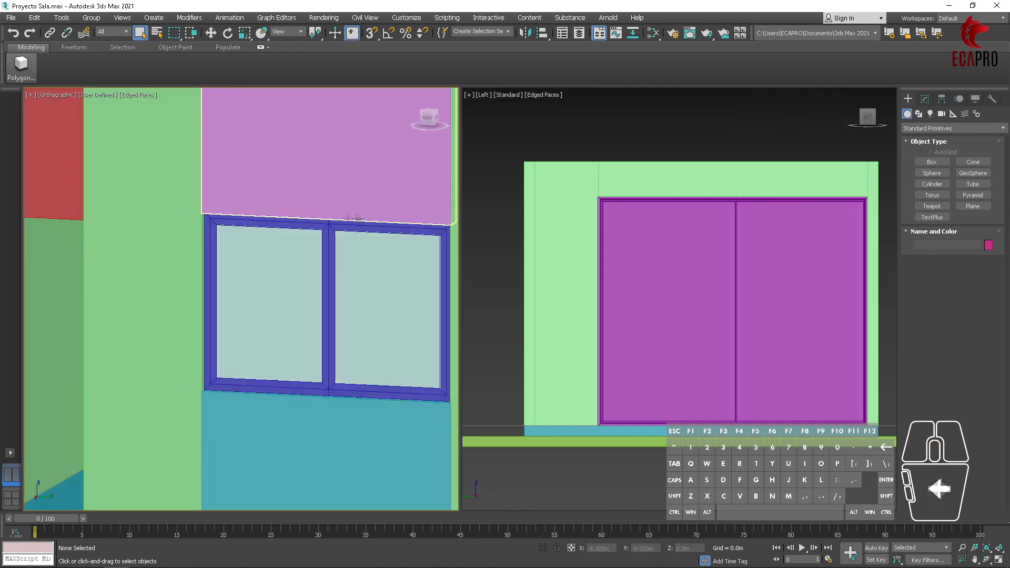
scroll(307, 451, down, 8)
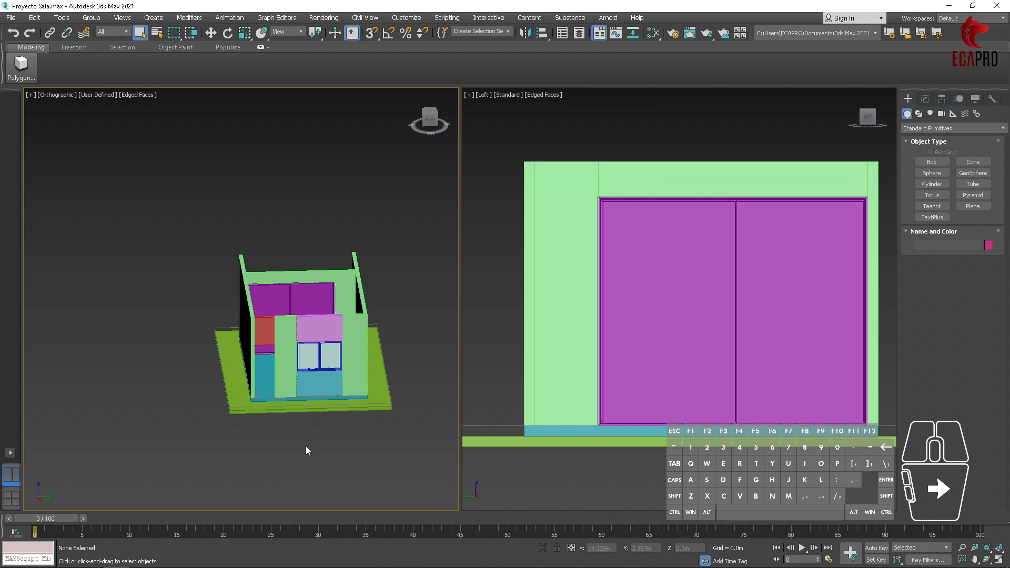
scroll(305, 446, up, 6)
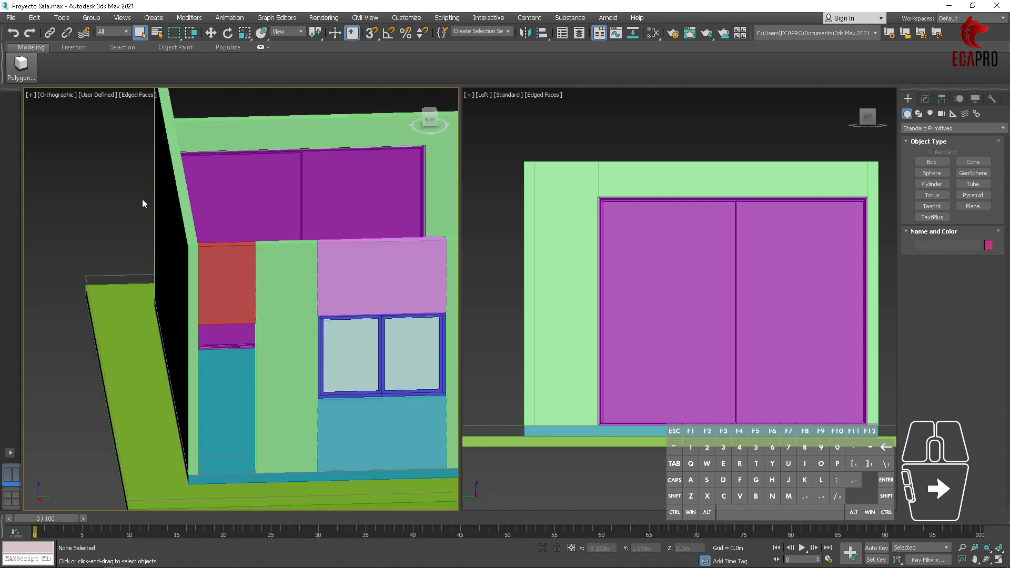
click(909, 101)
click(909, 114)
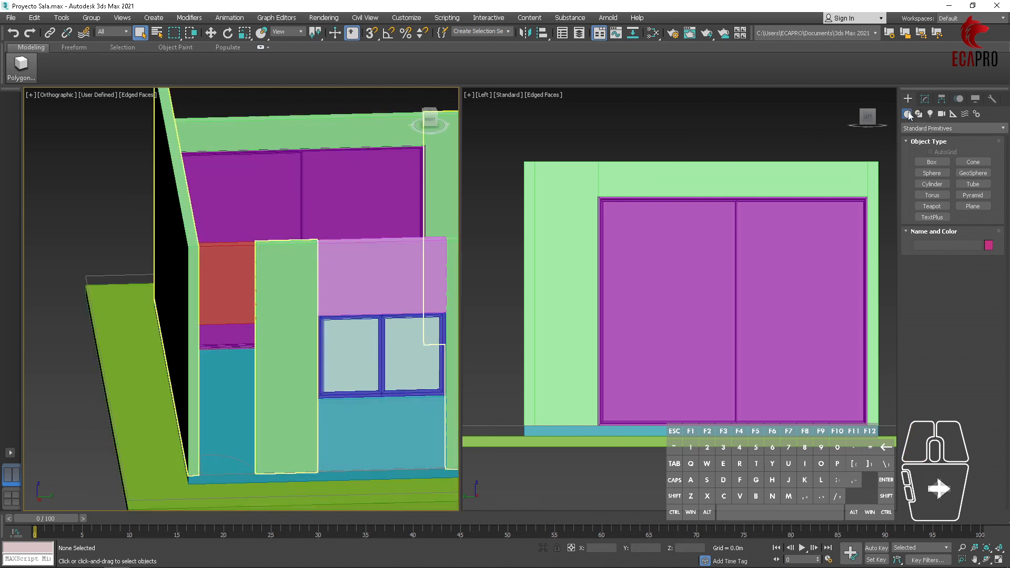
click(935, 130)
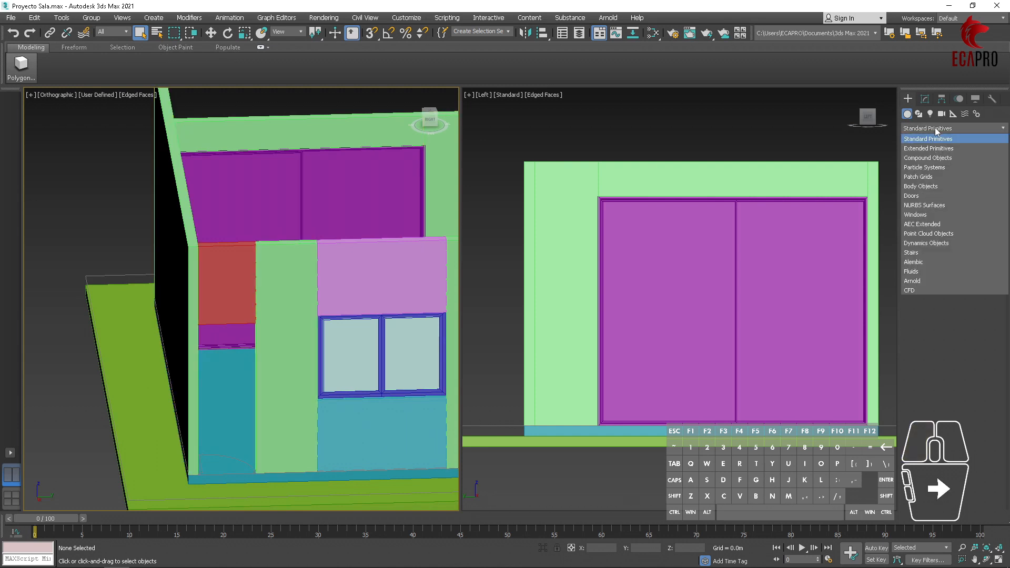
- Create a Pivot door in the empty area outside the house, about 4.37 m high and 1.55 m deep
click(920, 196)
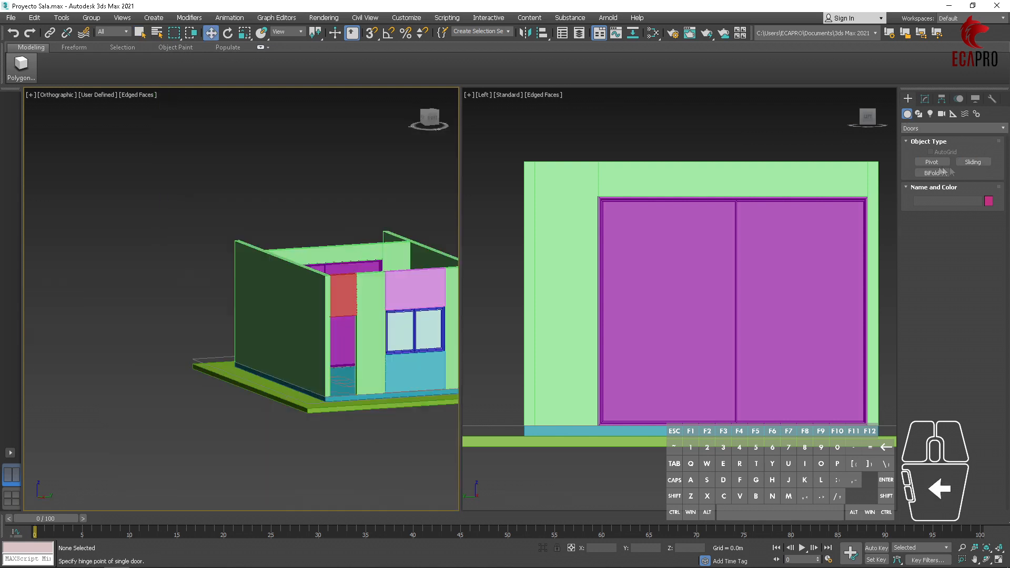
click(931, 164)
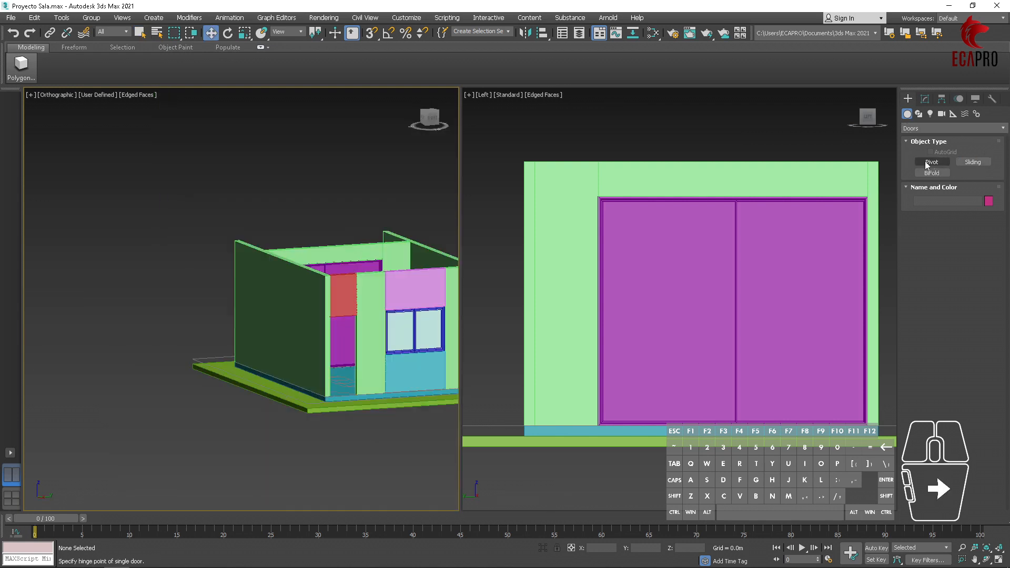
click(931, 162)
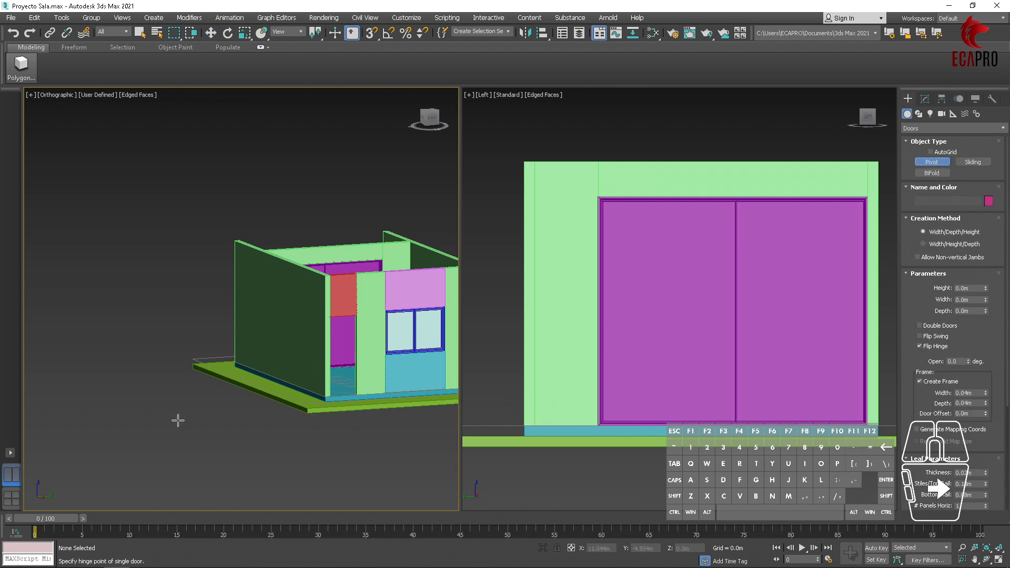
alt+middle_drag(134, 305, 180, 302)
click(182, 233)
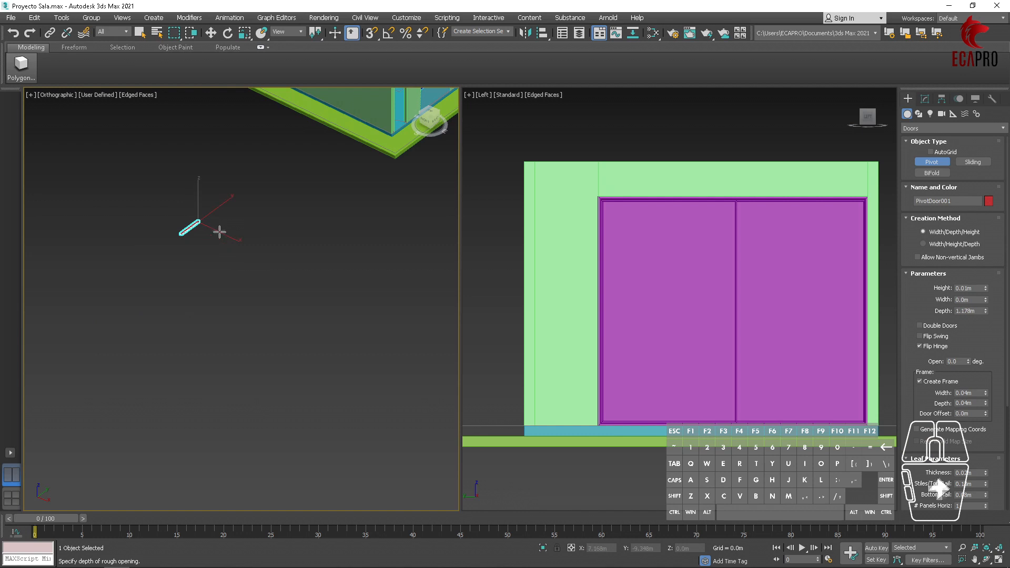
click(204, 221)
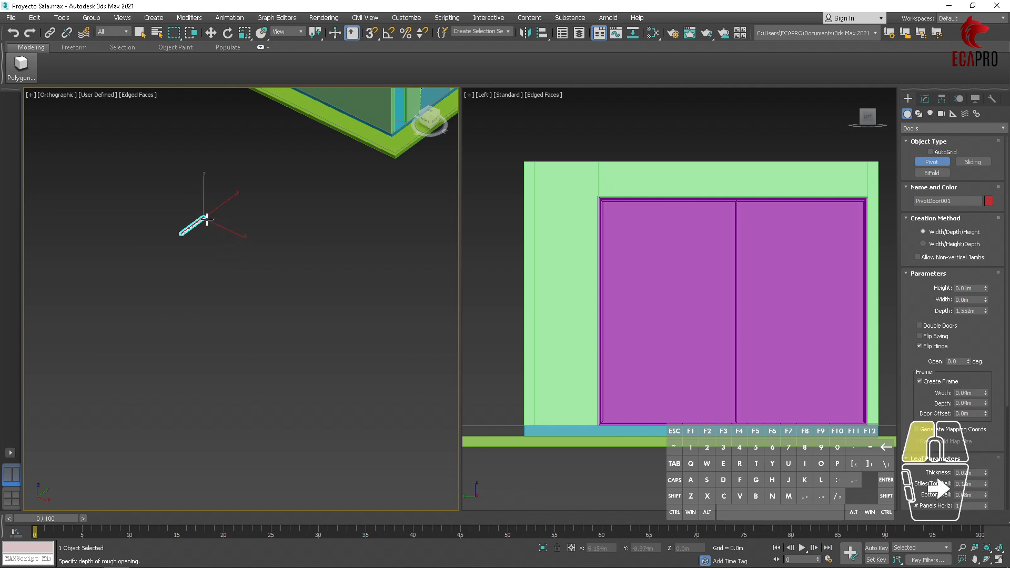
click(177, 120)
key(Escape)
middle_drag(194, 163, 308, 281)
alt+middle_drag(307, 281, 293, 275)
scroll(293, 275, up, 5)
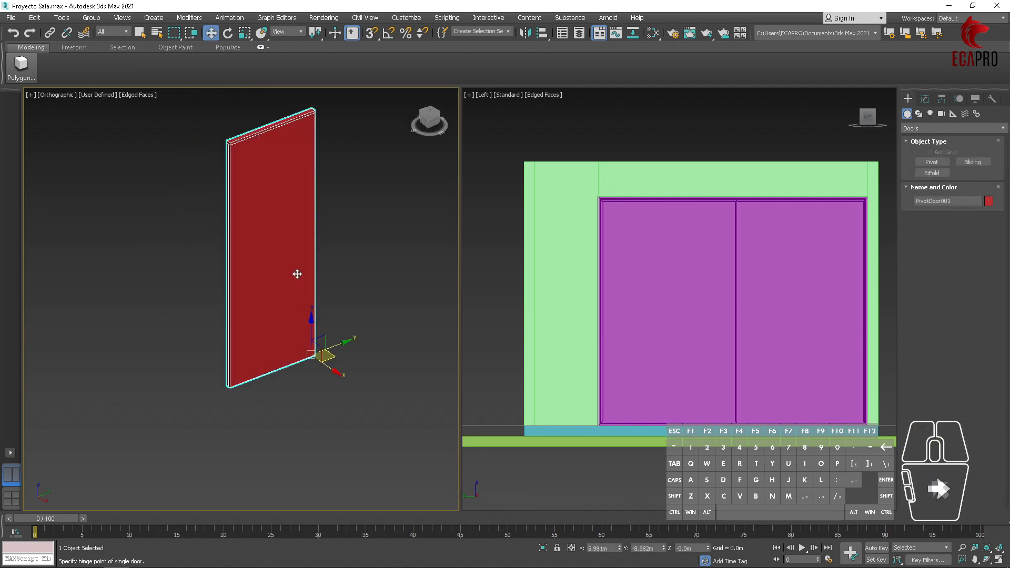
- Change the new door's object color to light pink
key(q)
click(925, 99)
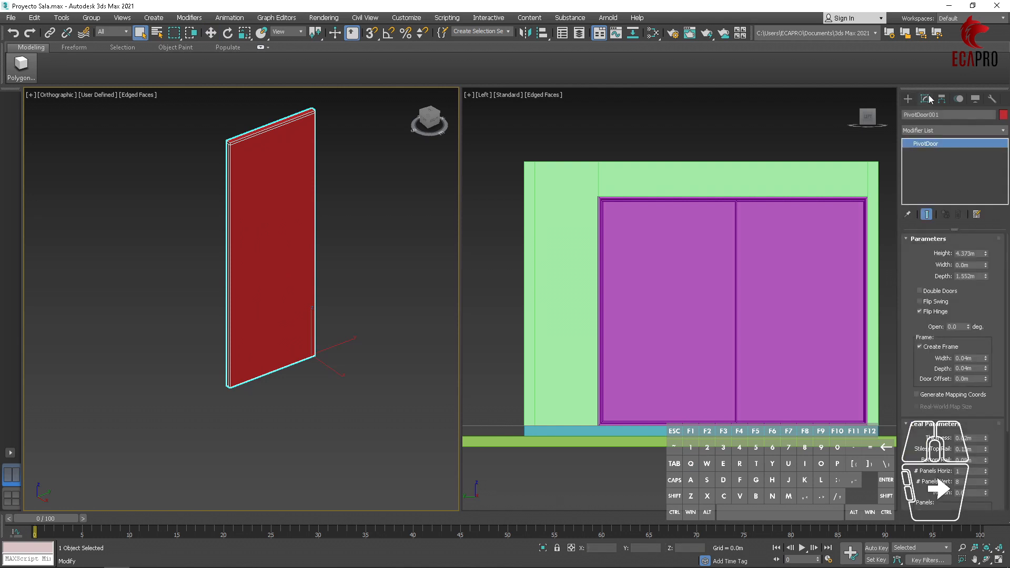
click(1003, 115)
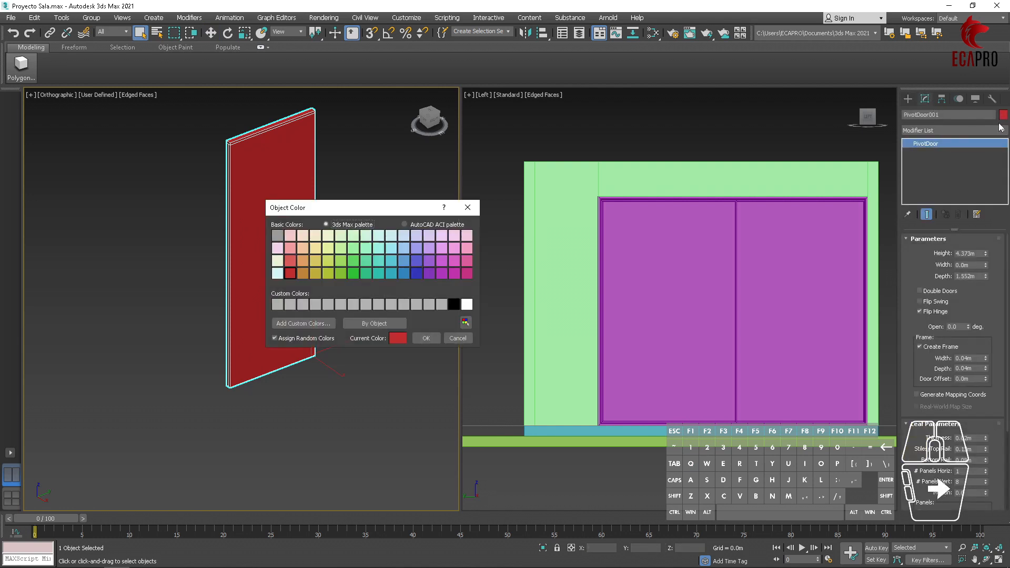
click(467, 248)
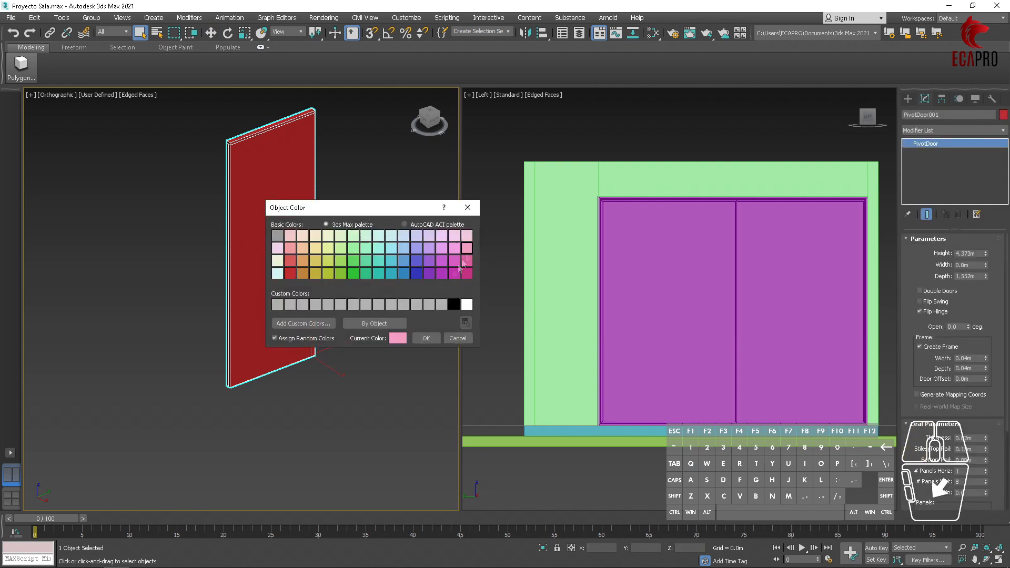
click(426, 339)
key(z)
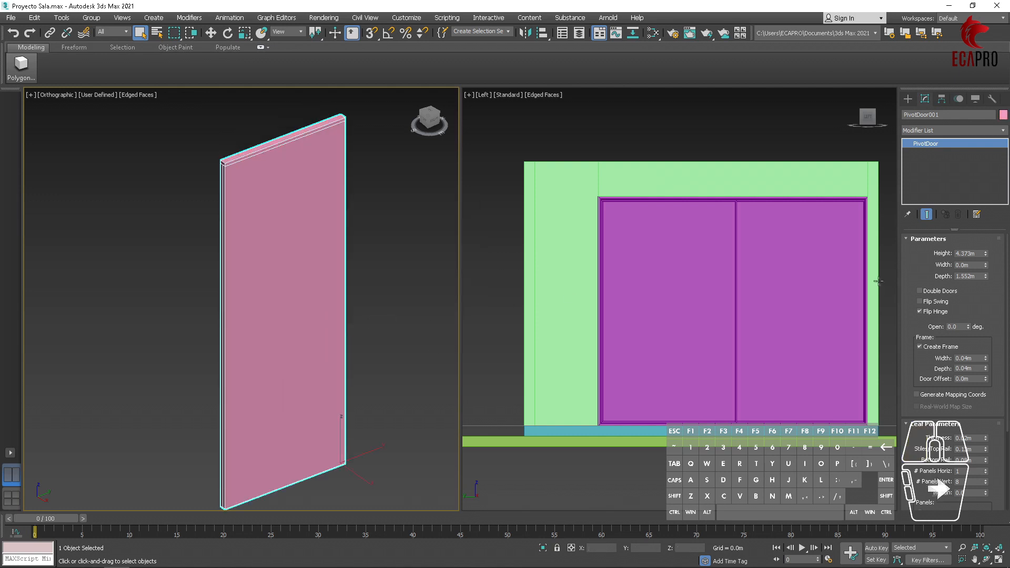
- Set the door's height to 2.5 m and its width to 0.9 m
scroll(969, 447, down, 2)
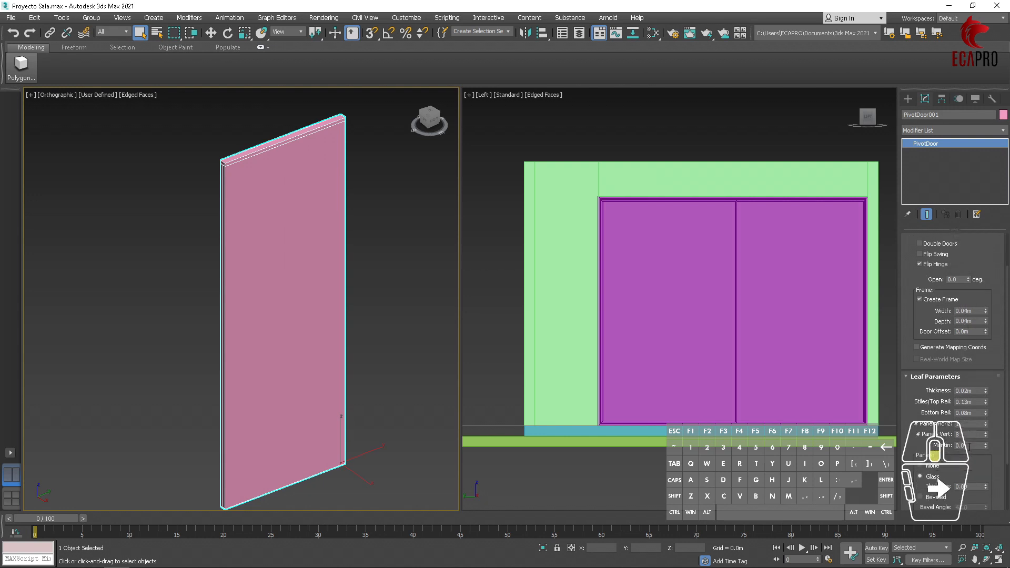
scroll(978, 375, up, 2)
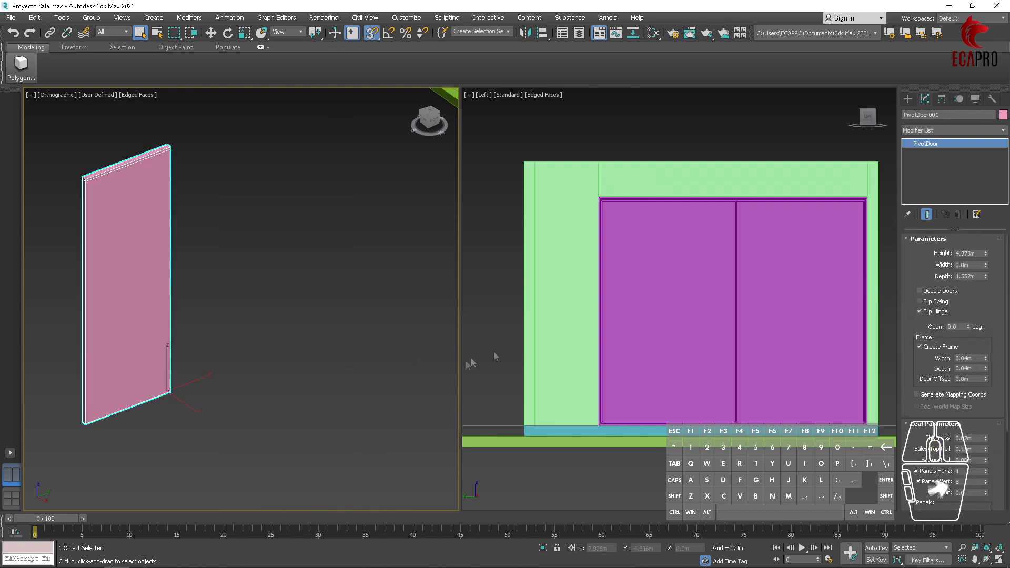
click(972, 253)
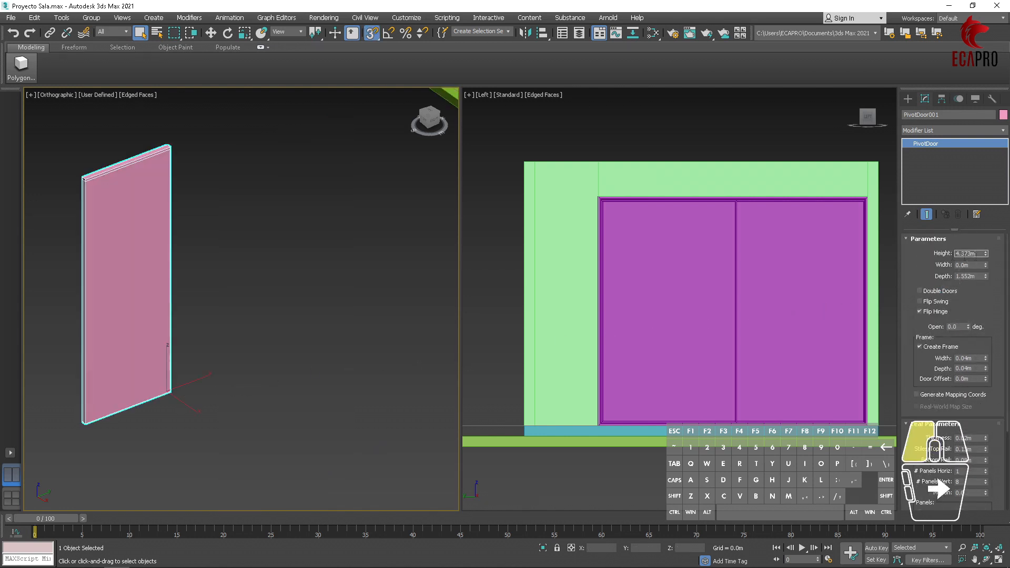
drag(976, 253, 931, 255)
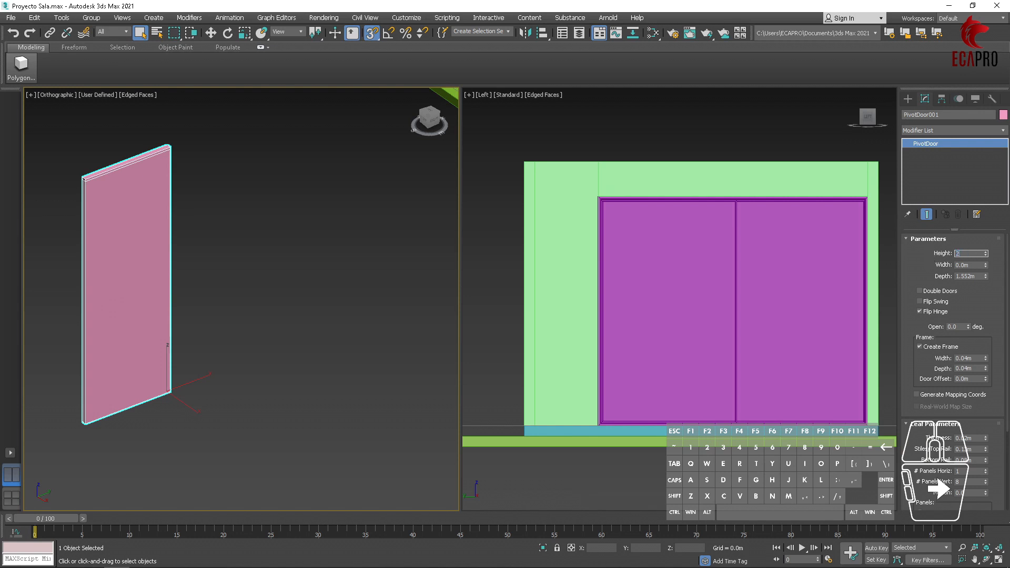
text(2.5)
key(Return)
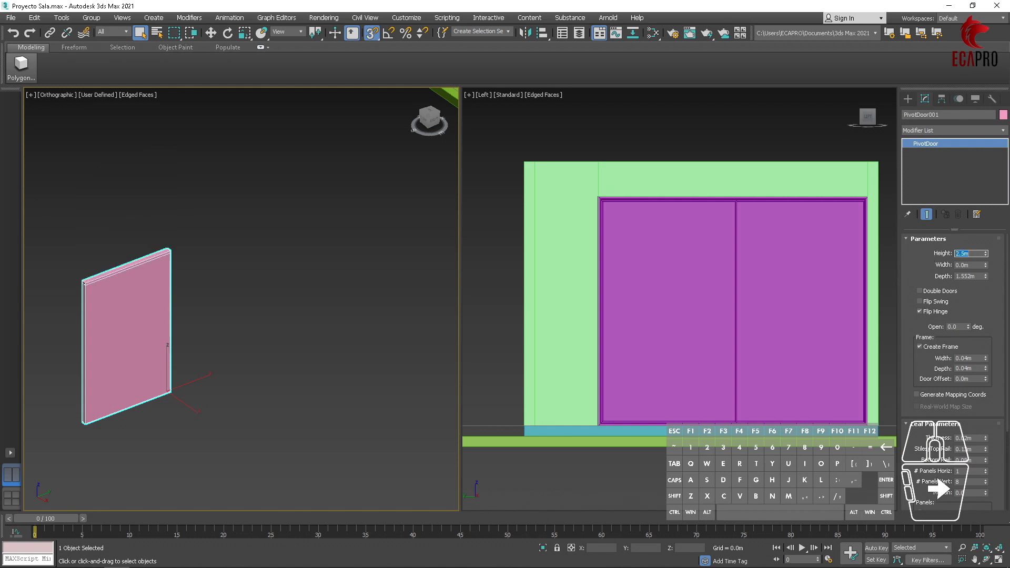
key(z)
drag(972, 265, 927, 269)
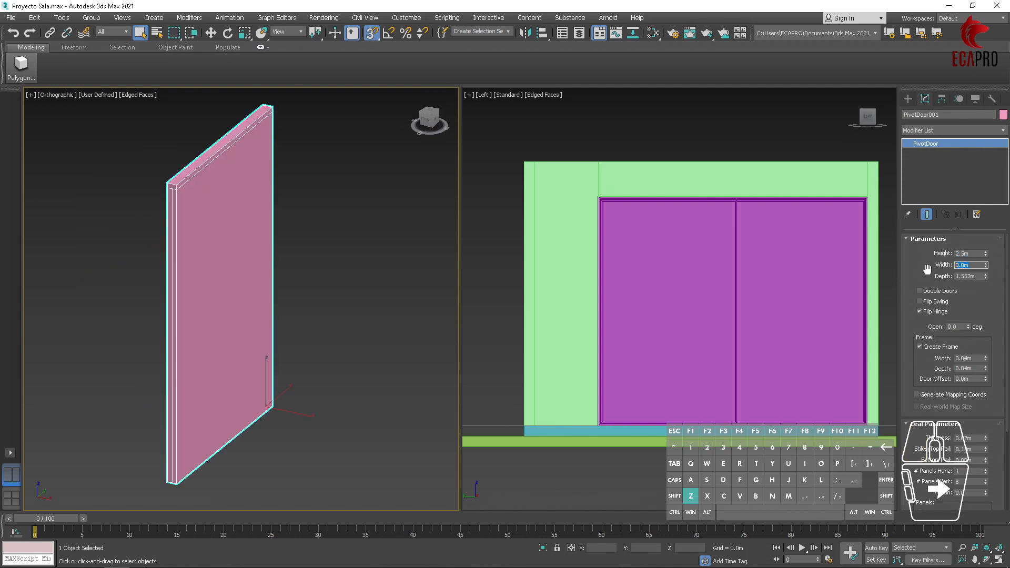
text(.9)
key(Return)
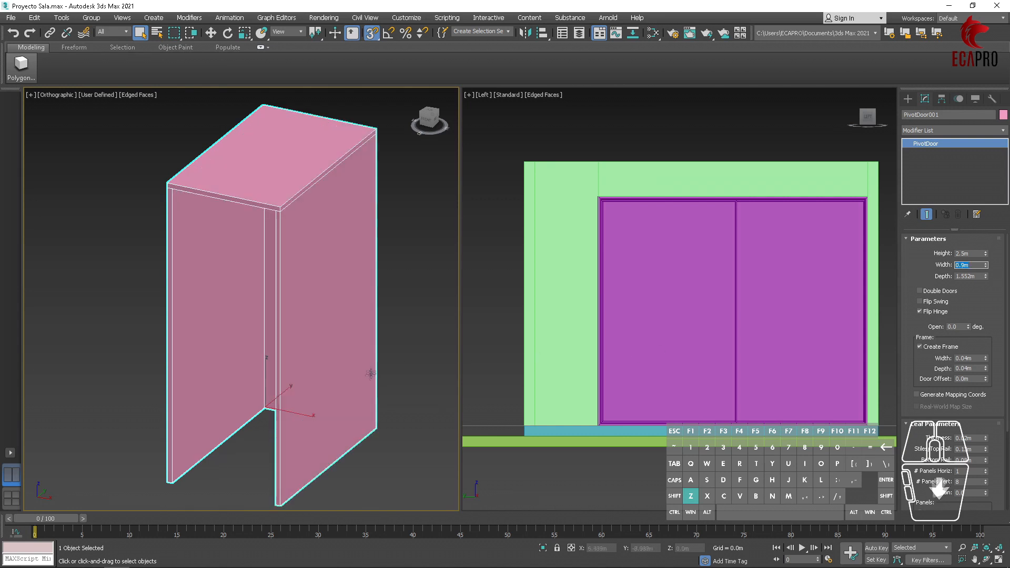
- Set the door's depth to 0.15 m and inspect the frame from several sides
alt+middle_drag(378, 388, 384, 392)
click(975, 275)
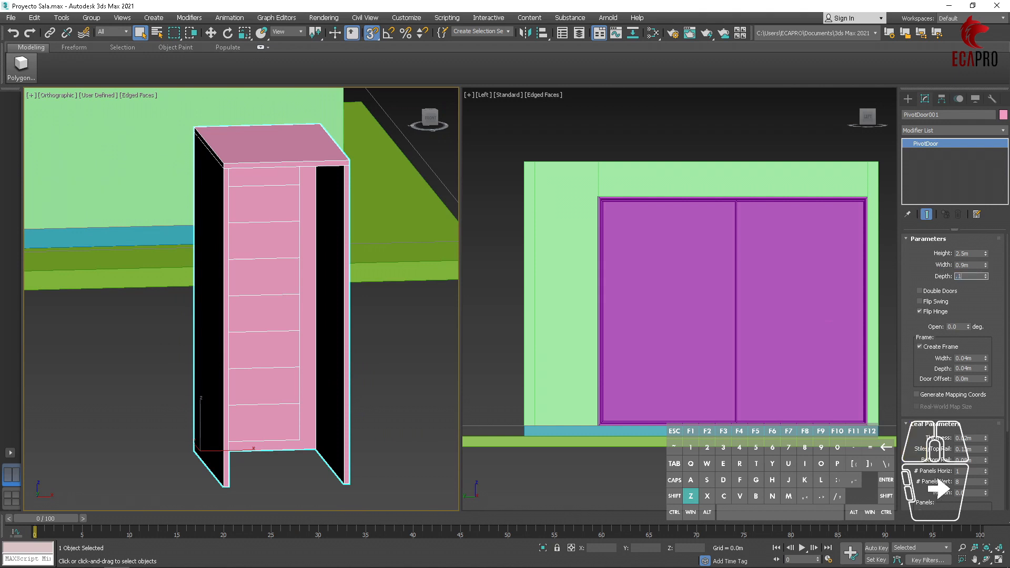
text(.15)
key(Return)
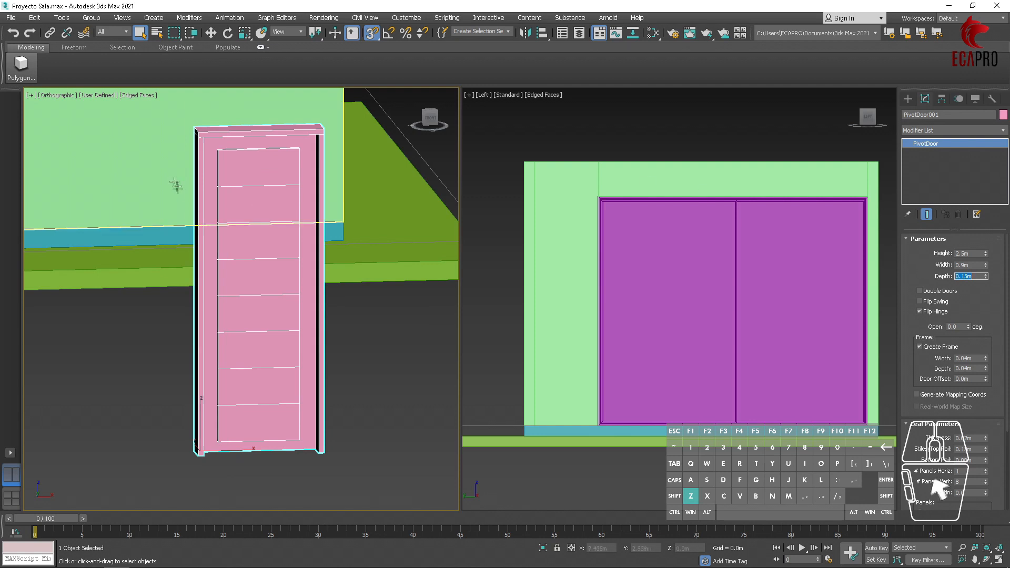
scroll(174, 137, up, 3)
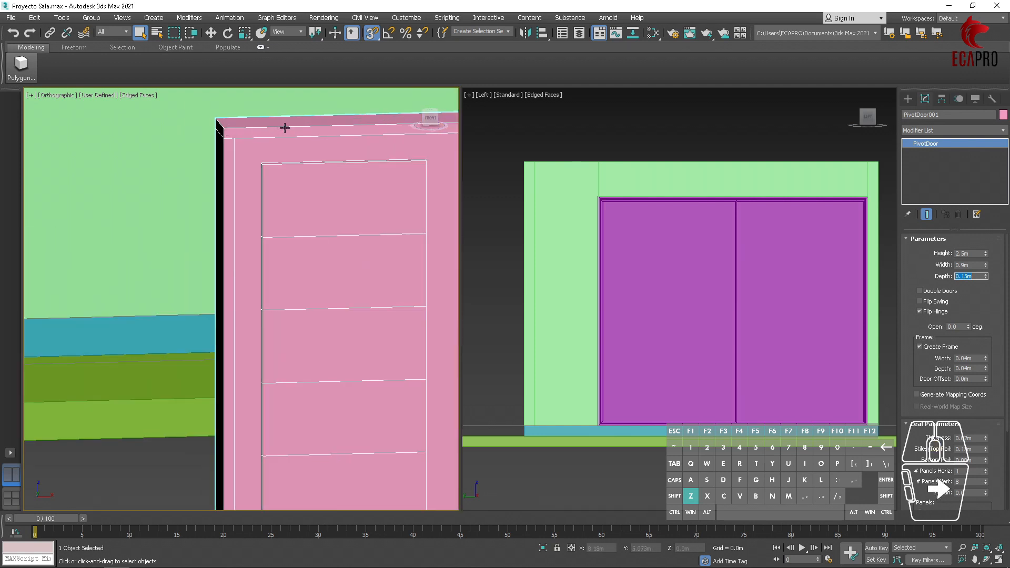
alt+middle_drag(203, 198, 242, 249)
scroll(242, 249, down, 3)
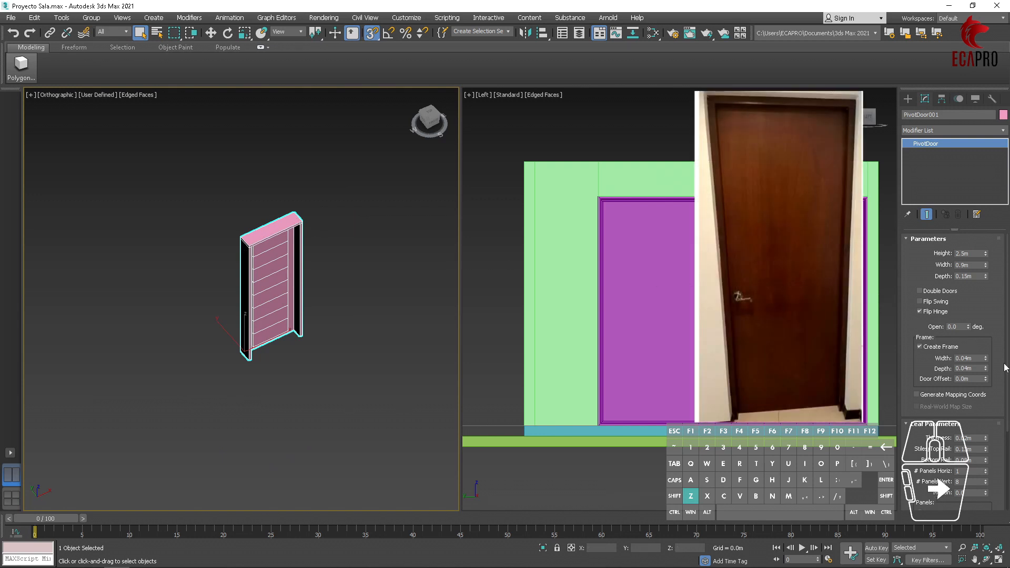
- Set the door's overall depth to 0.1 m and check its proportions
drag(972, 277, 947, 279)
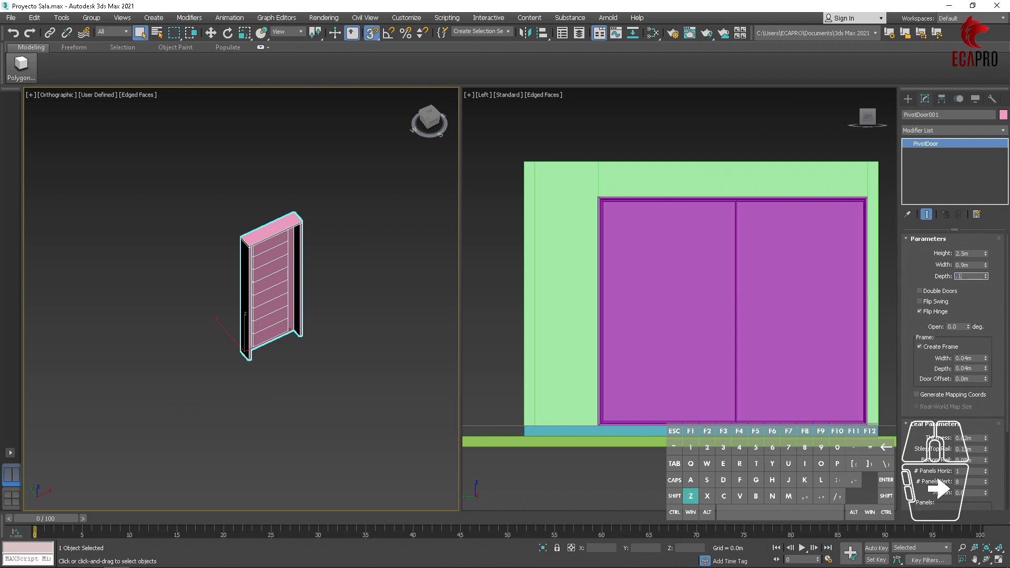
text(.1)
key(Return)
scroll(263, 271, up, 2)
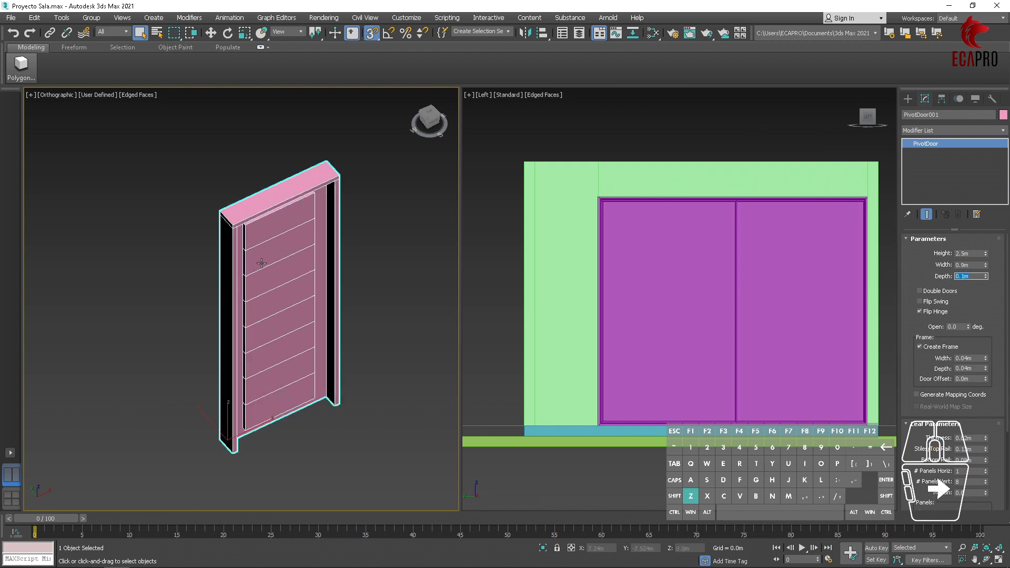
scroll(269, 270, down, 4)
scroll(252, 337, up, 4)
scroll(255, 339, down, 3)
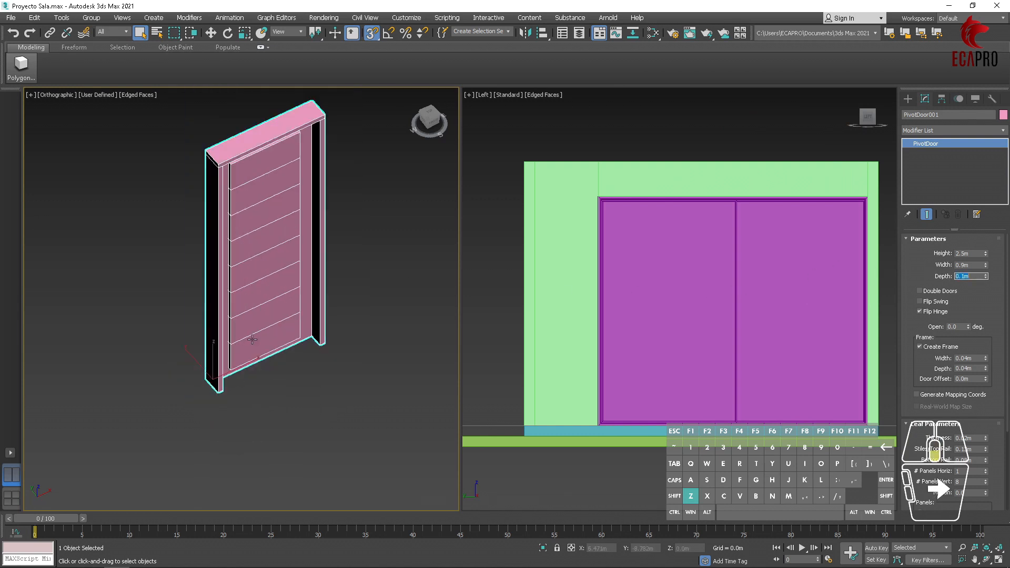
scroll(287, 340, up, 3)
scroll(287, 340, down, 2)
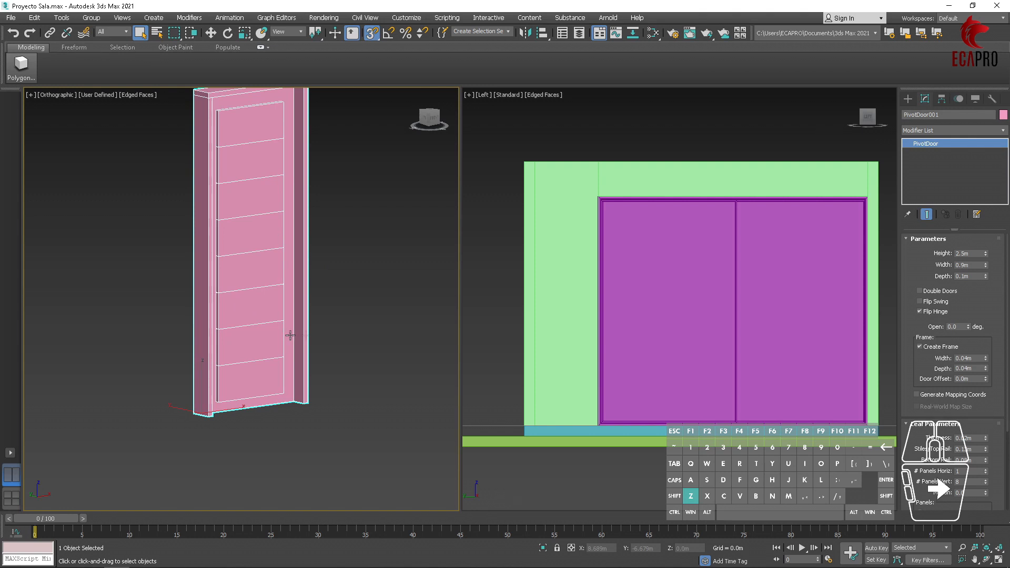
- Try out different frame widths and depths and the Create Frame option, restoring both dimensions to 0.04 m
drag(935, 355, 935, 273)
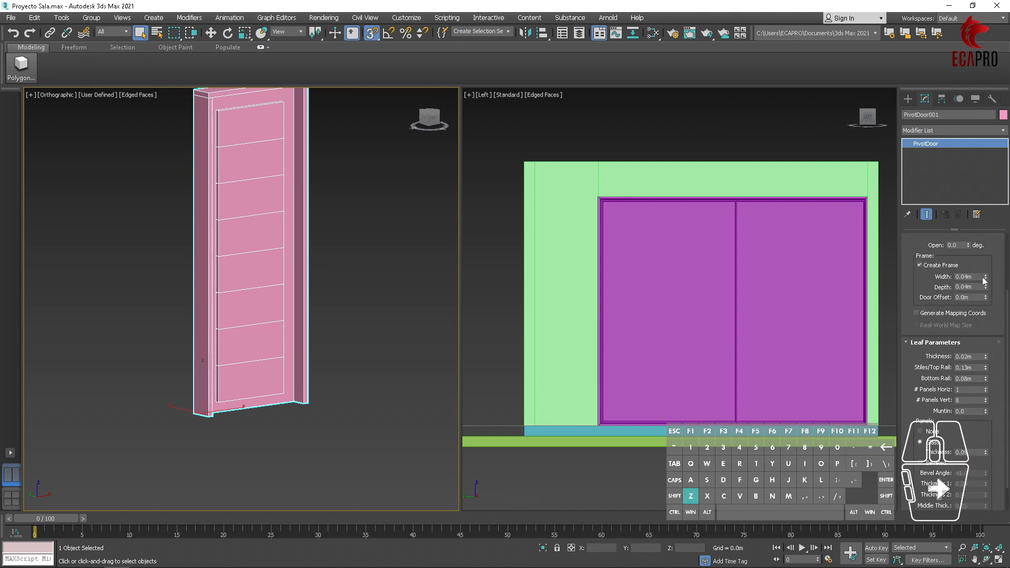
drag(986, 279, 936, 274)
click(918, 263)
click(917, 263)
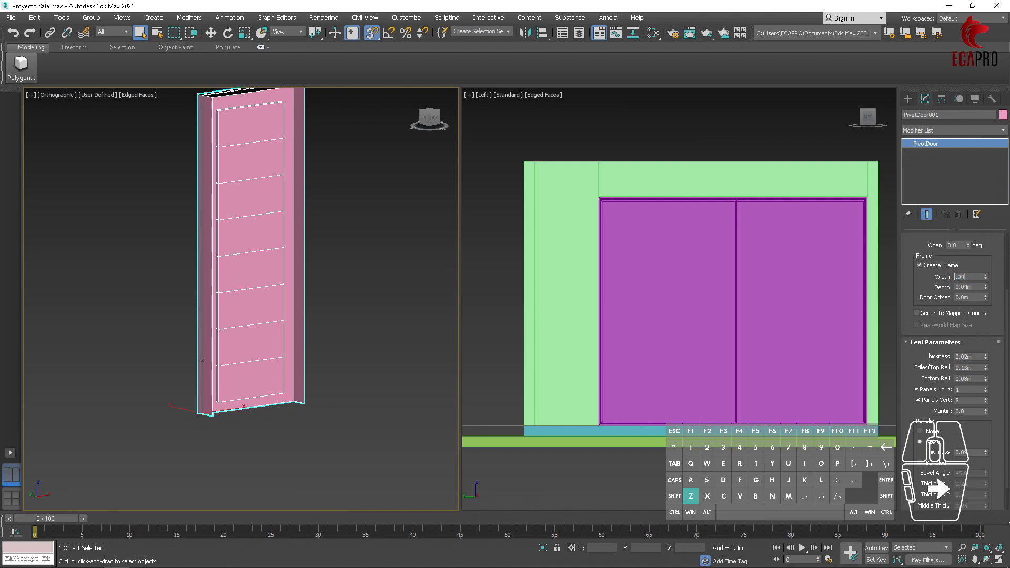
key(Return)
scroll(304, 348, up, 3)
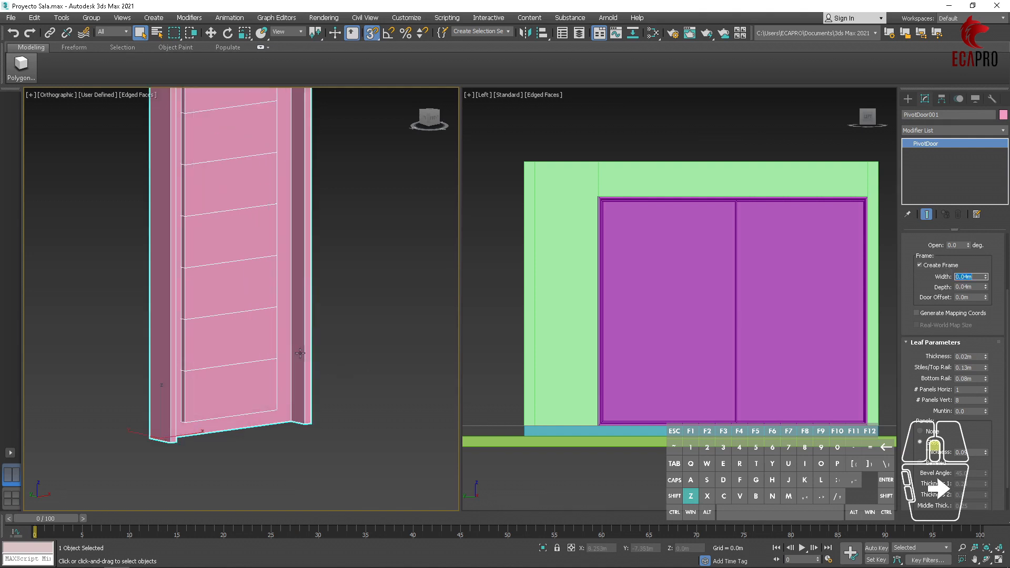
middle_drag(381, 310, 395, 405)
click(985, 289)
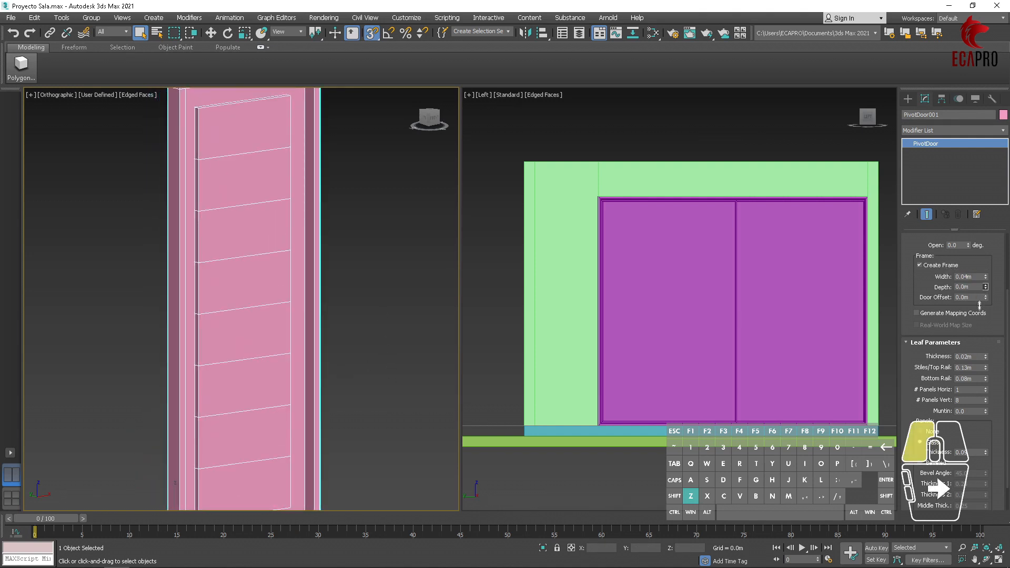
mouse_move(979, 305)
mouse_down()
mouse_move(982, 253)
mouse_move(985, 290)
mouse_up()
- Try out the door leaf's thickness and restore it to 0.02 m
scroll(953, 329, down, 2)
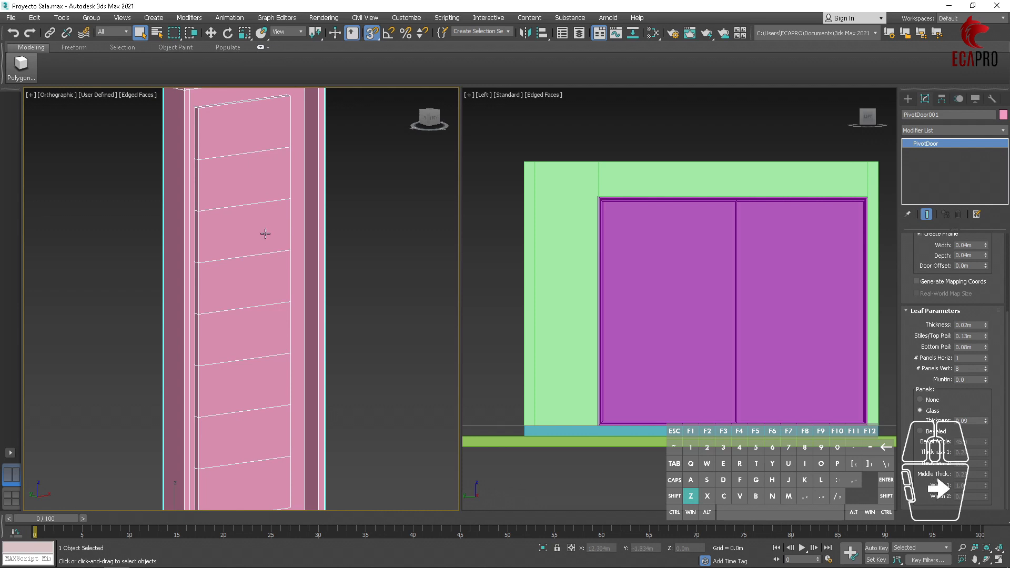
scroll(265, 233, down, 5)
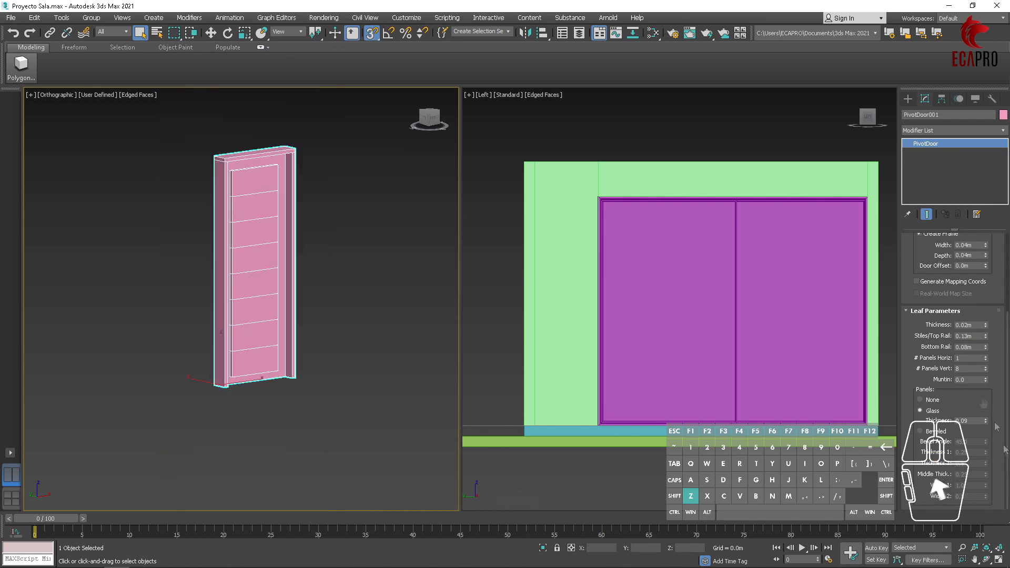
mouse_move(985, 324)
mouse_down()
mouse_move(987, 313)
mouse_move(989, 332)
mouse_up()
text(0.02)
key(Return)
- Set the leaf's Stiles/Top Rail and Bottom Rail to 0.1 m each
mouse_move(985, 335)
mouse_down()
mouse_move(993, 324)
mouse_move(991, 336)
mouse_up()
click(968, 336)
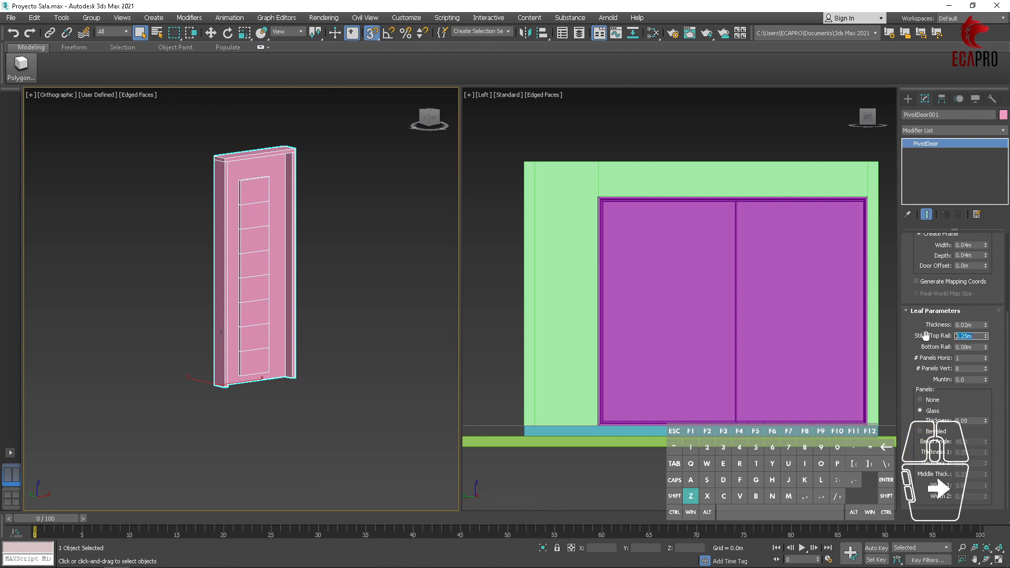
text(.1)
key(Return)
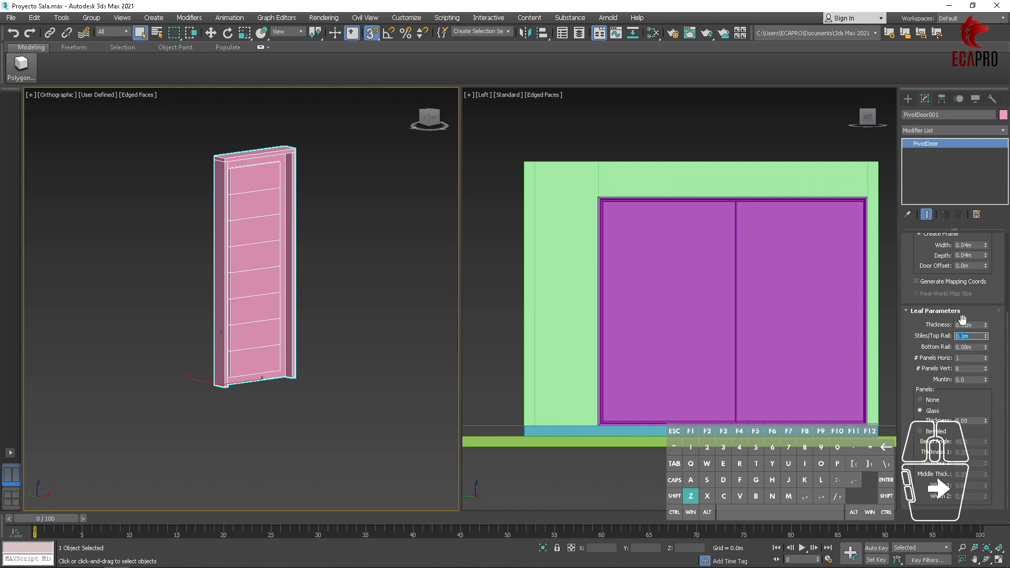
drag(985, 348, 944, 345)
key(Return)
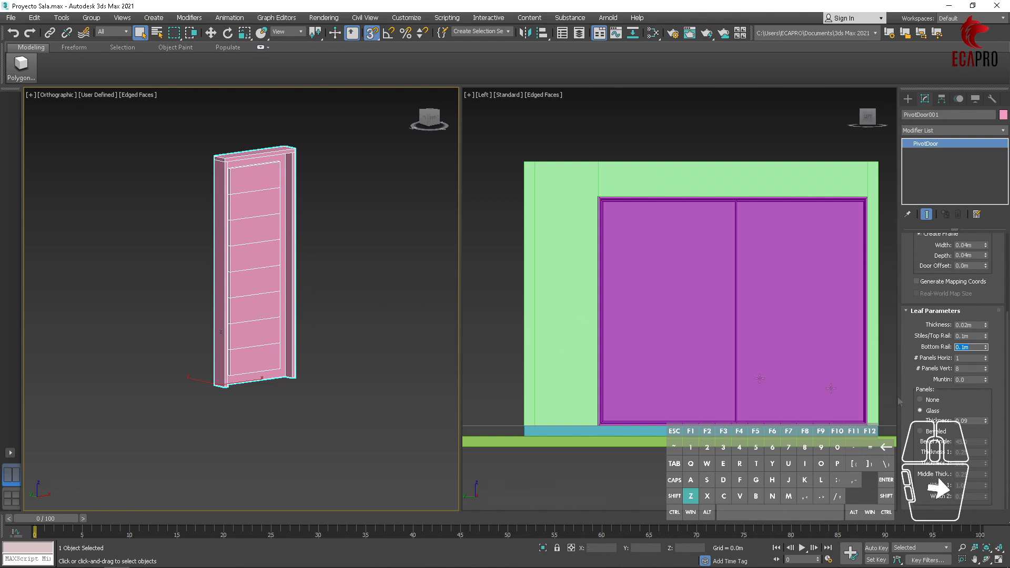
- Set the door leaf to one horizontal and one vertical panel
drag(985, 358, 992, 441)
scroll(938, 308, up, 3)
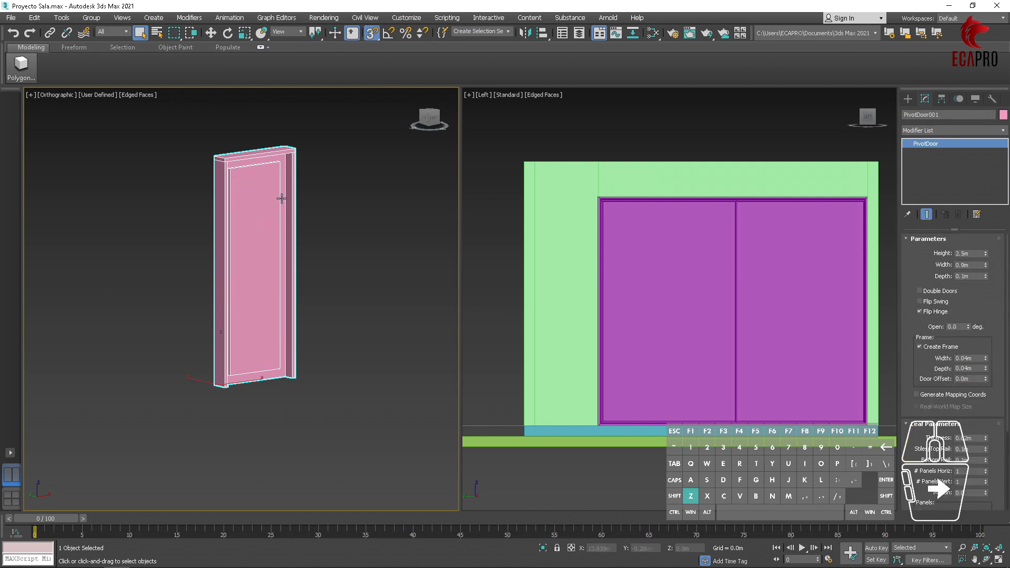
- Try opening the pivot door's leaf to 26 and 45 degrees, checking its swing from several angles
click(968, 325)
click(968, 325)
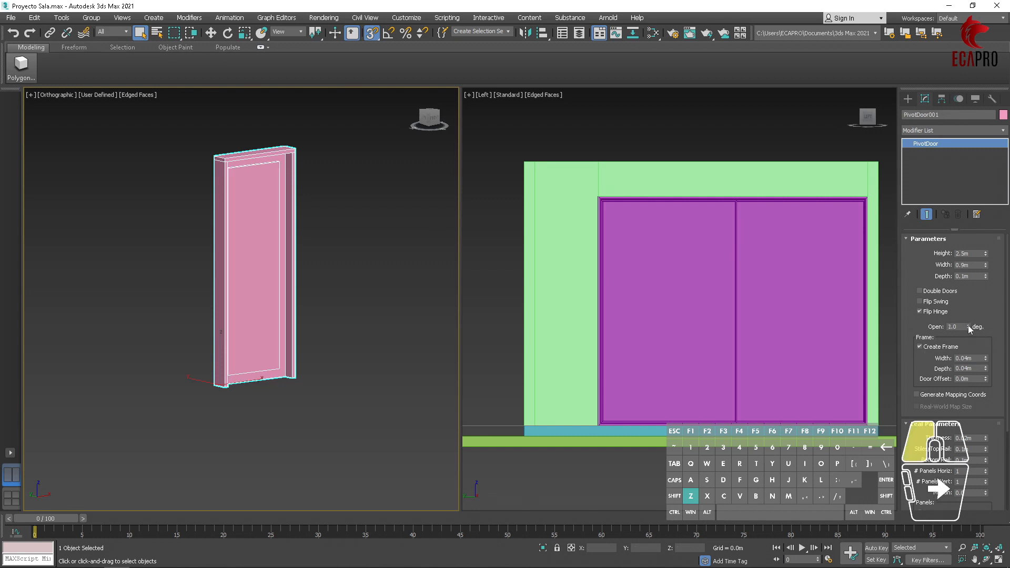
drag(968, 325, 968, 325)
alt+middle_drag(107, 352, 221, 377)
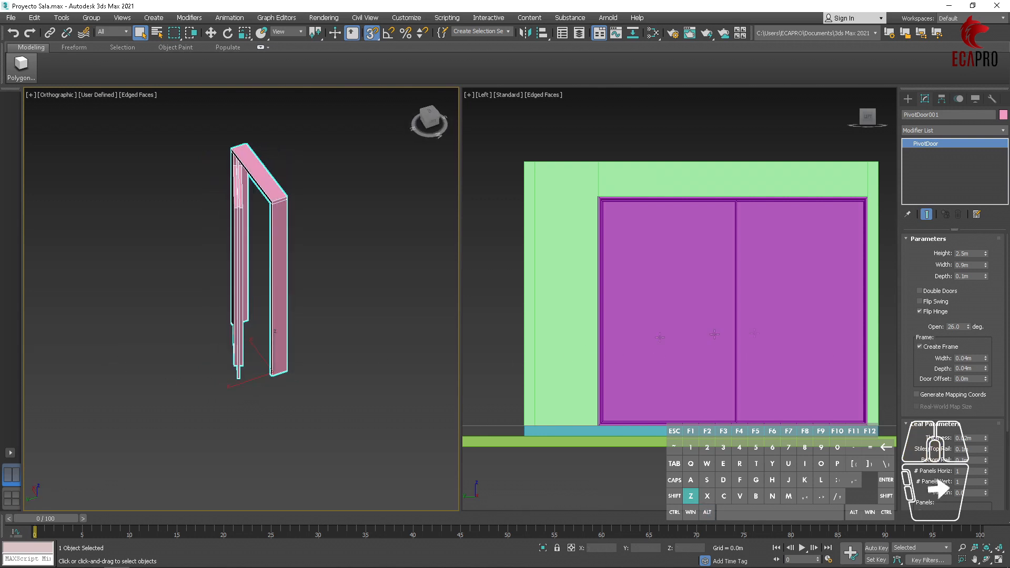
drag(961, 328, 893, 327)
text(45)
key(Return)
alt+middle_drag(332, 307, 149, 315)
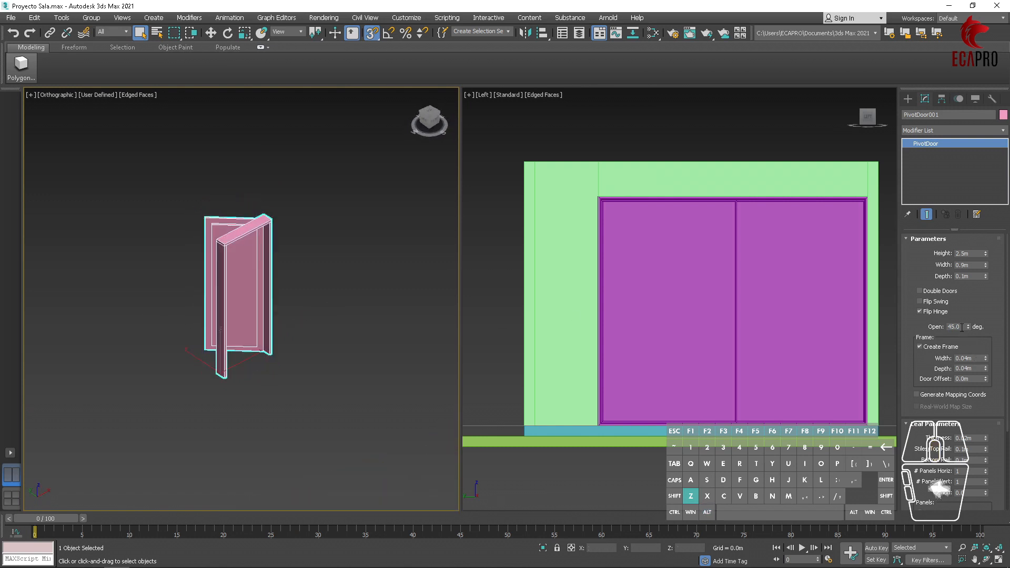
- Try the pivot door's opening at 90 degrees and restore it to 0
drag(962, 327, 868, 326)
text(0)
key(Return)
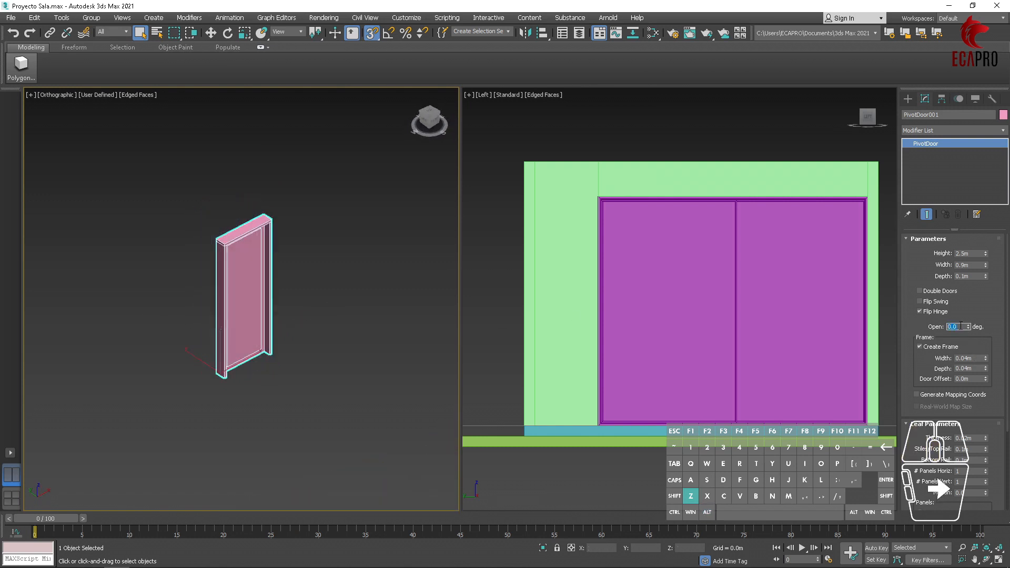
text(90)
key(Return)
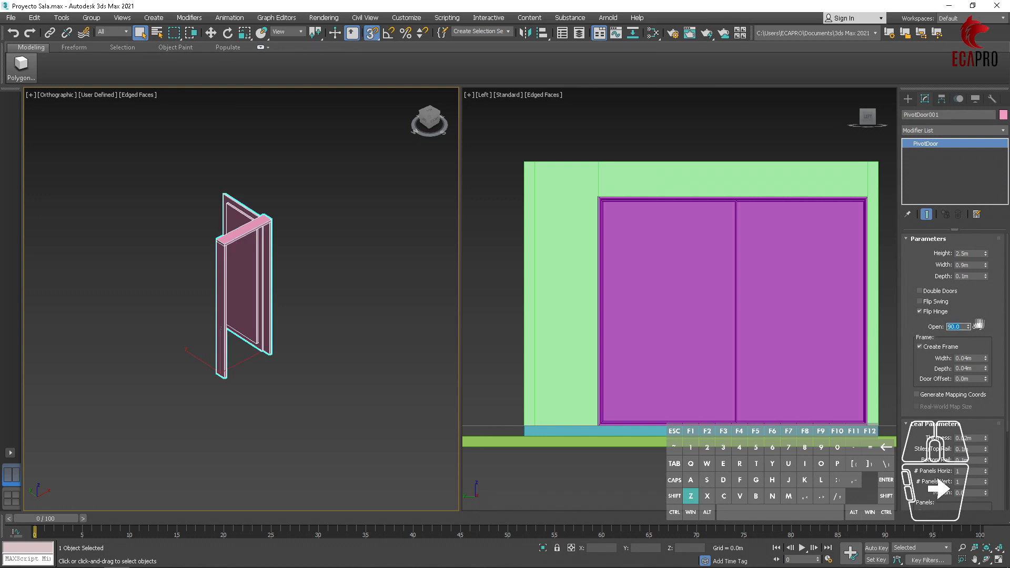
text(0)
key(Return)
- Rotate the pivot door 90 degrees about the Z axis
click(323, 342)
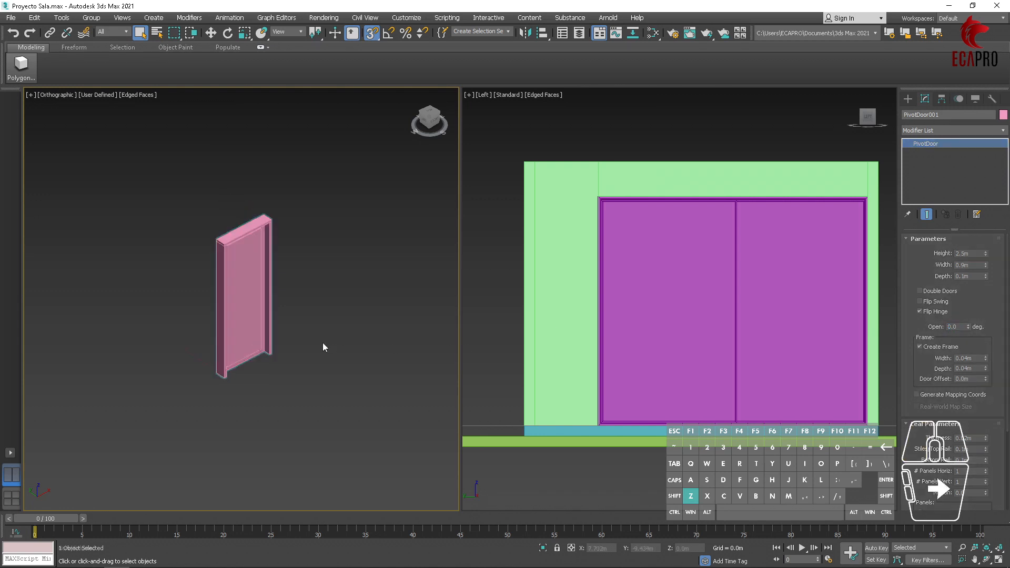
alt+middle_drag(323, 342, 282, 343)
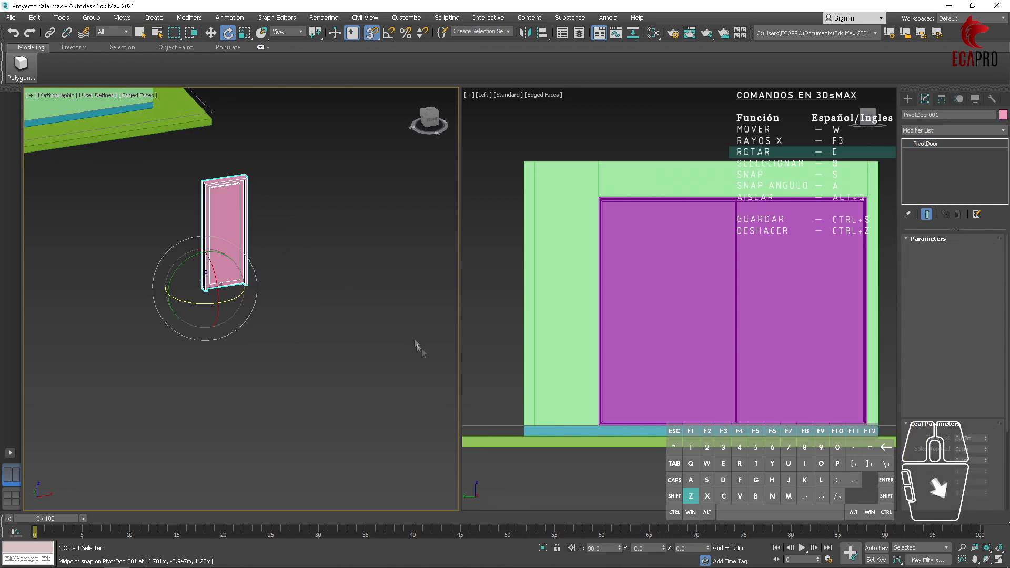
click(689, 548)
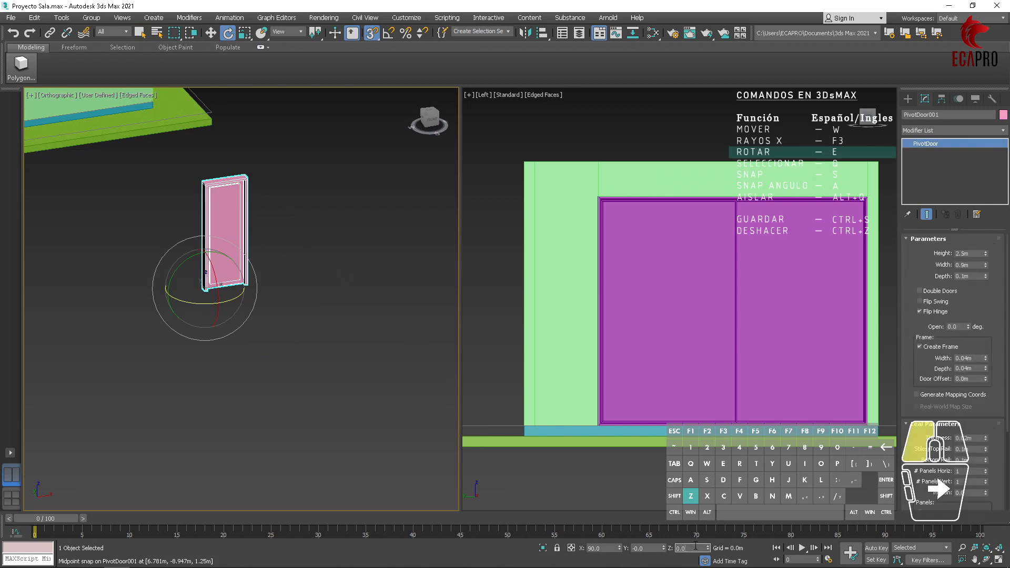
text(90)
key(Return)
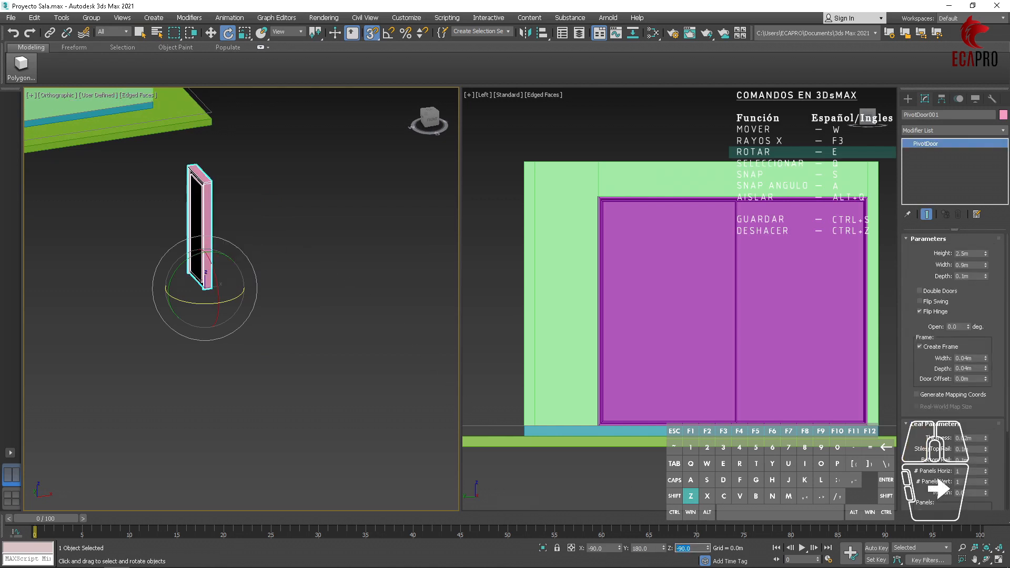
- Set the rotated pivot door's opening to 90 degrees
scroll(210, 189, up, 3)
scroll(211, 189, up, 2)
click(949, 327)
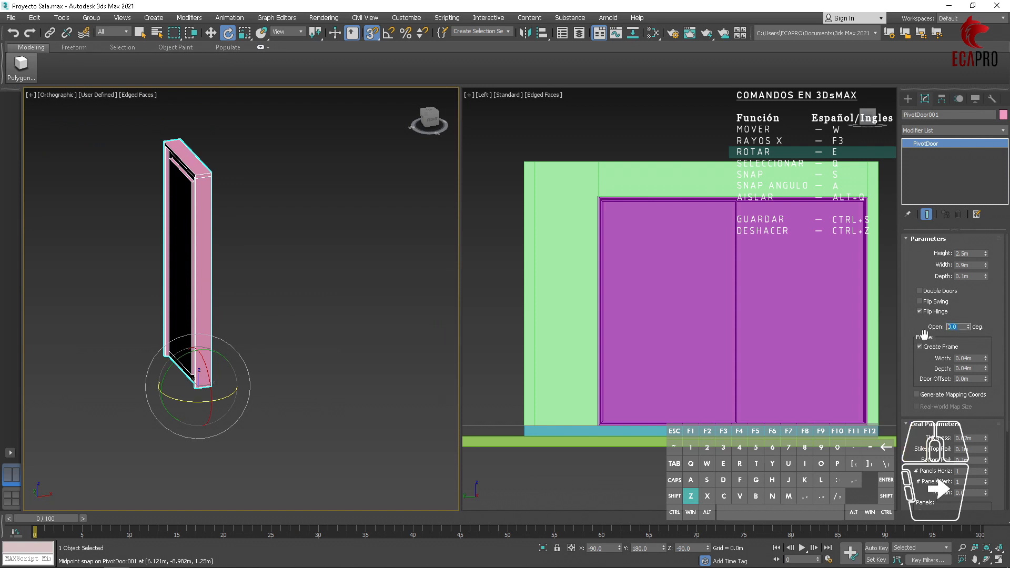
text(90)
key(Return)
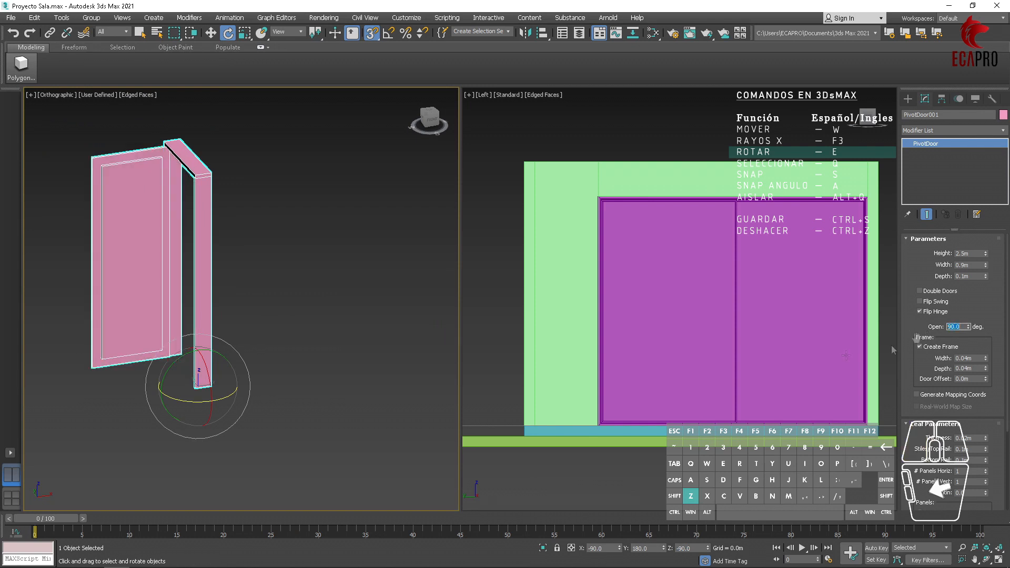
- Compare the door's hinge side with the house's entrance and turn off Flip Hinge
scroll(195, 245, down, 5)
alt+middle_drag(349, 316, 228, 328)
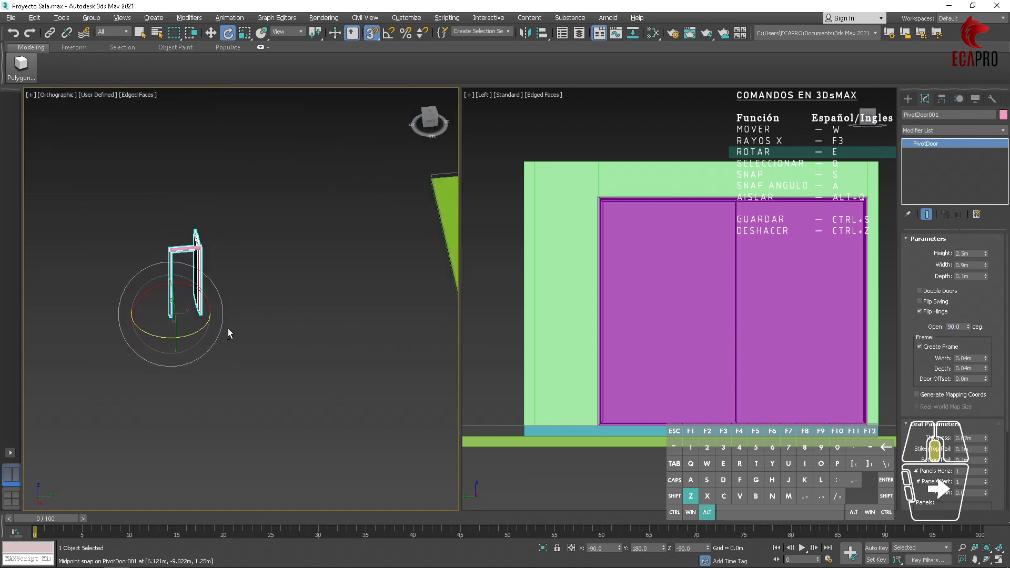
scroll(229, 320, down, 5)
scroll(274, 257, up, 10)
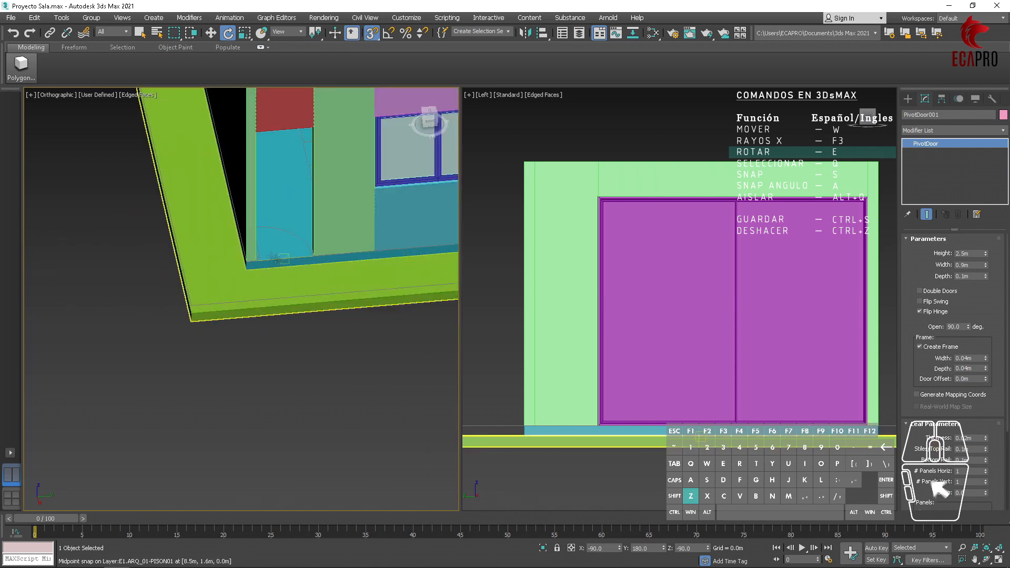
scroll(274, 258, down, 8)
scroll(165, 235, up, 5)
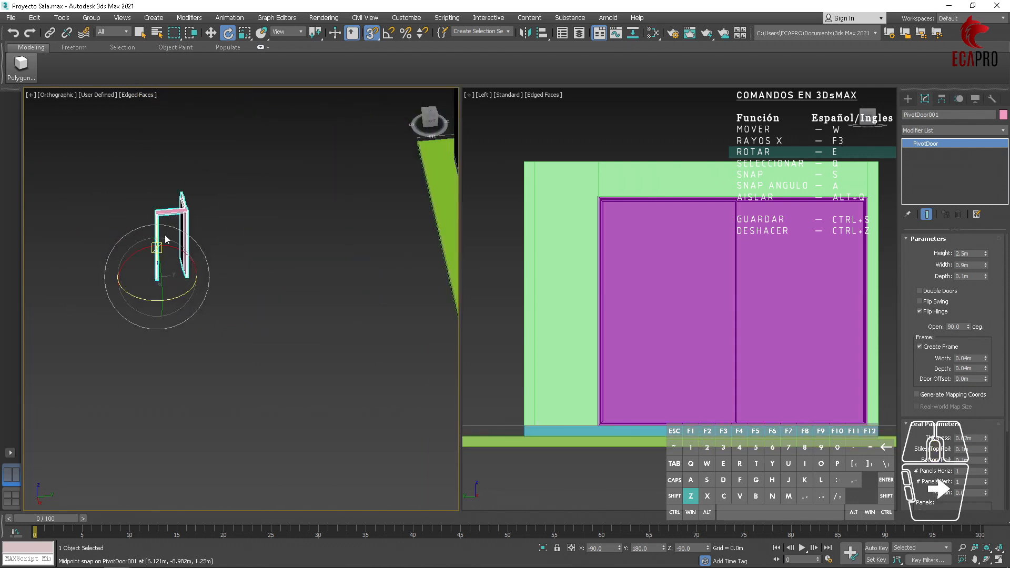
scroll(129, 214, up, 4)
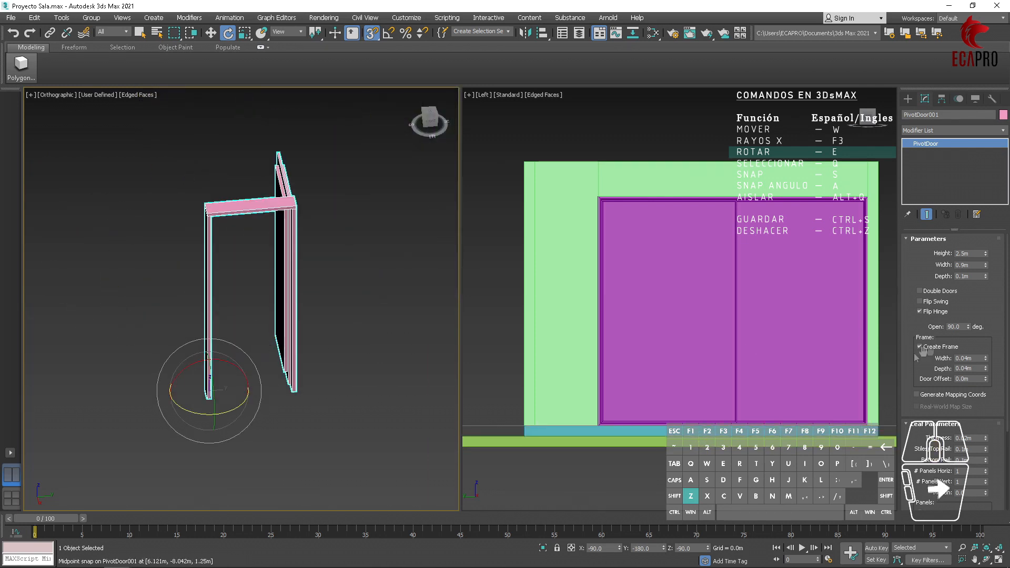
click(919, 312)
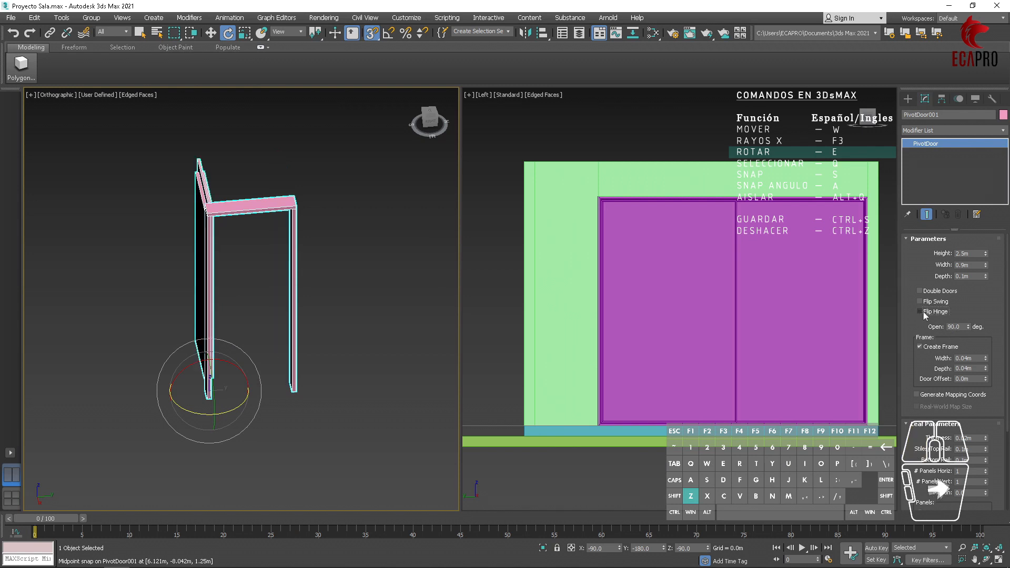
click(920, 312)
click(919, 312)
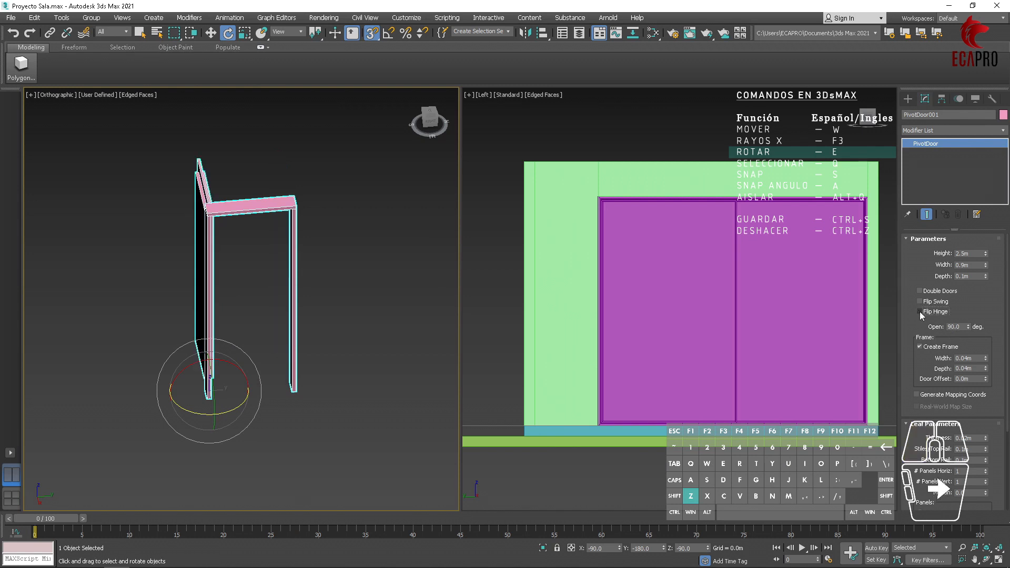
- In a top view, move the door along Y to the house, aligning it with the entrance opening's edge
scroll(237, 444, down, 2)
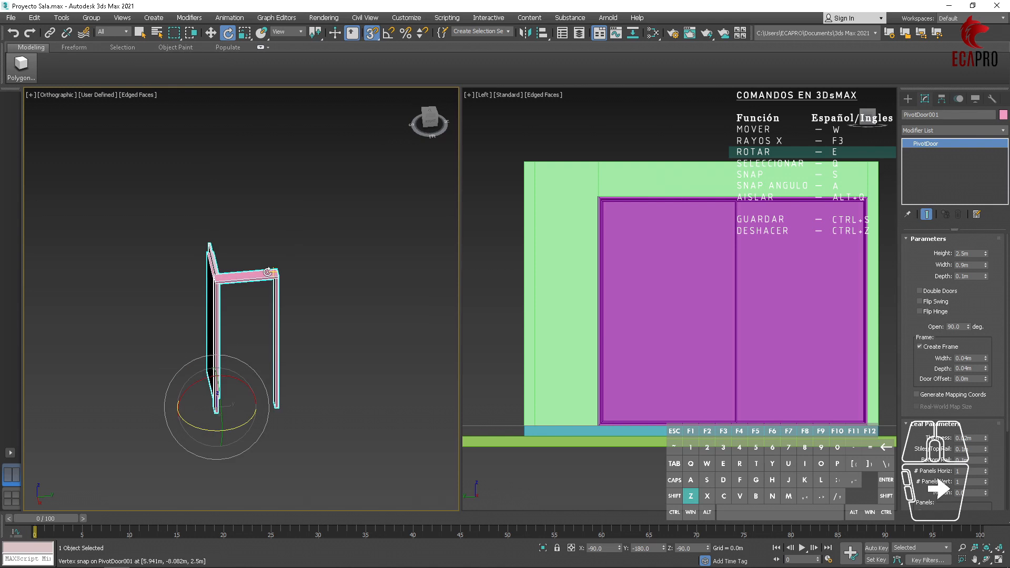
key(w)
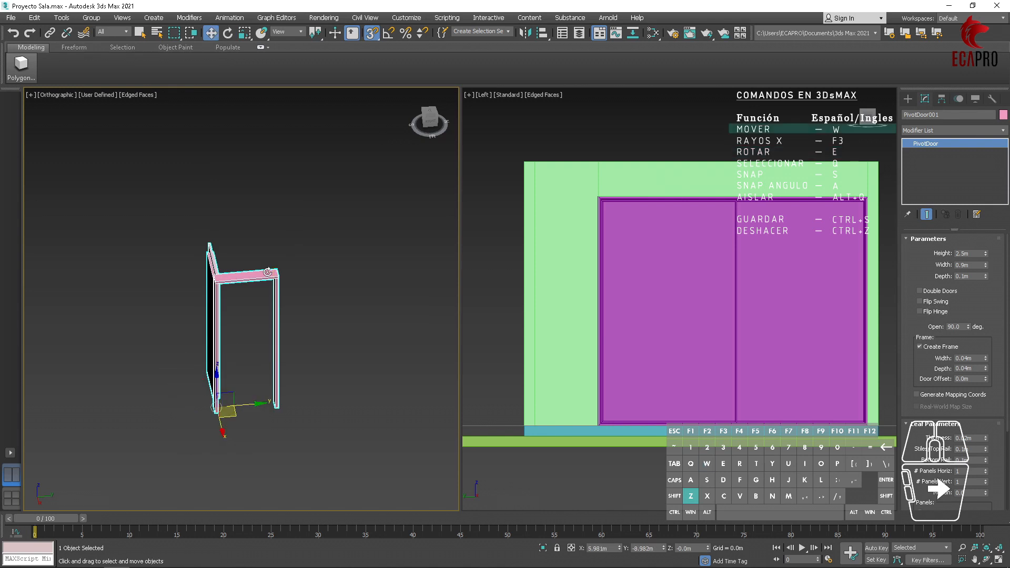
scroll(298, 409, down, 4)
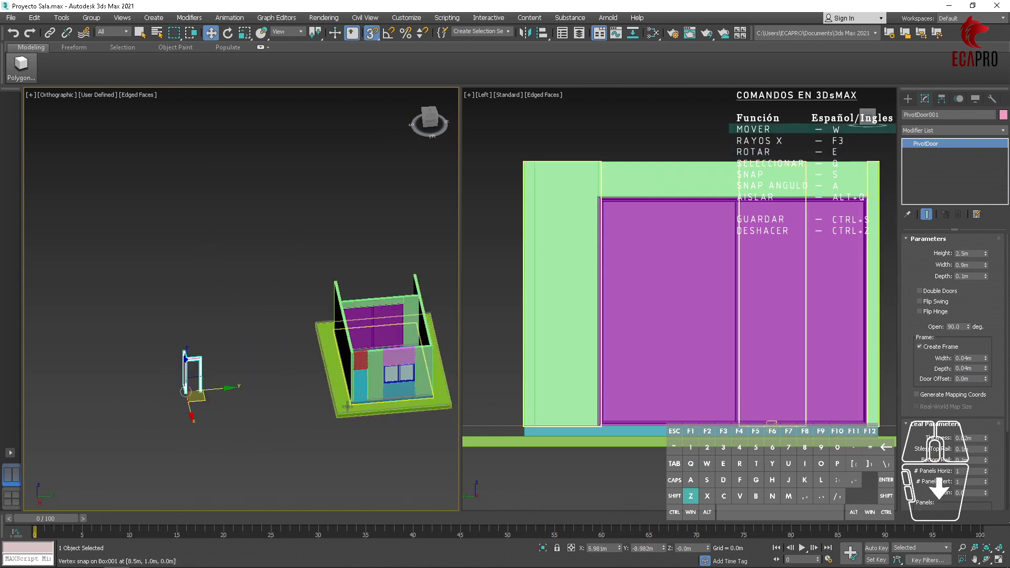
scroll(224, 392, up, 3)
scroll(111, 420, down, 2)
click(430, 114)
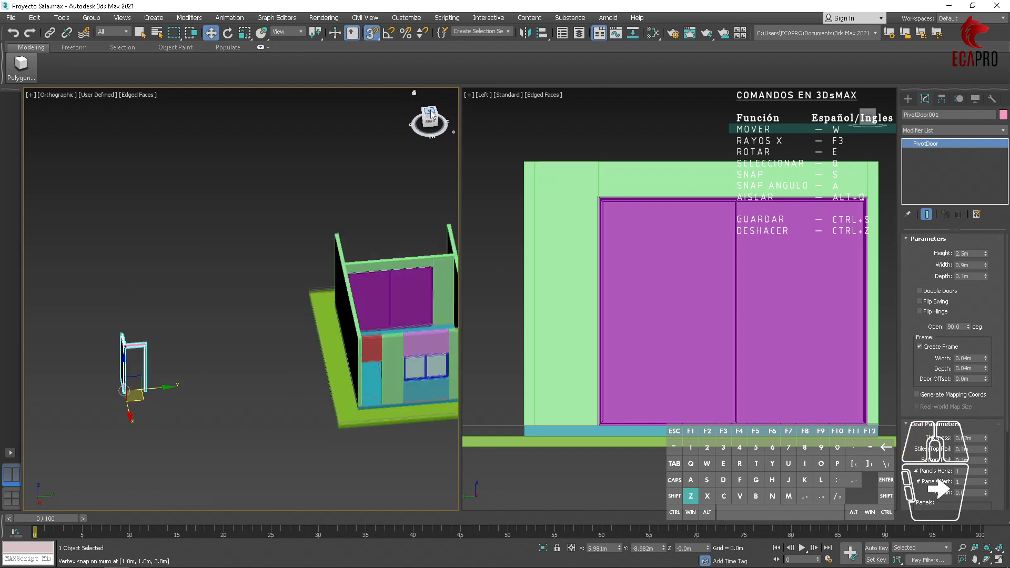
scroll(327, 335, up, 3)
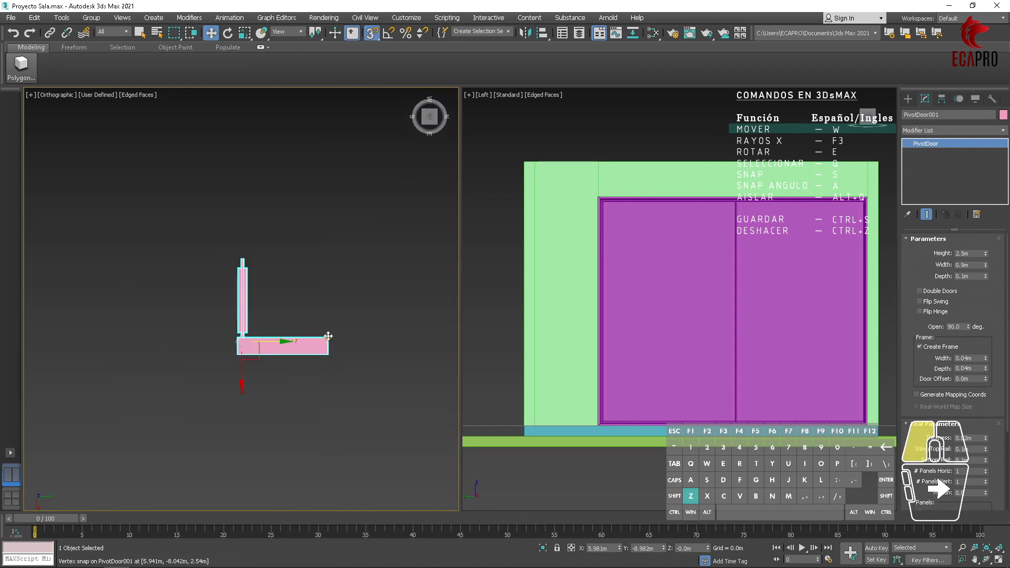
drag(328, 336, 447, 371)
scroll(361, 348, down, 4)
middle_drag(446, 370, 286, 325)
scroll(286, 326, up, 5)
scroll(287, 326, up, 3)
drag(286, 325, 194, 198)
scroll(256, 311, up, 4)
scroll(255, 312, down, 4)
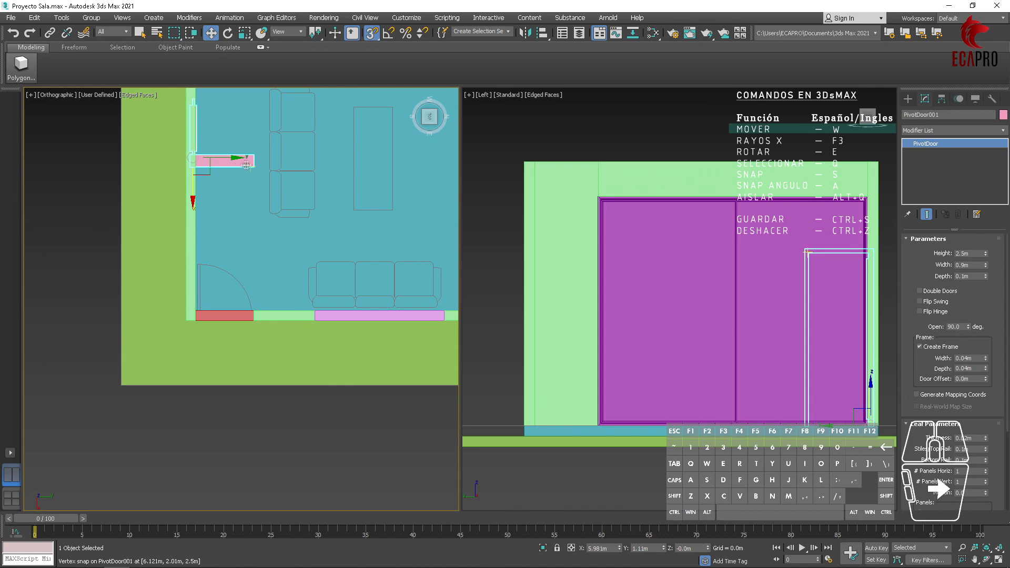
- Move the door along X into the entrance opening, snapping it to the wall's outer face
drag(254, 166, 251, 296)
scroll(255, 327, up, 4)
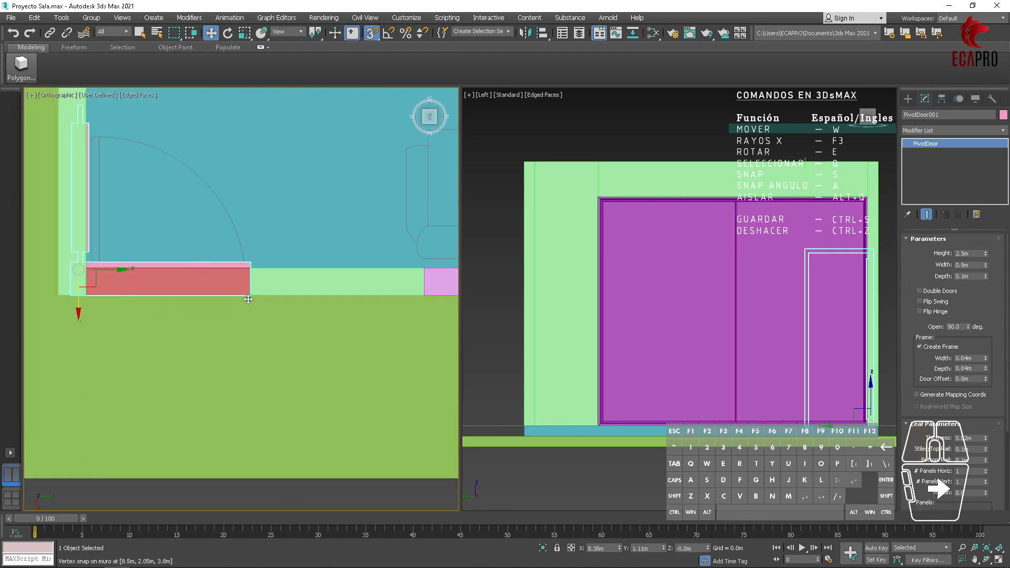
scroll(258, 292, down, 5)
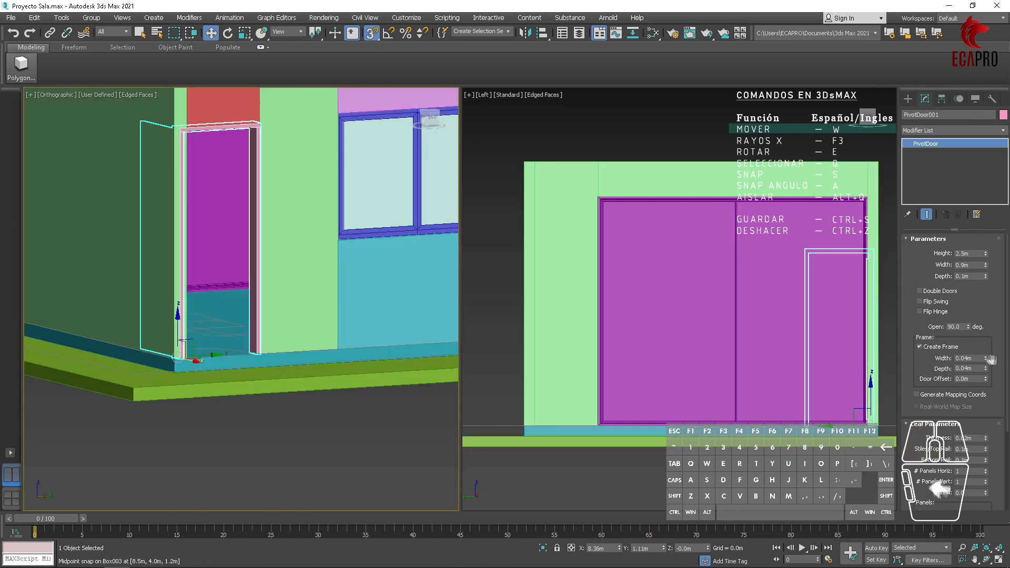
- Close the placed door by setting its opening to 0 degrees
click(957, 327)
text(0)
key(Return)
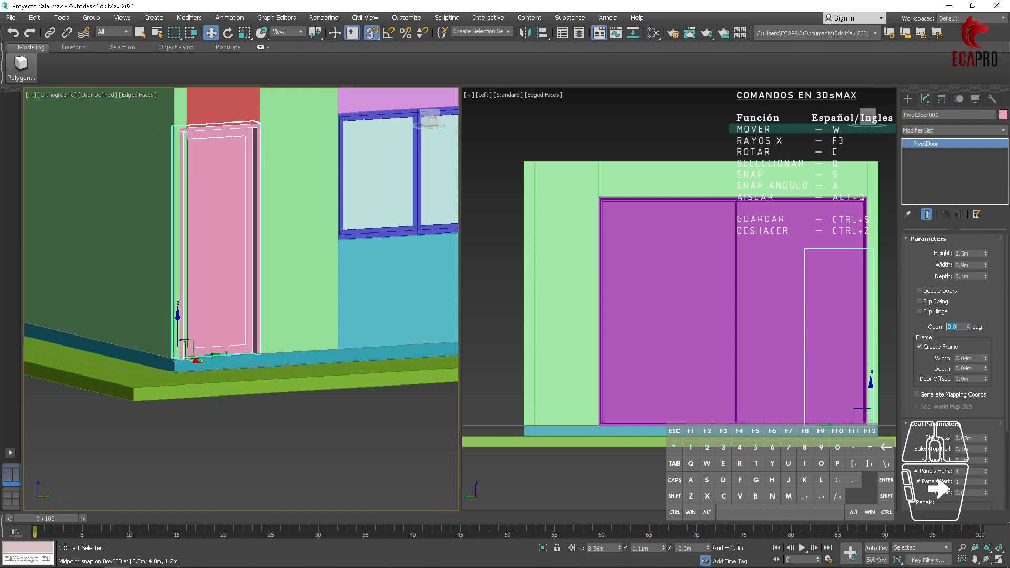
- Set the door's width to 0.85 m, move it along Y to fit the entrance opening, and deselect it
scroll(140, 363, up, 5)
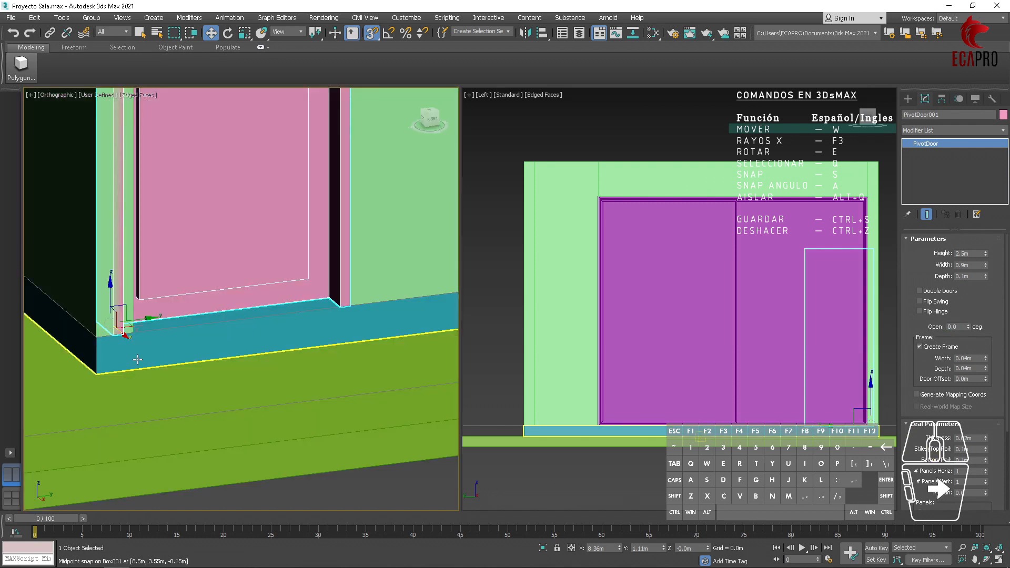
scroll(121, 327, up, 2)
scroll(121, 327, down, 2)
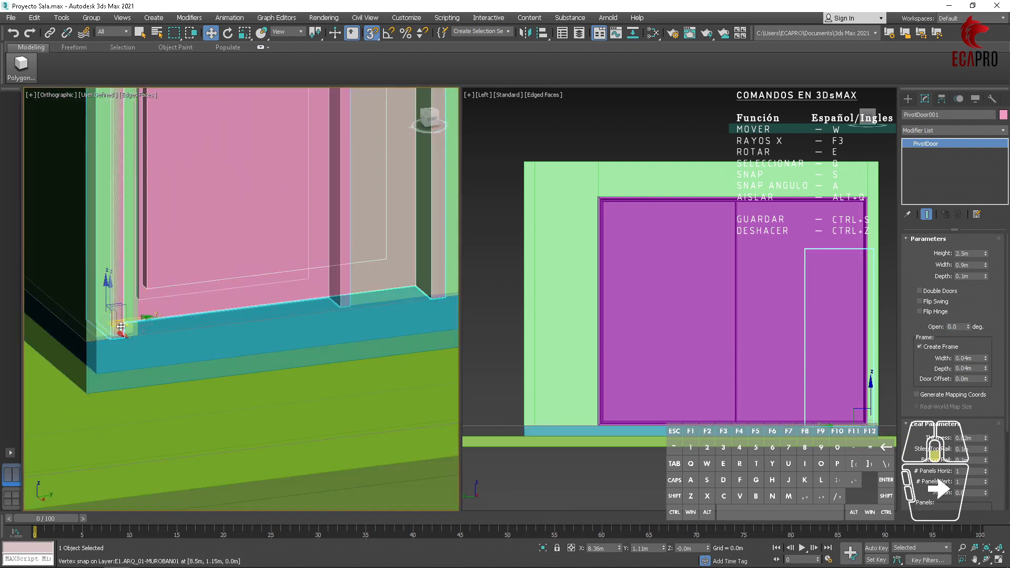
scroll(121, 326, down, 5)
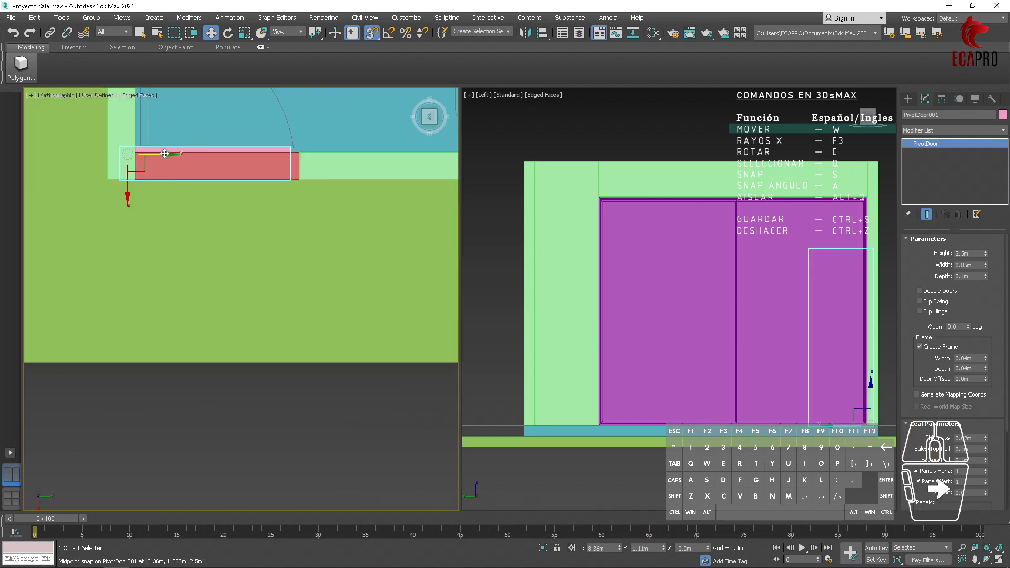
scroll(294, 171, up, 2)
mouse_move(285, 192)
mouse_down()
mouse_move(301, 190)
mouse_move(285, 192)
mouse_up()
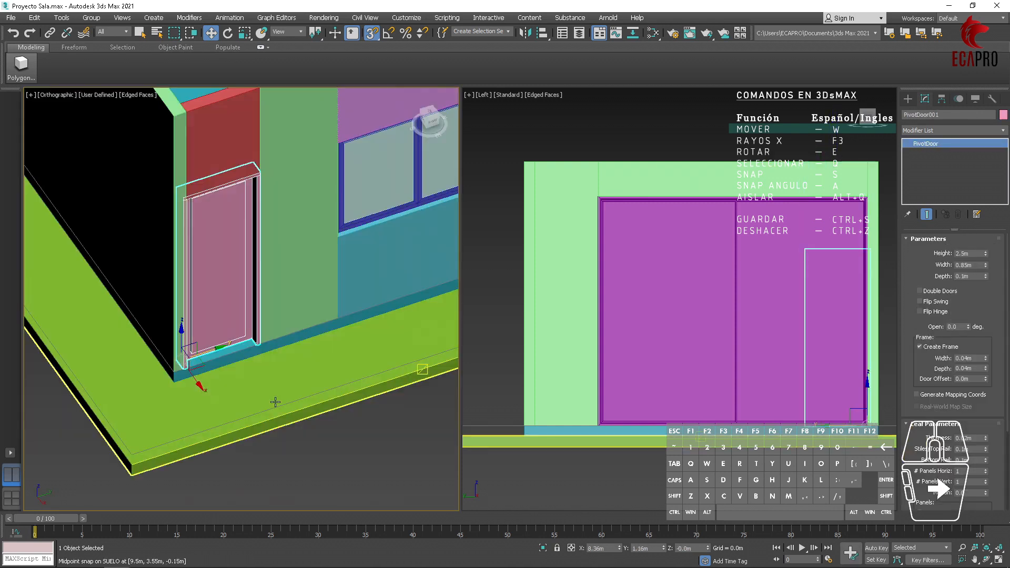
click(362, 456)
alt+middle_drag(355, 422, 286, 440)
scroll(310, 402, down, 3)
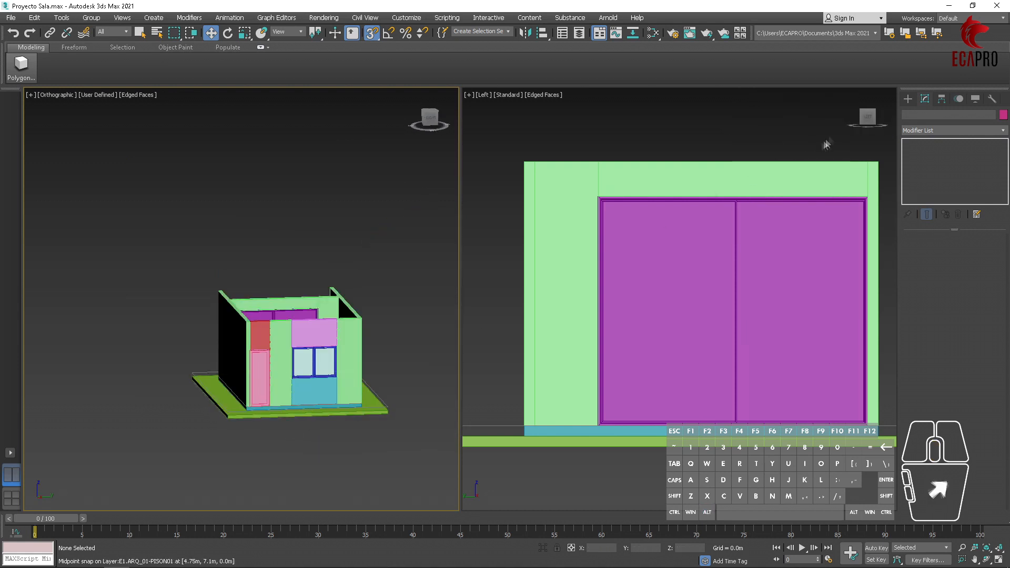
- Create a sliding door beside the house, drawn about 3.22 m deep and 10.13 m high
click(907, 99)
click(926, 128)
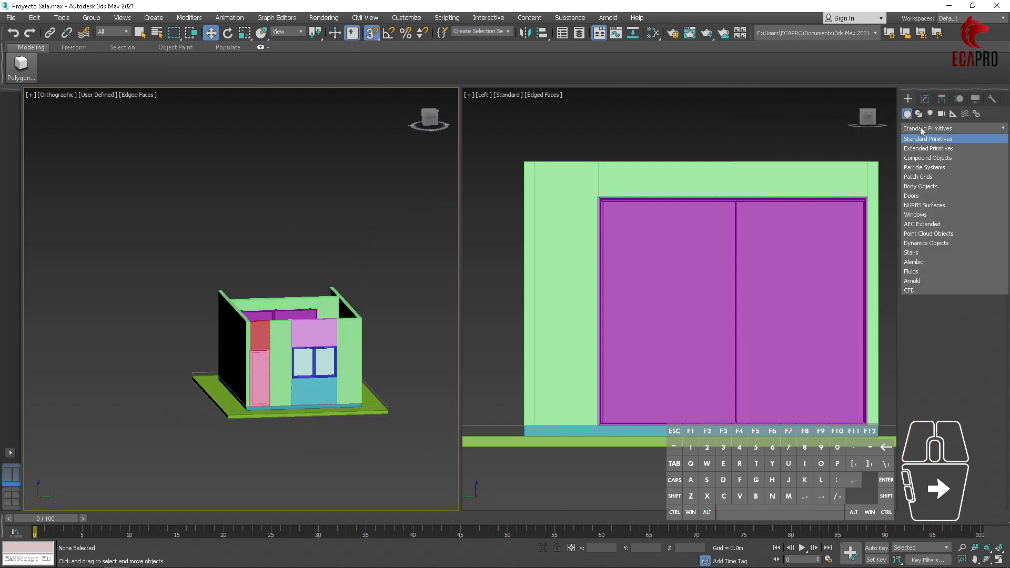
click(925, 198)
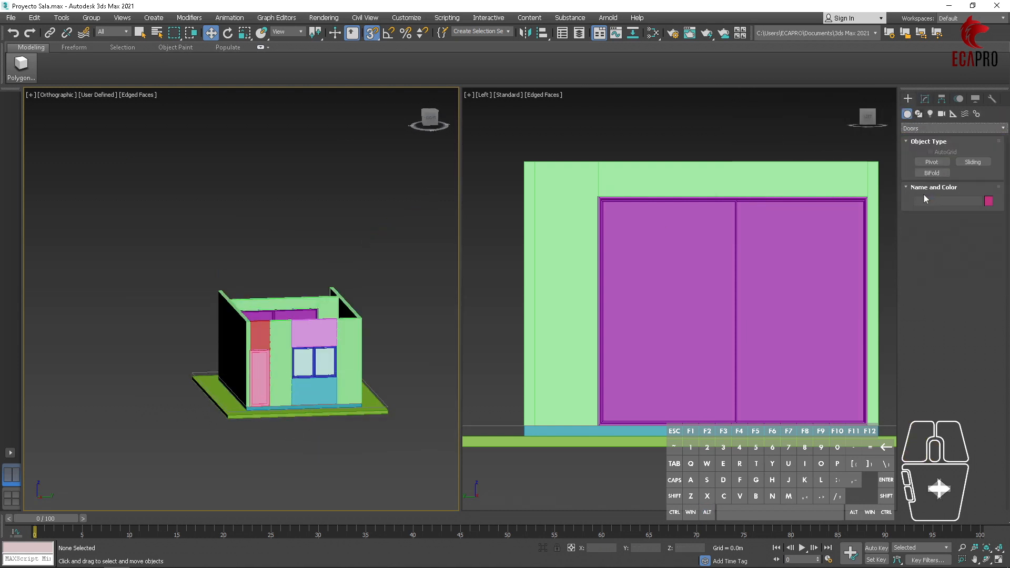
click(969, 164)
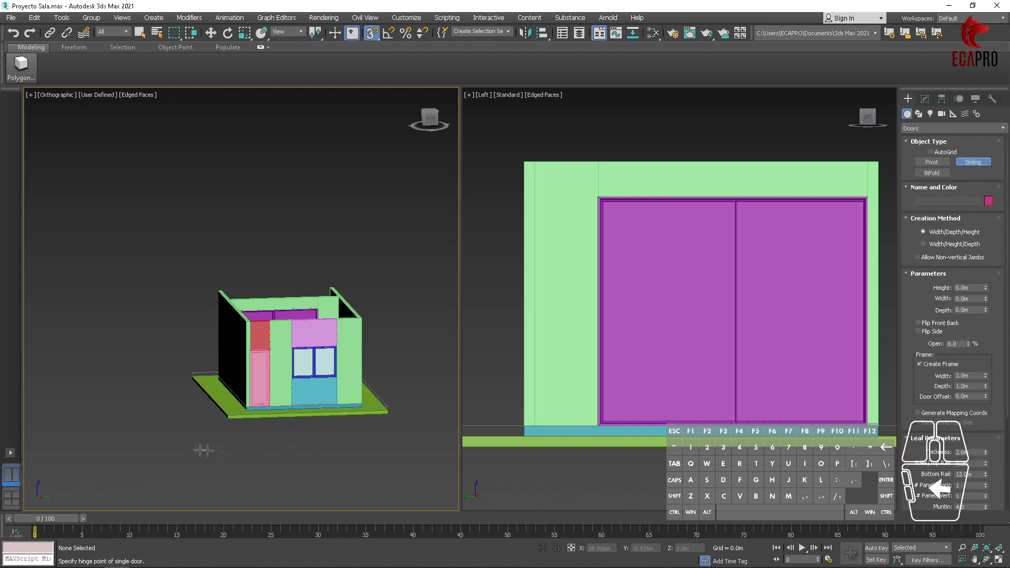
click(149, 421)
click(221, 419)
click(222, 187)
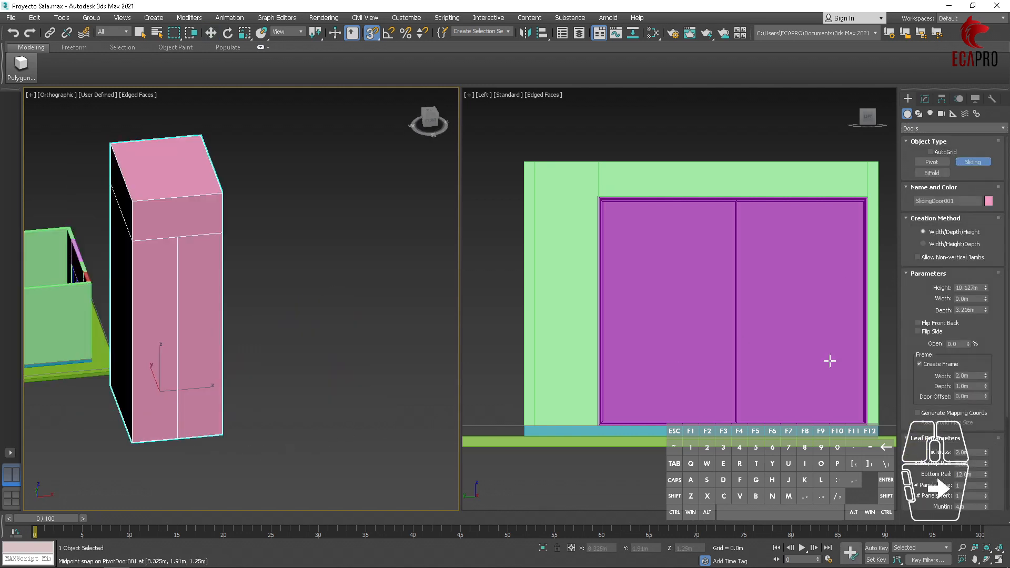
- Set the sliding door's height to 3 m, its width to 1 m and its depth to 0.15 m
click(973, 287)
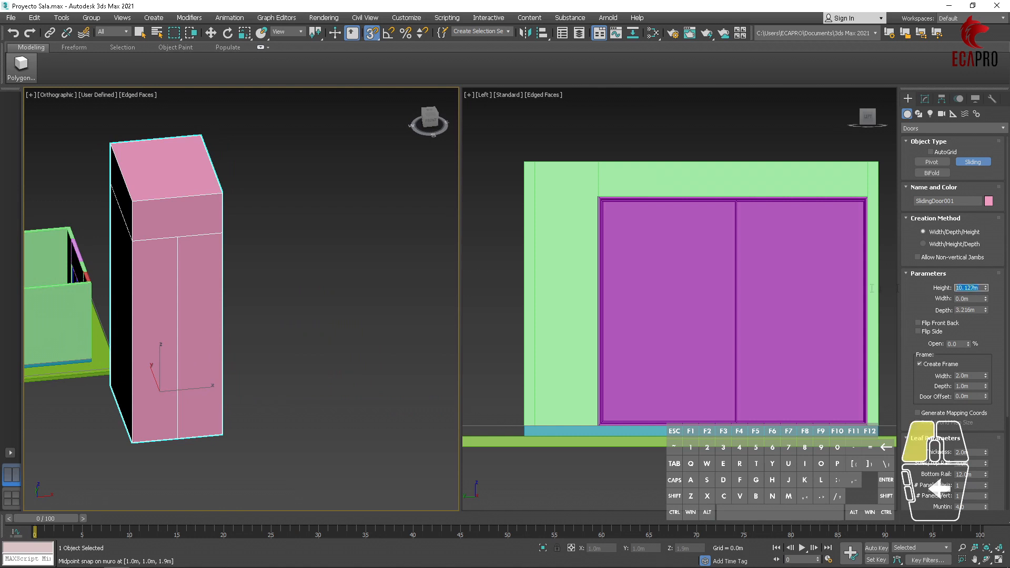
key(Return)
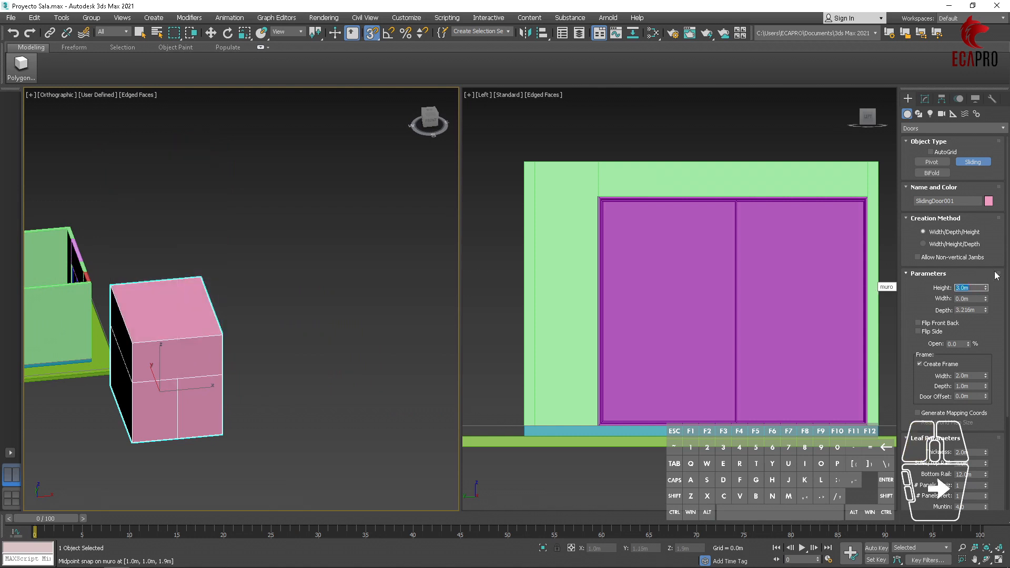
key(Tab)
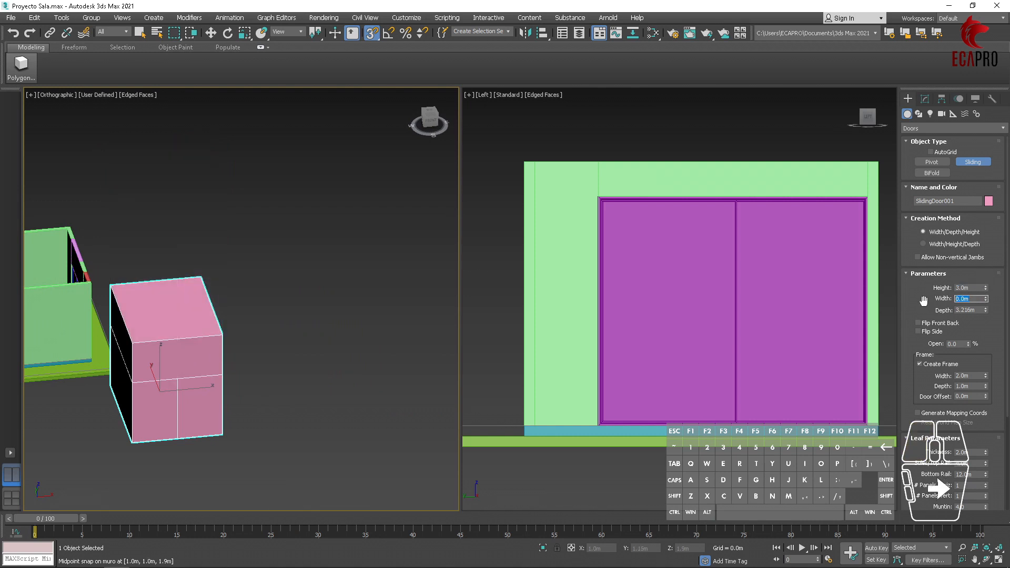
key(Return)
key(Tab)
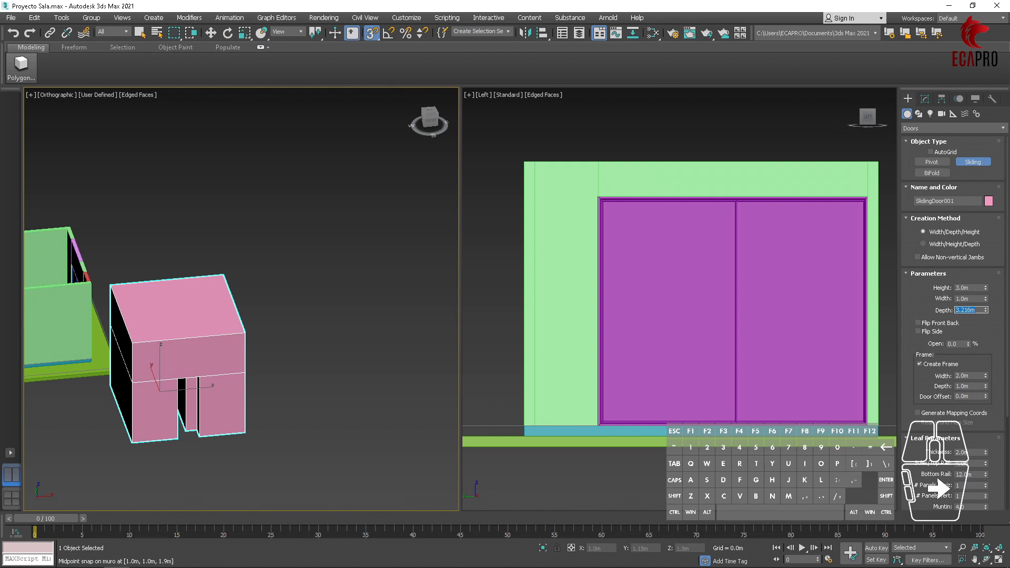
key(Return)
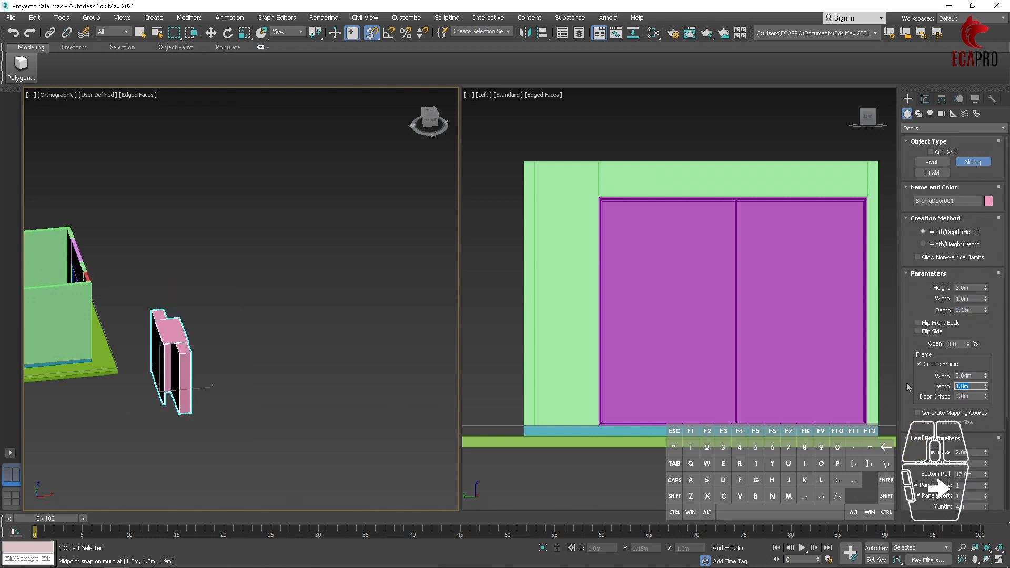
- Set the sliding door frame's width and depth to 0.04 m each
text(.04)
key(Return)
scroll(973, 419, down, 1)
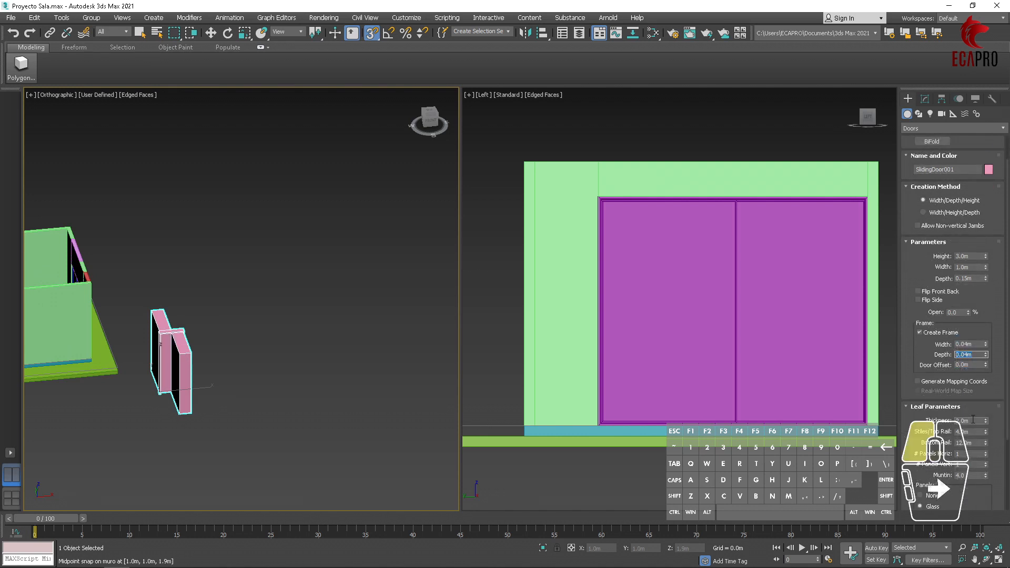
- Set the sliding door's leaf thickness, stiles/top rail and bottom rail to 0.04 m
text(.04)
drag(973, 420, 914, 430)
key(Return)
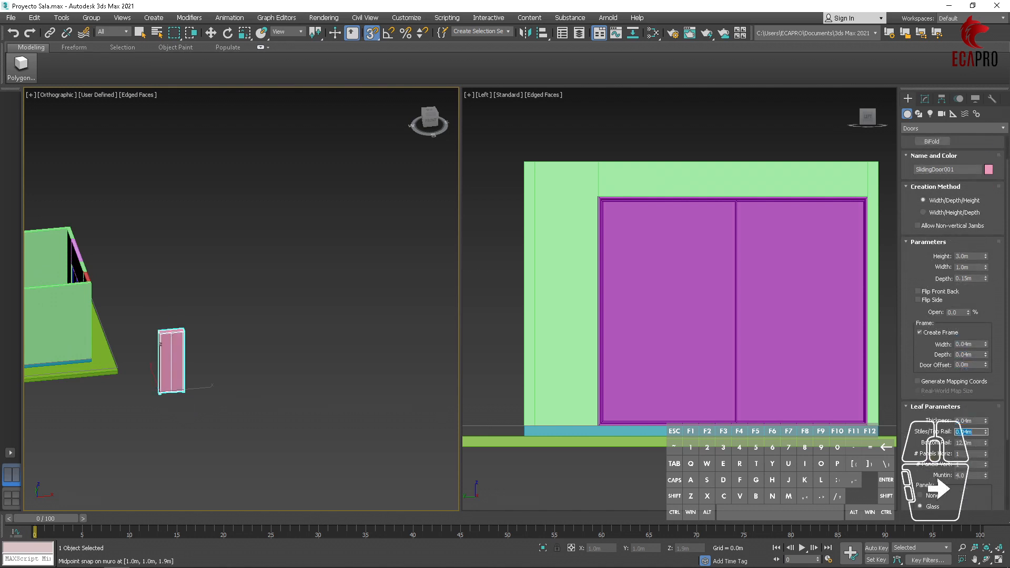
drag(973, 442, 902, 438)
text(.04)
key(Return)
- Set the sliding door's opening to 45% and inspect the slid-open leaf from another angle
scroll(180, 381, up, 5)
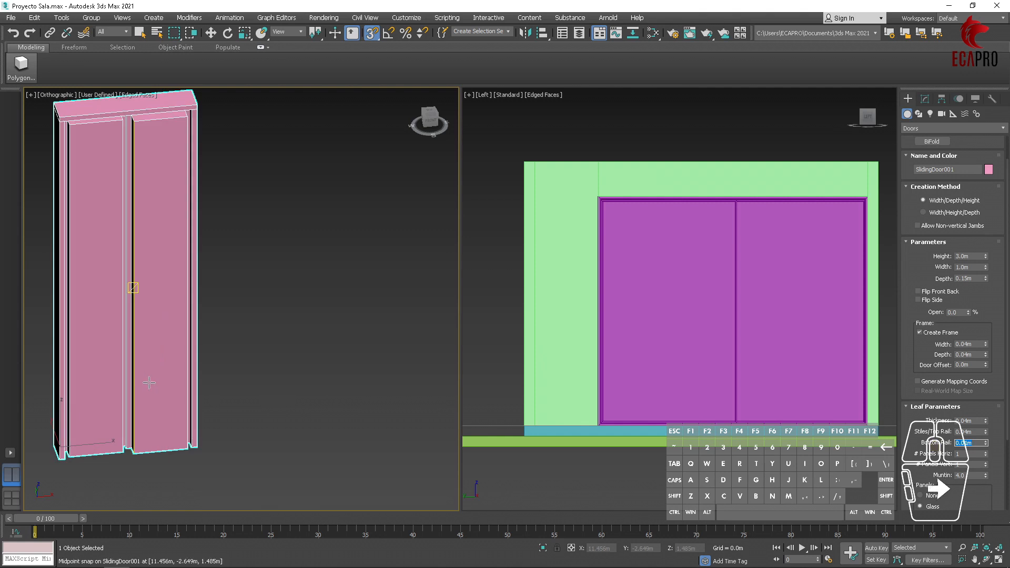
scroll(149, 383, down, 2)
alt+middle_drag(148, 382, 181, 382)
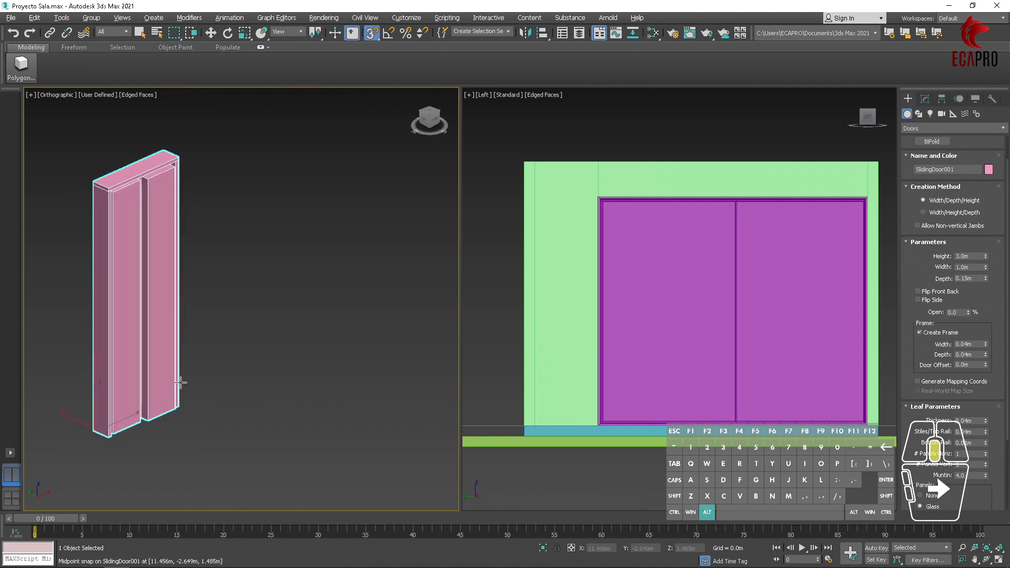
drag(958, 313, 932, 310)
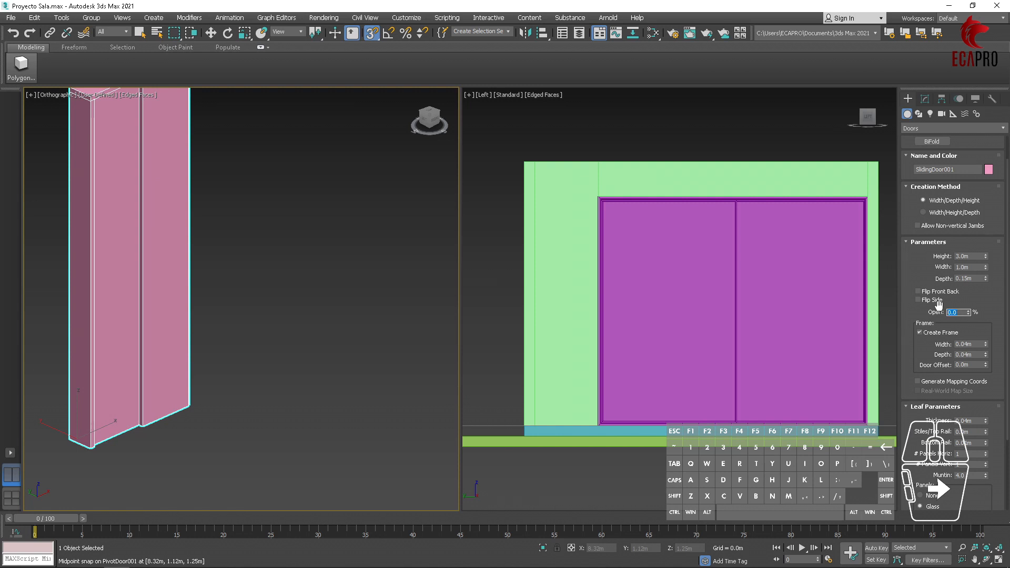
text(45)
key(Return)
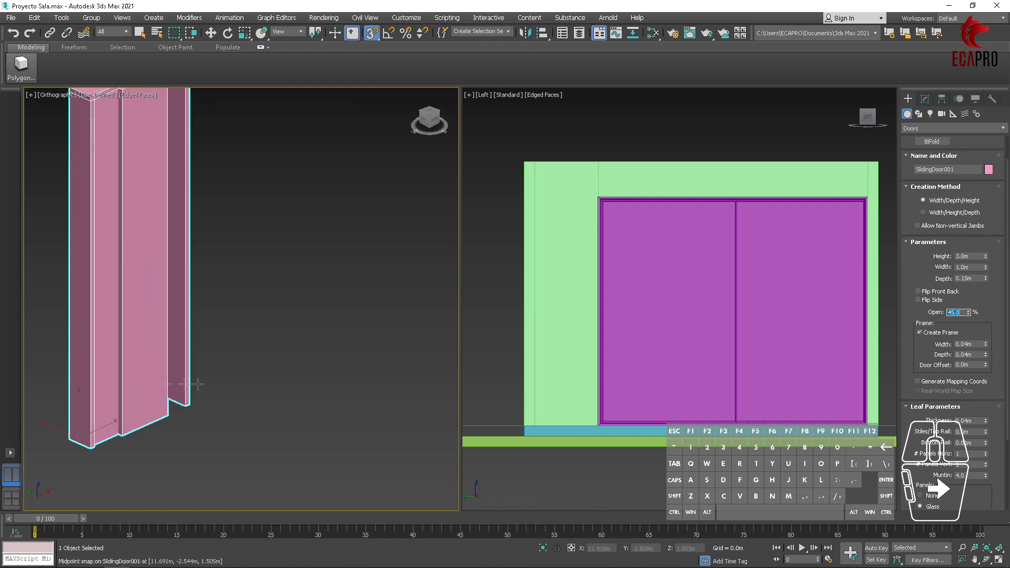
alt+middle_drag(265, 385, 212, 394)
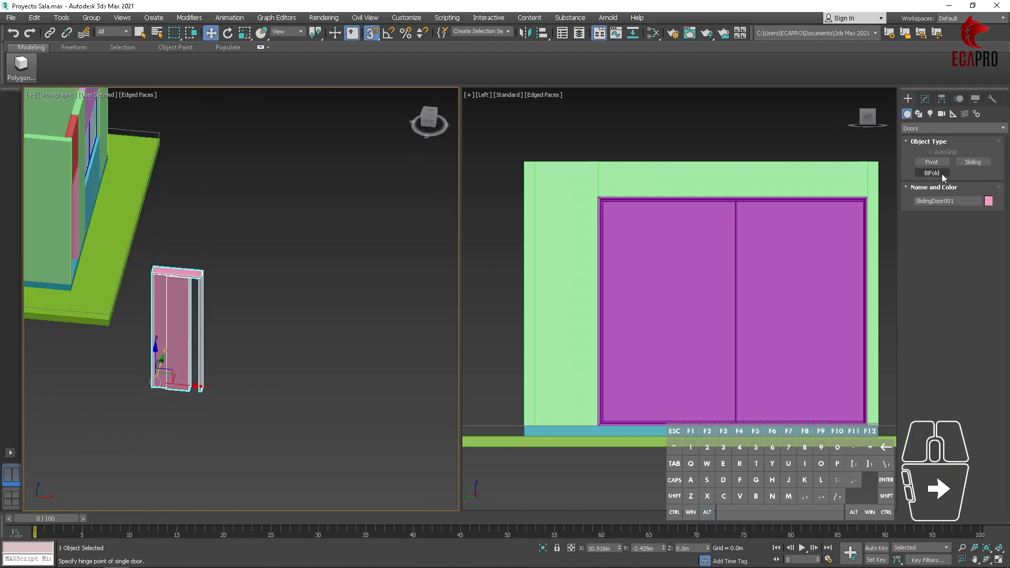
- Create a bifold door in front of the house, drawn about 1.61 m deep and 14.06 m high
click(932, 173)
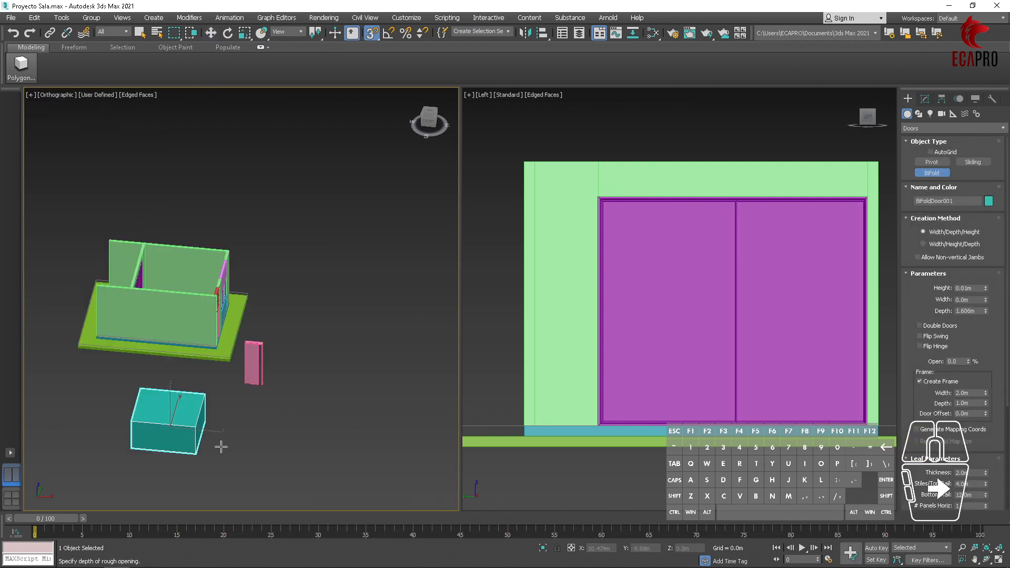
click(221, 447)
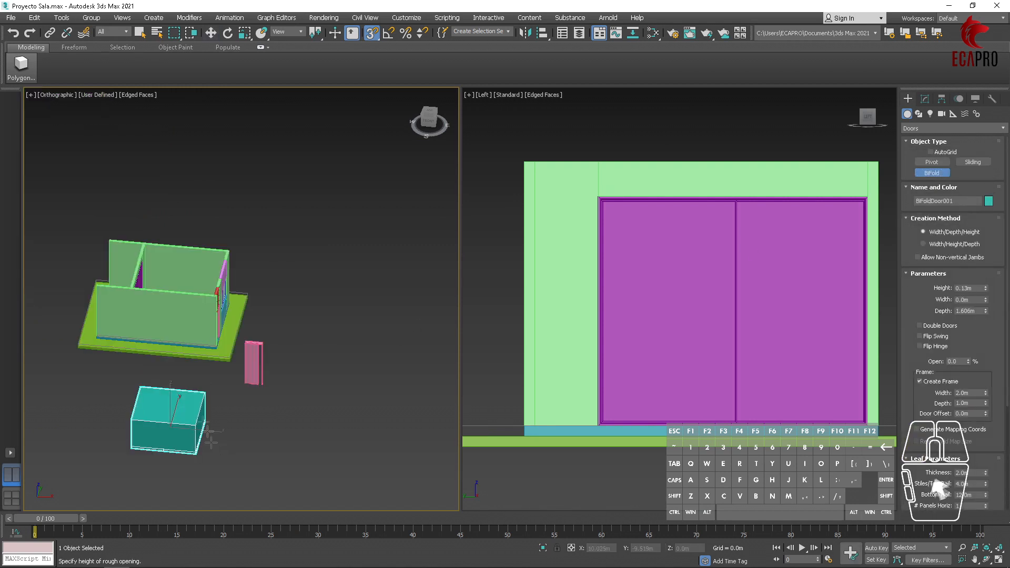
click(190, 219)
key(space)
click(197, 396)
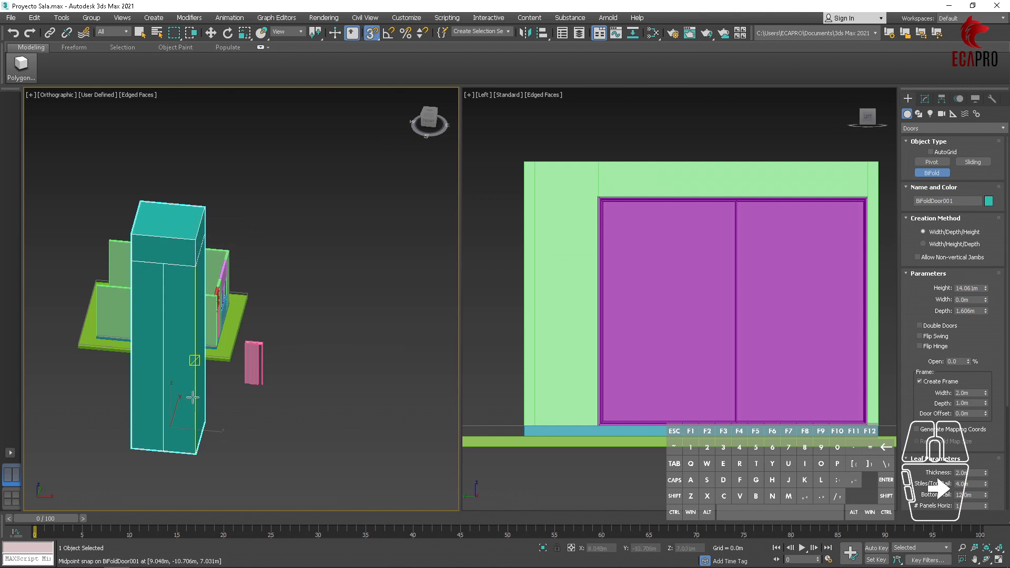
click(195, 398)
right_click(253, 342)
right_click(253, 341)
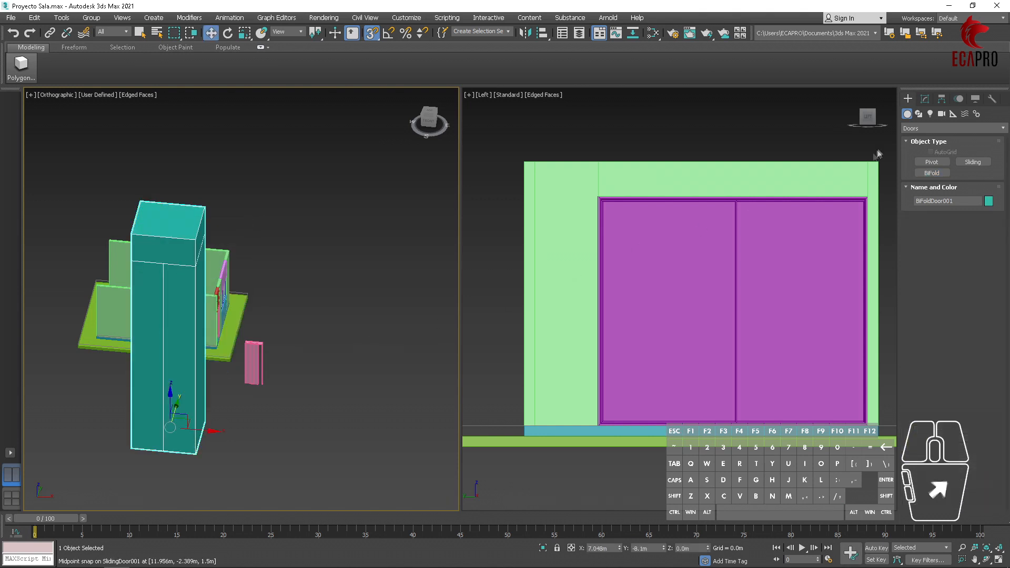
- Set the bifold door's height to 3 m, its width to 1 m and its depth to 0.15 m
click(924, 99)
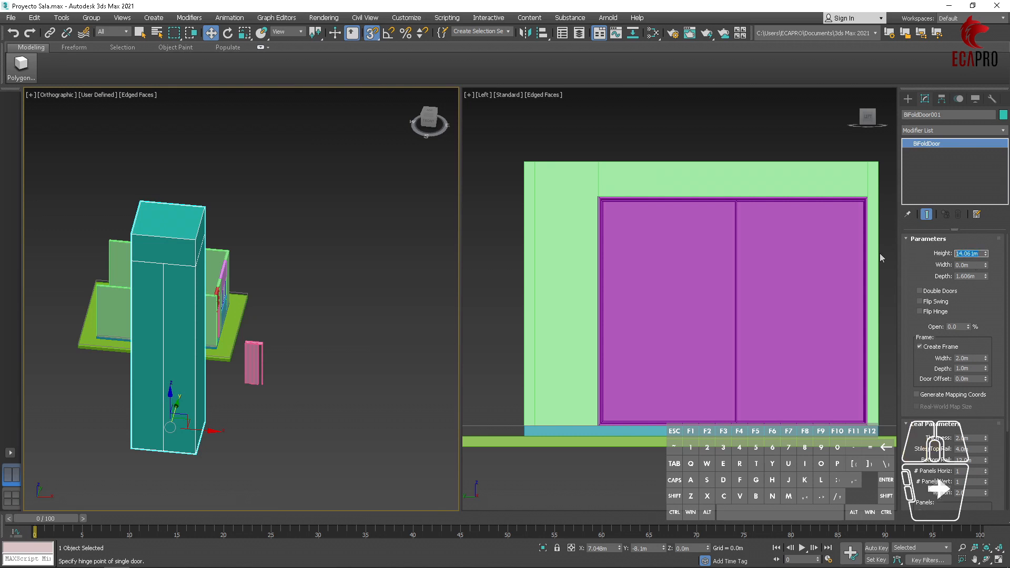
key(Return)
drag(976, 266, 943, 275)
text(1)
key(Return)
text(0.15)
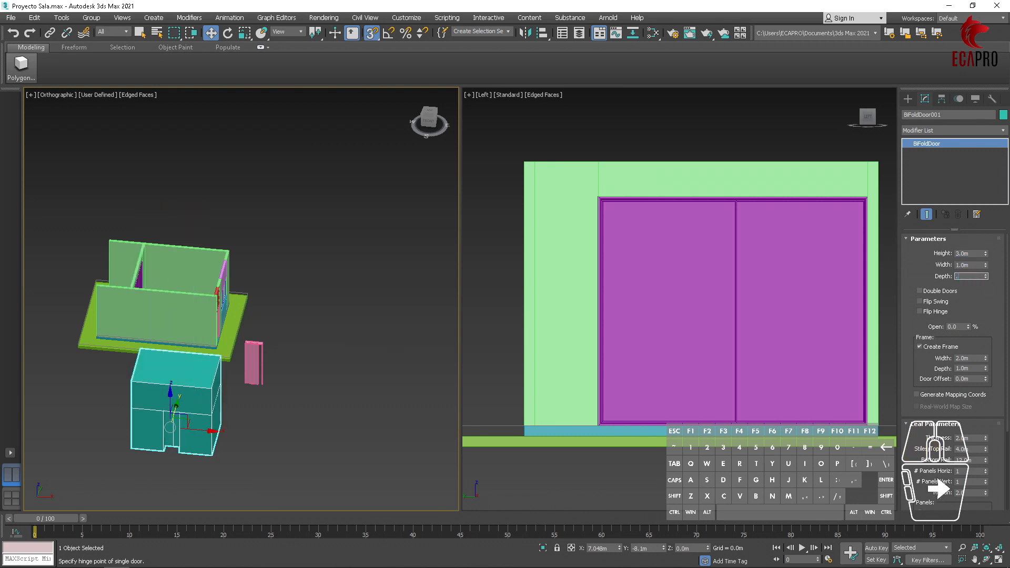
key(Return)
- Set the bifold door frame's width and depth to 0.04 m each
drag(978, 359, 924, 322)
text(0.04)
key(Return)
key(Tab)
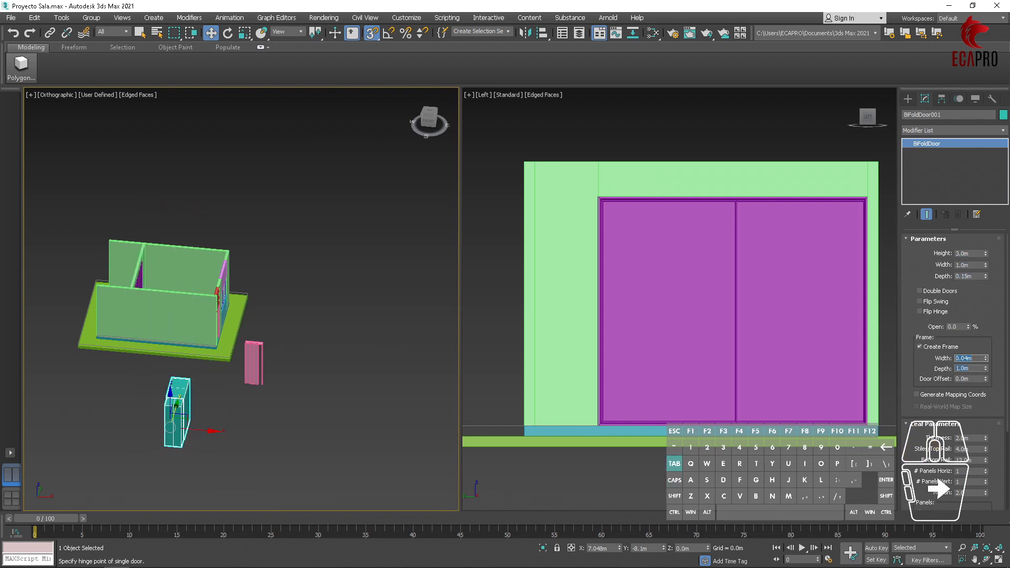
text(0.04)
key(Tab)
- Set the bifold door's leaf thickness, stiles/top rail and bottom rail to 0.04 m
key(Tab)
drag(976, 438, 936, 439)
text(0.04)
key(Tab)
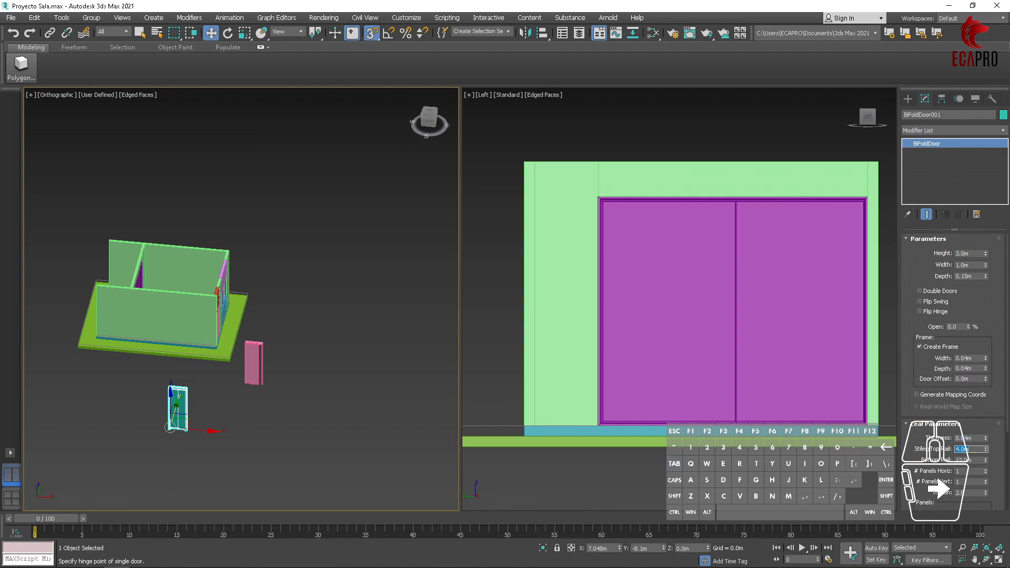
- Open the bifold door to 54% and examine how its leaves fold
key(z)
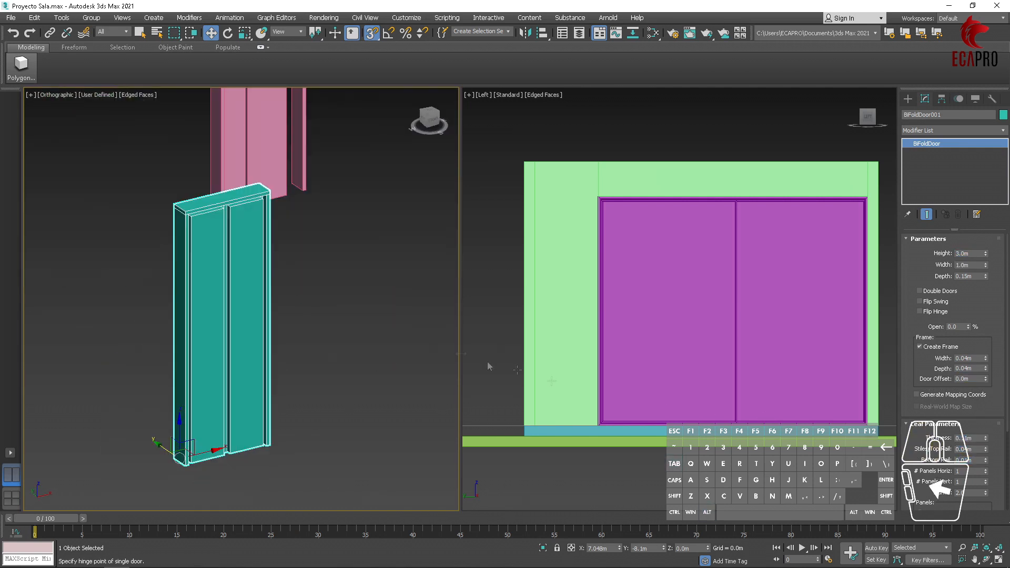
drag(968, 327, 970, 301)
alt+middle_drag(341, 322, 411, 361)
- Delete the bifold door and the sliding door standing outside the house
click(277, 312)
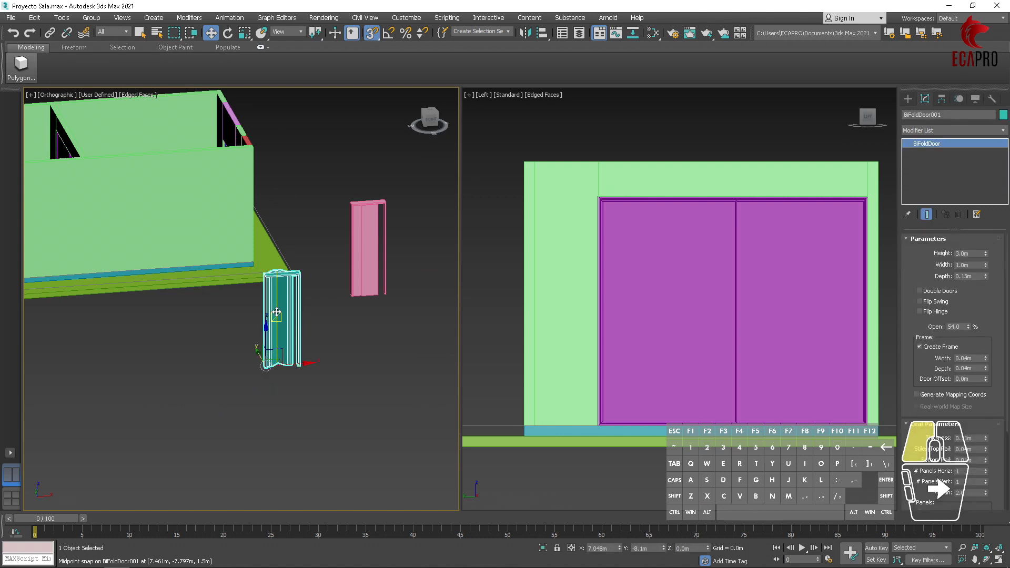
key(Delete)
click(378, 262)
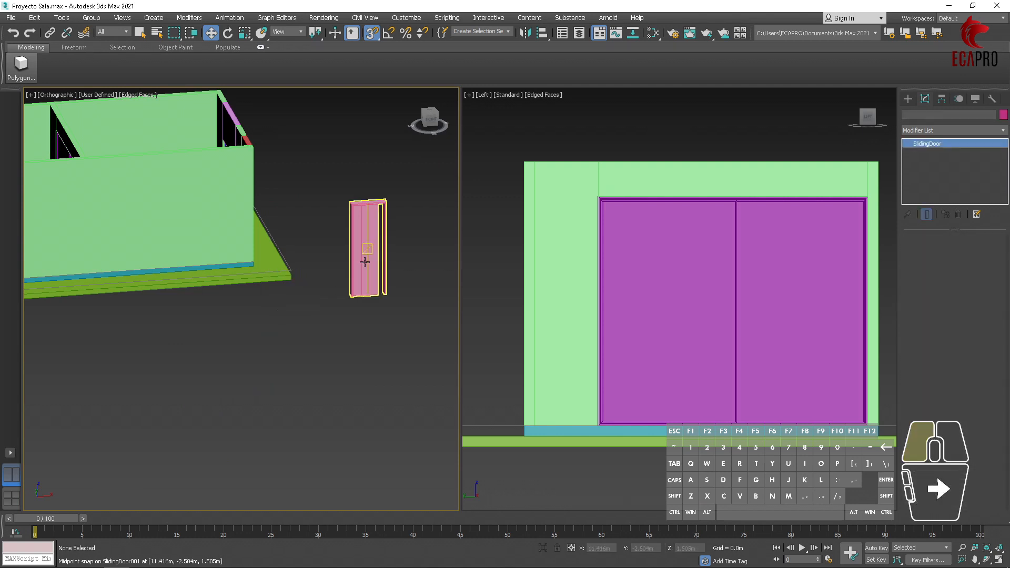
key(Delete)
- Create a straight stair in the empty area beside the house, drawn about 5.25 m long, 1.70 m wide and 3.2 m high
alt+middle_drag(365, 273, 211, 392)
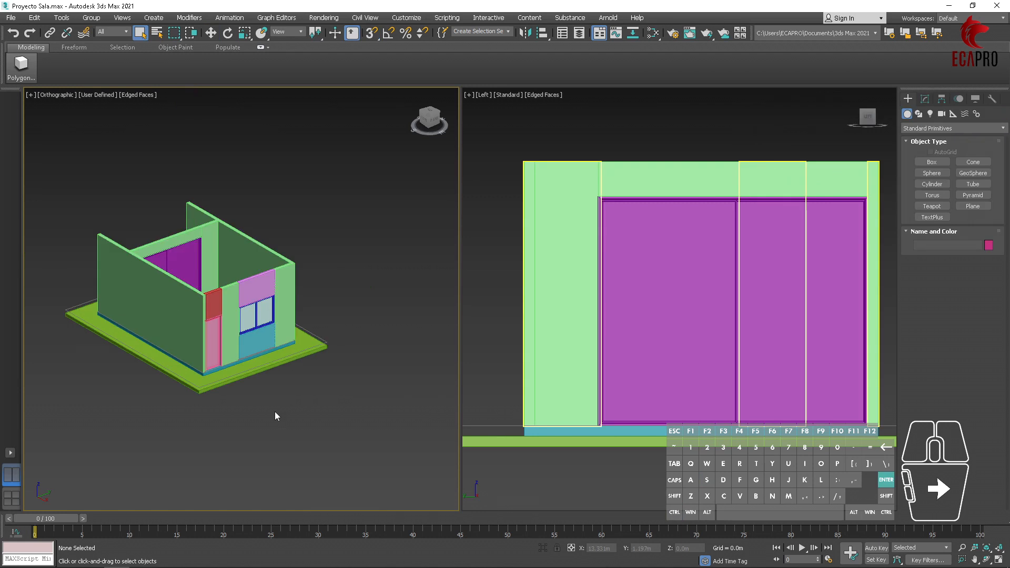
middle_drag(350, 375, 247, 406)
middle_drag(336, 384, 288, 389)
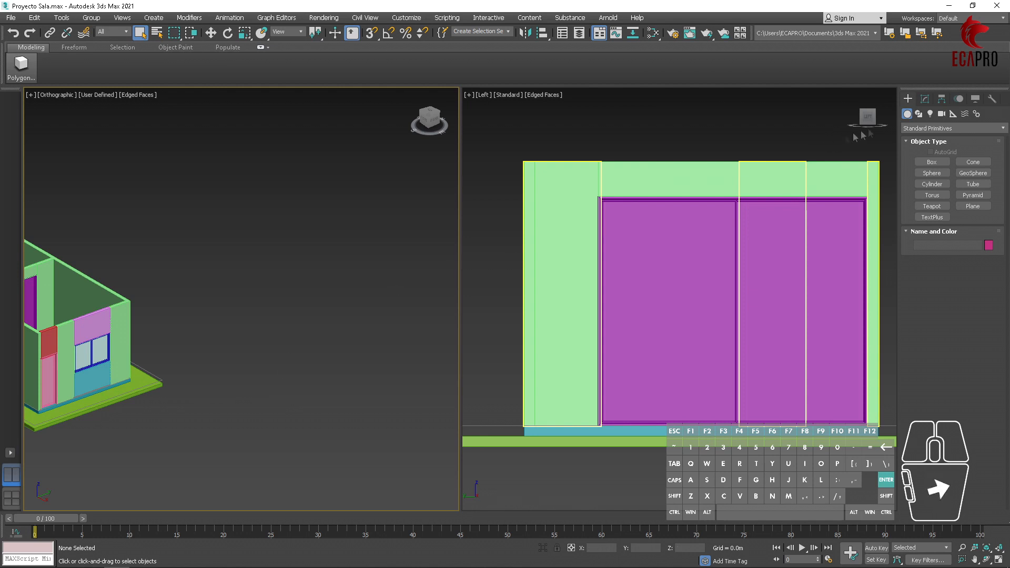
click(904, 114)
click(915, 130)
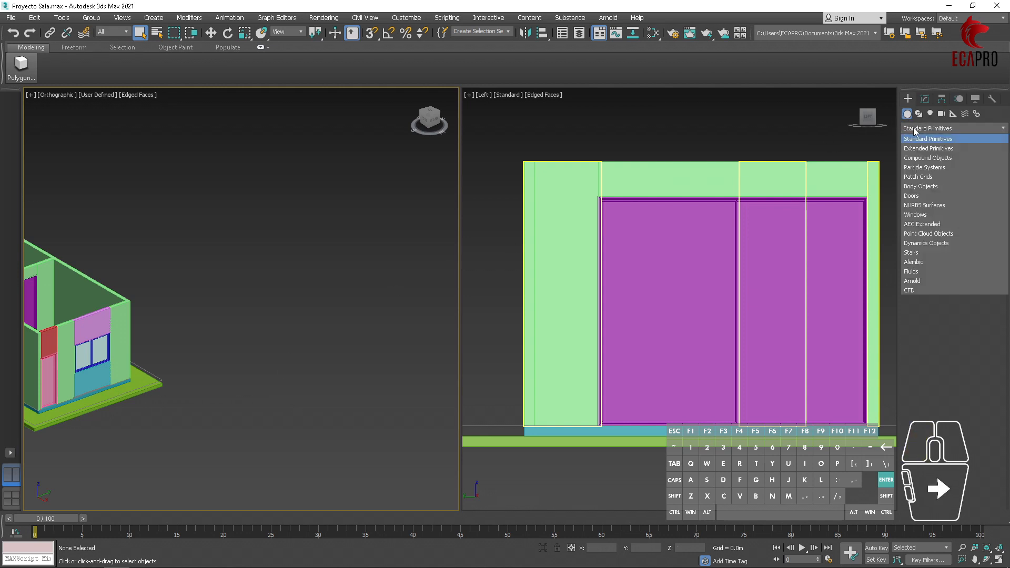
click(913, 253)
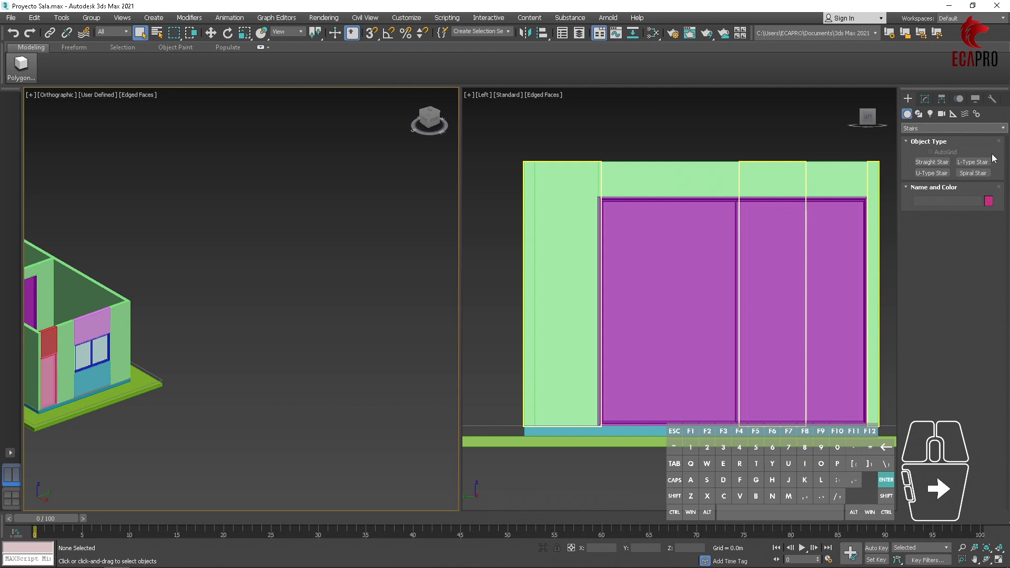
click(933, 163)
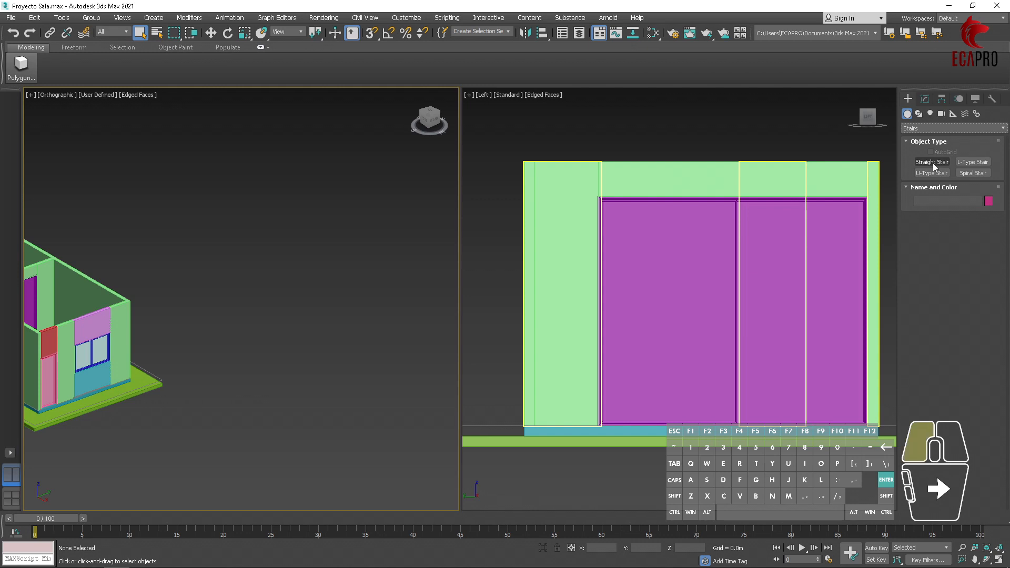
scroll(179, 389, up, 3)
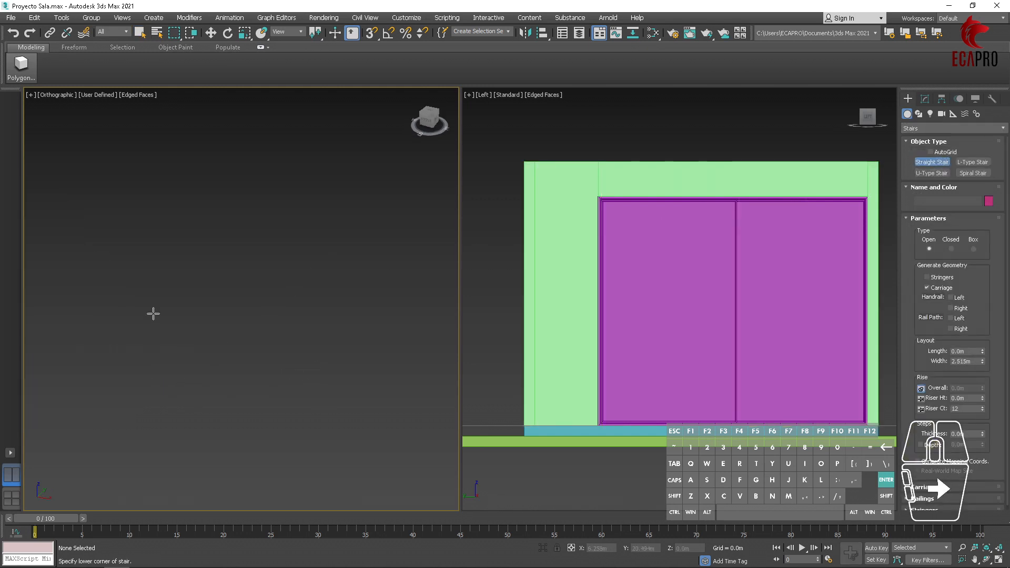
drag(153, 314, 227, 237)
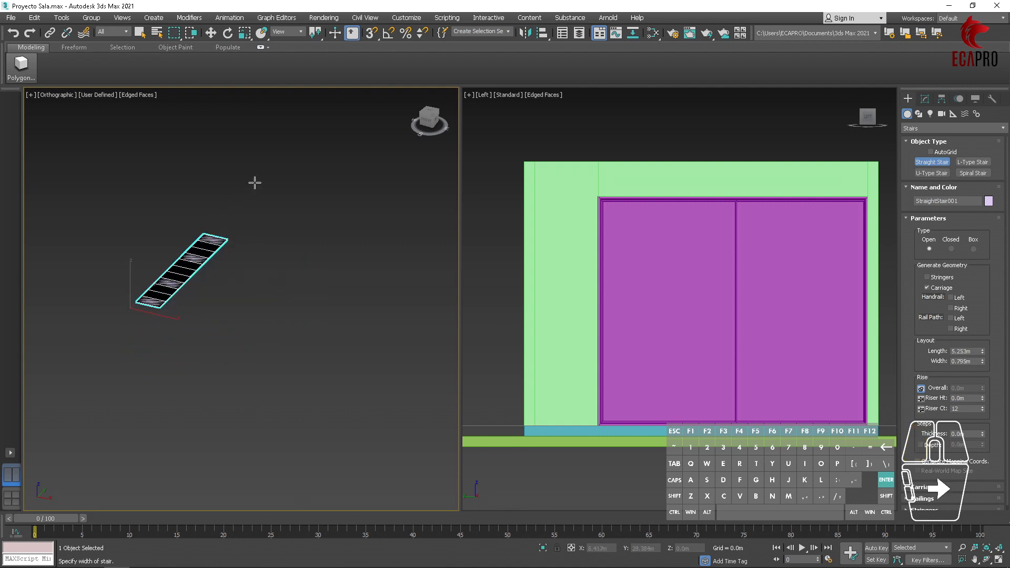
click(284, 237)
click(265, 140)
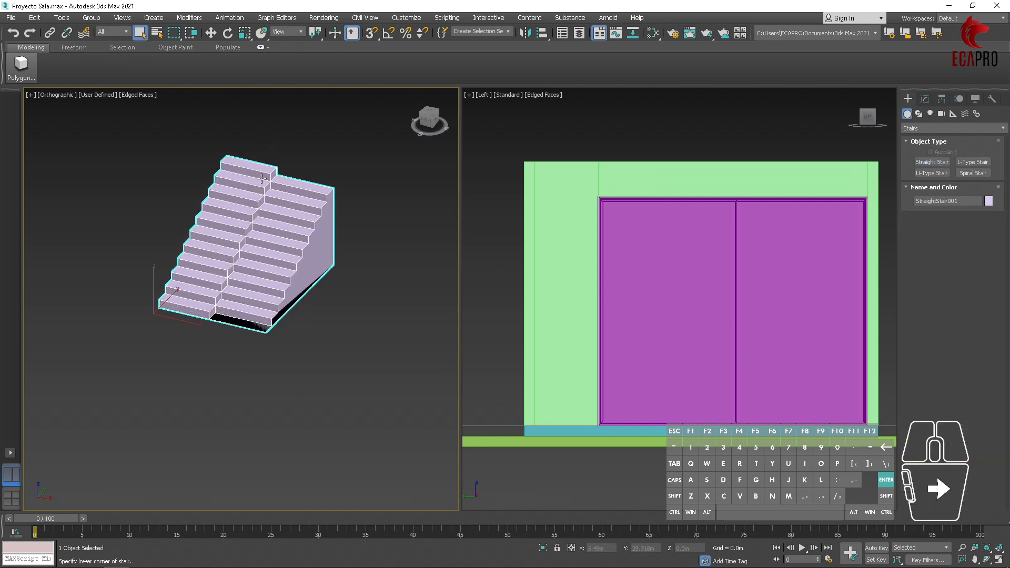
- Turn off the straight stair's carriage and stringers and set its type to Closed
click(927, 101)
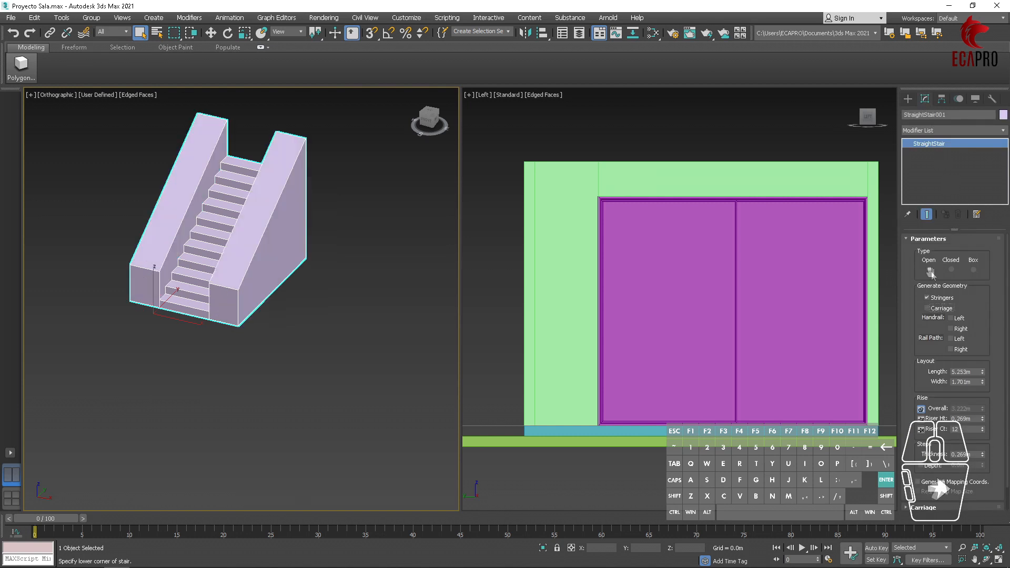
click(927, 298)
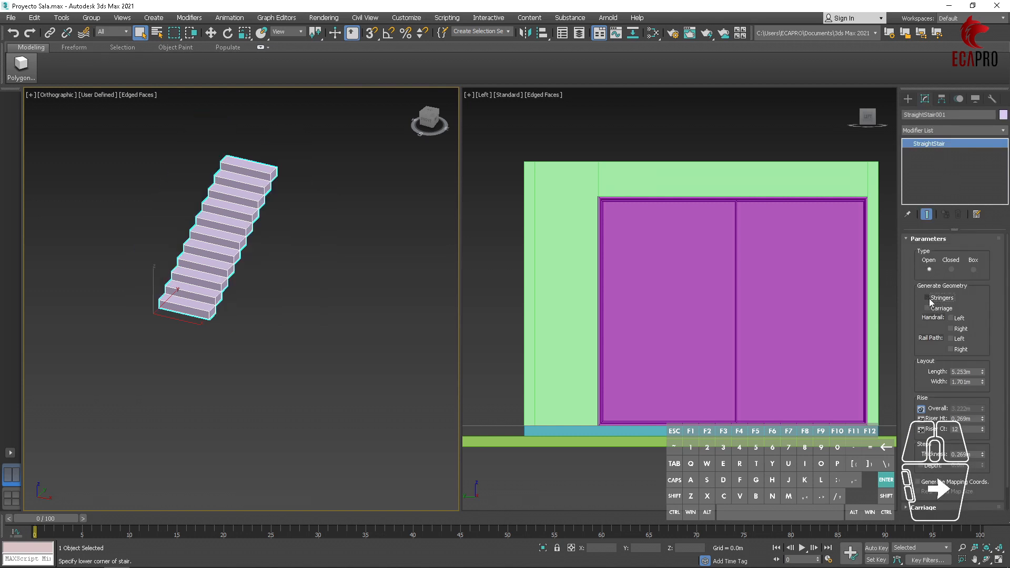
click(951, 269)
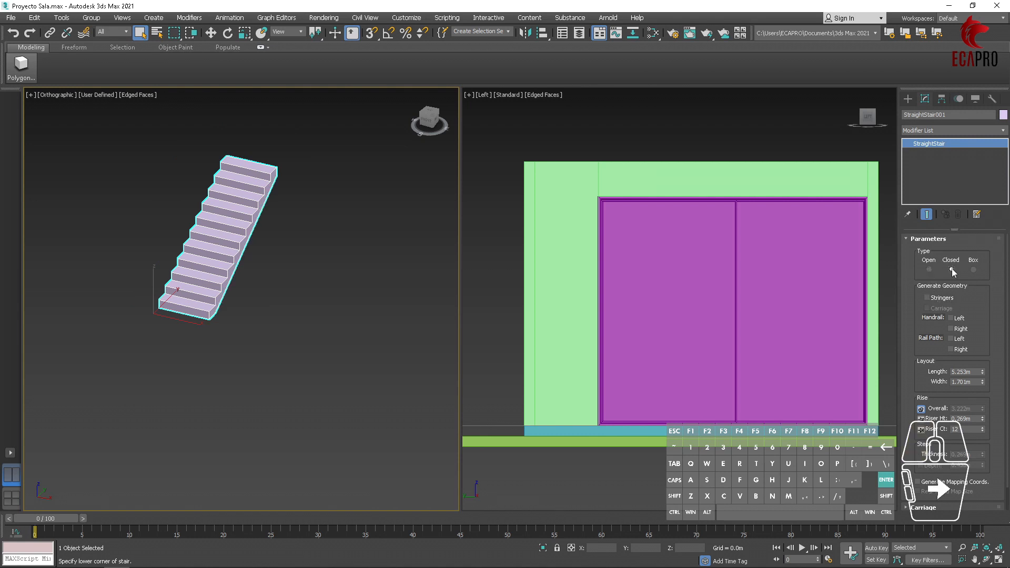
scroll(336, 274, up, 3)
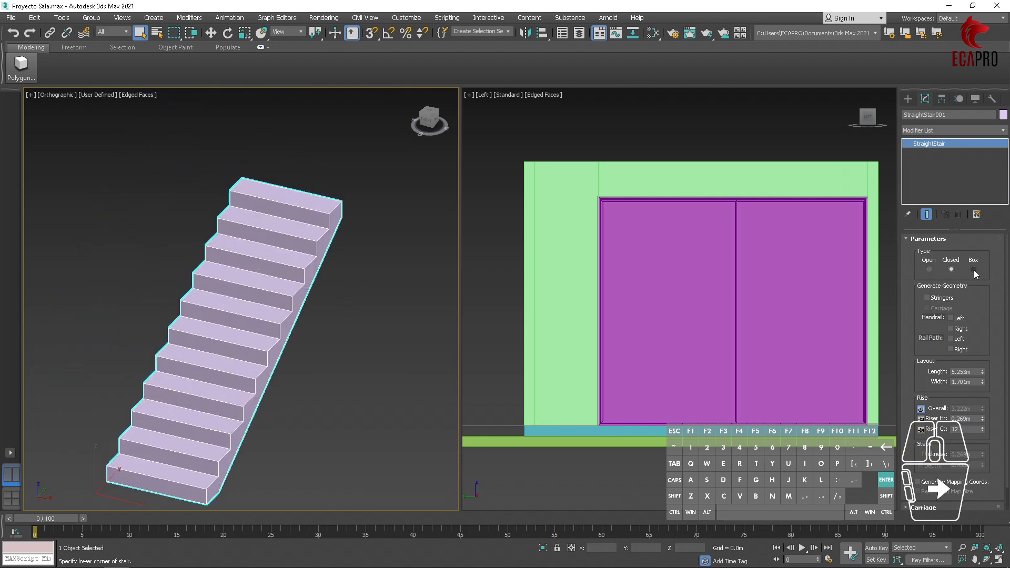
- Try the Box stair type, set the type to Open, and give the stair a length of 8 m and a width of 1.5 m
click(974, 269)
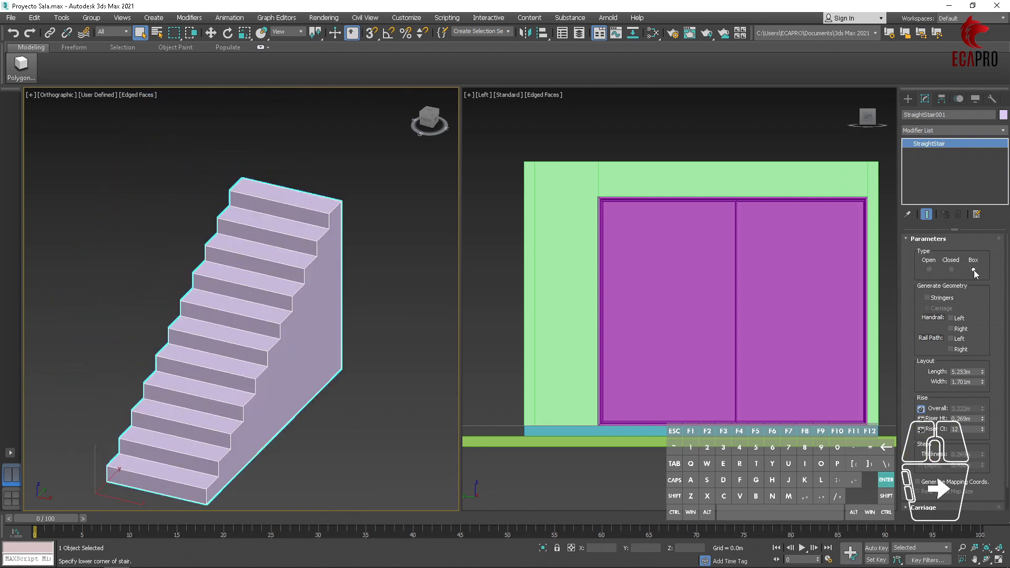
click(929, 270)
scroll(974, 346, down, 1)
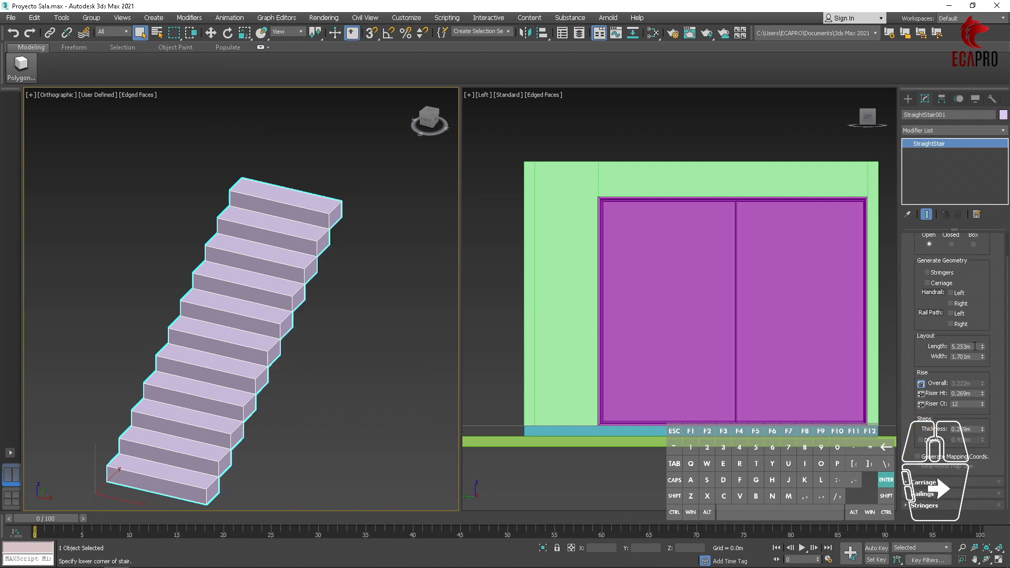
double_click(975, 346)
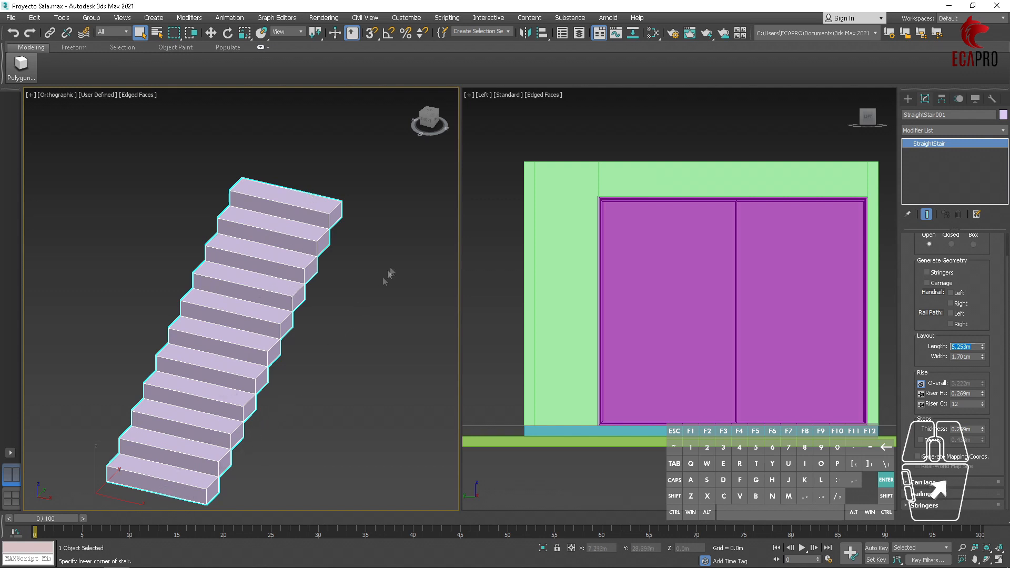
text(8)
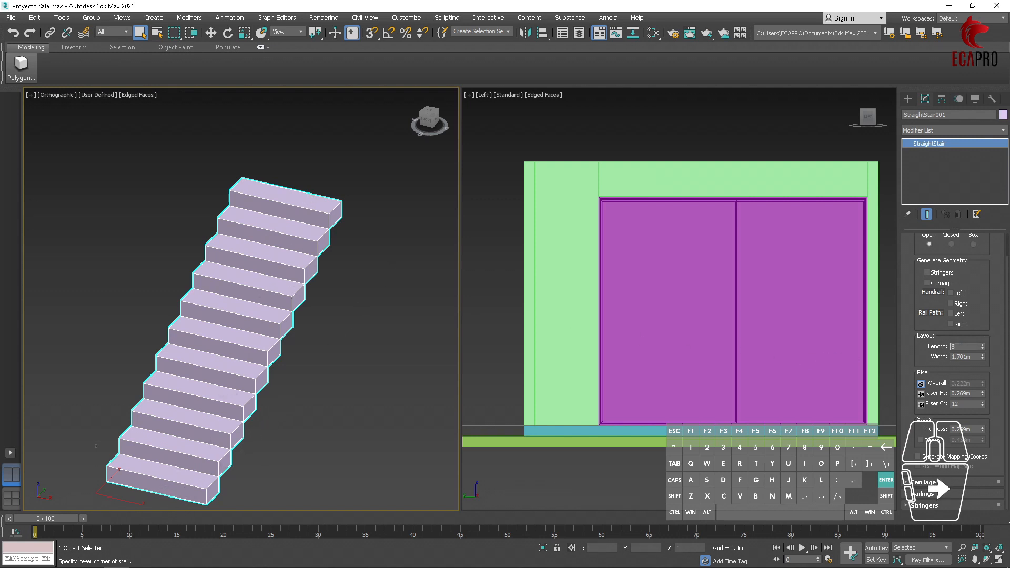
key(Return)
double_click(969, 356)
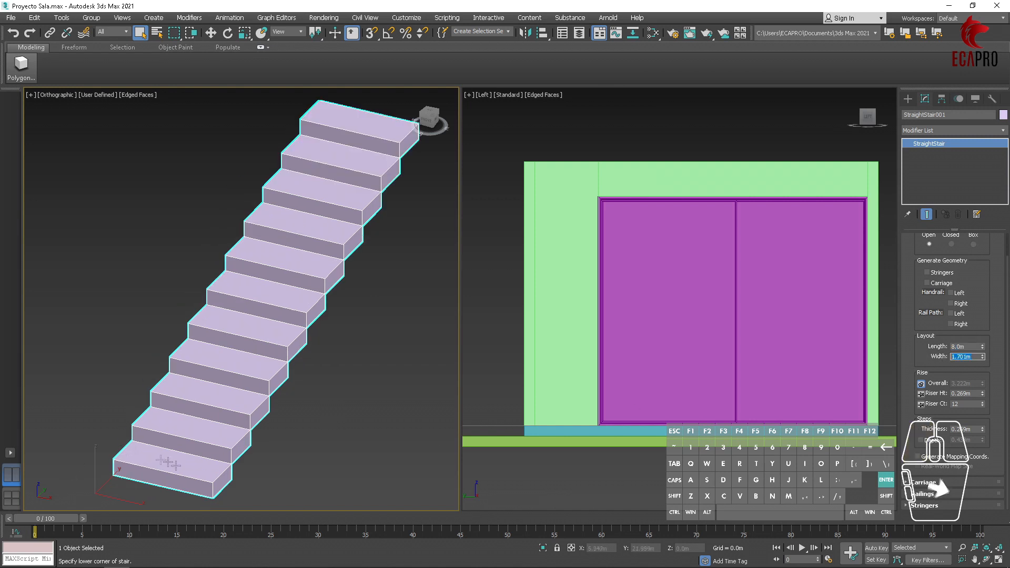
text(1.5)
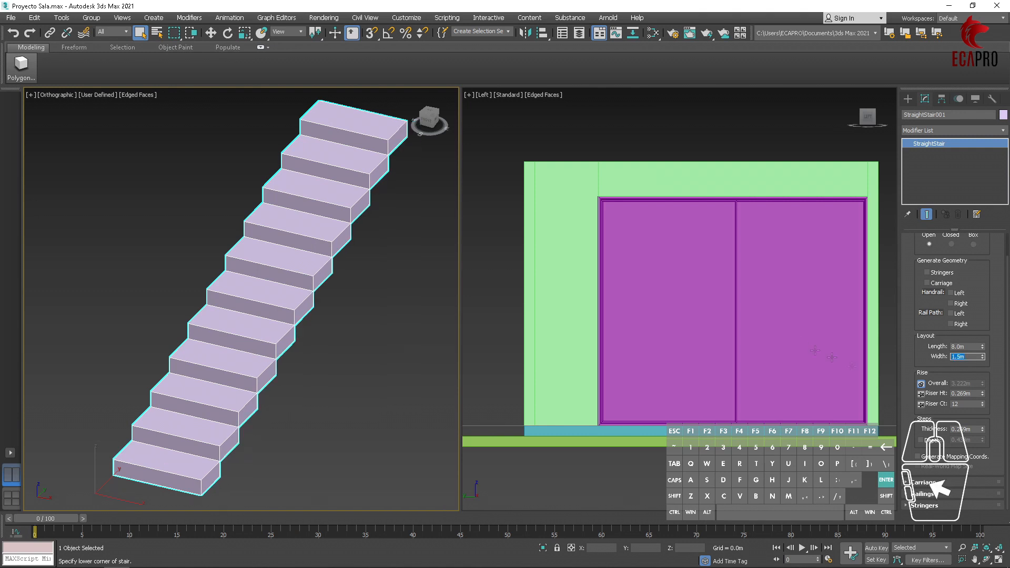
key(Return)
- Lock the stair's riser count and set the overall rise to 4.5 m
click(920, 404)
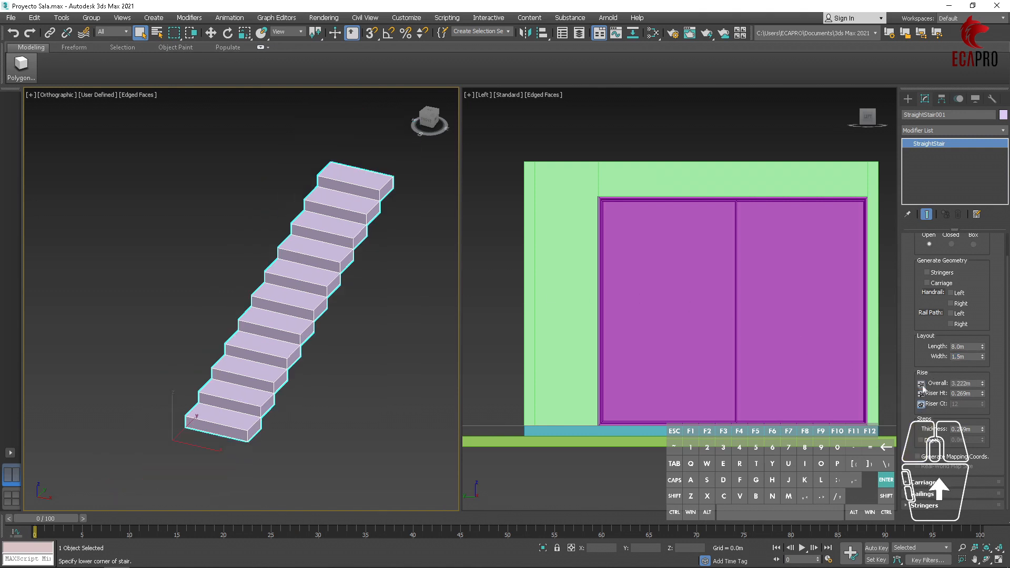
click(975, 383)
text(4.5)
key(Return)
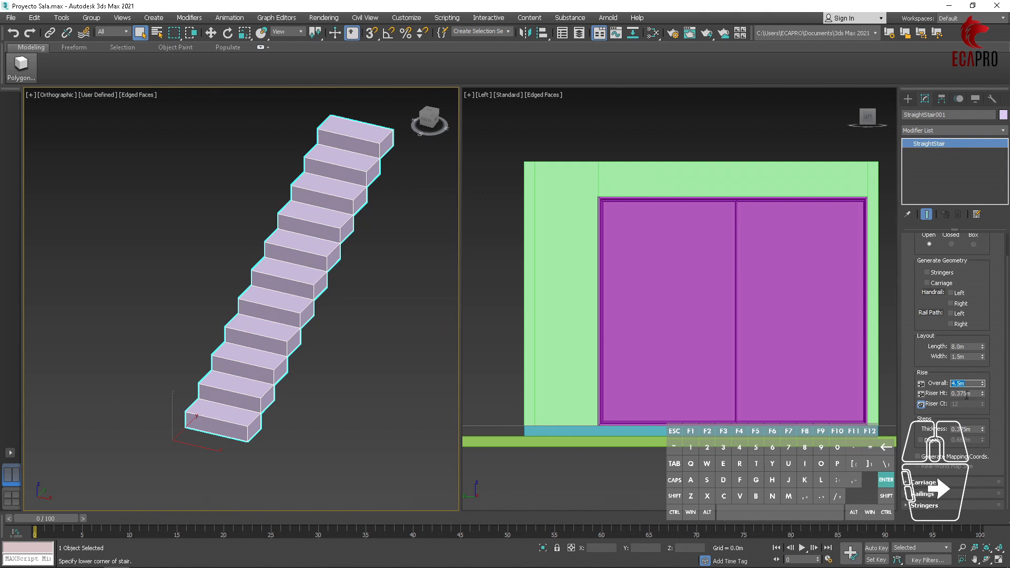
- Lock the stair's overall rise and set the riser height to 0.18 m
click(921, 384)
double_click(963, 394)
text(.1)
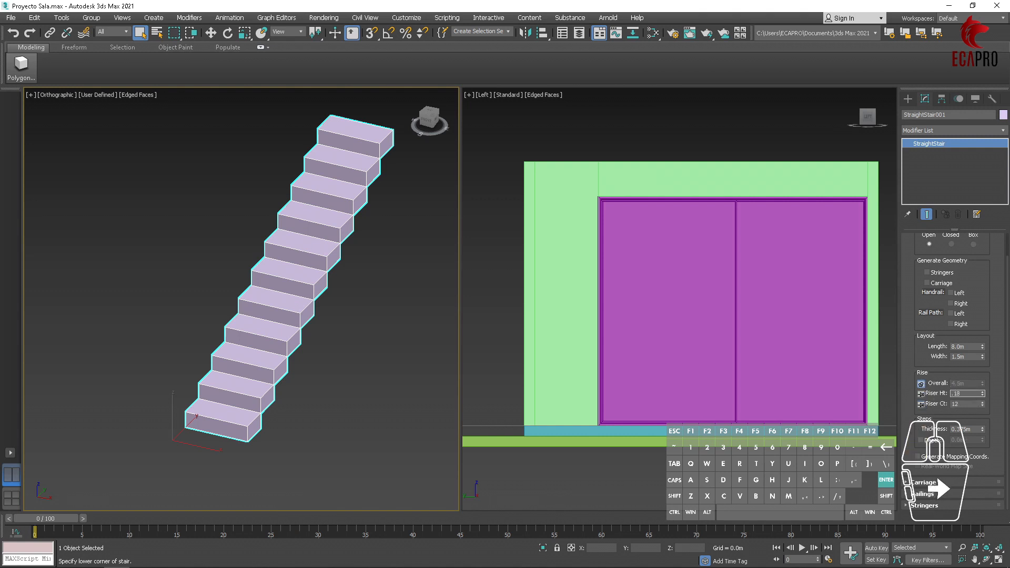
text(8)
key(Return)
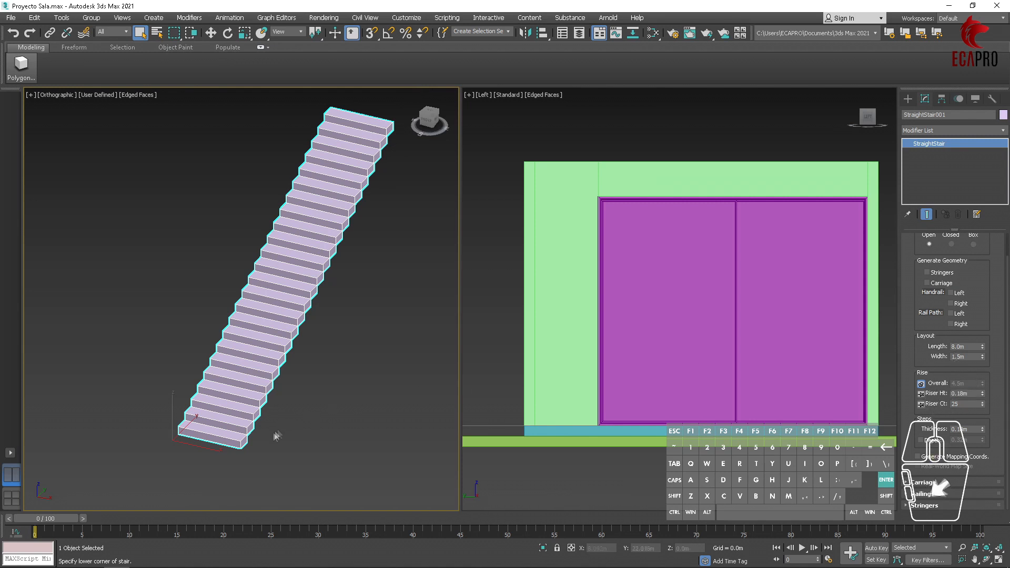
- Set the thickness of the stair's steps to 0.05 m and inspect the separated treads
scroll(269, 436, up, 5)
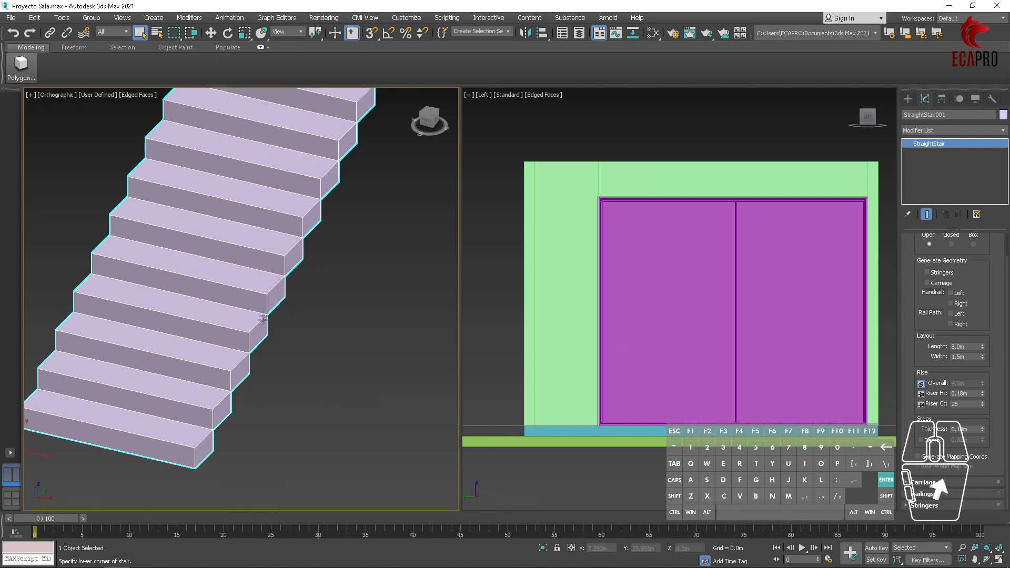
click(971, 428)
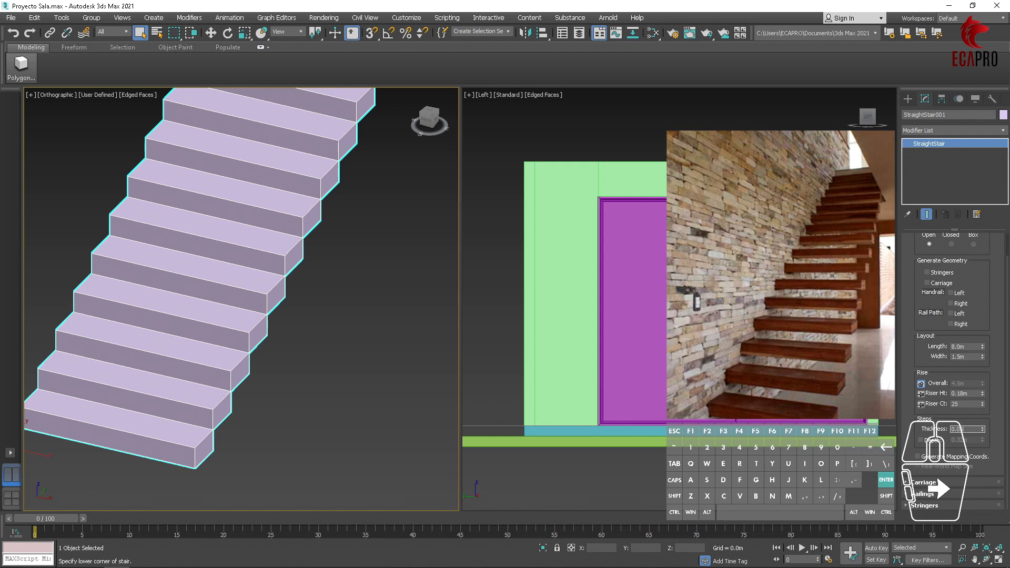
key(Return)
scroll(342, 390, down, 5)
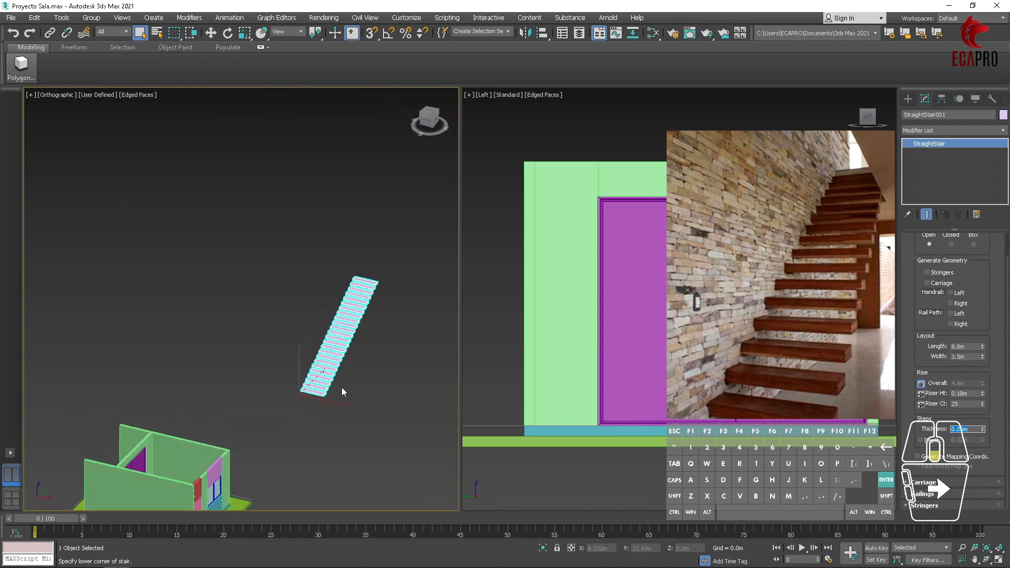
scroll(341, 320, up, 4)
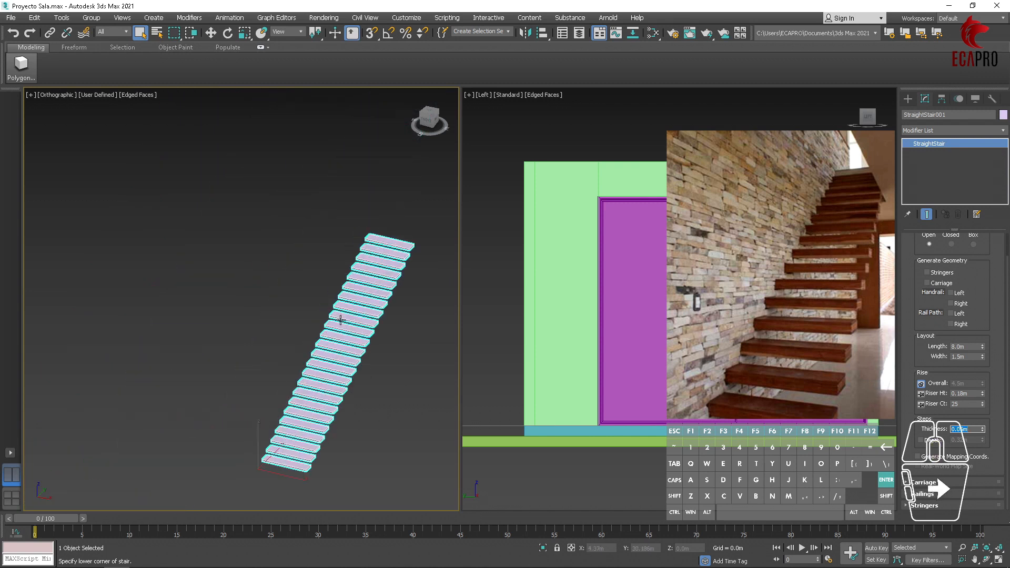
scroll(377, 423, up, 3)
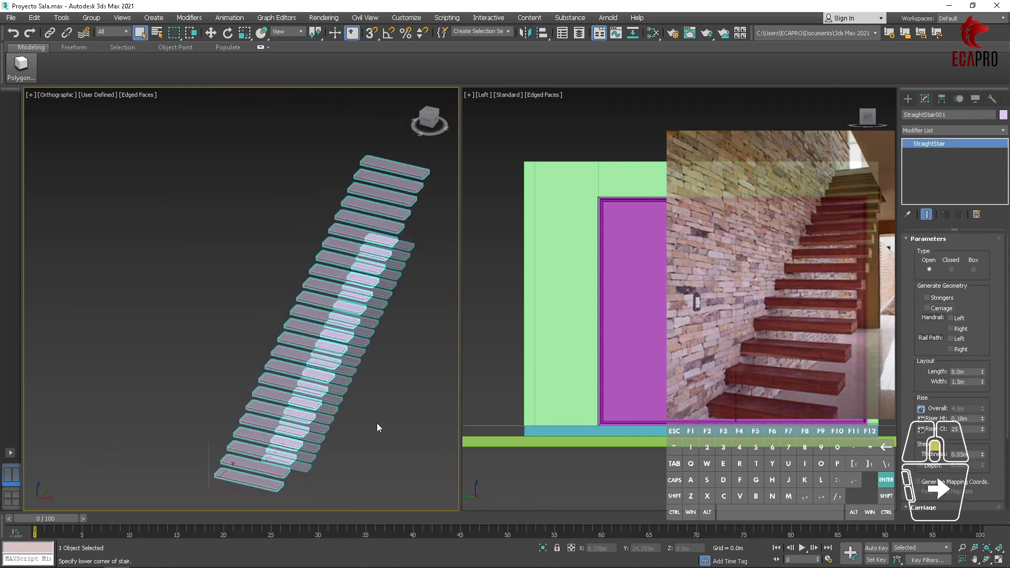
middle_drag(387, 377, 357, 385)
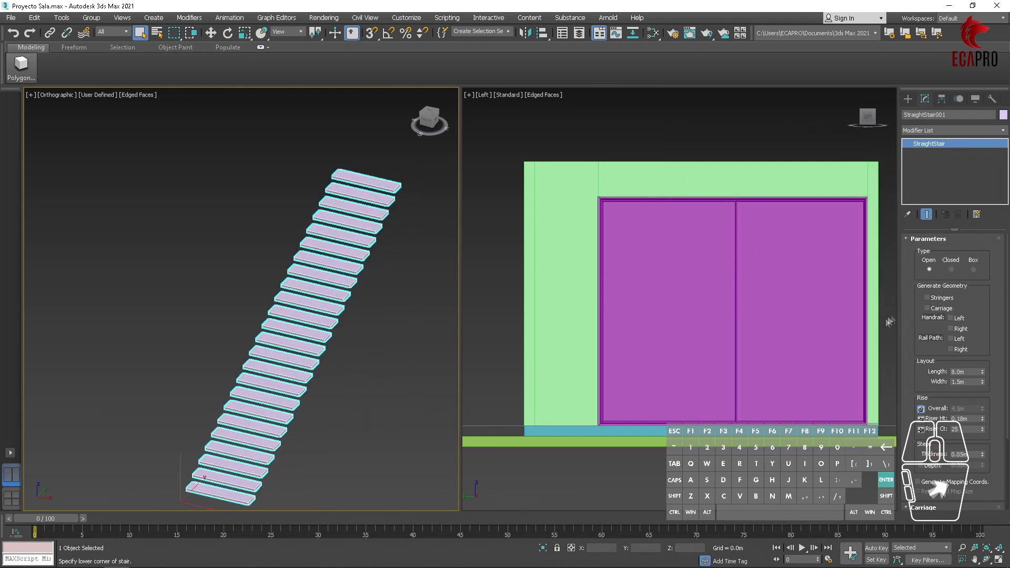
- Generate a carriage under the open treads and examine it from the side
click(927, 309)
scroll(305, 444, up, 3)
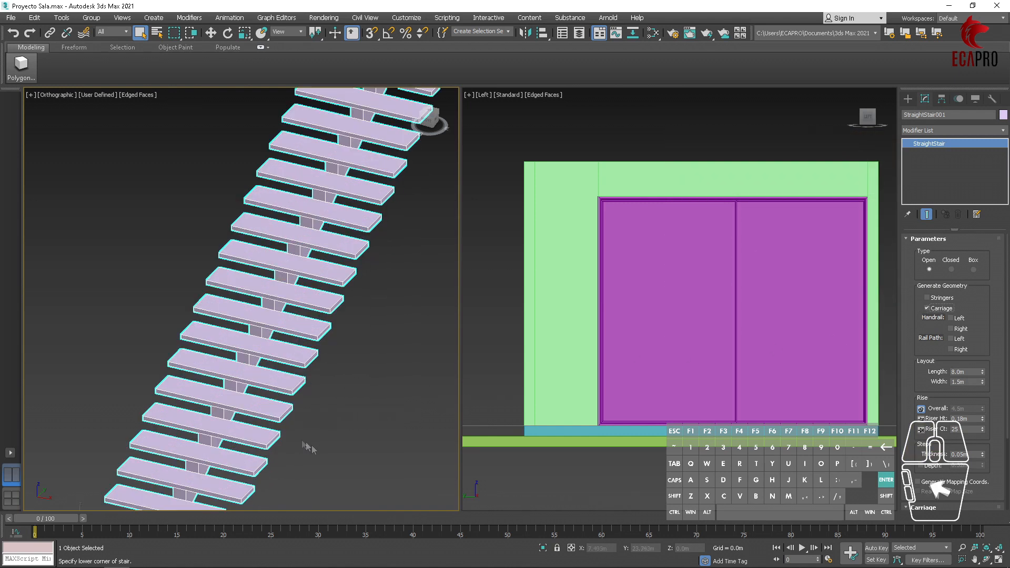
scroll(310, 427, down, 1)
alt+middle_drag(412, 444, 382, 415)
scroll(952, 368, down, 2)
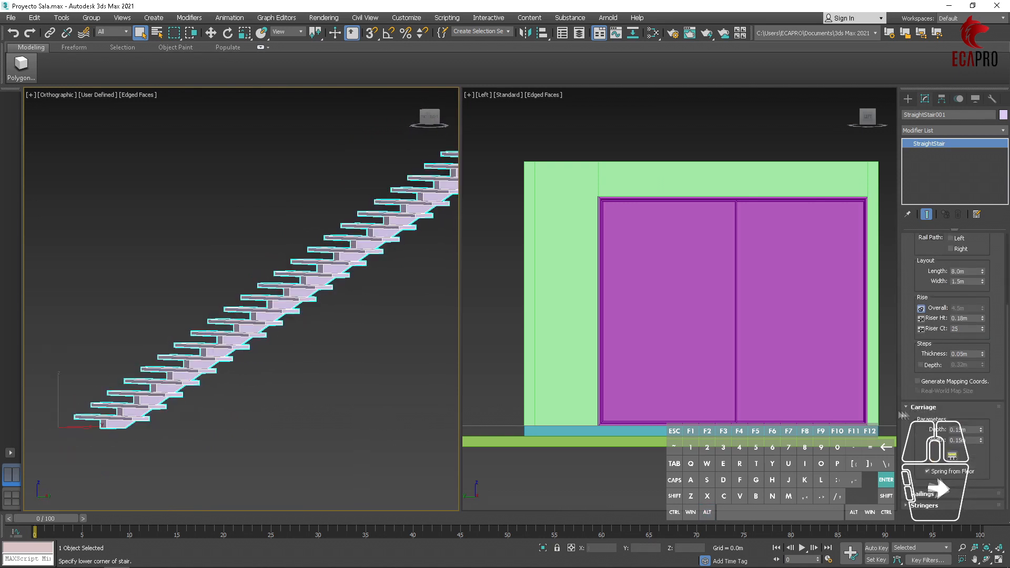
- Set the stair carriage's depth to 0.3 m and its width to 0.6 m
click(924, 482)
double_click(965, 429)
text(0.3)
key(Return)
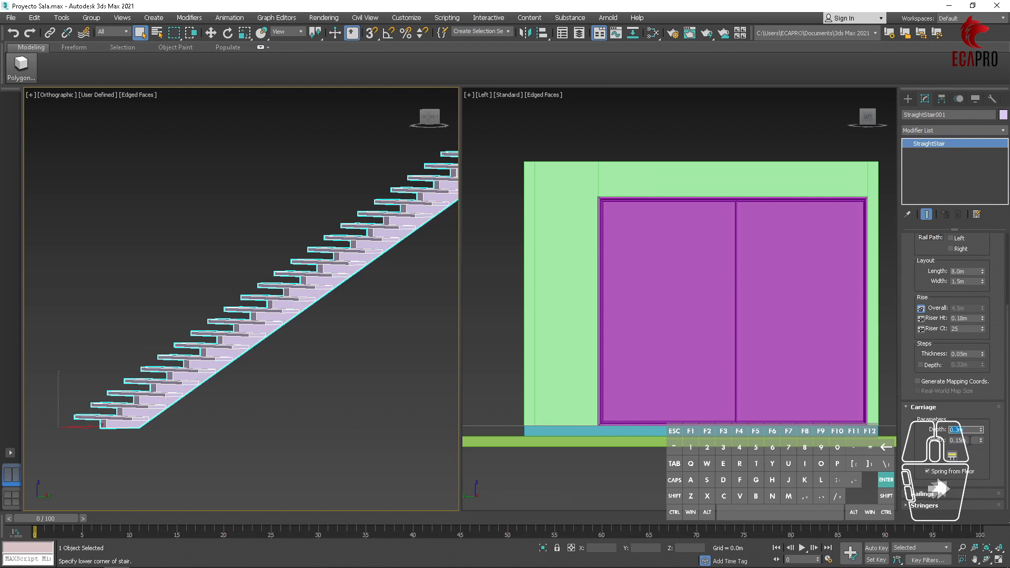
double_click(965, 440)
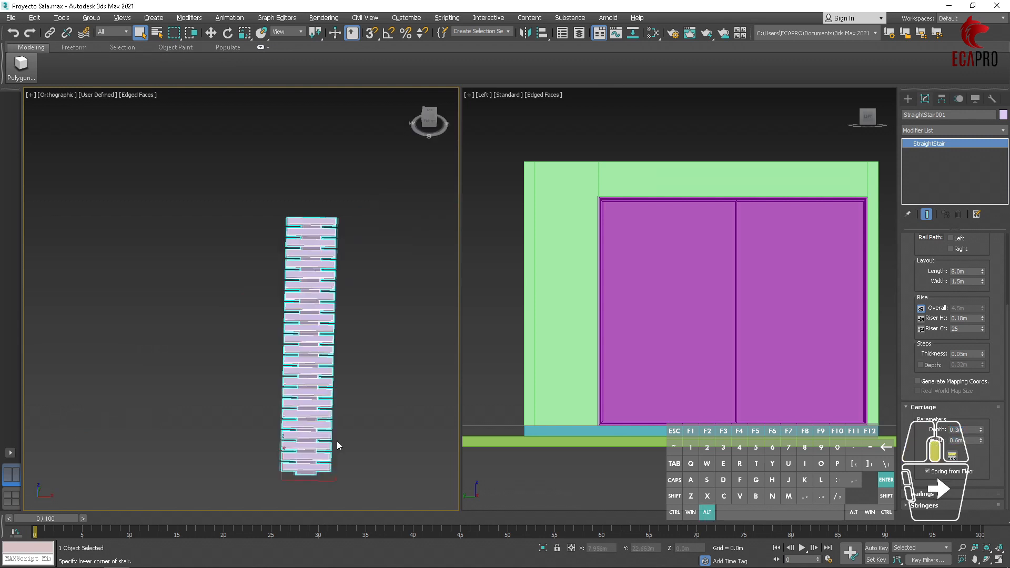
alt+middle_drag(339, 446, 228, 426)
alt+scroll(304, 371, up, 2)
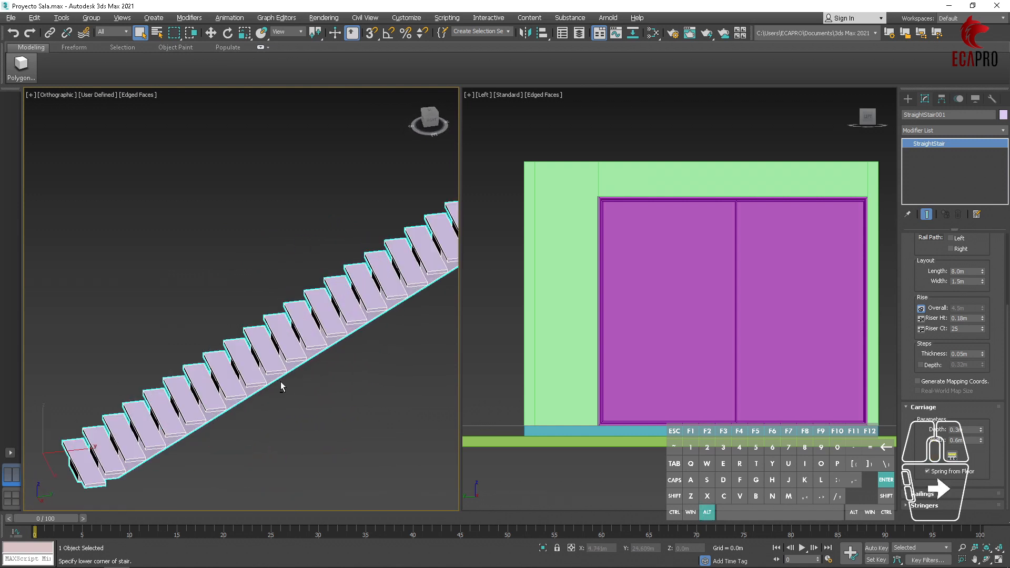
- Turn off the carriage, generate stringers on both sides of the stair, and reduce the stringers' depth
scroll(282, 383, up, 3)
scroll(943, 286, up, 2)
scroll(943, 287, up, 2)
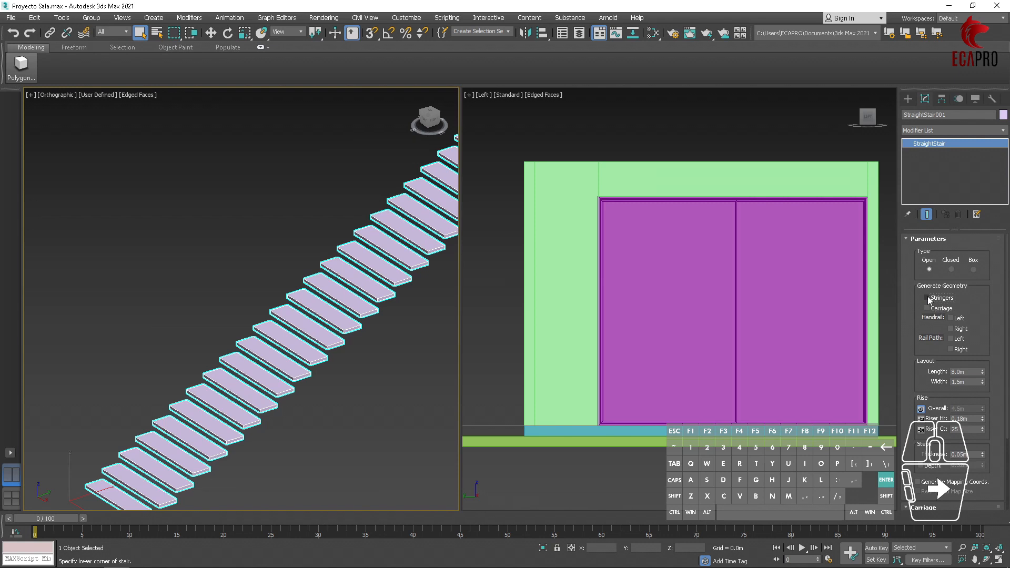
scroll(926, 308, down, 3)
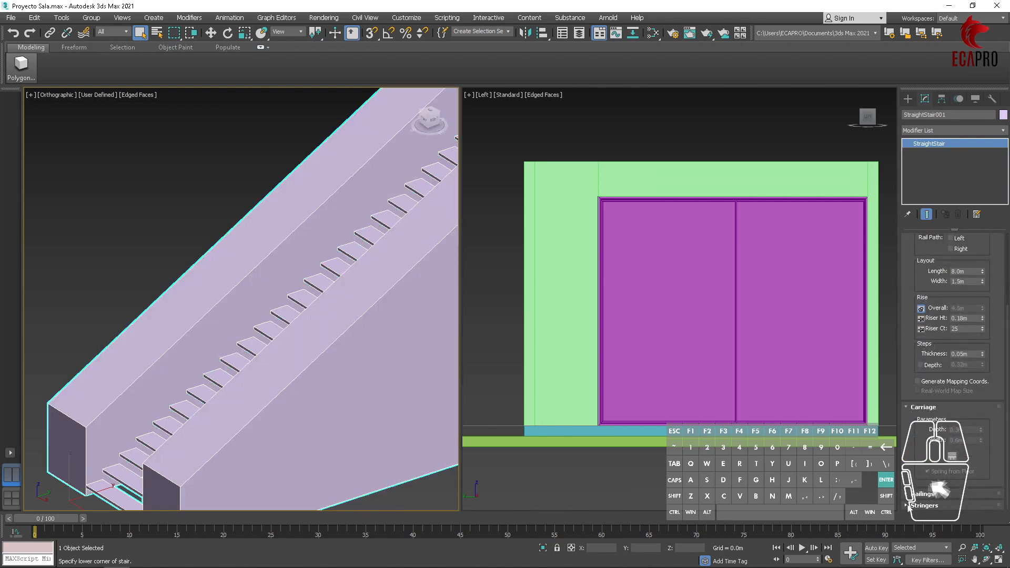
scroll(951, 463, down, 2)
drag(966, 463, 933, 461)
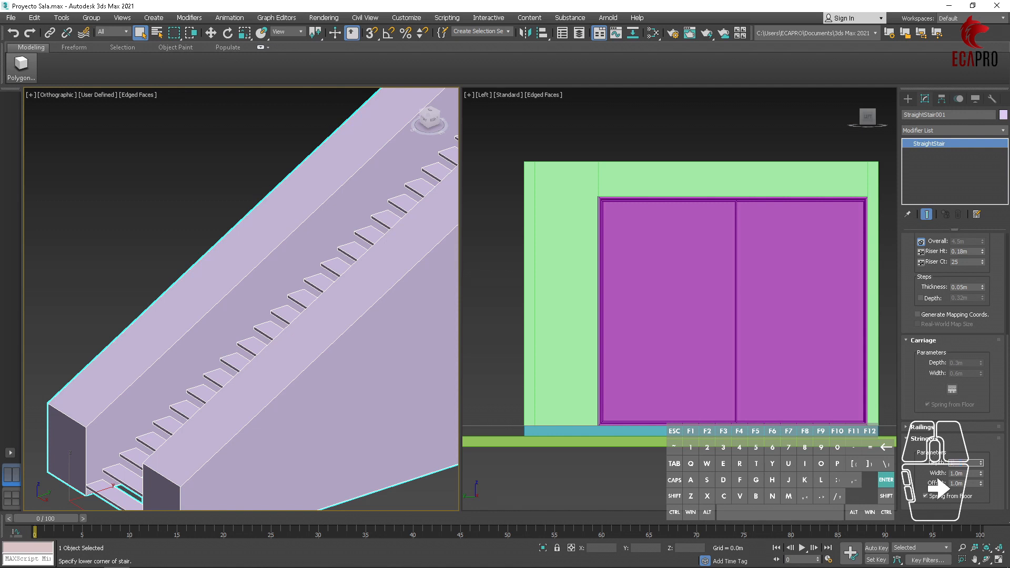
key(Return)
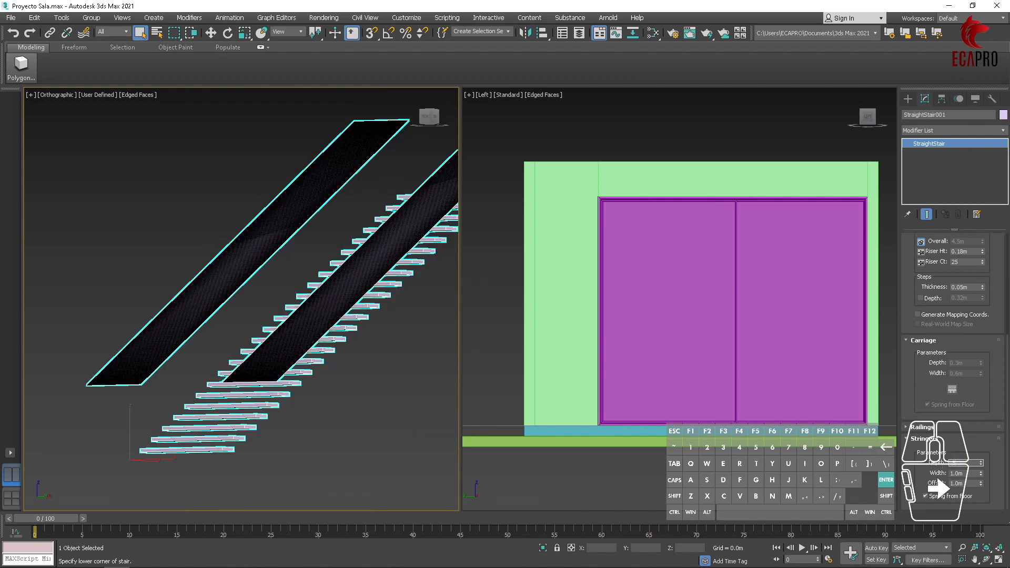
key(Return)
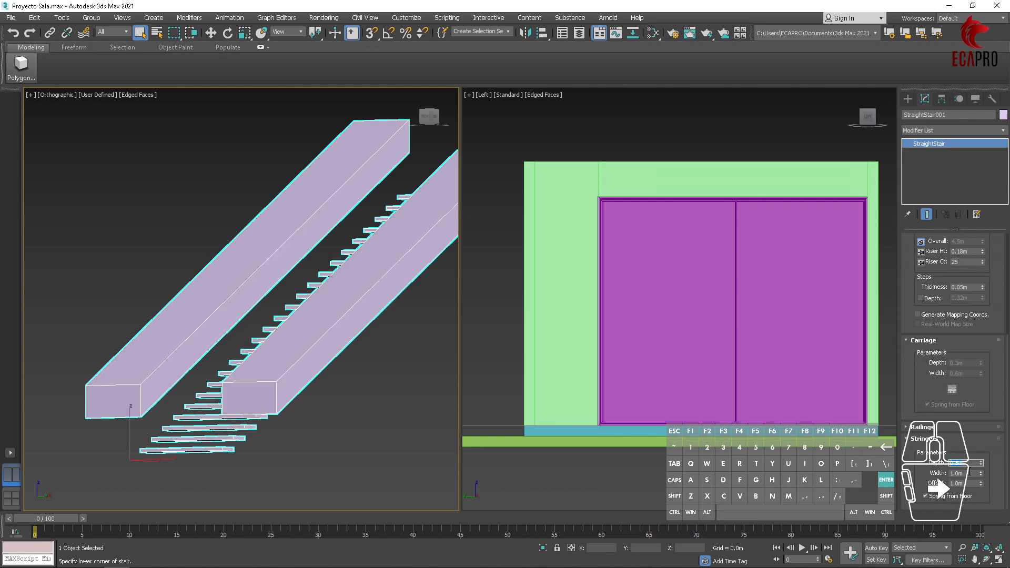
- Set the stringers' offset to 0 m and their width to 0.15 m
drag(970, 484, 898, 488)
text(0)
key(Return)
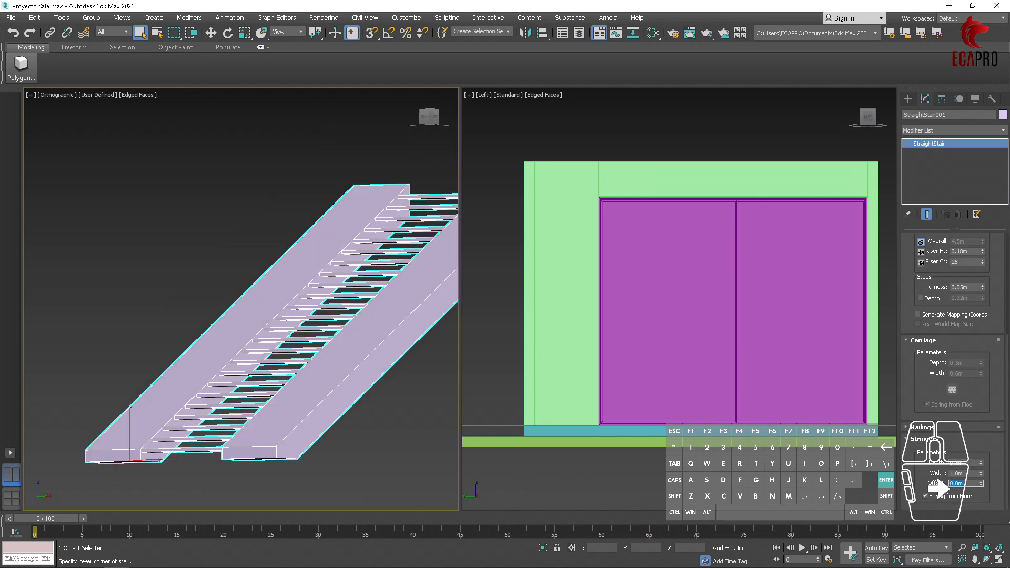
alt+middle_drag(176, 437, 326, 468)
drag(971, 474, 903, 466)
text(.1)
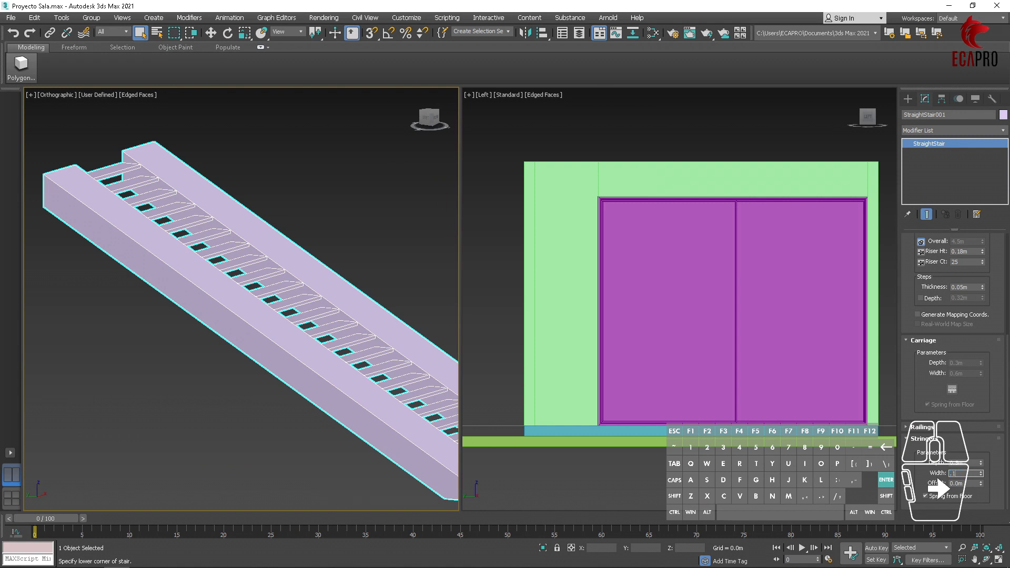
text(5)
key(Return)
- Increase the depth of the stringers and inspect them along the stair
alt+middle_drag(387, 404, 303, 405)
scroll(303, 405, down, 2)
drag(970, 462, 946, 459)
key(BackSpace)
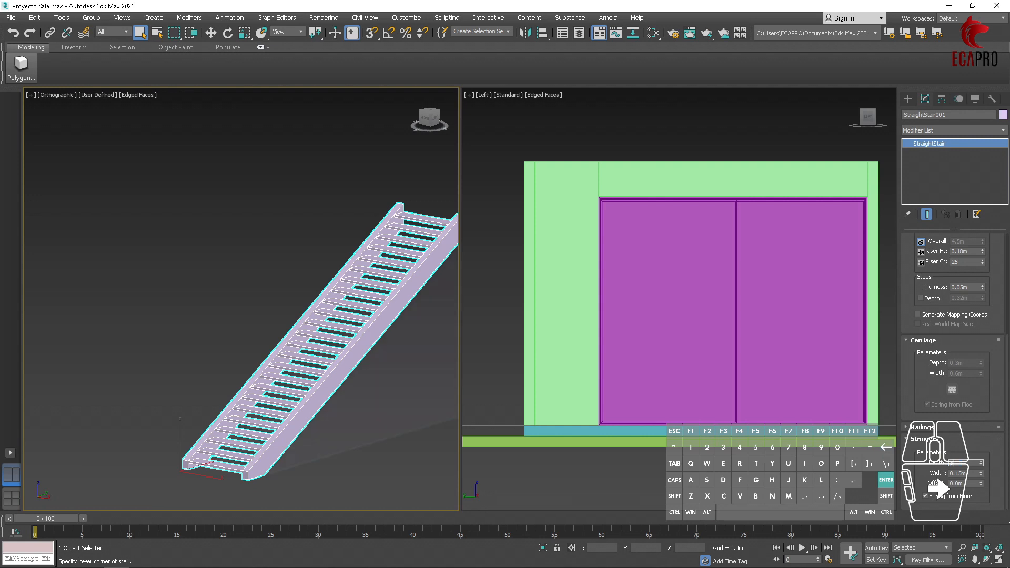
key(Return)
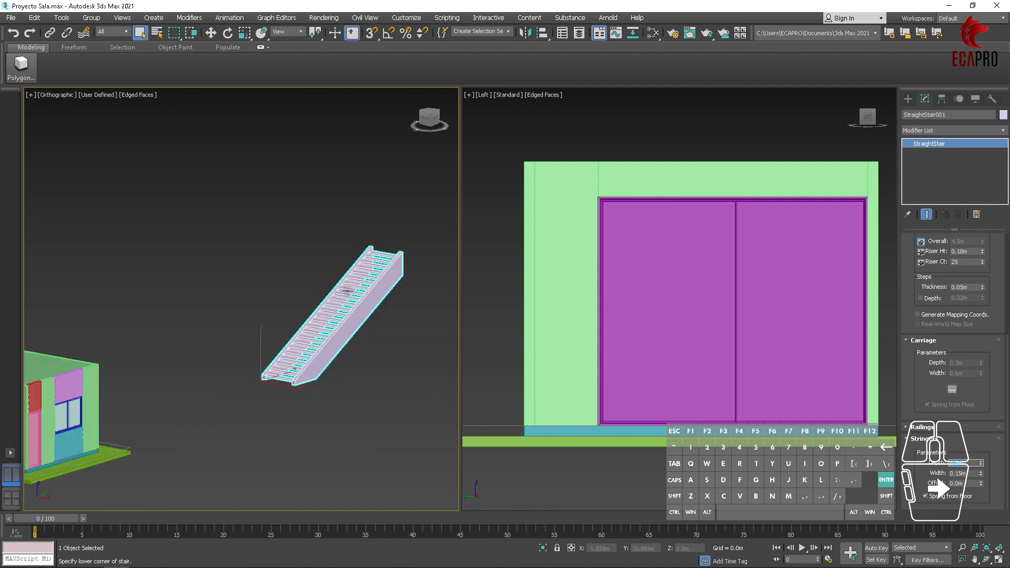
scroll(347, 292, up, 5)
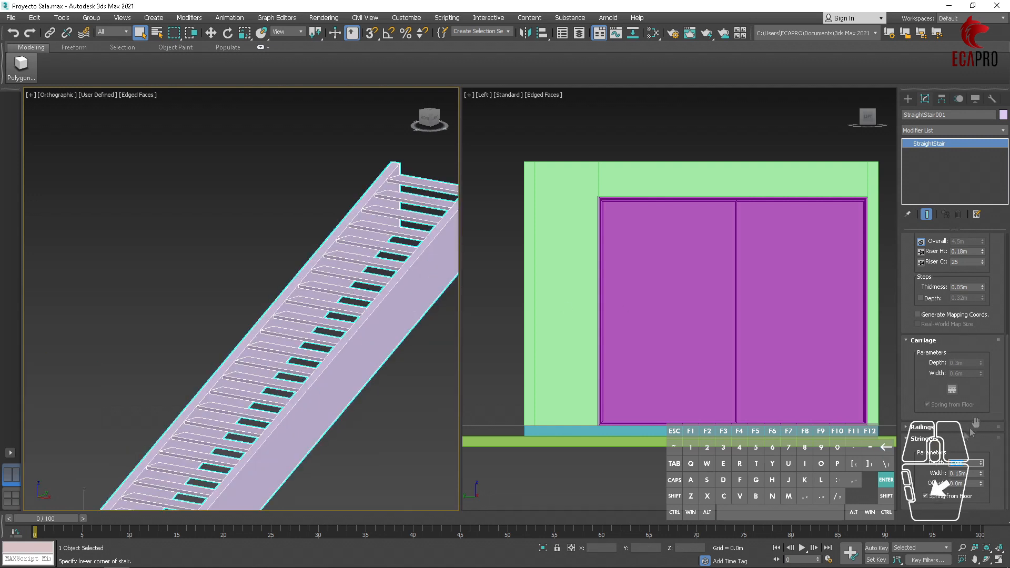
- Turn off the stringers and generate the carriage under the treads again
scroll(970, 427, up, 5)
click(927, 308)
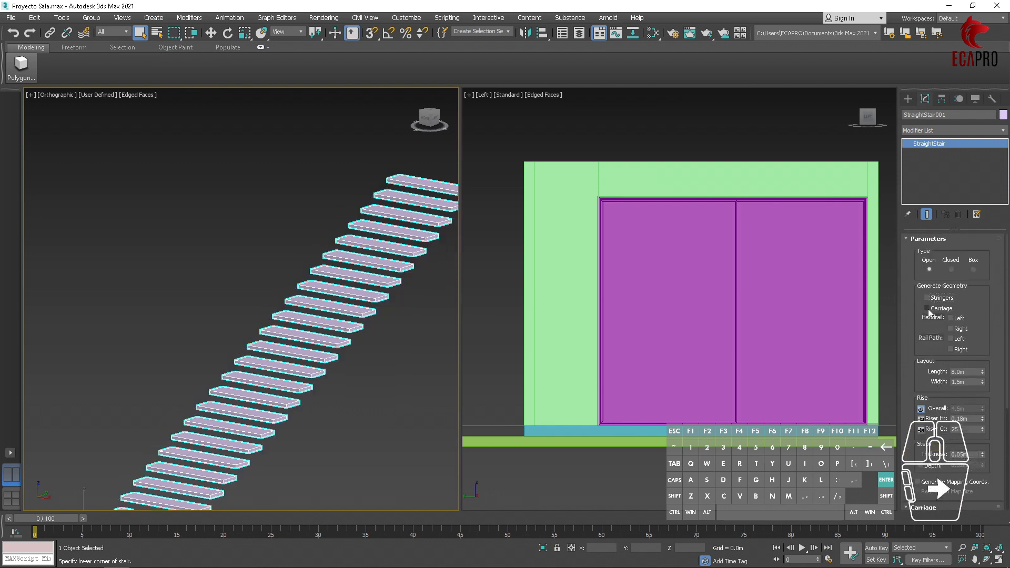
click(927, 308)
mouse_move(401, 387)
alt+middle_down()
mouse_move(431, 383)
mouse_move(402, 394)
alt+middle_up()
- Set both the width and the depth of the stair carriage to 0.15 m
drag(965, 398, 910, 399)
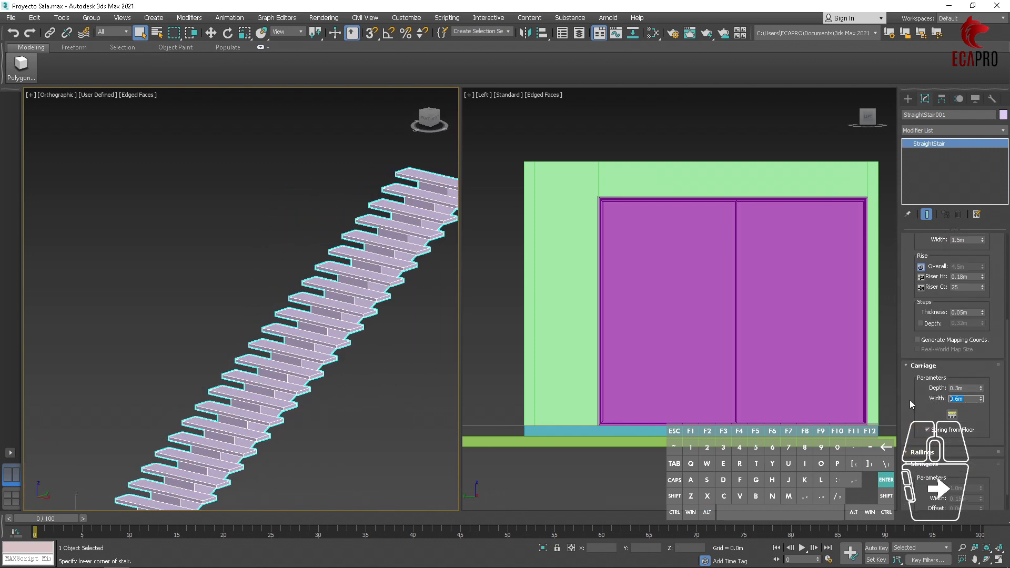
text(.15)
key(Return)
alt+middle_drag(286, 361, 437, 381)
drag(967, 388, 910, 385)
text(.15)
key(Return)
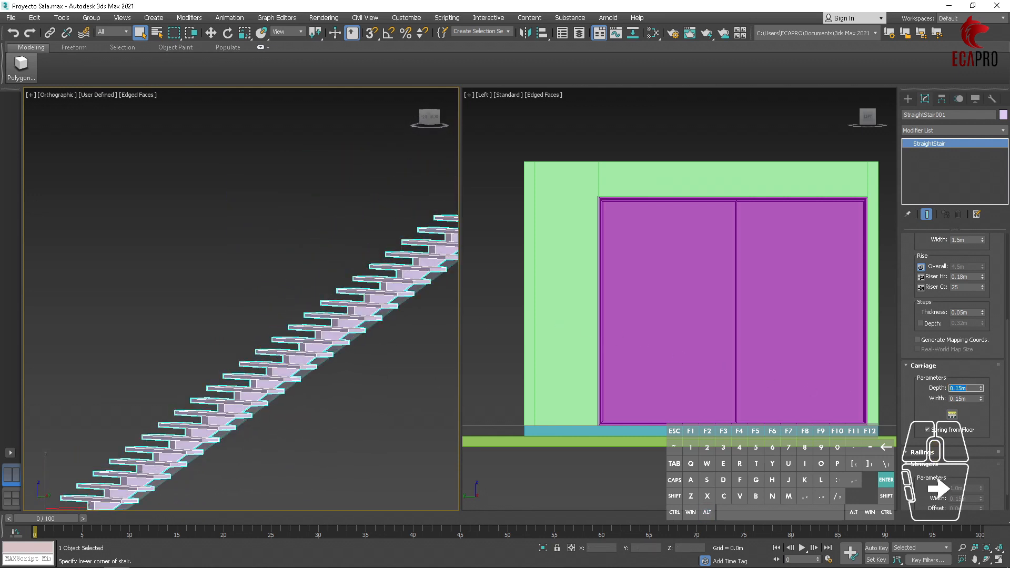
click(229, 354)
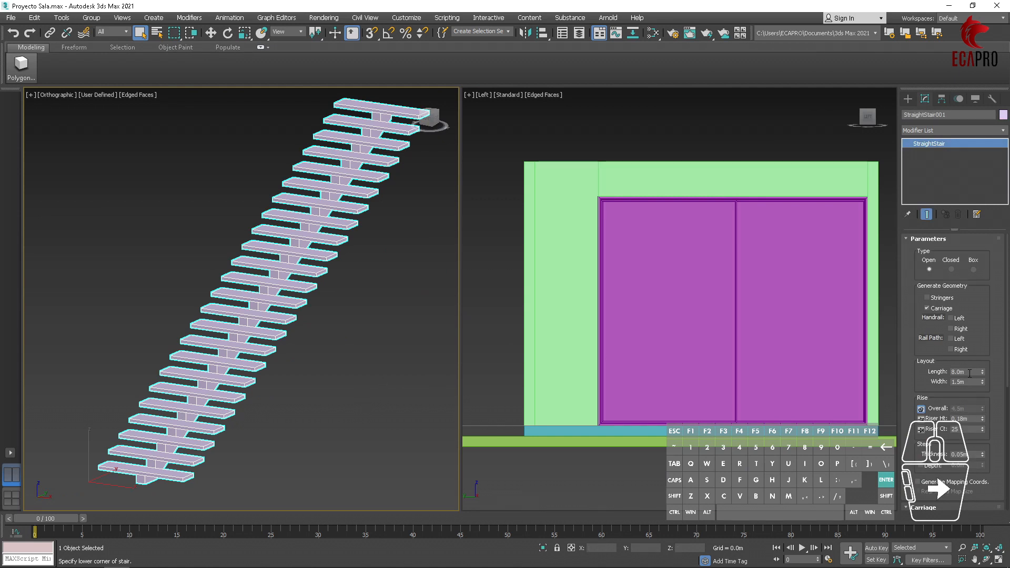
- Generate the left and right handrails on the straight stair and set the railing height to 1 m
click(950, 317)
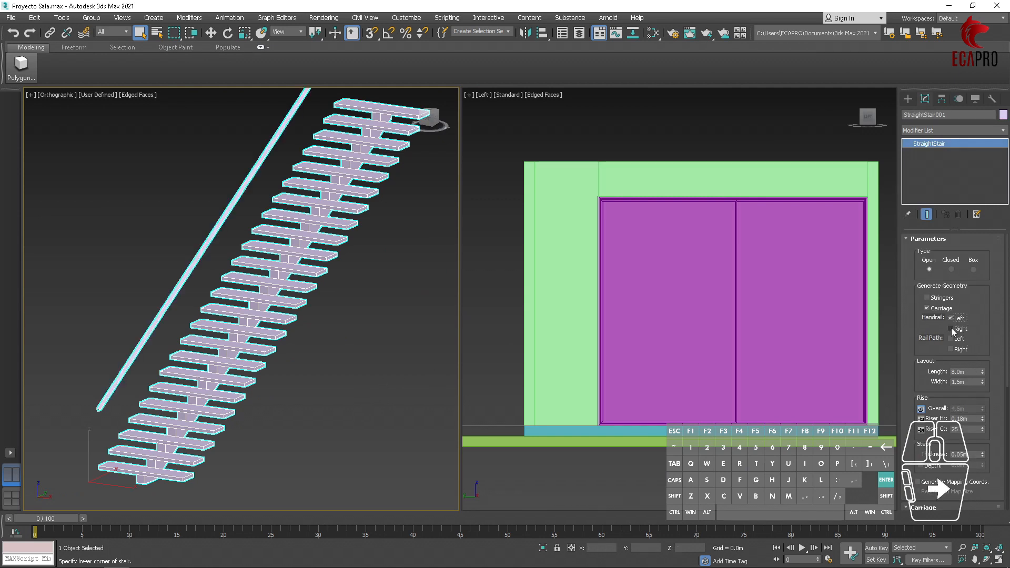
click(951, 329)
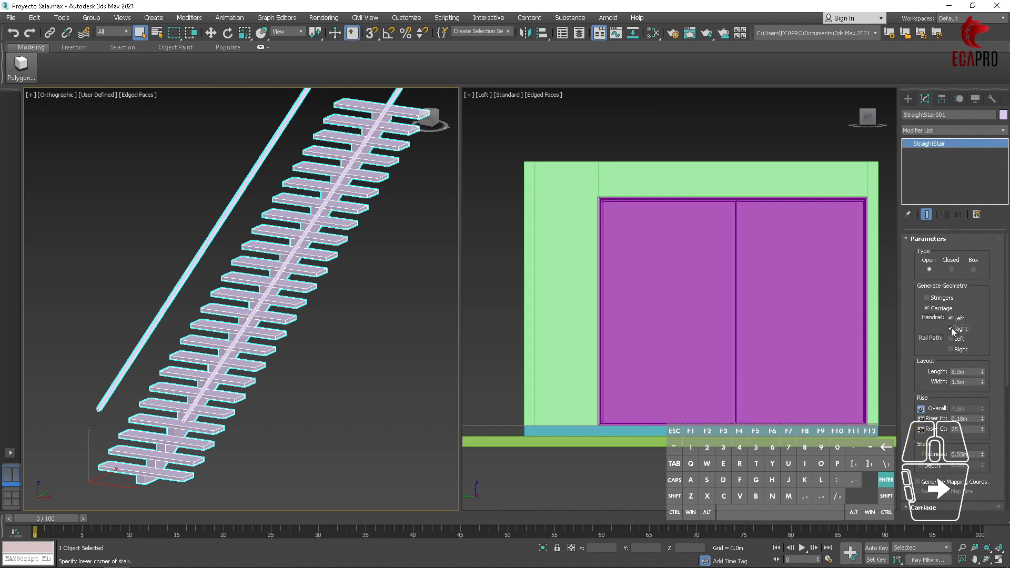
scroll(931, 394, down, 10)
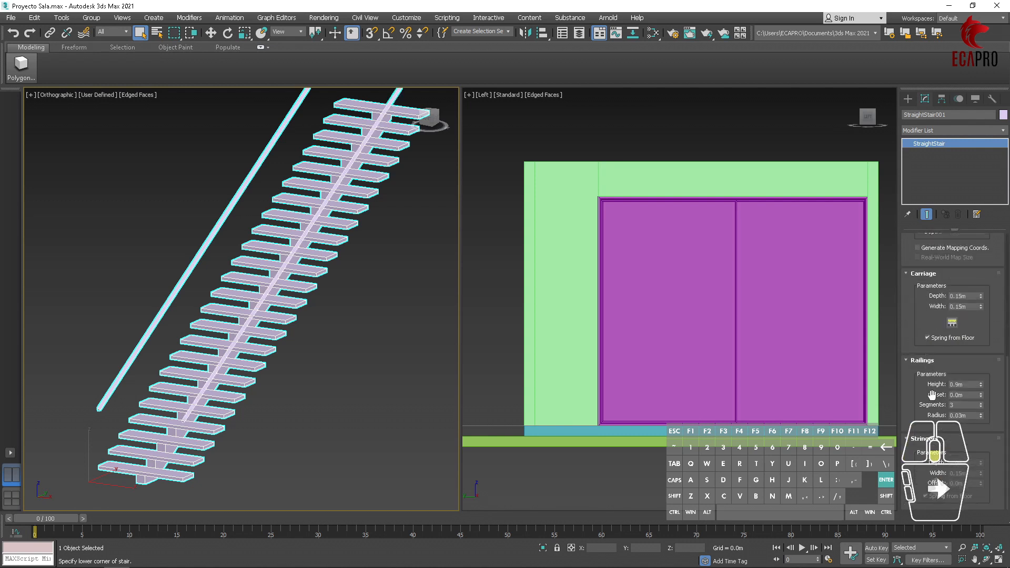
click(965, 384)
scroll(200, 424, up, 2)
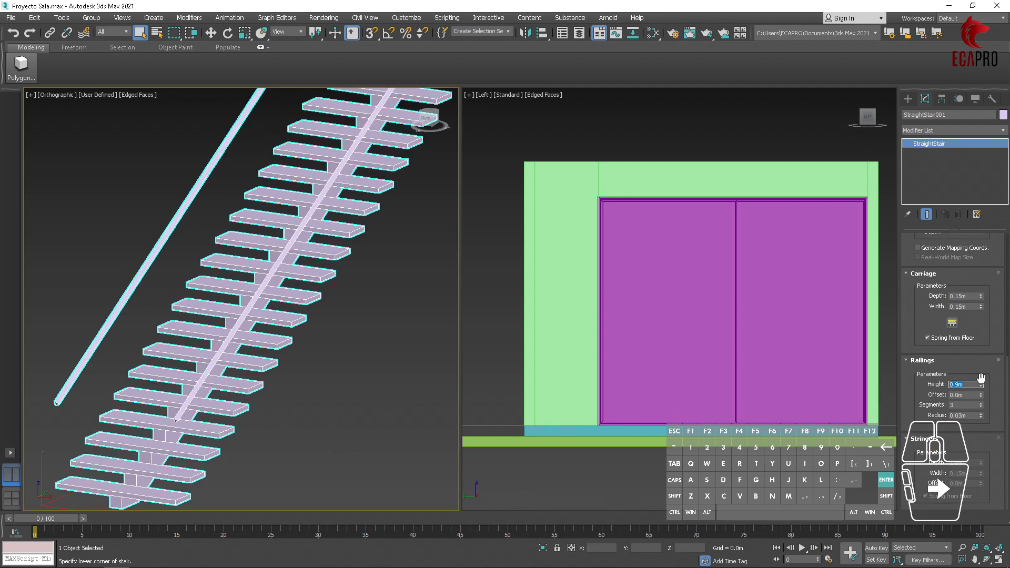
text(1)
key(Return)
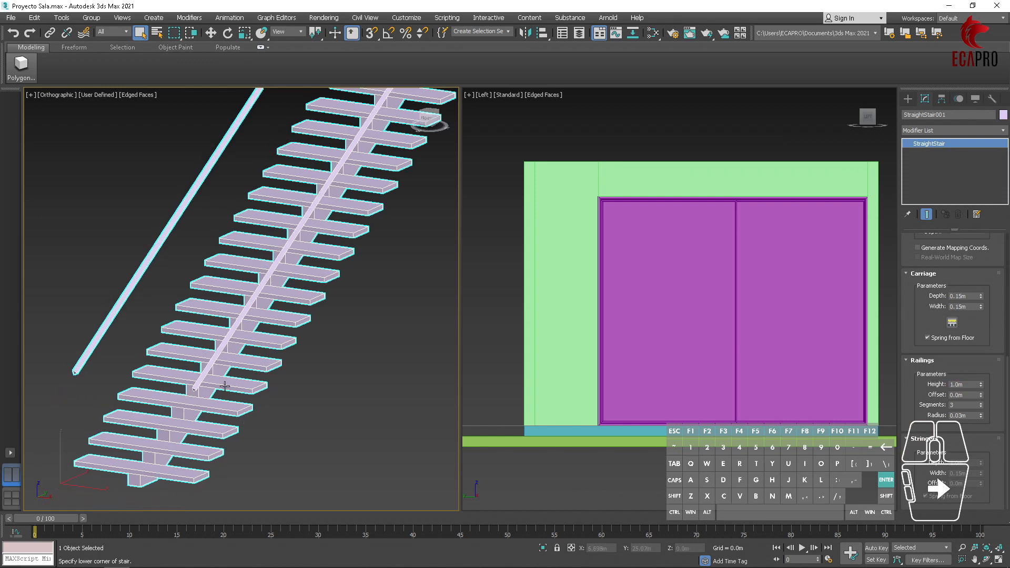
- Round off the straight stair's handrails by trying 10 railing segments and settling on 25
double_click(961, 405)
scroll(202, 389, up, 5)
alt+middle_drag(210, 391, 109, 336)
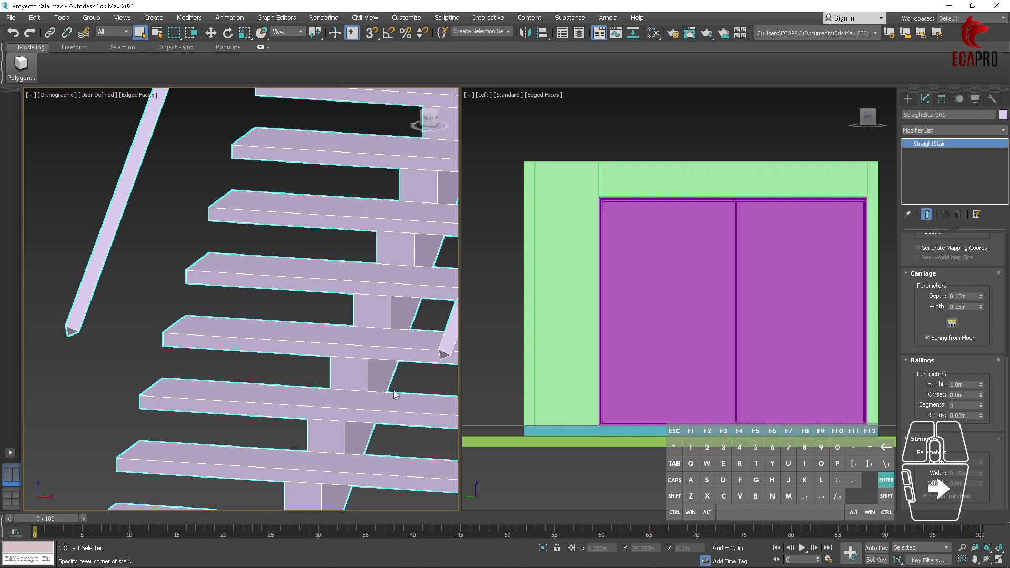
click(957, 405)
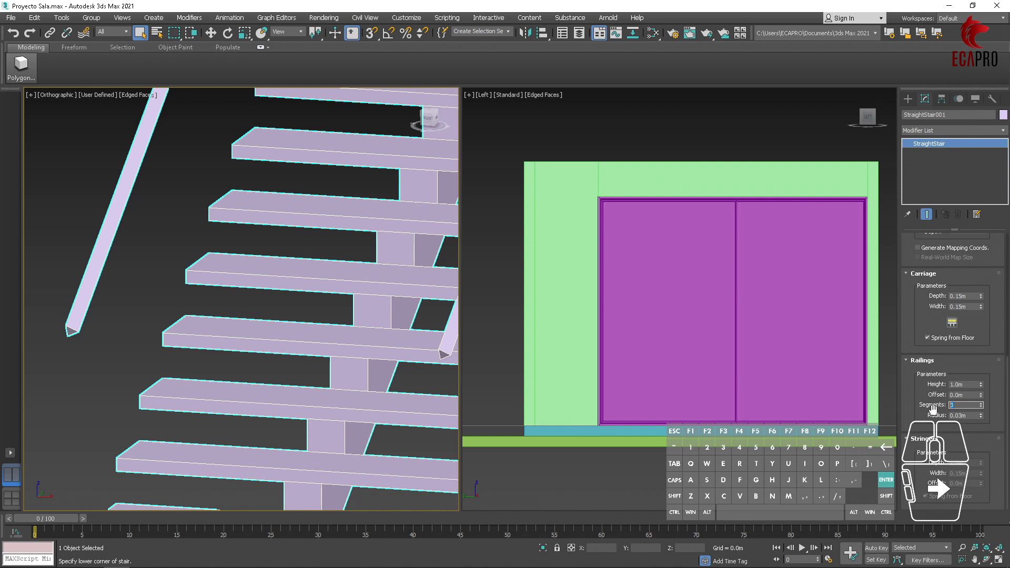
key(Return)
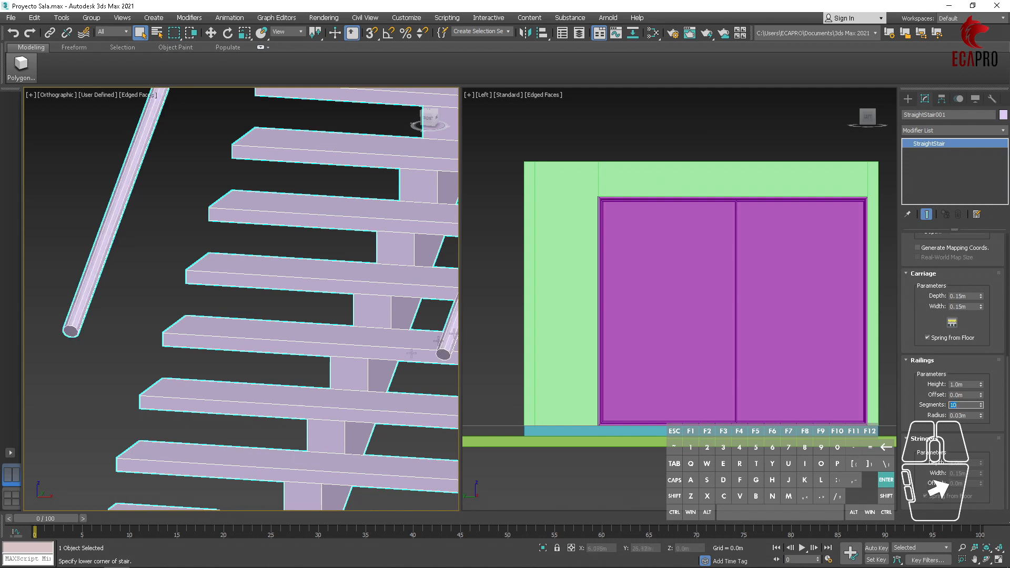
scroll(437, 367, up, 5)
middle_drag(437, 367, 235, 360)
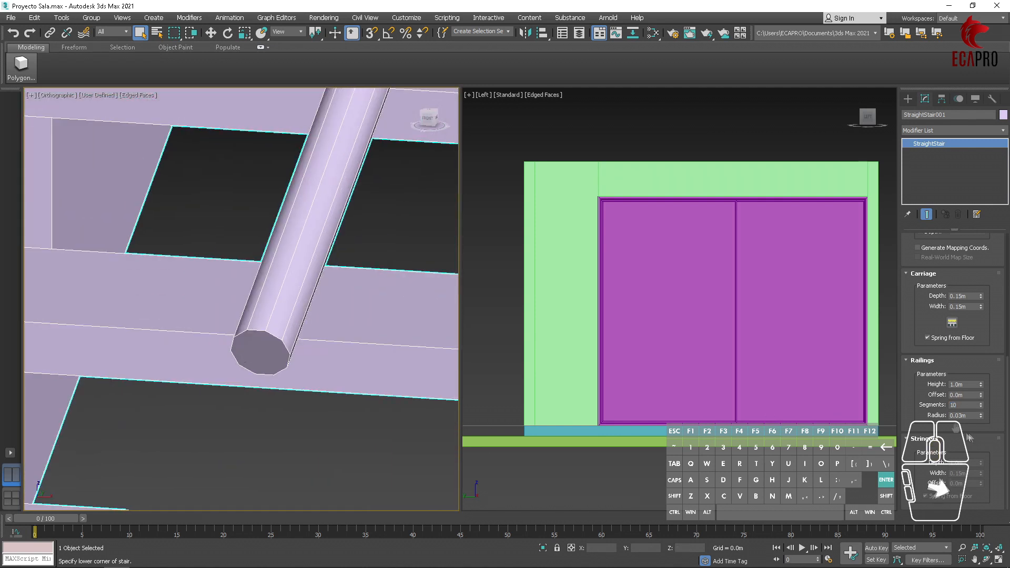
drag(962, 405, 911, 402)
key(Return)
scroll(257, 406, down, 10)
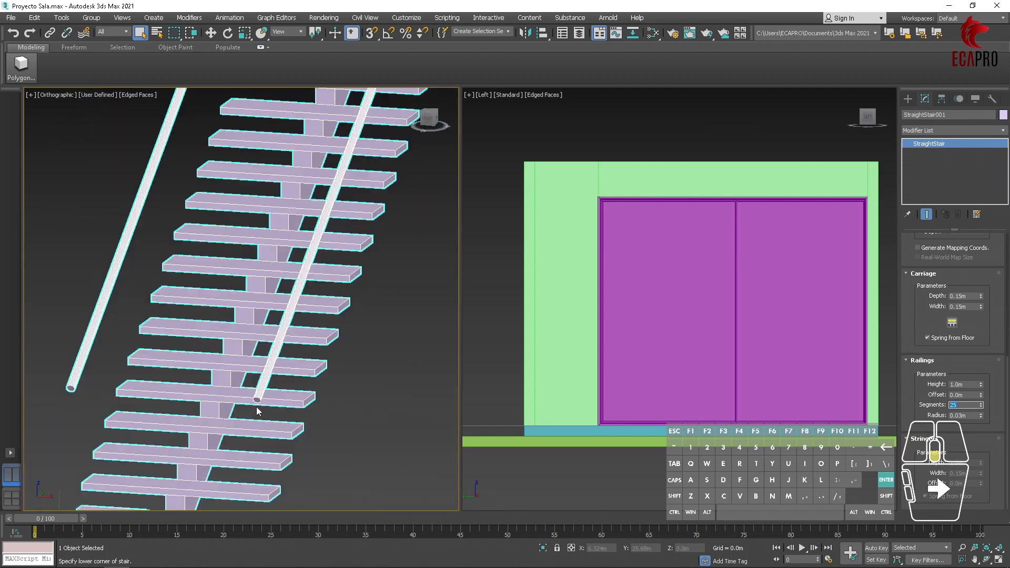
- Review the whole straight stair with its two handrails and leave it deselected
click(351, 406)
alt+middle_drag(362, 406, 287, 386)
click(191, 343)
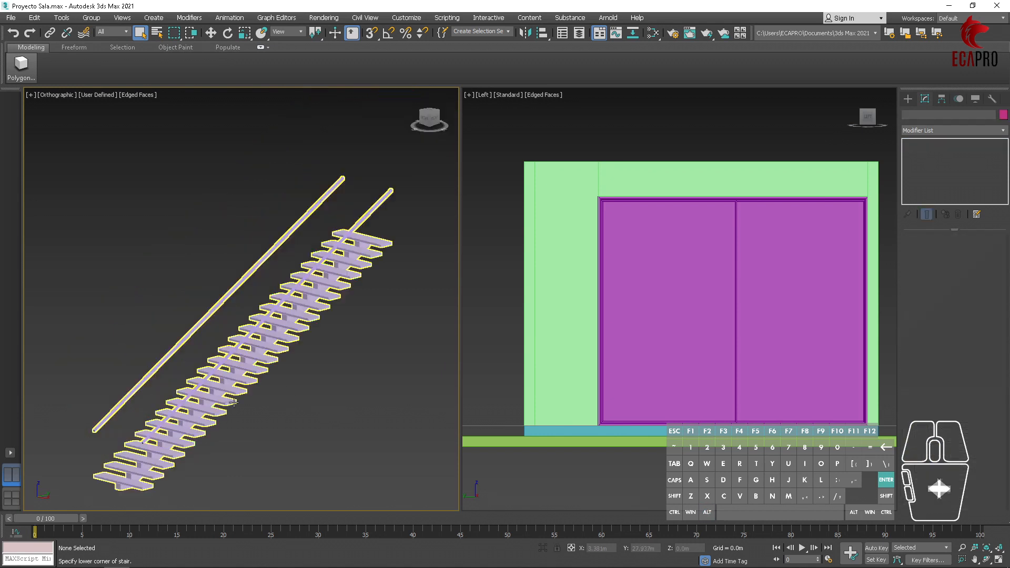
click(241, 363)
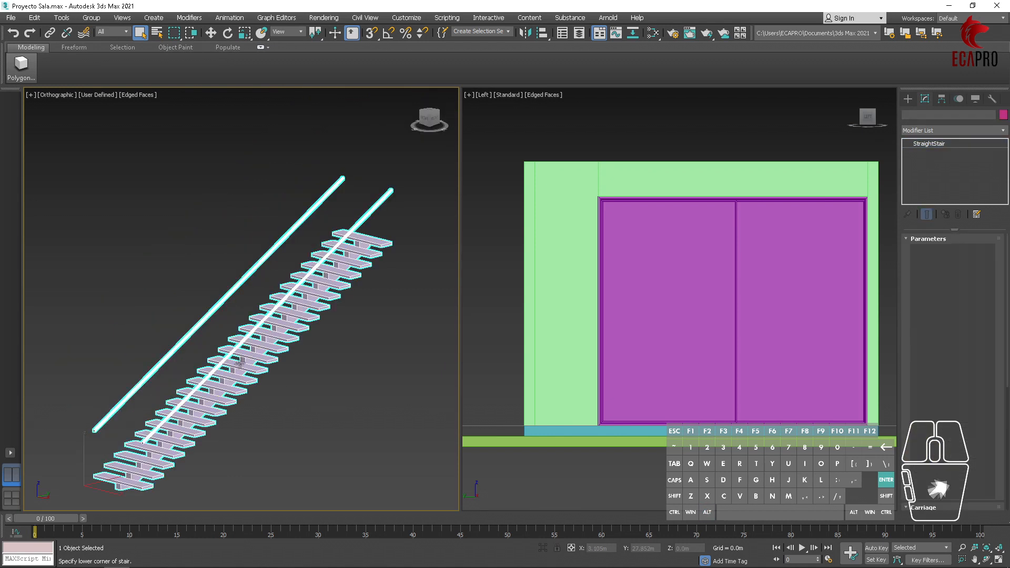
click(327, 406)
click(229, 380)
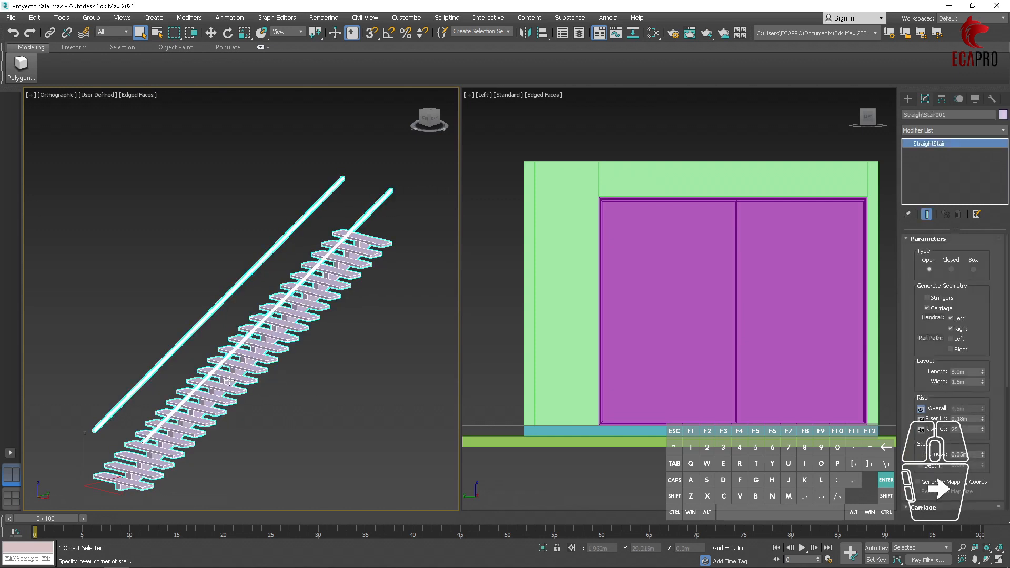
scroll(257, 426, down, 4)
click(271, 432)
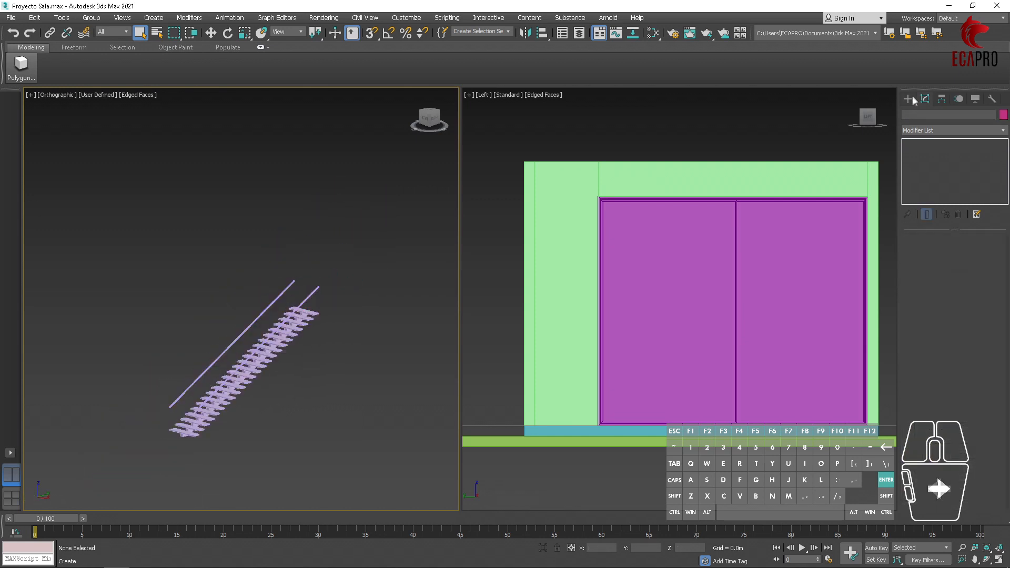
- Create a U-type stair beside the straight stair, with both flights about 6.9 m long, about 3.4 m wide and about 6.4 m high
click(907, 98)
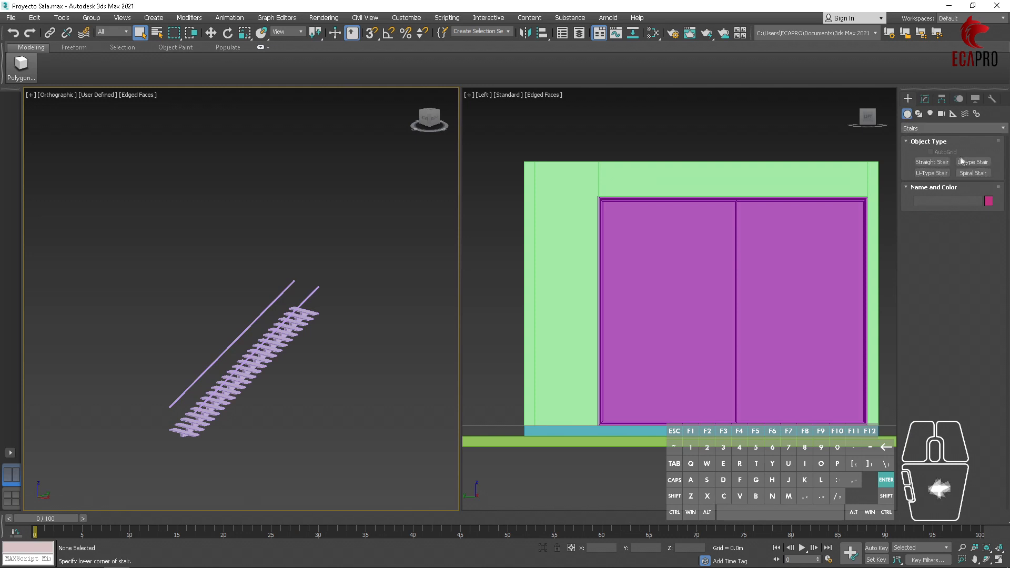
click(933, 174)
drag(271, 444, 354, 469)
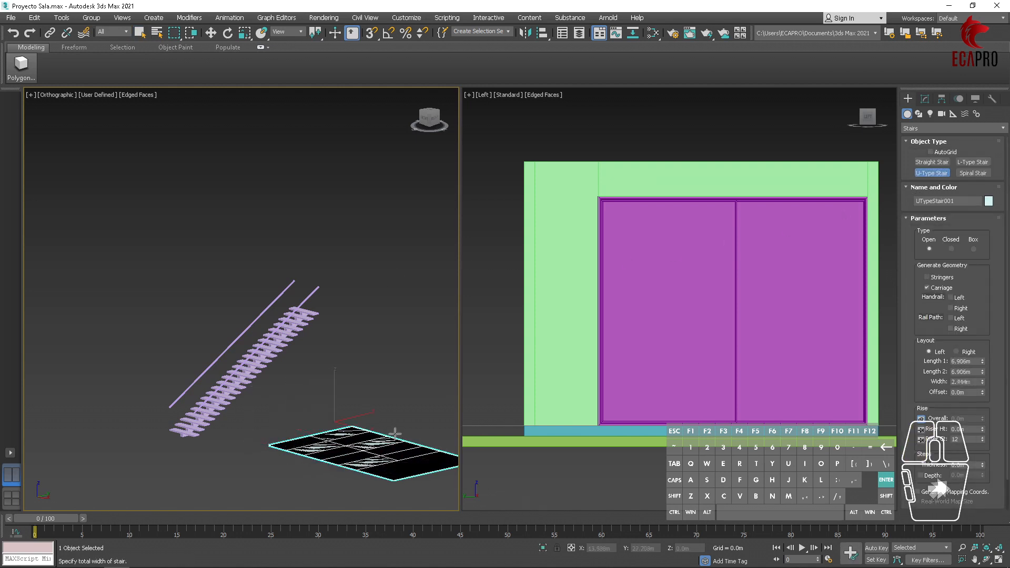
click(355, 410)
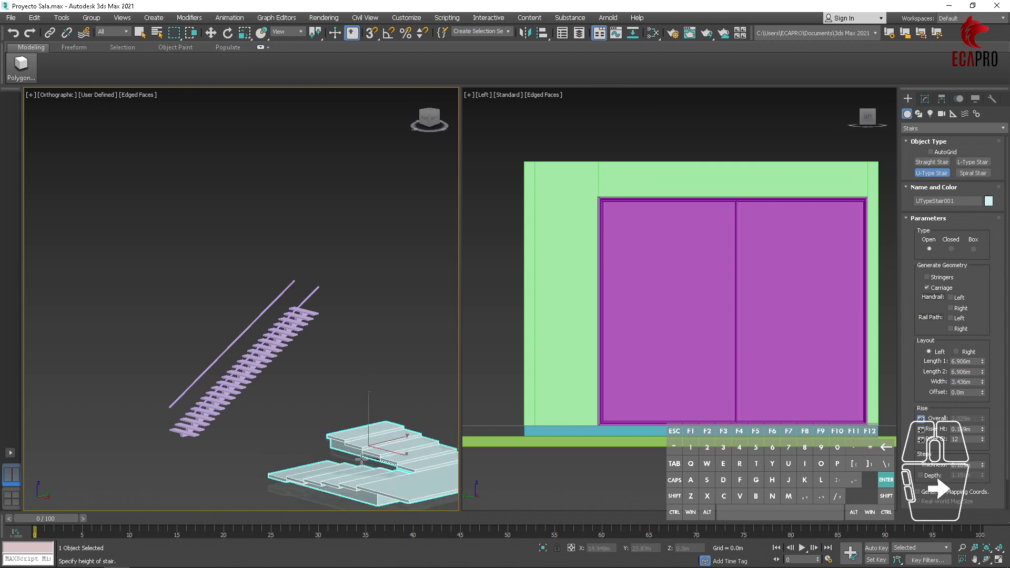
click(363, 266)
alt+middle_drag(356, 290, 951, 299)
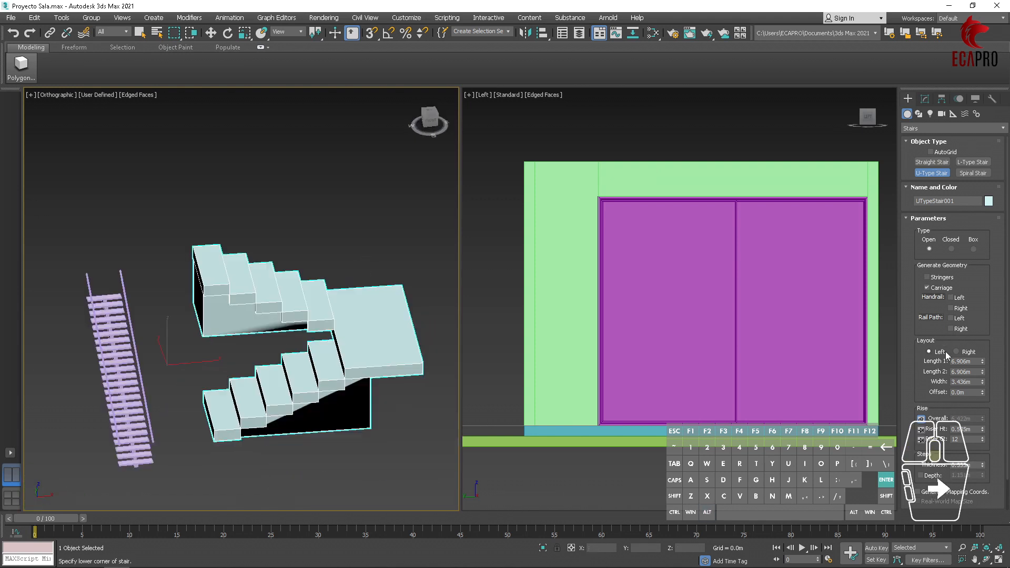
- Set the U-type stair's Length 1 to 3 m and Length 2 to 7 m, and adjust Length 1 to 4 m
scroll(945, 351, down, 1)
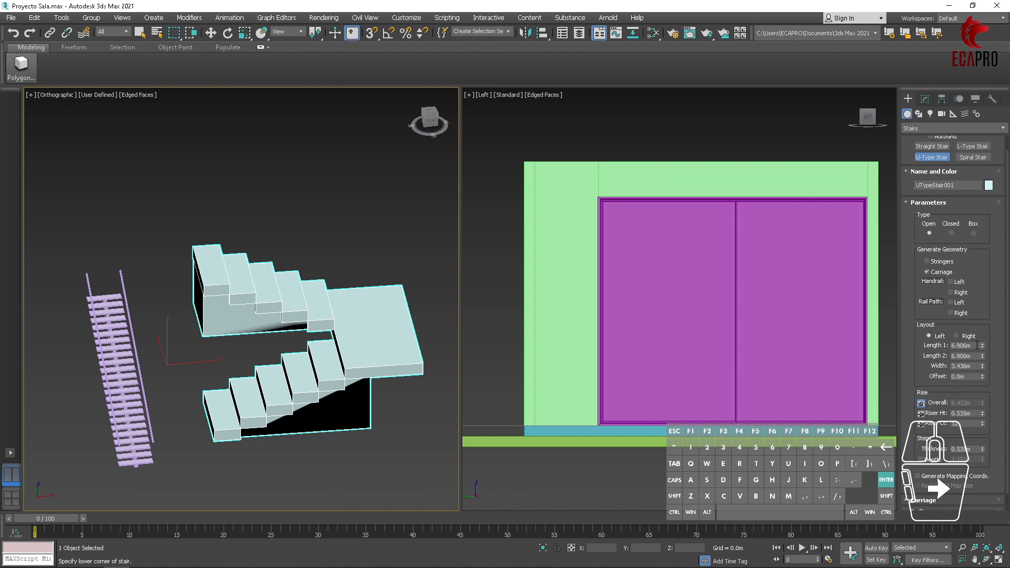
drag(977, 346, 944, 341)
key(Return)
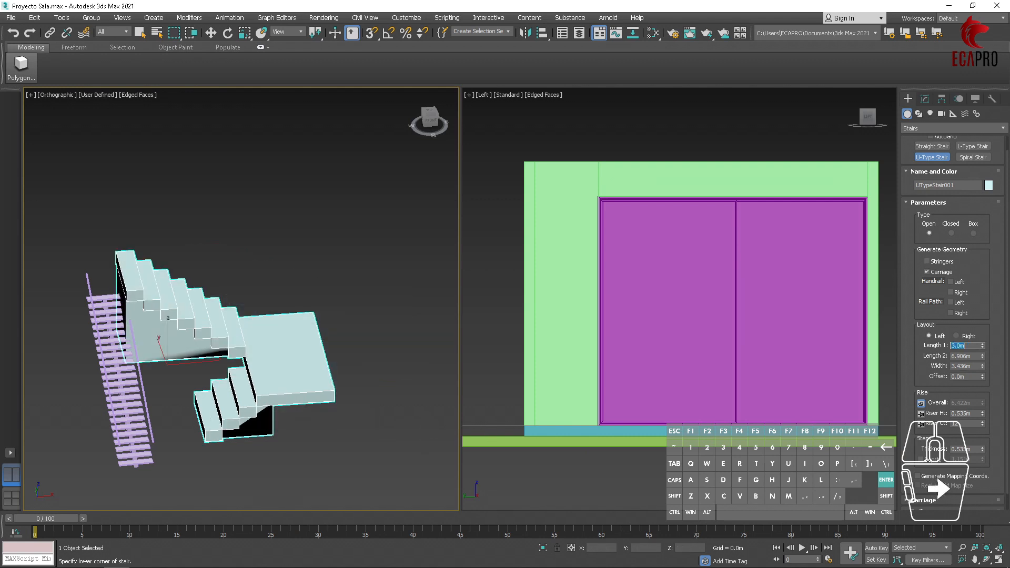
drag(973, 356, 940, 358)
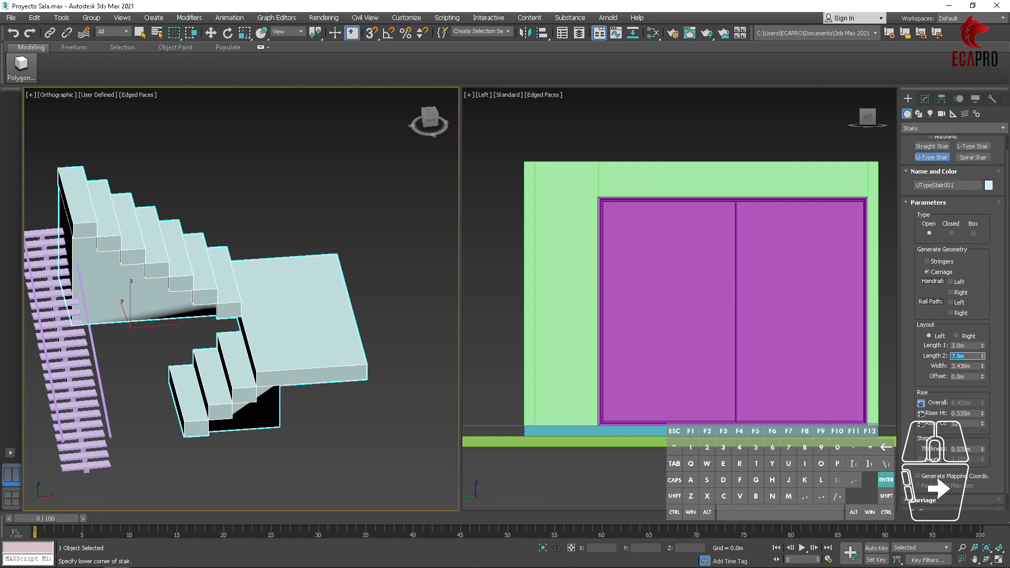
click(953, 346)
text(4)
key(Return)
- Try a flight width of 1.5 m on the U-type stair and change it to 3 m
double_click(968, 366)
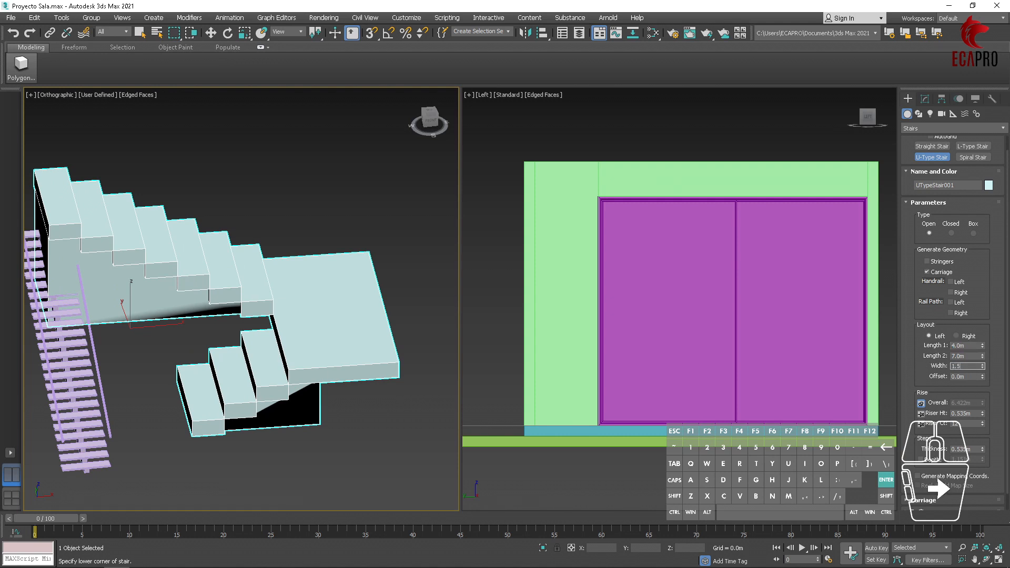
text(1.5)
key(Return)
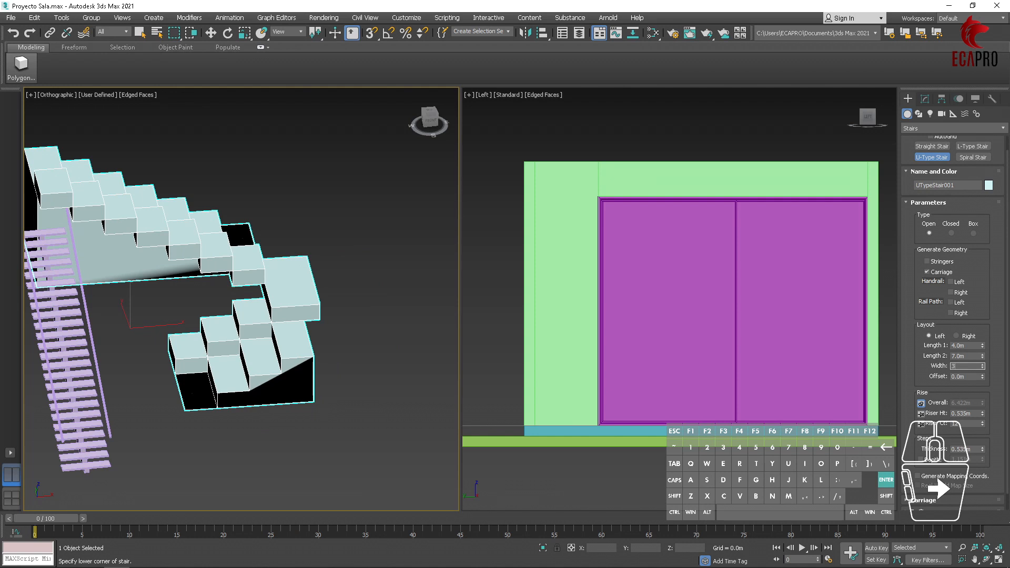
key(Return)
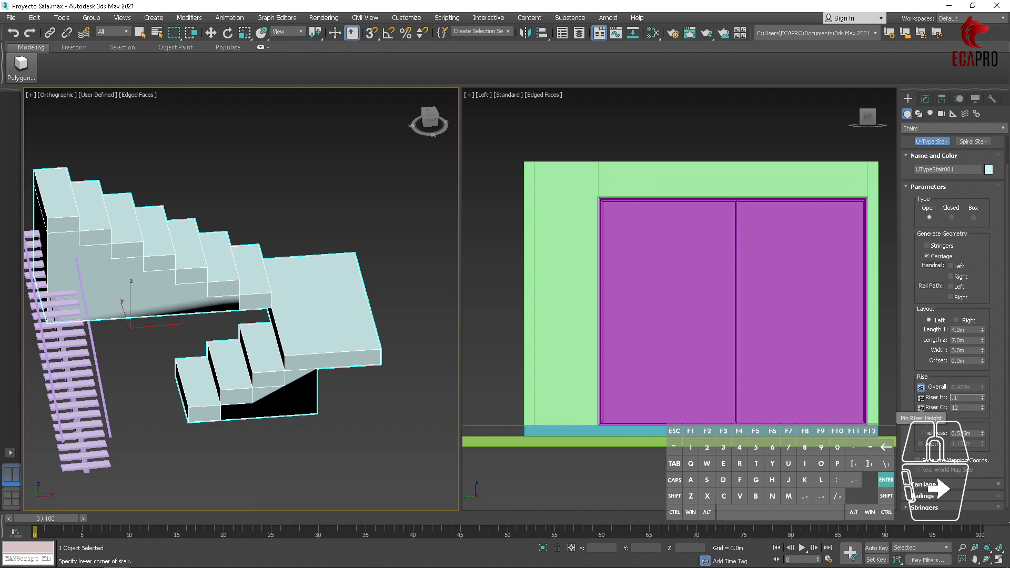
- Set the U-type stair's riser height to 0.178 m and its step thickness to 0.05 m
key(Return)
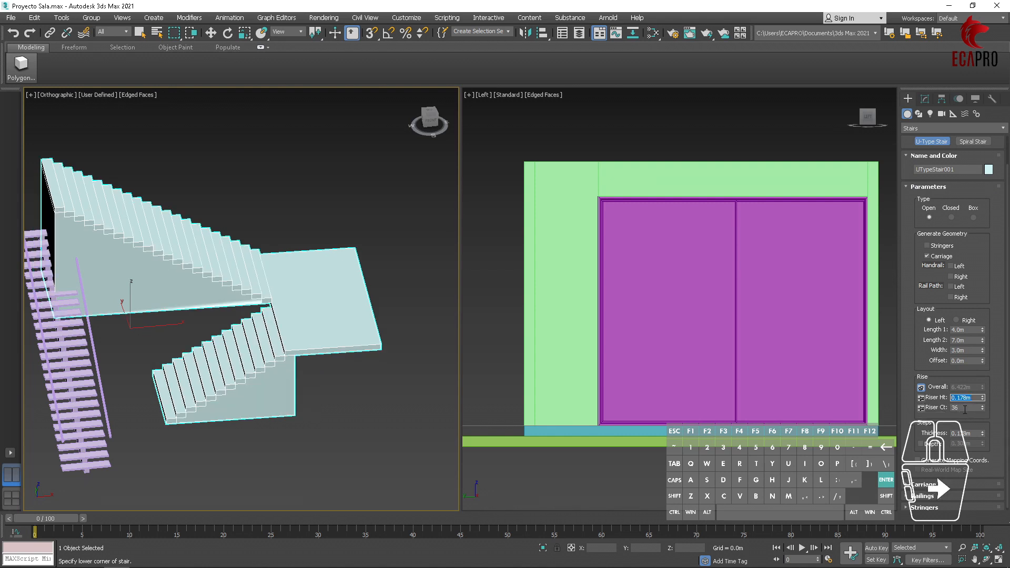
click(951, 431)
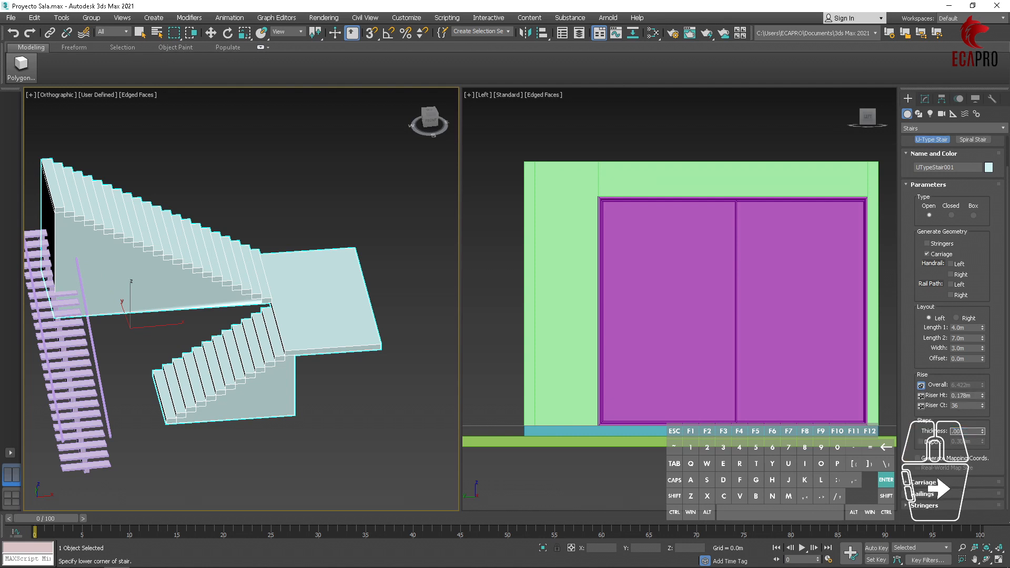
key(Return)
scroll(918, 283, up, 1)
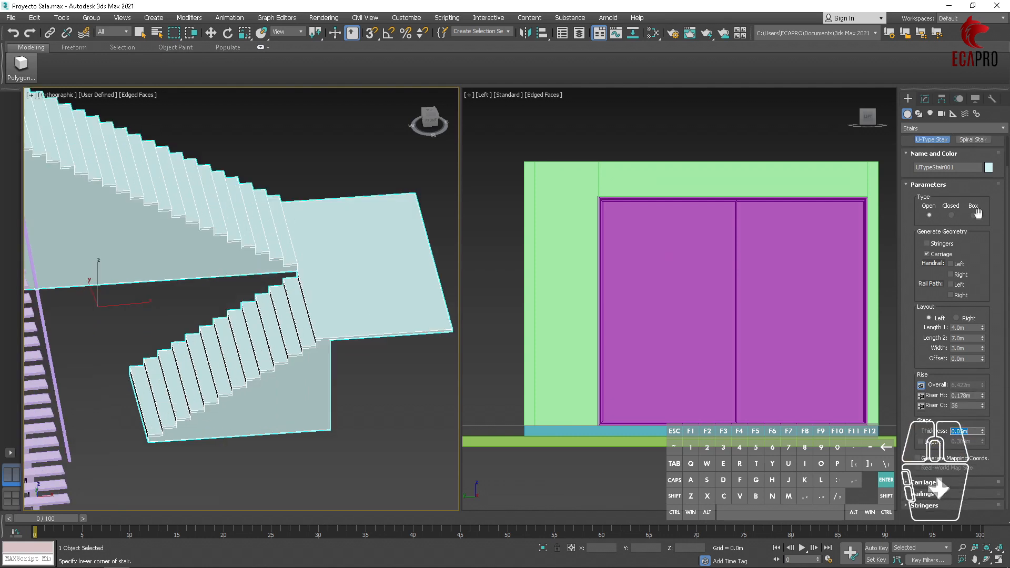
- Change the U-type stair to the Box type and inspect its solid base
click(976, 215)
scroll(330, 398, down, 3)
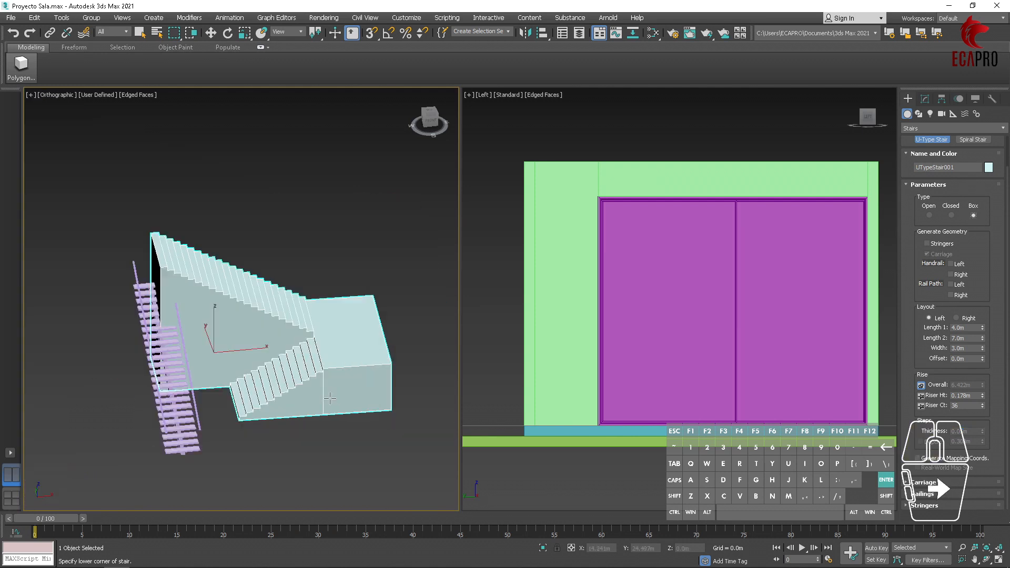
mouse_move(330, 398)
alt+middle_down()
mouse_move(321, 431)
mouse_move(328, 415)
mouse_move(354, 409)
mouse_move(268, 412)
mouse_move(321, 401)
alt+middle_up()
scroll(328, 403, up, 3)
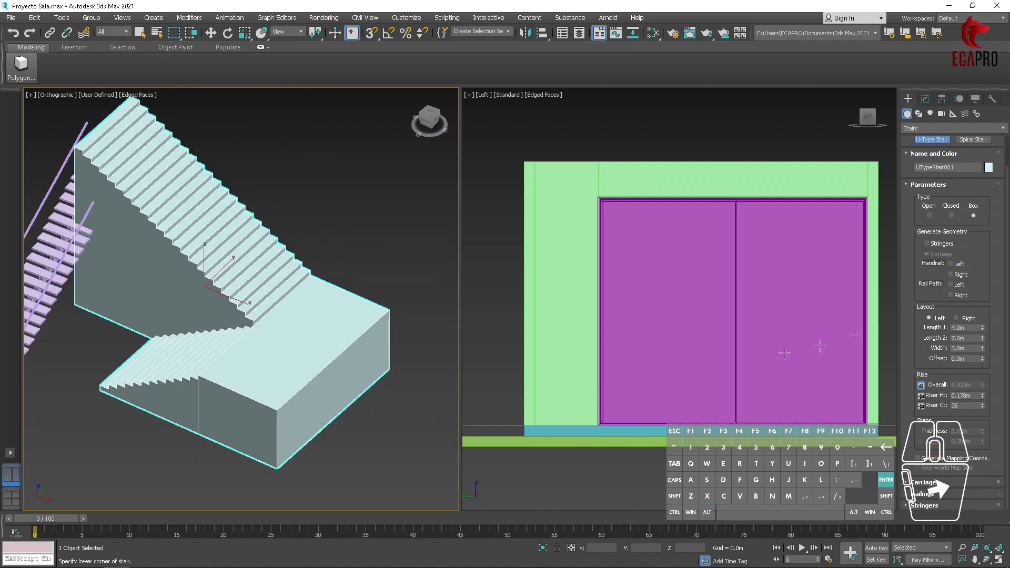
- Generate the left and right handrails on the U-type stair and set the railing height to 0.9 m
scroll(947, 307, up, 2)
click(951, 299)
click(951, 305)
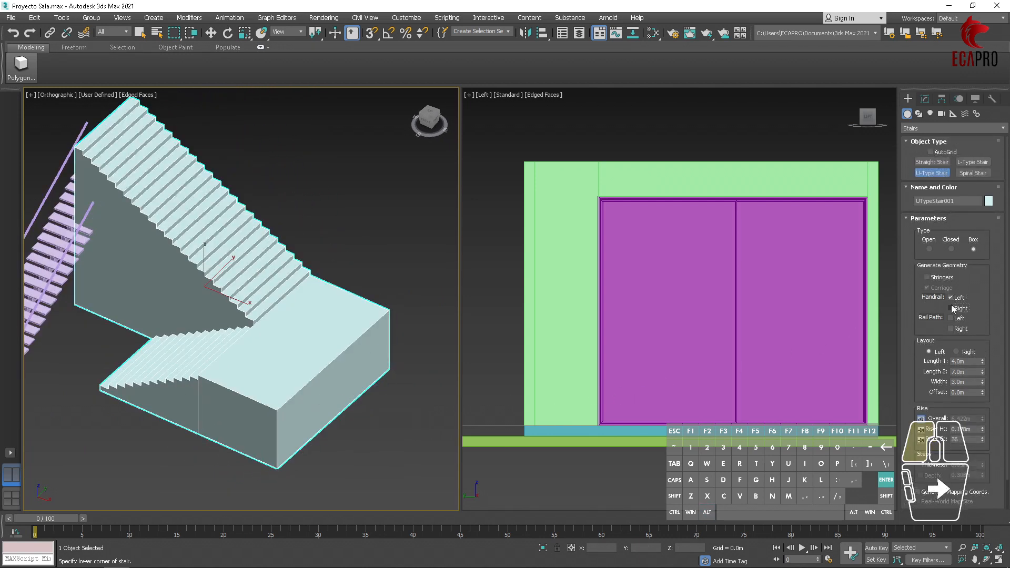
scroll(948, 296, down, 3)
click(953, 452)
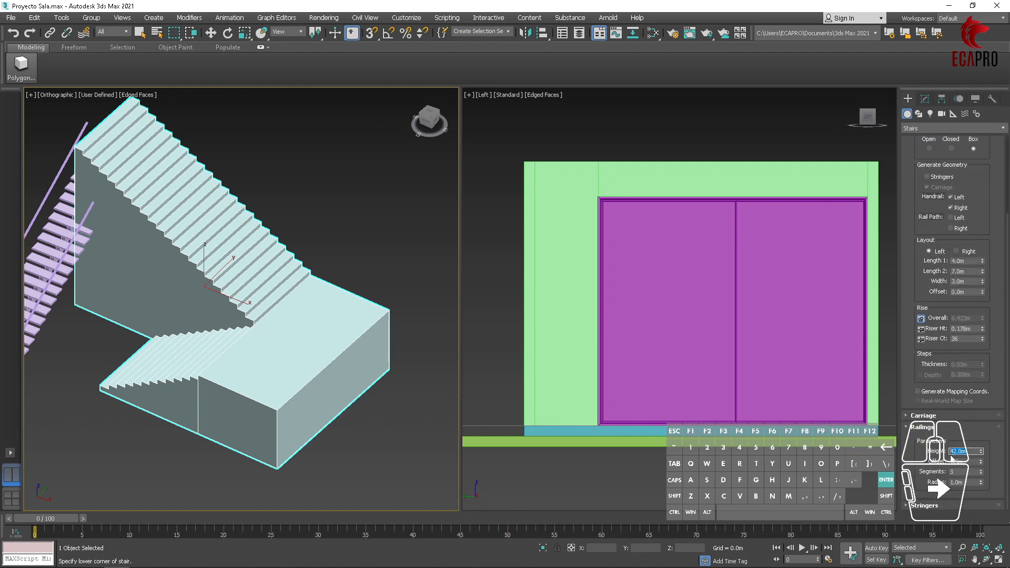
text(0.9)
key(Return)
key(Tab)
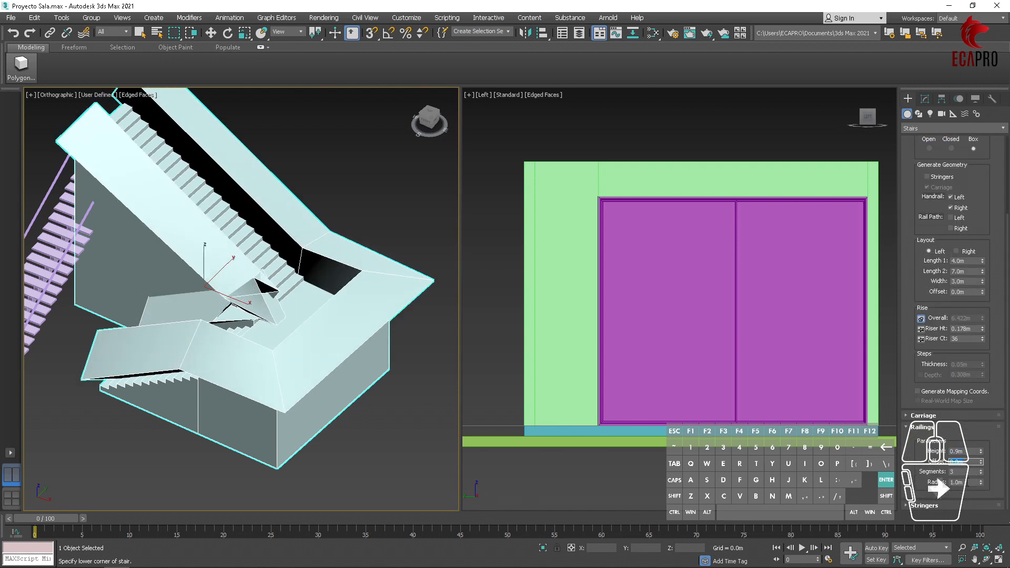
- Set the U-type stair's railing radius to 0.05 m with 30 segments and finish creating the stair
key(Tab)
text(0.05)
key(Return)
key(shift+Tab)
text(30)
key(Return)
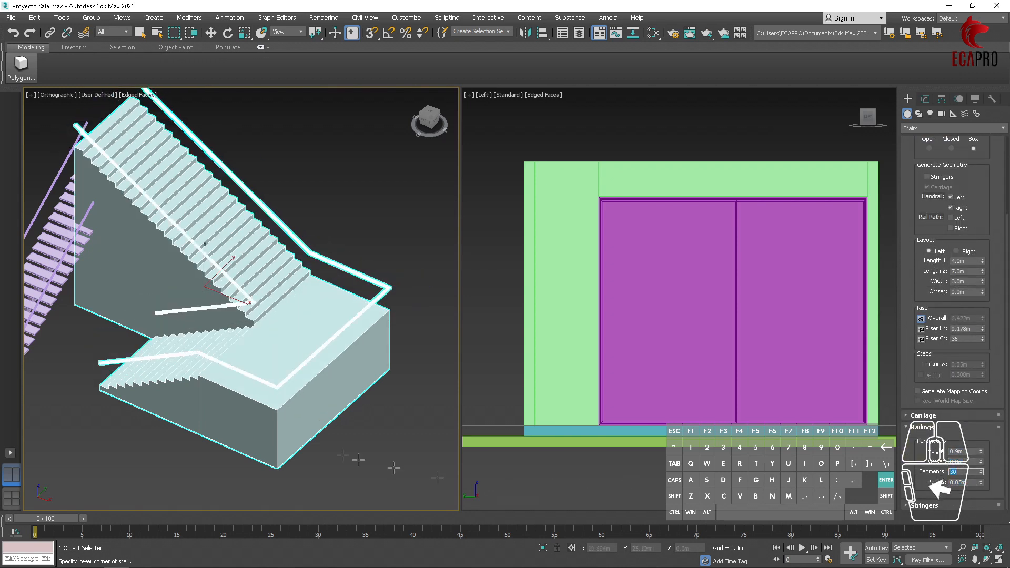
alt+middle_drag(254, 343, 291, 345)
right_click(402, 285)
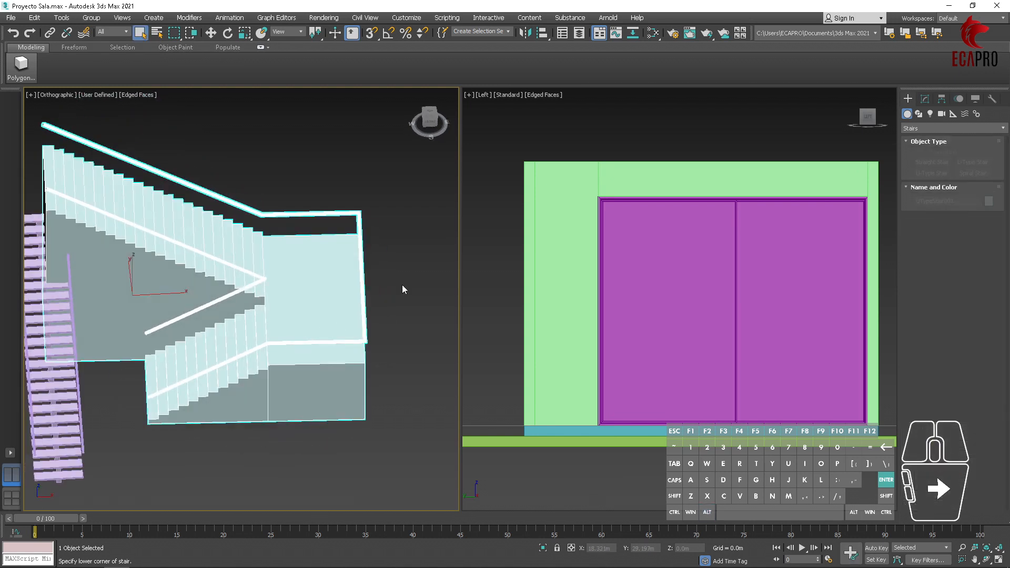
click(393, 211)
click(332, 347)
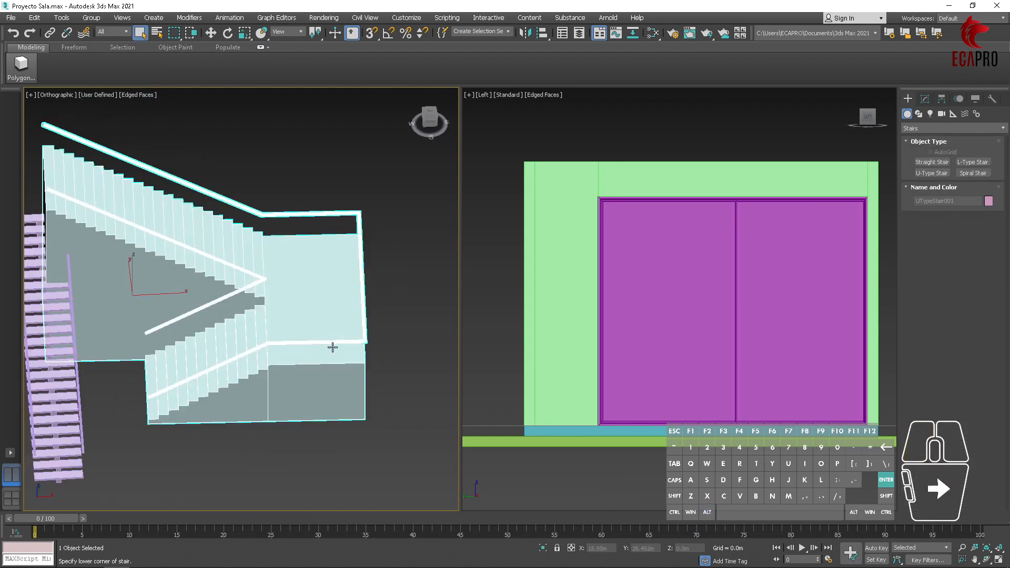
- Move the U-type stair away from the straight stair and draw a spiral stair with a radius of about 6.49 m beside it
key(w)
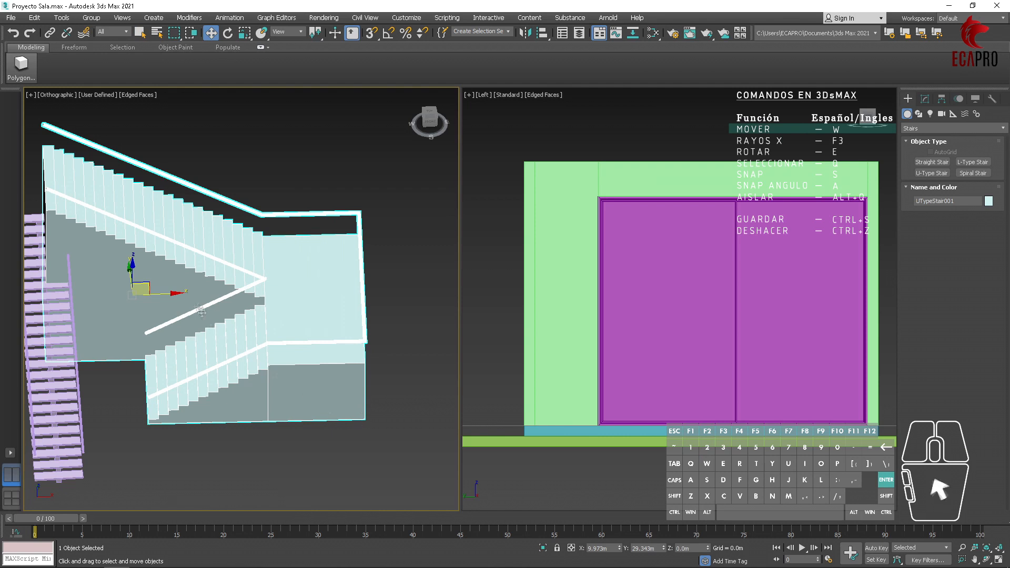
drag(201, 312, 329, 311)
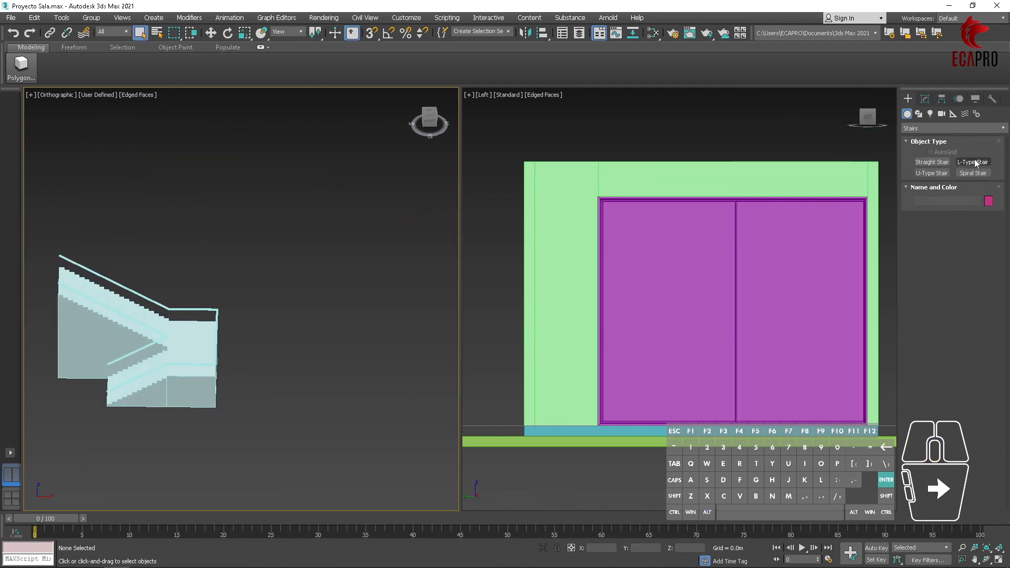
click(973, 173)
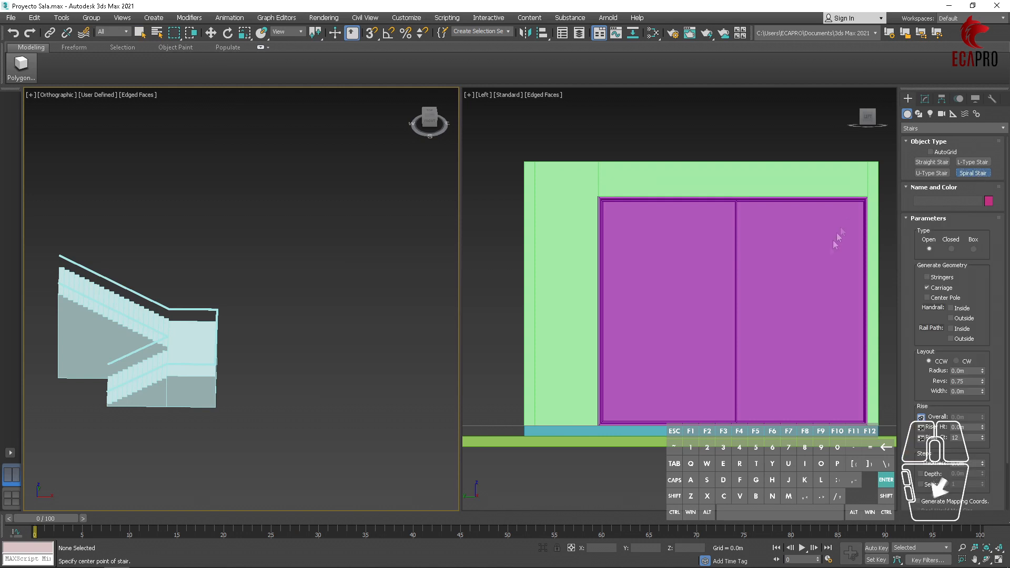
drag(362, 288, 385, 322)
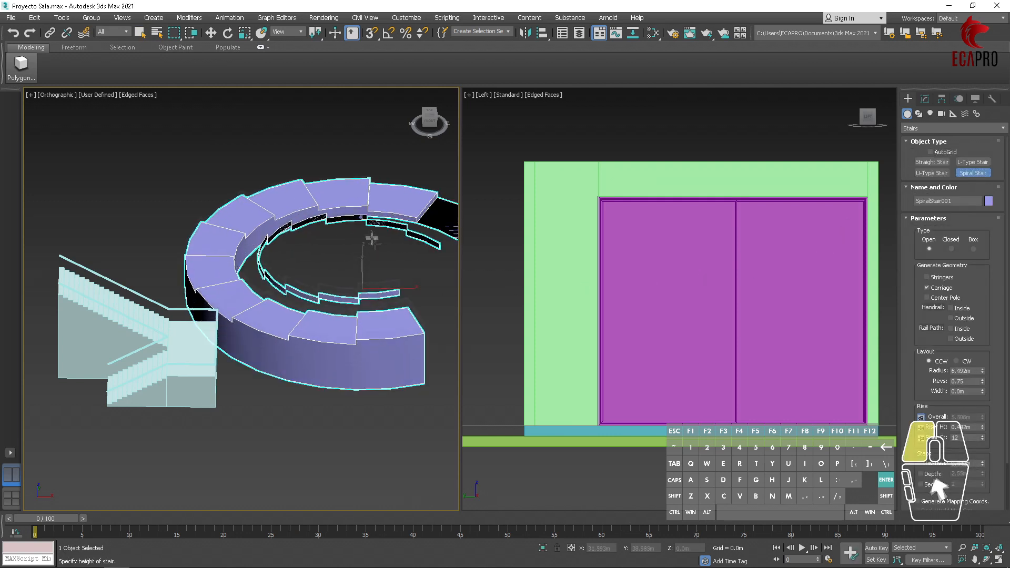
scroll(307, 126, down, 2)
click(307, 127)
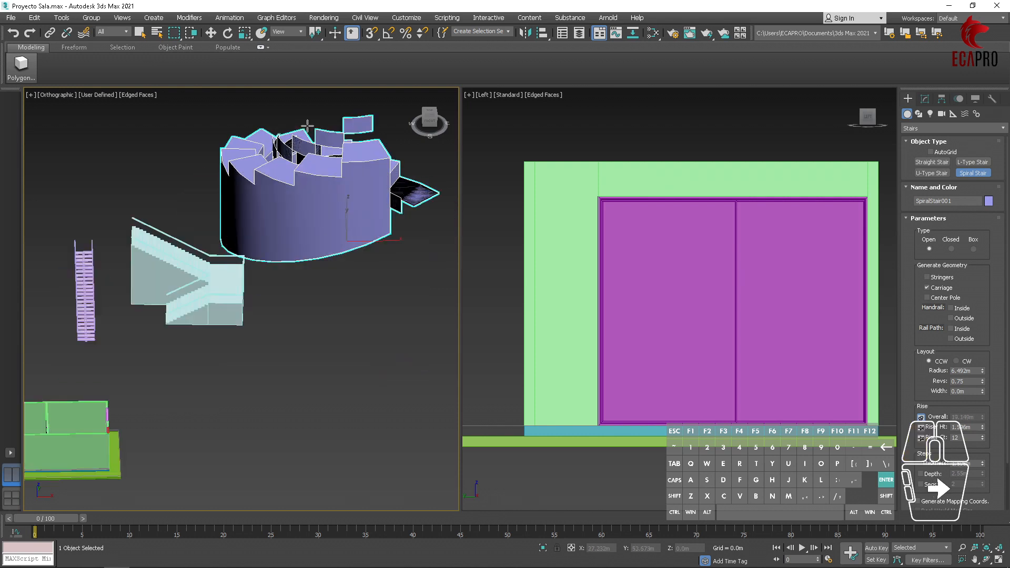
scroll(977, 367, down, 1)
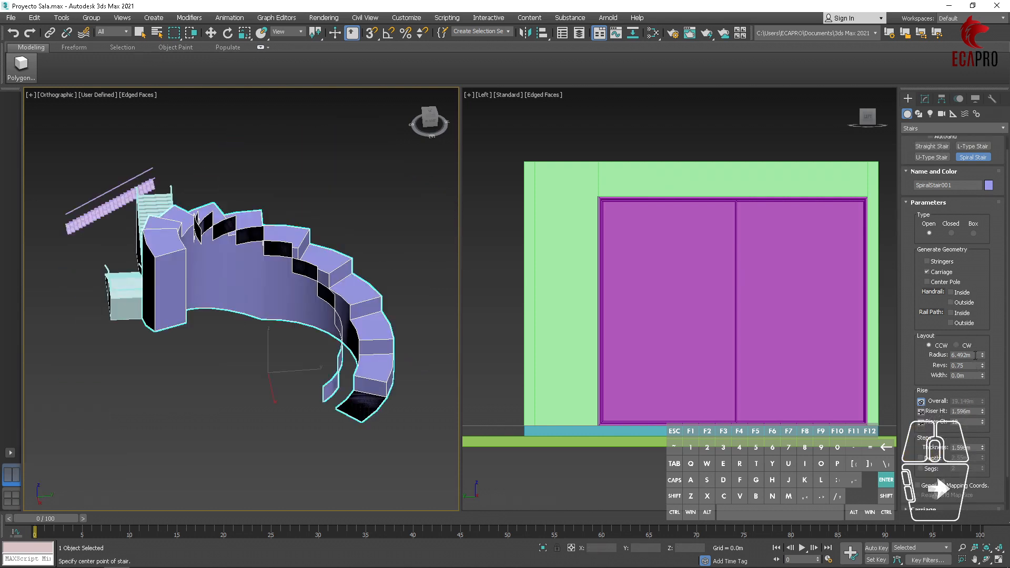
- Set the spiral stair's radius to 5 m, its revolutions to 1 and its width to 1.5 m
drag(976, 355, 906, 349)
text(5)
key(Return)
key(Tab)
text(1)
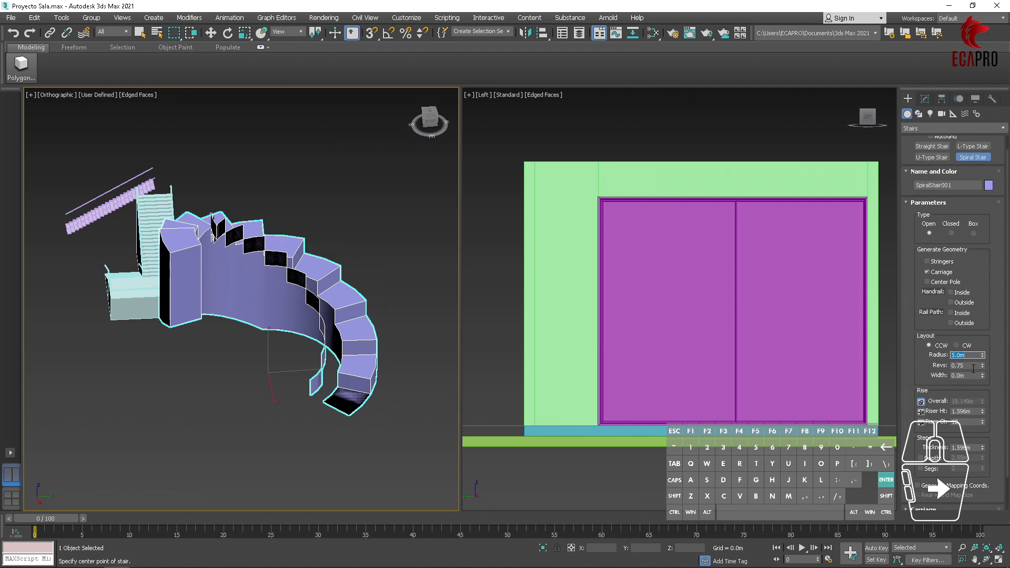
key(Return)
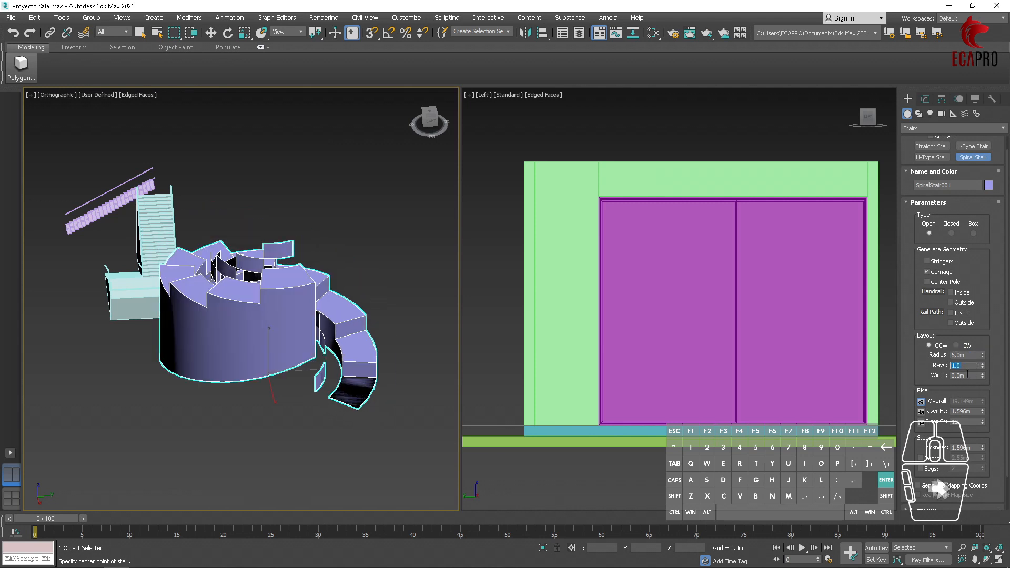
drag(970, 375, 921, 374)
text(1.5)
key(Return)
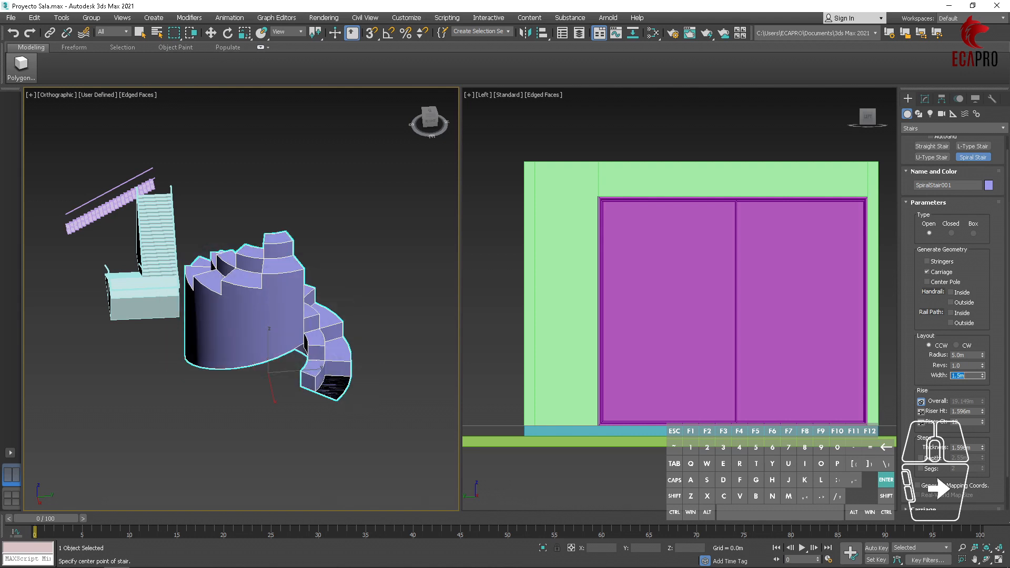
- Reduce the spiral stair's width to 1 m and its riser height to 0.181 m
scroll(321, 316, up, 3)
alt+middle_drag(321, 316, 322, 372)
scroll(275, 371, down, 3)
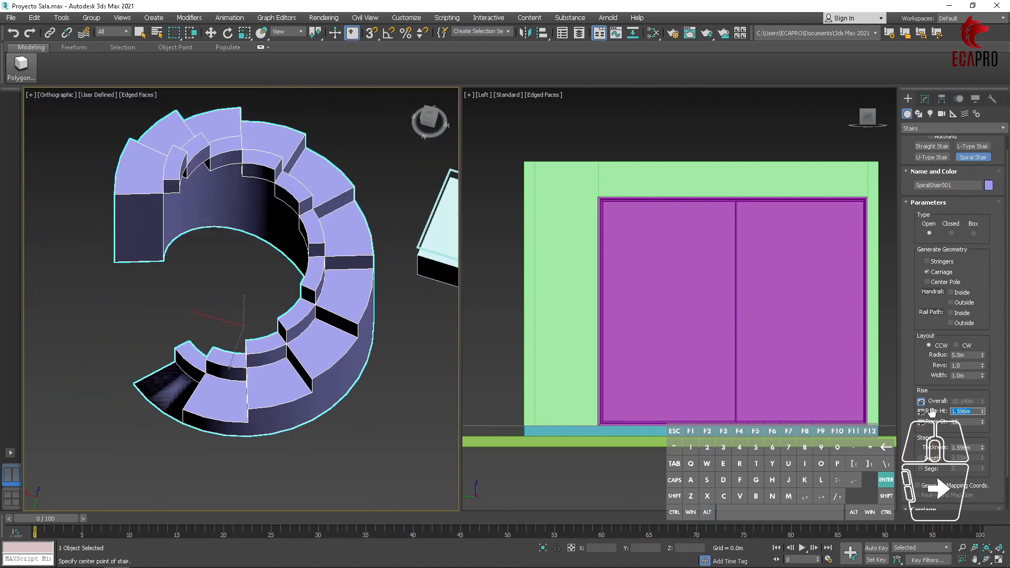
key(Return)
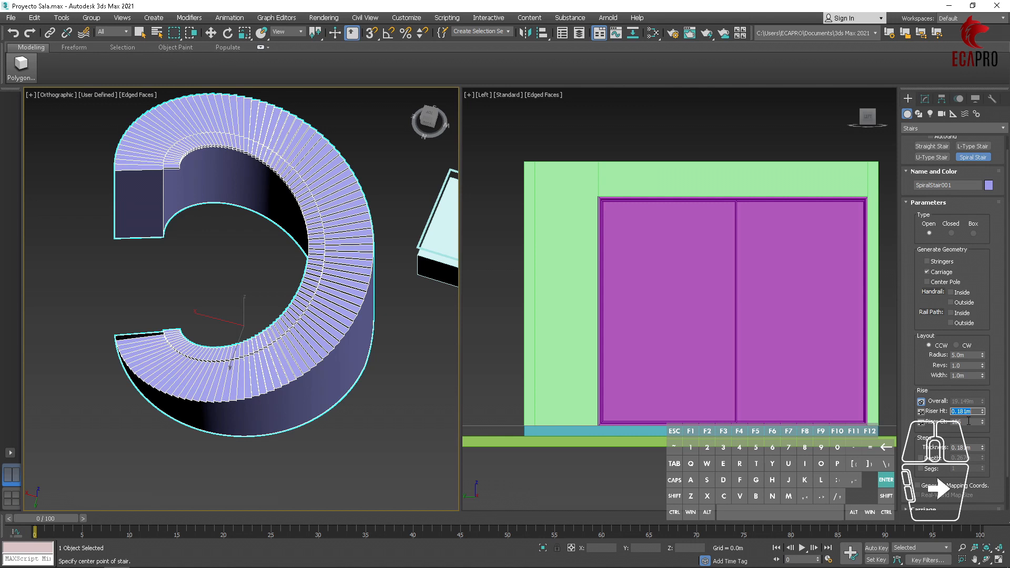
- Set the spiral stair's overall rise to 2 m with the riser count locked, then lock the rise and set the riser height to 0.18 m
click(921, 421)
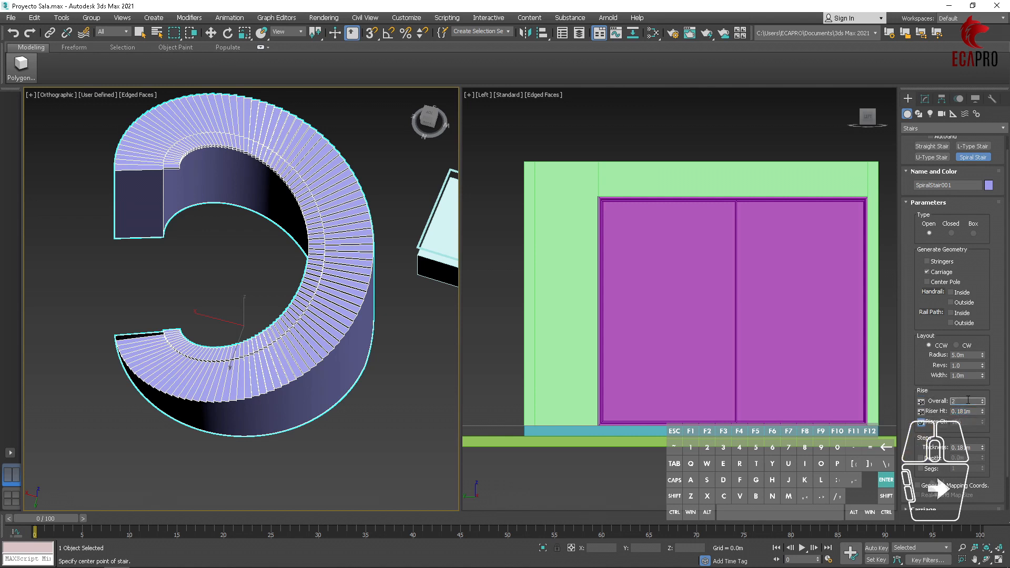
key(Return)
click(920, 400)
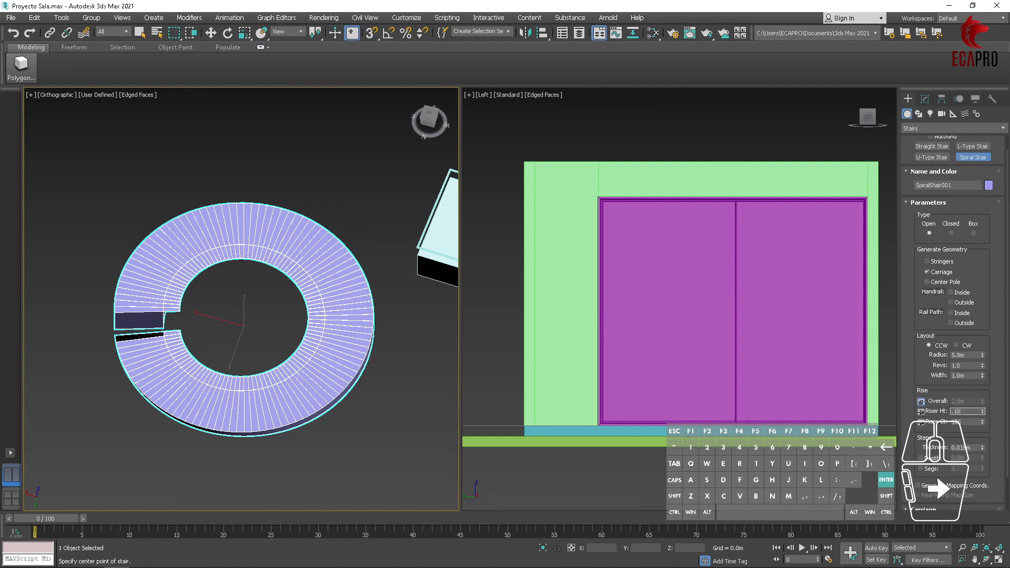
text(.18)
key(Return)
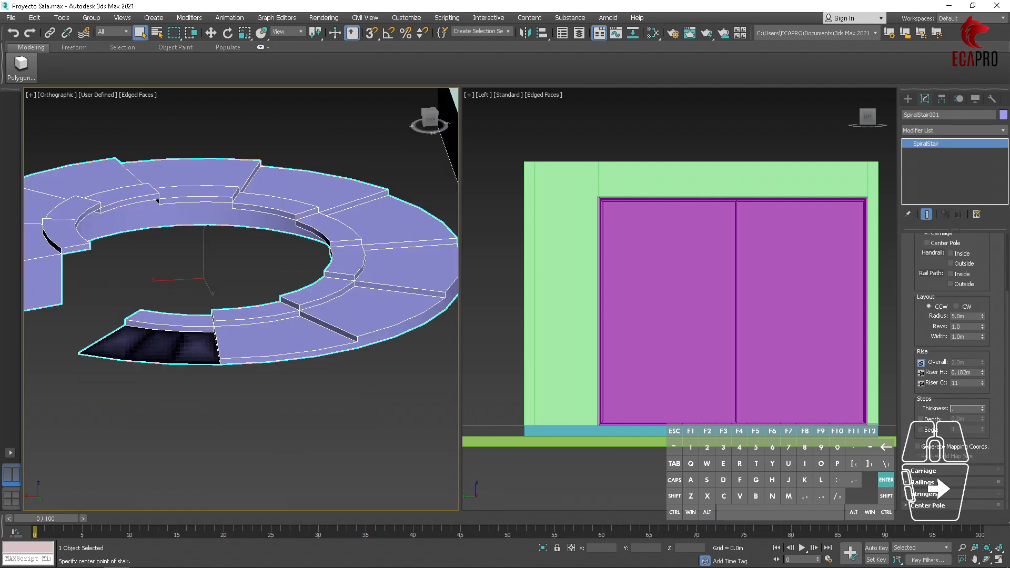
- Set the spiral stair's step thickness to 0.05 m, change it to the Box type with a 3 m width and inspect it
text(.05)
key(Return)
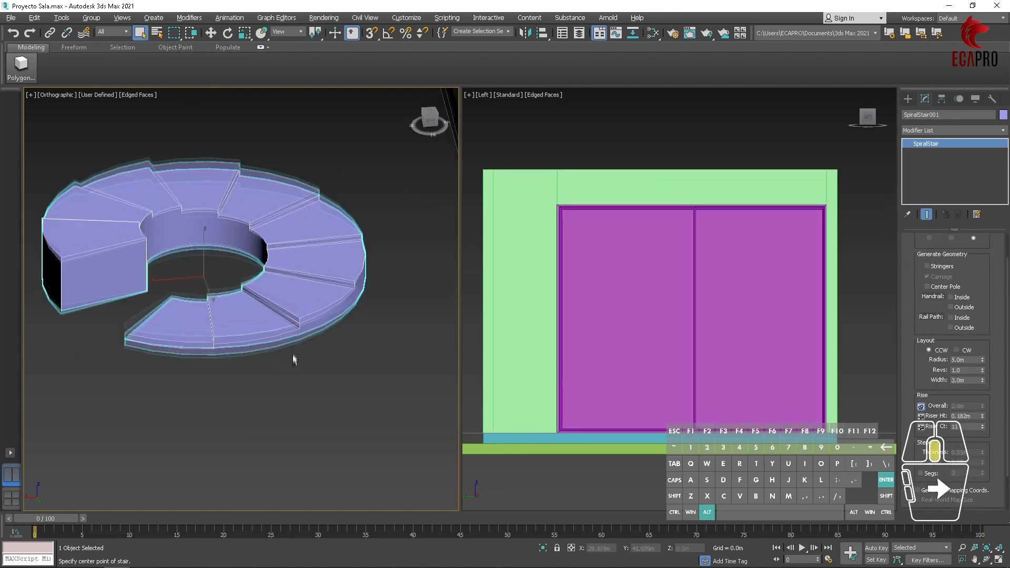
alt+middle_drag(294, 359, 237, 354)
click(316, 377)
scroll(315, 377, down, 5)
alt+middle_drag(298, 357, 392, 374)
alt+middle_drag(302, 385, 323, 381)
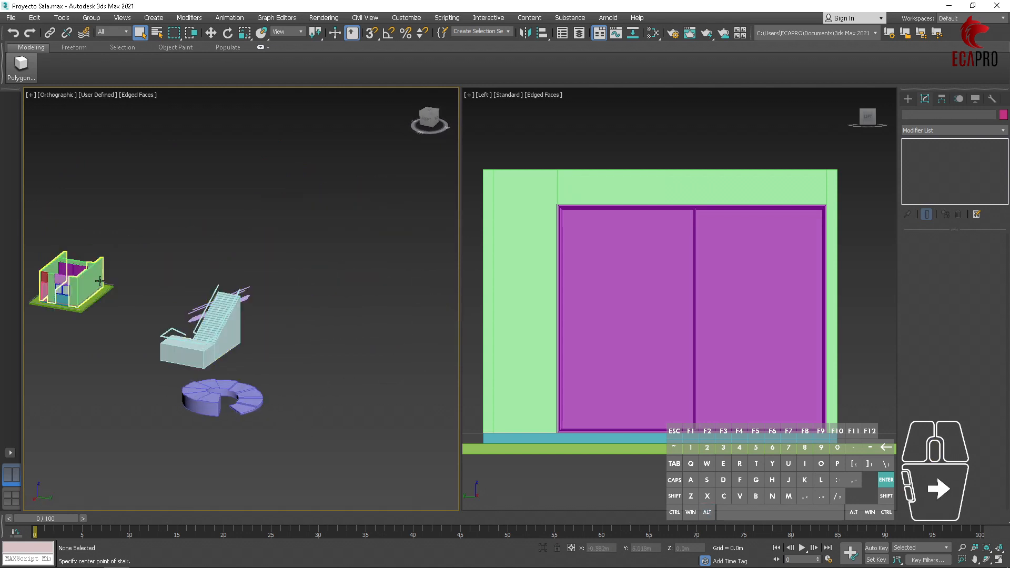
- Delete the straight, U-type and spiral stairs beside the house and save the project
click(306, 439)
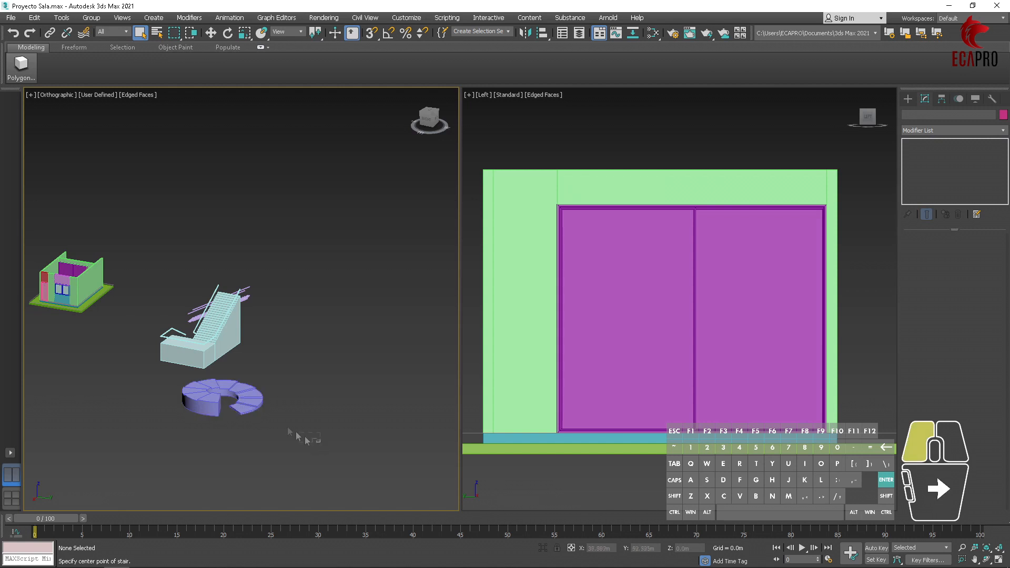
drag(185, 277, 180, 267)
key(Delete)
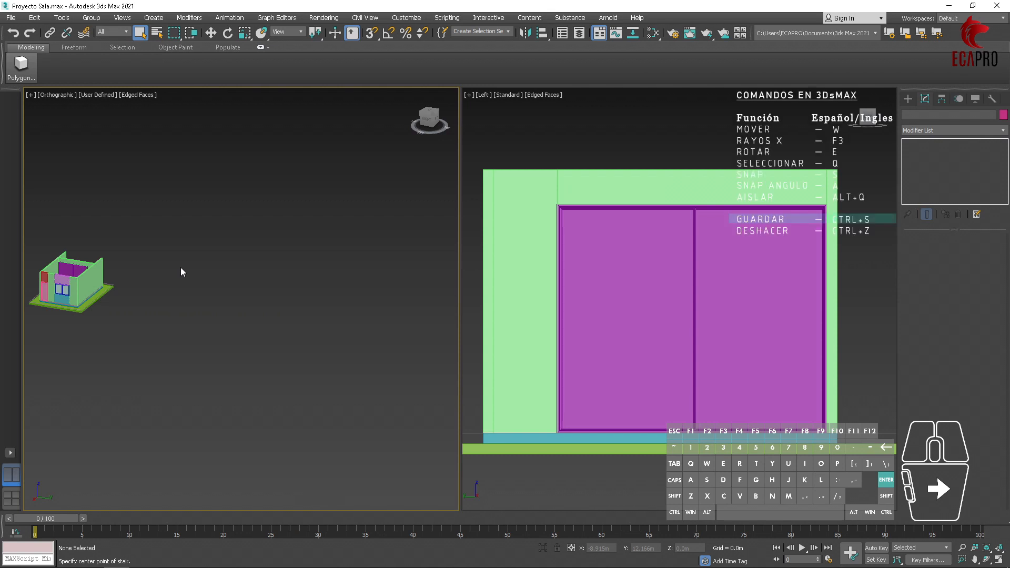
key(ctrl+s)
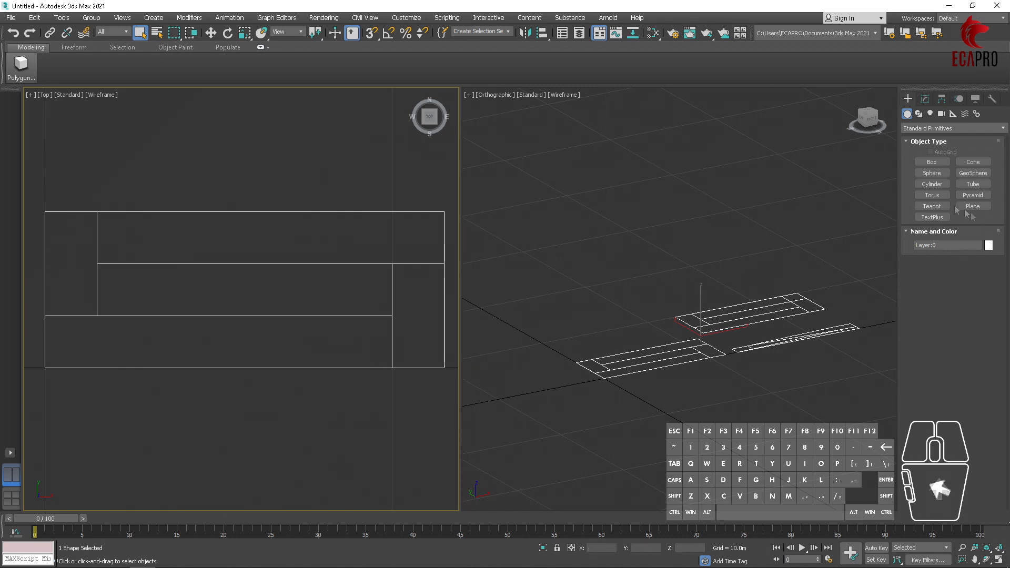
- Draw a 1.5 by 10 m plane over the lowest strip of the imported outline, using vertex and midpoint snapping
click(906, 101)
click(969, 209)
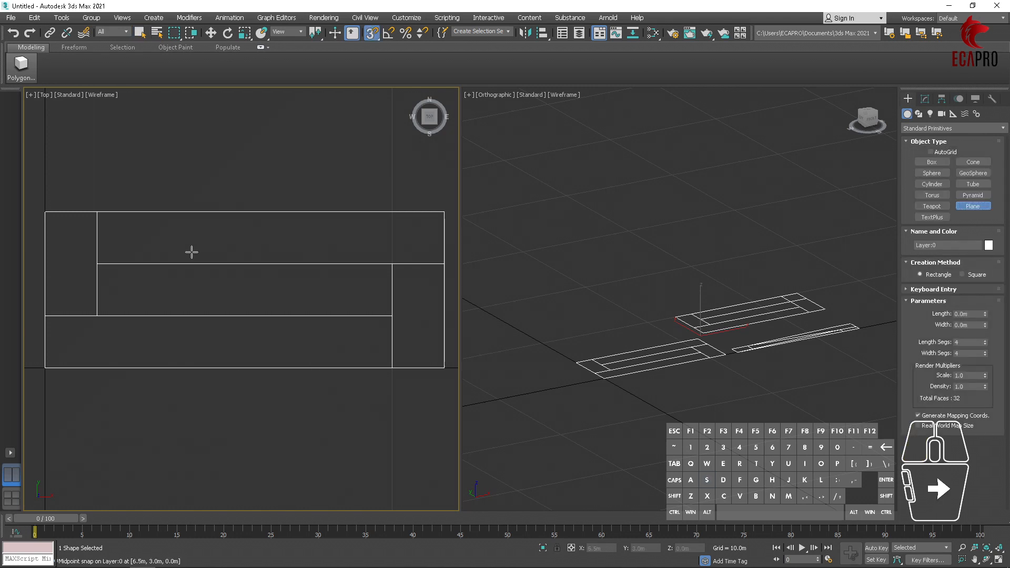
right_click(373, 34)
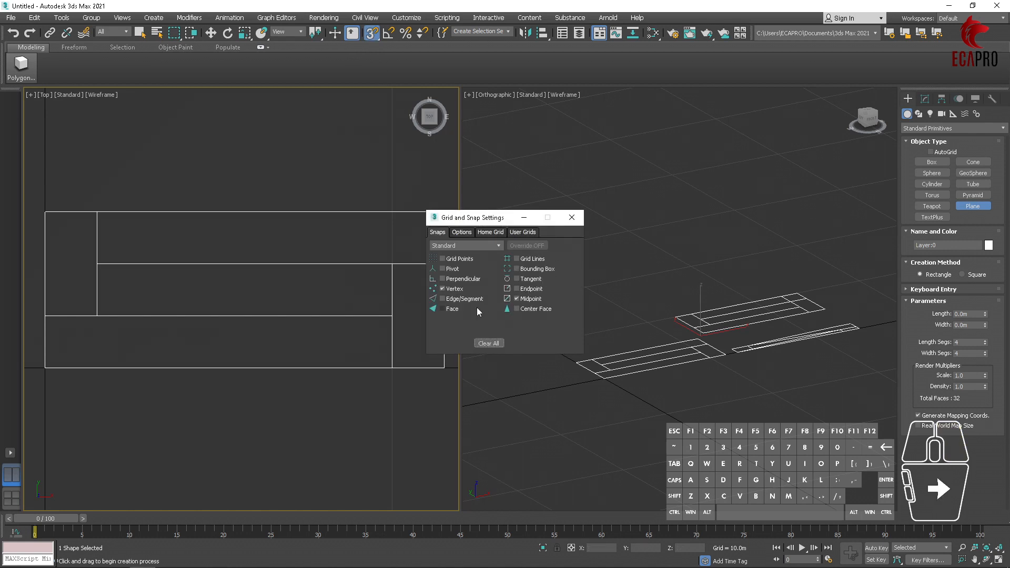
click(573, 220)
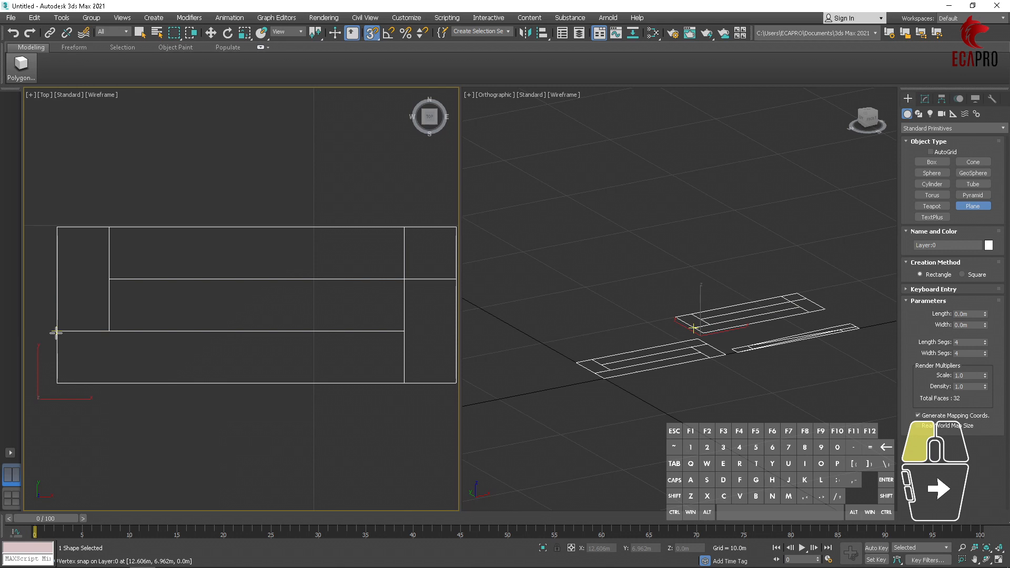
drag(57, 332, 402, 381)
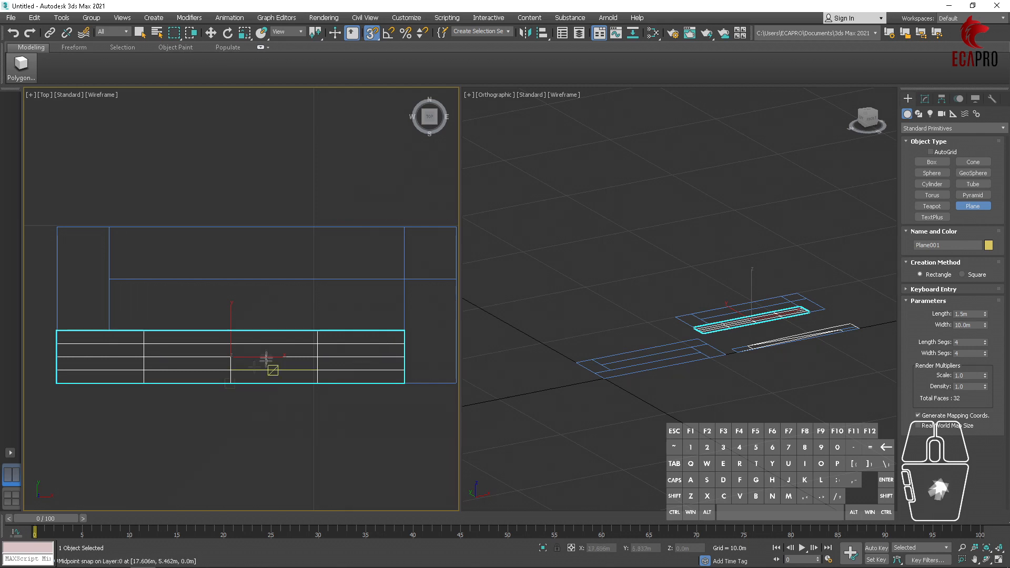
- Set the plane's length segments and width segments to 1
click(925, 99)
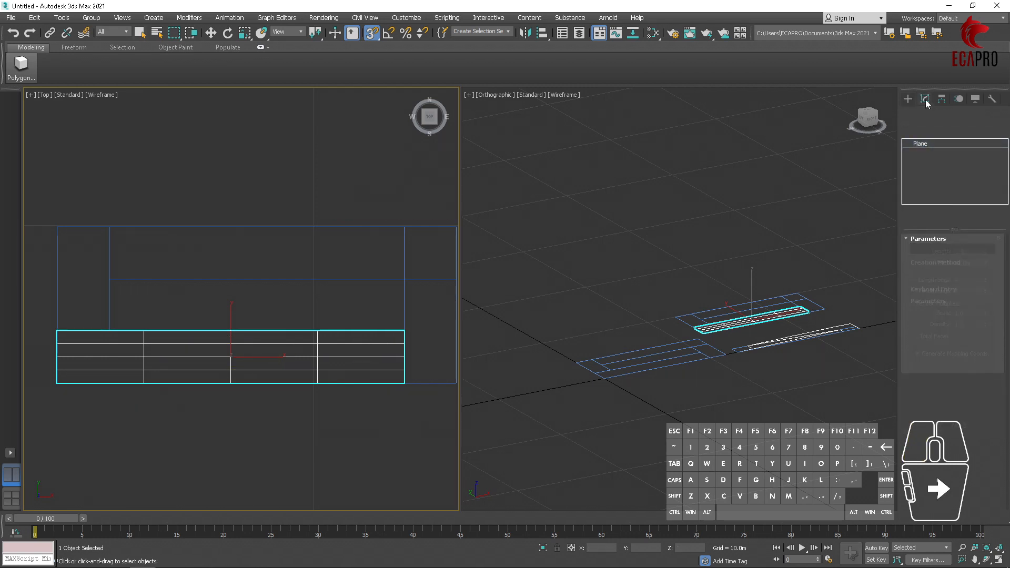
double_click(967, 280)
text(1)
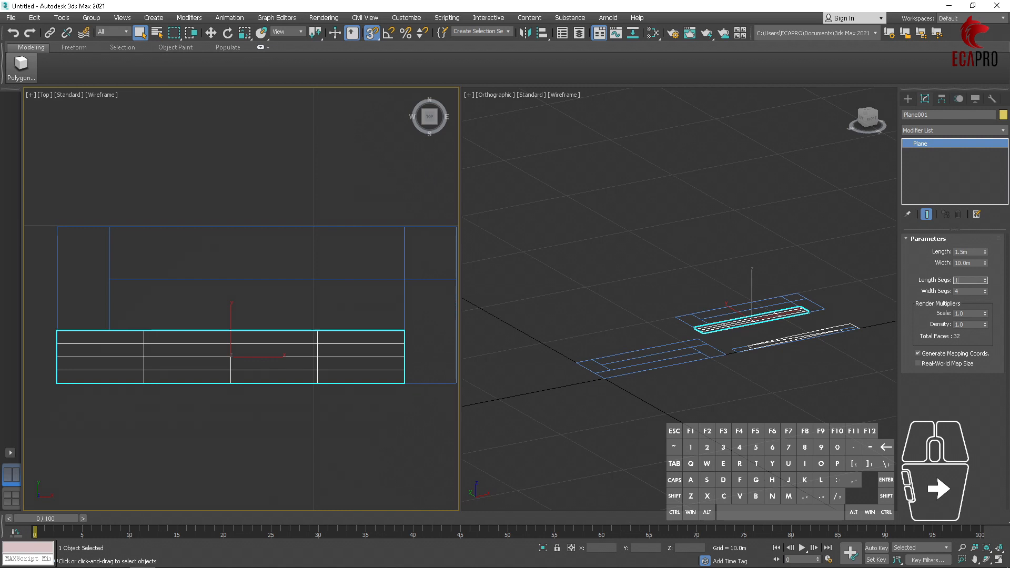
key(Tab)
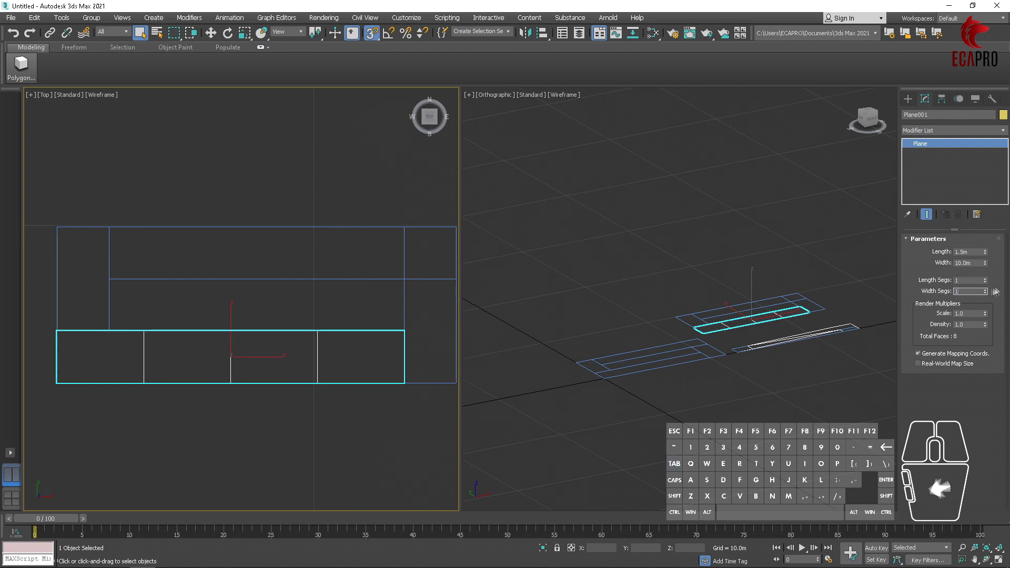
text(1)
click(971, 281)
middle_drag(403, 347, 350, 347)
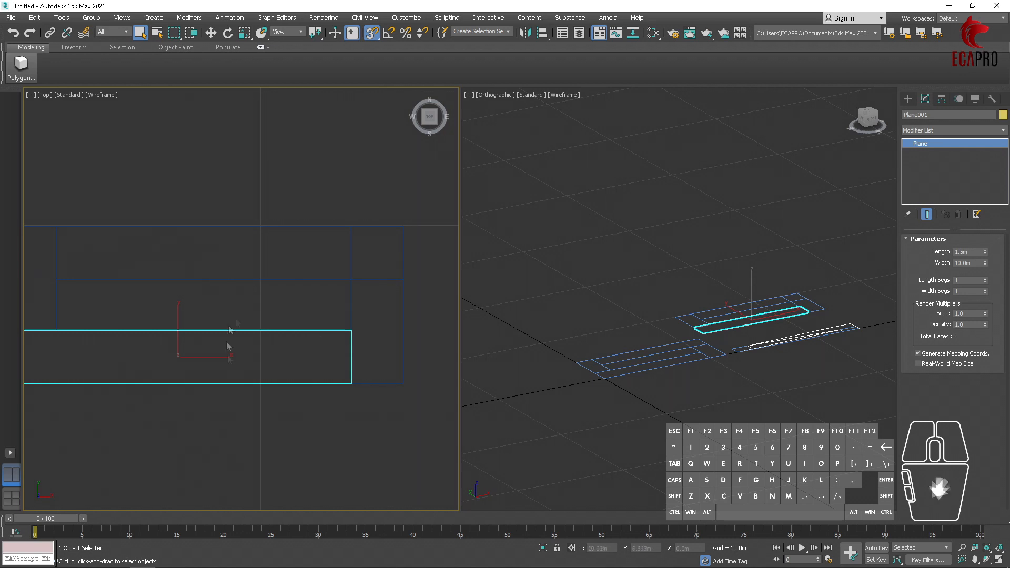
- Apply an Edit Poly modifier to the plane and switch to edge selection
click(932, 131)
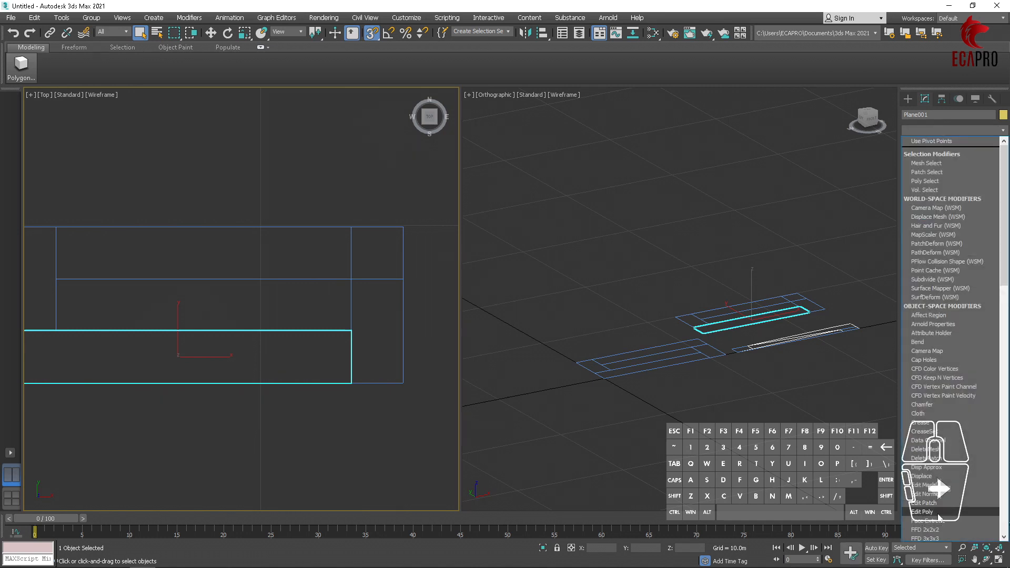
click(943, 513)
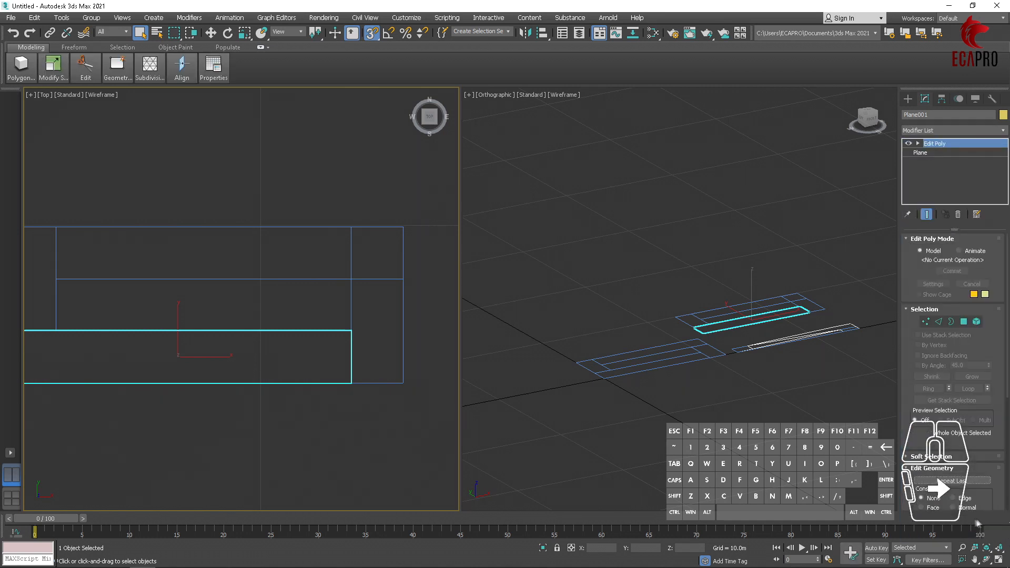
click(940, 322)
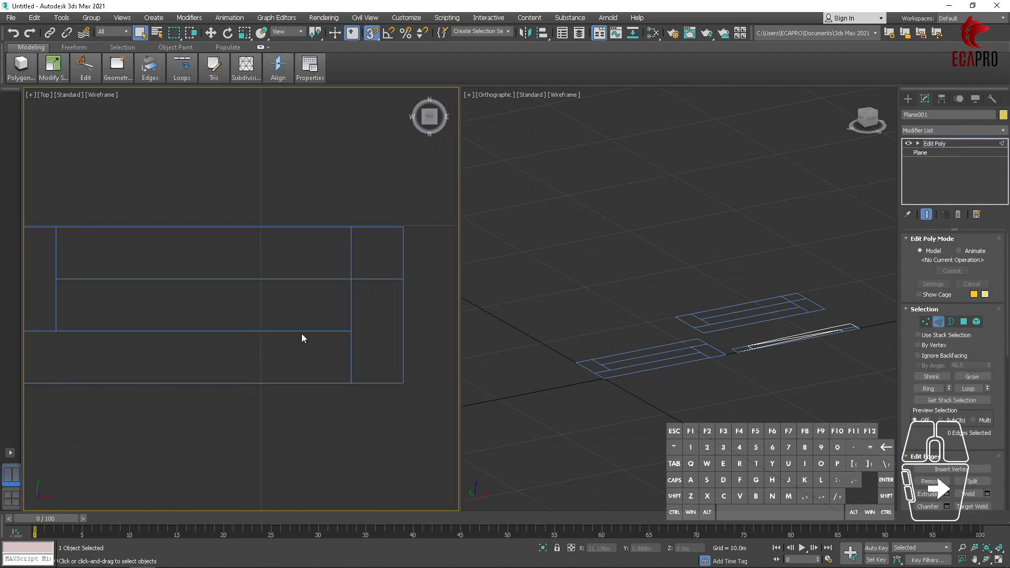
- Shade the Top view and select the plane's right end edge with the Move tool
key(F3)
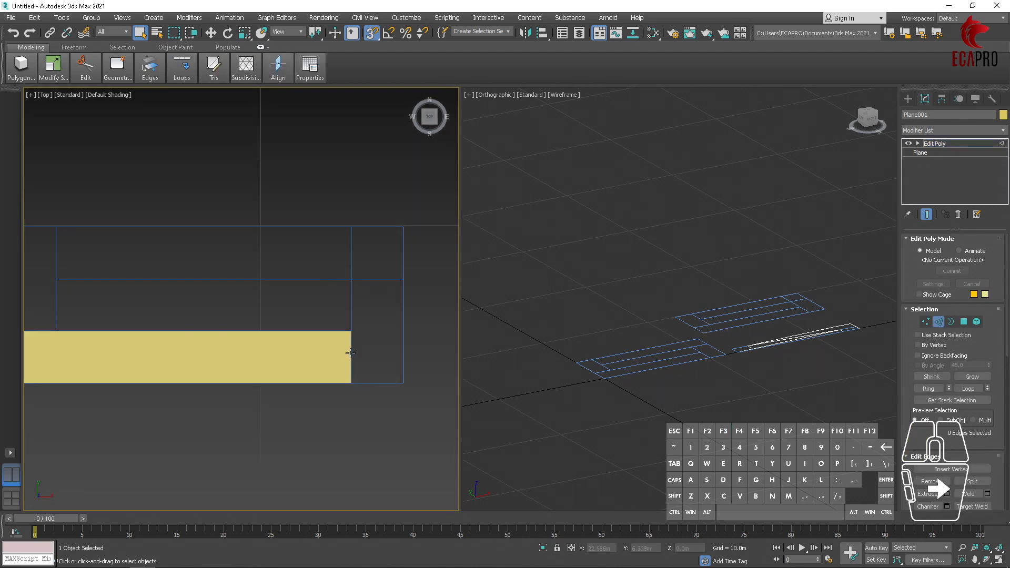
double_click(350, 353)
scroll(352, 365, up, 3)
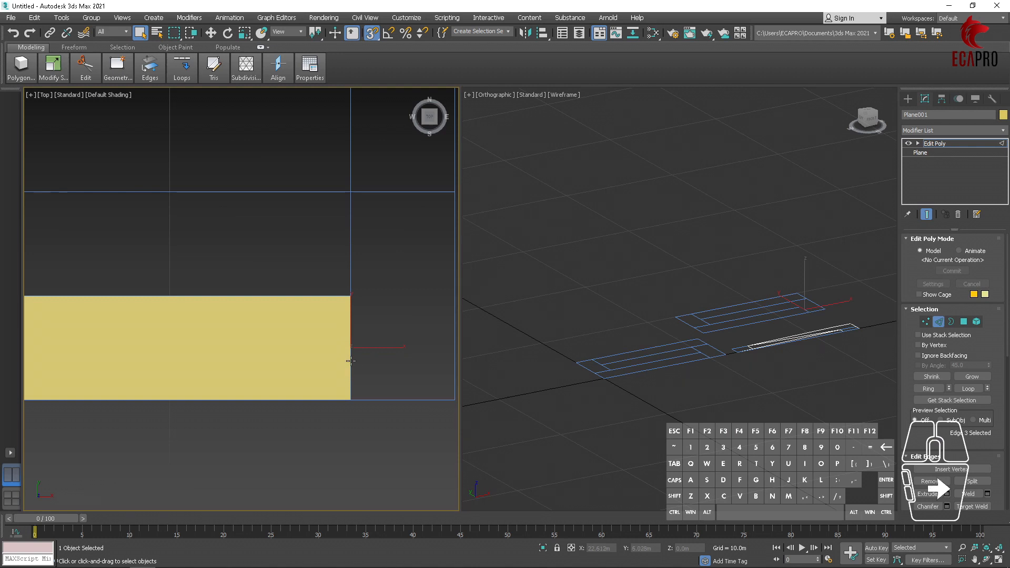
scroll(351, 361, up, 3)
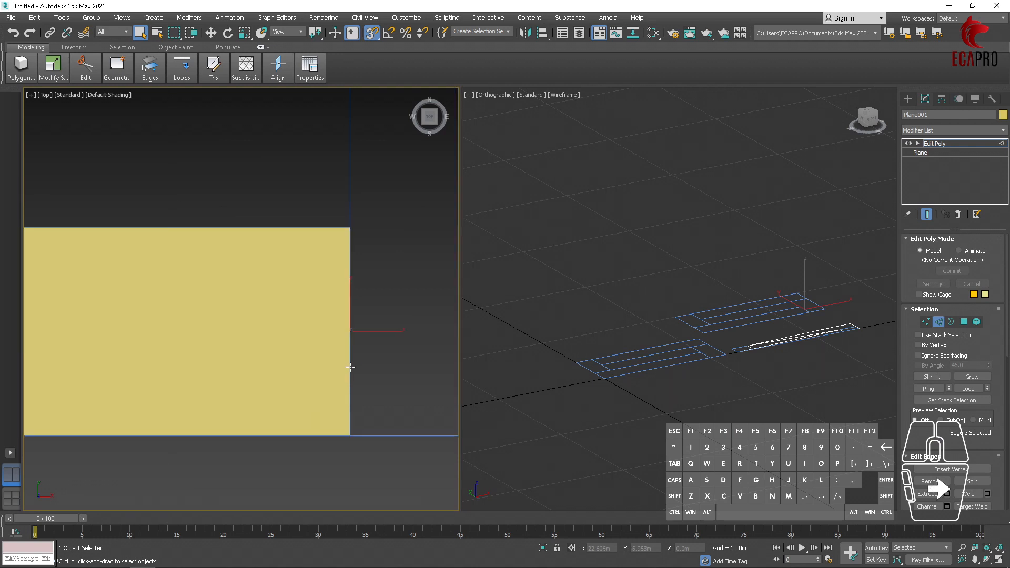
key(w)
scroll(350, 367, down, 5)
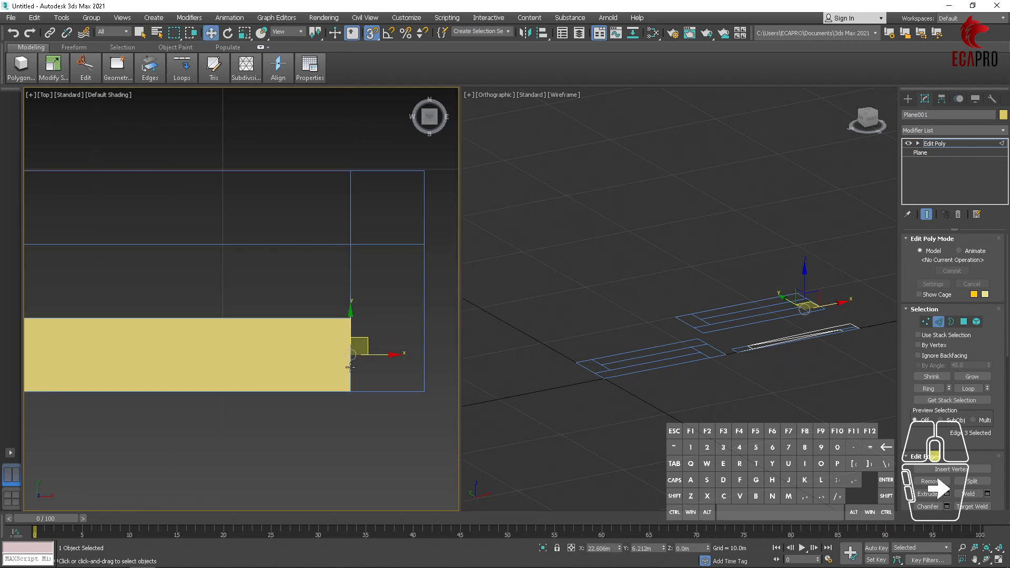
middle_drag(350, 367, 231, 379)
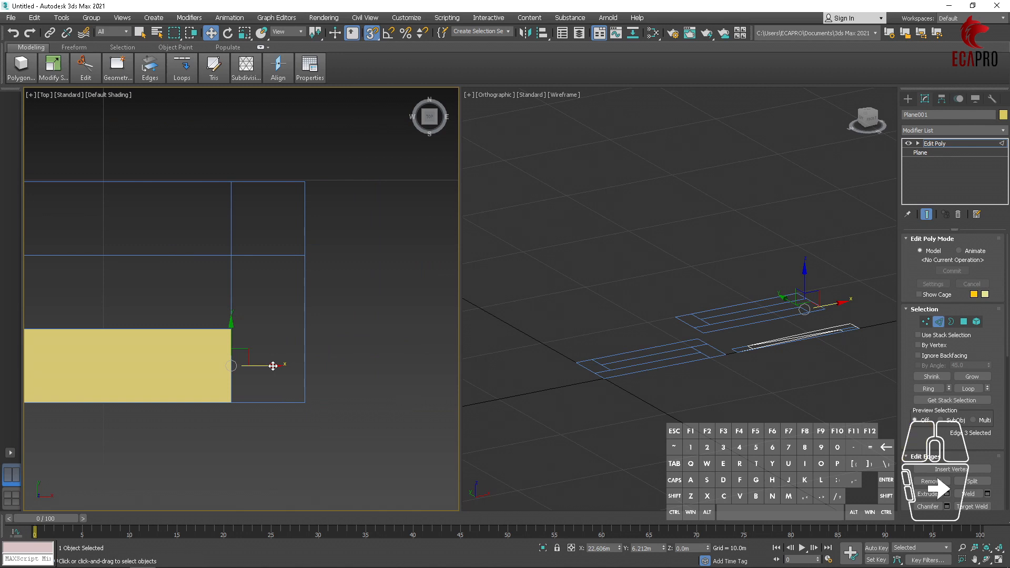
scroll(219, 403, up, 1)
drag(236, 403, 399, 415)
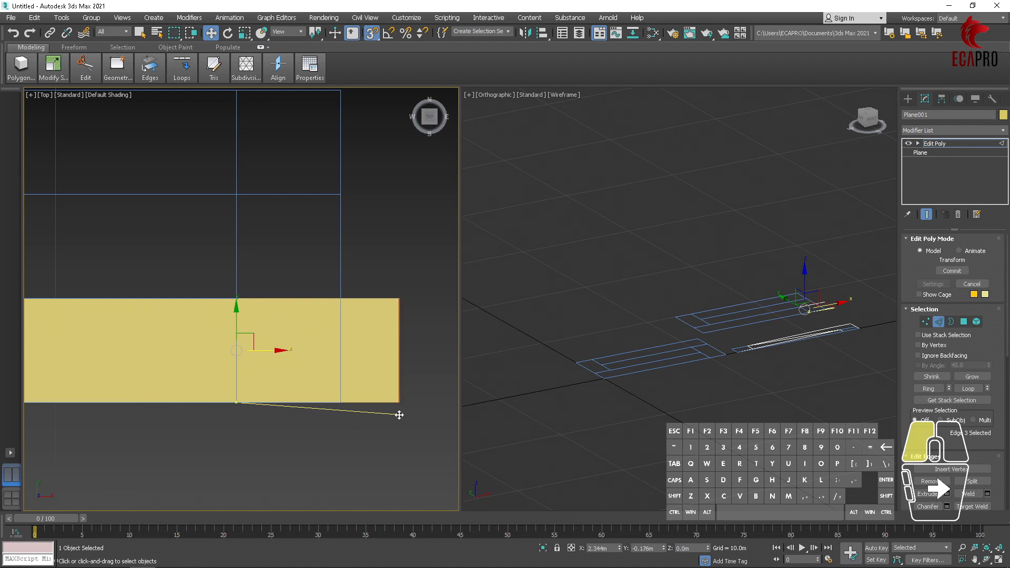
drag(400, 415, 340, 412)
key(ctrl+z)
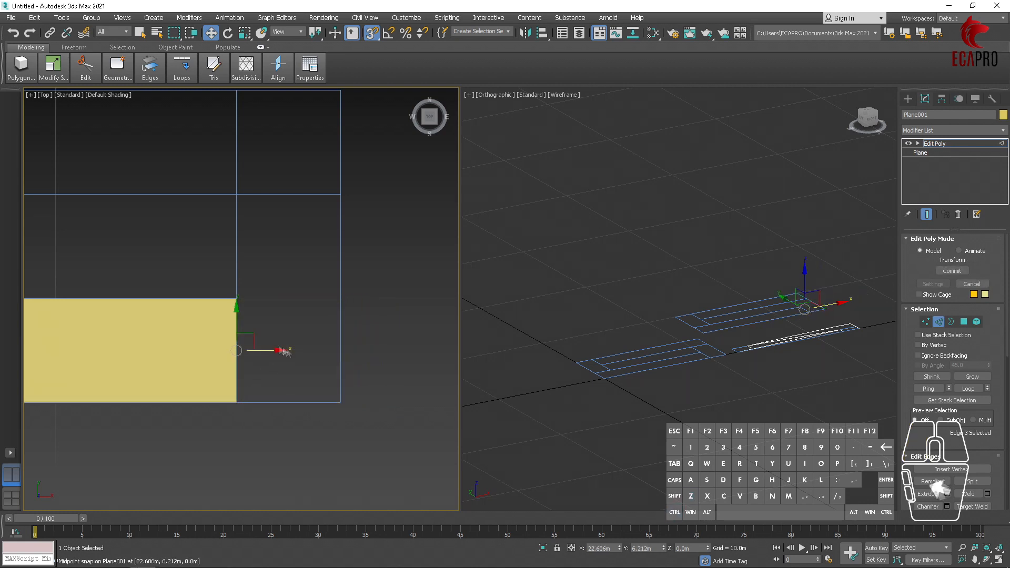
- Extend the plane by cloning its right end edge to the outline's right side, and clone the new corner square's upper edge to the next outline line
drag(281, 350, 239, 401)
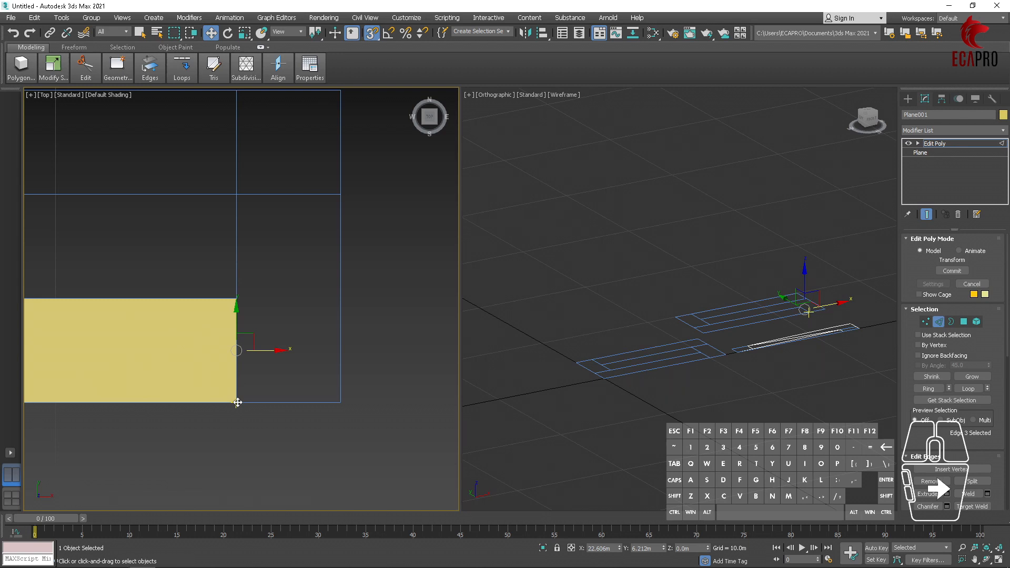
shift+drag(237, 403, 339, 404)
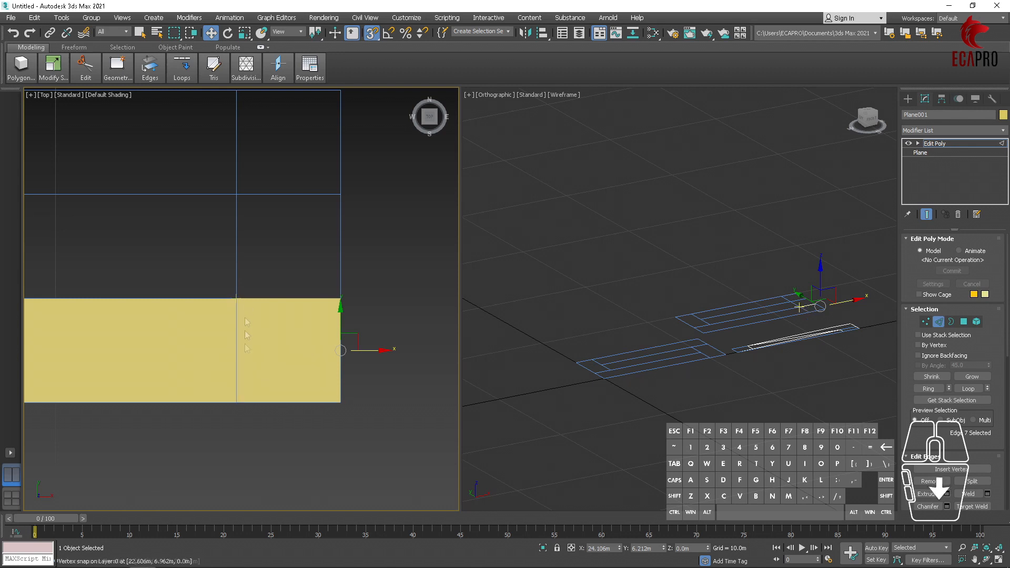
middle_drag(299, 363, 321, 439)
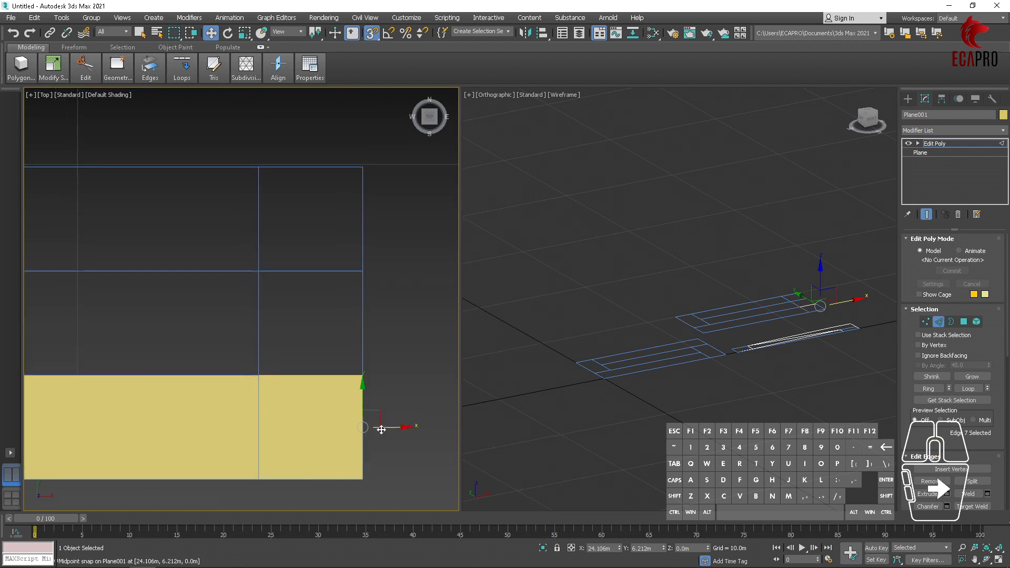
click(319, 375)
scroll(319, 376, up, 2)
click(322, 361)
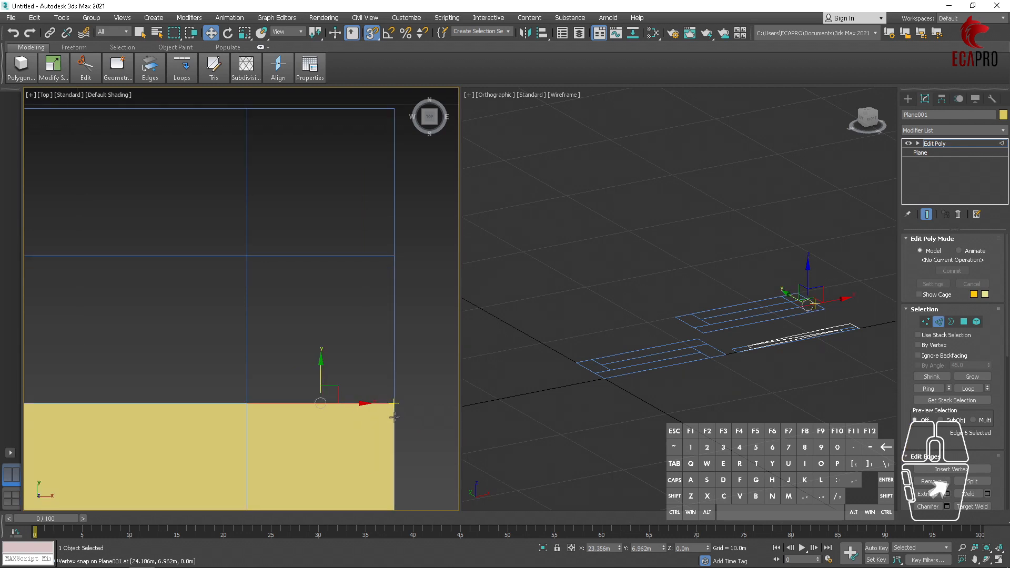
key(shift)
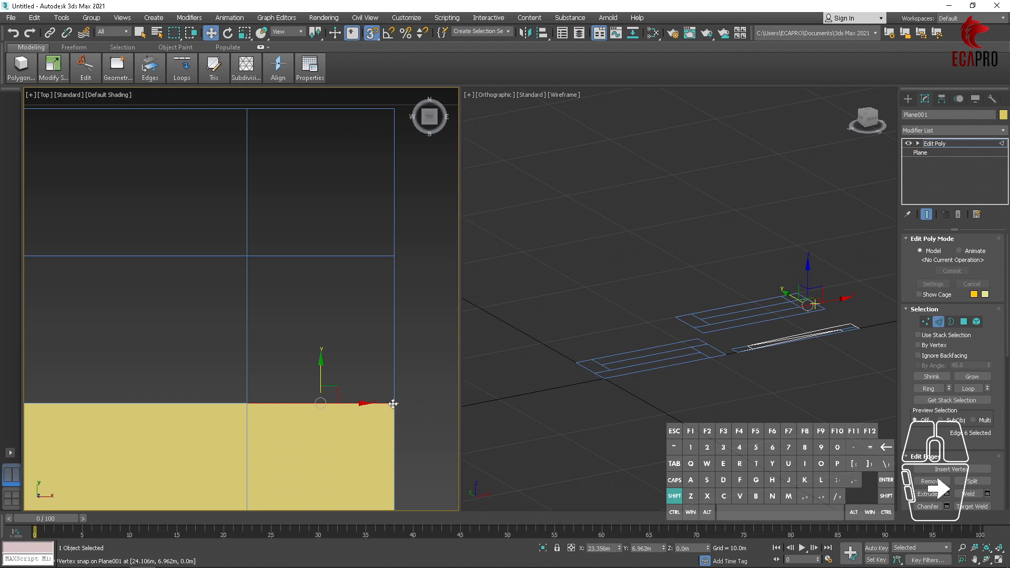
shift+drag(393, 403, 397, 253)
- Clone the upper-right square's inner edge along the middle strip, snapping to the left landing's dividing line
click(248, 358)
middle_drag(243, 395, 333, 410)
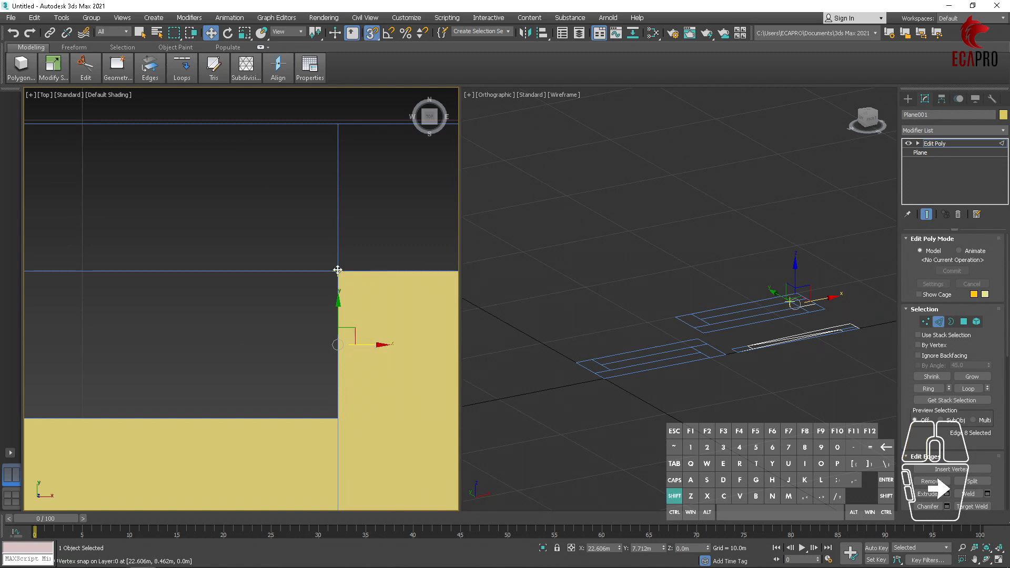
shift+drag(338, 271, 72, 282)
shift+scroll(68, 277, down, 3)
shift+middle_drag(72, 282, 366, 311)
shift+drag(366, 310, 81, 284)
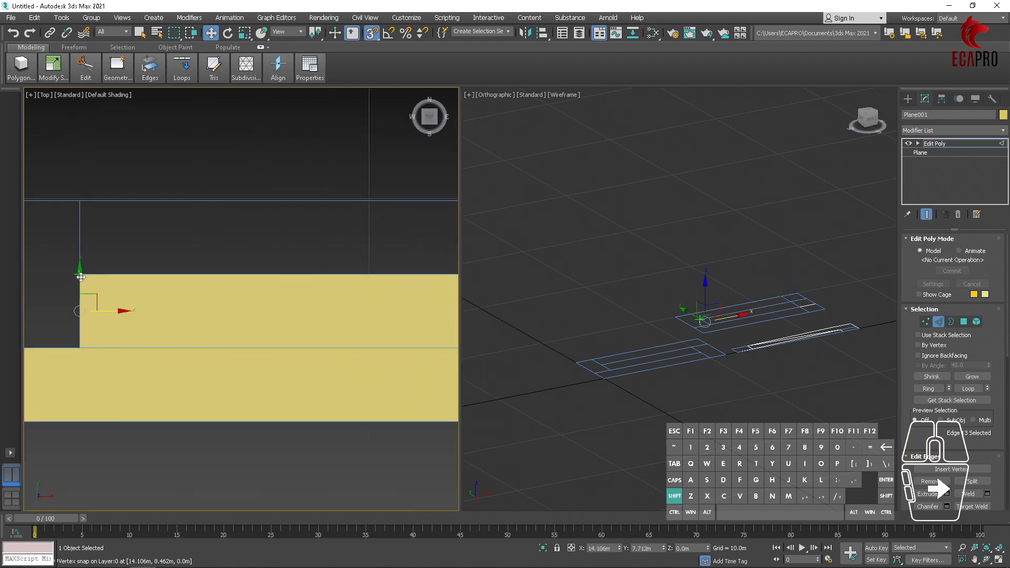
- Clone the middle strip's end edge to the outline's left side, and the new square's upper edge to the outline's top line
scroll(101, 312, up, 3)
middle_drag(101, 312, 348, 368)
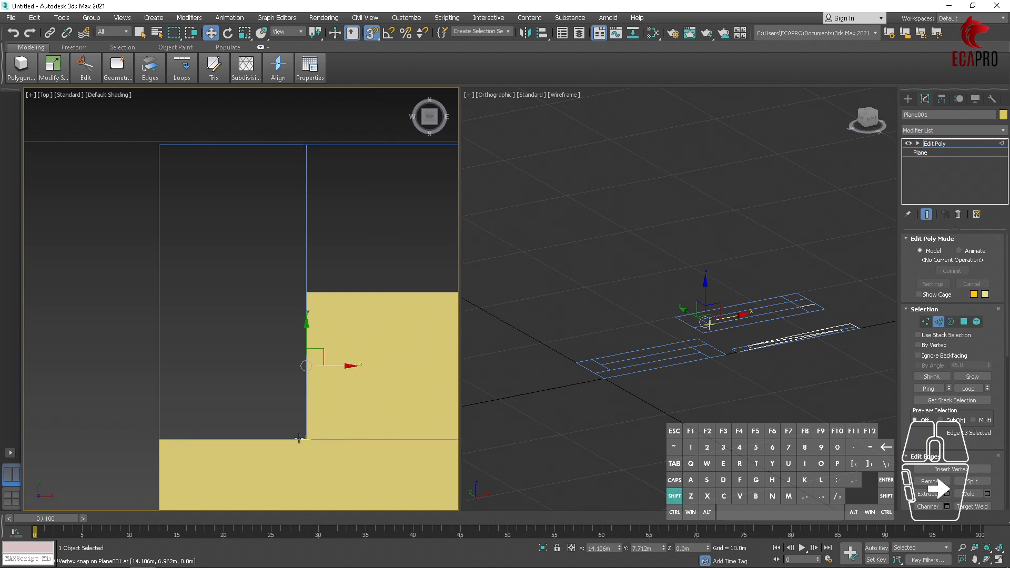
shift+drag(305, 439, 160, 438)
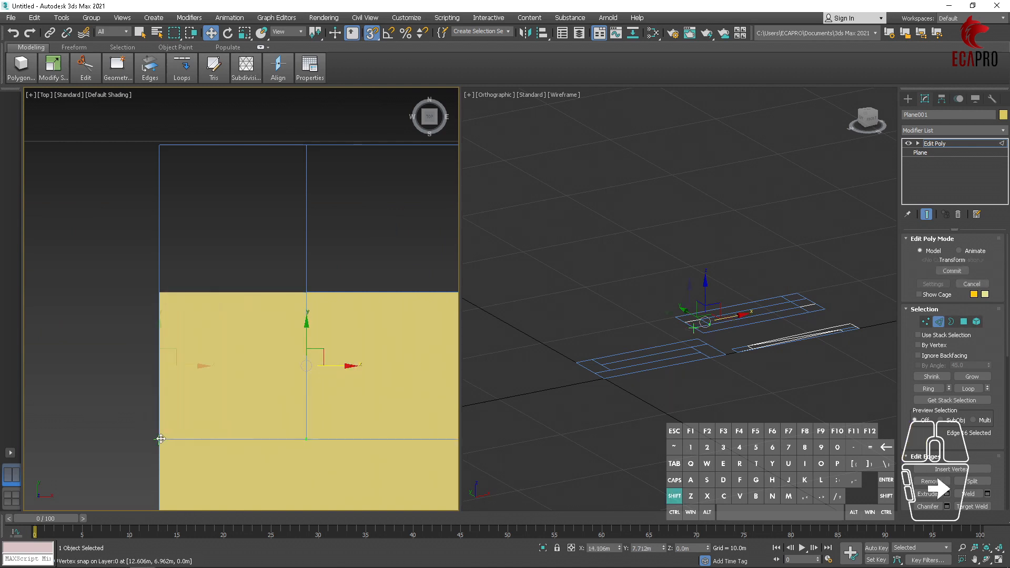
middle_drag(230, 347, 231, 410)
click(184, 355)
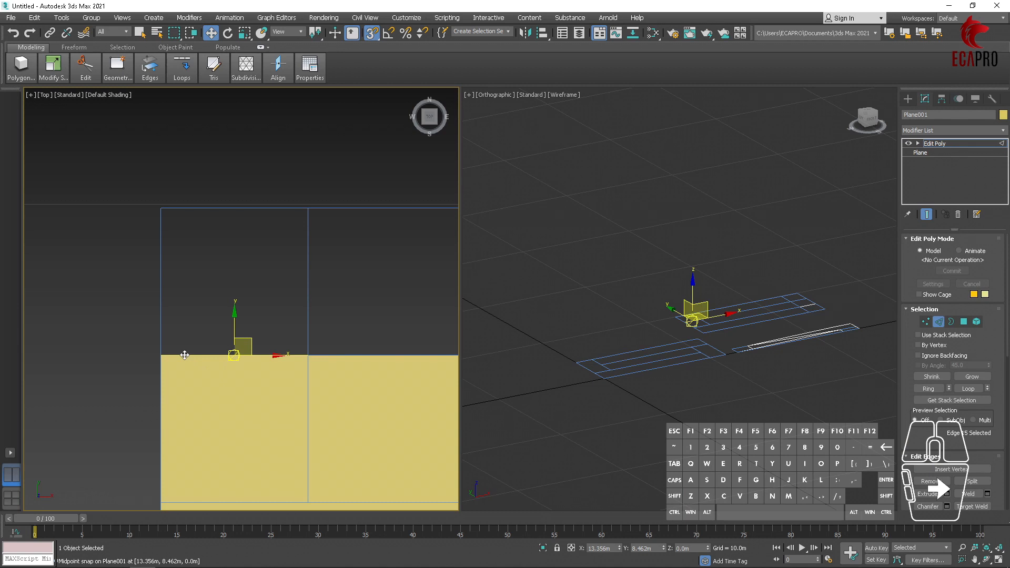
click(235, 314)
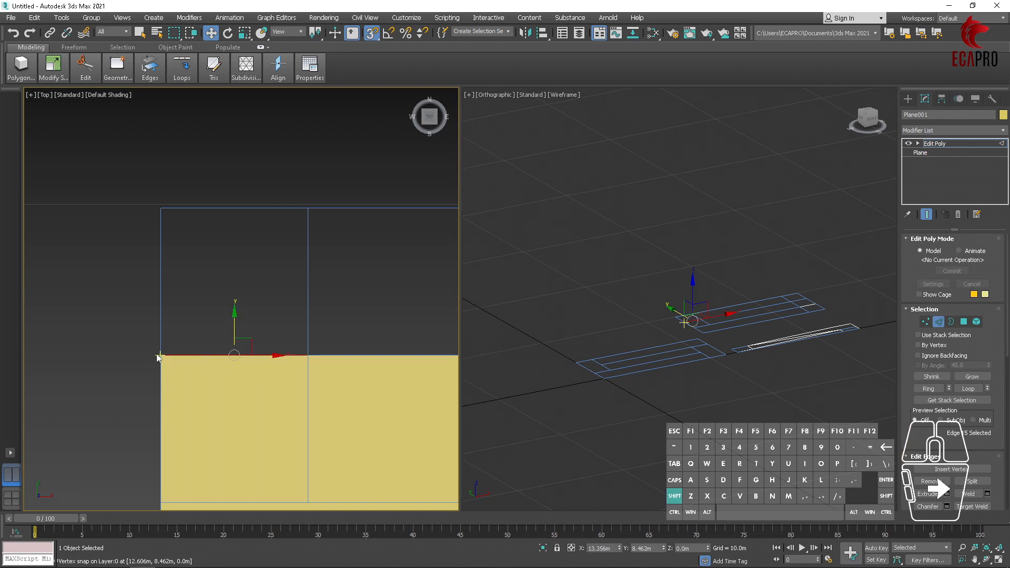
shift+drag(160, 356, 160, 208)
- Clone the upper-left square's inner edge along the uppermost strip, snapping to the right landing's dividing line
scroll(233, 305, down, 2)
middle_drag(234, 305, 96, 333)
click(131, 321)
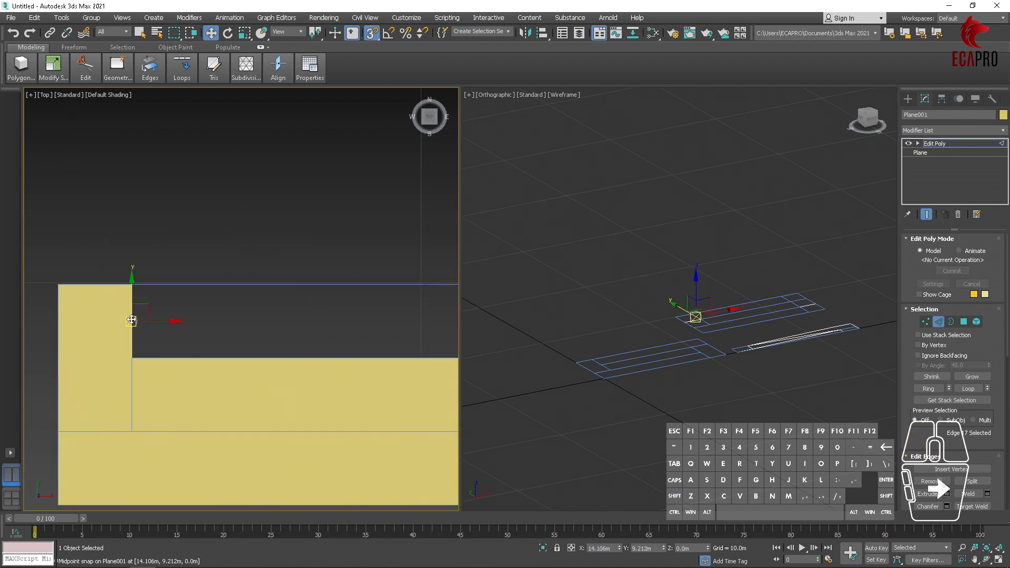
click(165, 321)
shift+drag(128, 357, 424, 364)
shift+middle_drag(424, 364, 228, 363)
shift+drag(228, 363, 347, 360)
- Clone the uppermost strip's end edge to the outline's right side to fill the last corner
scroll(366, 358, up, 2)
middle_drag(366, 358, 268, 378)
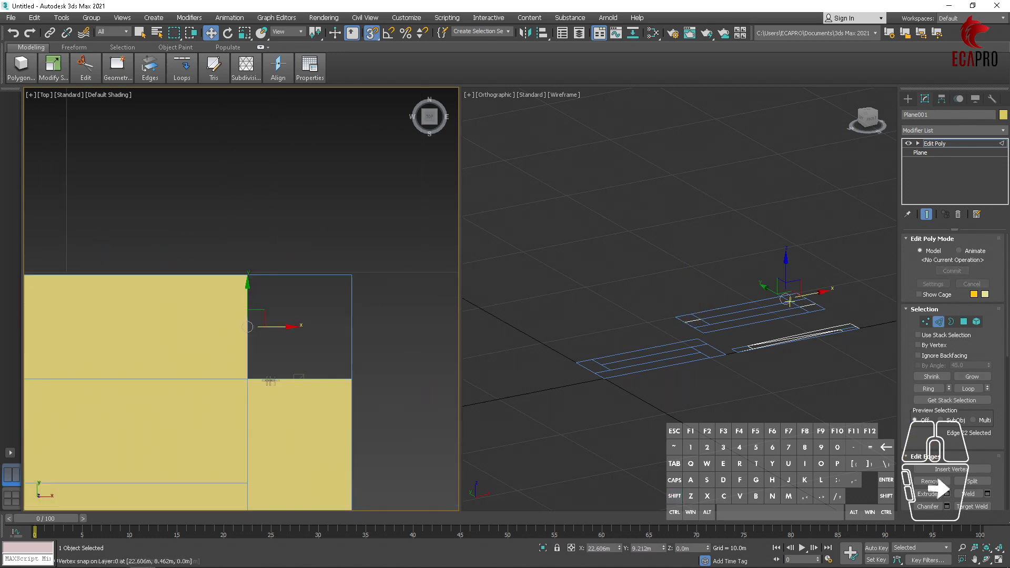
scroll(253, 376, up, 2)
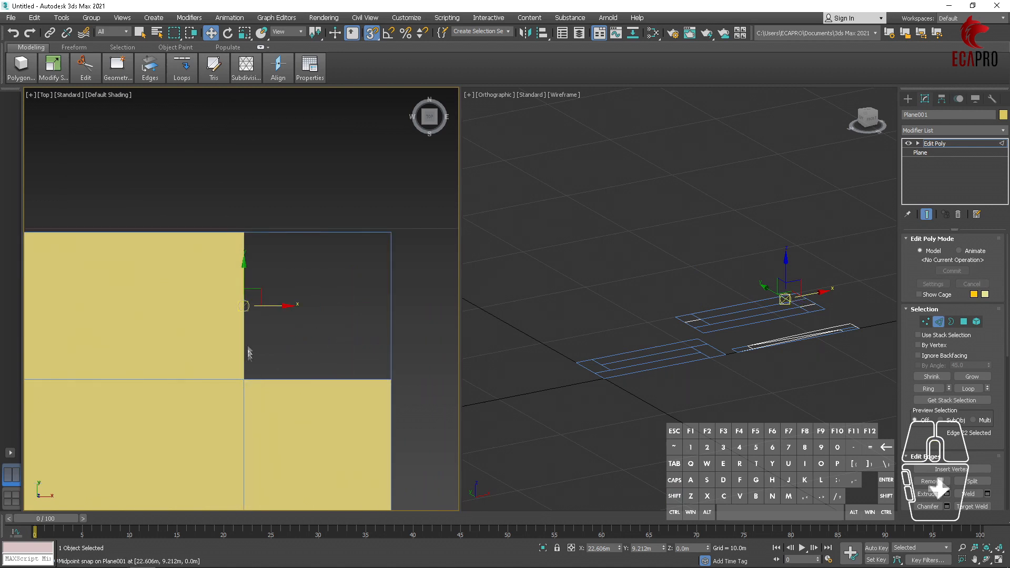
shift+drag(242, 378, 392, 379)
scroll(391, 379, down, 5)
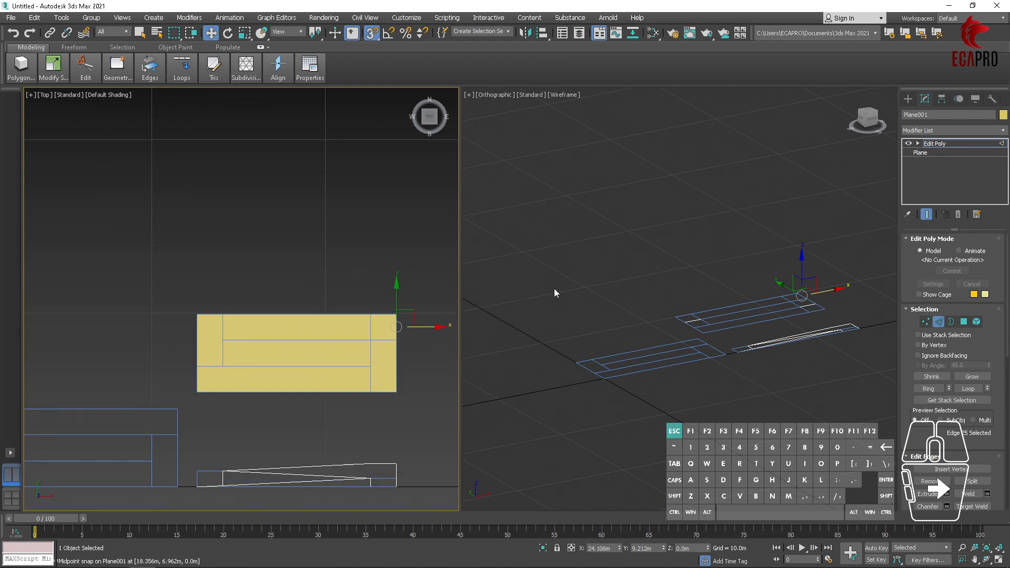
- Switch to polygon selection, shade the Orthographic view and select the lower-right corner polygon
key(Escape)
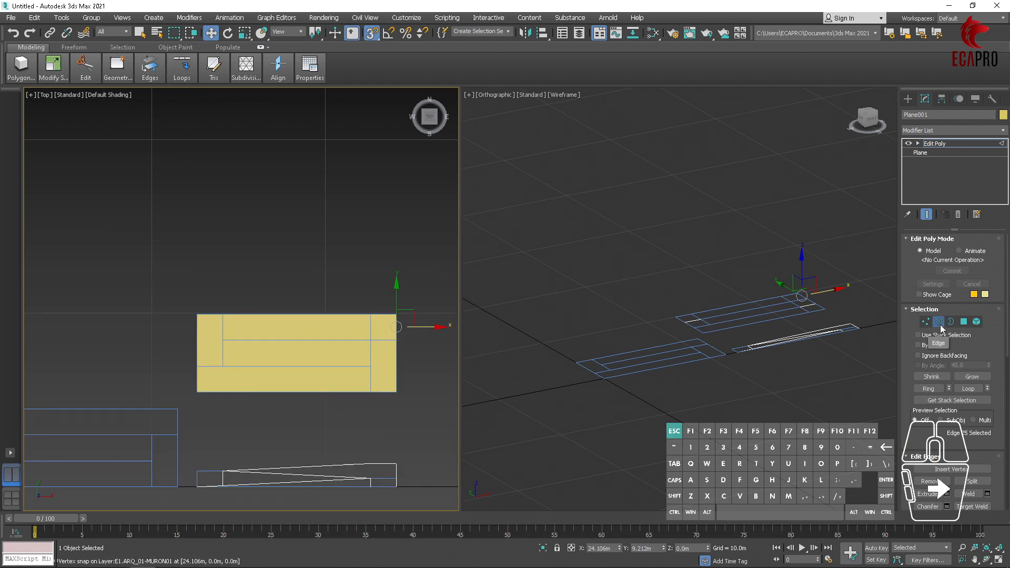
click(963, 321)
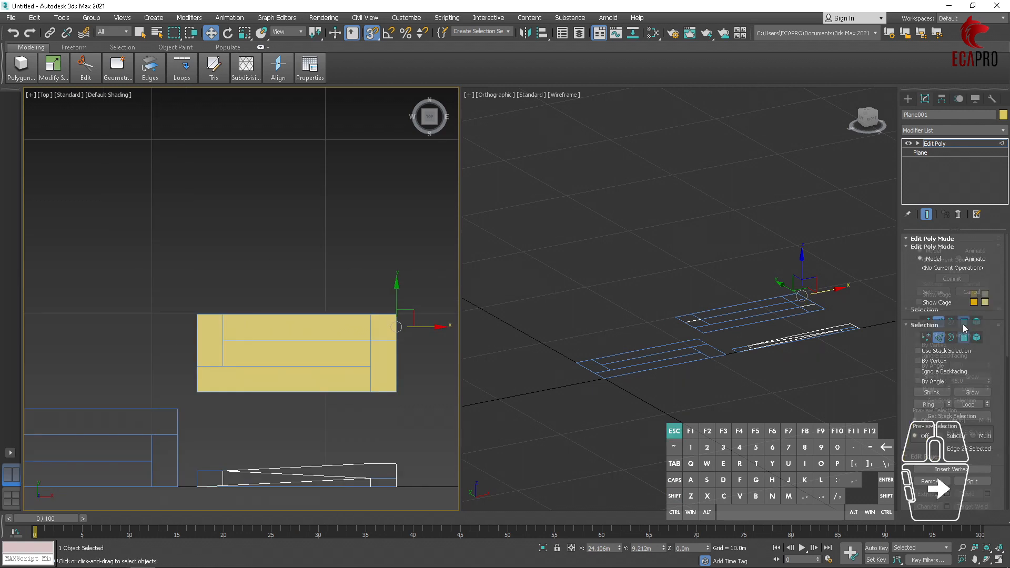
scroll(794, 380, up, 5)
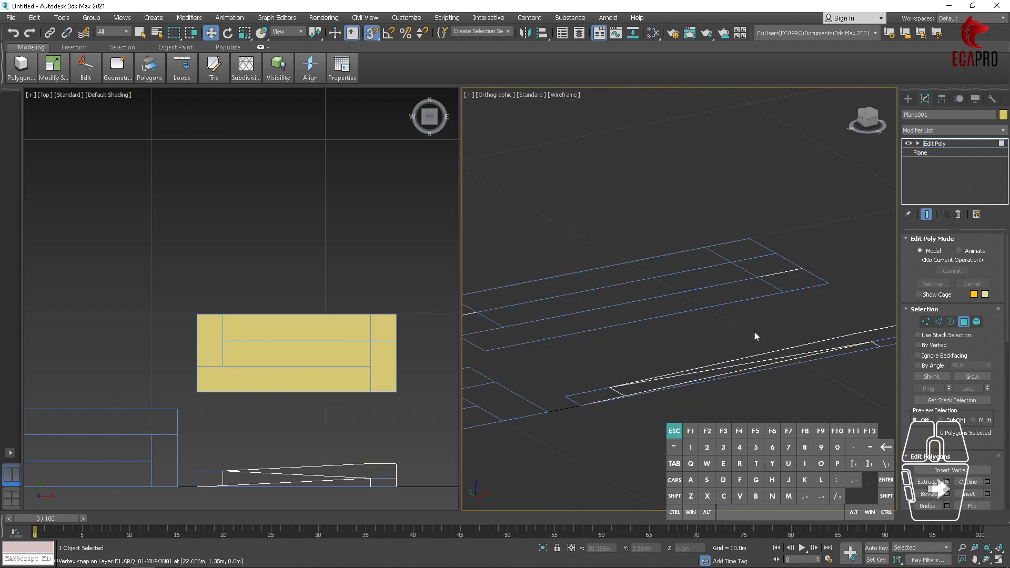
mouse_move(753, 330)
middle_down()
mouse_move(765, 411)
mouse_move(788, 395)
mouse_move(744, 408)
middle_up()
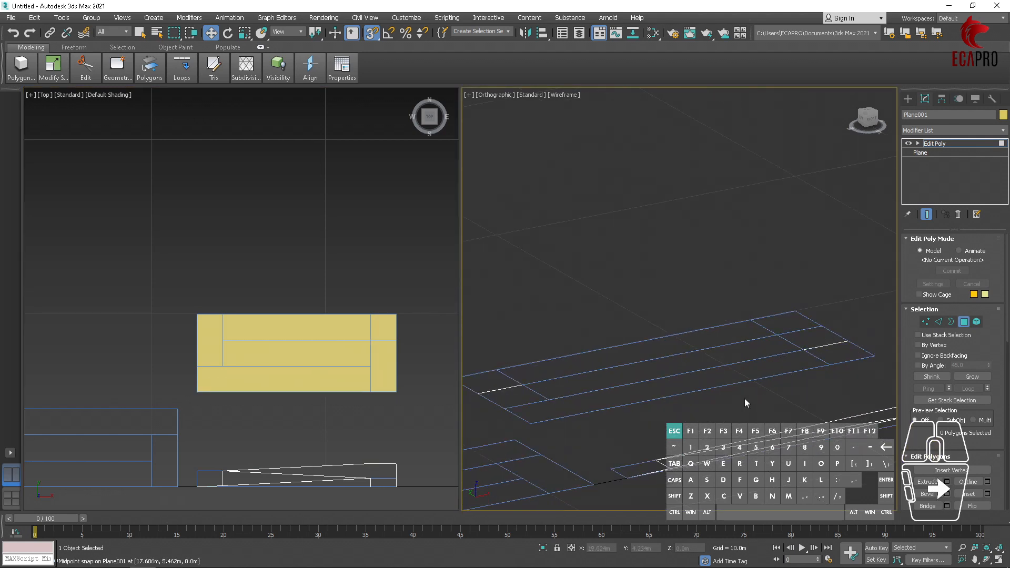
key(F3)
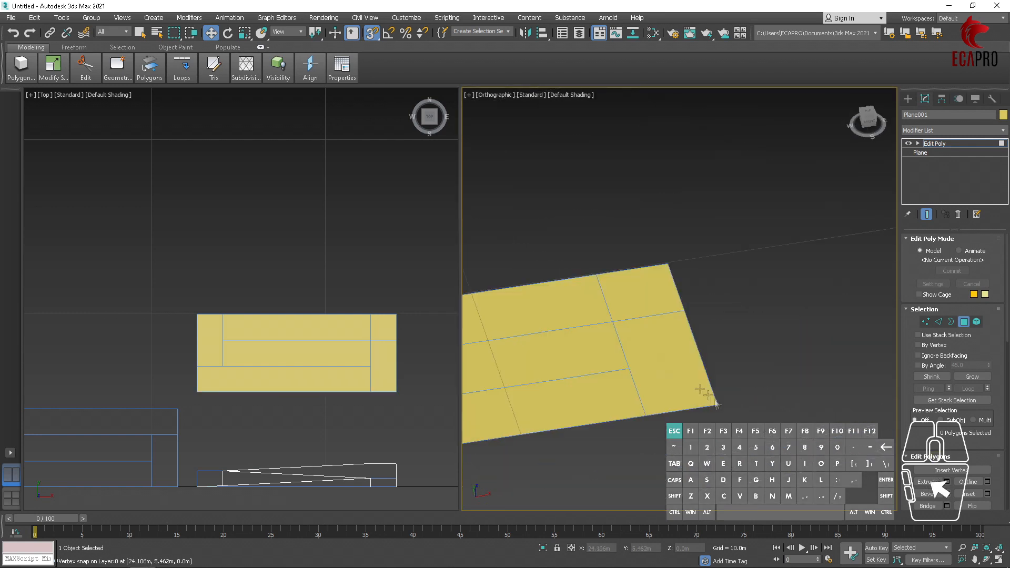
click(686, 379)
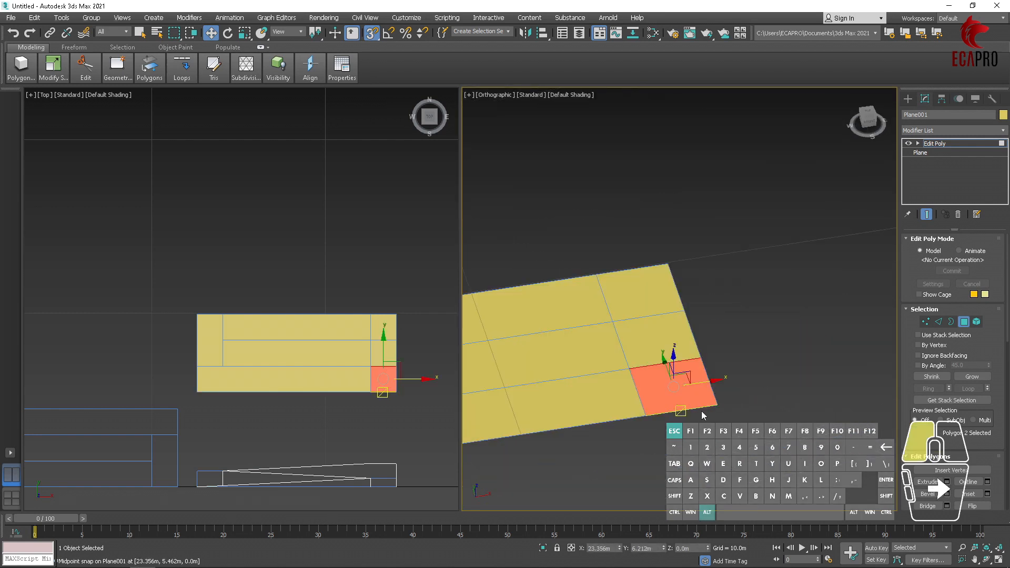
alt+middle_drag(703, 414, 716, 404)
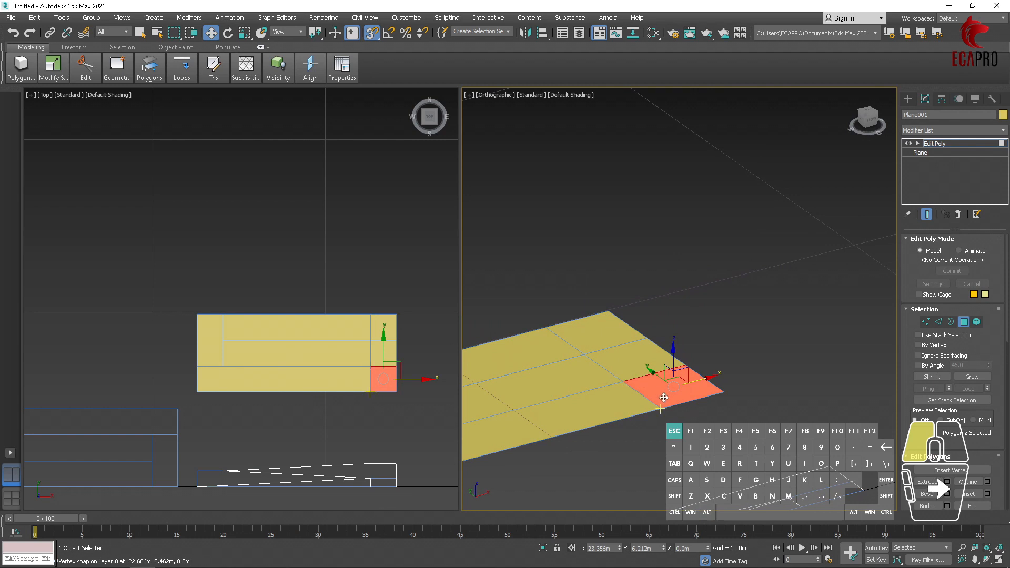
- Toggle the shading of selected faces off and back on
scroll(703, 364, up, 3)
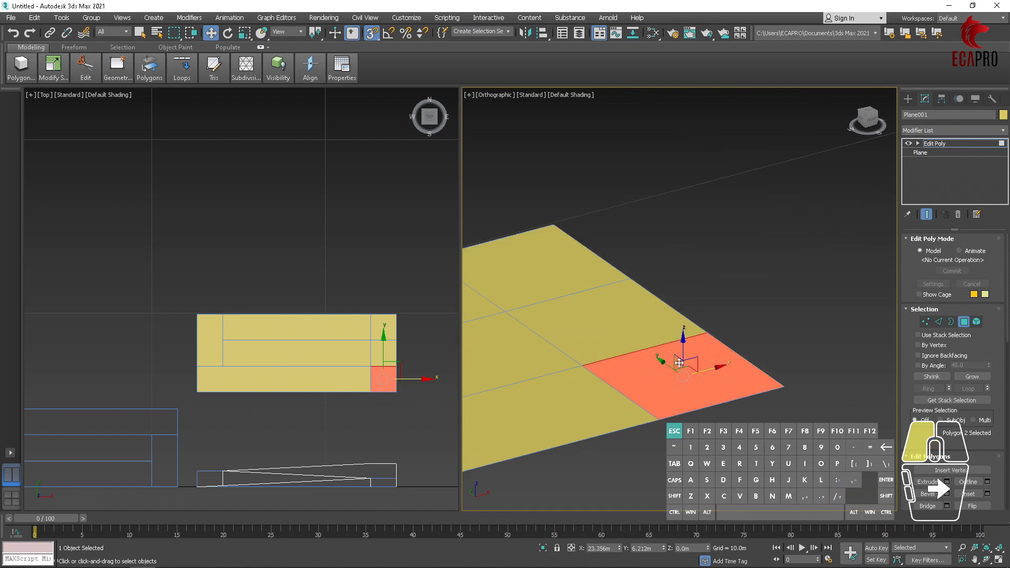
key(F2)
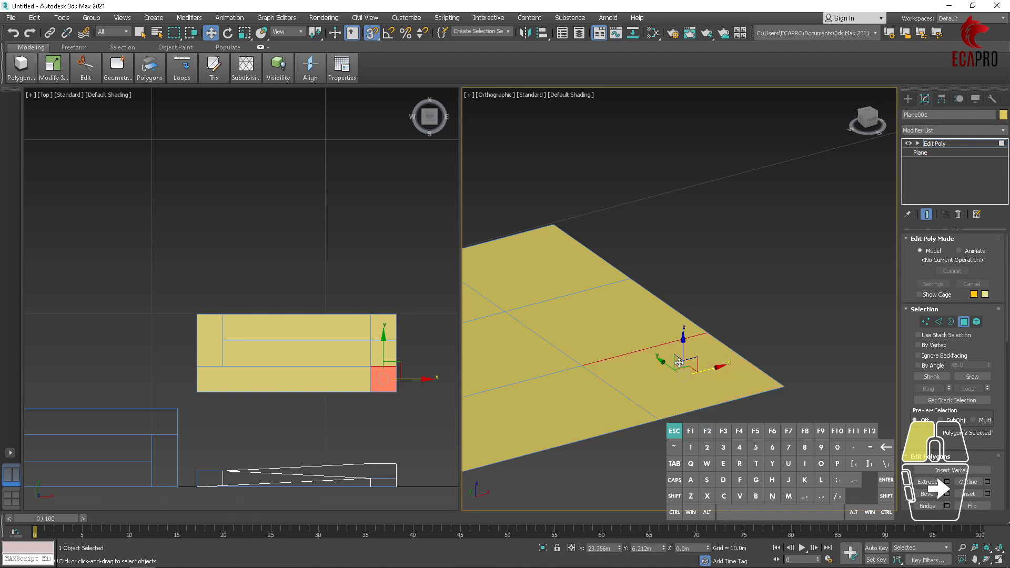
key(F2)
- Add the adjoining square above the lower-right corner to the polygon selection and raise both landing polygons to Z 0.5 m
scroll(679, 363, down, 3)
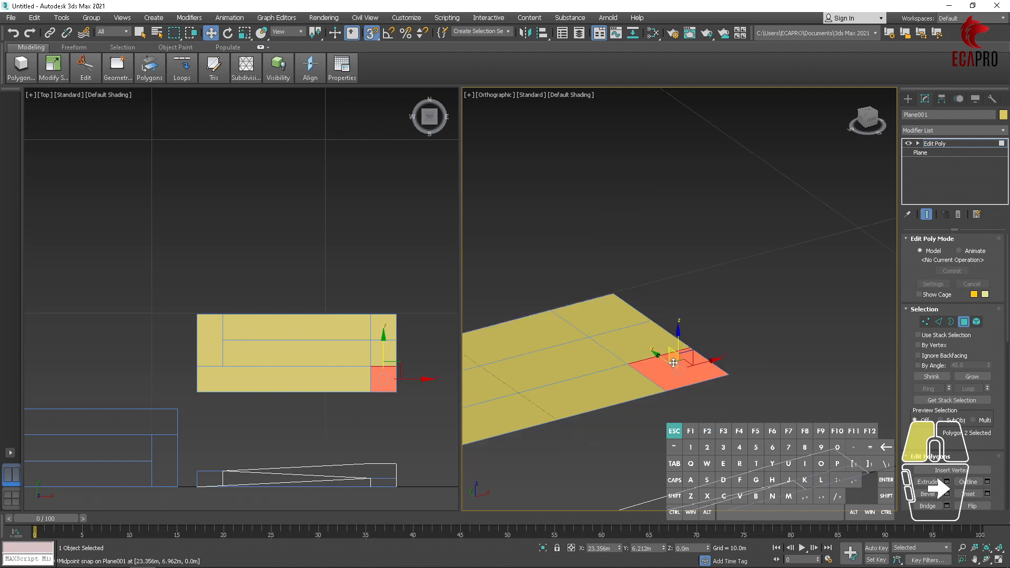
scroll(663, 366, up, 2)
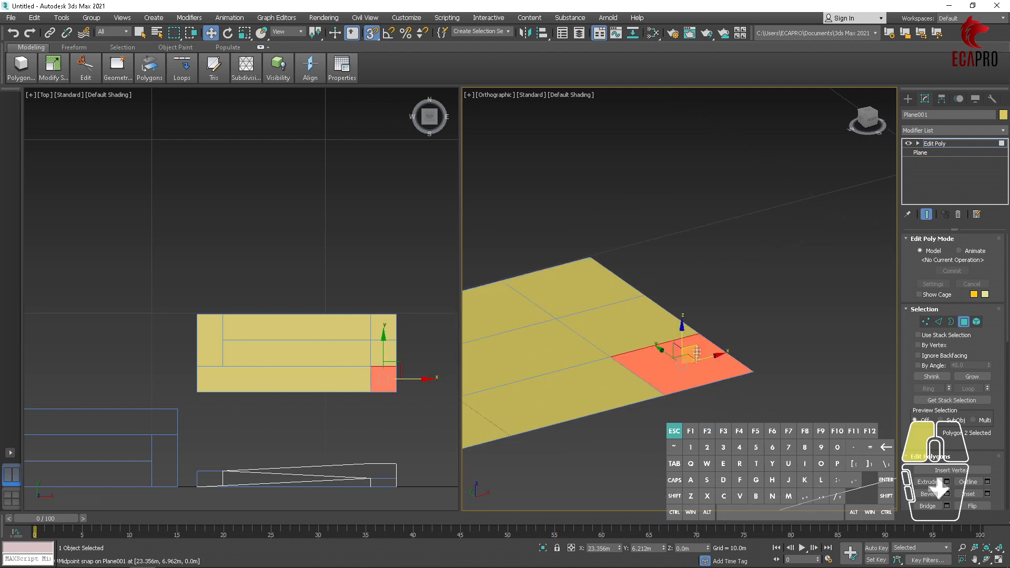
drag(679, 364, 624, 326)
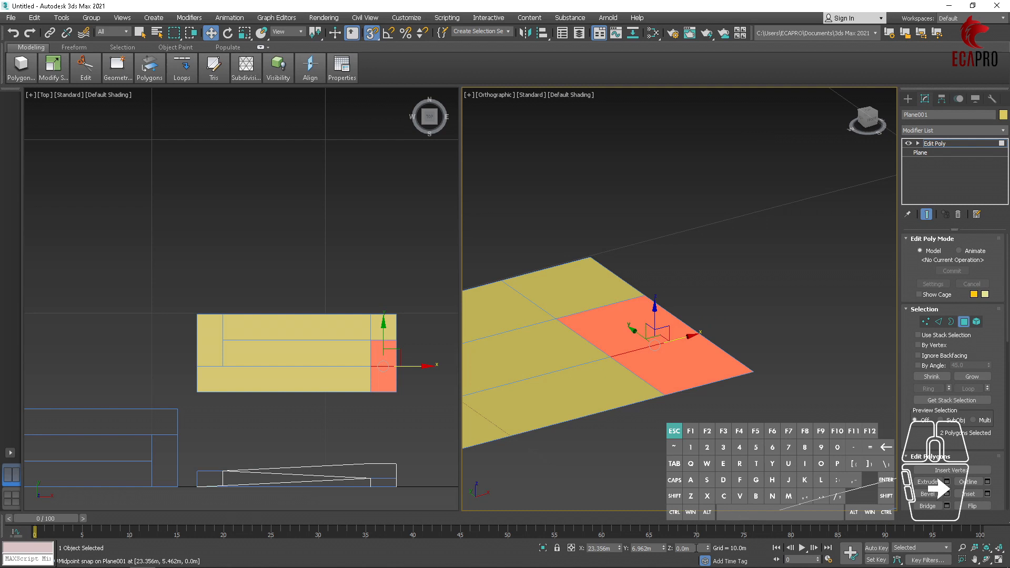
drag(698, 548, 644, 553)
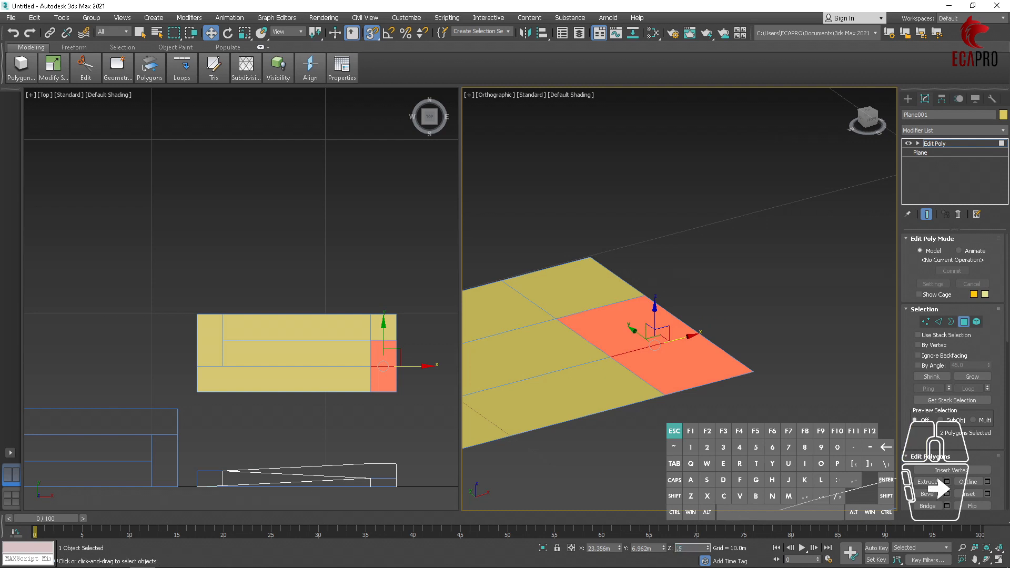
key(Return)
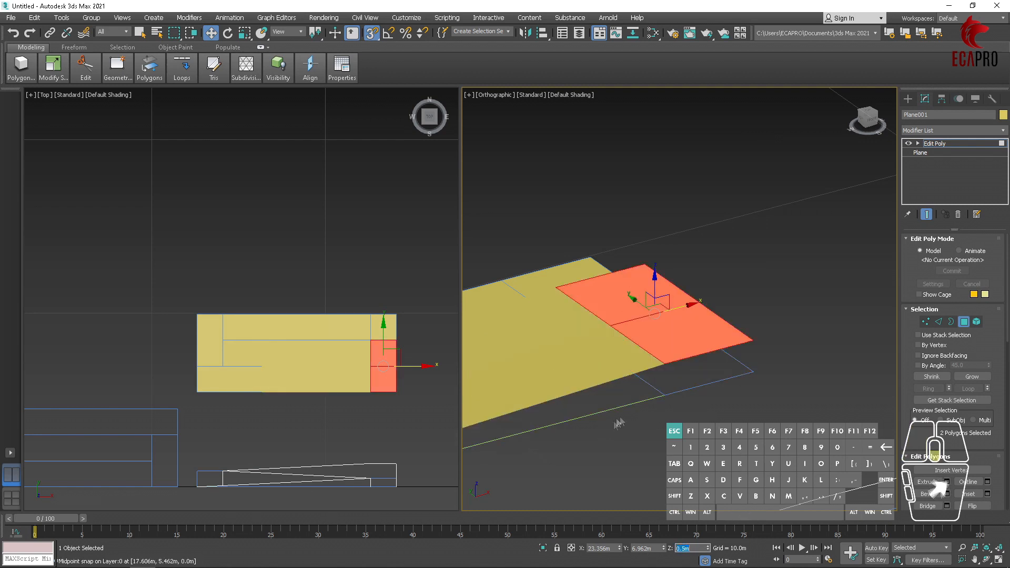
- Select the two upper landing squares at the surface's left end and set their Z height to 0.925 m
mouse_move(616, 417)
alt+middle_down()
mouse_move(672, 427)
mouse_move(705, 409)
mouse_move(624, 383)
alt+middle_up()
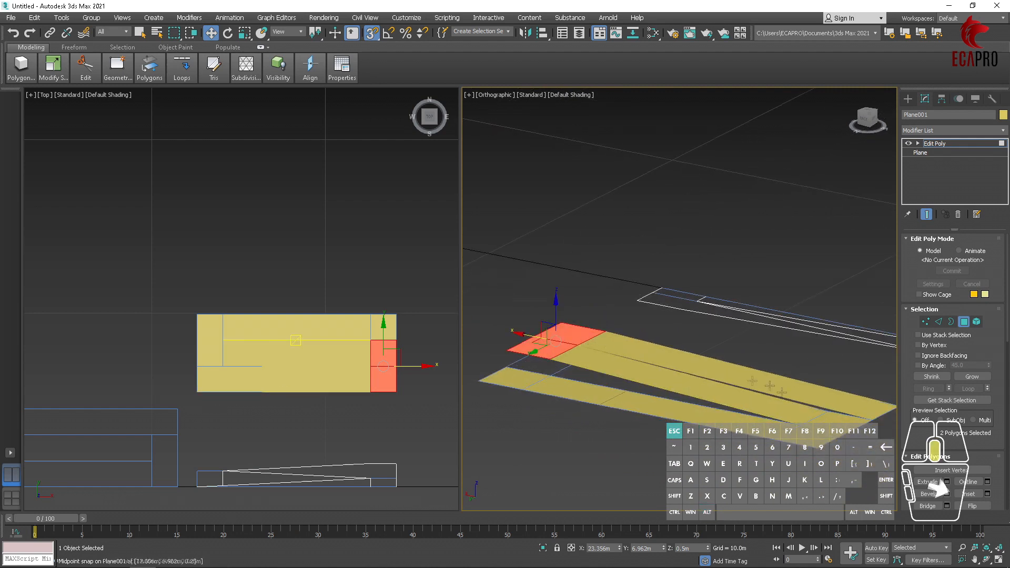
scroll(589, 353, up, 2)
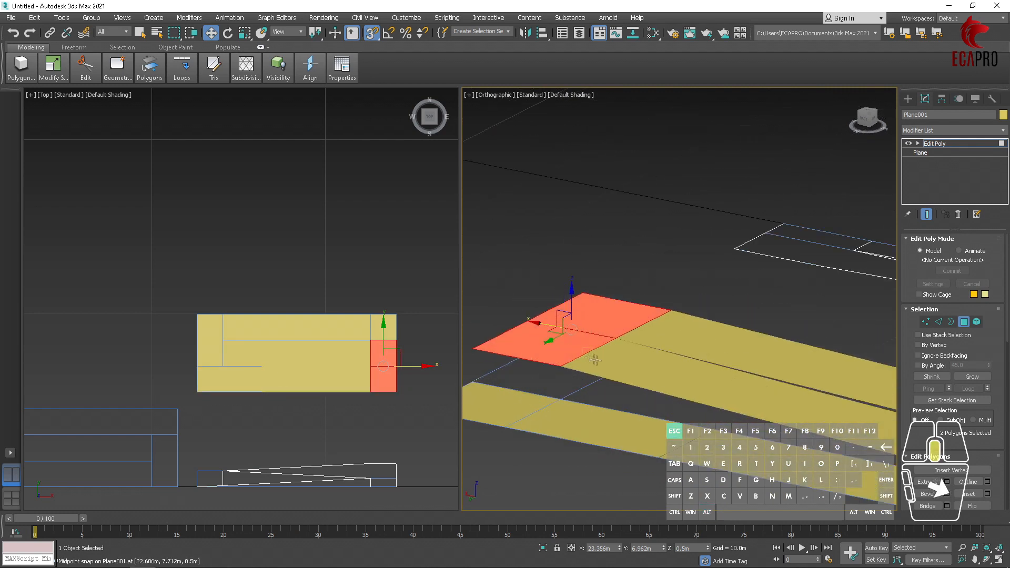
scroll(595, 345, up, 3)
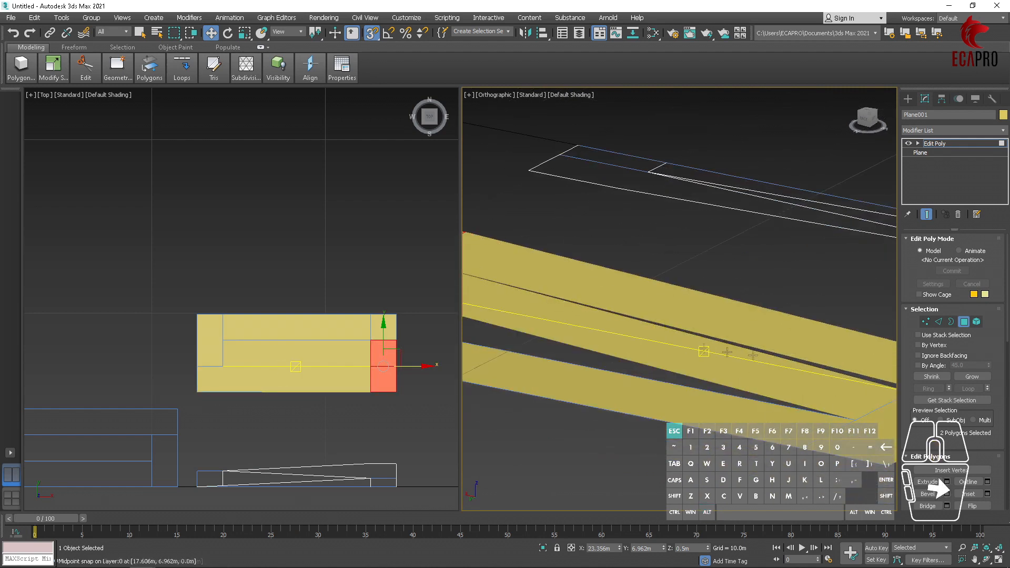
scroll(711, 367, down, 4)
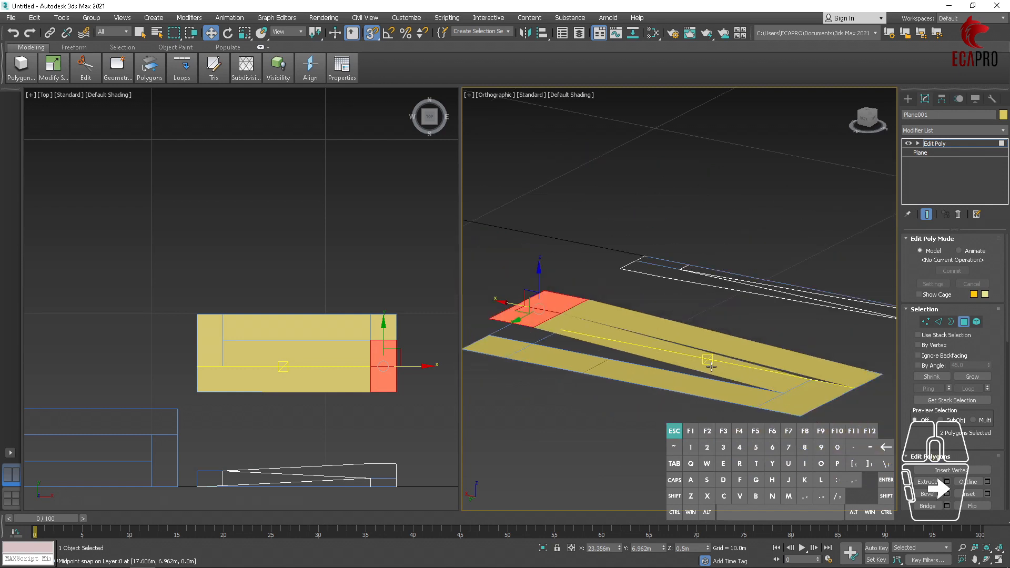
click(806, 390)
scroll(809, 386, up, 3)
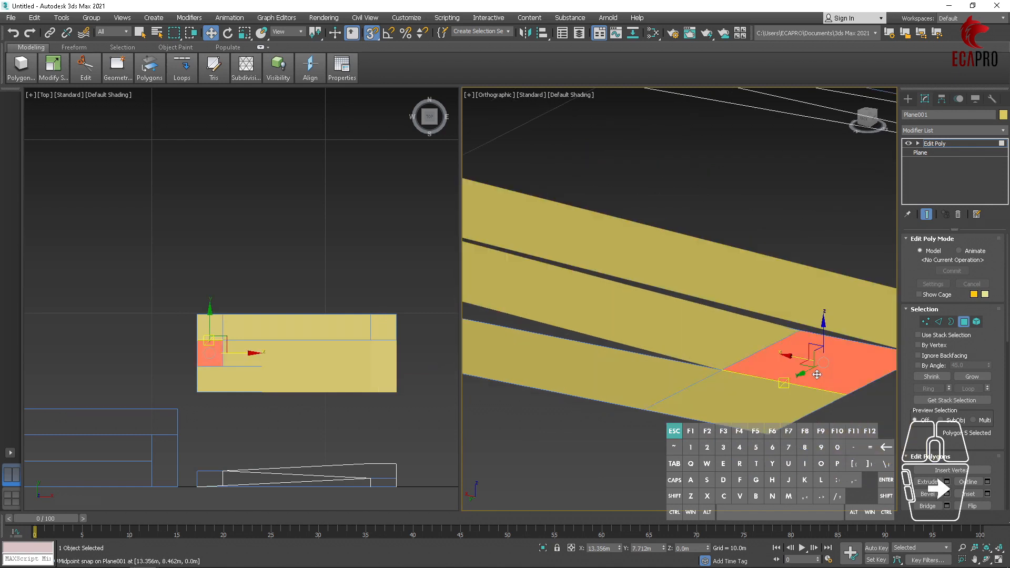
ctrl+click(753, 398)
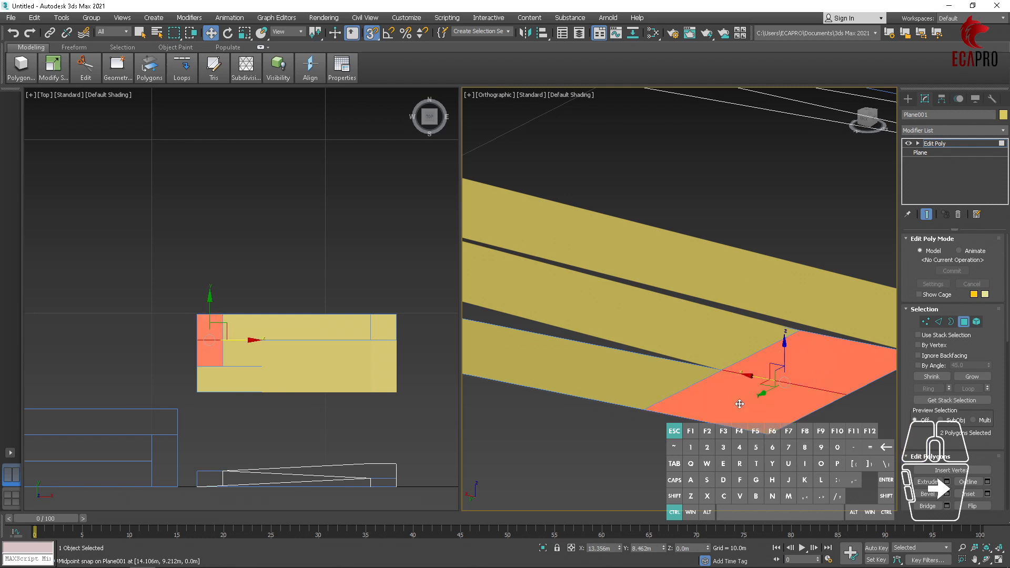
scroll(749, 388, down, 4)
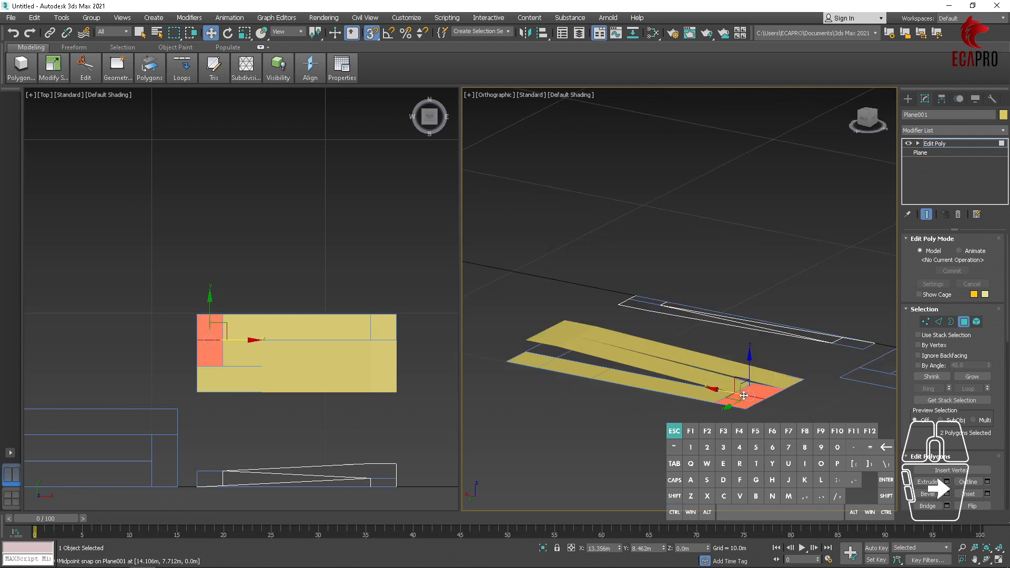
scroll(744, 395, up, 3)
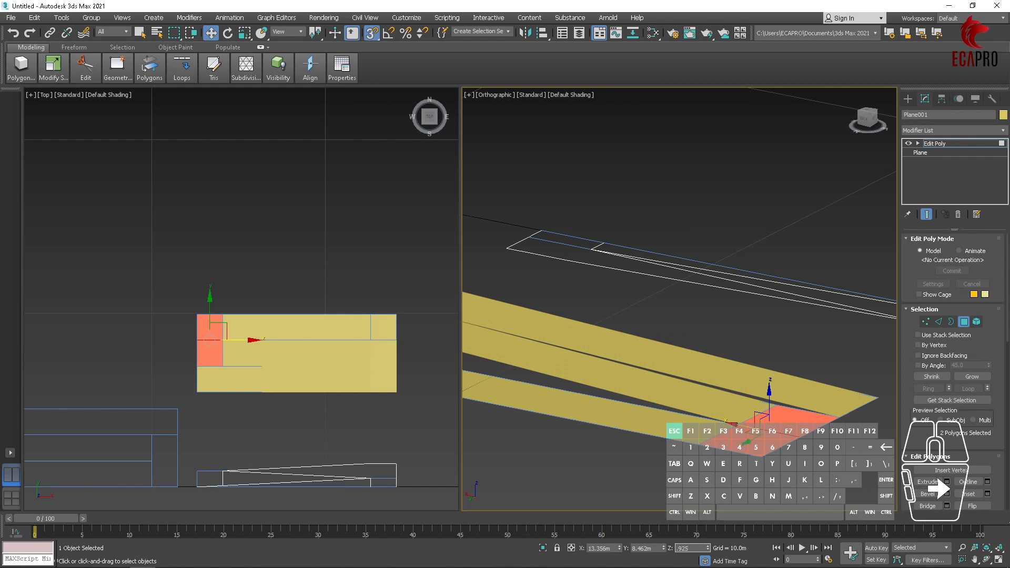
key(Return)
- Select the upper-right corner polygon of the surface and raise it to Z 1.35 m
alt+middle_drag(826, 447, 486, 419)
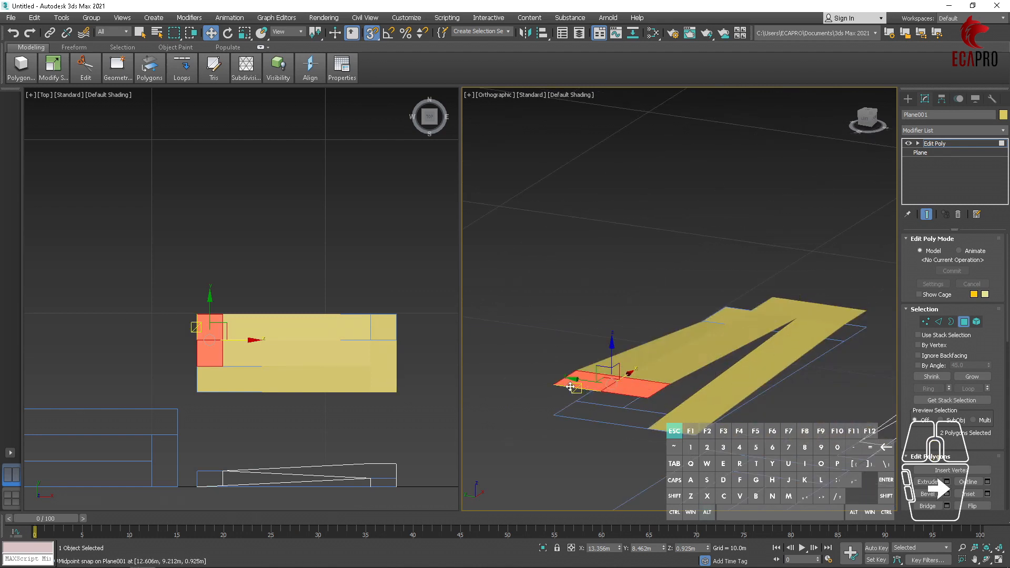
alt+middle_drag(572, 392, 694, 371)
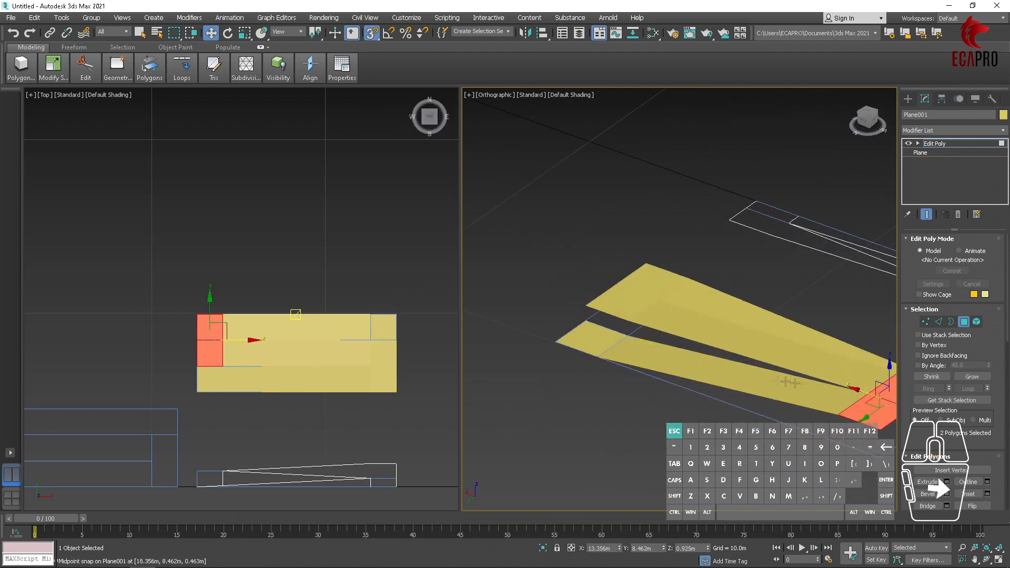
click(587, 339)
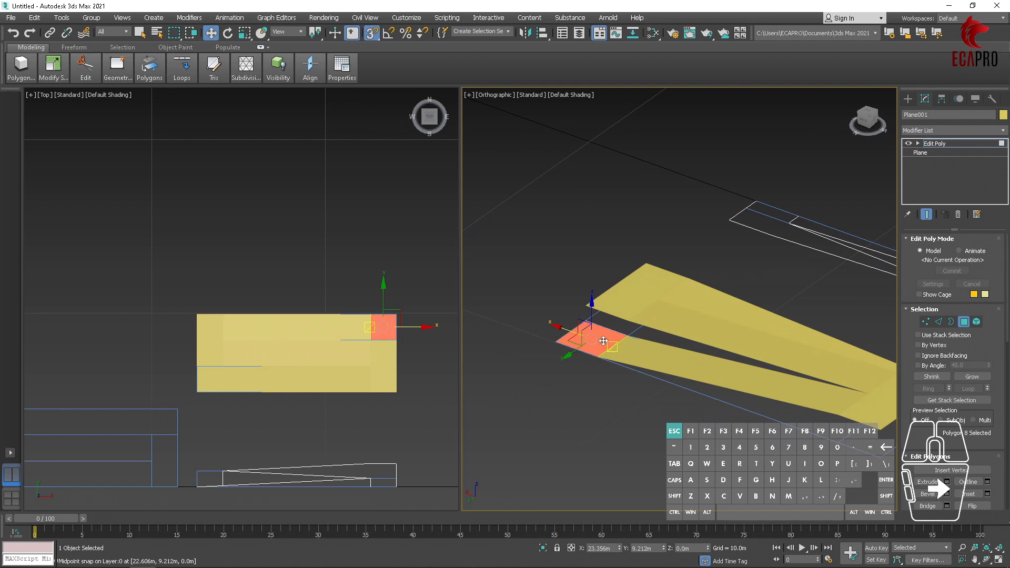
middle_drag(682, 375, 642, 378)
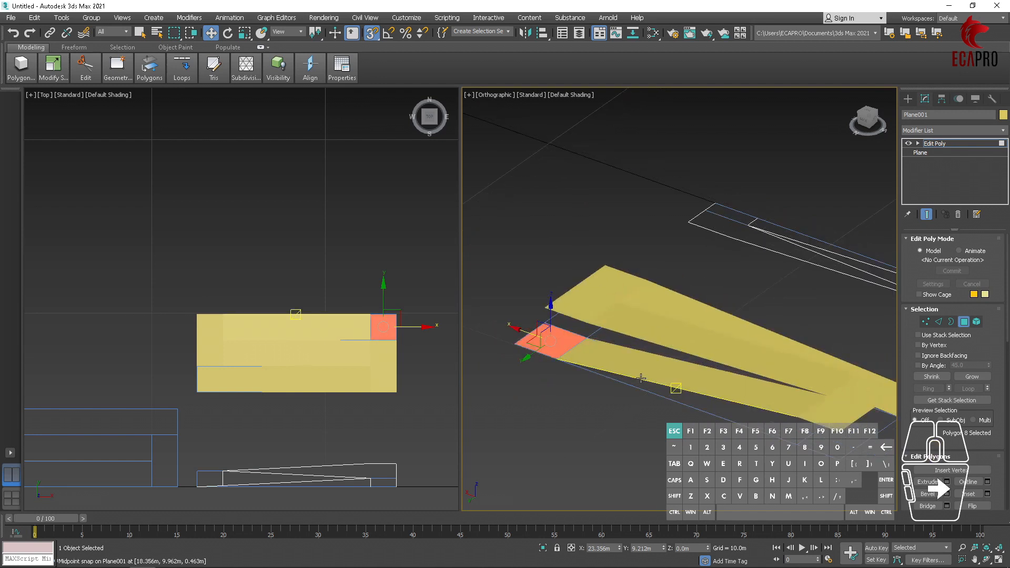
click(684, 548)
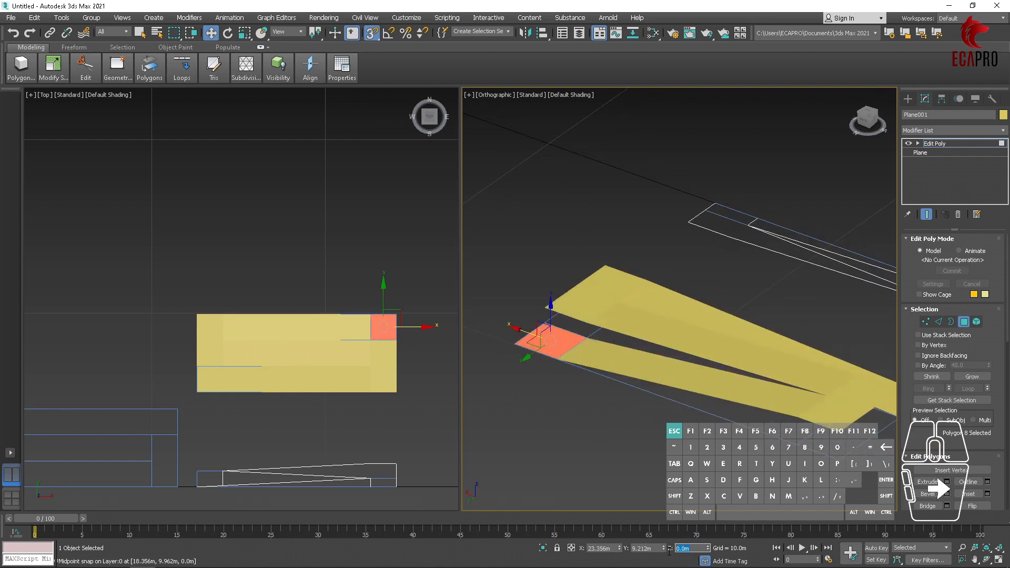
text(1.35)
key(Return)
alt+middle_drag(720, 357, 830, 297)
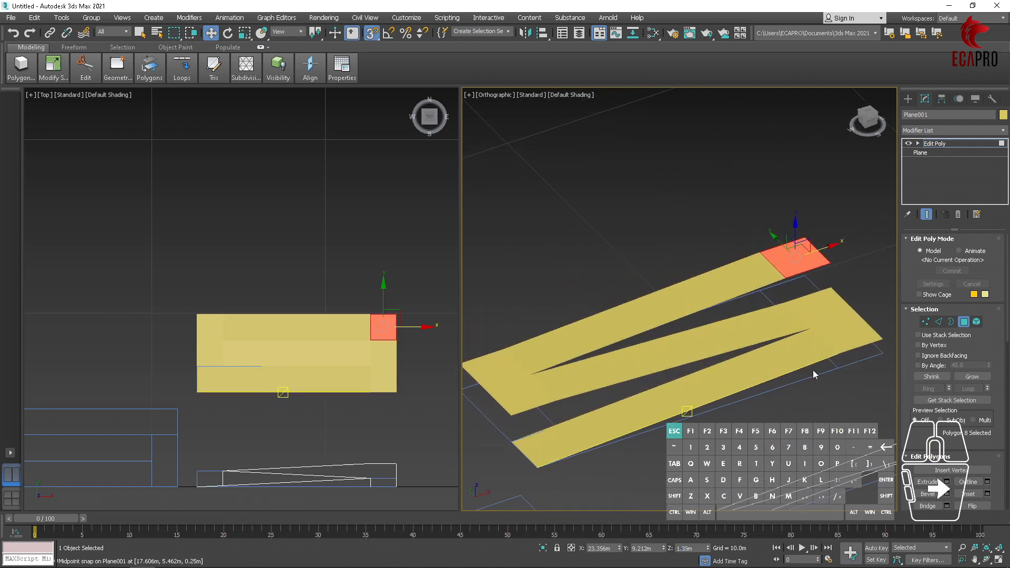
middle_drag(813, 375, 818, 348)
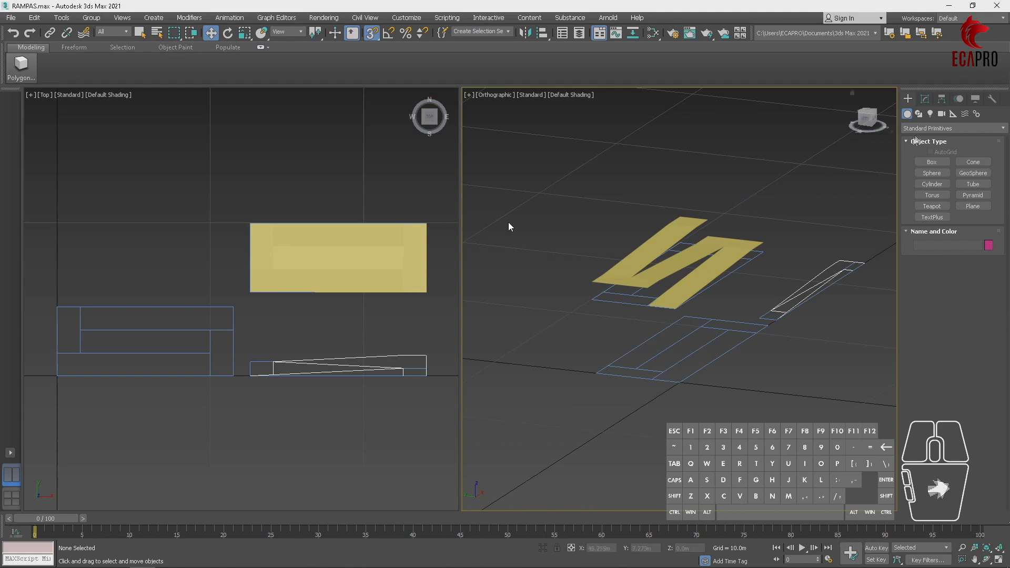
- Create an AEC Extended Railing along the lowest ramp's outer edge, snapping from its bottom corner to the far corner of the raised landing
click(926, 129)
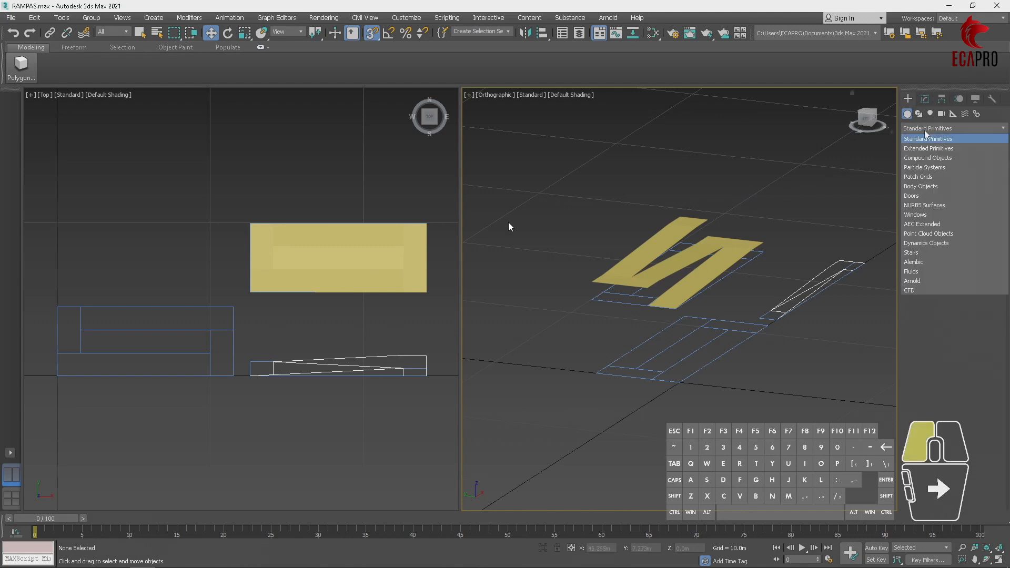
click(926, 225)
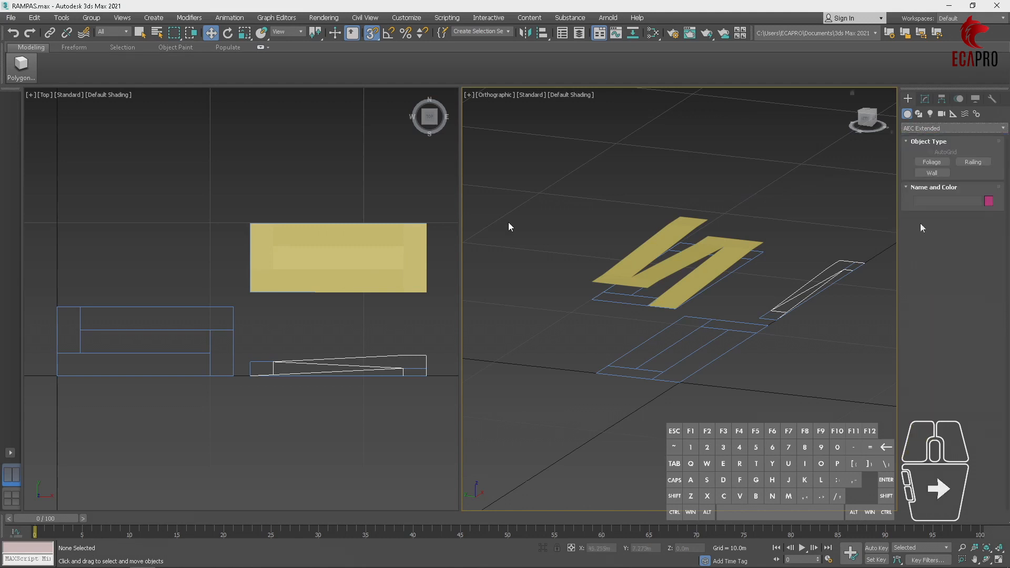
click(974, 163)
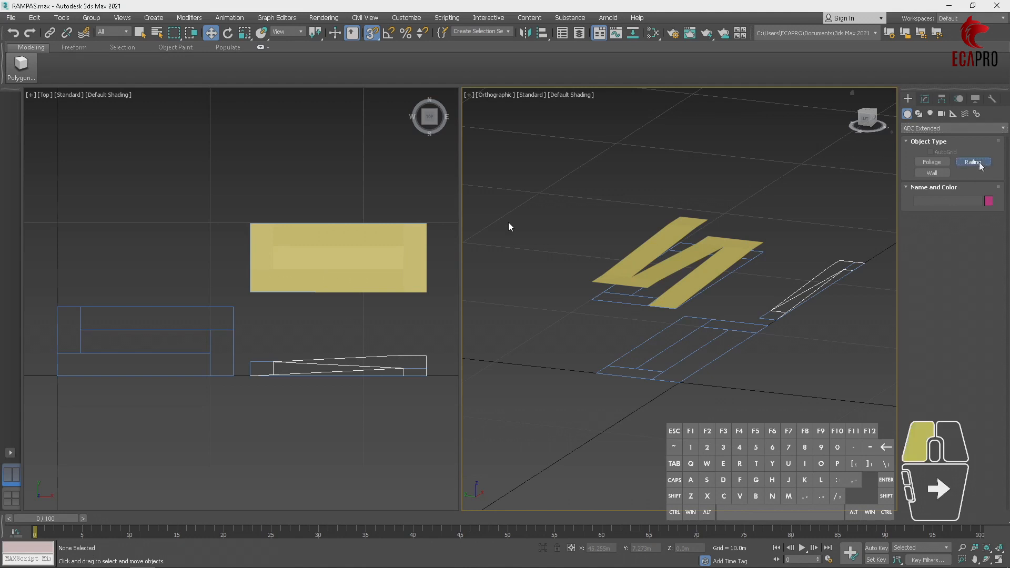
scroll(742, 319, up, 5)
scroll(742, 318, down, 5)
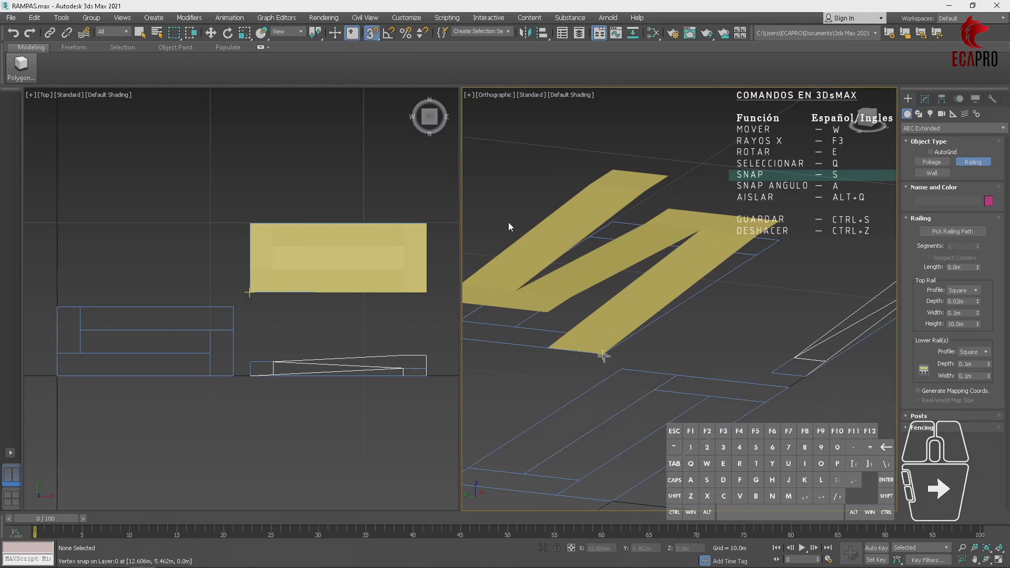
drag(601, 354, 775, 220)
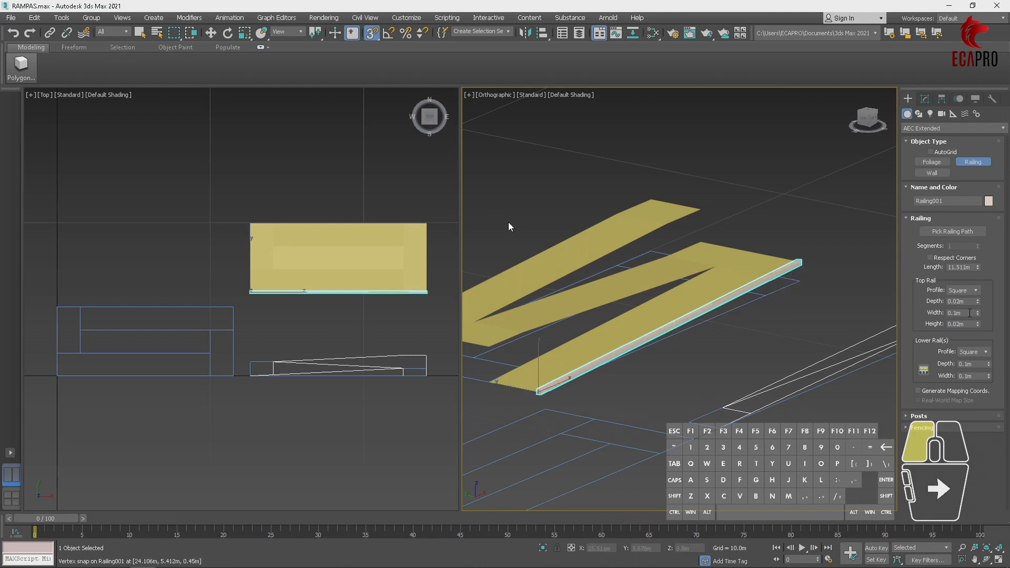
- Set the railing's top rail height to 0.9 m
drag(968, 323, 909, 327)
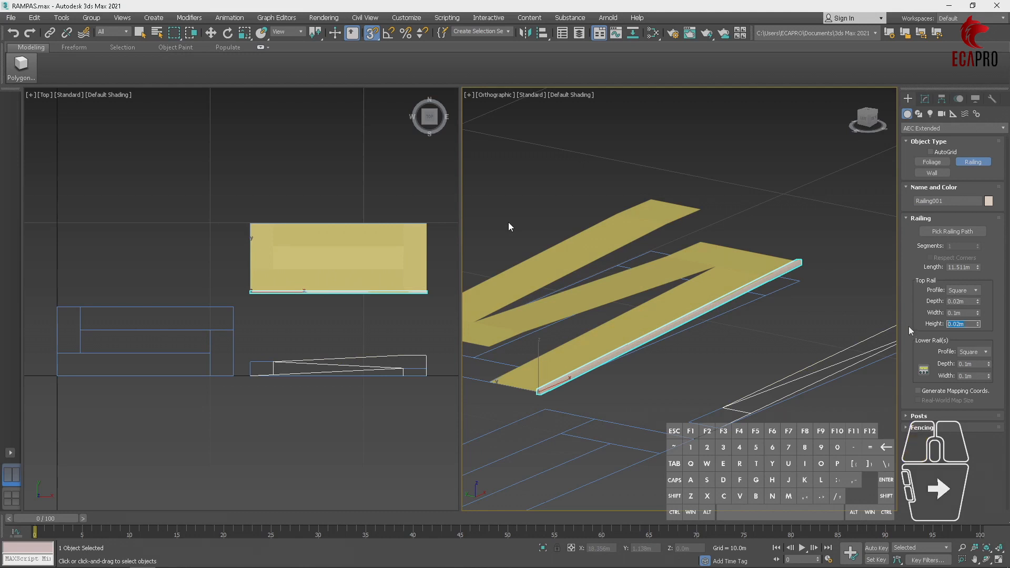
text(.9)
key(Return)
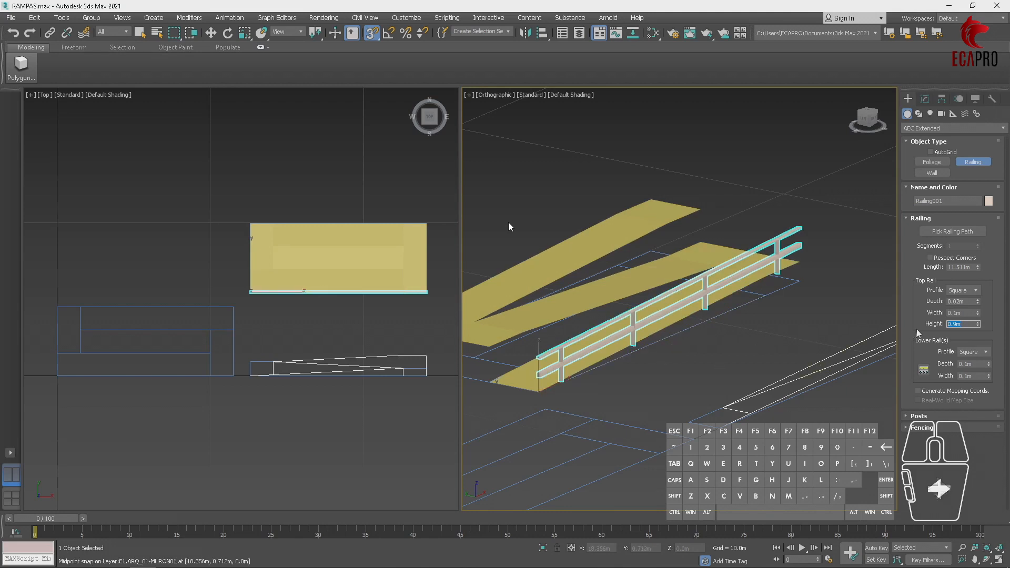
- Give the top rail a Round profile with a depth and width of 0.05 m
scroll(767, 342, up, 5)
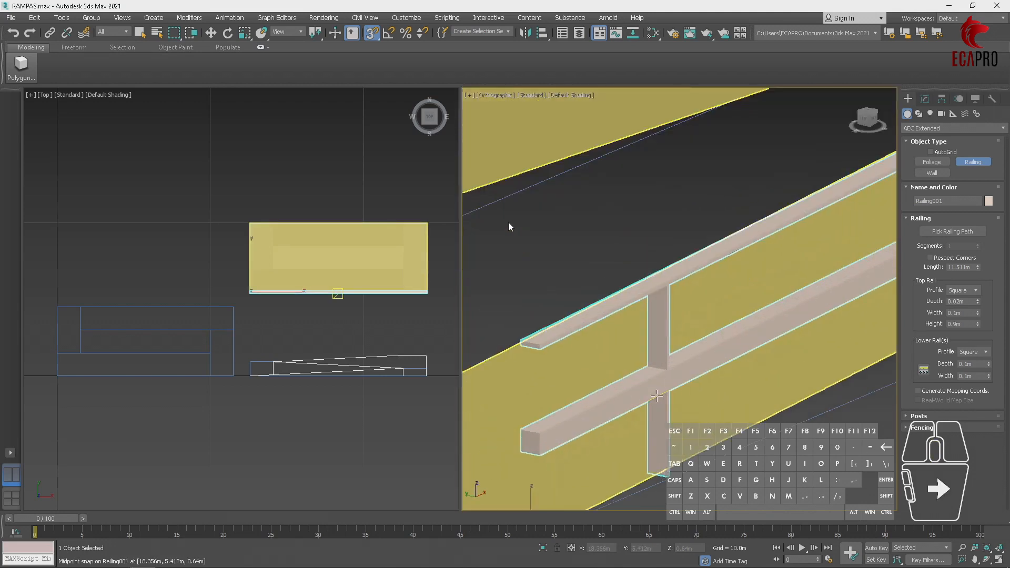
click(966, 291)
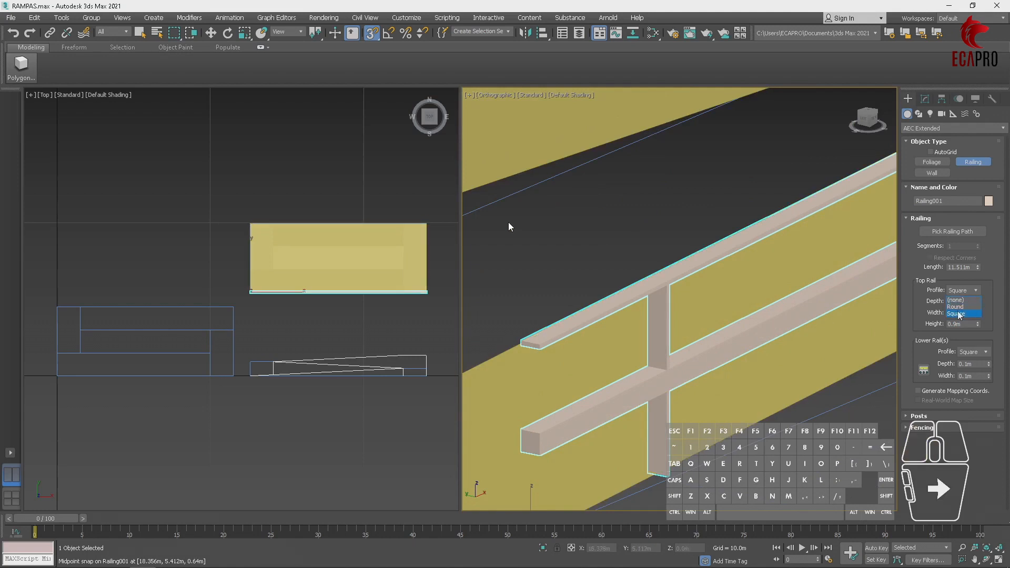
click(958, 307)
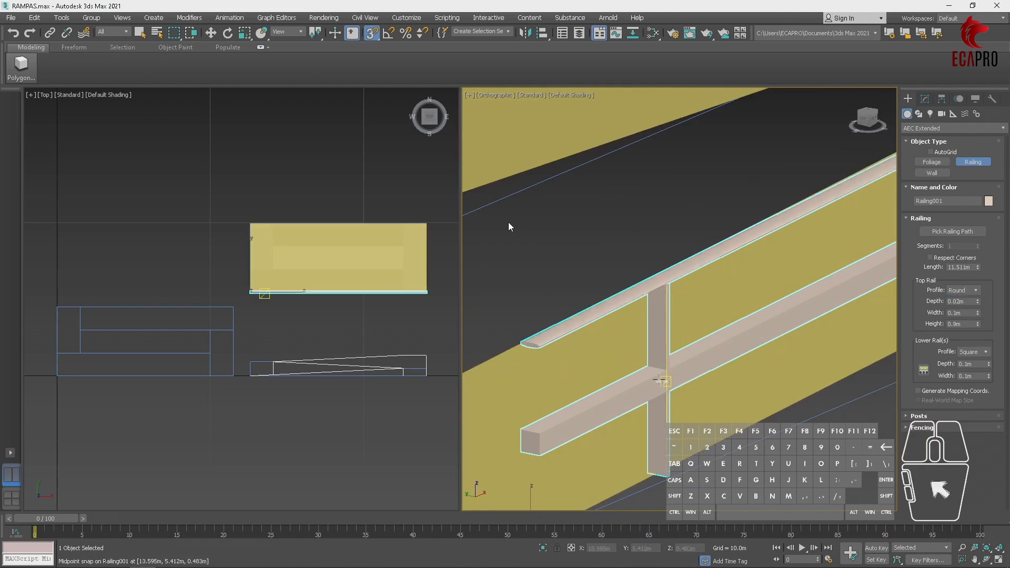
click(960, 301)
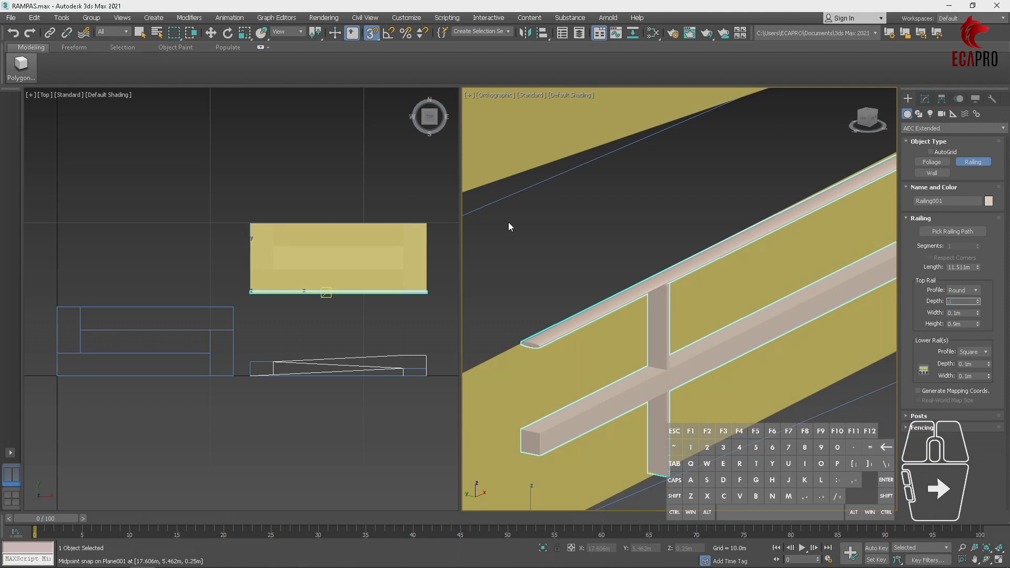
text(0.1)
key(Return)
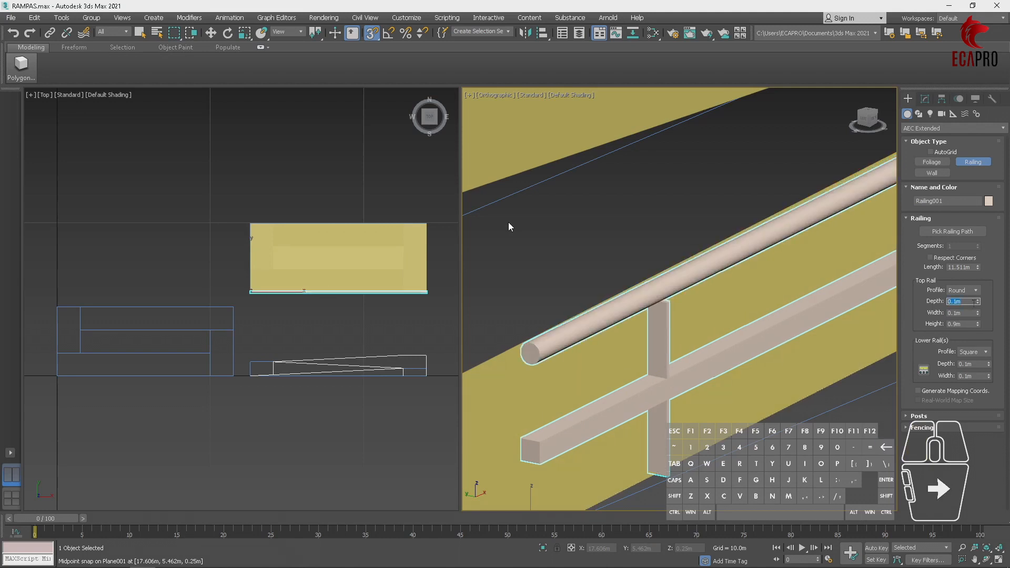
text(.05)
key(Return)
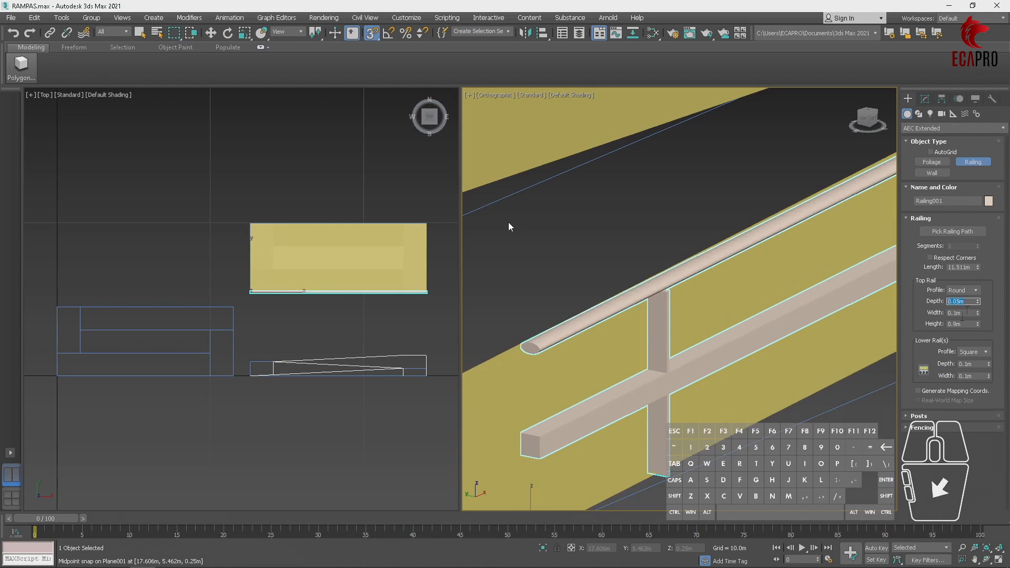
key(Tab)
text(.05)
key(Return)
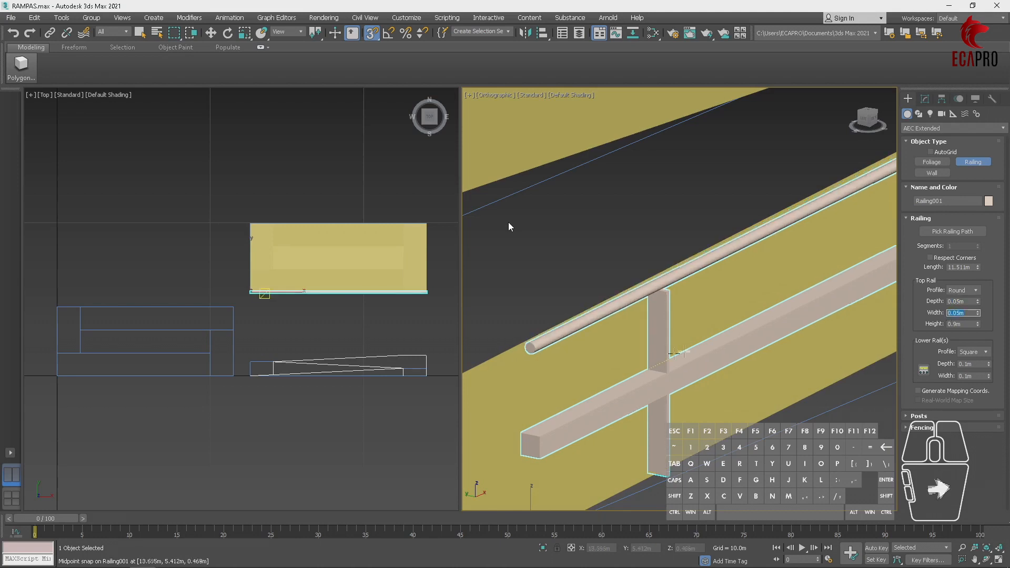
- Give the railing's lower rail a Round profile with a depth and width of 0.05 m
click(976, 352)
click(968, 368)
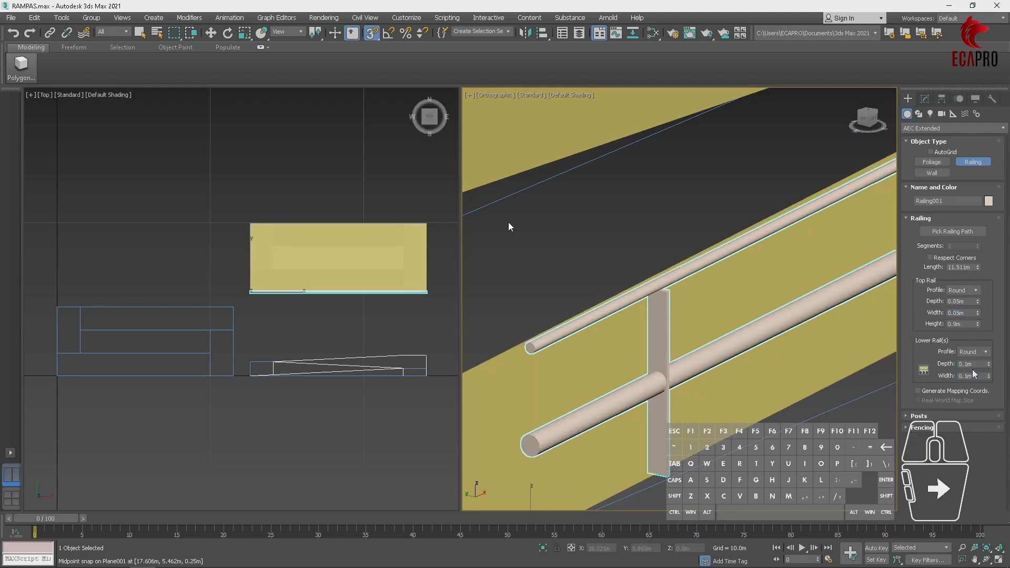
double_click(973, 365)
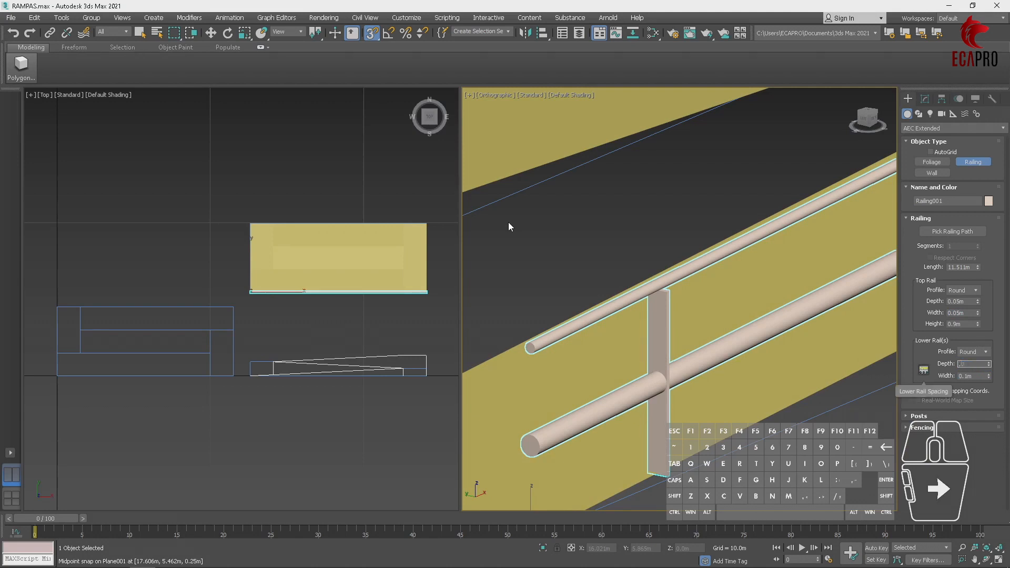
key(Tab)
text(.05)
key(Return)
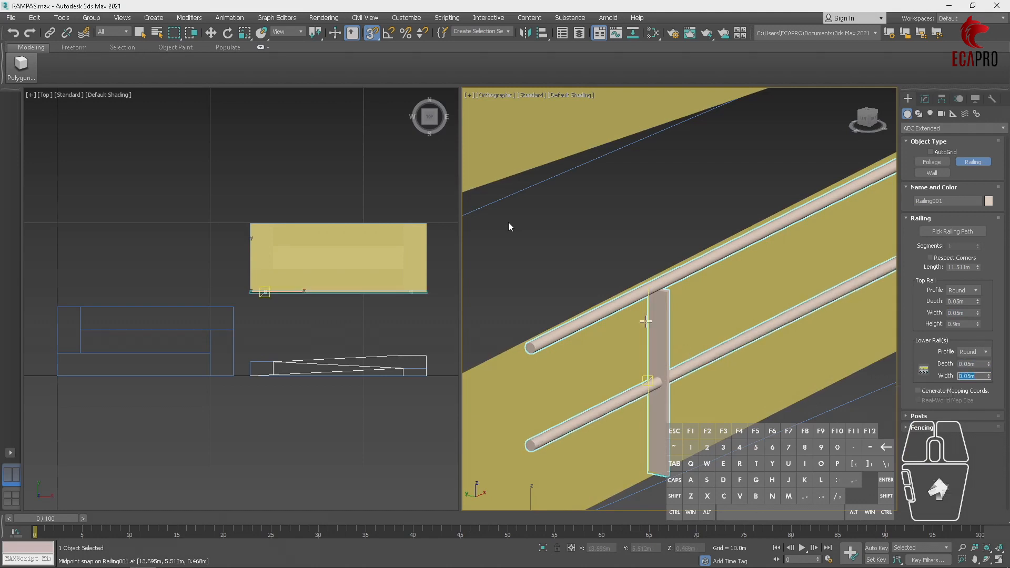
- Give the railing's posts a Round profile with a depth and width of 0.05 m and an extension of 0.2 m
click(906, 418)
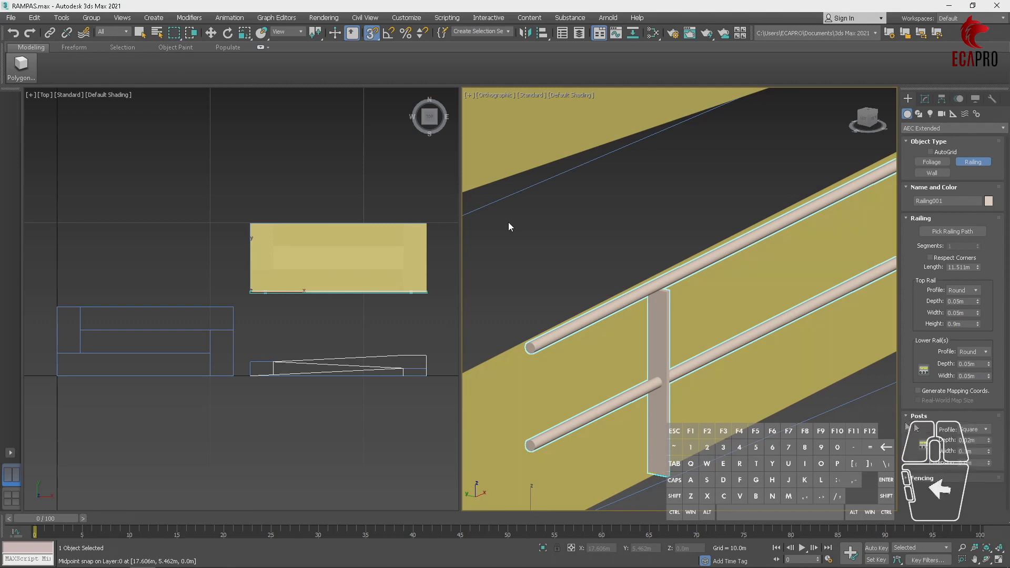
click(973, 432)
click(968, 445)
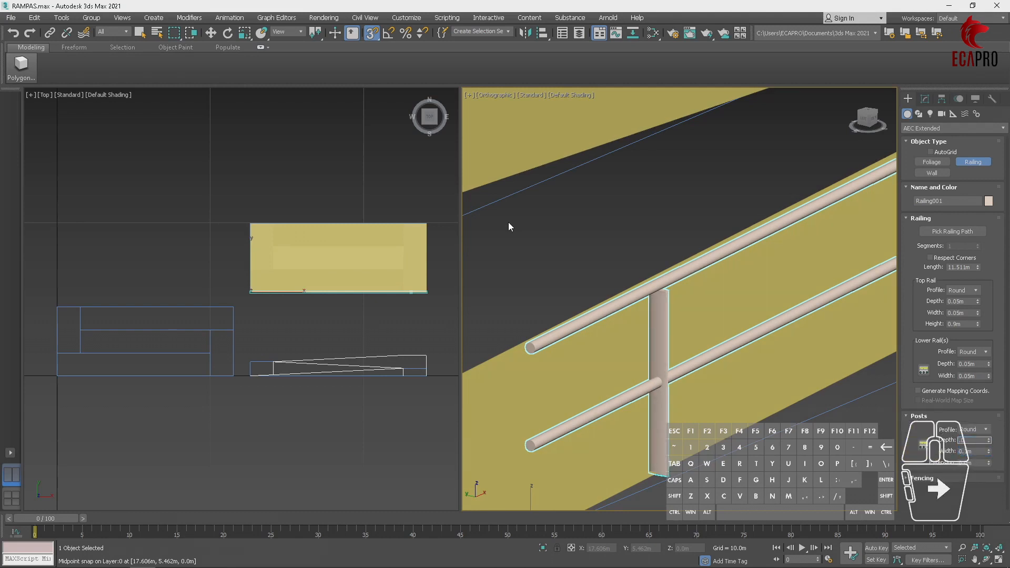
key(Tab)
text(.05)
key(Tab)
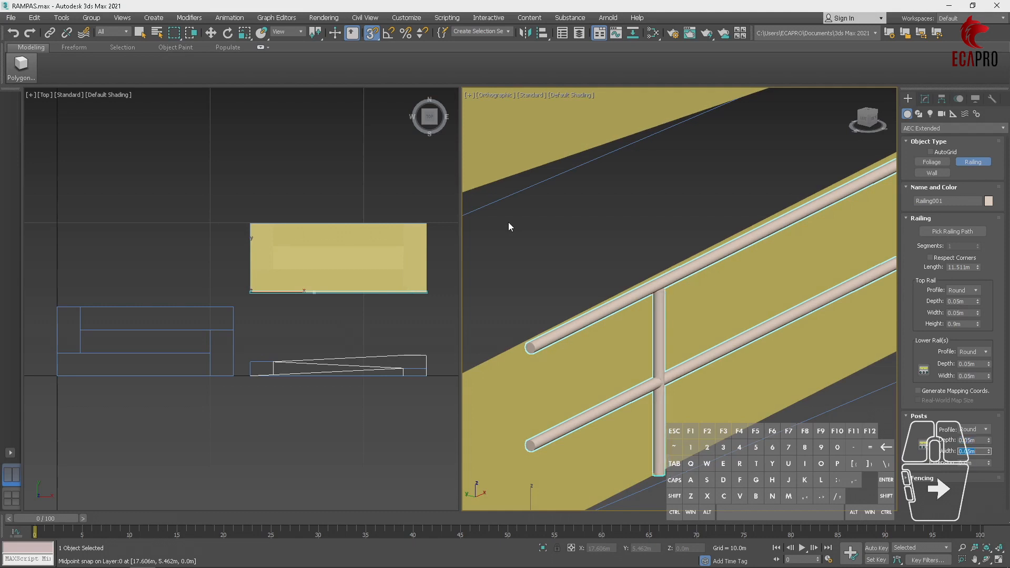
scroll(509, 227, down, 5)
scroll(508, 227, up, 3)
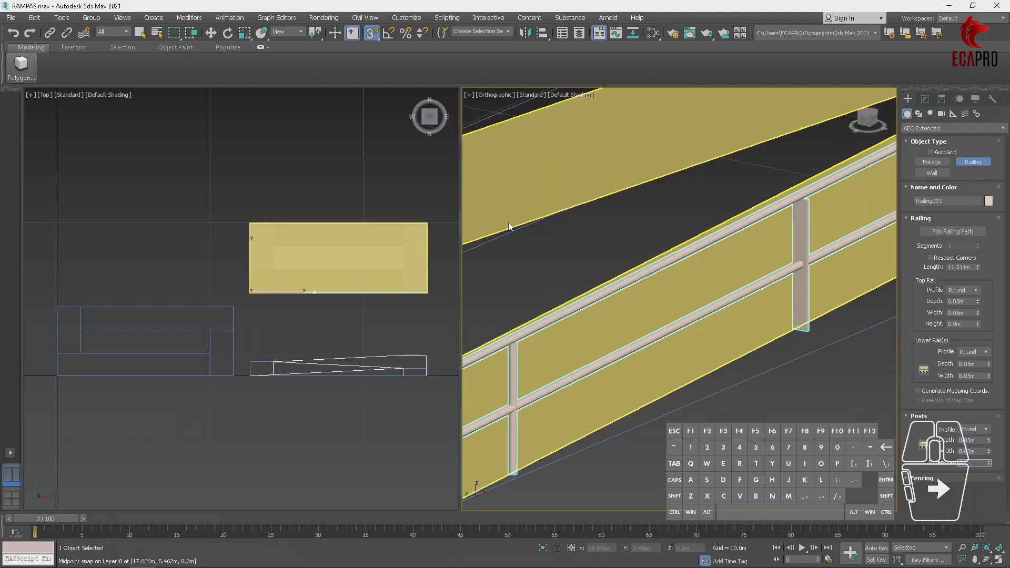
text(.2)
key(Return)
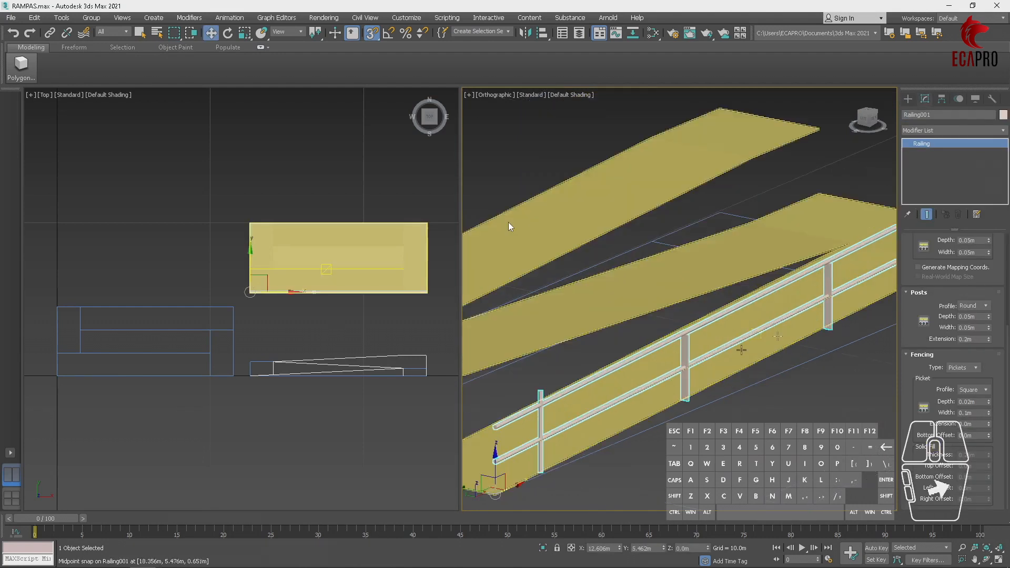
- Give the railing's fencing pickets a Round profile with a depth and width of 0.05 m
click(973, 390)
click(973, 400)
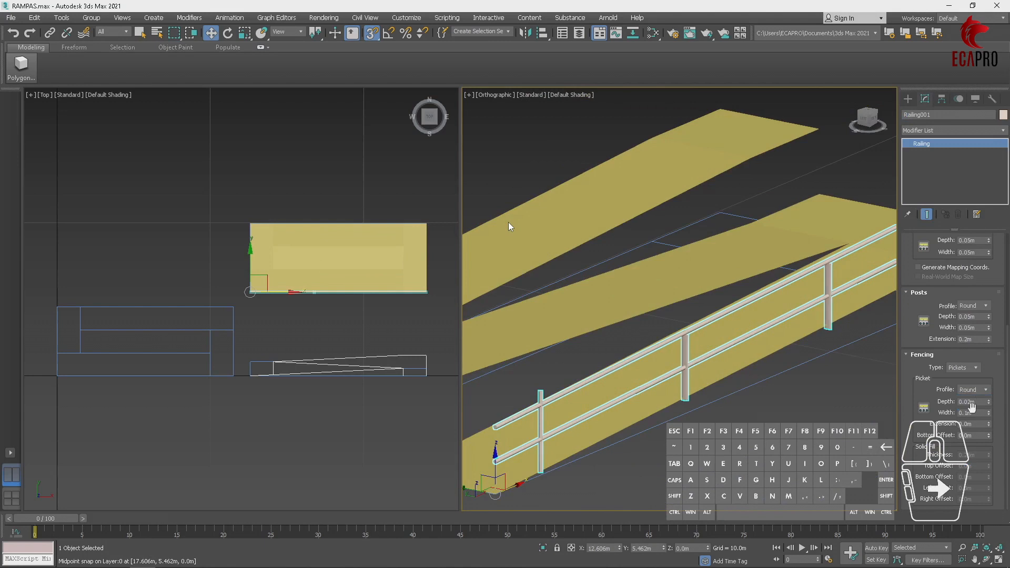
double_click(981, 404)
text(.05)
key(Return)
key(Tab)
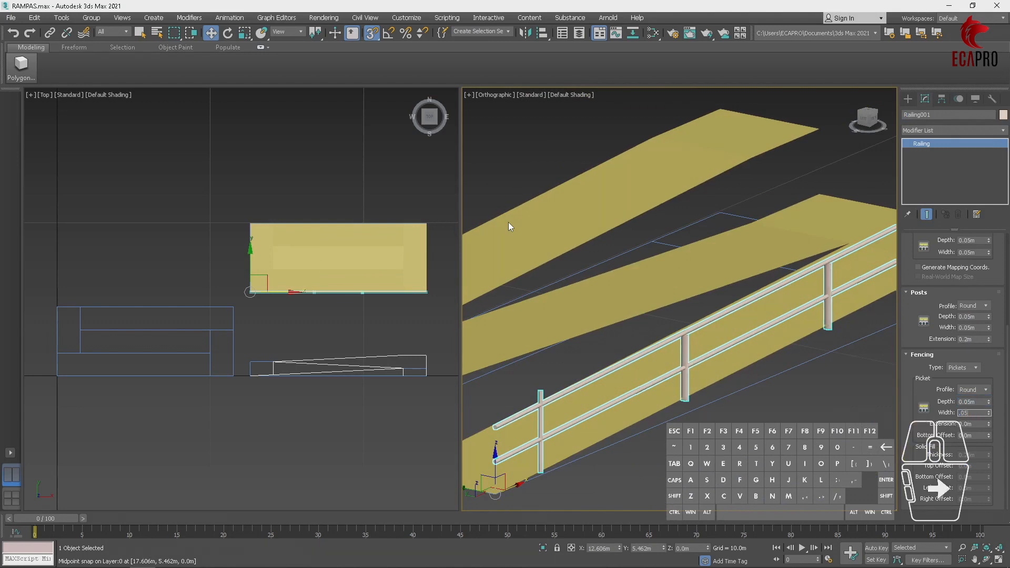
text(.05)
key(Return)
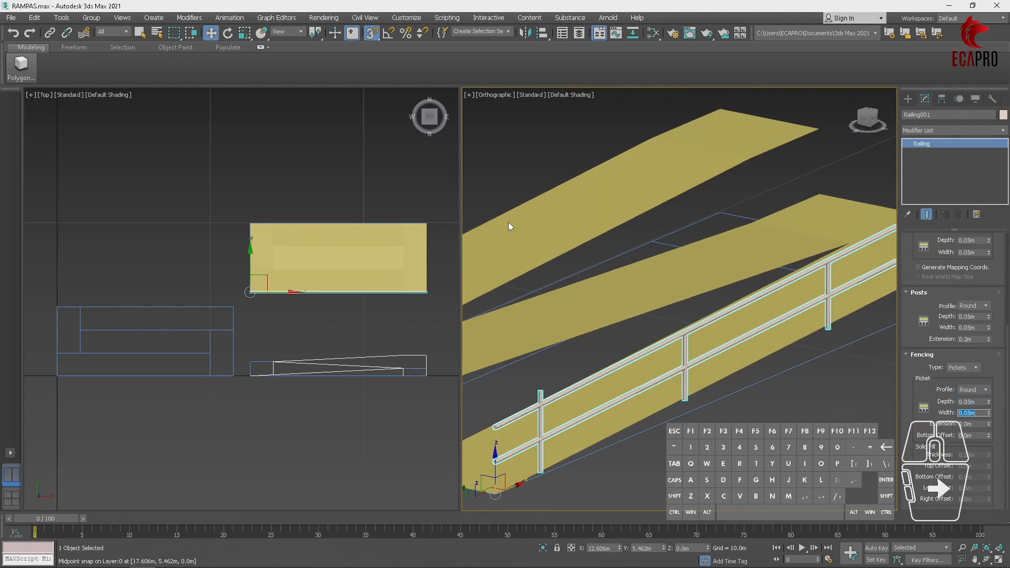
double_click(978, 425)
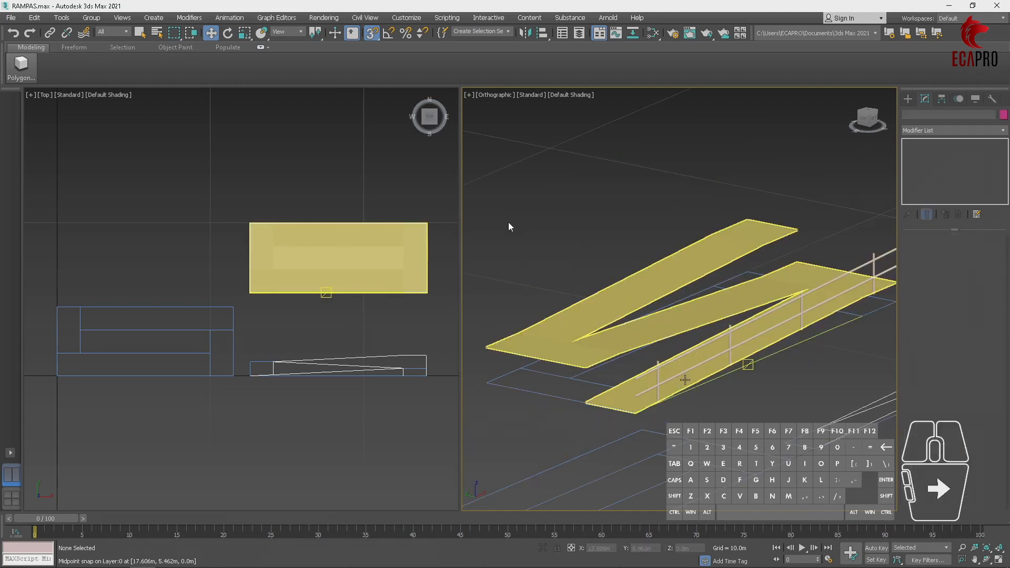
- Examine the railing's first post and where its base meets the outer edge of the lowest ramp
click(657, 380)
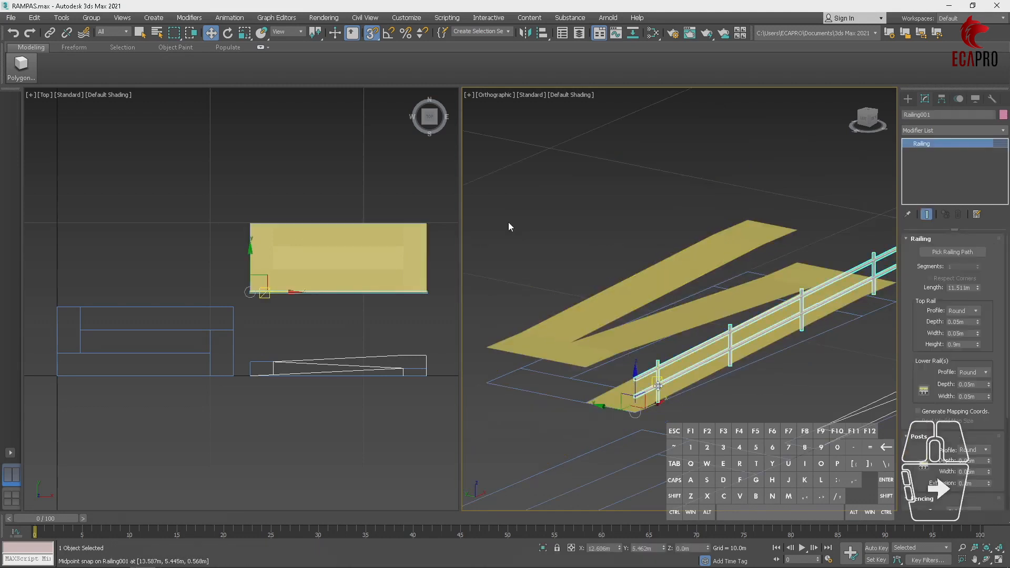
scroll(658, 384, up, 4)
scroll(655, 428, up, 5)
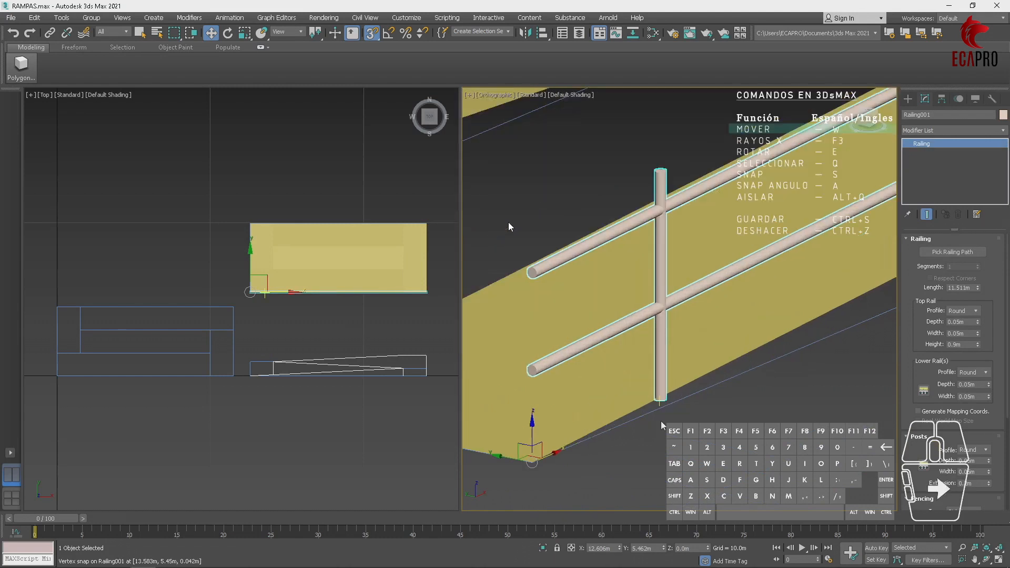
click(661, 404)
scroll(658, 397, up, 4)
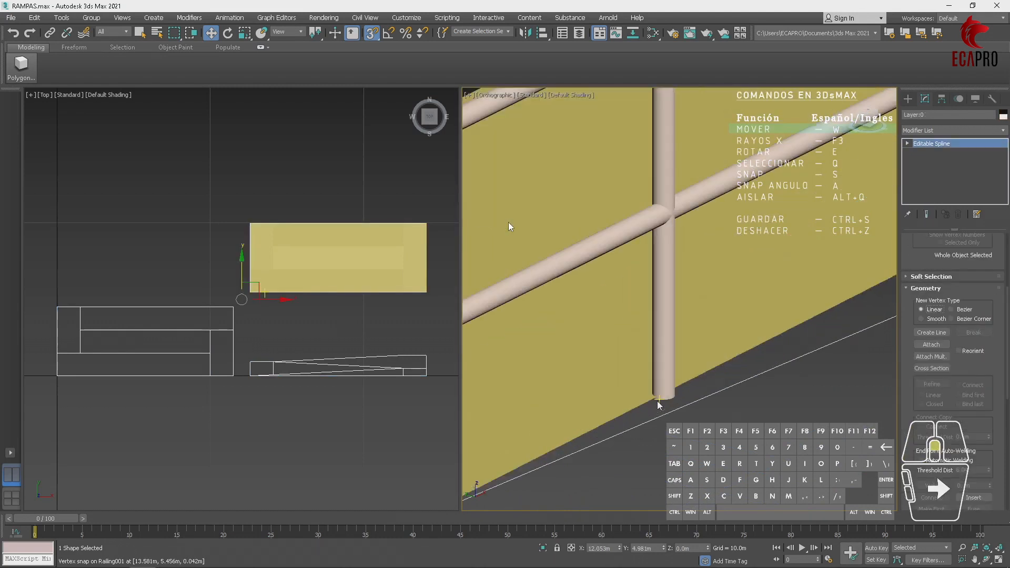
drag(671, 399, 468, 319)
scroll(605, 363, down, 8)
click(657, 398)
alt+middle_drag(658, 398, 686, 401)
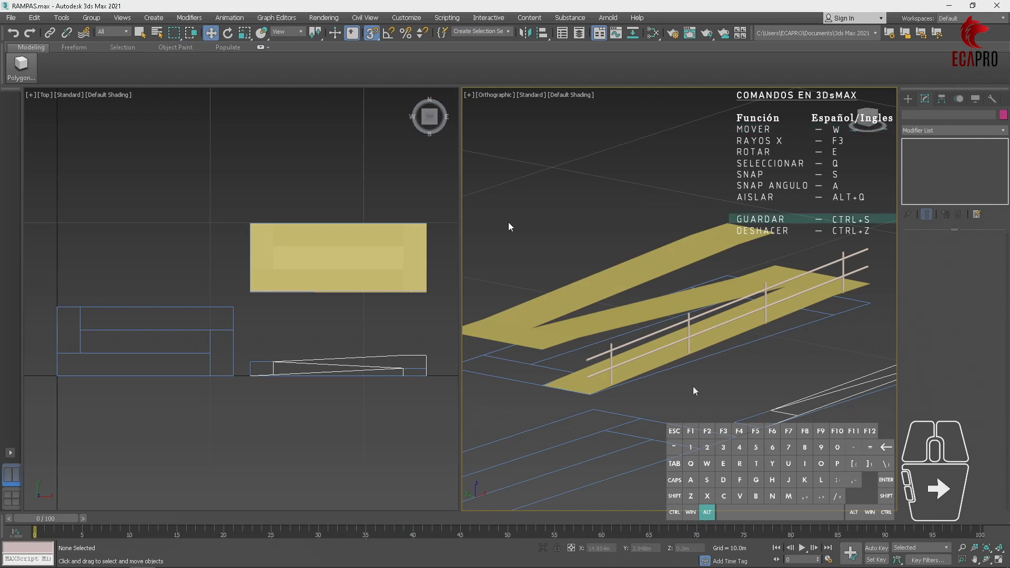
- Save the scene with the finished ramp railing
key(ctrl+s)
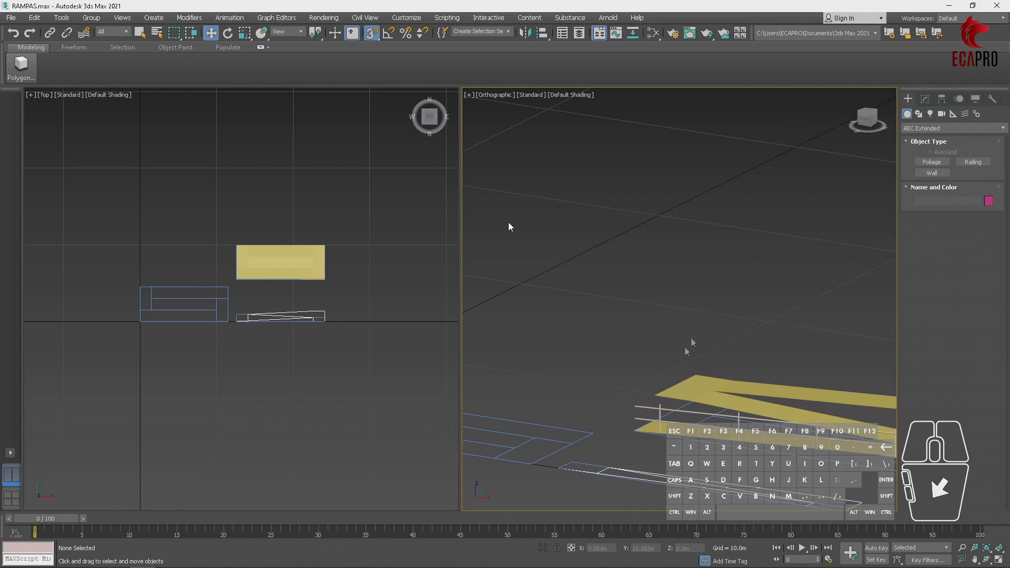
click(775, 421)
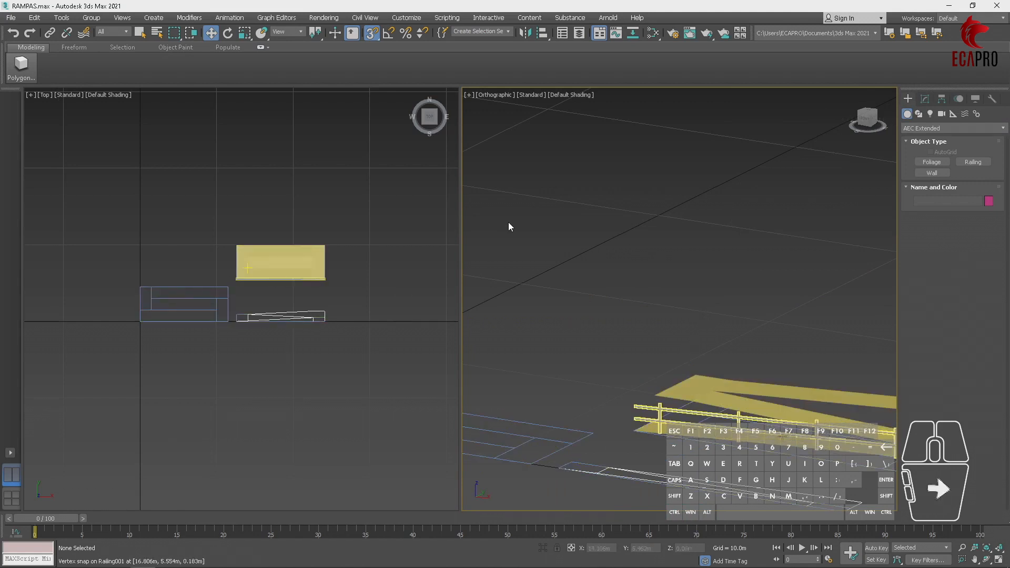
click(925, 100)
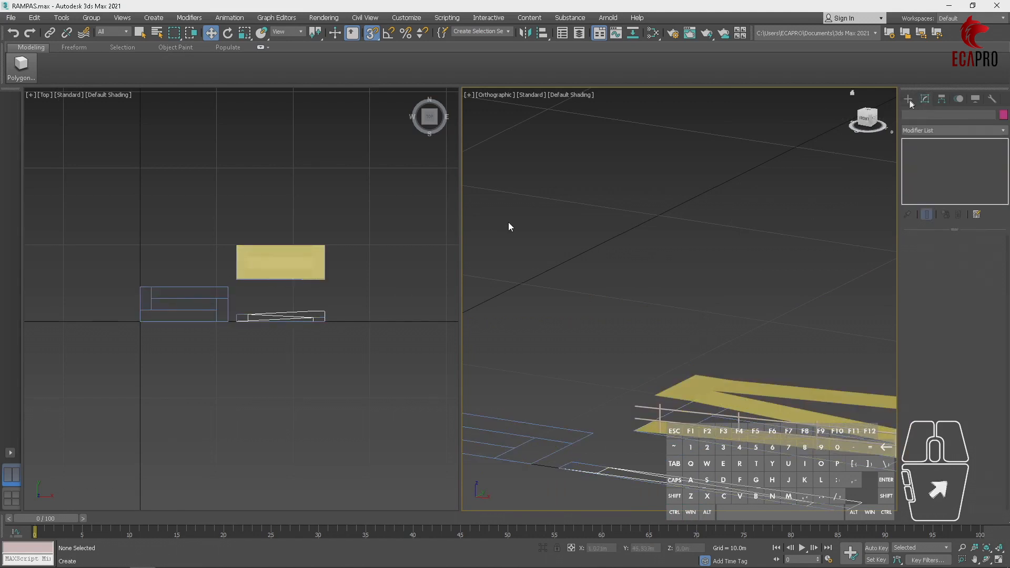
- Draw a semicircular arc spline with a radius of about 6 m in the Top viewport, beyond the plan outlines
click(908, 99)
click(918, 114)
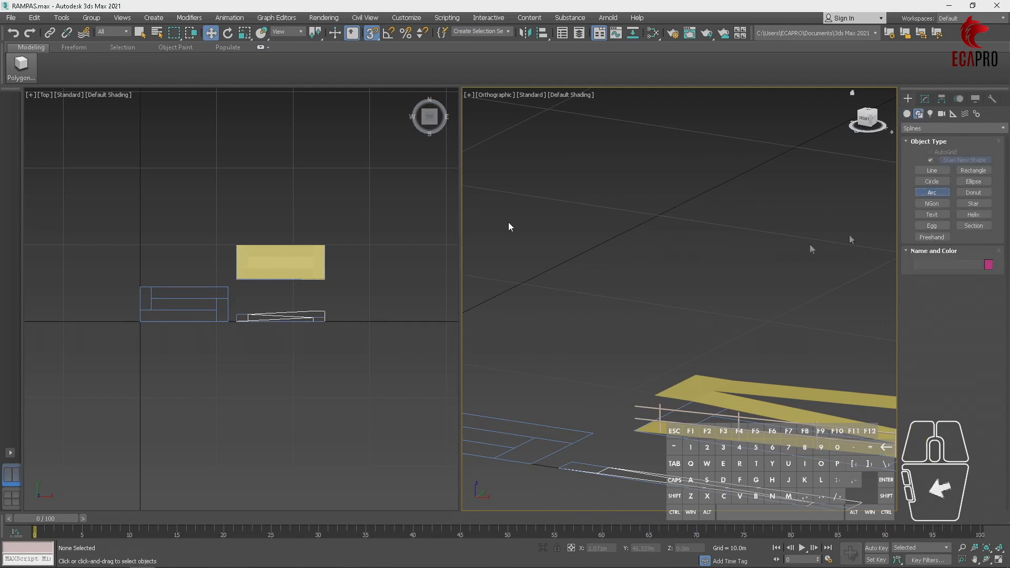
click(931, 193)
drag(126, 205, 221, 204)
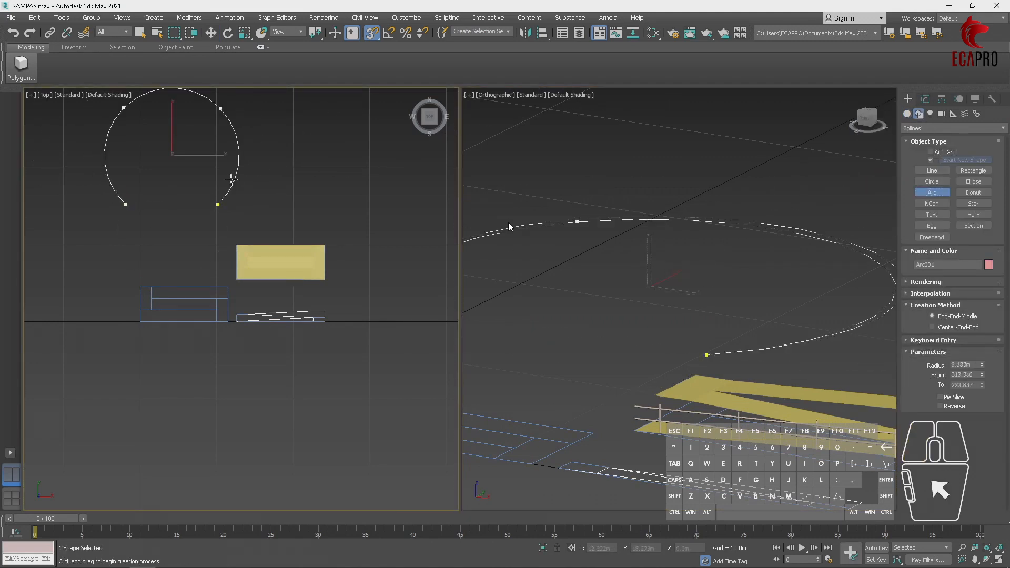
click(205, 168)
- Create an AEC Extended Railing that uses the semicircular arc as its railing path
middle_drag(722, 309, 820, 294)
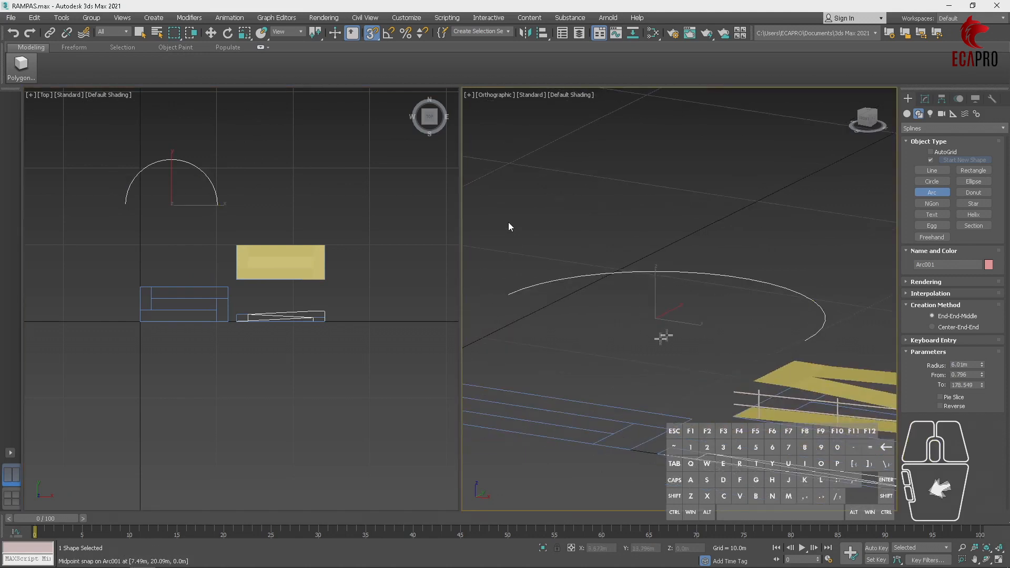
alt+middle_drag(623, 340, 685, 348)
click(906, 113)
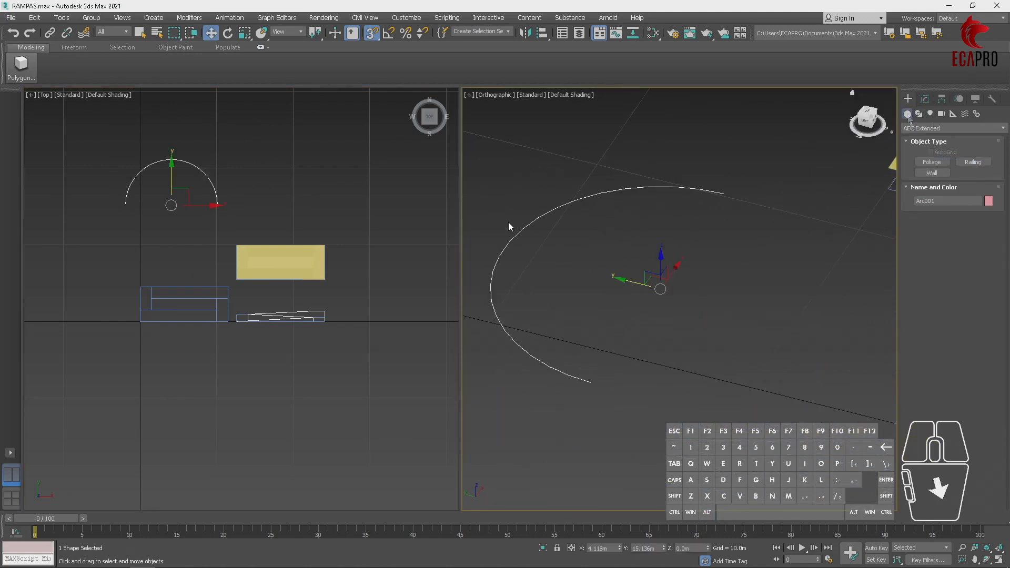
click(951, 128)
click(920, 225)
click(972, 161)
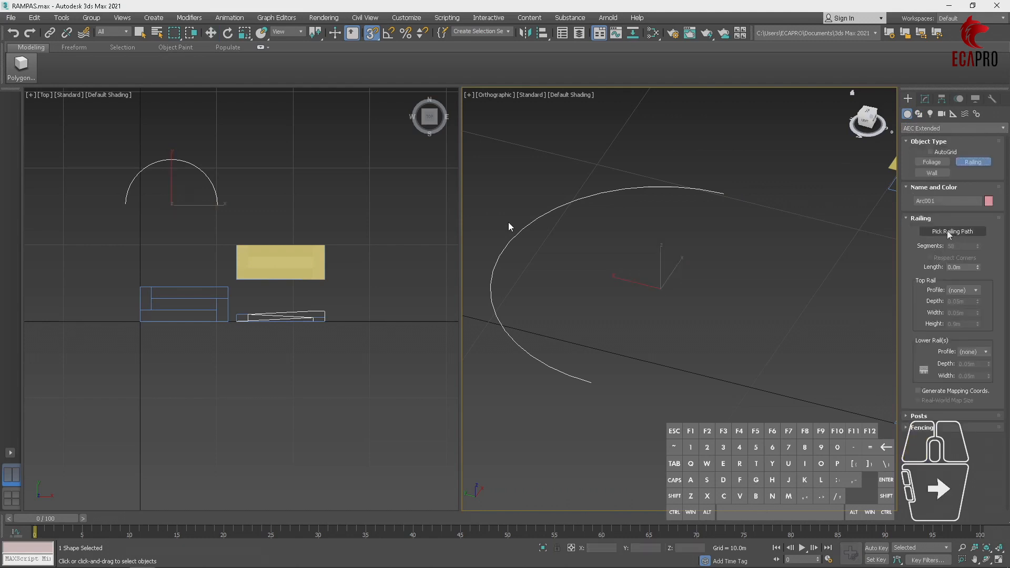
click(946, 231)
click(509, 226)
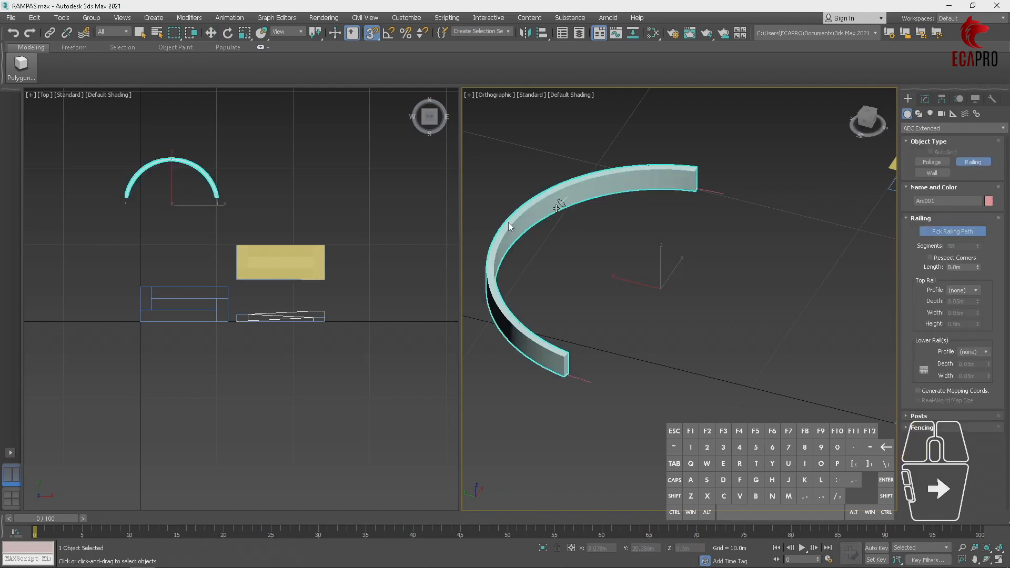
- Give the curved railing's top rail and lower rail a Round profile
click(974, 291)
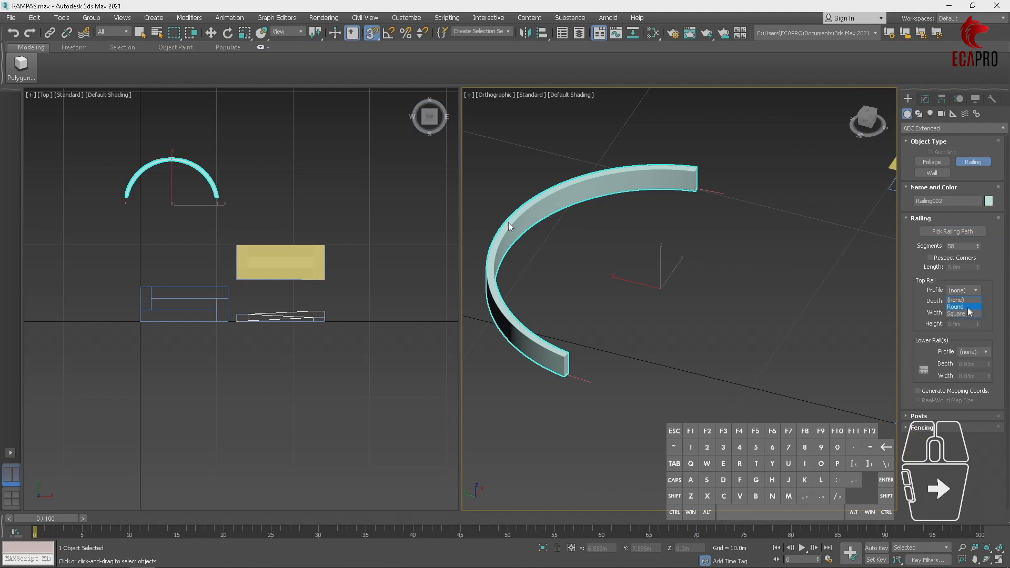
click(969, 308)
click(971, 351)
click(969, 368)
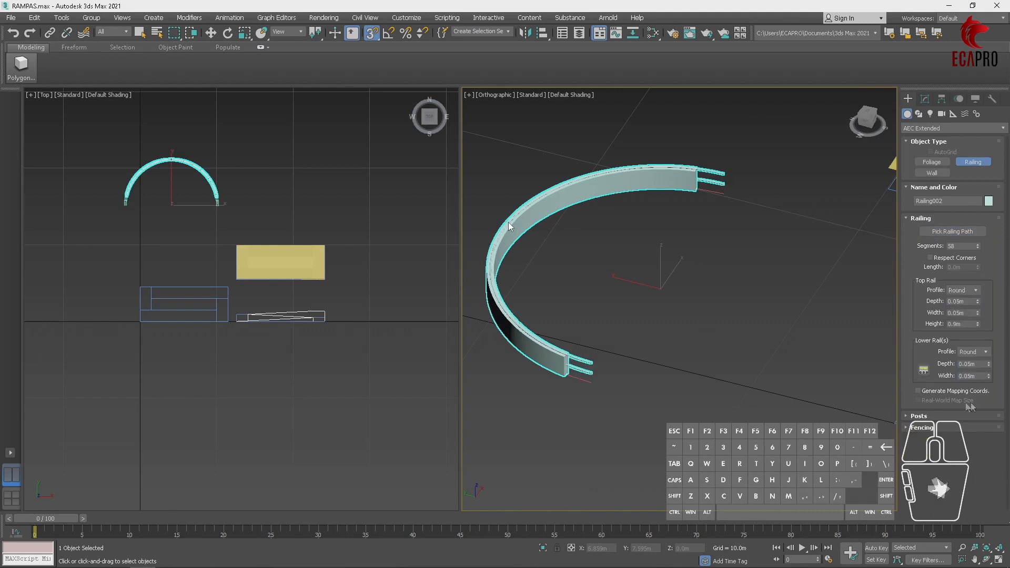
- Give the curved railing's posts a Round profile and set its fencing type to Pickets
click(915, 419)
click(972, 429)
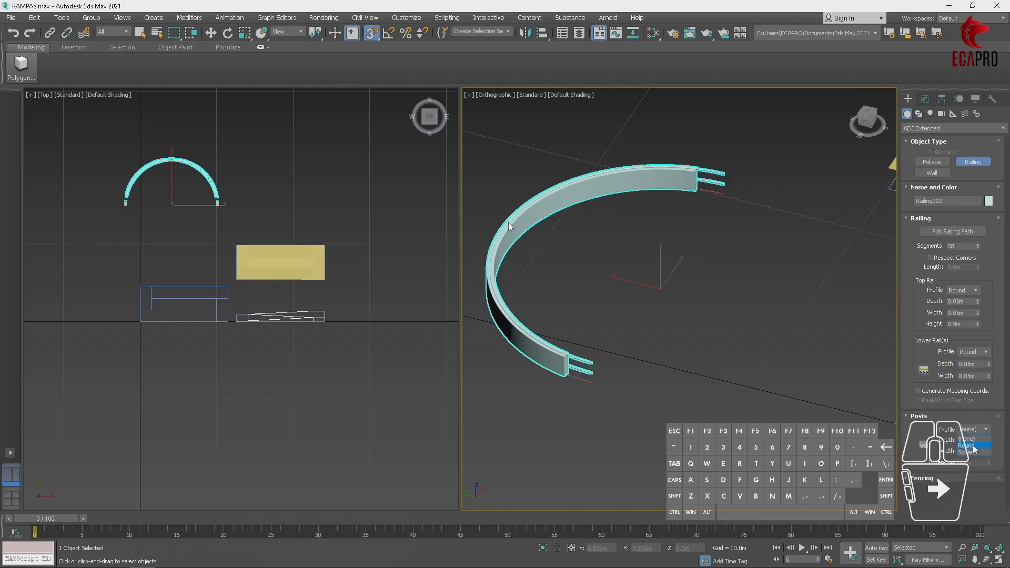
click(971, 446)
click(965, 368)
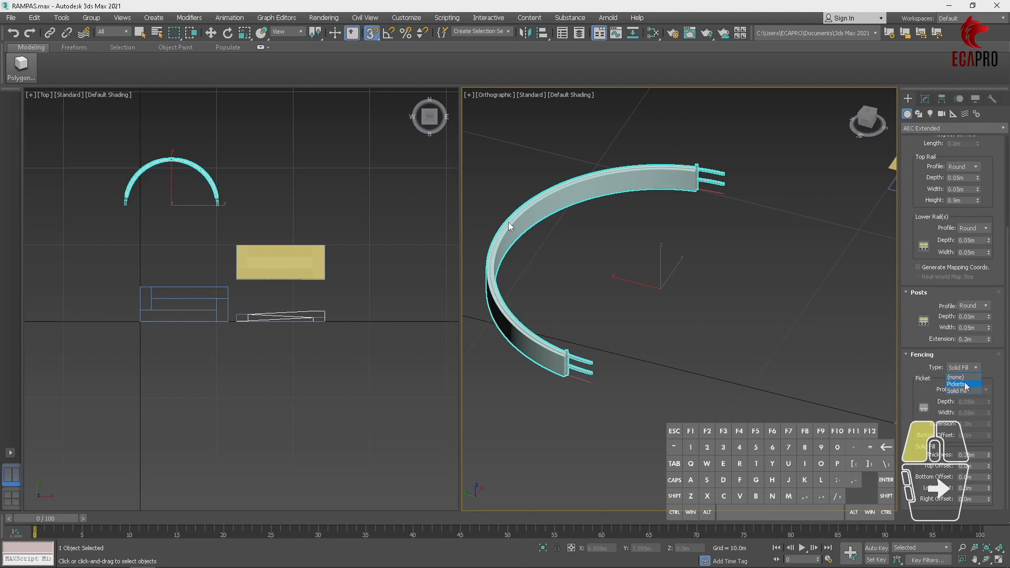
click(964, 384)
drag(684, 333, 681, 323)
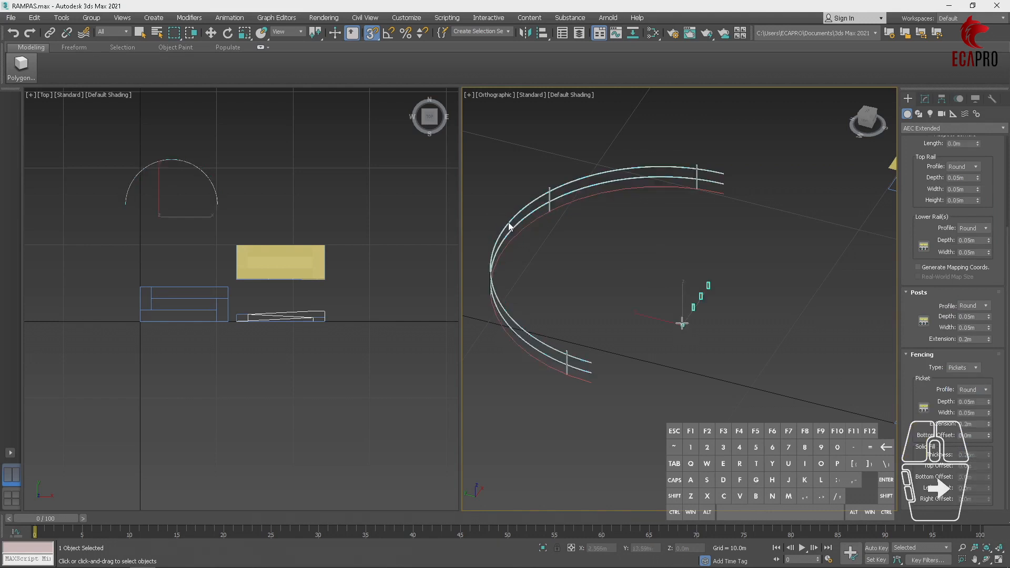
right_click(727, 293)
alt+middle_drag(752, 312, 704, 295)
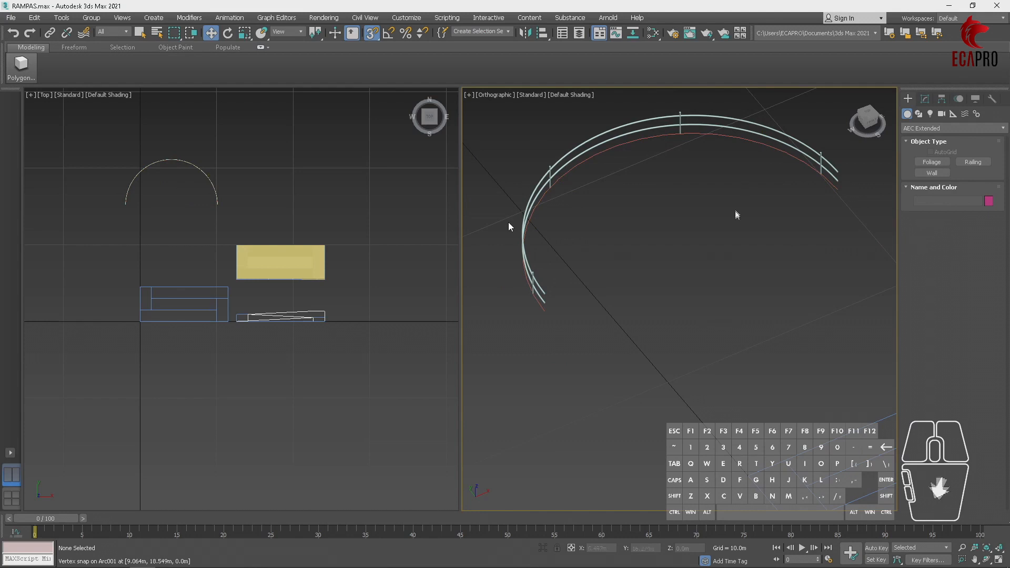
scroll(664, 292, down, 3)
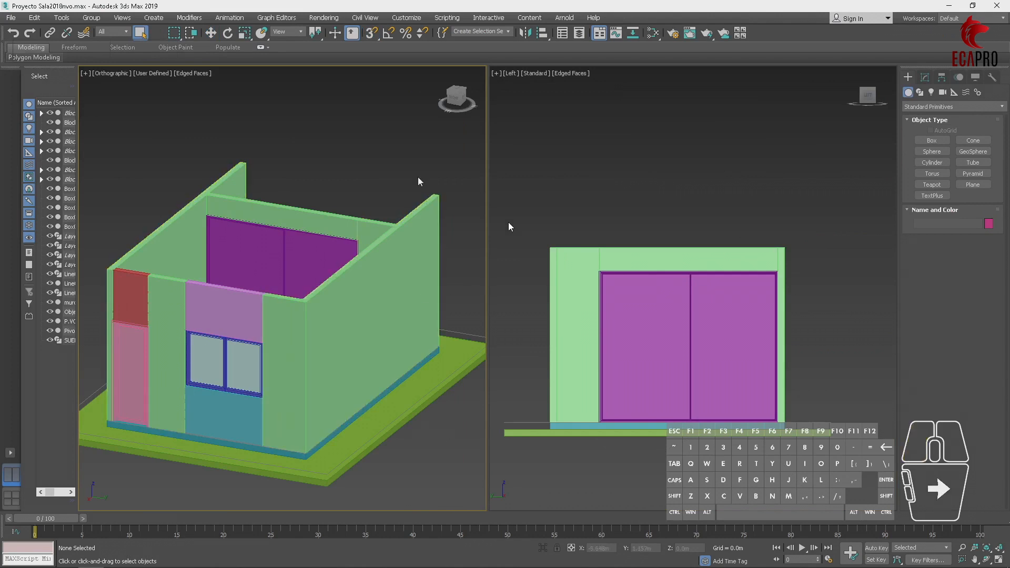
- Create an AEC Extended Railing about 4.8 m long with 3D snapping on, along the open floor edge between the two side walls
alt+middle_drag(441, 224, 363, 236)
alt+middle_drag(382, 293, 329, 313)
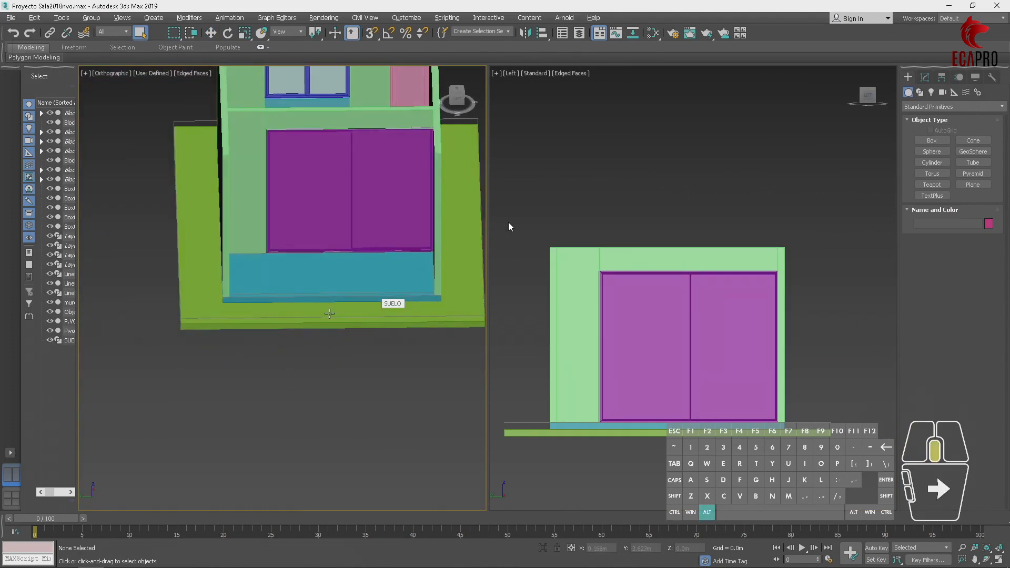
scroll(353, 302, up, 4)
alt+middle_drag(313, 322, 345, 342)
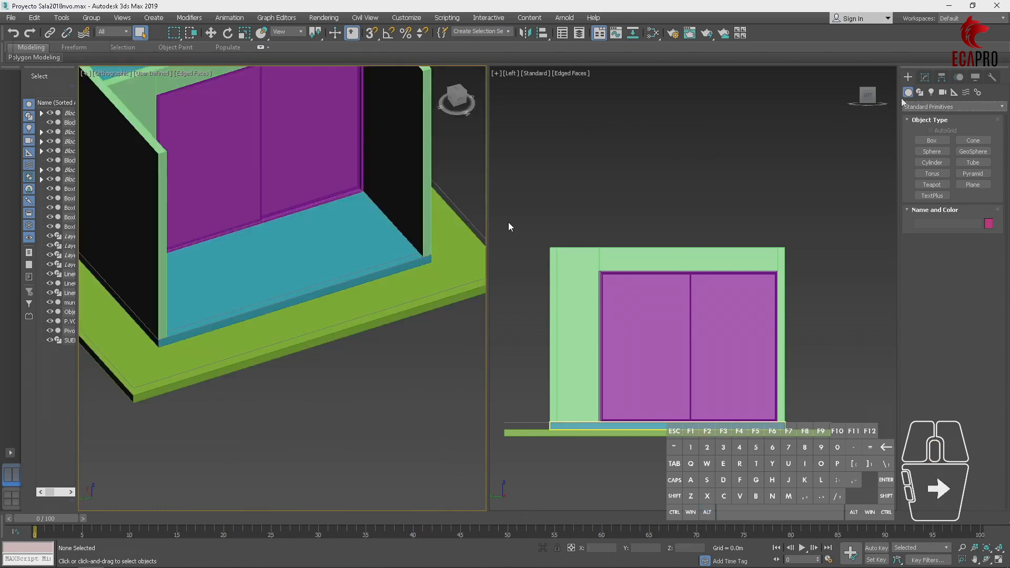
click(912, 107)
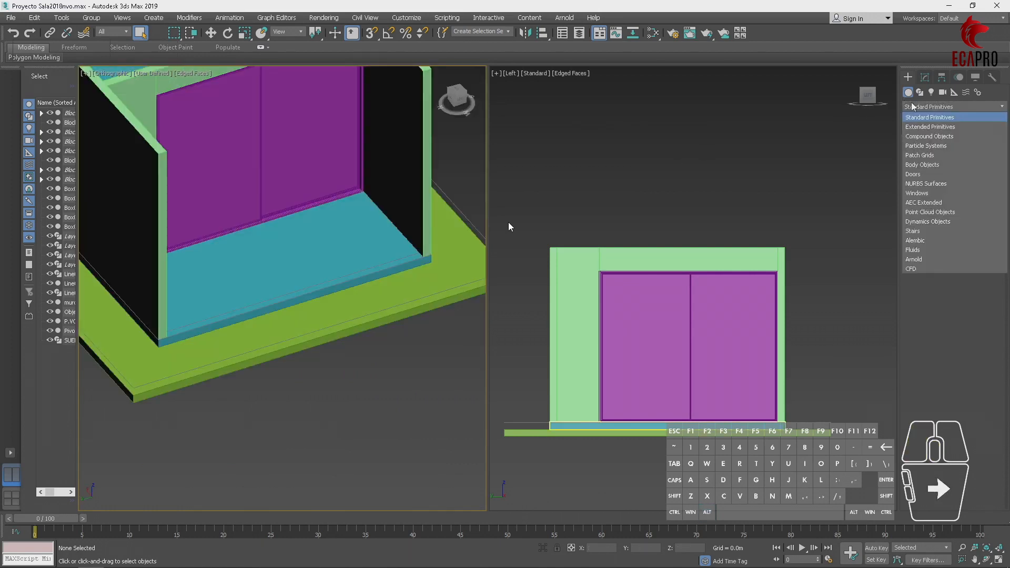
click(917, 203)
click(973, 140)
scroll(414, 281, up, 2)
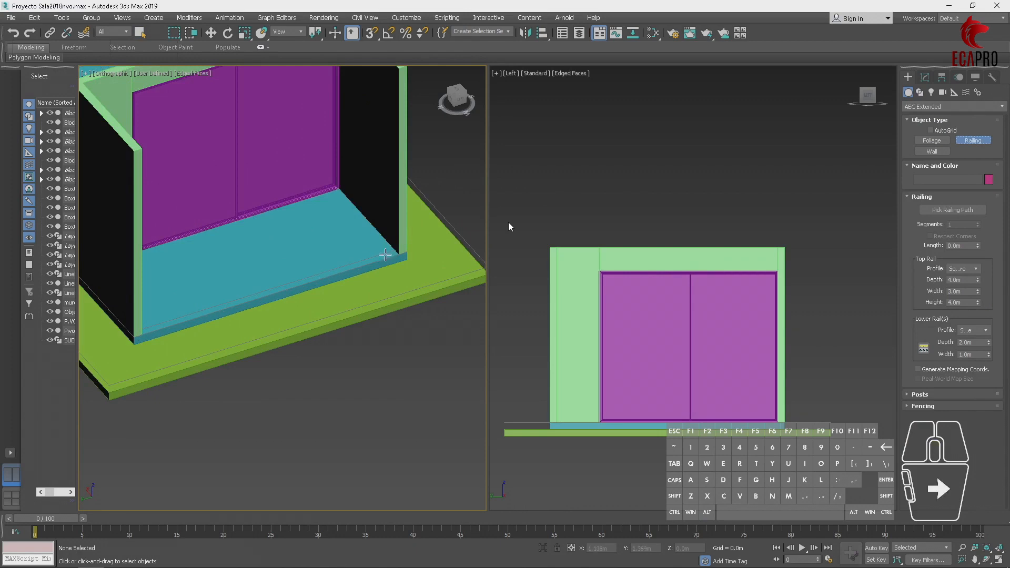
click(370, 36)
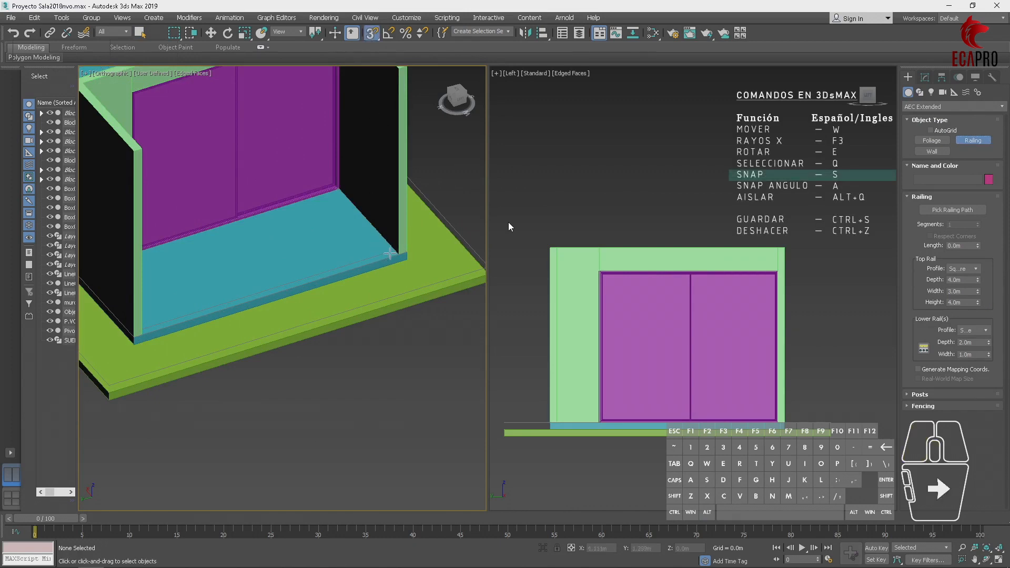
scroll(406, 283, up, 2)
scroll(370, 291, down, 5)
drag(406, 277, 255, 316)
- Give the new railing's top rail a Round profile with a depth and width of 1 cm
scroll(272, 321, up, 3)
middle_drag(433, 241, 406, 230)
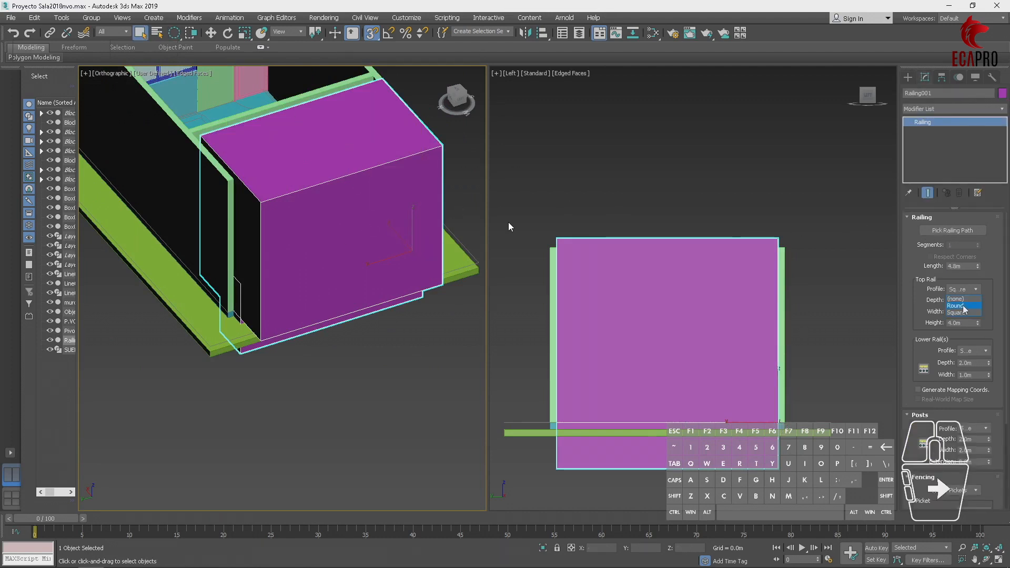
click(962, 308)
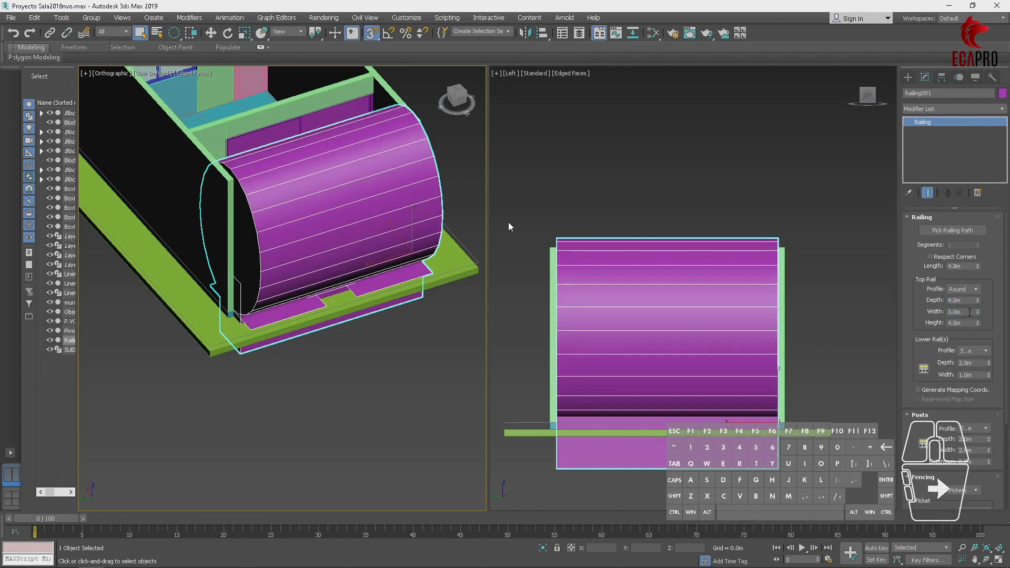
drag(968, 301, 903, 299)
text(.0)
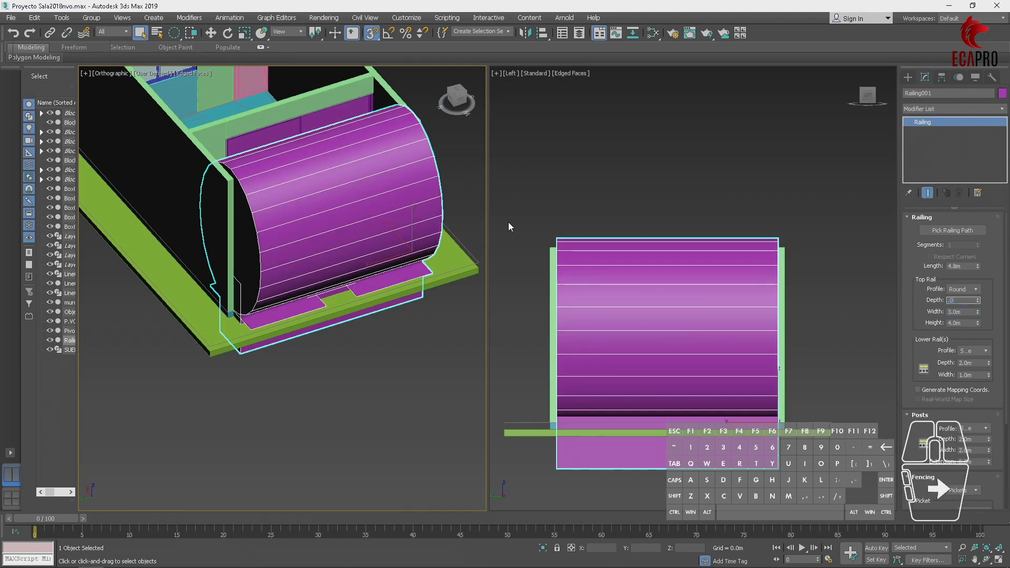
key(BackSpace)
key(BackSpace)
key(BackSpace)
text(1cm)
key(Return)
drag(967, 312, 924, 312)
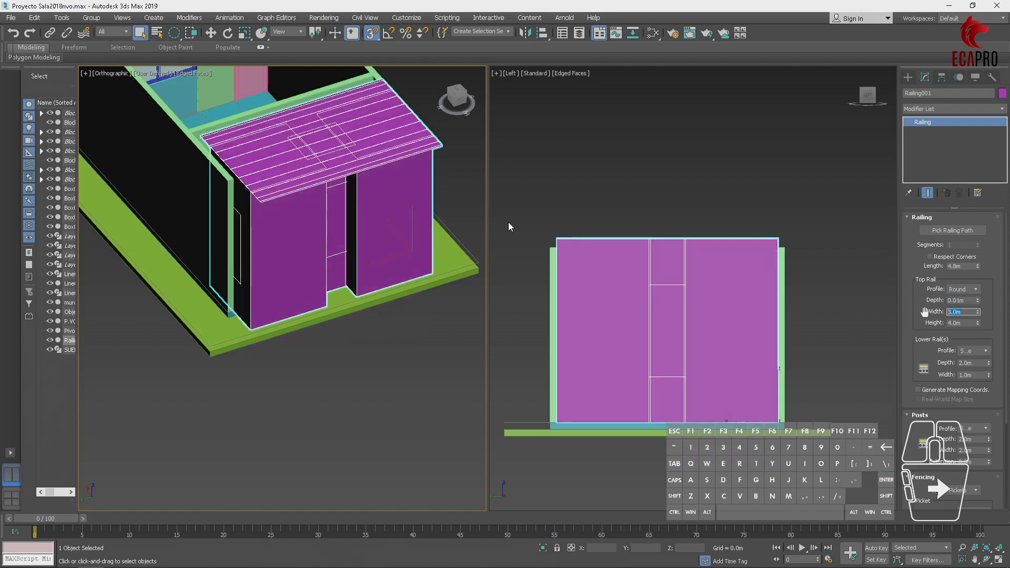
text(1cm)
key(Return)
- Give the railing's lower rail a Round profile with a depth and width of 0.01 m
click(975, 351)
click(970, 366)
drag(977, 363, 924, 364)
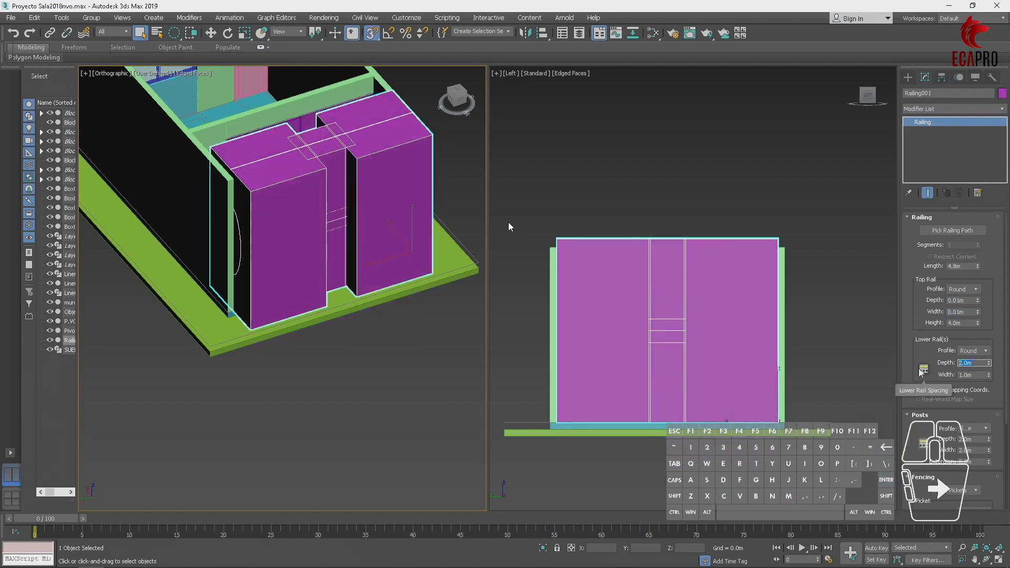
text(1cm)
key(Return)
key(Tab)
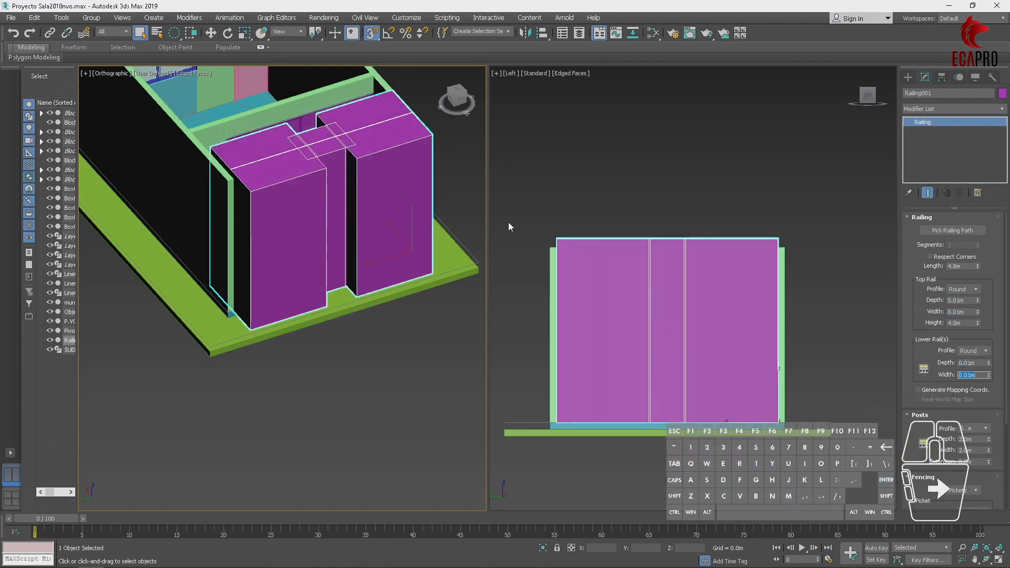
- Give the railing's posts a Round profile with a depth and width of 1 cm
scroll(934, 378, down, 3)
click(974, 365)
click(970, 381)
drag(977, 376, 936, 376)
text(1cm)
key(Return)
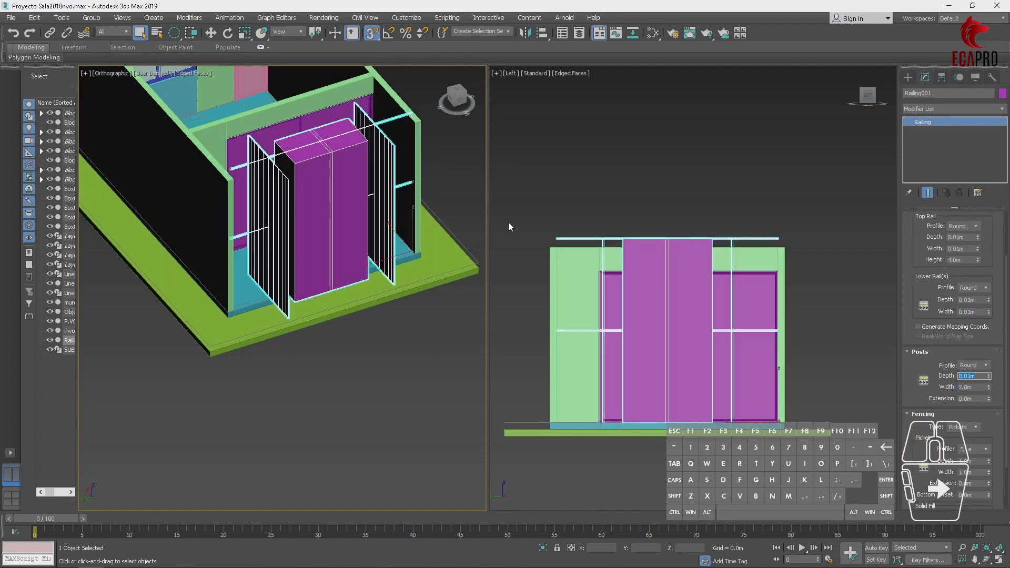
key(Tab)
text(1cm)
key(Return)
- Use Pickets as the railing's fencing type and set the picket depth and width to 0.01 m
scroll(934, 378, down, 2)
click(963, 379)
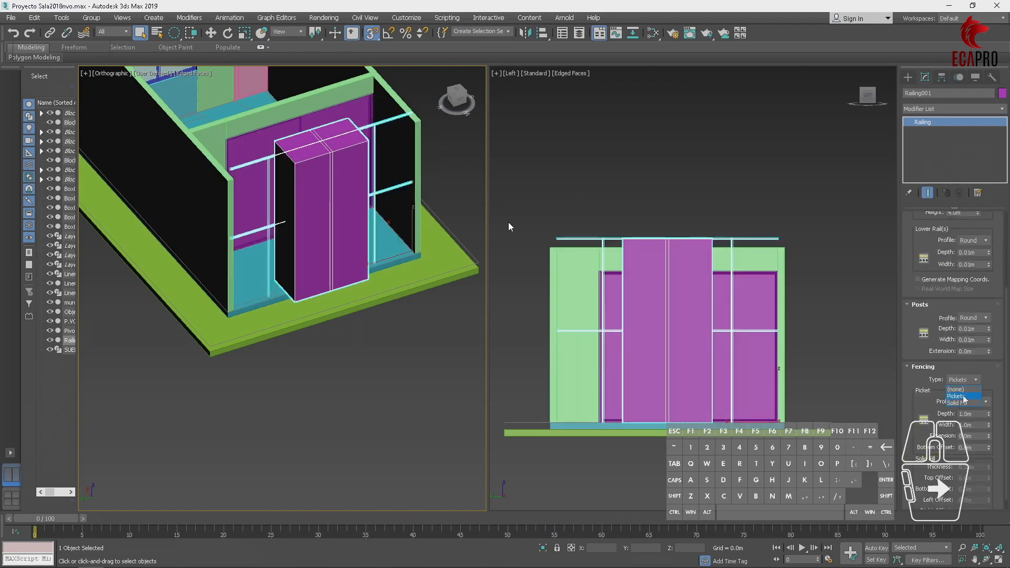
click(963, 396)
drag(979, 414, 926, 411)
text(.01)
key(Return)
drag(982, 425, 905, 429)
text(.01)
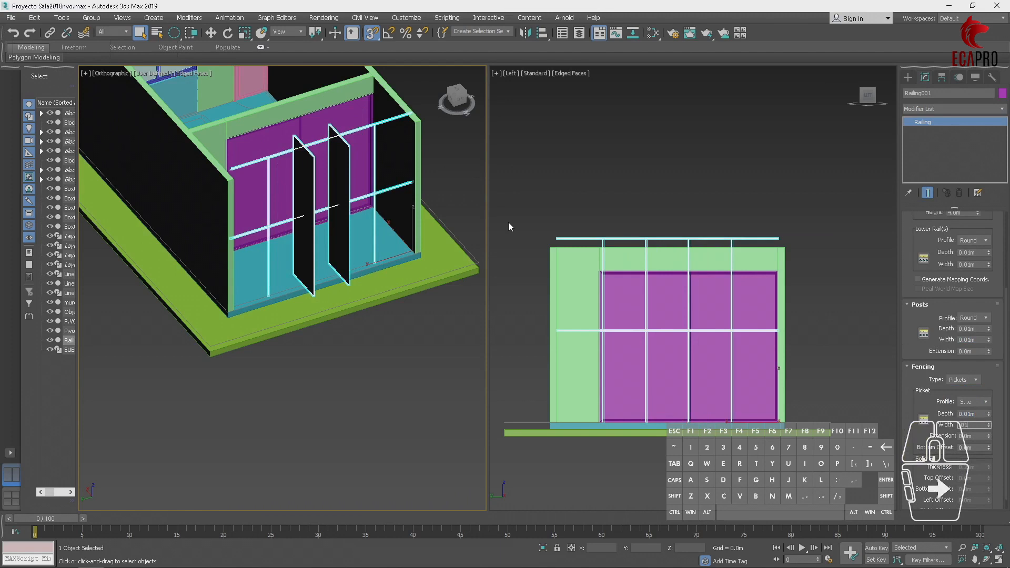
key(Return)
- Set the railing's top rail height to 0.9 m
scroll(918, 264, up, 2)
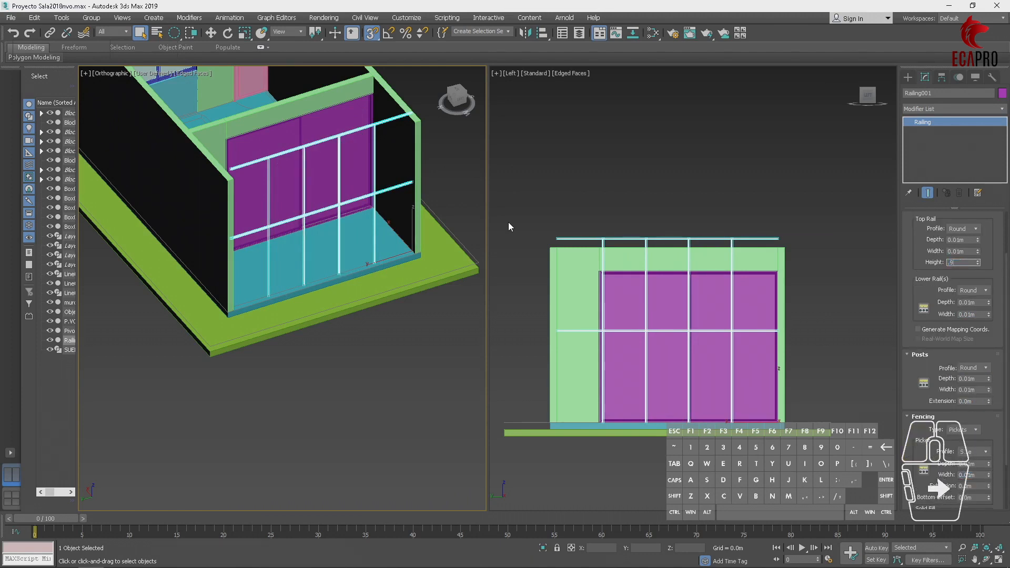
key(Return)
scroll(254, 311, up, 5)
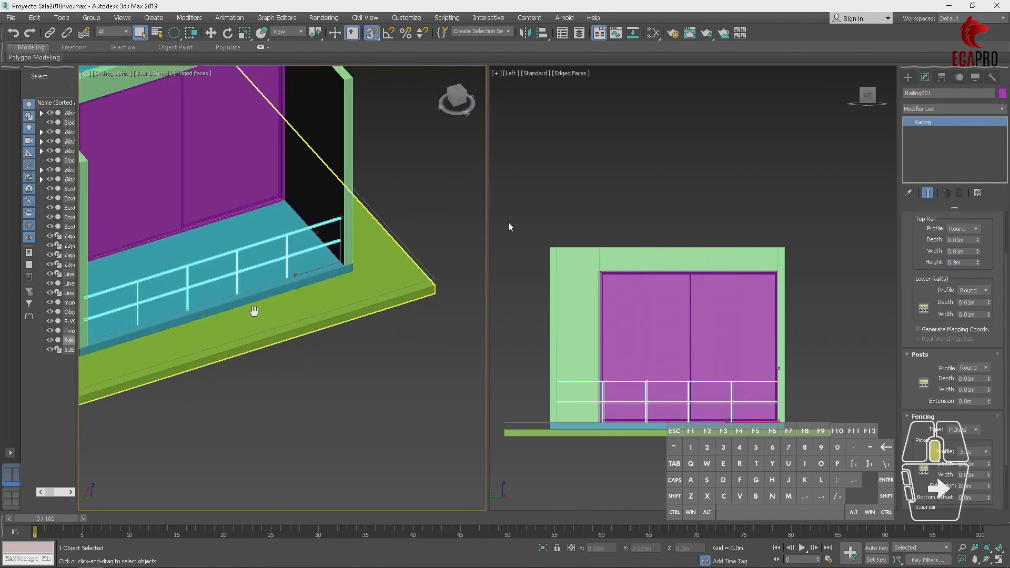
- Thicken the railing's top rail to a depth and width of 0.05 m
alt+middle_drag(288, 343, 228, 338)
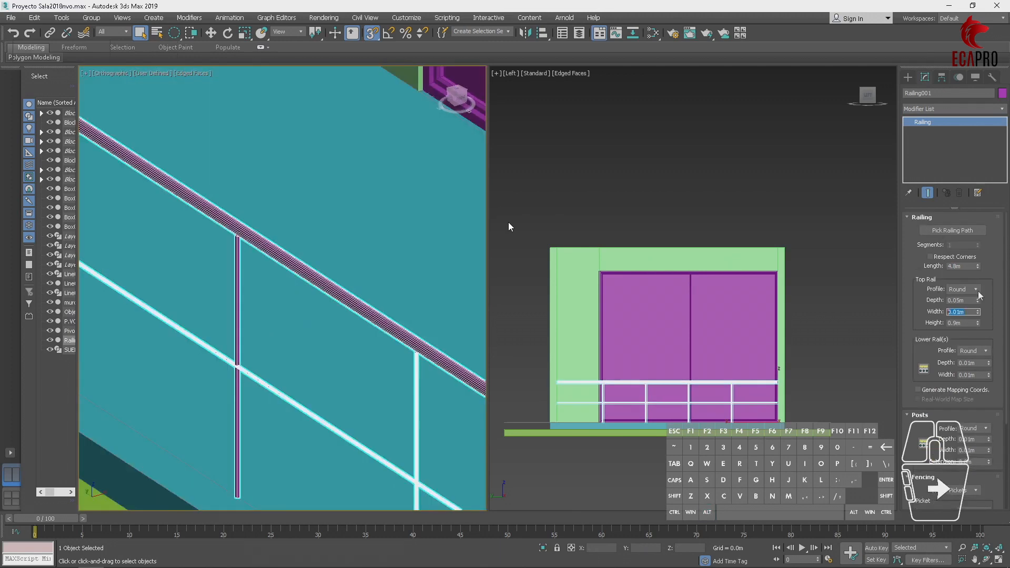
text(.05)
key(Return)
- Thicken the railing's lower rail to a depth and width of 0.05 m and deselect the railing
drag(978, 363, 843, 383)
text(.05)
key(Return)
drag(978, 375, 871, 365)
text(.05)
key(Return)
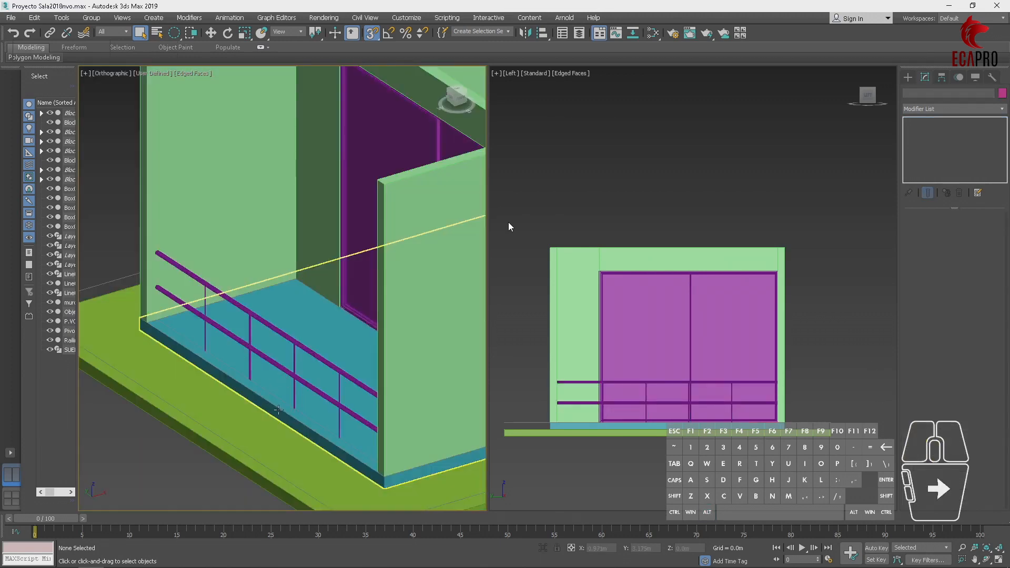
alt+middle_drag(259, 412, 287, 402)
scroll(287, 401, down, 5)
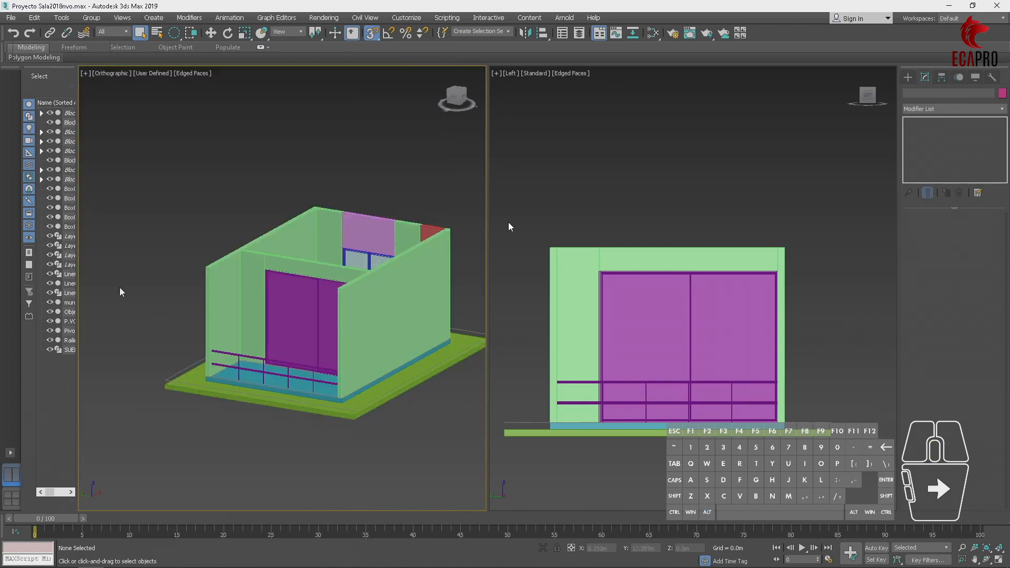